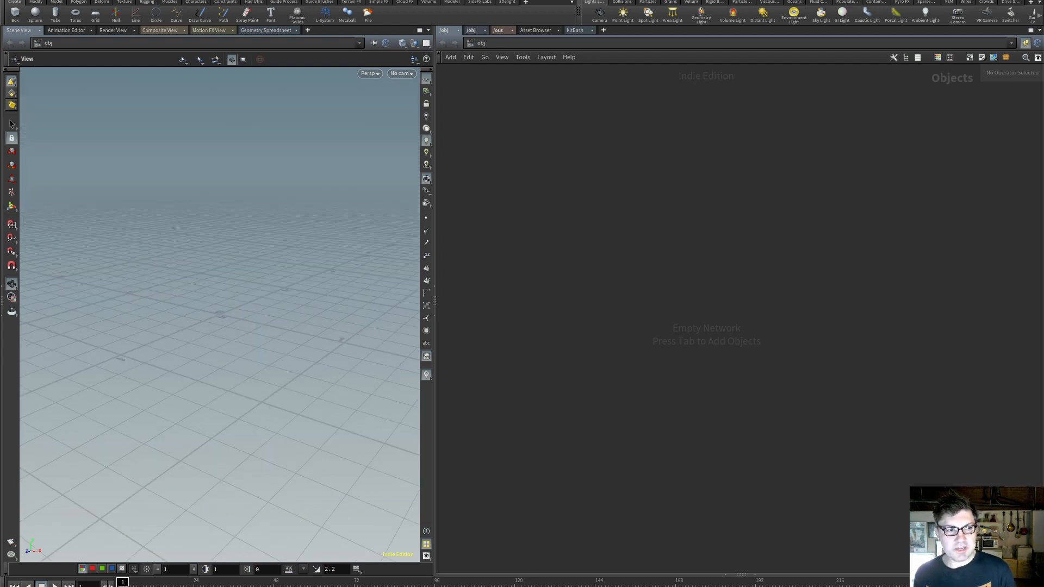
# Check the sci-fi landscape reference painting and add a Grid object to the empty object network
pyautogui.press('super+Tab')
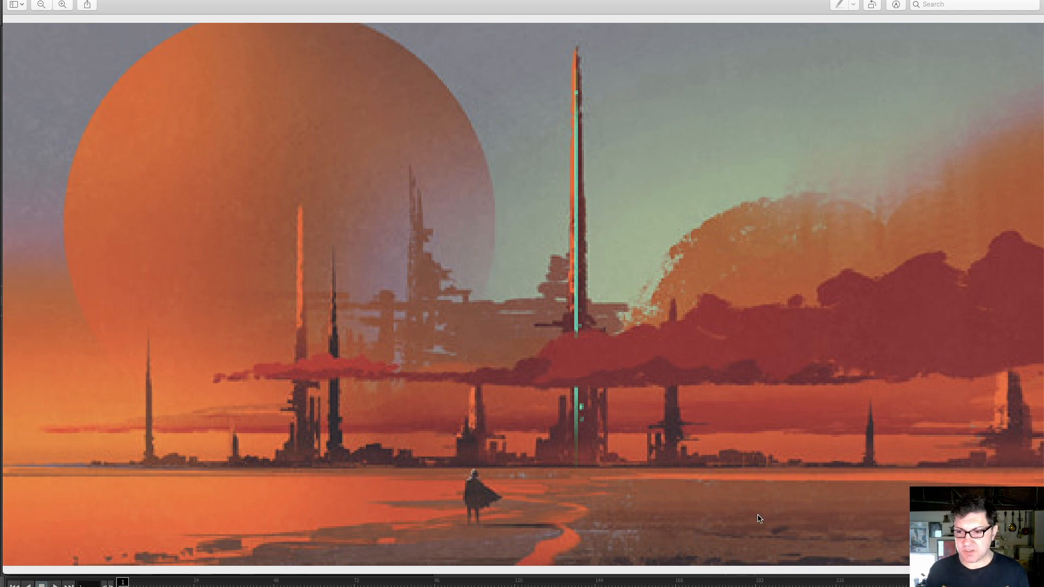
pyautogui.press('super+Tab')
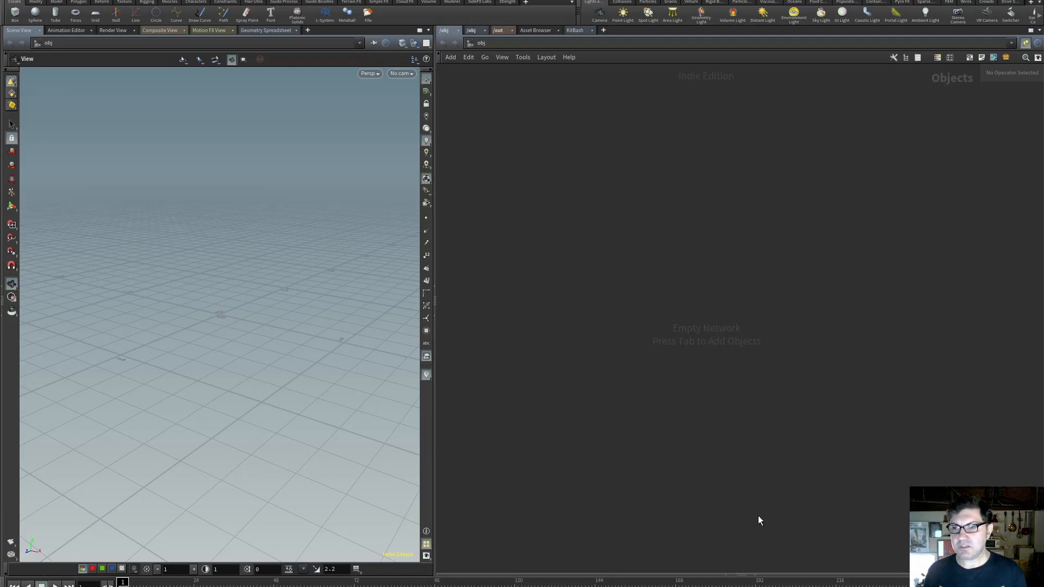
pyautogui.moveTo(198, 378); pyautogui.dragTo(235, 359)
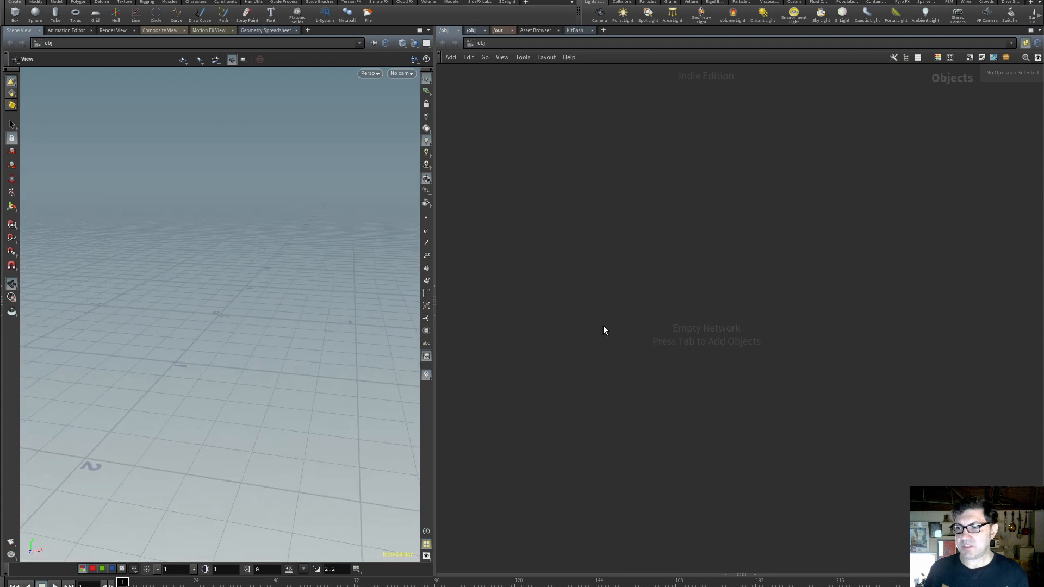
pyautogui.press('Tab')
pyautogui.write('geo')
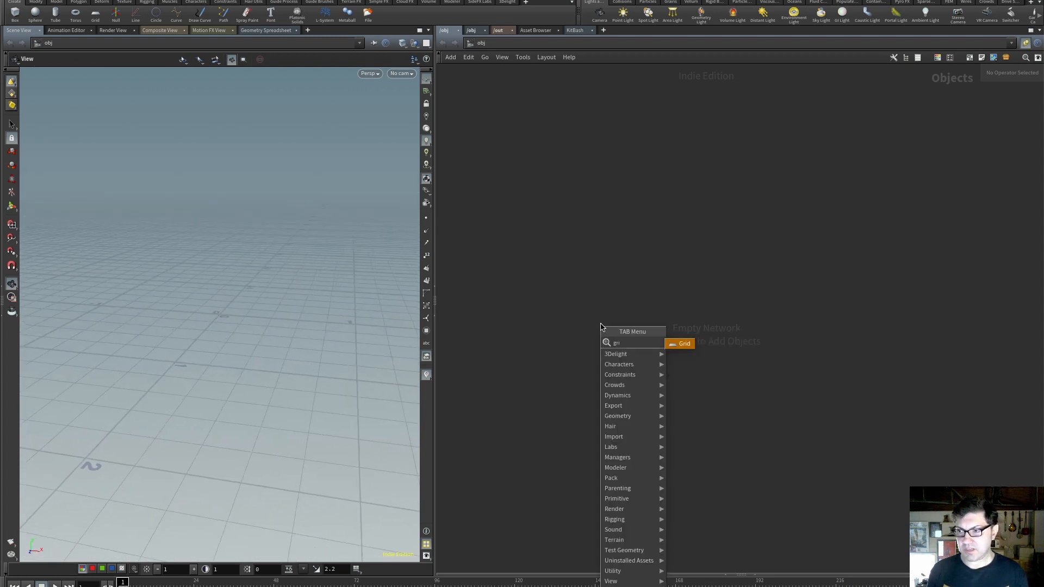
pyautogui.press('Return')
pyautogui.click(502, 187)
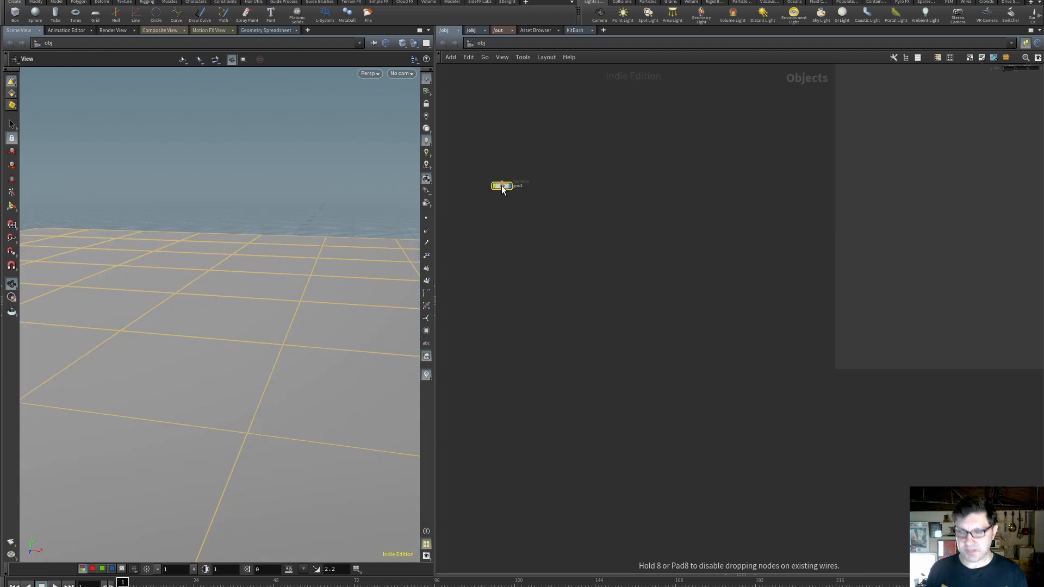
pyautogui.press('h')
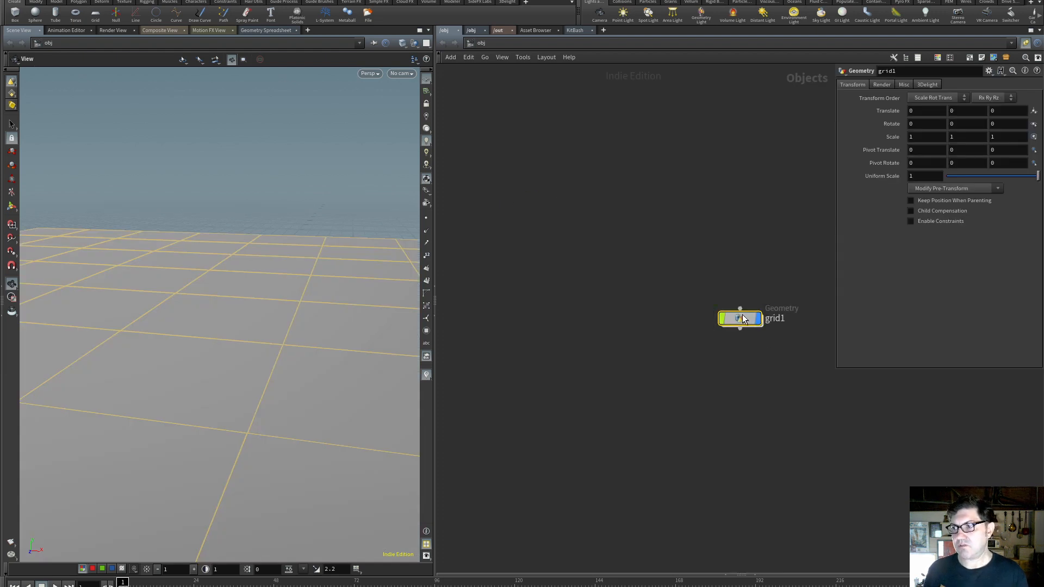
pyautogui.moveTo(739, 318); pyautogui.dragTo(515, 186)
pyautogui.scroll(-10, 263, 354)
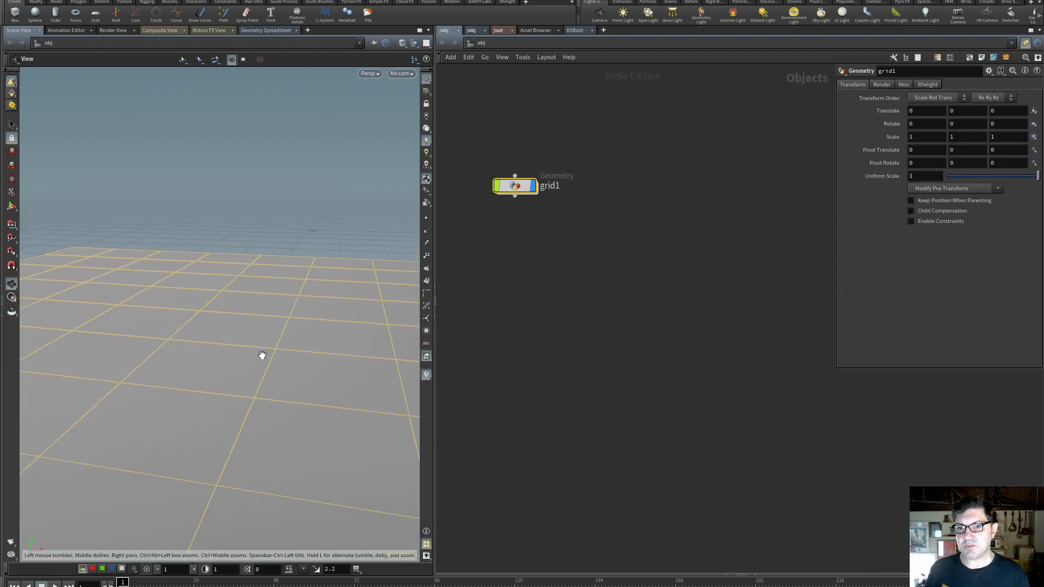
pyautogui.scroll(-8, 274, 381)
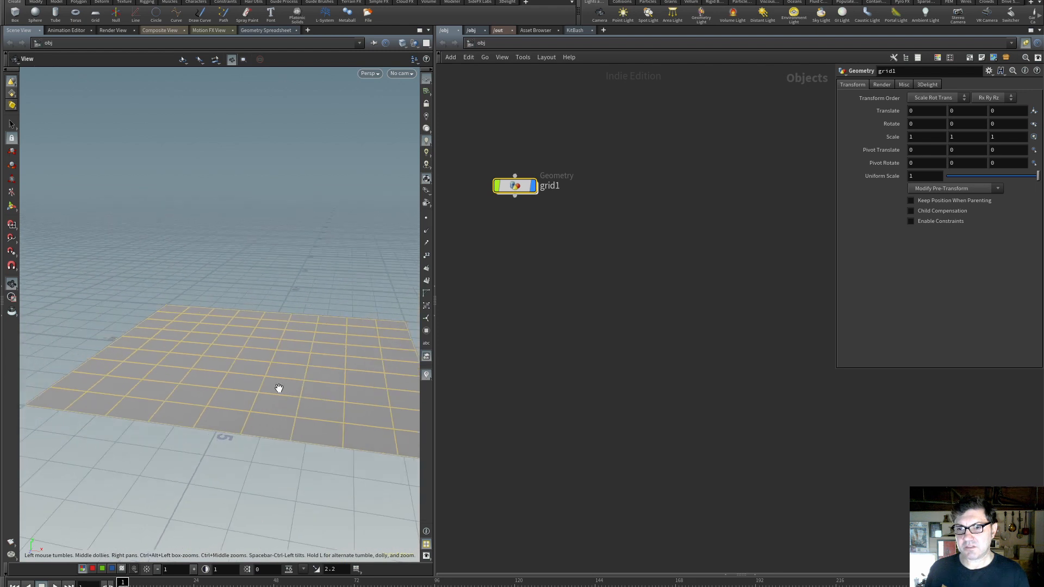
pyautogui.scroll(3, 269, 375)
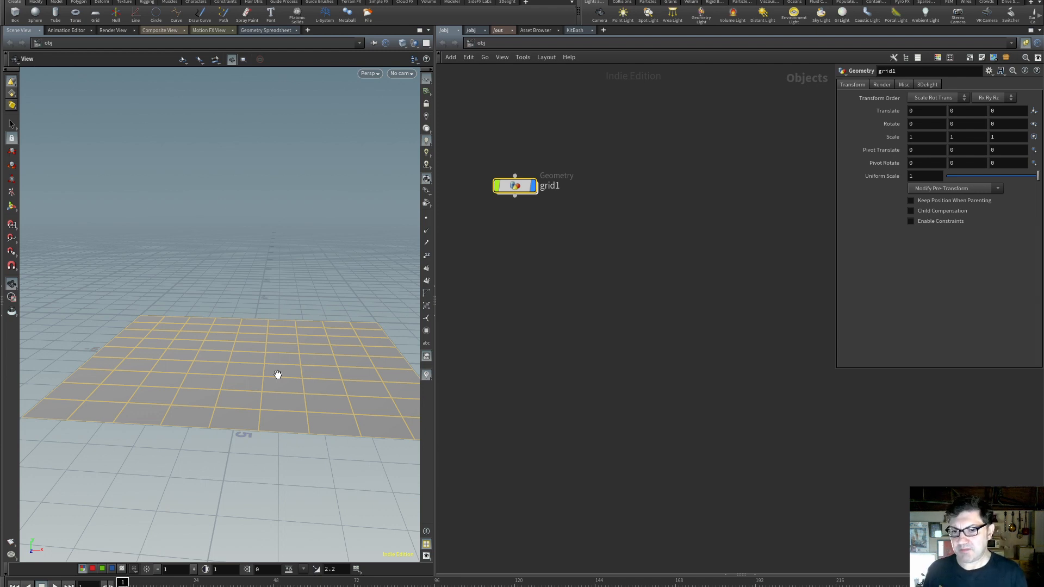
# Enter the grid object's geometry network and set the grid's size to 5000 by 5000
pyautogui.doubleClick(514, 187)
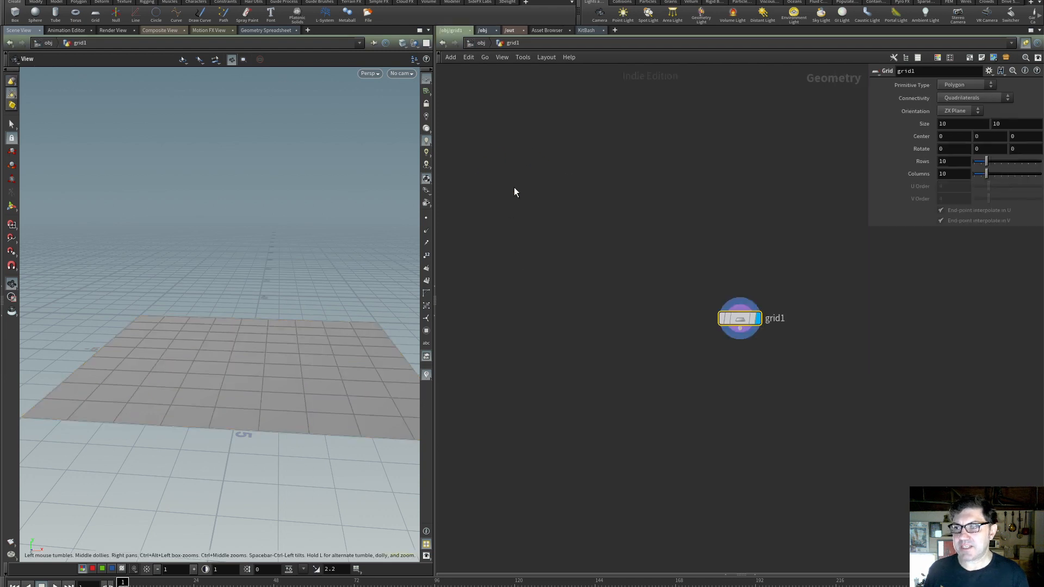
pyautogui.moveTo(737, 322); pyautogui.dragTo(491, 136)
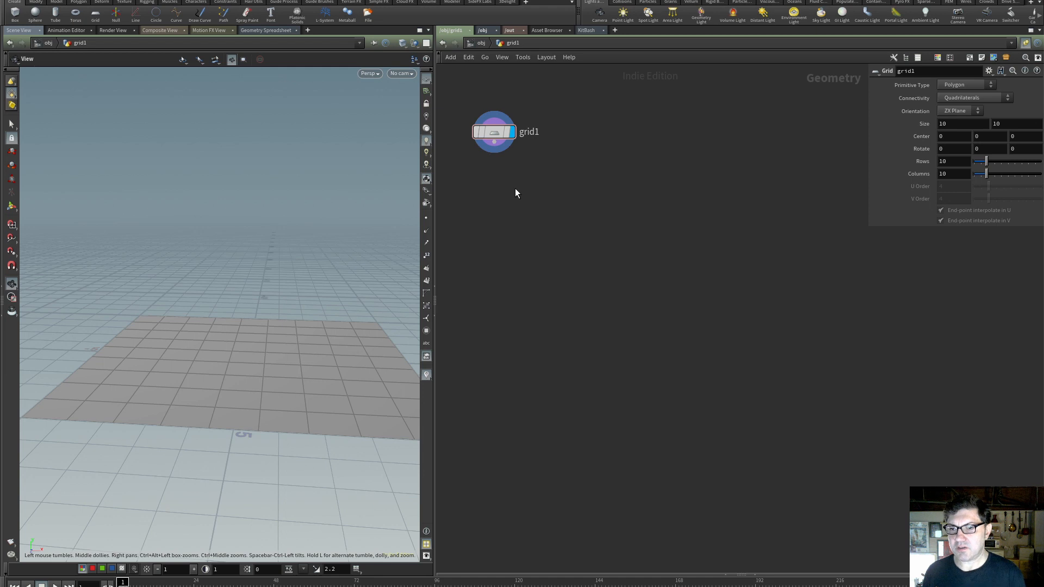
pyautogui.scroll(-5, 262, 391)
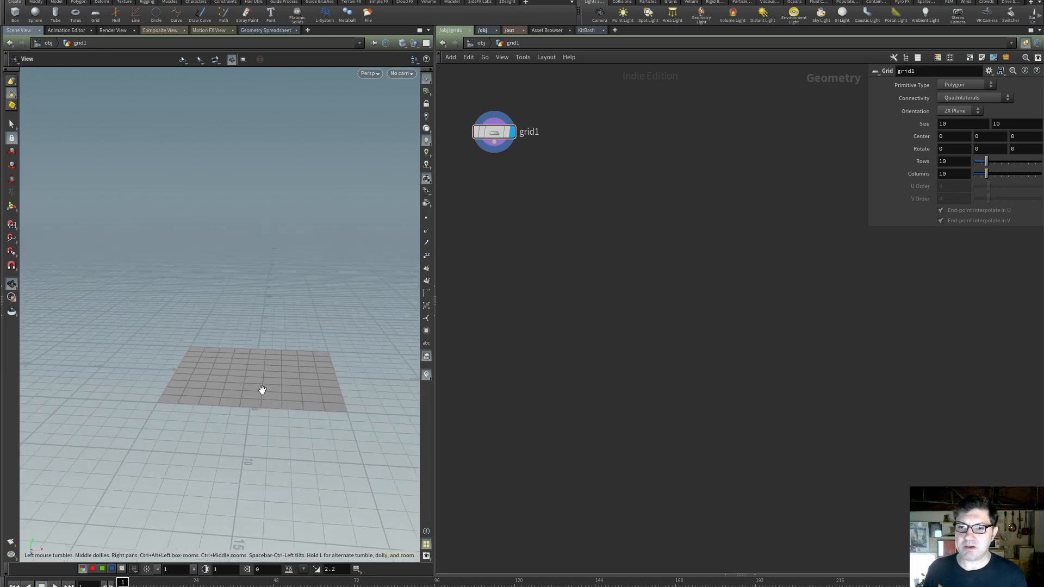
pyautogui.scroll(-3, 262, 389)
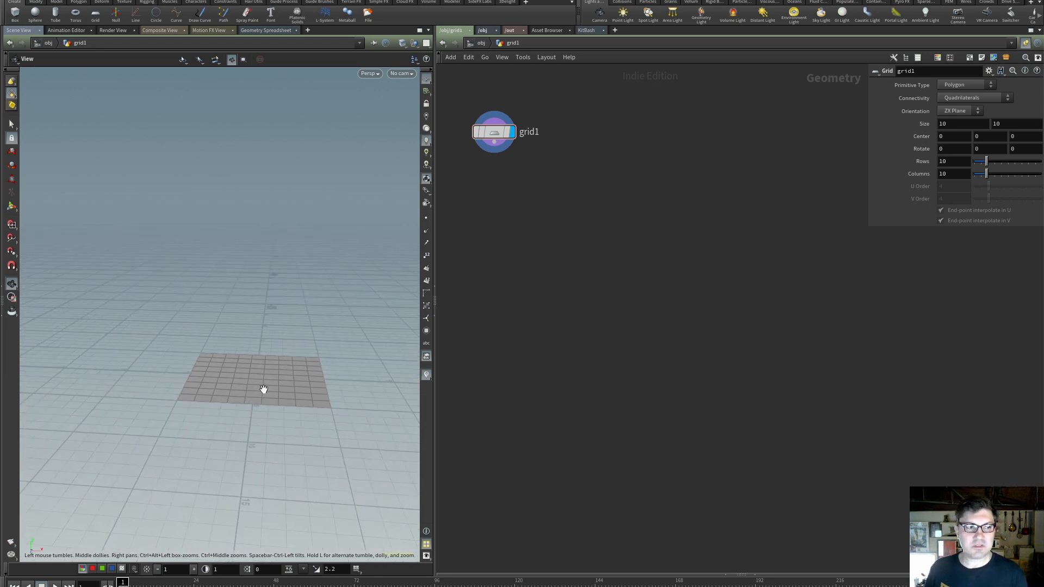
pyautogui.press('super+Tab')
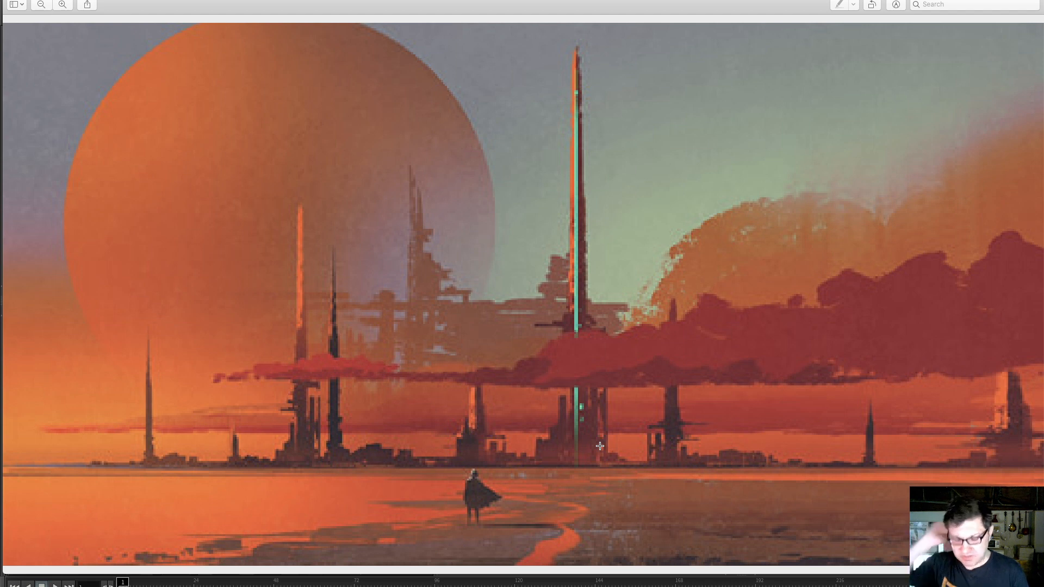
pyautogui.press('super+Tab')
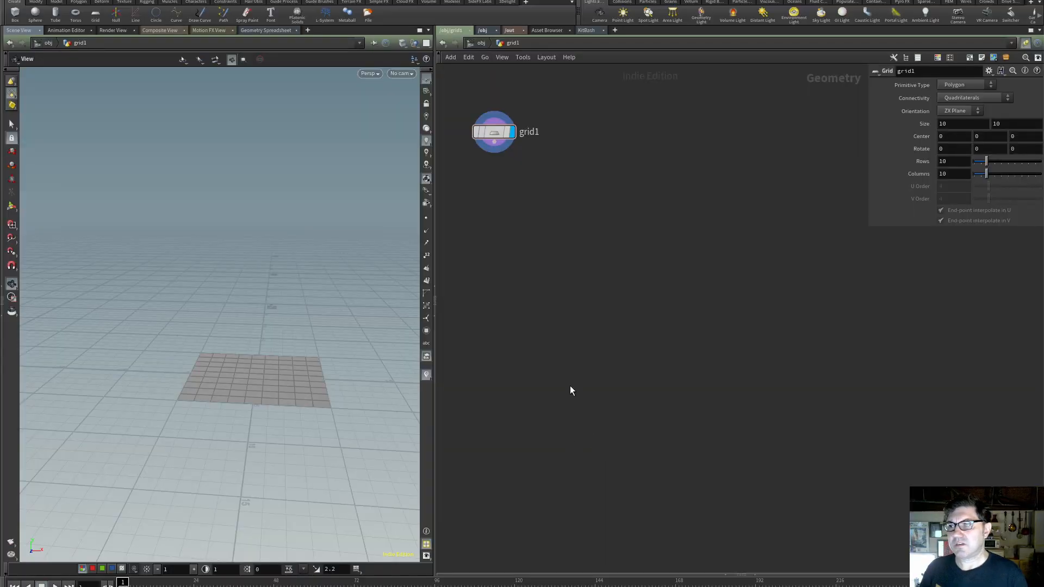
pyautogui.click(951, 123)
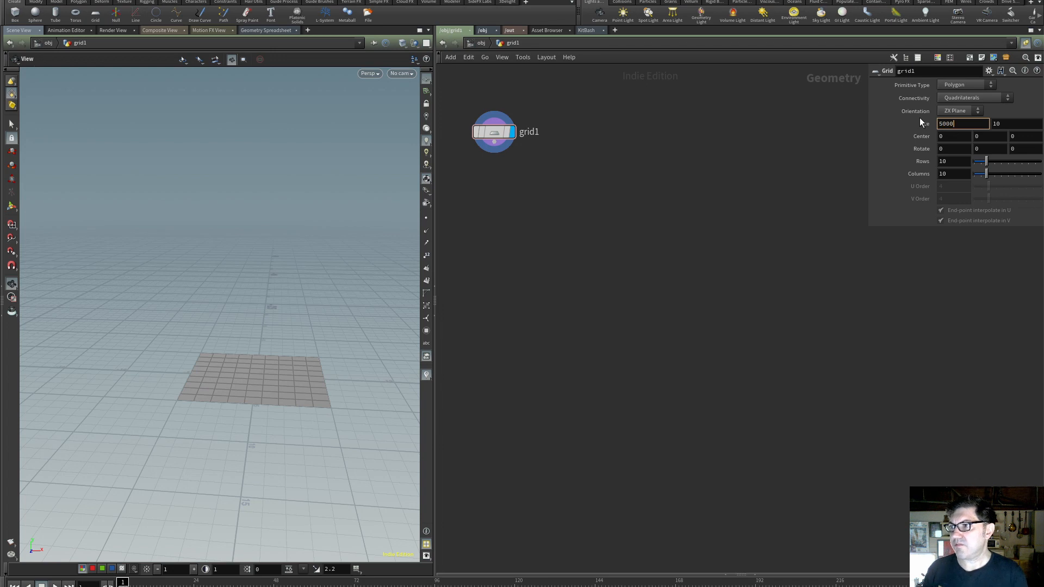
pyautogui.press('Tab')
pyautogui.write('5000')
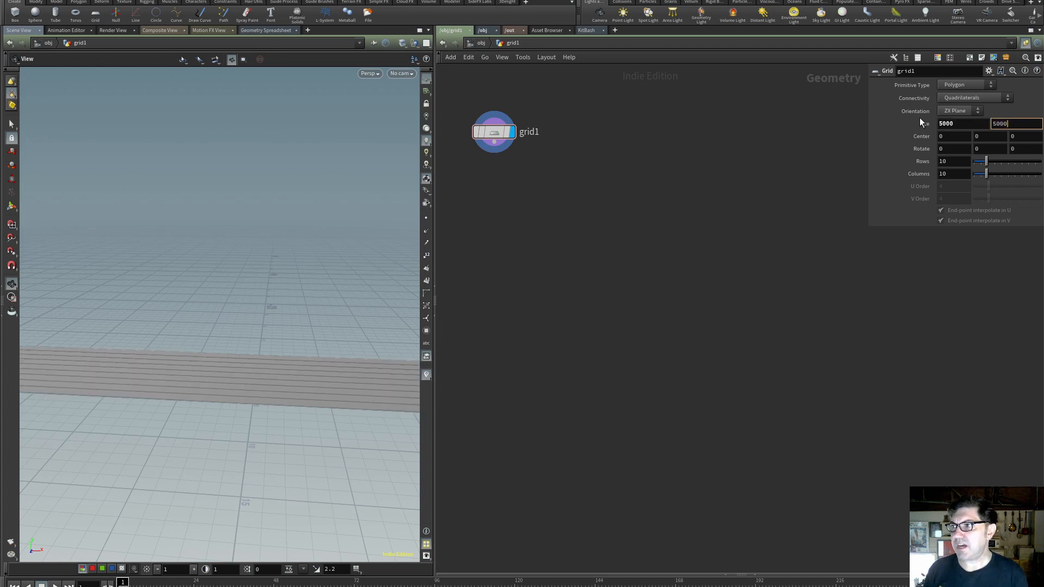
pyautogui.press('Return')
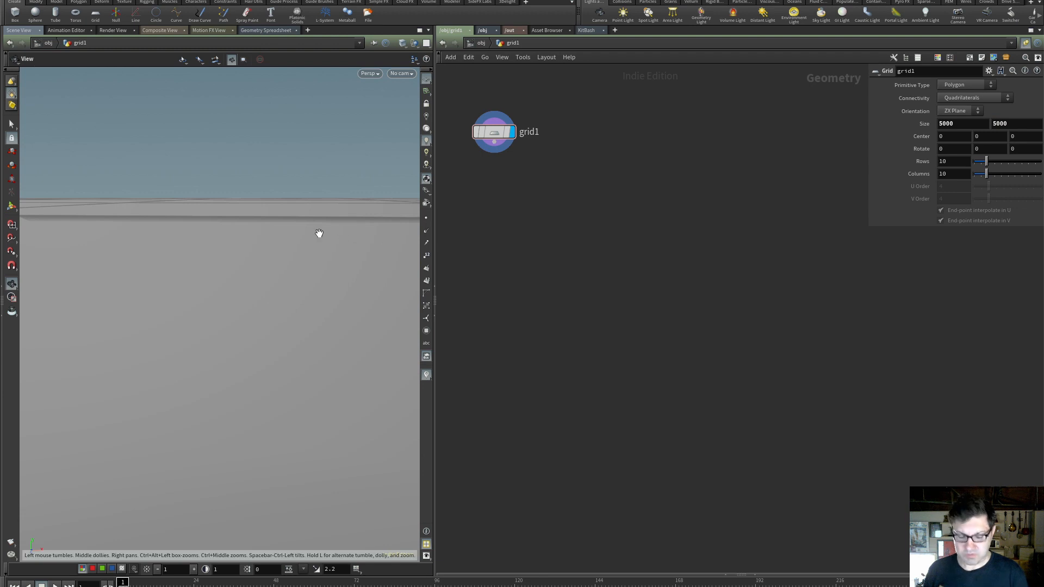
# Return to the object level and save the scene on the Desktop as SciFi_Landscape_v1
pyautogui.press('g')
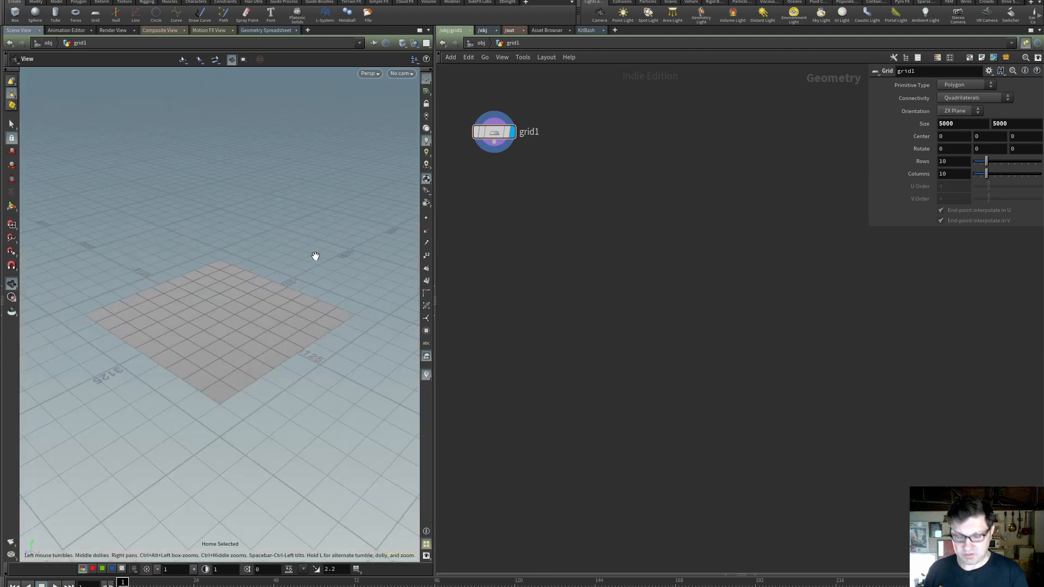
pyautogui.moveTo(303, 331); pyautogui.dragTo(199, 338)
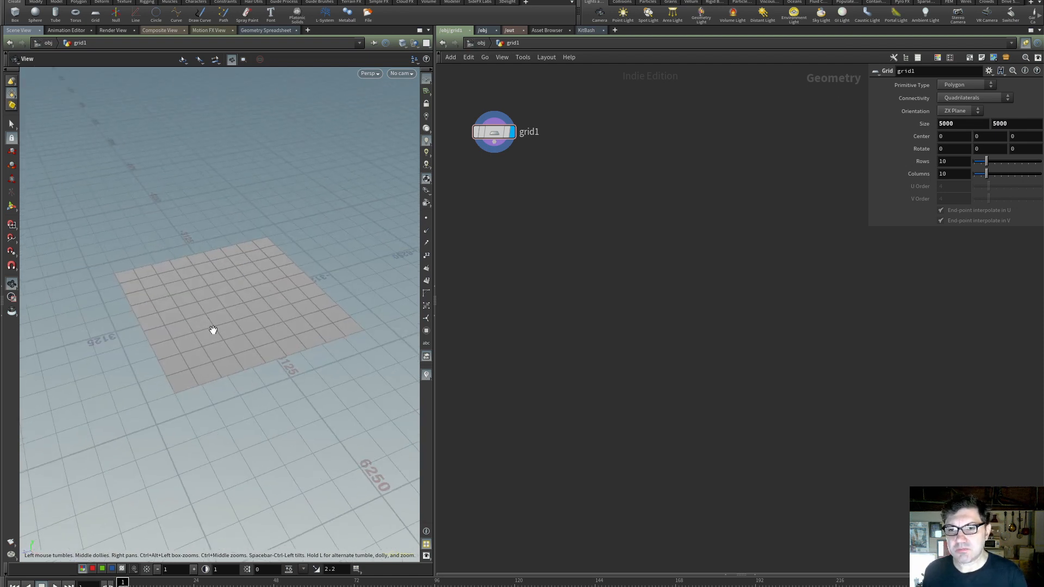
pyautogui.moveTo(198, 326); pyautogui.dragTo(294, 318)
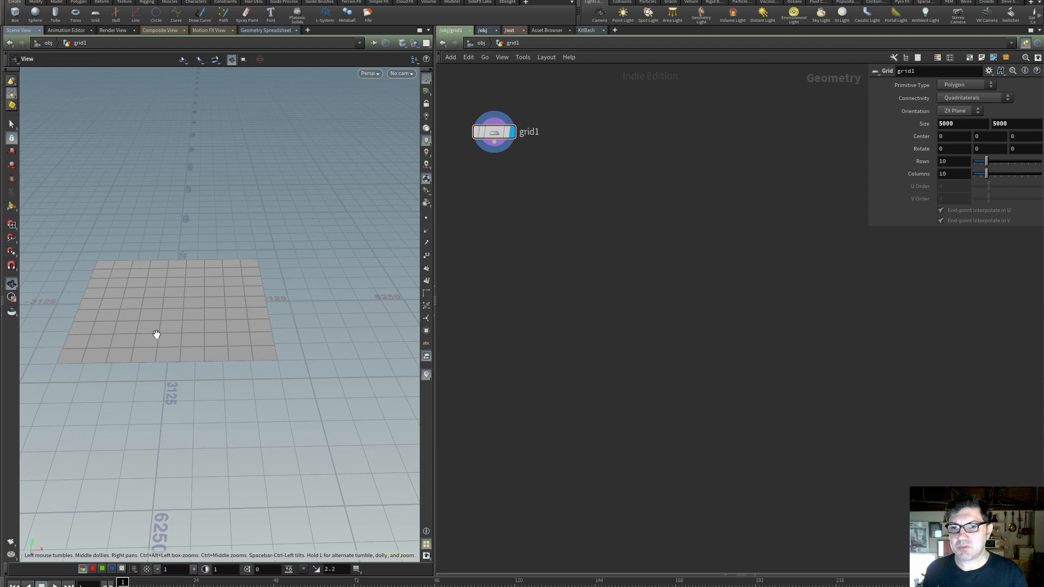
pyautogui.click(493, 133)
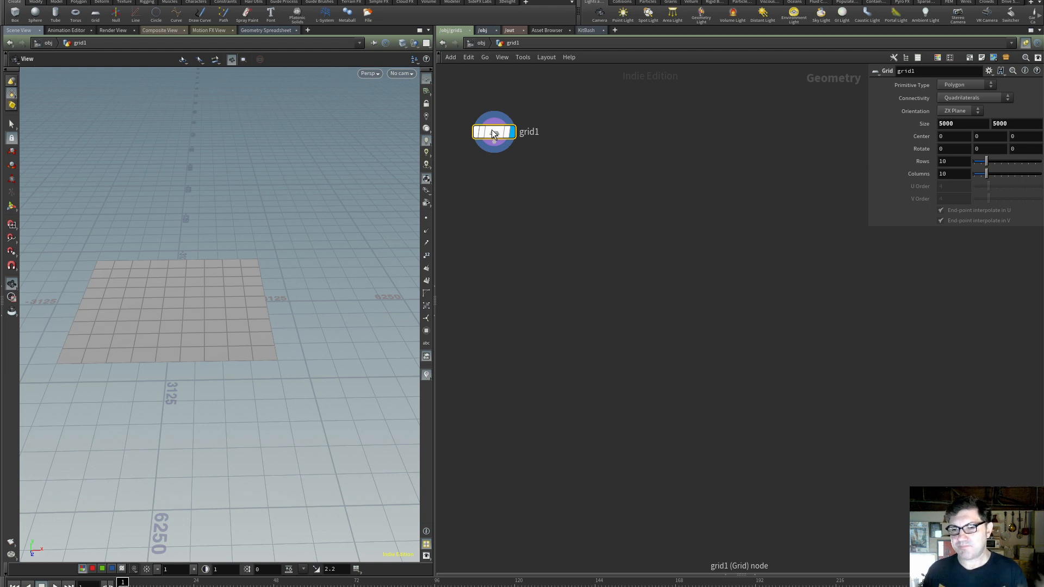
pyautogui.moveTo(204, 311); pyautogui.dragTo(250, 319)
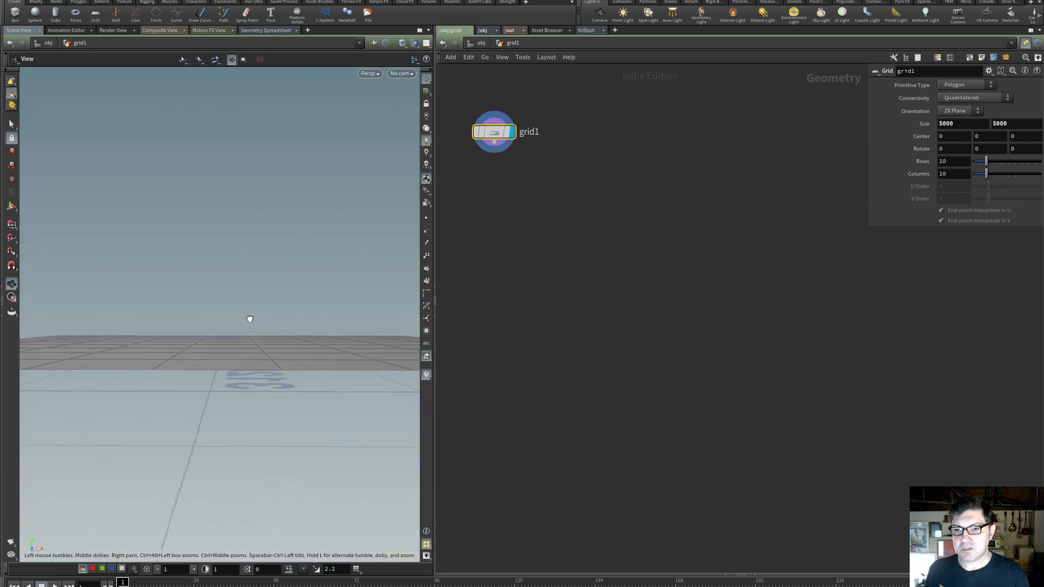
pyautogui.click(480, 43)
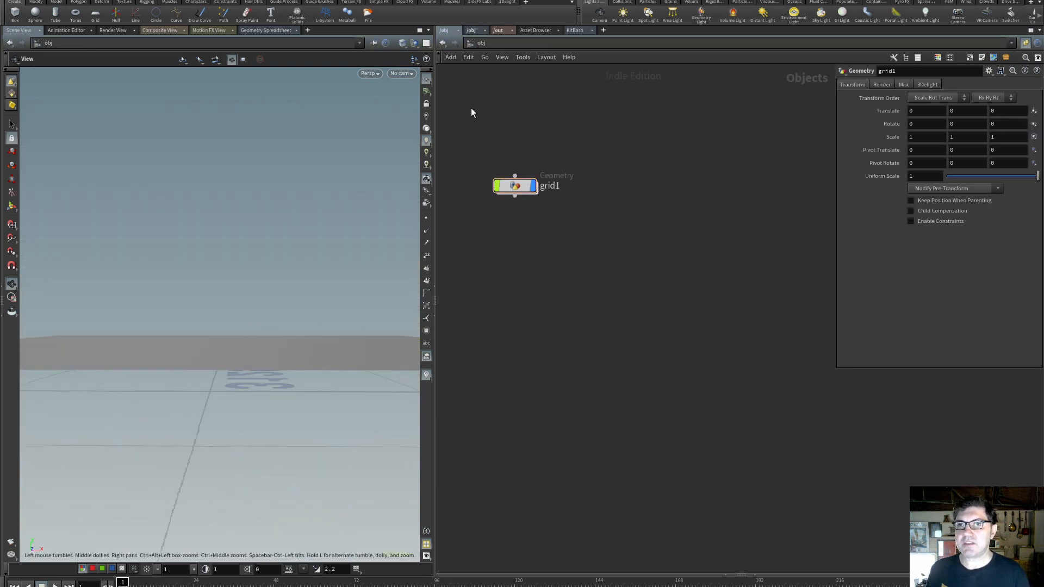
pyautogui.press('super+s')
pyautogui.write('SciFi_Landscape_v1')
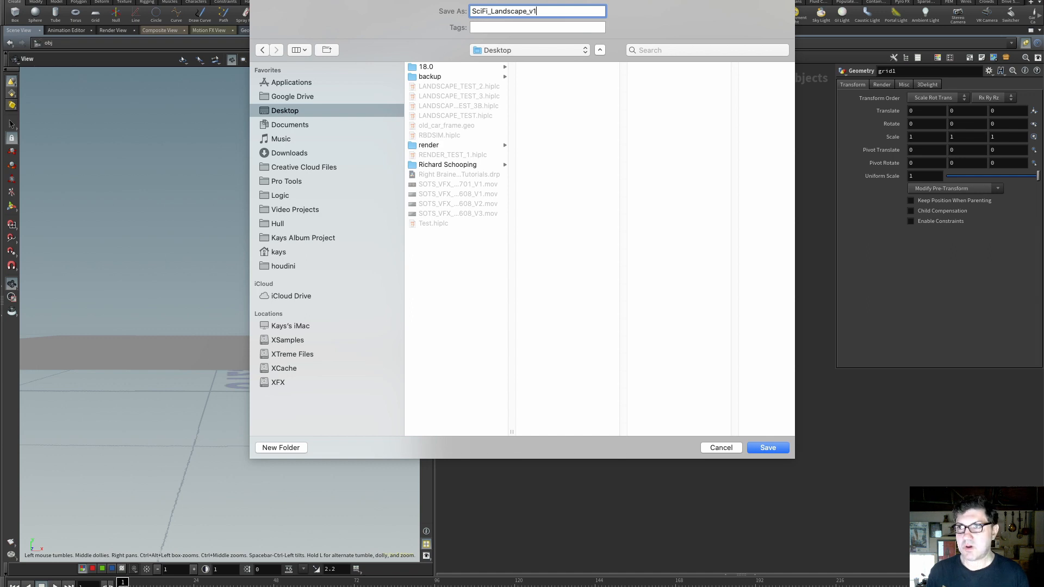
pyautogui.press('Return')
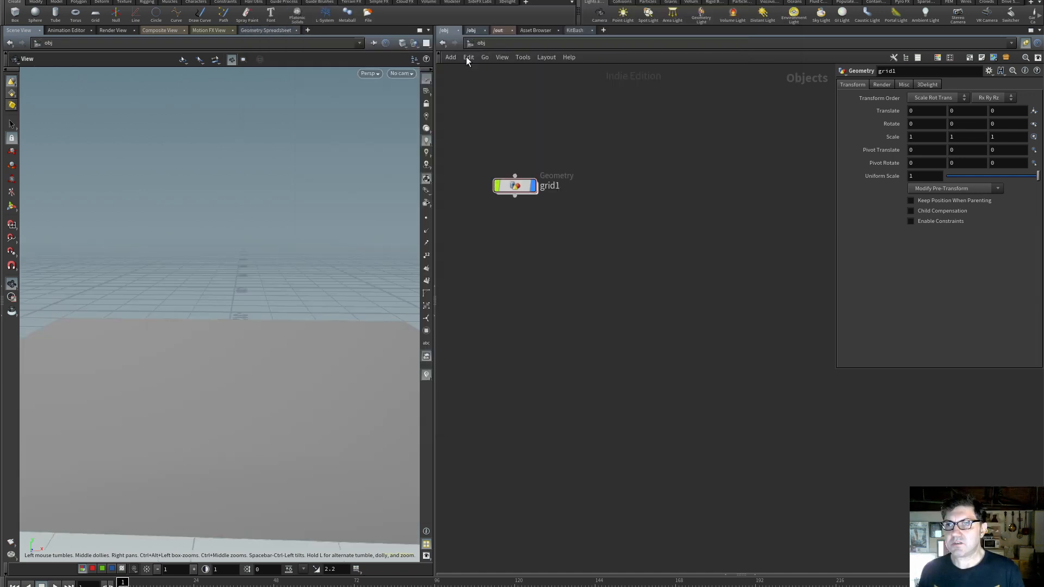
# Create a new camera from the current view and place its node below the grid node
pyautogui.click(415, 59)
pyautogui.click(412, 101)
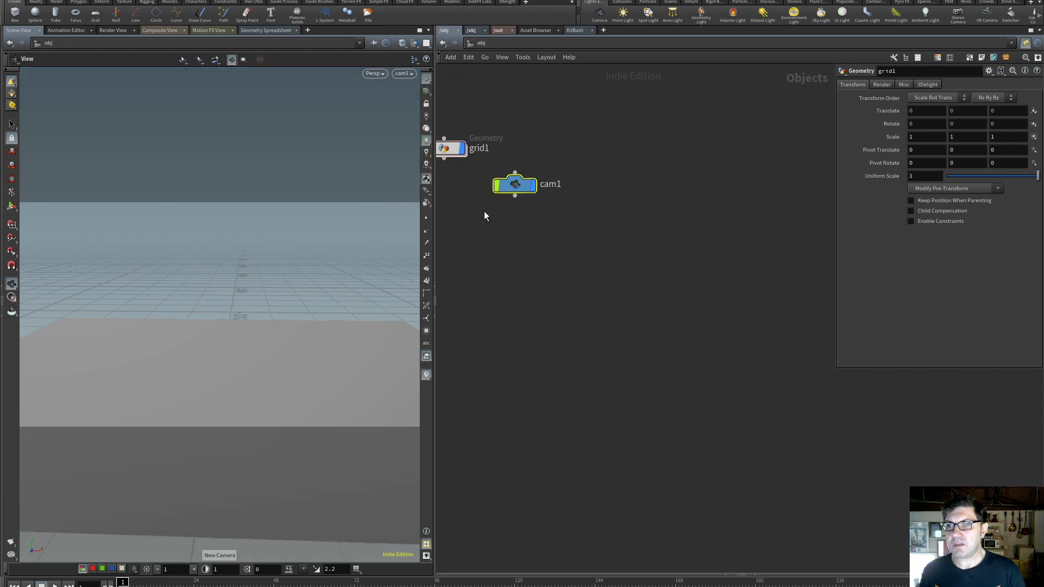
pyautogui.click(573, 202)
pyautogui.moveTo(572, 200); pyautogui.dragTo(501, 215)
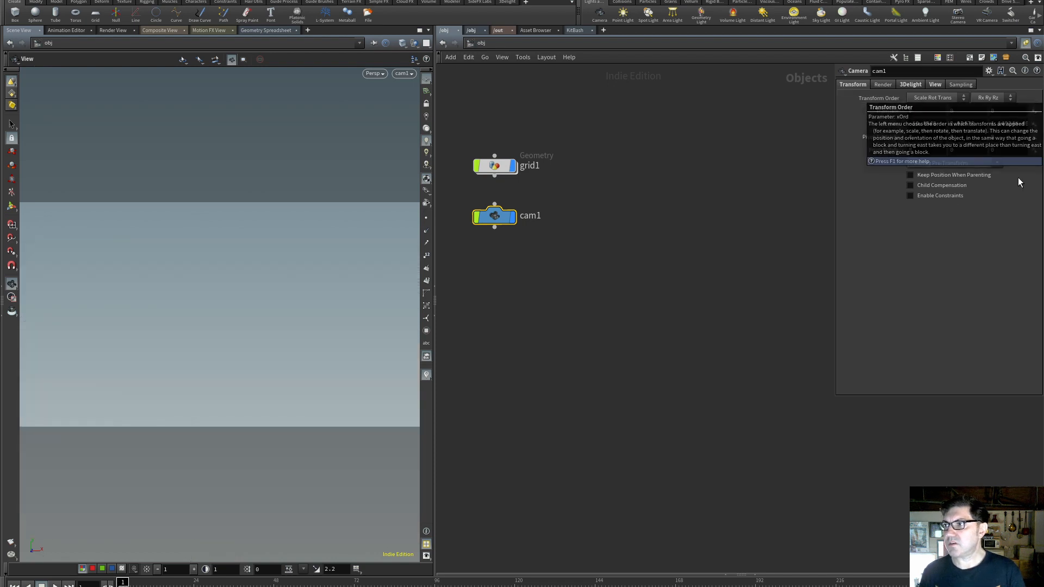
# Set the new camera's translation and rotation to 0 on all axes
pyautogui.moveTo(945, 122); pyautogui.dragTo(813, 122)
pyautogui.write('0')
pyautogui.press('Tab')
pyautogui.write('0')
pyautogui.press('Tab')
pyautogui.write('0')
pyautogui.press('Return')
pyautogui.click(591, 250)
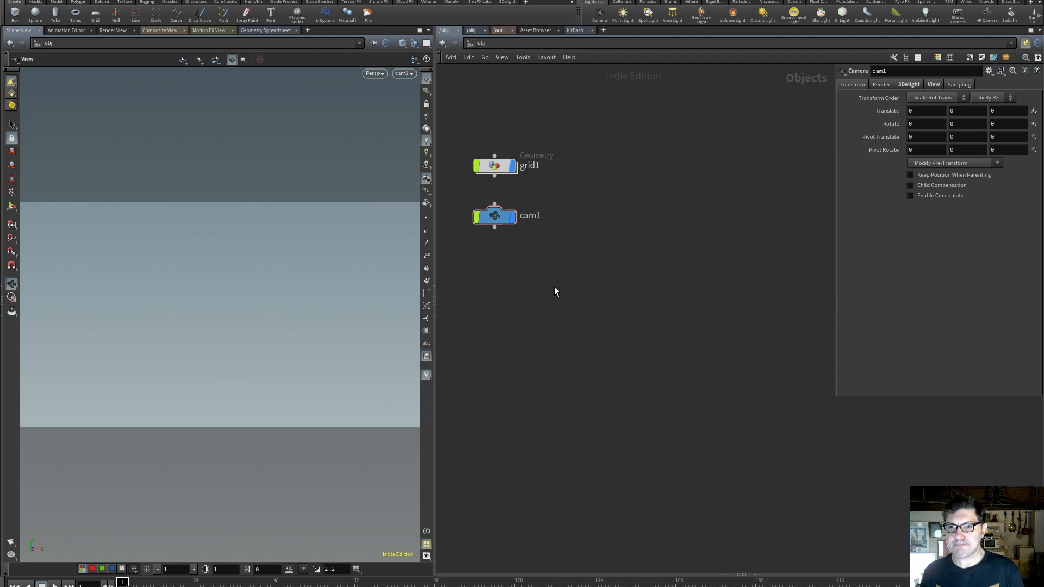
# Compare with the reference painting and try raising the camera to a Y translation of 3
pyautogui.click(494, 215)
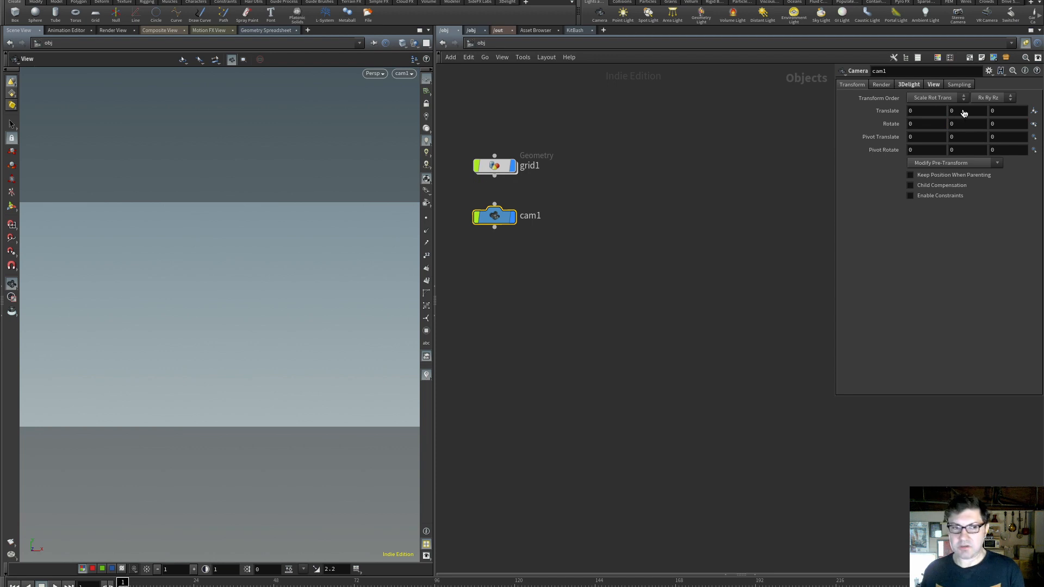
pyautogui.press('super+Tab')
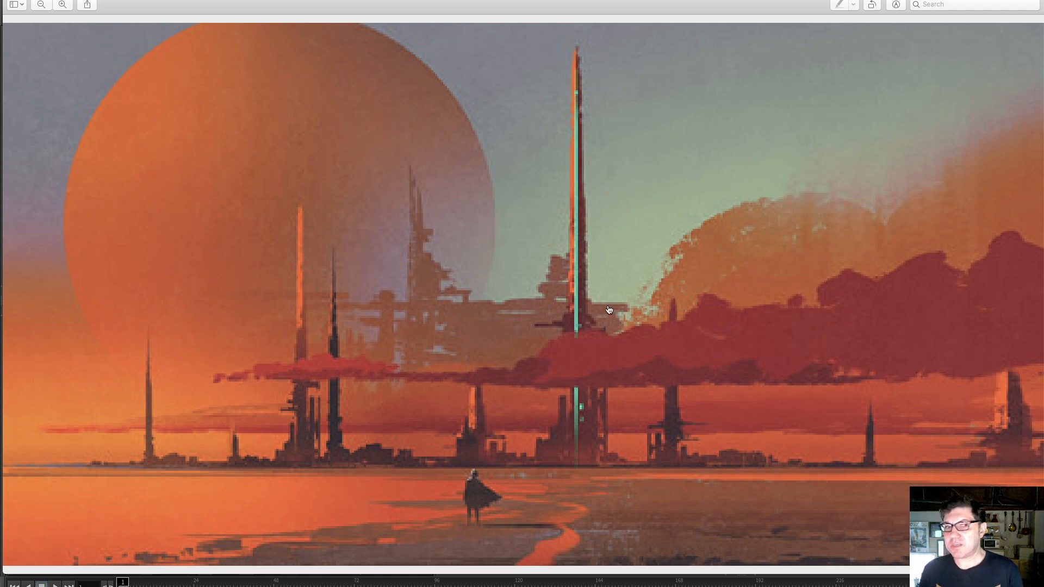
pyautogui.press('super+Tab')
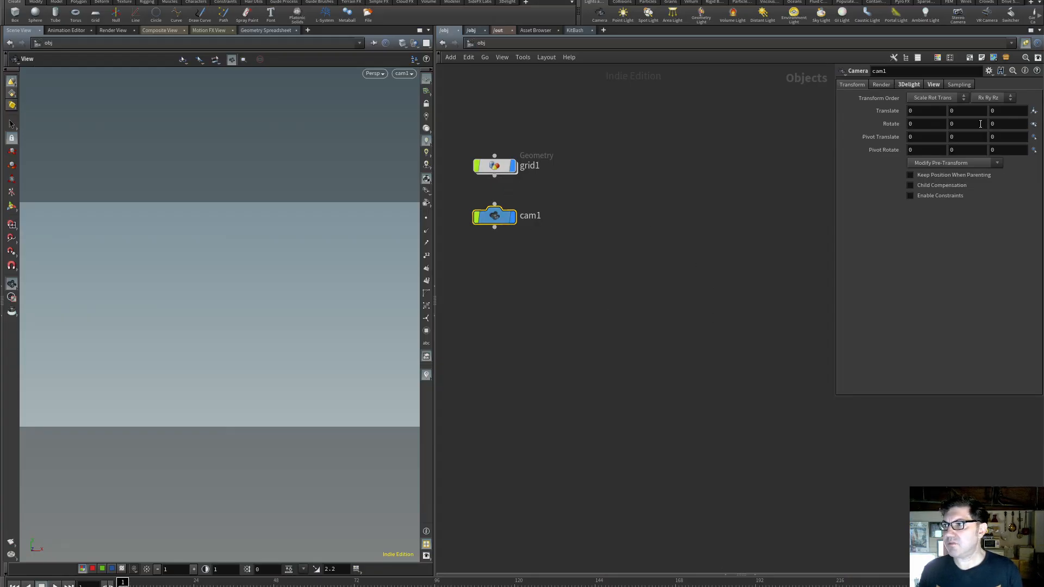
pyautogui.click(963, 111)
pyautogui.write('3')
pyautogui.press('Return')
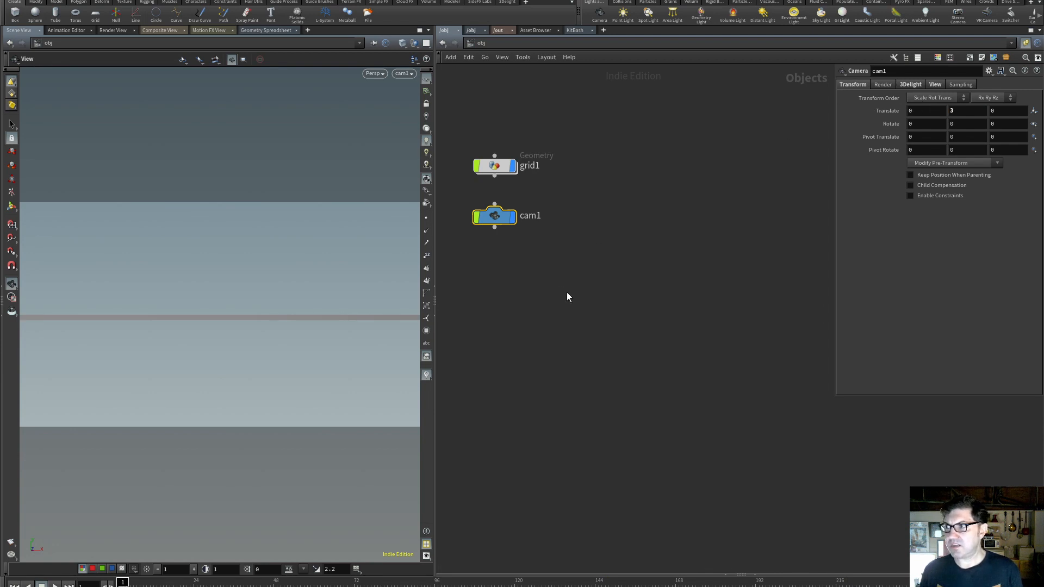
# Leave the camera view to see the whole grid and set the camera's icon scale to 500
pyautogui.press('g')
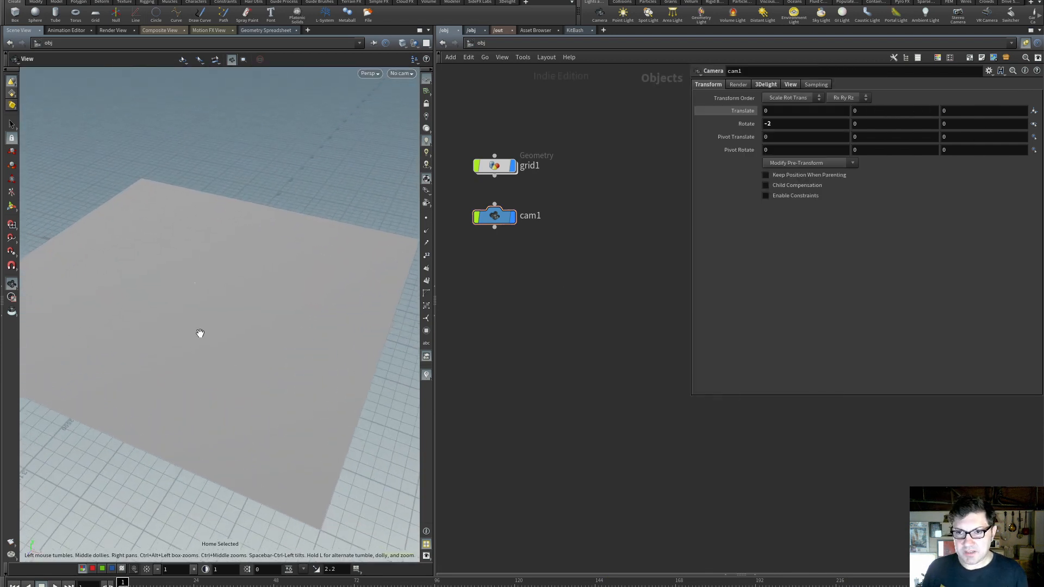
pyautogui.moveTo(184, 261); pyautogui.dragTo(214, 305)
pyautogui.moveTo(494, 218)
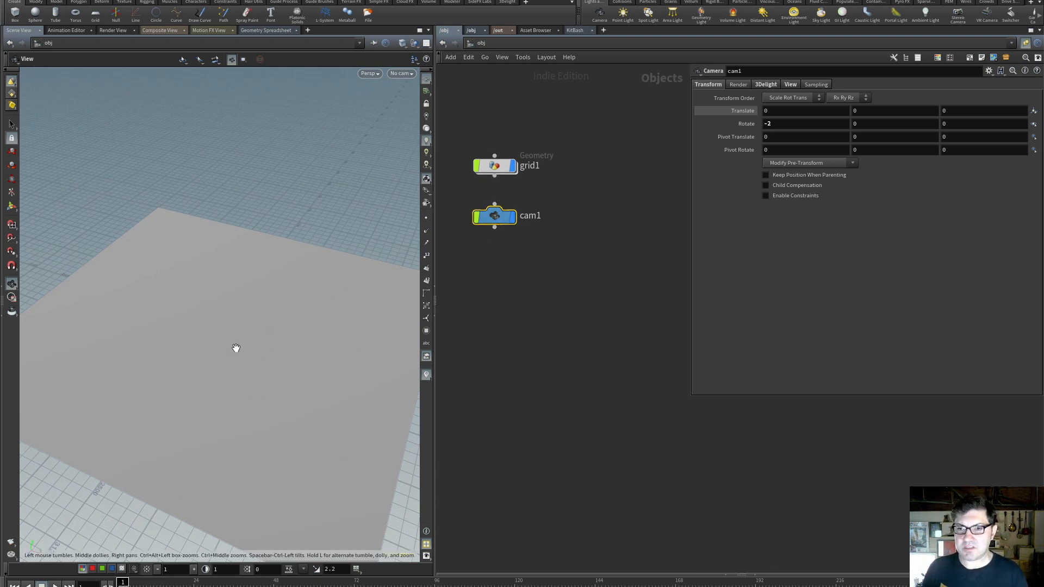
pyautogui.click(791, 85)
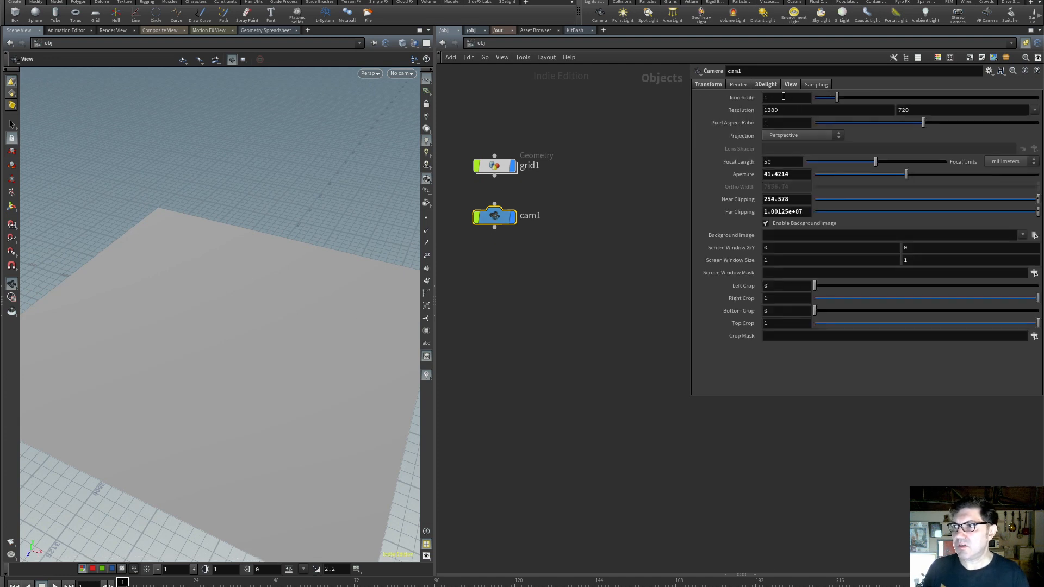
pyautogui.doubleClick(782, 98)
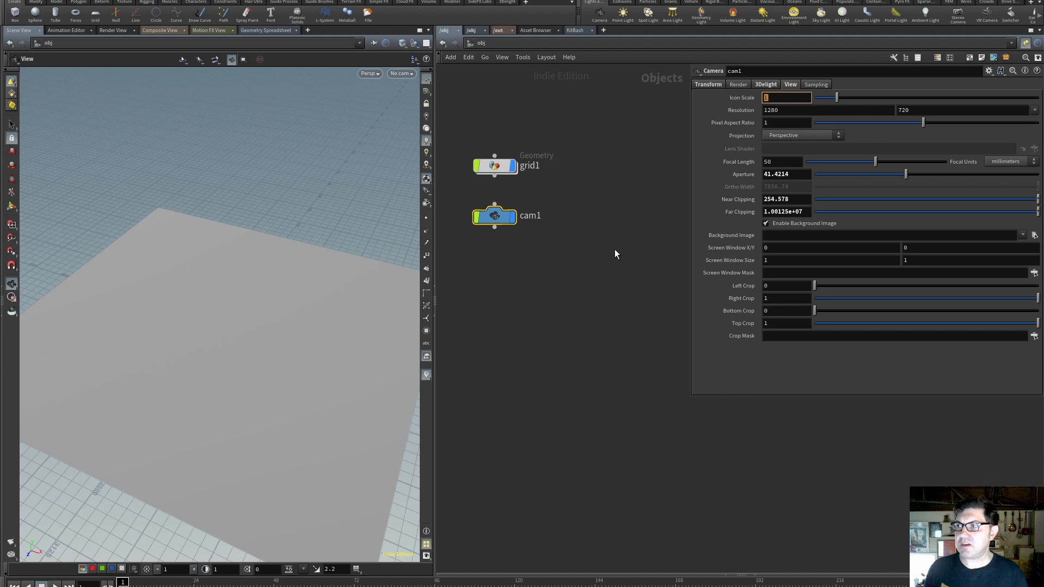
pyautogui.write('50')
pyautogui.press('Return')
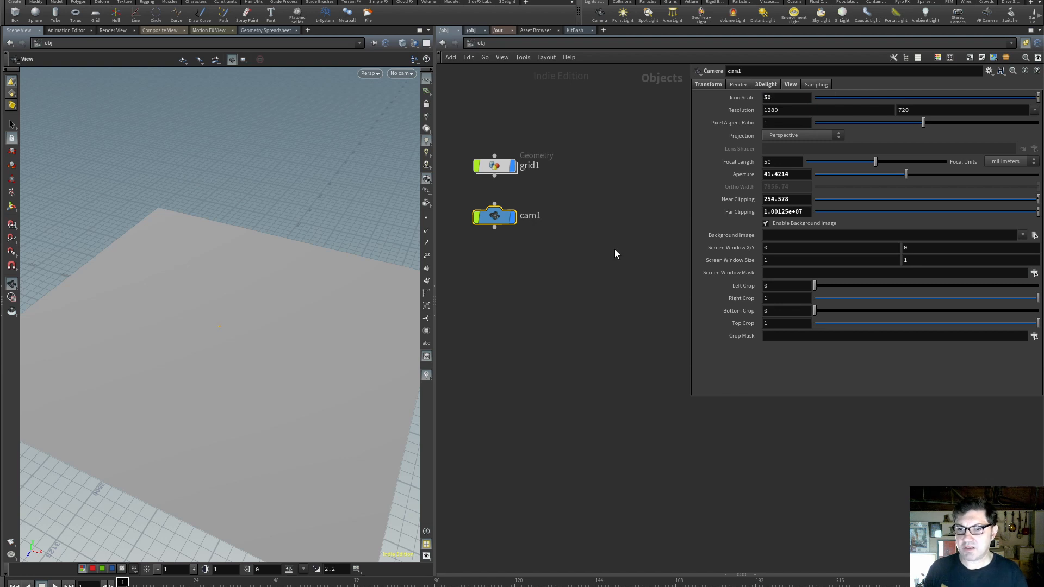
pyautogui.click(772, 98)
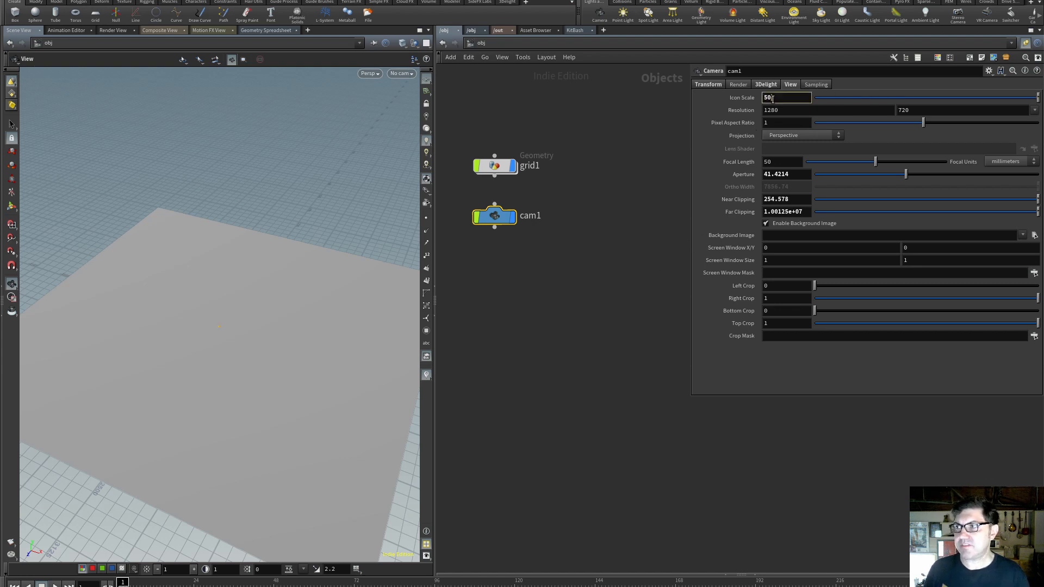
pyautogui.write('0')
pyautogui.press('Return')
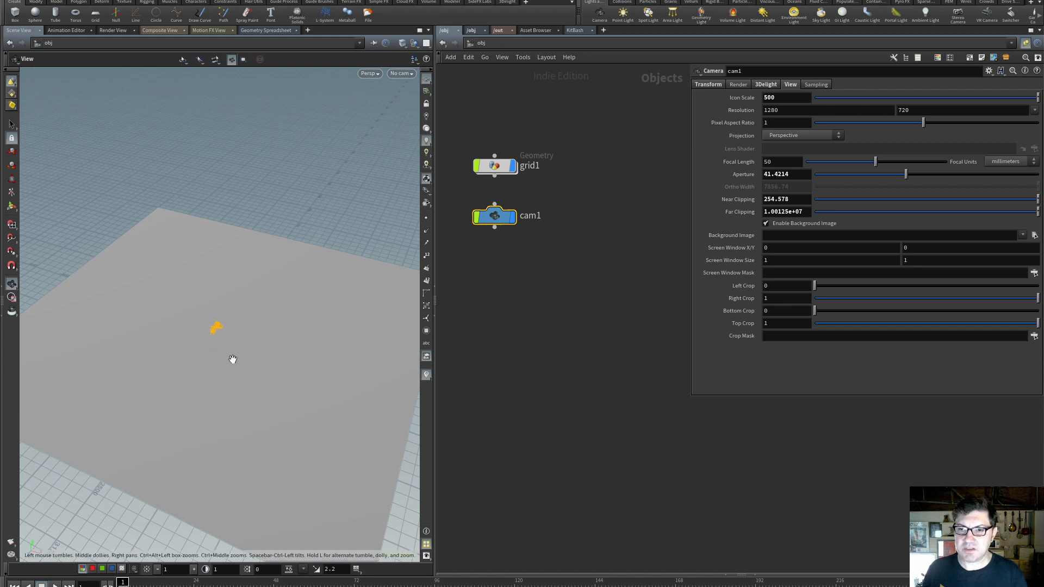
pyautogui.scroll(5, 219, 354)
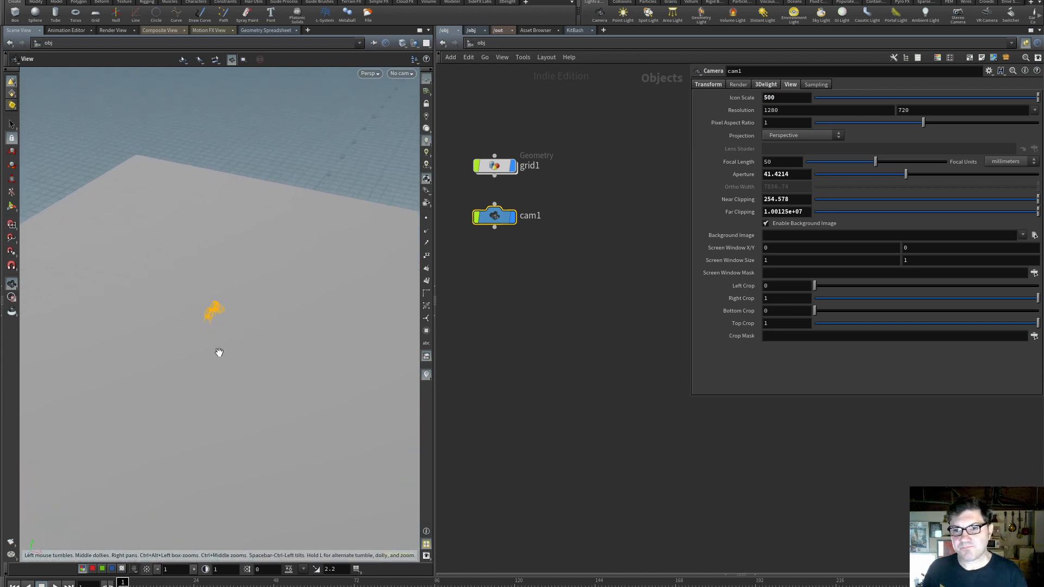
pyautogui.scroll(-2, 219, 352)
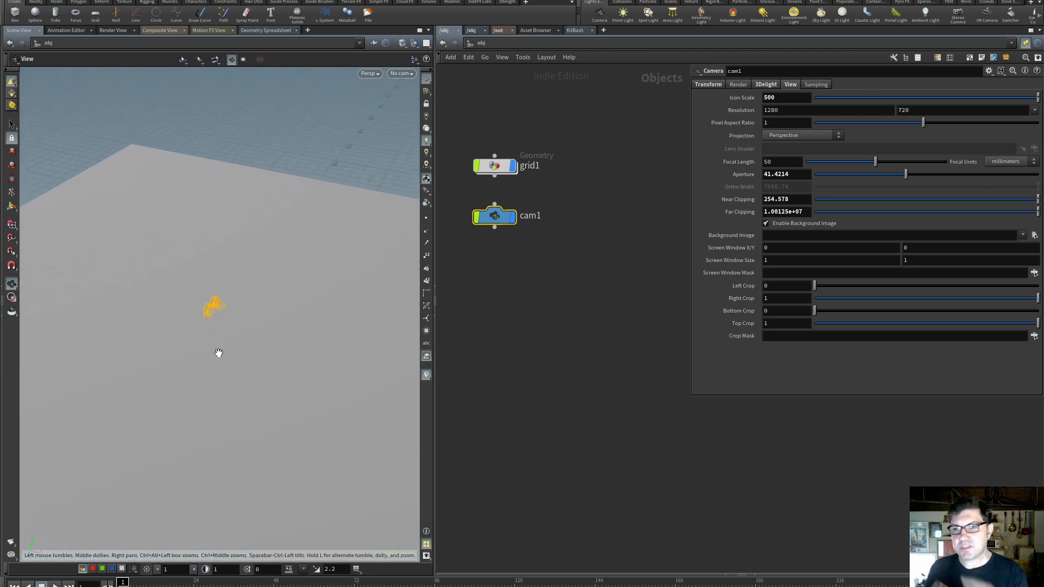
pyautogui.scroll(-2, 225, 356)
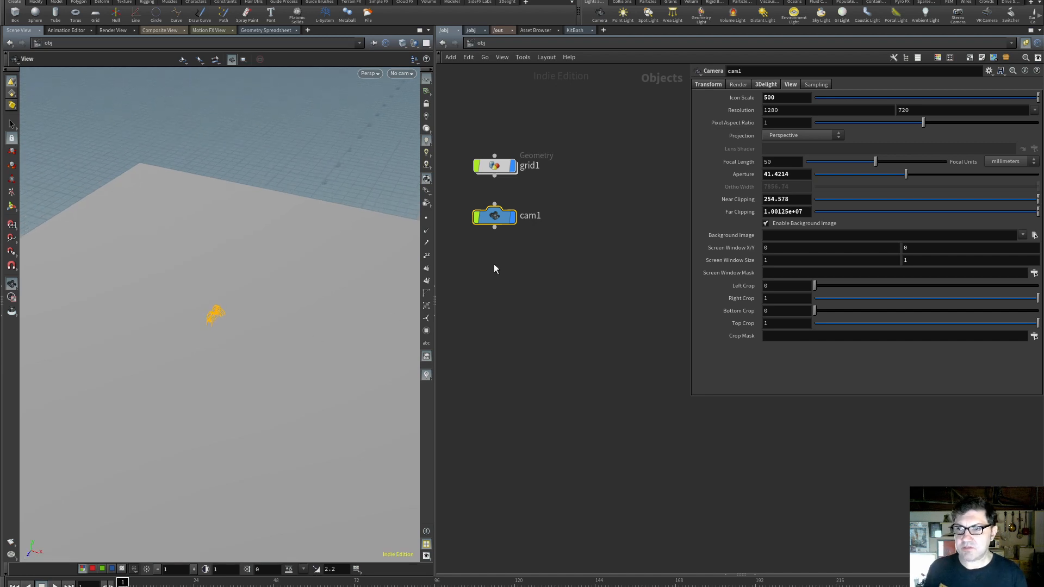
# Move the camera back to the grid's near edge, setting its Y translation to 100 and Z translation to 2600
pyautogui.scroll(-2, 224, 387)
pyautogui.moveTo(224, 387); pyautogui.dragTo(259, 281, button='right')
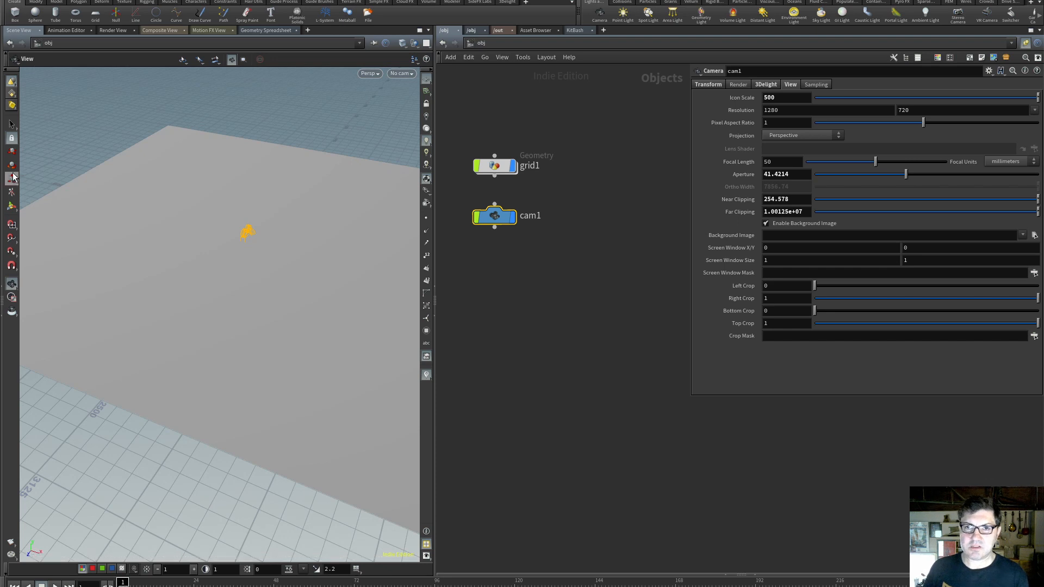
pyautogui.click(12, 206)
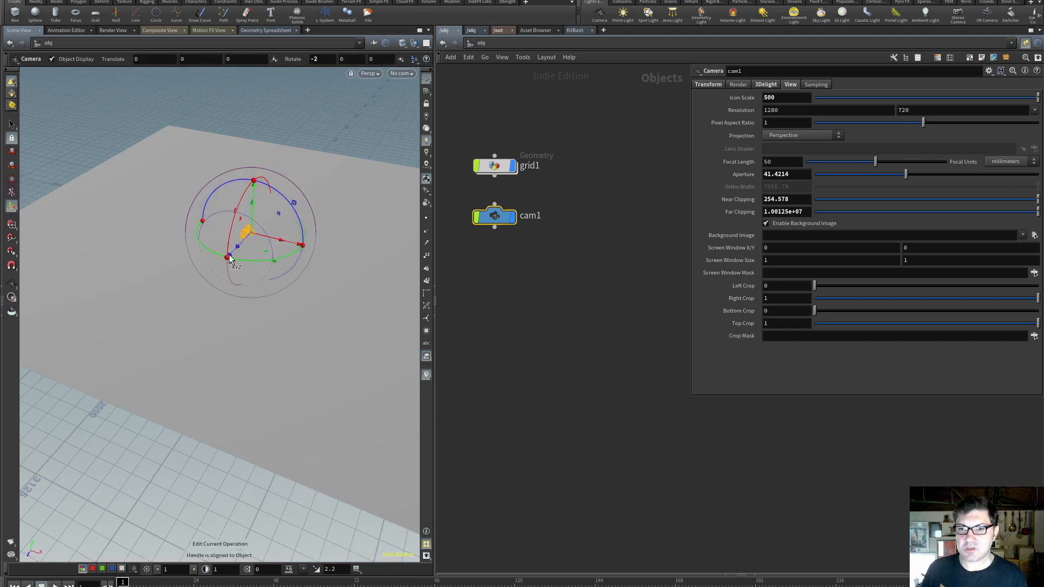
pyautogui.press('t')
pyautogui.moveTo(238, 243); pyautogui.dragTo(77, 446)
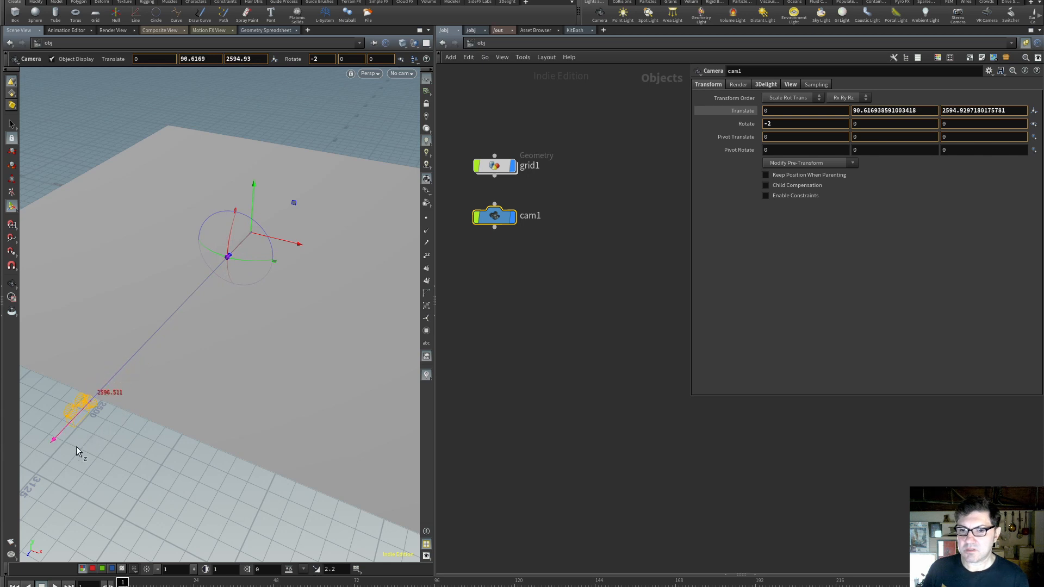
pyautogui.press('r')
pyautogui.click(1019, 115)
pyautogui.write('2600')
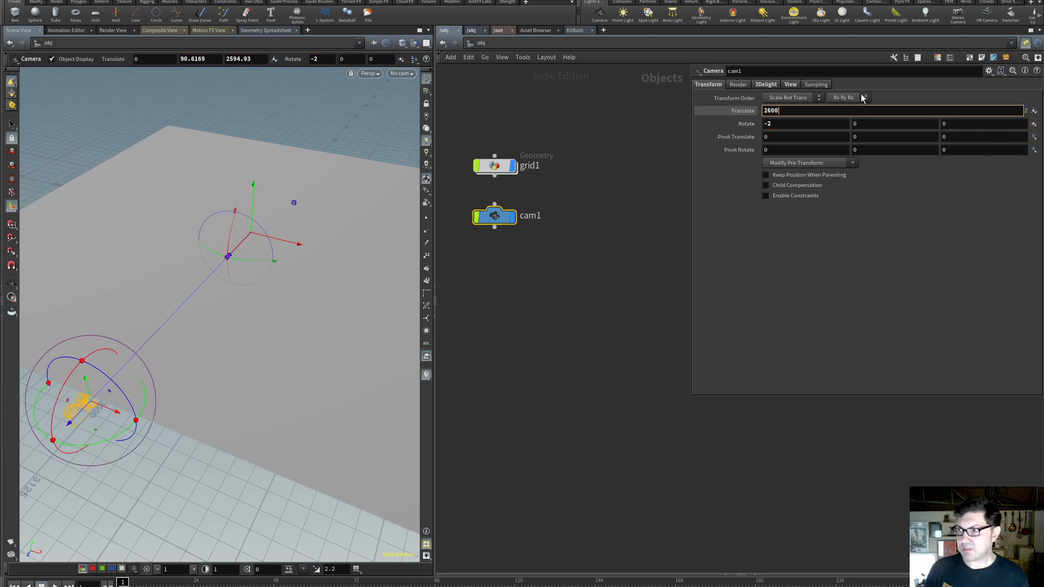
pyautogui.press('Return')
pyautogui.moveTo(925, 111); pyautogui.dragTo(776, 111)
pyautogui.write('100')
pyautogui.press('Return')
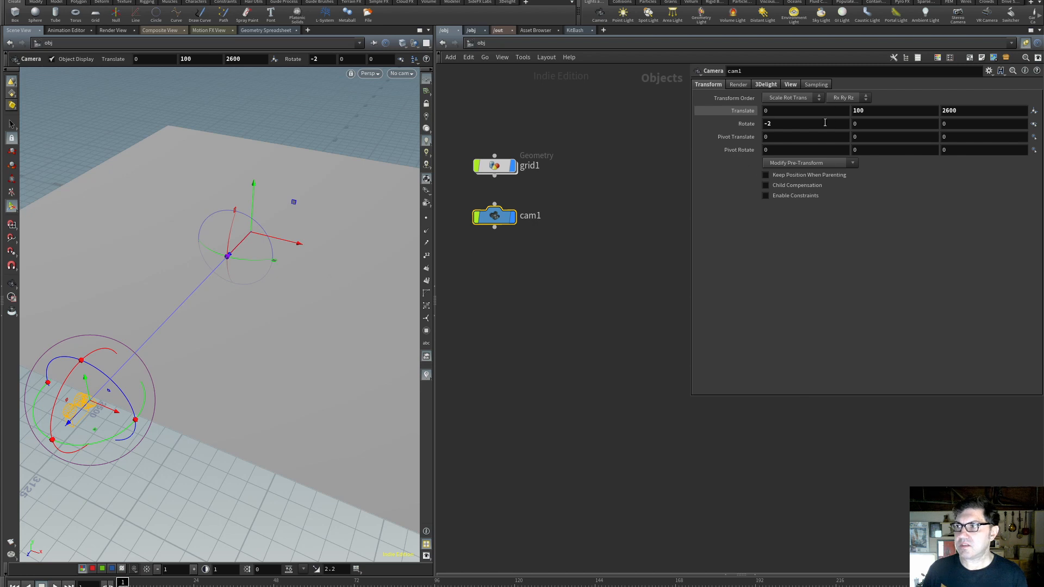
# Look through cam1 in the viewport and display wireframe lines over the shaded grid
pyautogui.moveTo(246, 246); pyautogui.dragTo(101, 387)
pyautogui.click(406, 74)
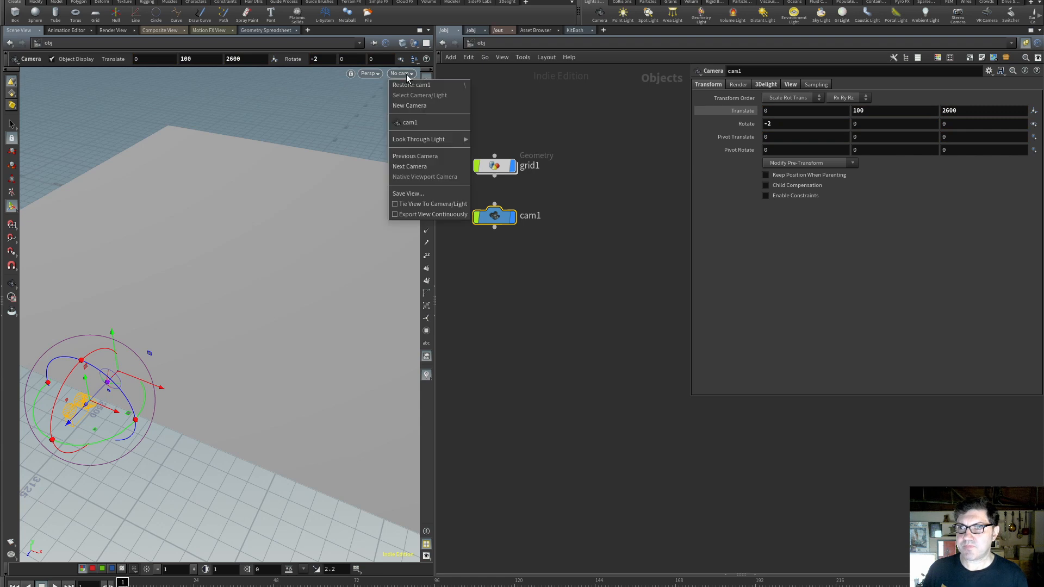
pyautogui.click(427, 124)
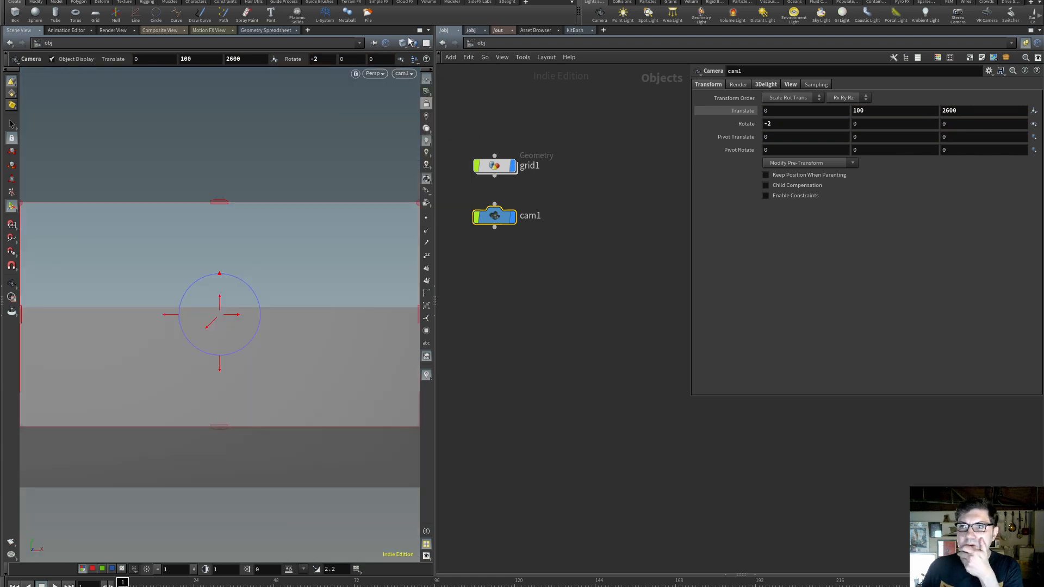
pyautogui.click(404, 42)
pyautogui.click(438, 148)
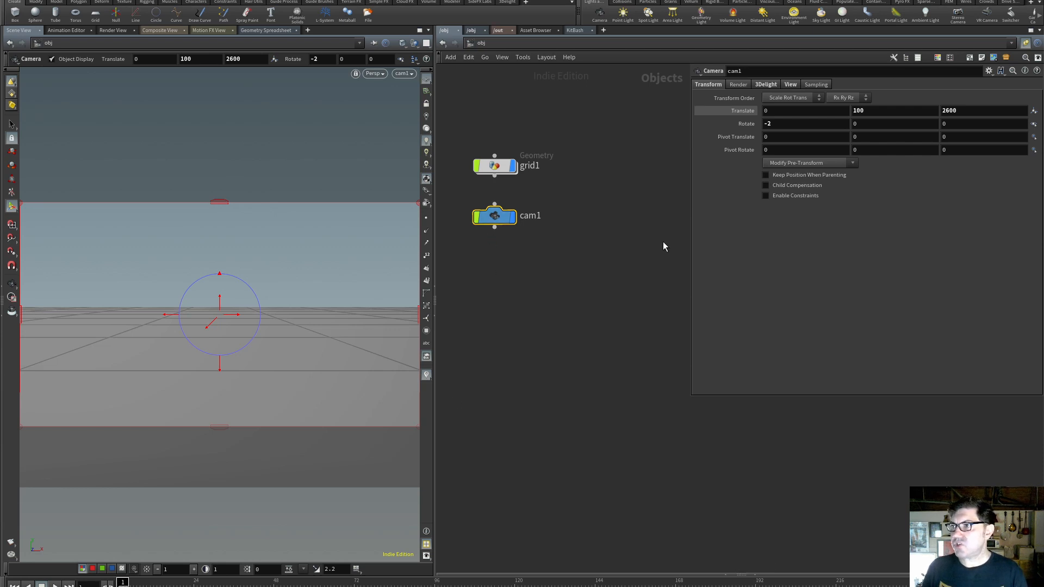
# Set the camera's resolution to the HDTV 1080 preset, 1920 by 1080
pyautogui.click(792, 85)
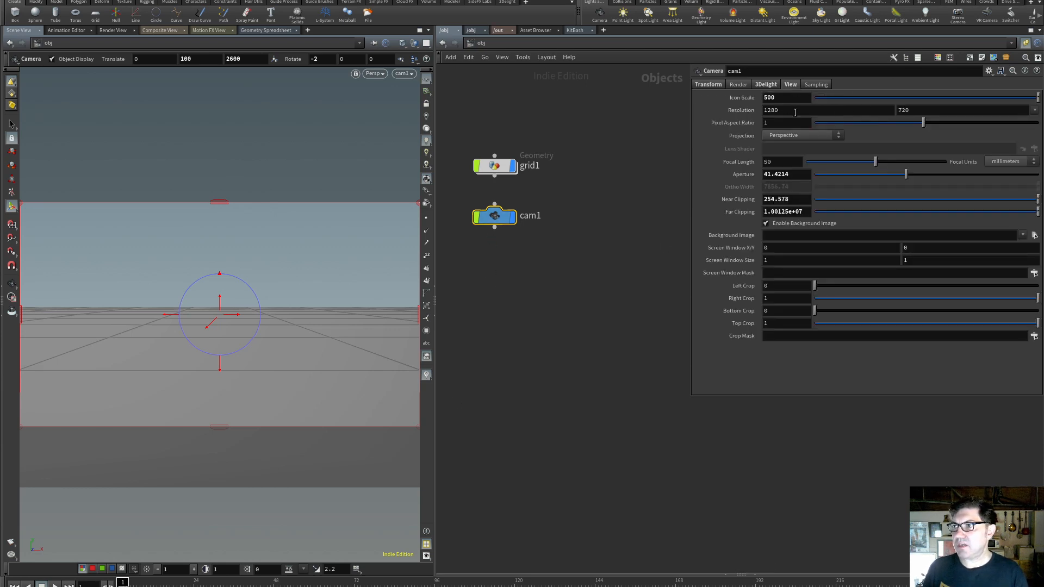
pyautogui.click(1034, 110)
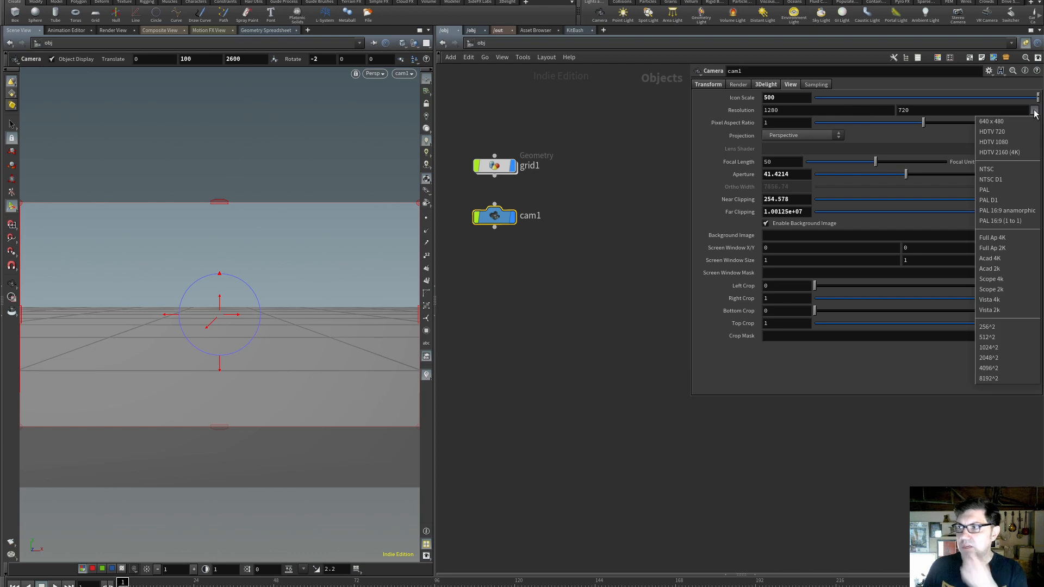
pyautogui.click(998, 142)
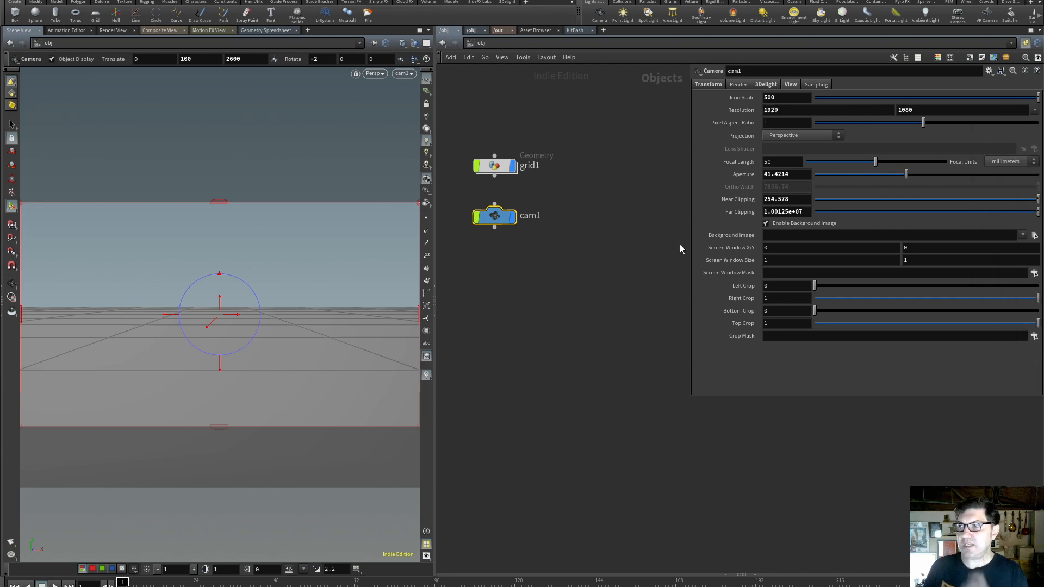
# Compare the camera view with the whole reference painting and try a camera Z translation of 2700
pyautogui.press('super+Tab')
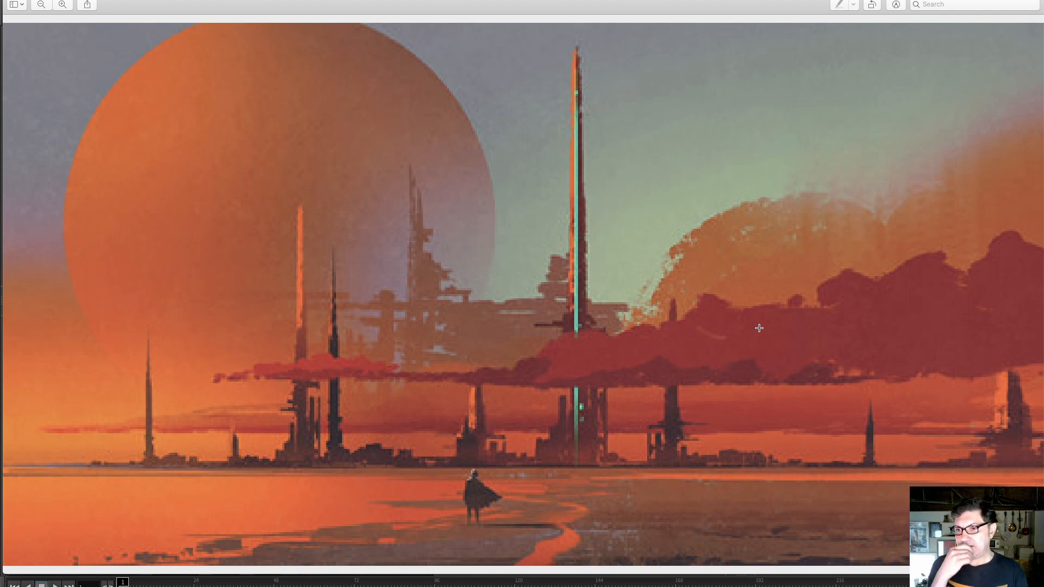
pyautogui.press('super+Tab')
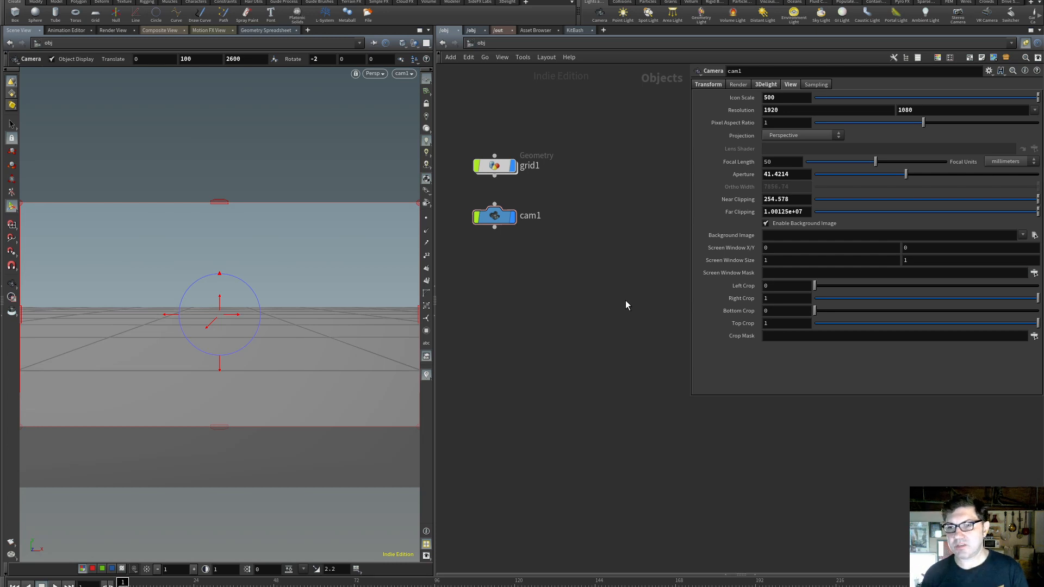
pyautogui.press('super+Tab')
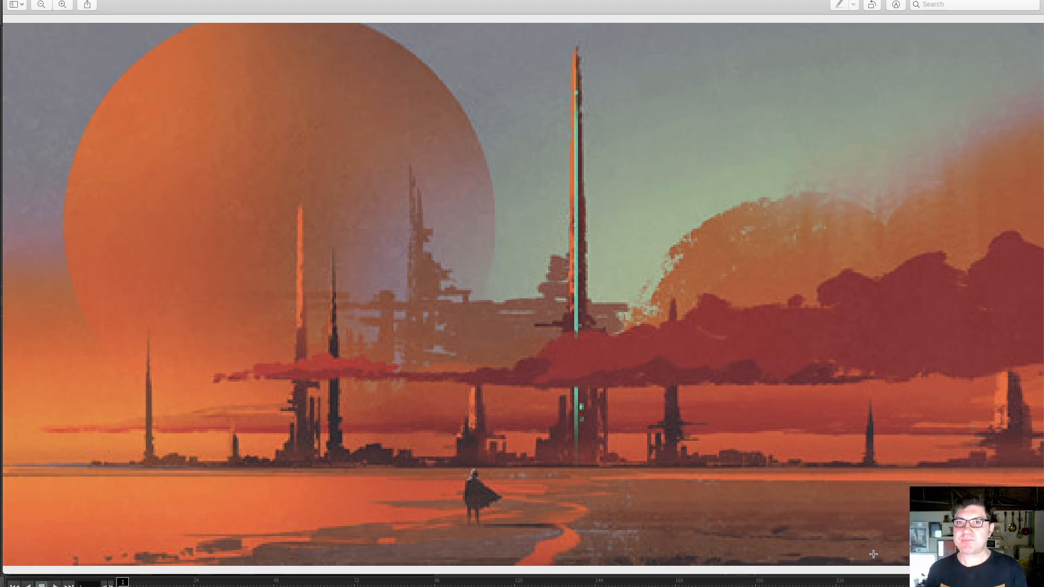
pyautogui.click(41, 4)
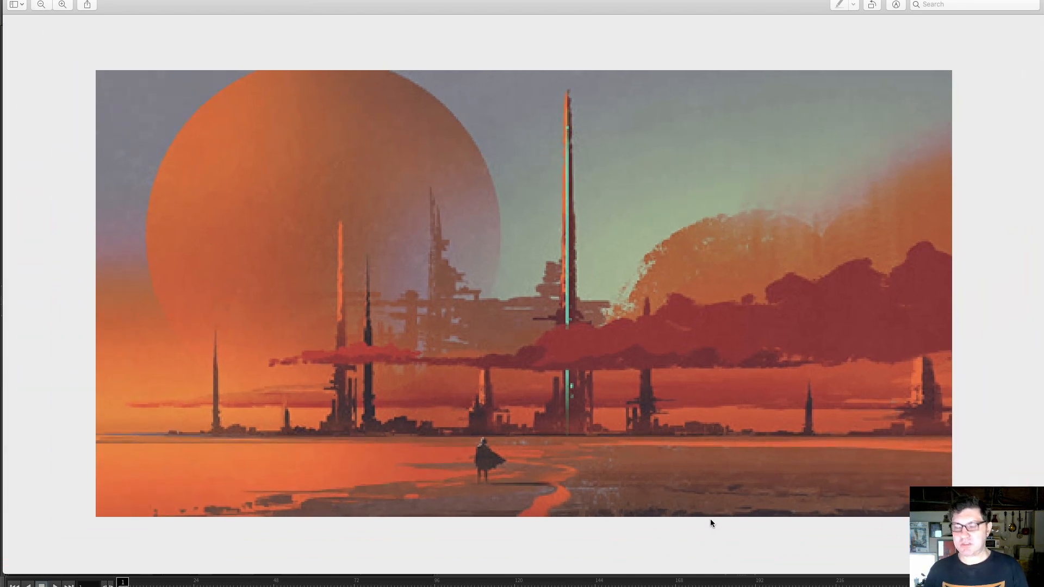
pyautogui.press('super+Tab')
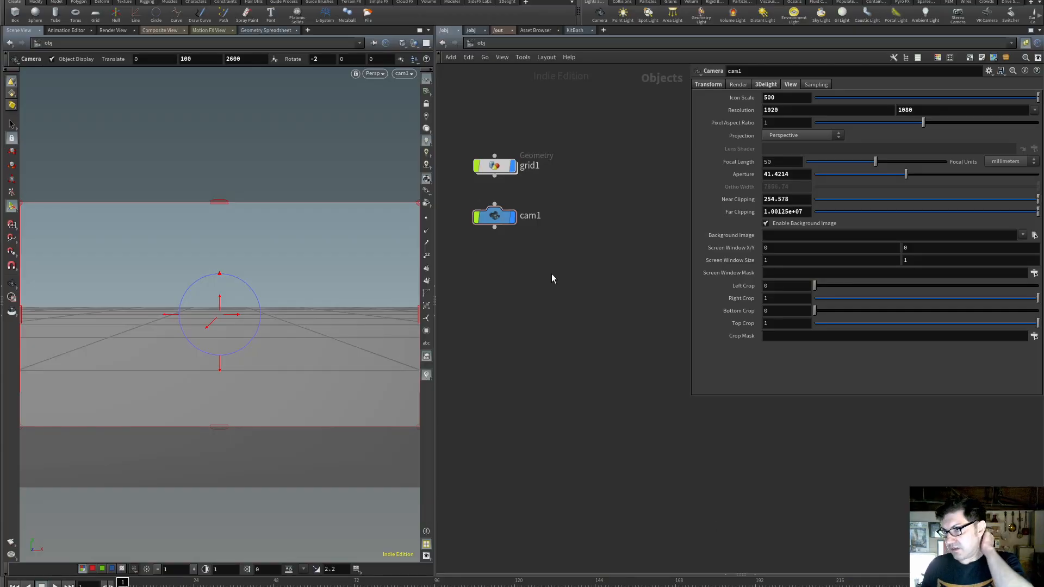
pyautogui.click(708, 83)
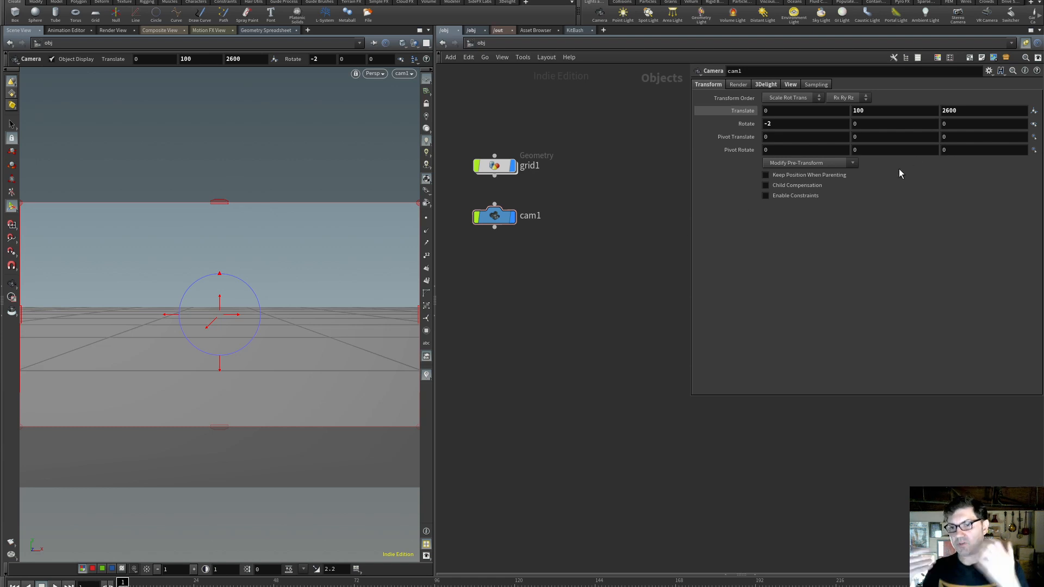
pyautogui.click(966, 113)
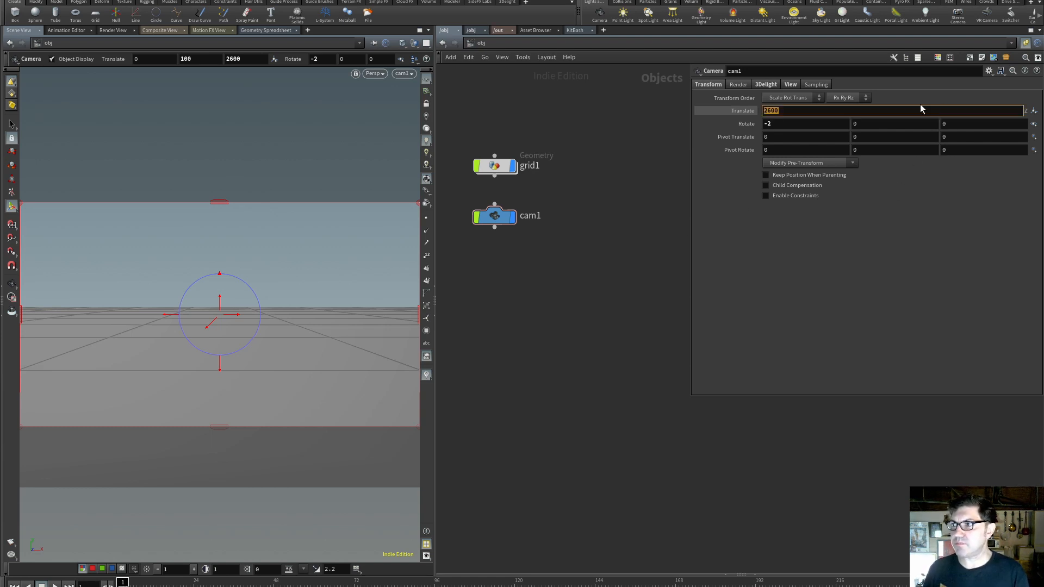
pyautogui.write('2700')
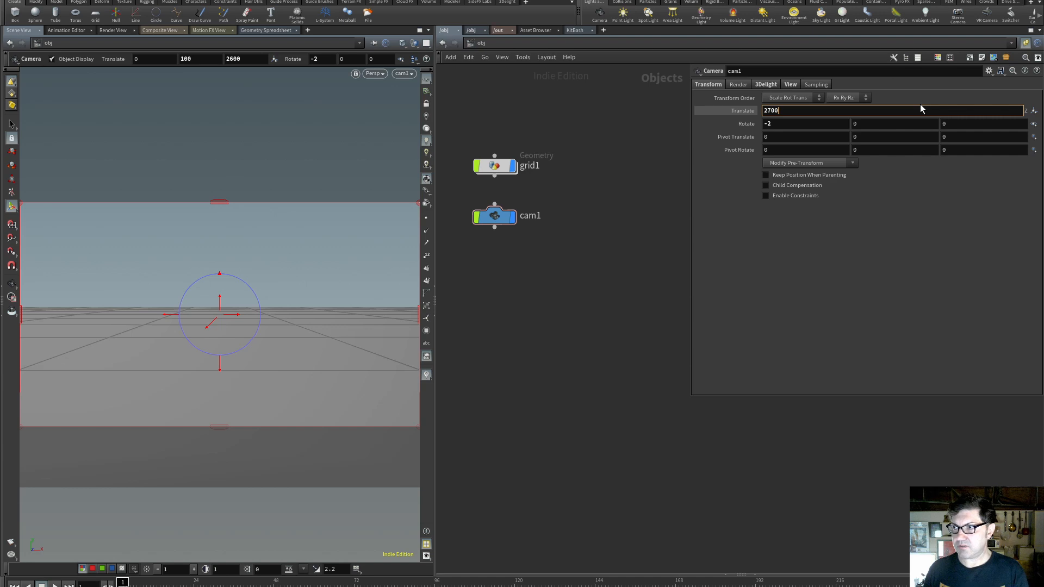
pyautogui.press('Return')
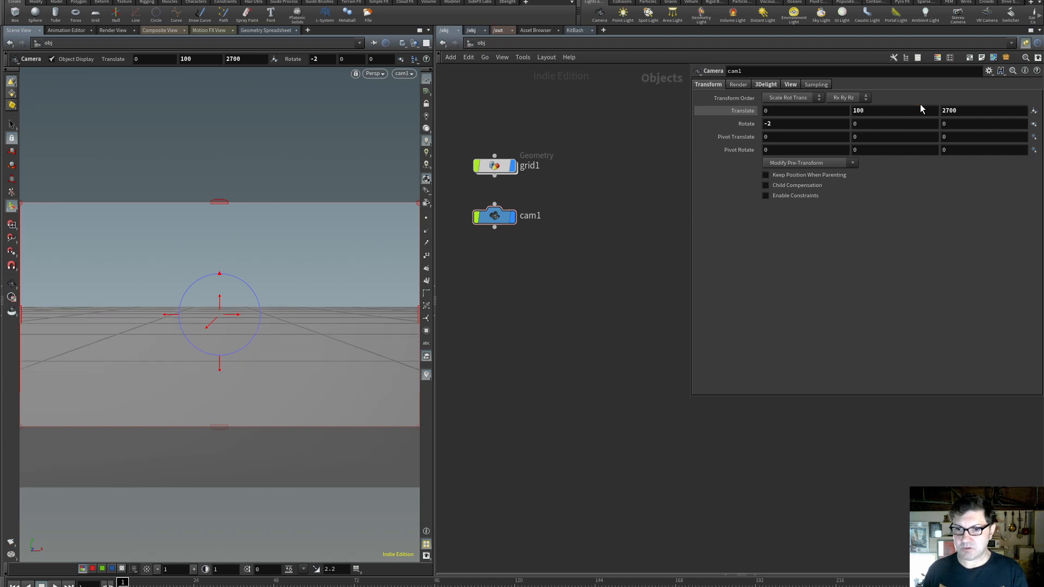
# Try camera Z translations of 2800, 2900 and 2850, returning to 2800
pyautogui.click(960, 110)
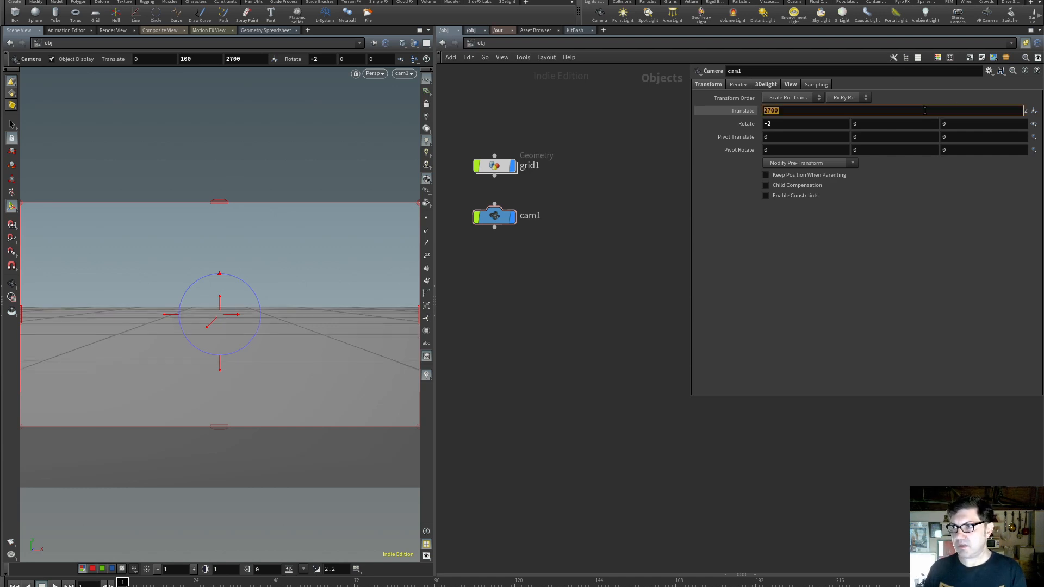
pyautogui.write('2800')
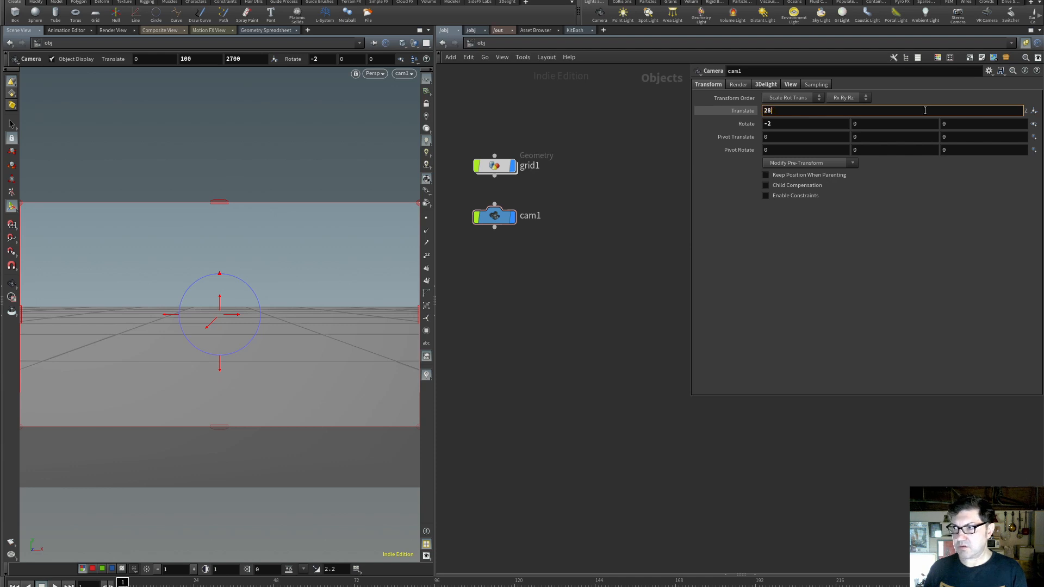
pyautogui.press('Return')
pyautogui.click(977, 108)
pyautogui.write('2900')
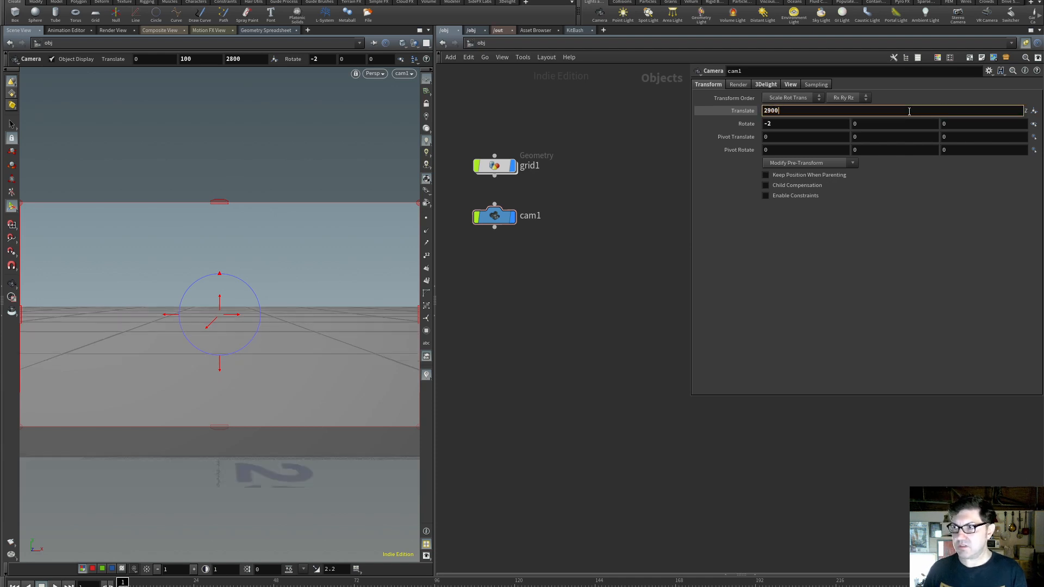
pyautogui.press('Return')
pyautogui.click(968, 111)
pyautogui.write('2850')
pyautogui.press('Return')
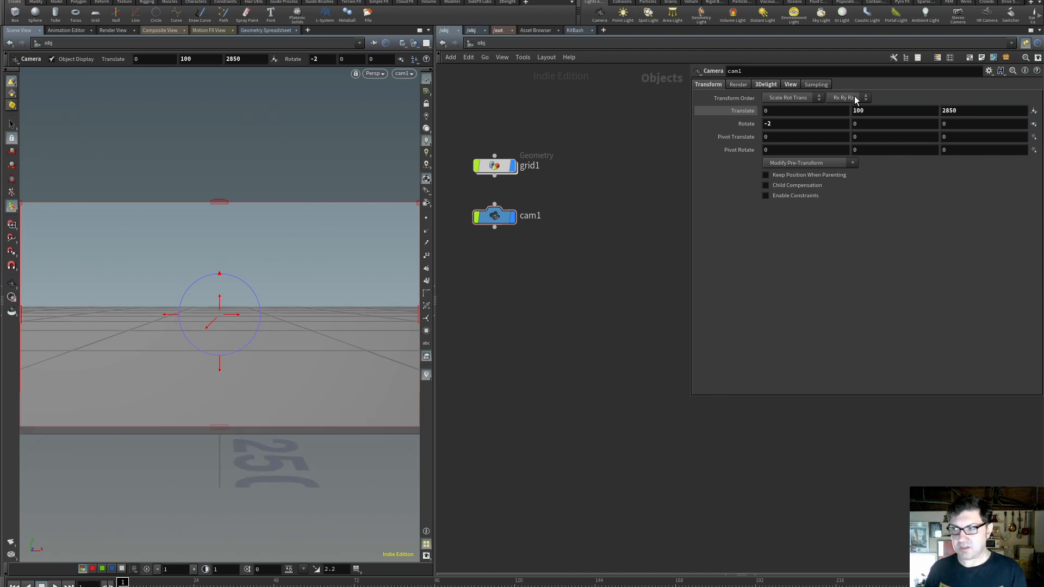
pyautogui.click(974, 111)
pyautogui.write('2800')
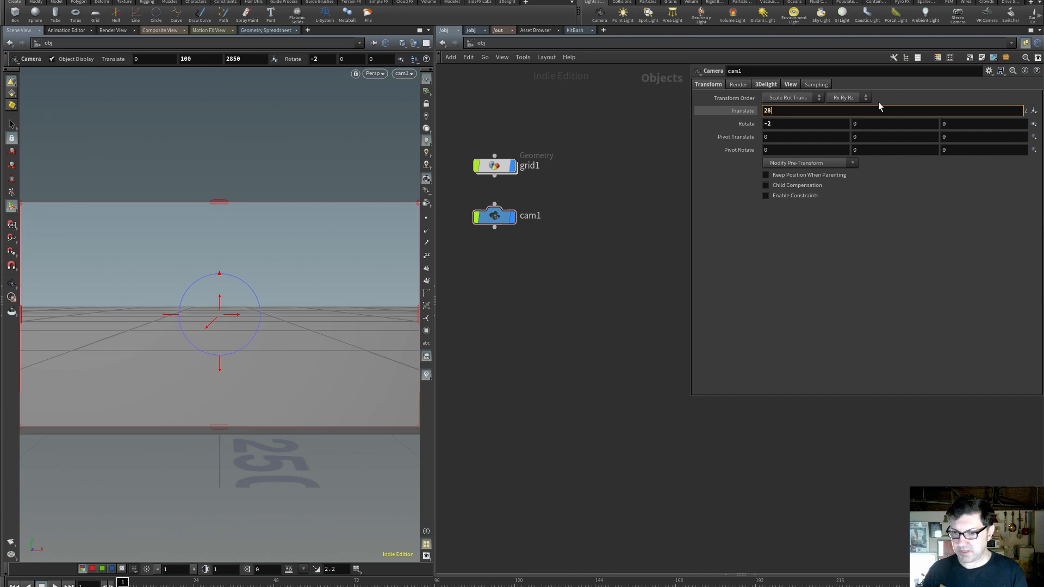
pyautogui.press('Return')
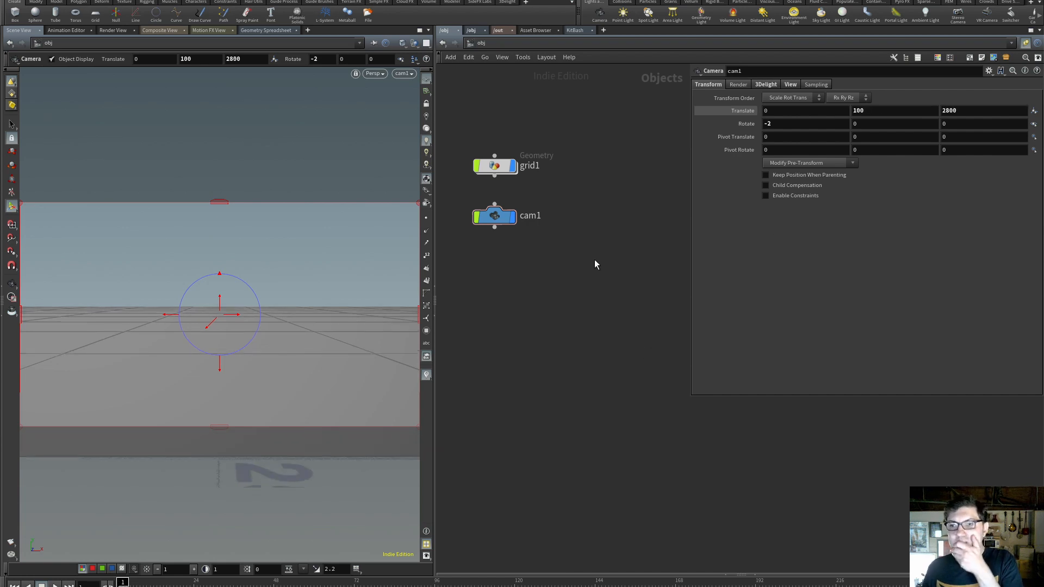
# Set cam1's aperture to 36
pyautogui.click(495, 216)
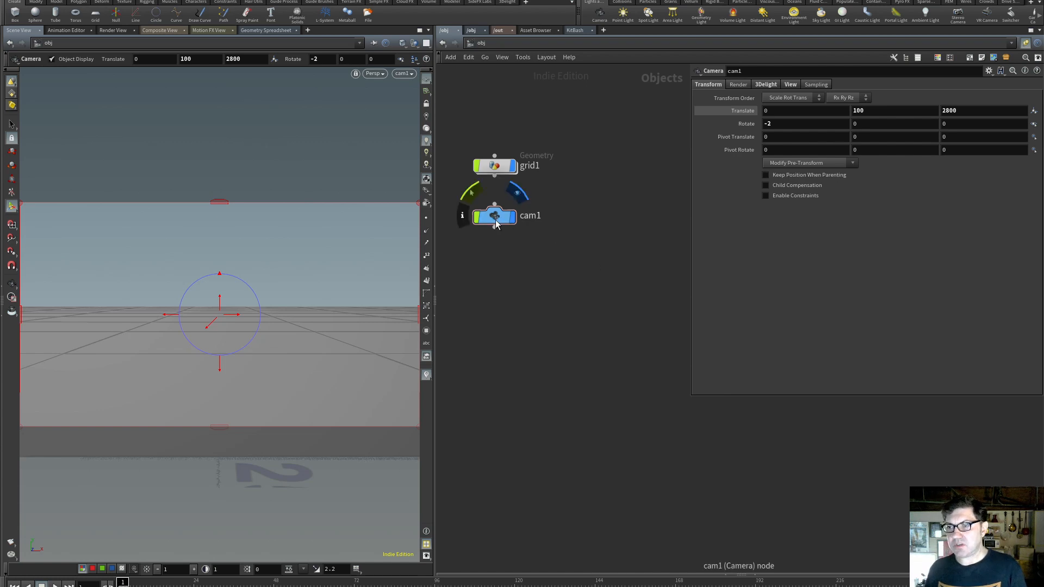
pyautogui.click(790, 85)
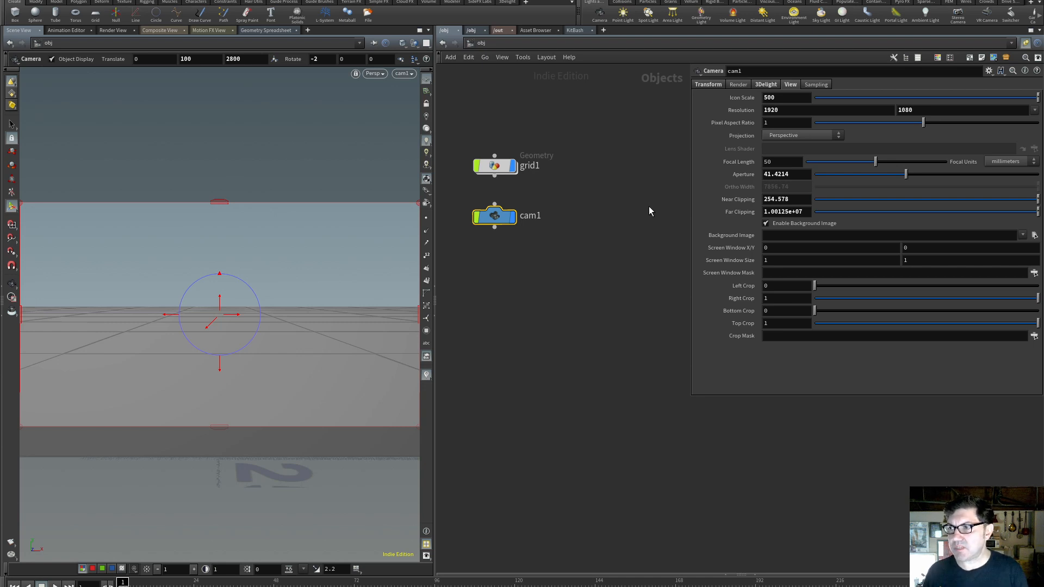
pyautogui.doubleClick(792, 175)
pyautogui.write('36')
pyautogui.press('Return')
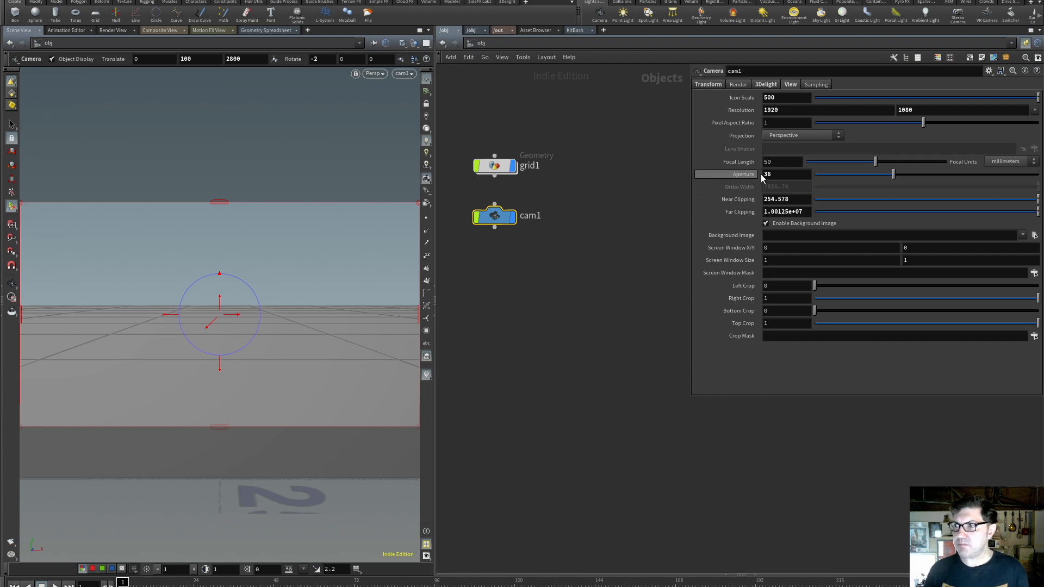
# Check the reference painting again and set cam1's focal length to 24 mm
pyautogui.click(779, 162)
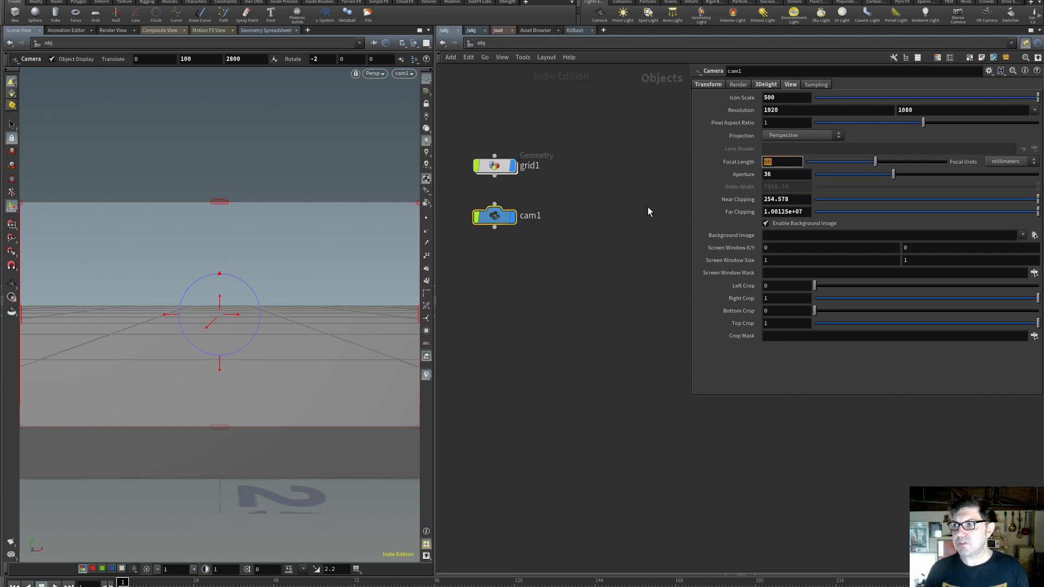
pyautogui.press('super+Tab')
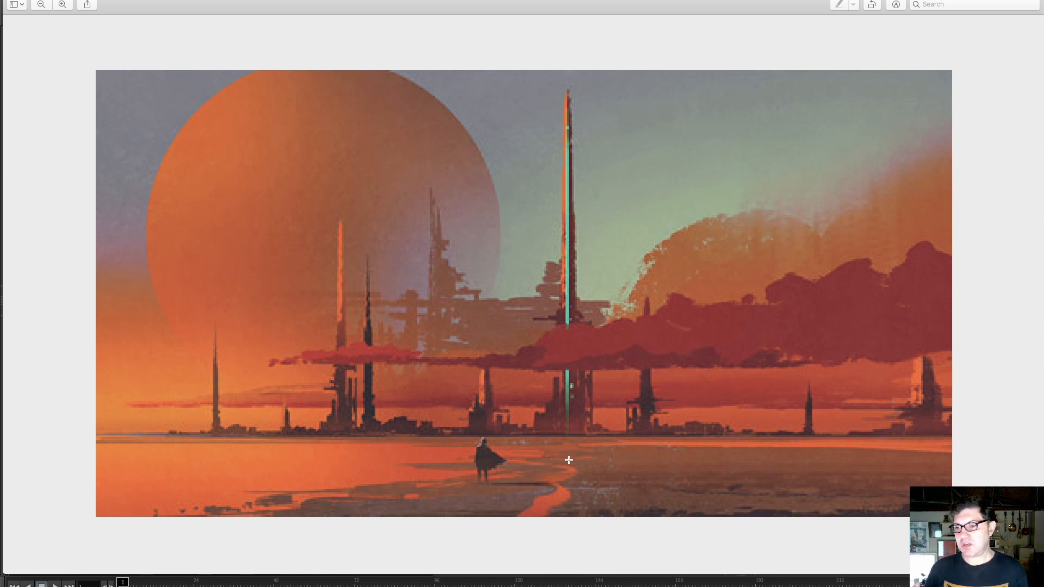
pyautogui.press('super+Tab')
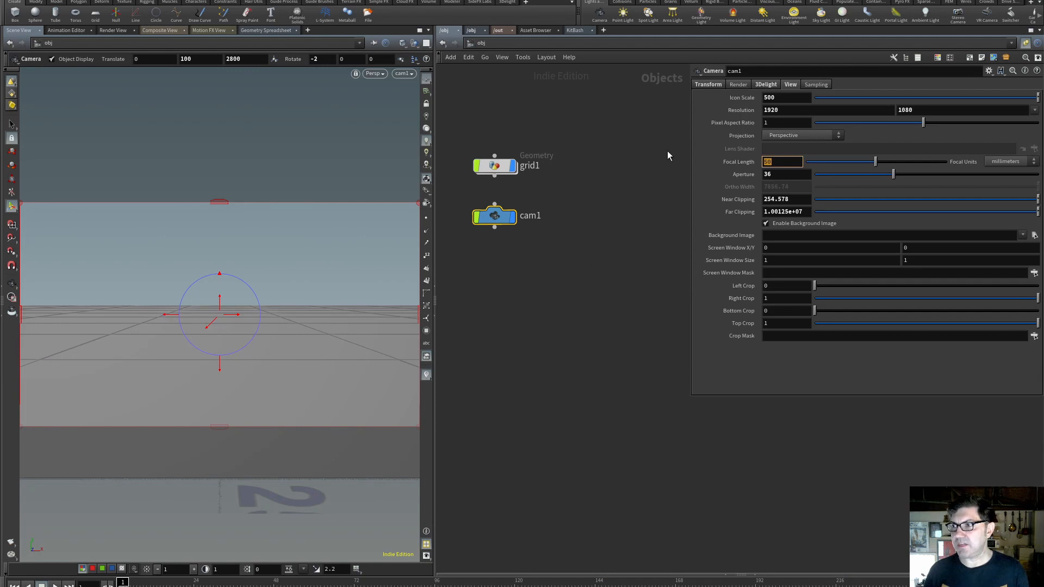
pyautogui.write('24')
pyautogui.press('Return')
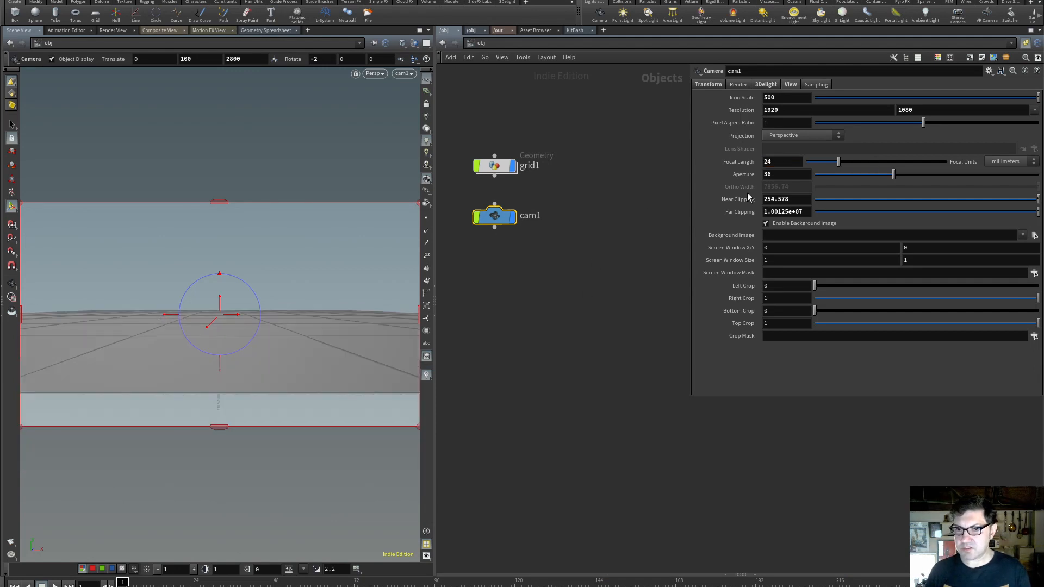
pyautogui.click(772, 162)
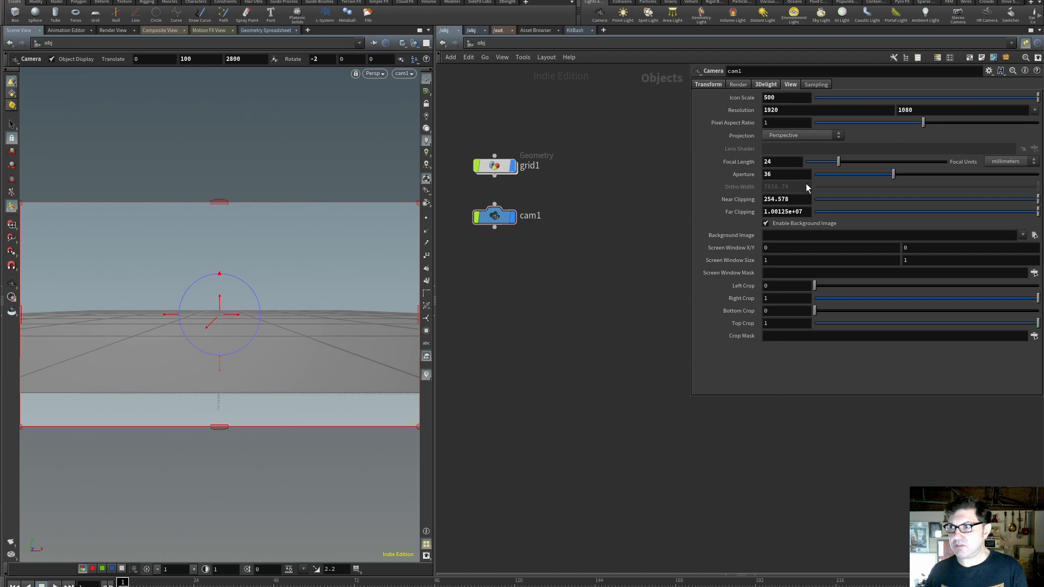
# Move the camera forward over the grid, trying Z translations of 2700, 2600, 2500 and 2200 and ending at 2000
pyautogui.click(708, 84)
pyautogui.moveTo(970, 111); pyautogui.dragTo(910, 96)
pyautogui.write('2700')
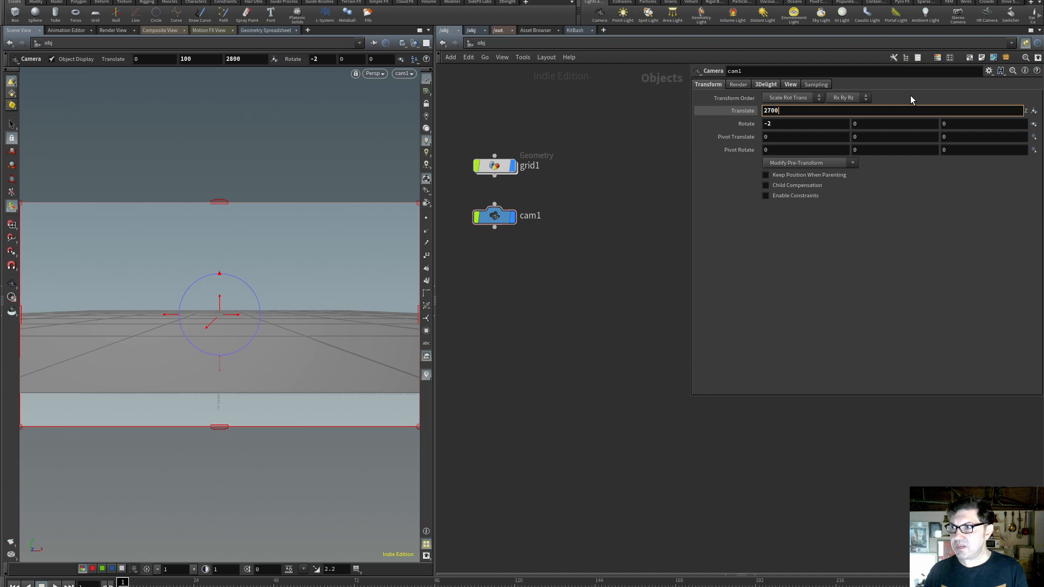
pyautogui.press('Return')
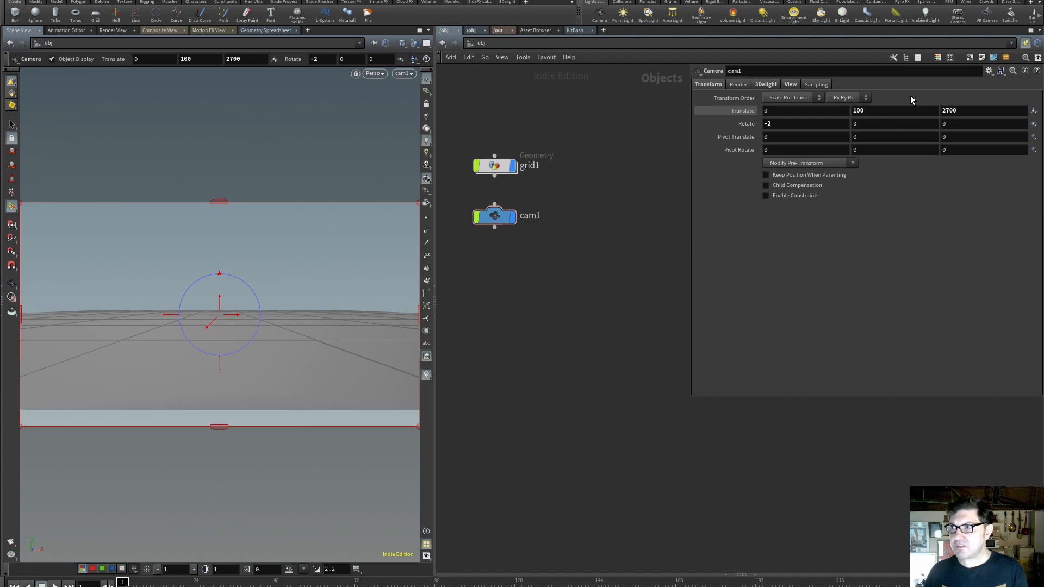
pyautogui.moveTo(960, 111); pyautogui.dragTo(869, 96)
pyautogui.write('2600')
pyautogui.press('Return')
pyautogui.moveTo(961, 112); pyautogui.dragTo(897, 106)
pyautogui.write('2500')
pyautogui.press('Return')
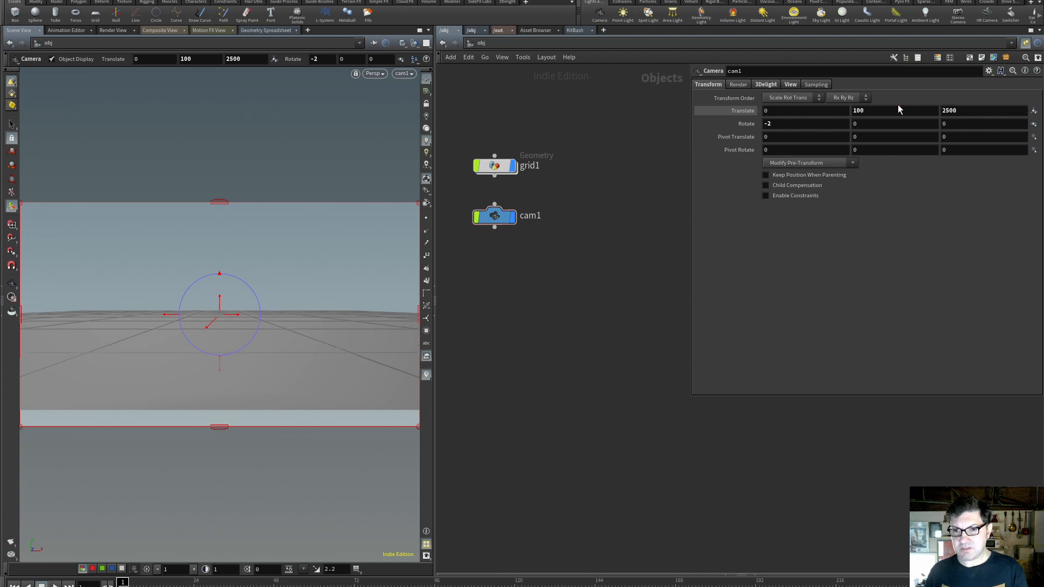
pyautogui.click(974, 112)
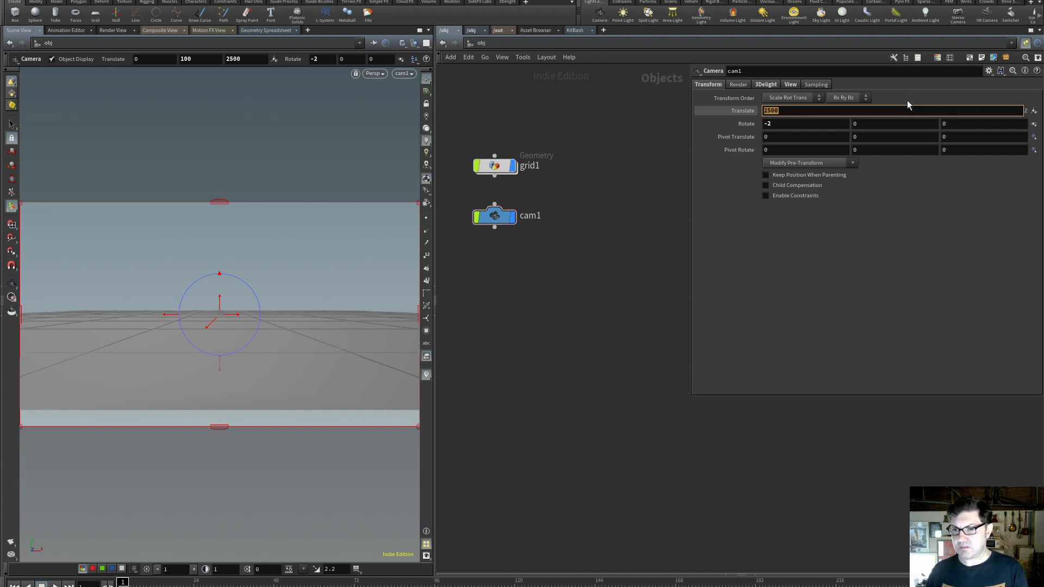
pyautogui.write('2200')
pyautogui.press('Return')
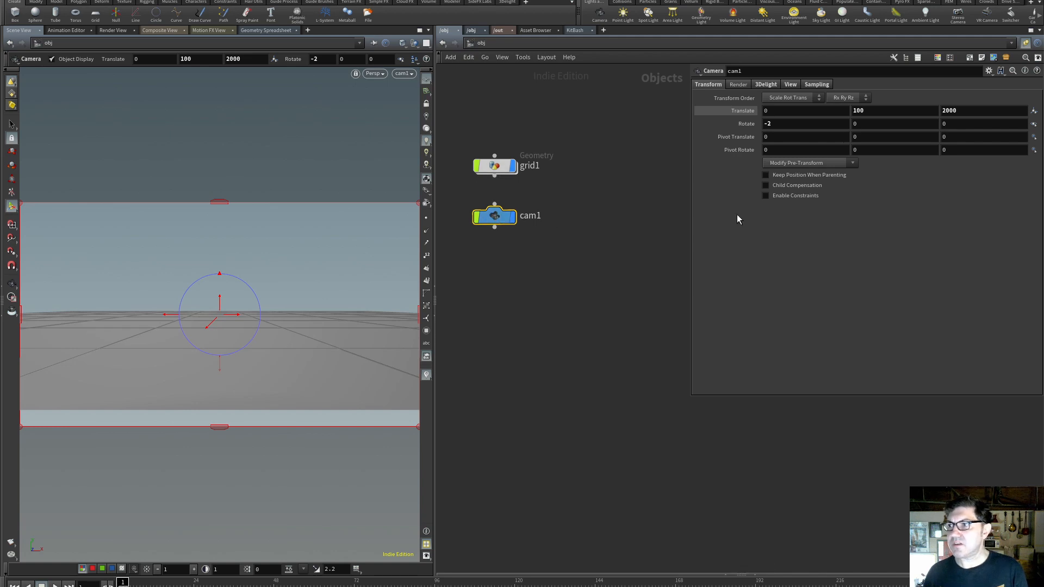
# Set the camera's near clipping to .1 and far clipping to 10000
pyautogui.click(792, 86)
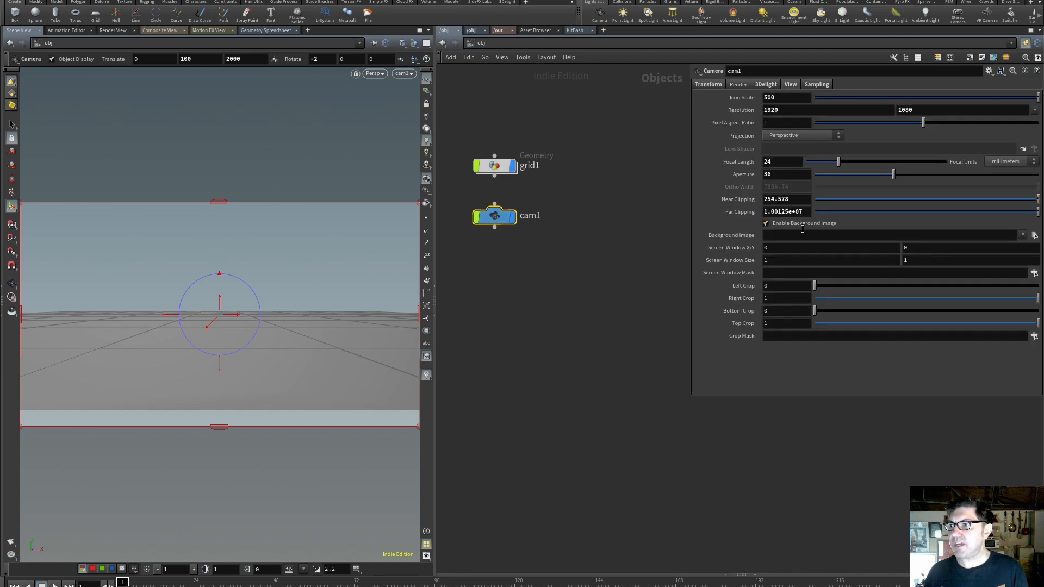
pyautogui.moveTo(795, 201); pyautogui.dragTo(735, 197)
pyautogui.write('1')
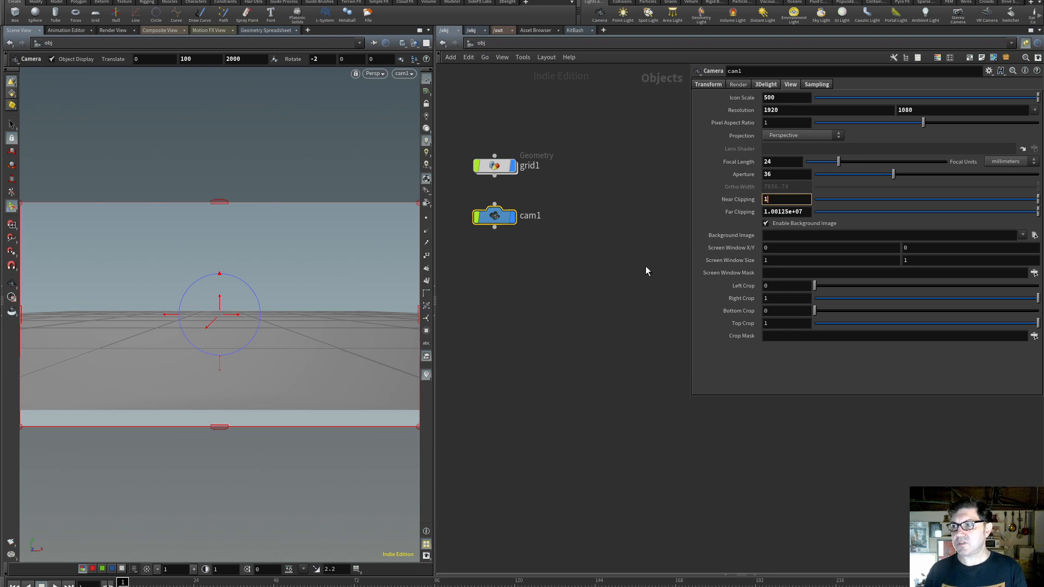
pyautogui.press('Return')
pyautogui.keyDown('ctrl'); pyautogui.middleClick(736, 200); pyautogui.keyUp('ctrl')
pyautogui.click(798, 212)
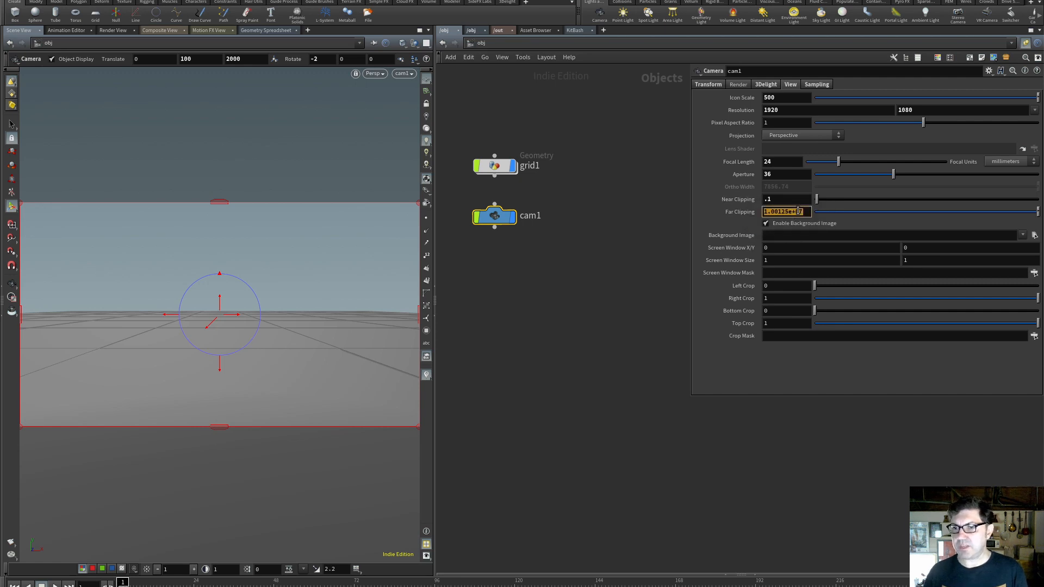
pyautogui.write('10000')
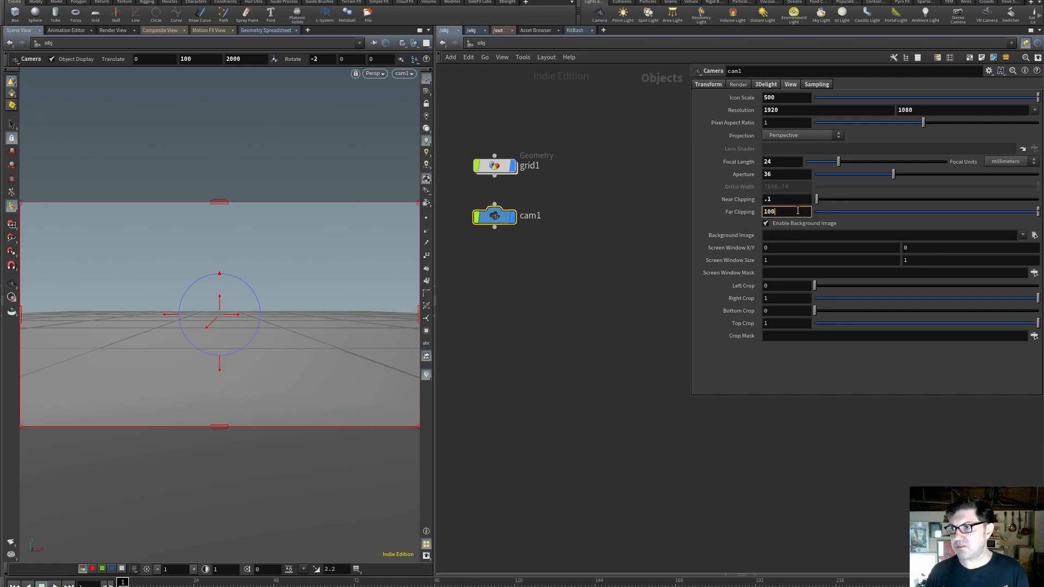
pyautogui.press('Return')
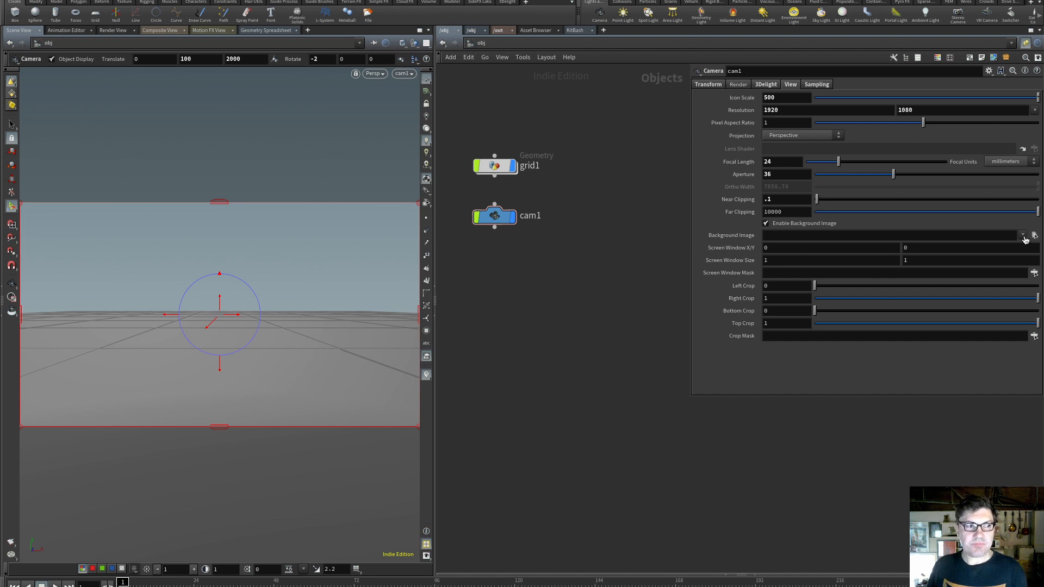
# Load the reference painting JPG from the Desktop as cam1's background image and display the viewport geometry as Wireframe
pyautogui.press('super+Tab')
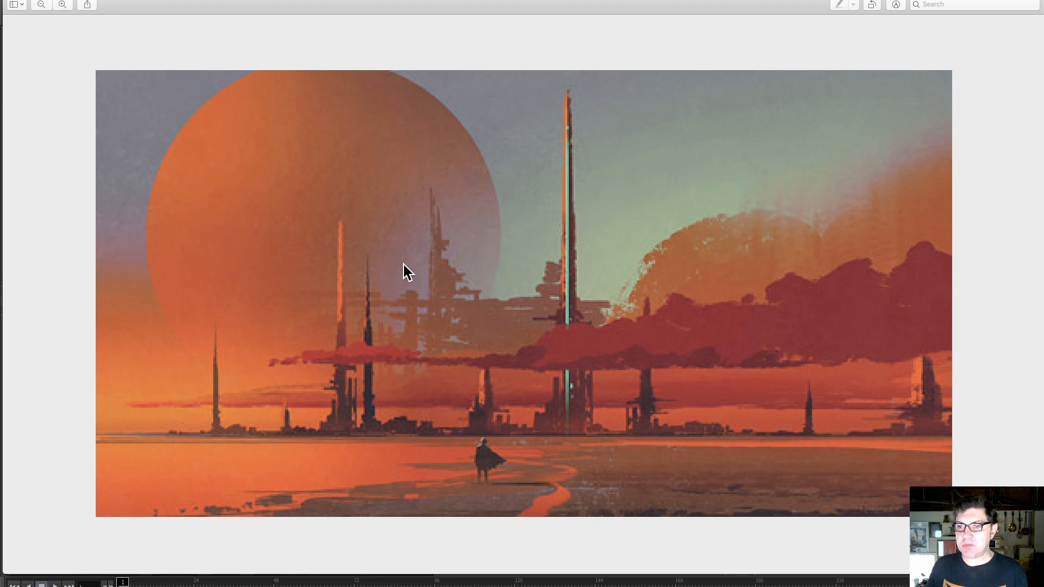
pyautogui.press('super+Tab')
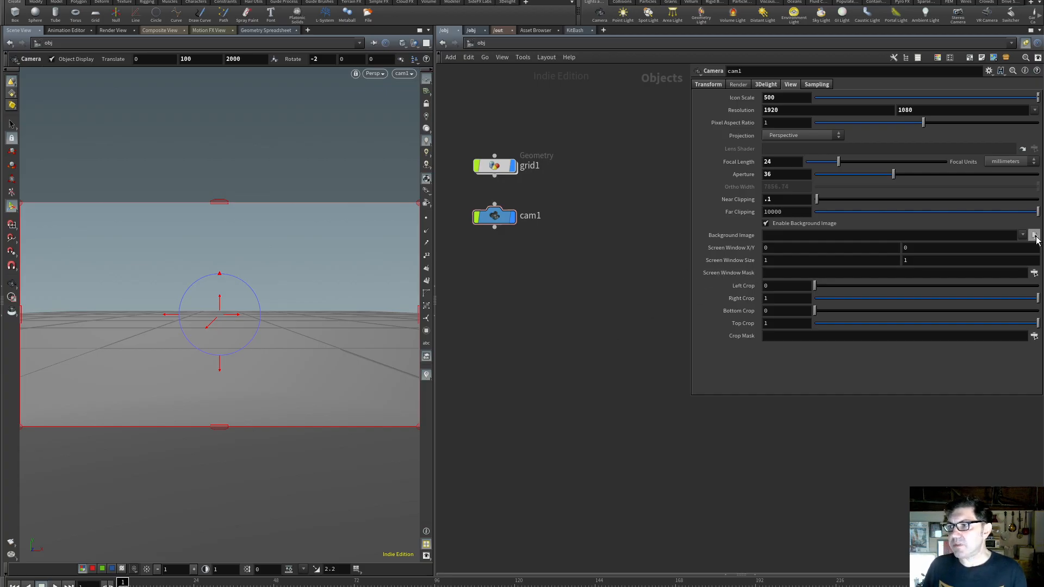
pyautogui.click(1034, 236)
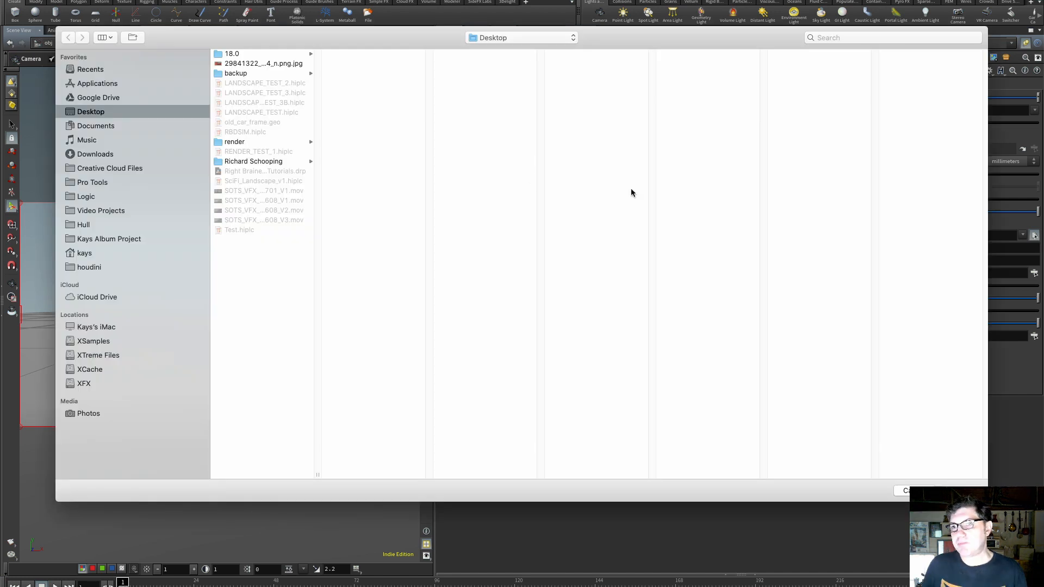
pyautogui.click(282, 64)
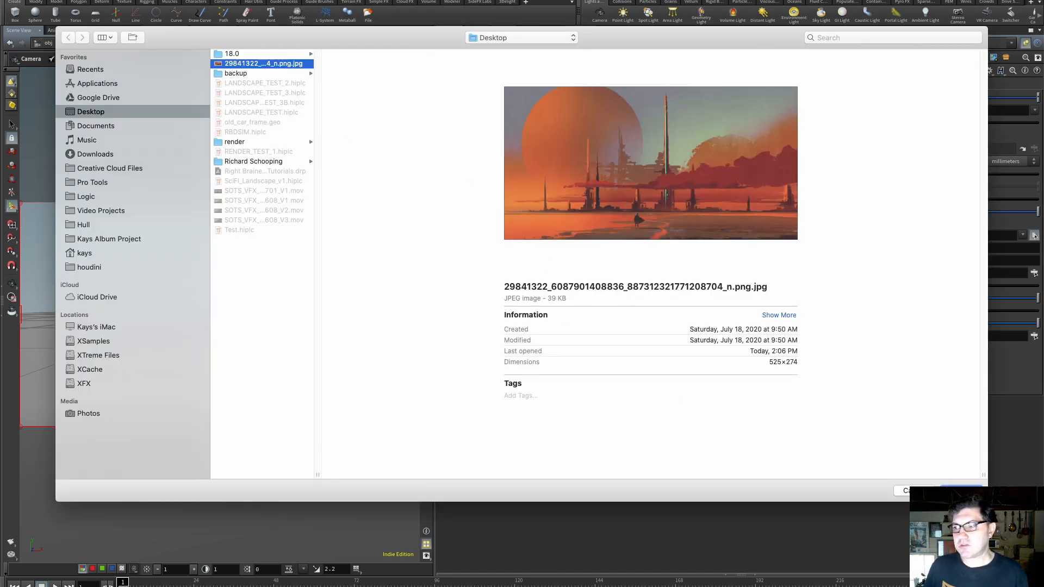
pyautogui.click(961, 490)
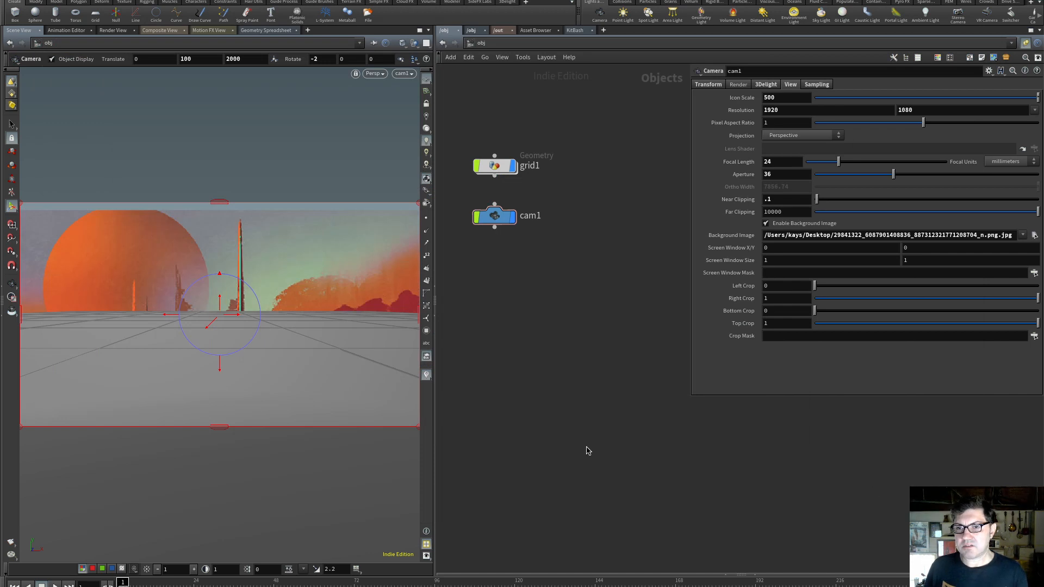
pyautogui.click(403, 43)
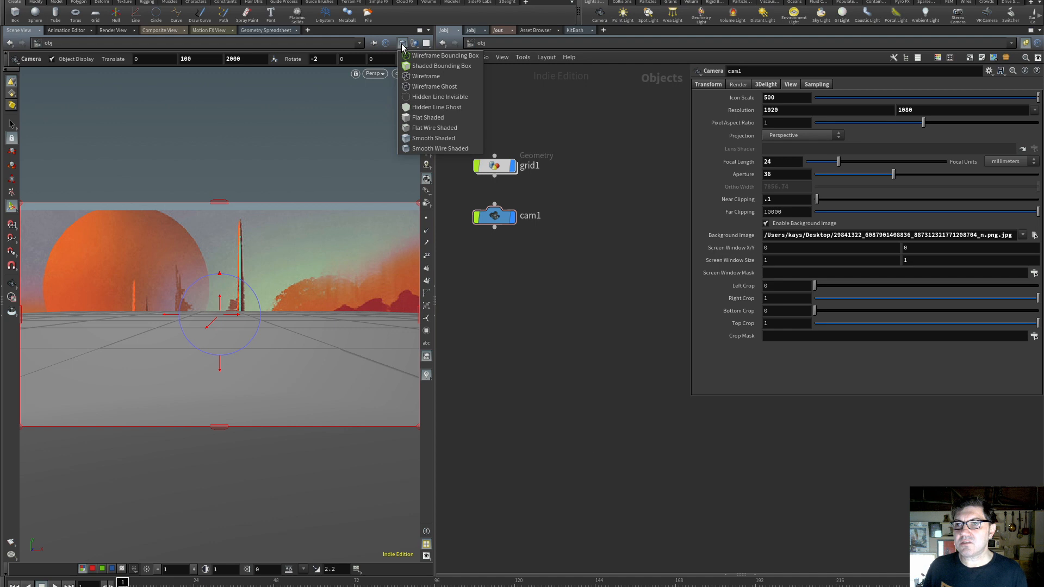
pyautogui.click(439, 79)
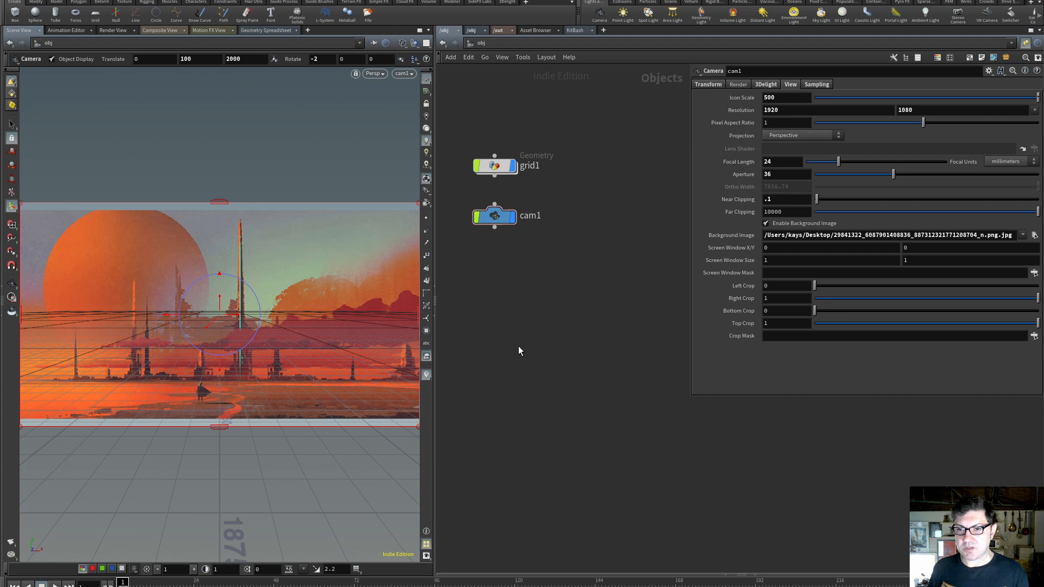
# Align the grid's horizon with the painting, trying camera X rotations of 0 and 5 and ending at 13 with Y translation 10
pyautogui.click(499, 219)
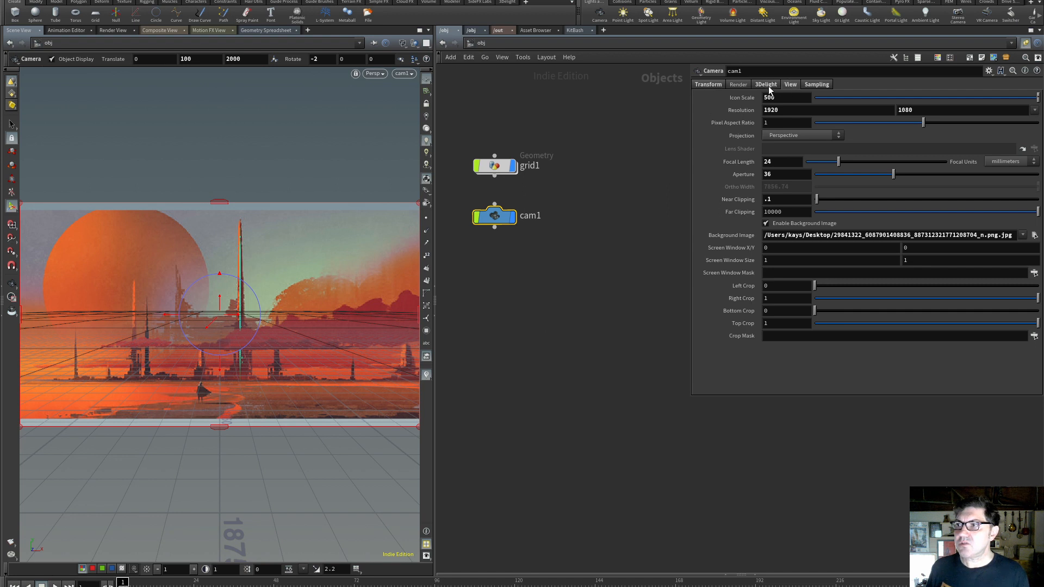
pyautogui.click(705, 85)
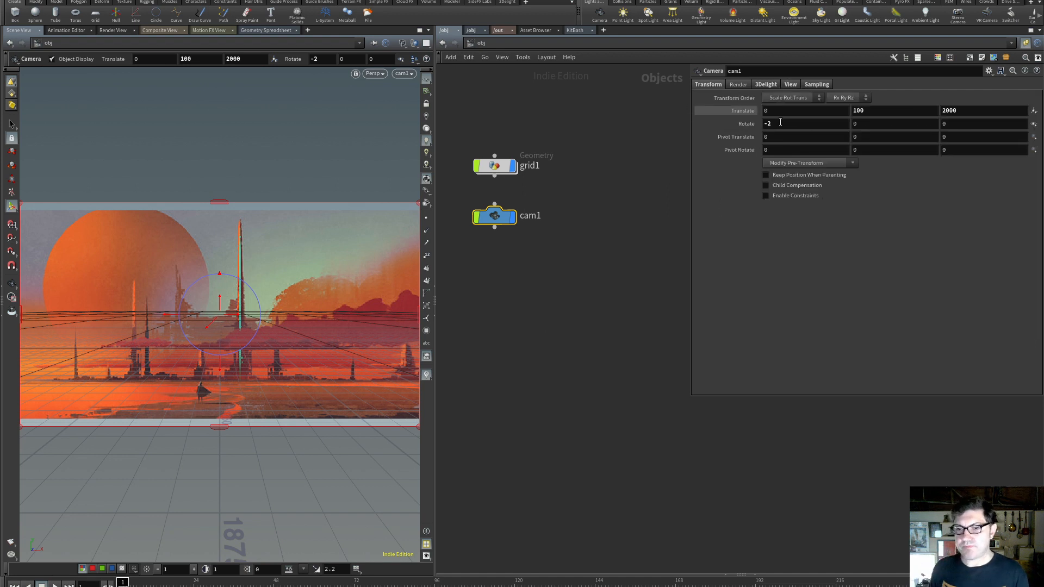
pyautogui.moveTo(789, 125); pyautogui.dragTo(739, 113)
pyautogui.write('0')
pyautogui.press('Return')
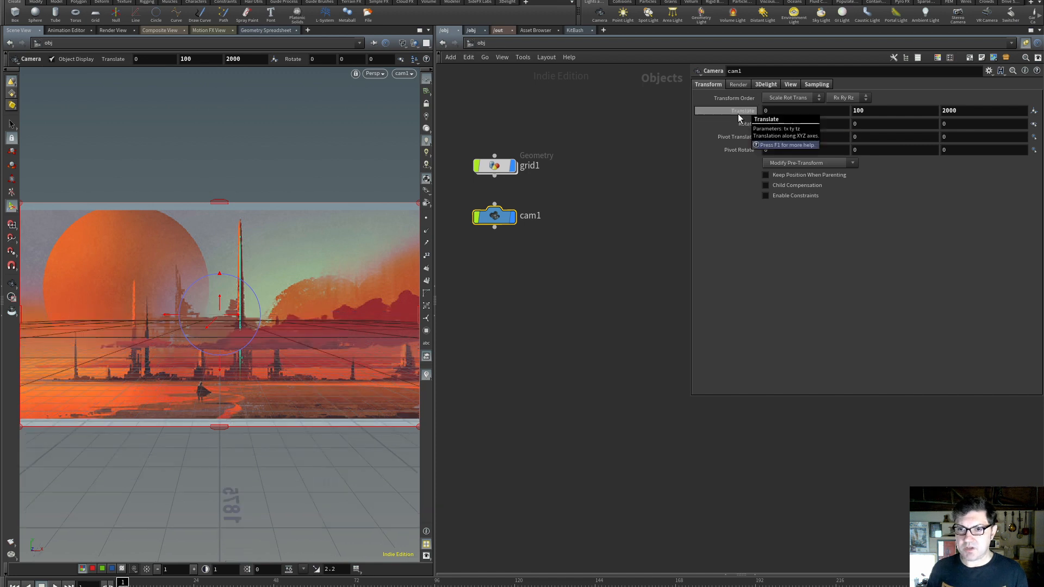
pyautogui.click(788, 124)
pyautogui.write('5')
pyautogui.press('Return')
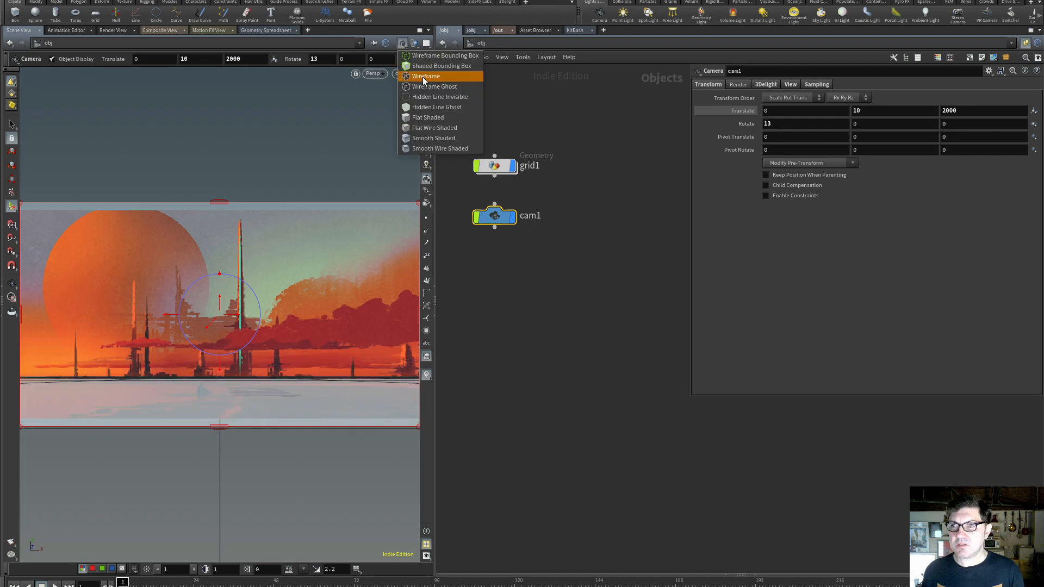
# Display the viewport geometry as Wireframe and refine cam1's X rotation, trying 12.5 and ending at 13.5
pyautogui.click(424, 78)
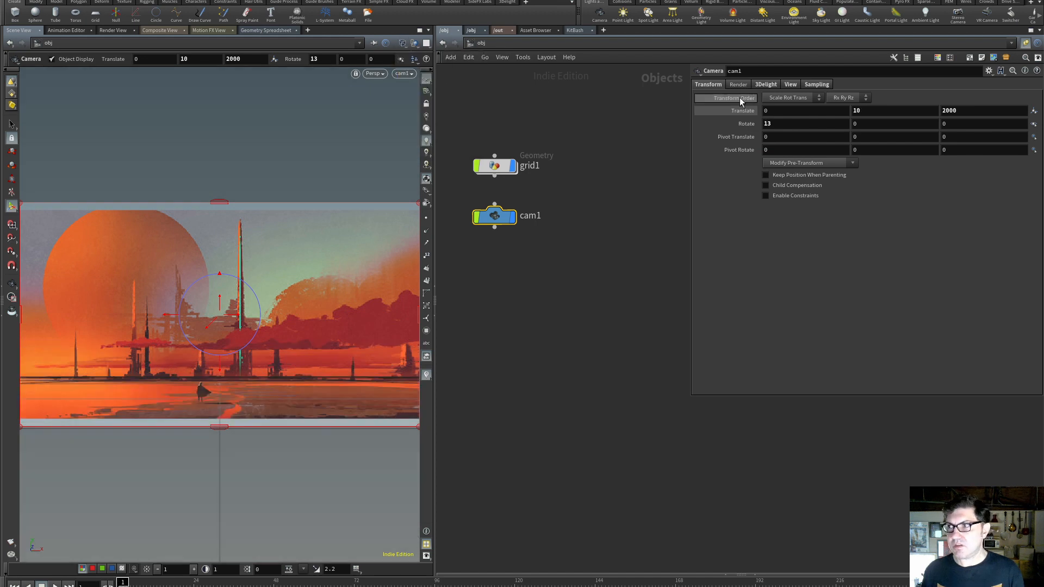
pyautogui.click(768, 124)
pyautogui.write('1')
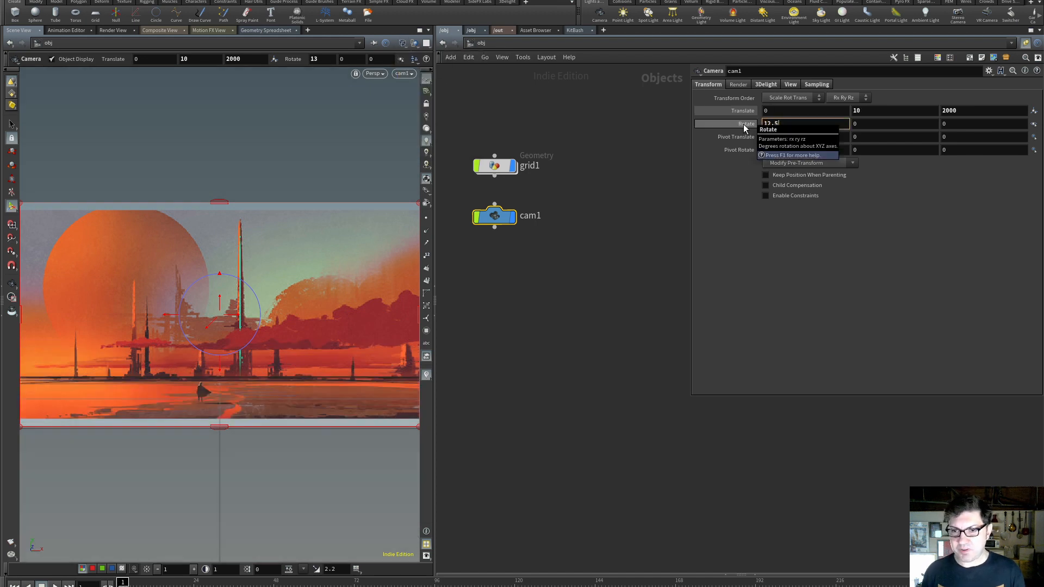
pyautogui.write('2.5')
pyautogui.press('Return')
pyautogui.click(788, 125)
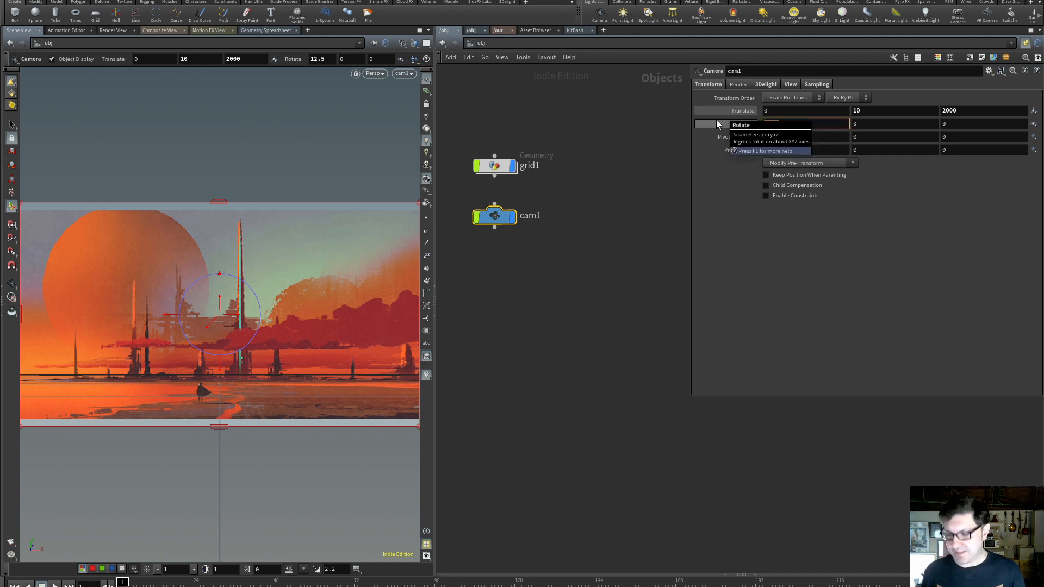
pyautogui.write('13.5')
pyautogui.press('Return')
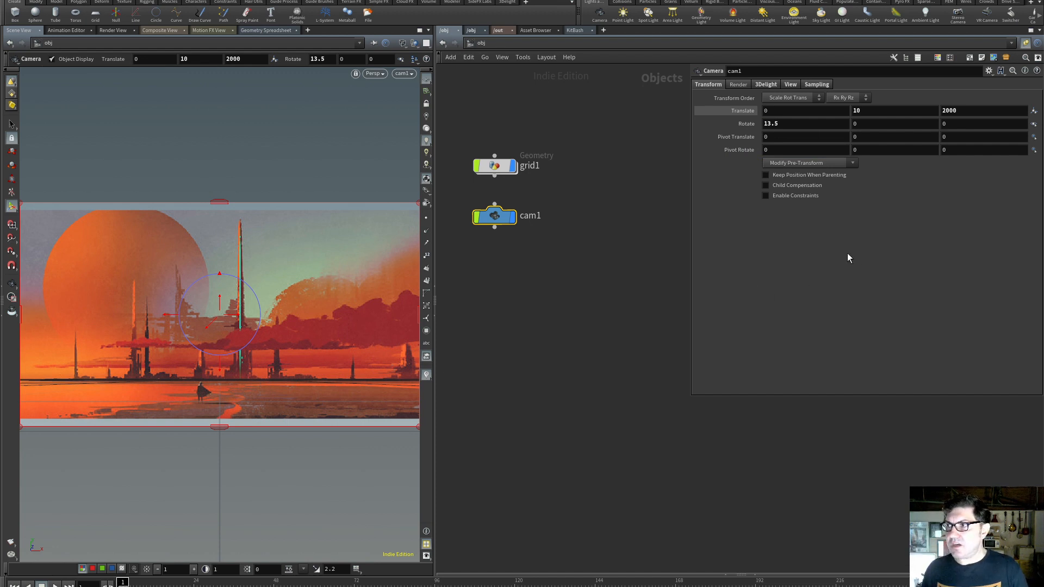
# Display the geometry as Smooth Wire Shaded and adjust cam1's Z translation, trying 2500 and ending at 2550
pyautogui.click(403, 43)
pyautogui.click(455, 148)
pyautogui.moveTo(955, 110)
pyautogui.mouseDown(button='middle')
pyautogui.moveTo(932, 54)
pyautogui.moveTo(952, 69)
pyautogui.moveTo(756, 72)
pyautogui.mouseUp(button='middle')
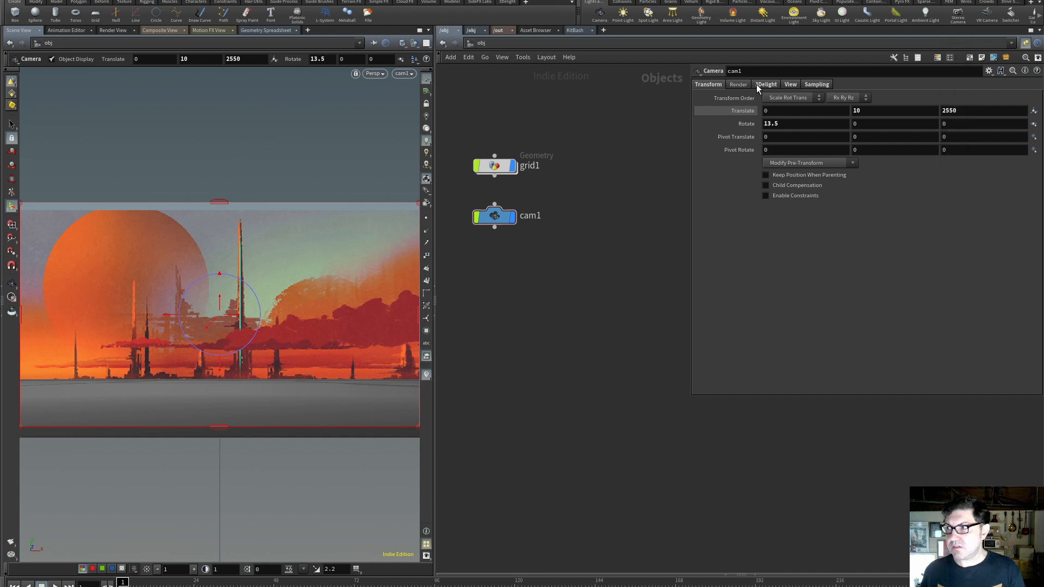
pyautogui.click(950, 110)
pyautogui.write('2500')
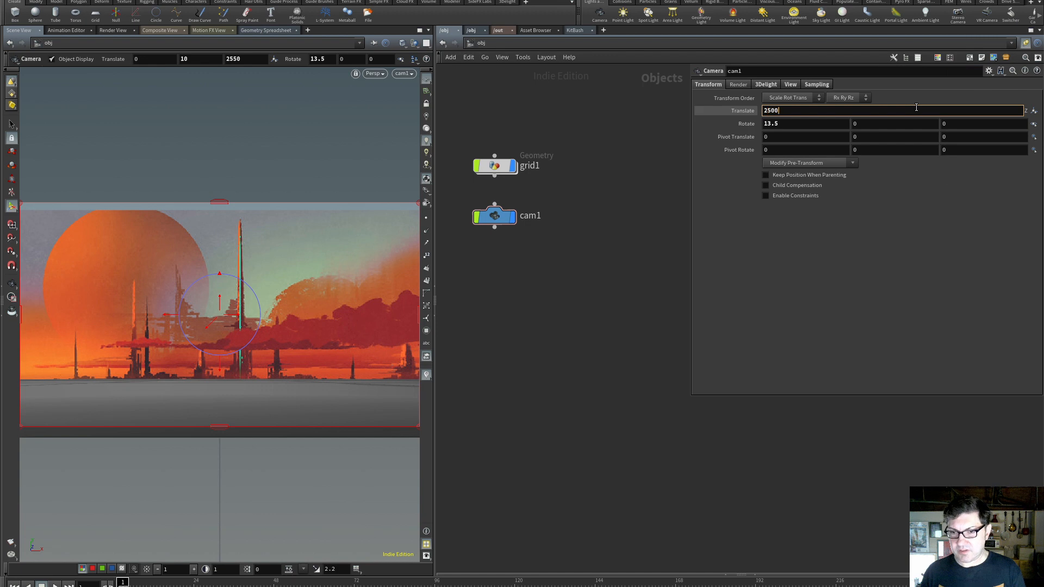
pyautogui.press('Return')
pyautogui.click(973, 111)
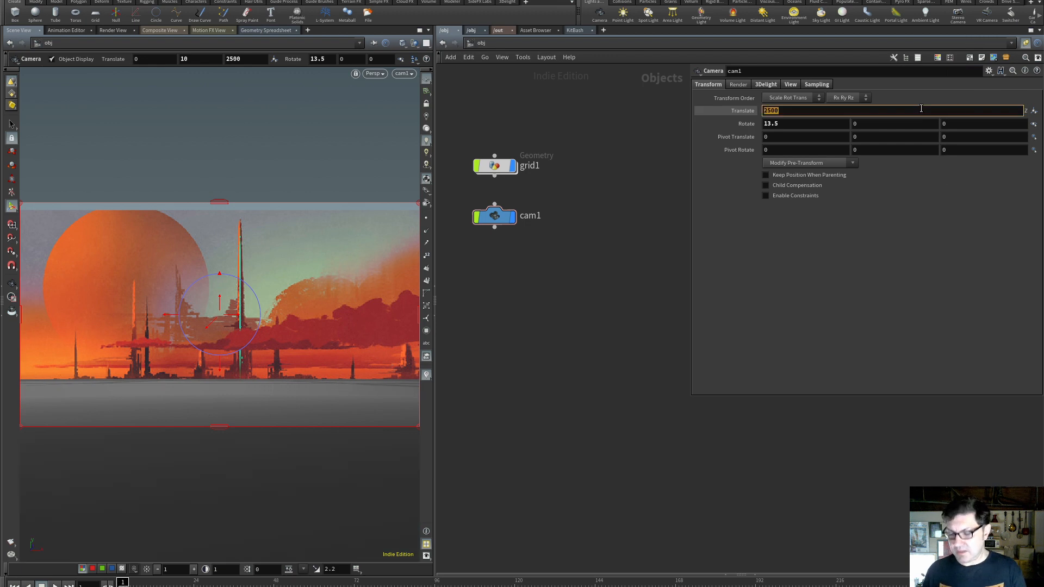
pyautogui.write('25850')
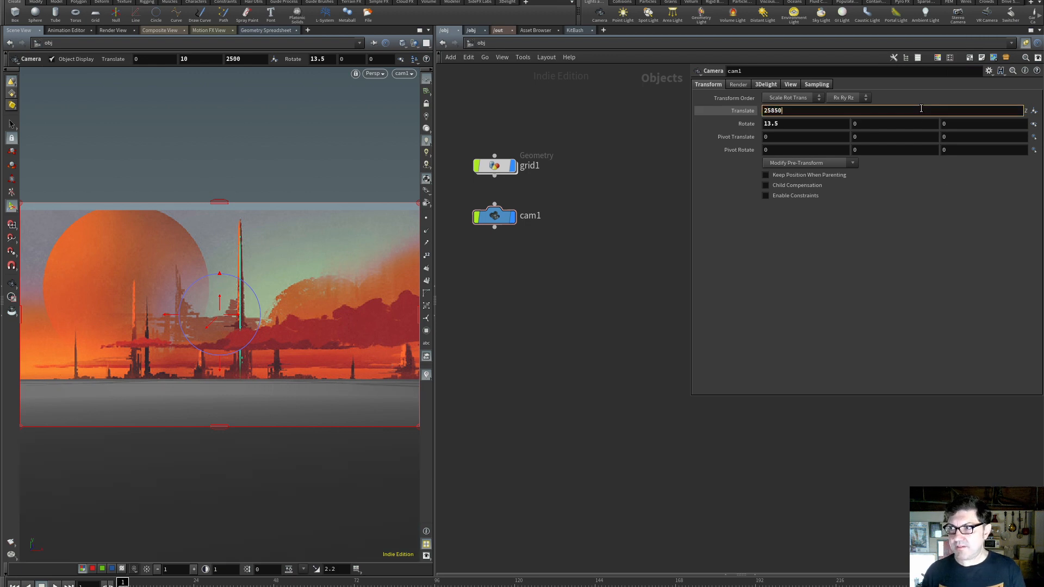
pyautogui.press('BackSpace')
pyautogui.press('BackSpace')
pyautogui.press('BackSpace')
pyautogui.write('50')
pyautogui.press('Return')
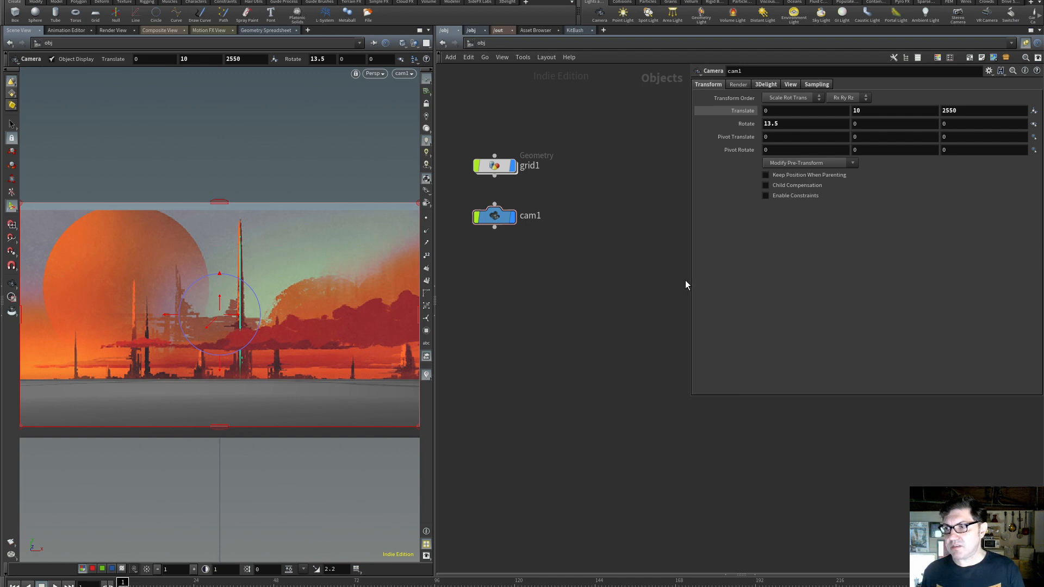
# Compare the grid's horizon with the painting in Wireframe and Smooth Wire Shaded display, and hide grid1
pyautogui.moveTo(691, 280); pyautogui.dragTo(759, 288)
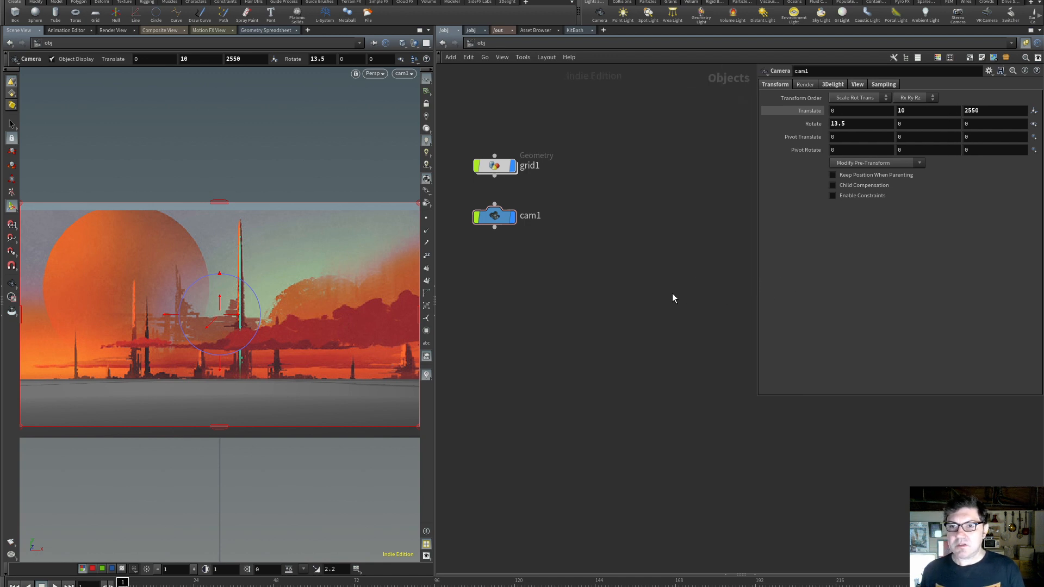
pyautogui.click(403, 44)
pyautogui.click(439, 77)
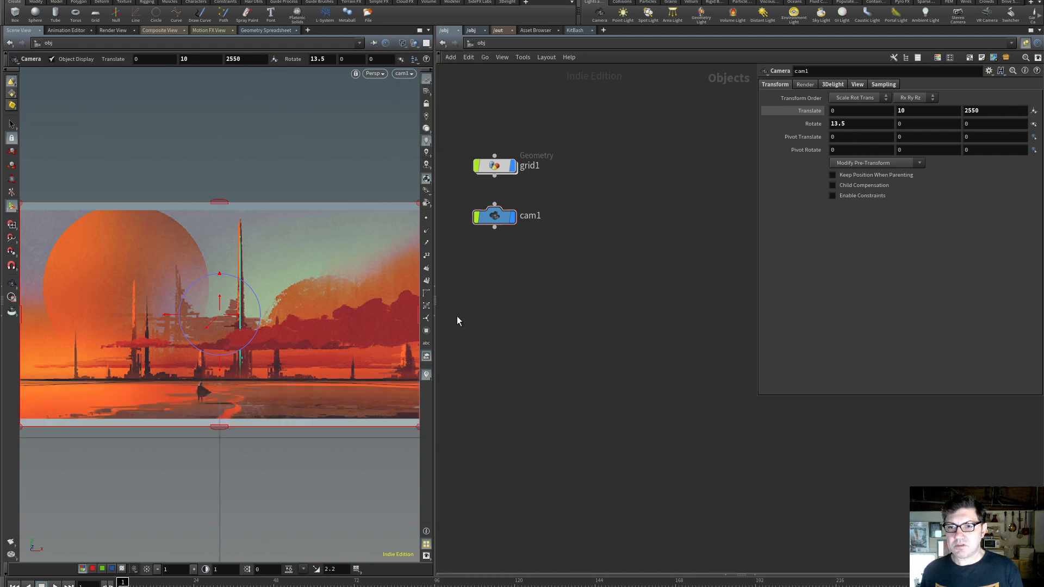
pyautogui.click(403, 43)
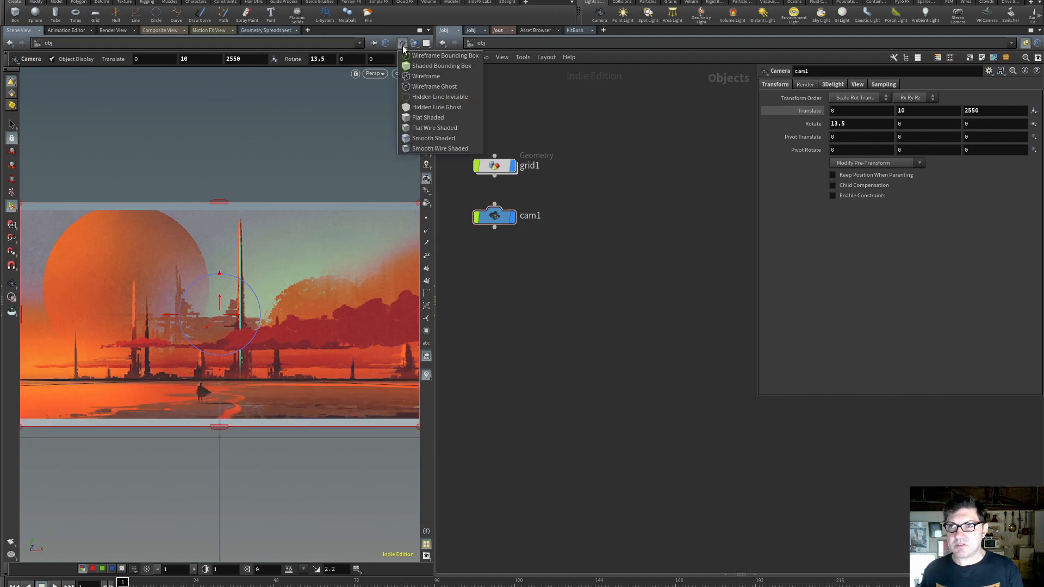
pyautogui.click(436, 76)
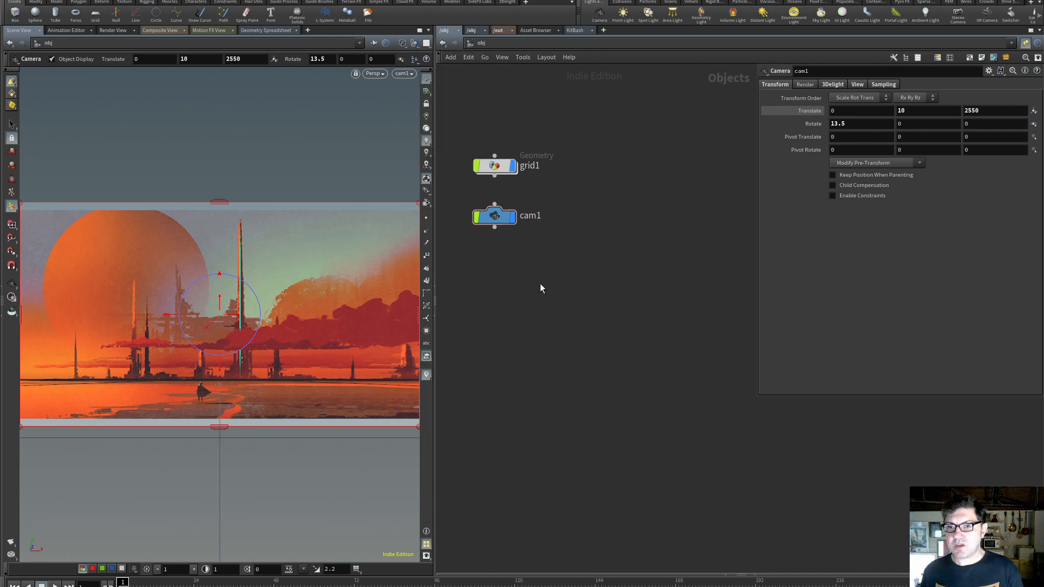
pyautogui.click(403, 43)
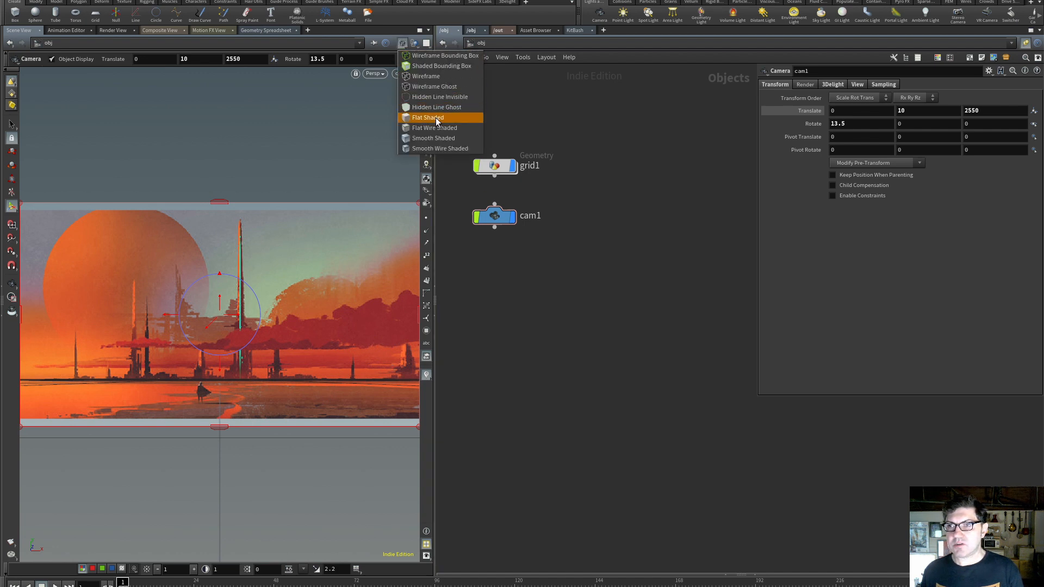
pyautogui.click(444, 147)
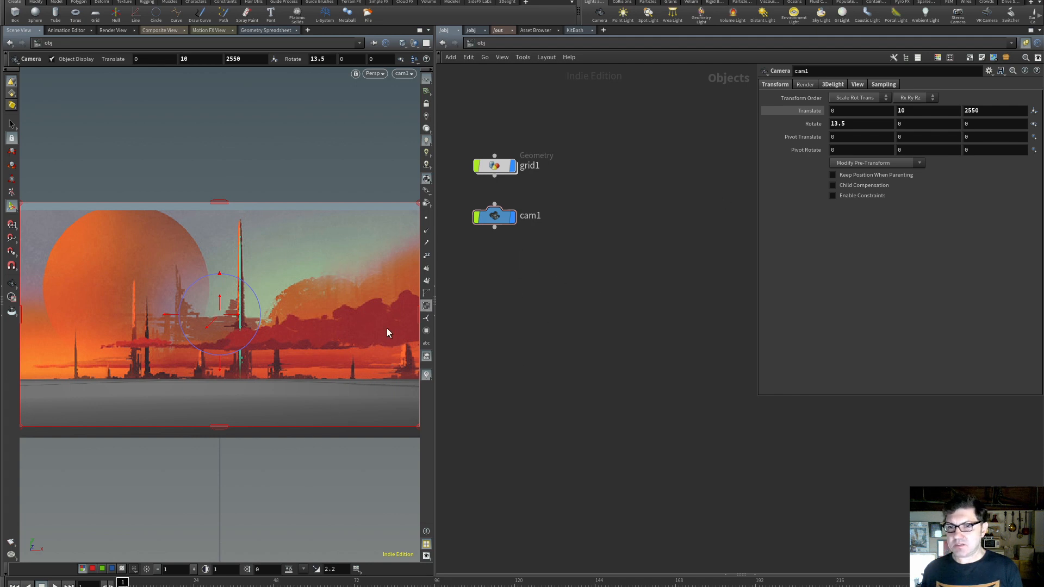
pyautogui.click(514, 167)
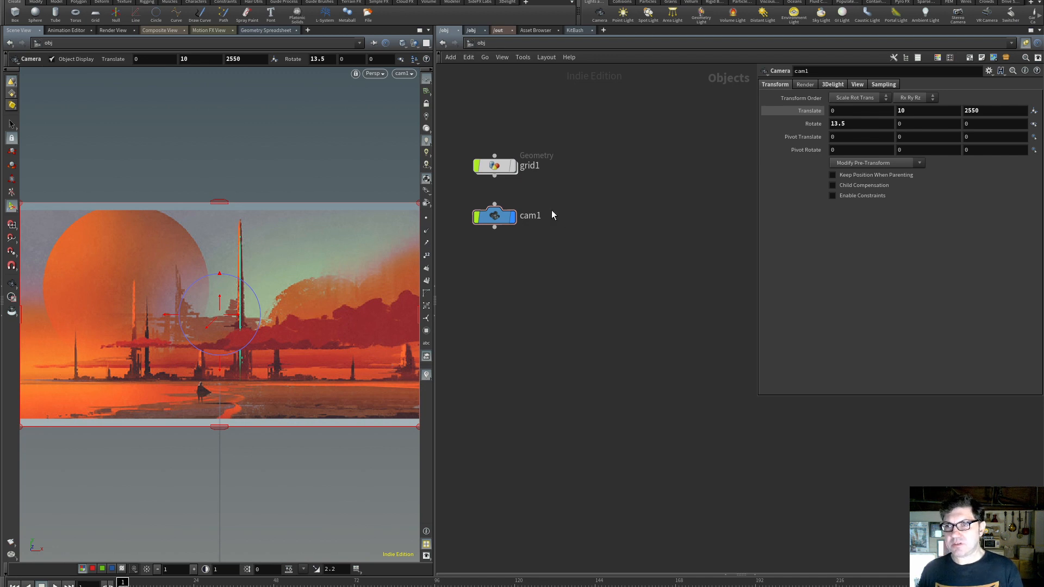
# Try a vertical resolution of 800 for cam1 and restore the 1920 by 1080 resolution
pyautogui.click(494, 216)
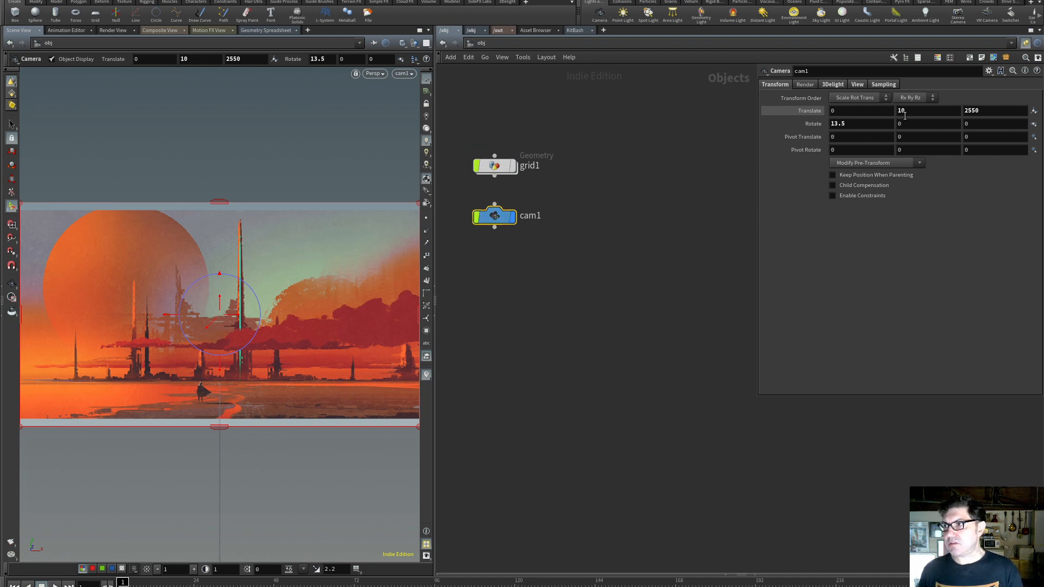
pyautogui.click(857, 84)
pyautogui.doubleClick(940, 110)
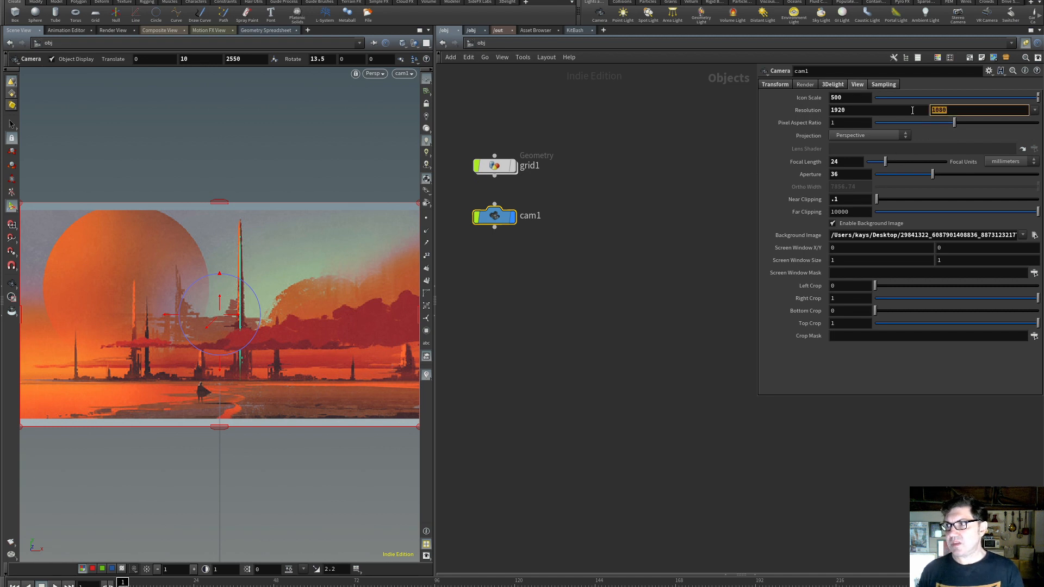
pyautogui.write('800')
pyautogui.press('Return')
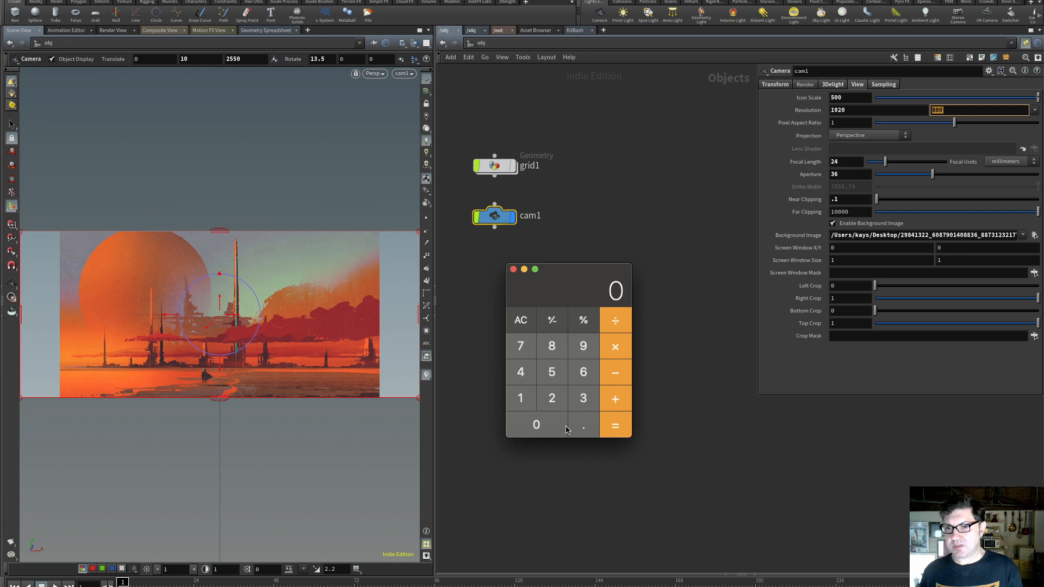
pyautogui.click(1035, 112)
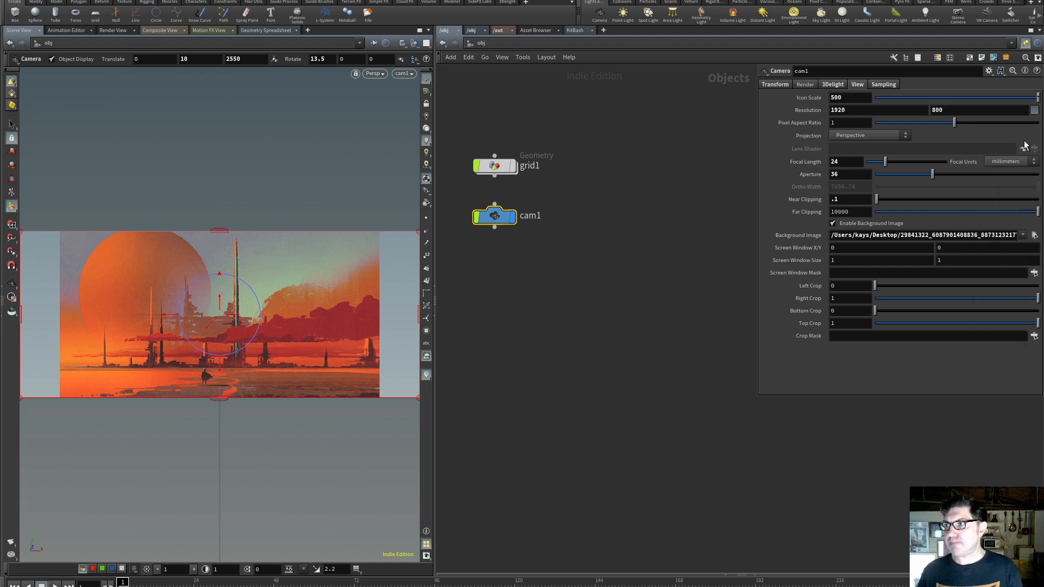
pyautogui.click(1026, 142)
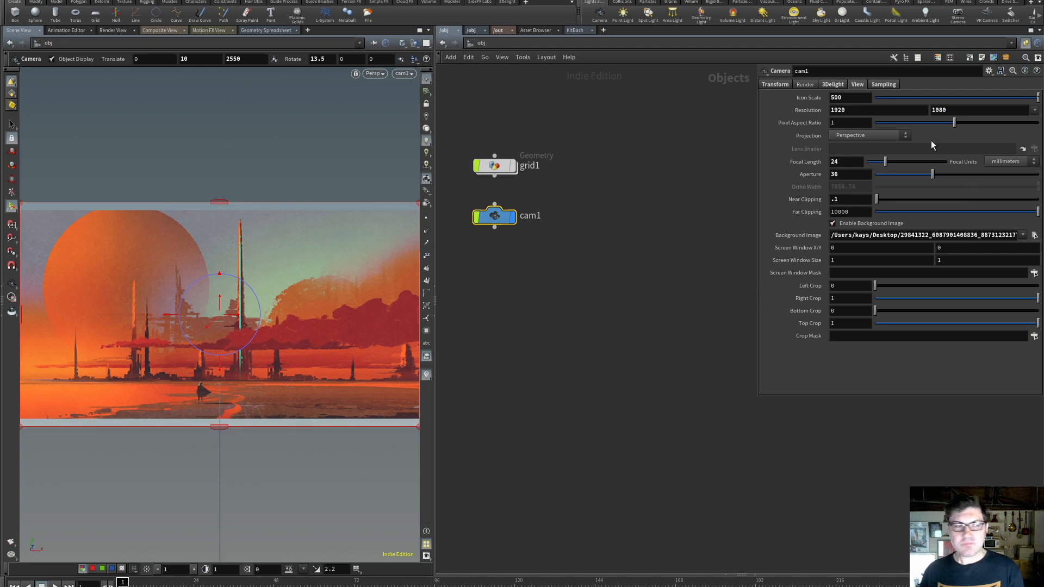
# Switch to Calculator and divide the camera width of 1920 by the 1.85 aspect ratio
pyautogui.press('super+Tab')
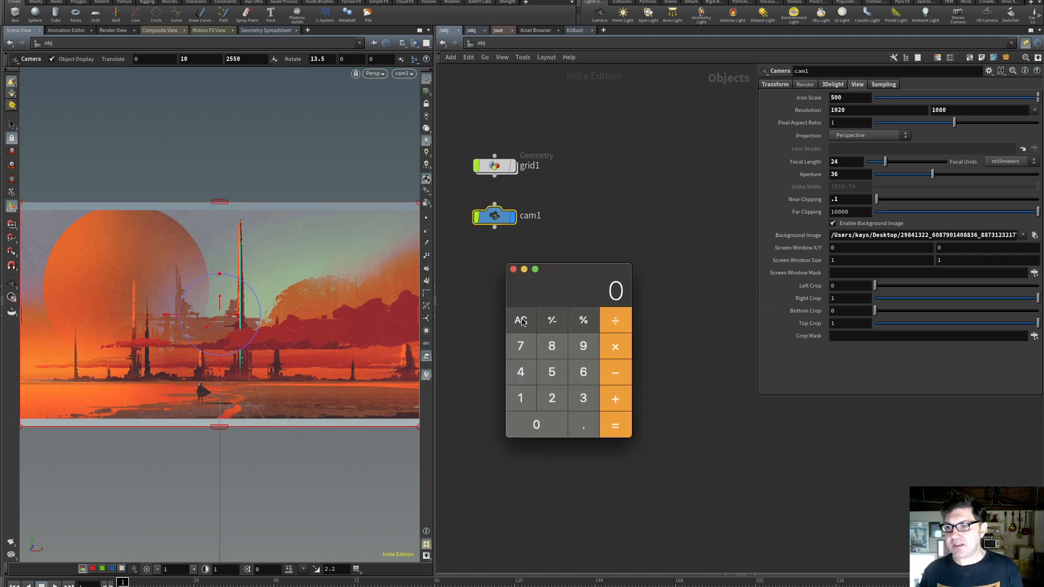
pyautogui.write('1920')
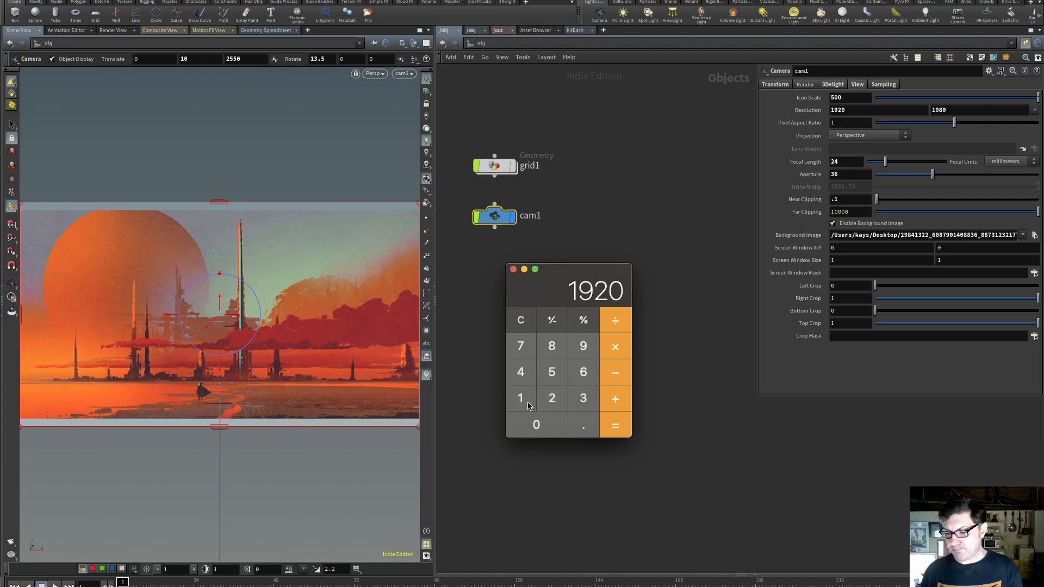
pyautogui.press('/')
pyautogui.write('1.85')
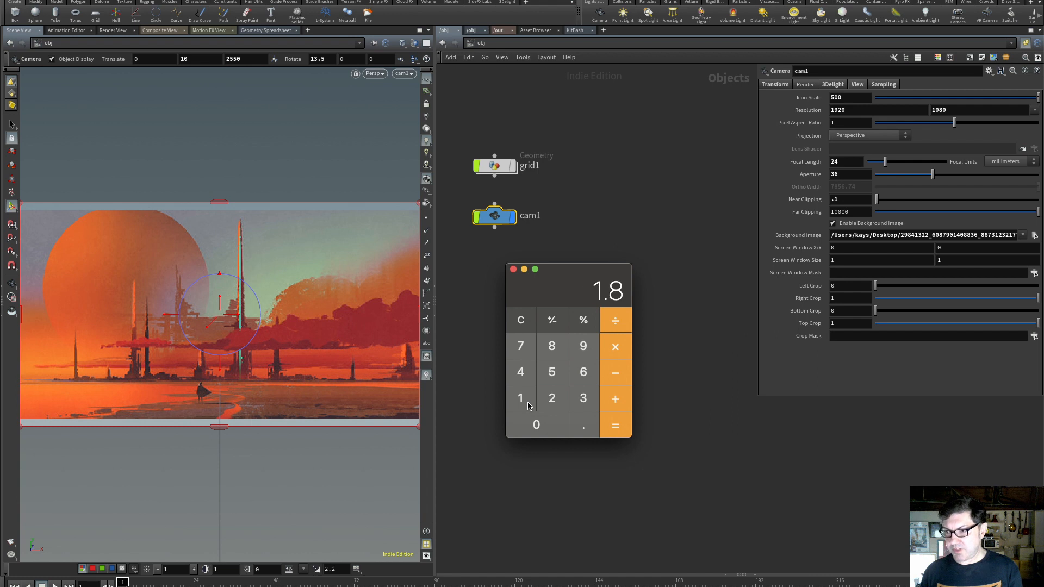
pyautogui.press('Return')
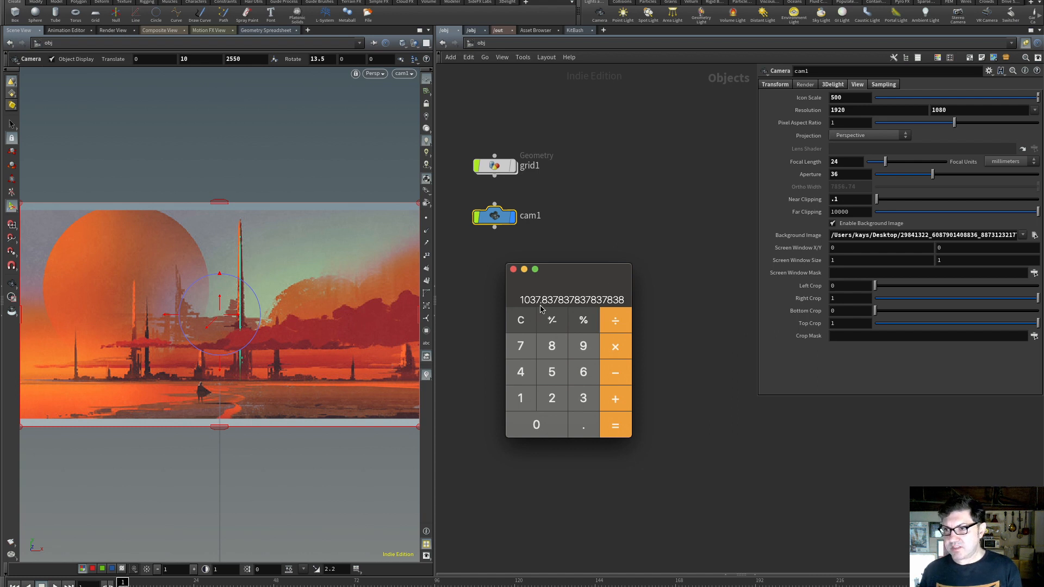
# Fit cam1's frame to the painting, trying vertical resolutions of 1040, 1020, 1010 and 1000 and ending at 1010
pyautogui.click(956, 112)
pyautogui.write('1040')
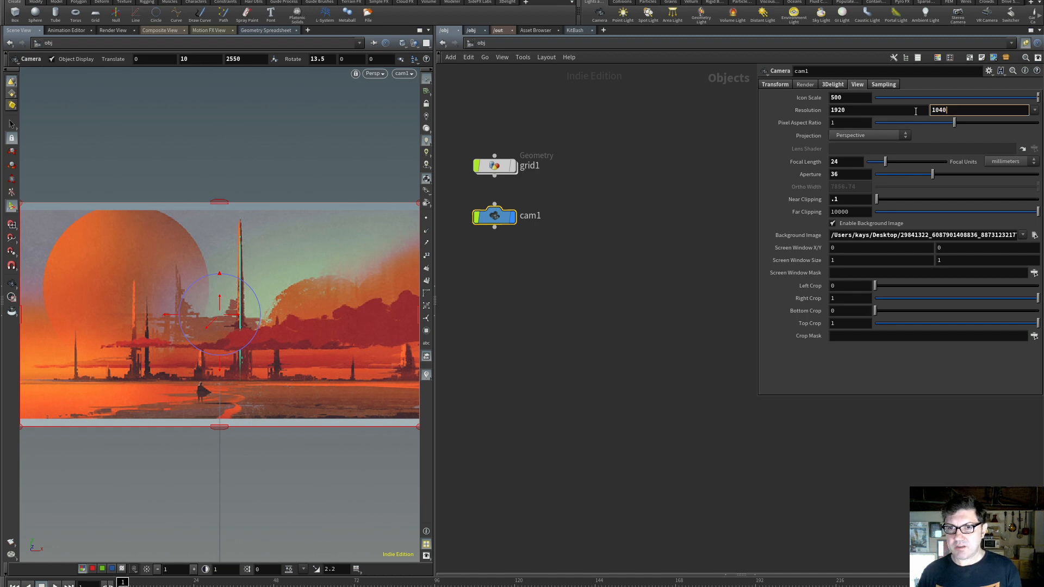
pyautogui.press('Return')
pyautogui.click(956, 111)
pyautogui.write('1020')
pyautogui.press('Return')
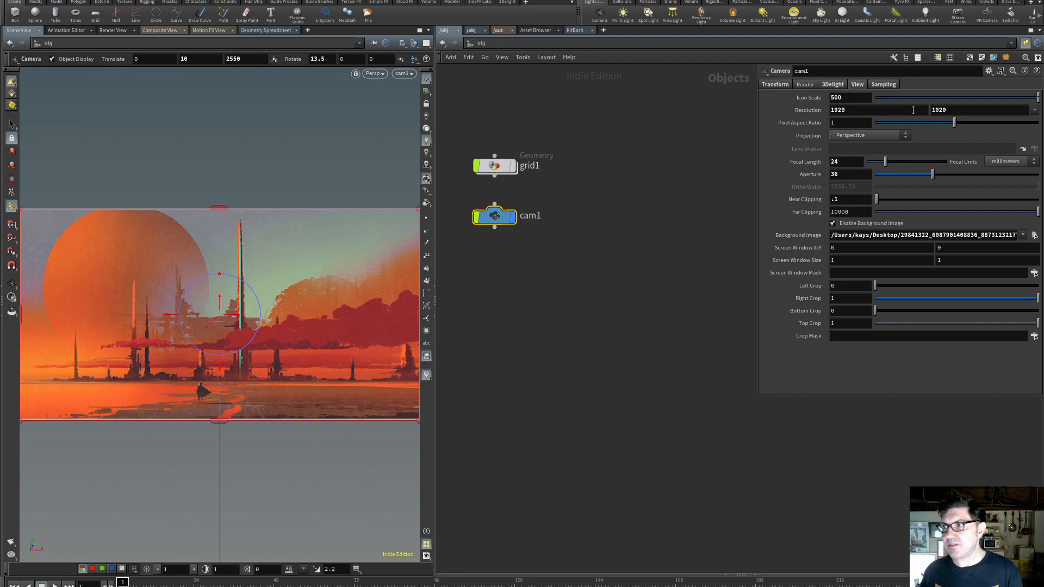
pyautogui.click(956, 112)
pyautogui.write('1010')
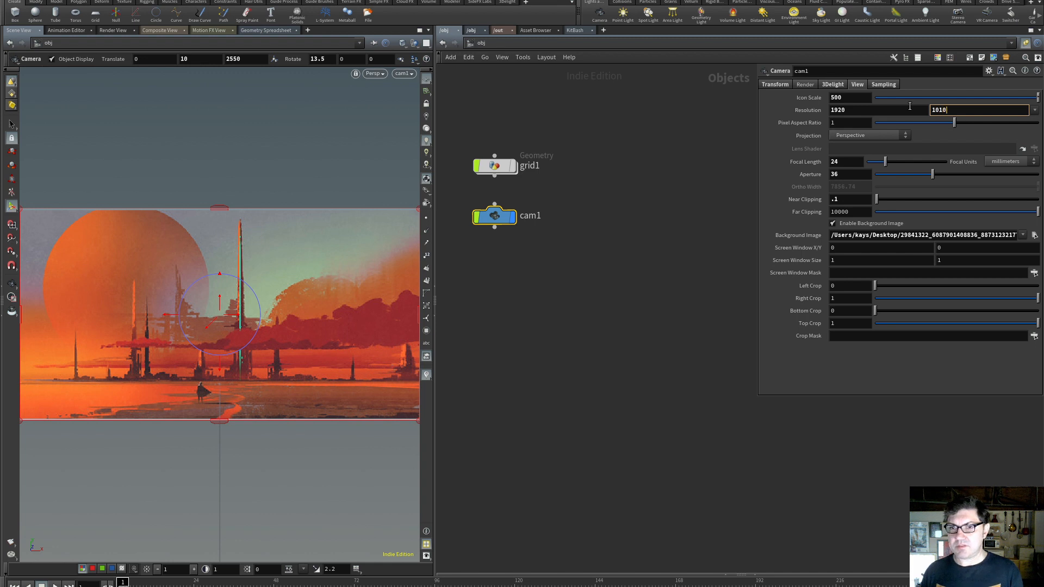
pyautogui.press('Return')
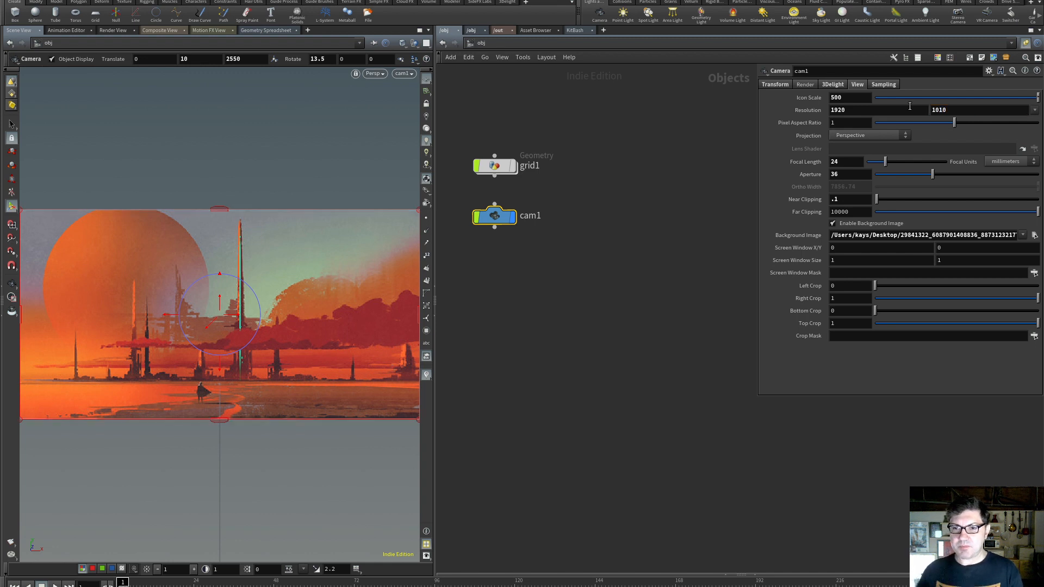
pyautogui.click(936, 110)
pyautogui.write('1000')
pyautogui.press('Return')
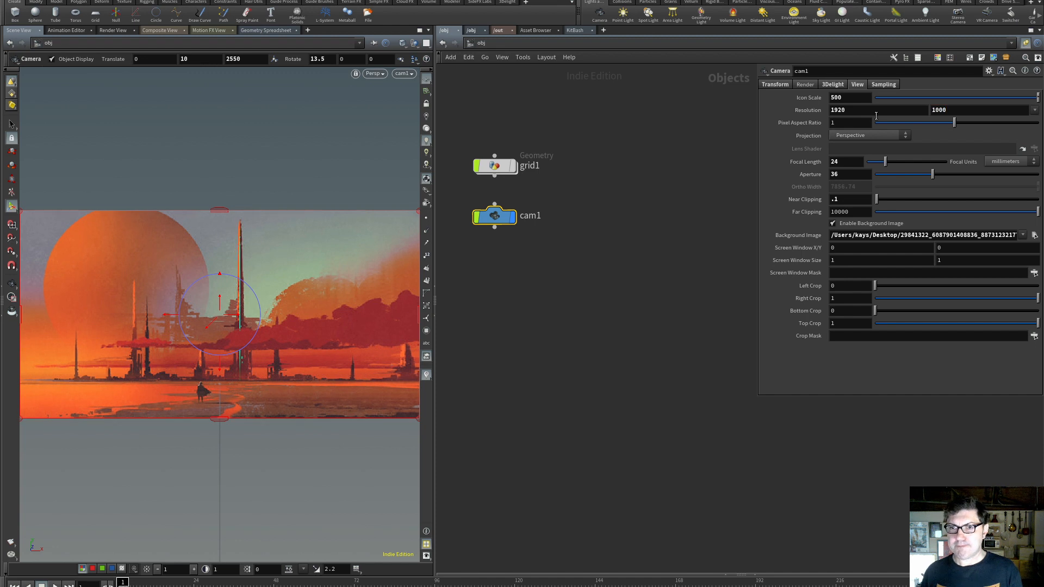
pyautogui.click(944, 111)
pyautogui.write('1010')
pyautogui.press('Return')
pyautogui.click(505, 273)
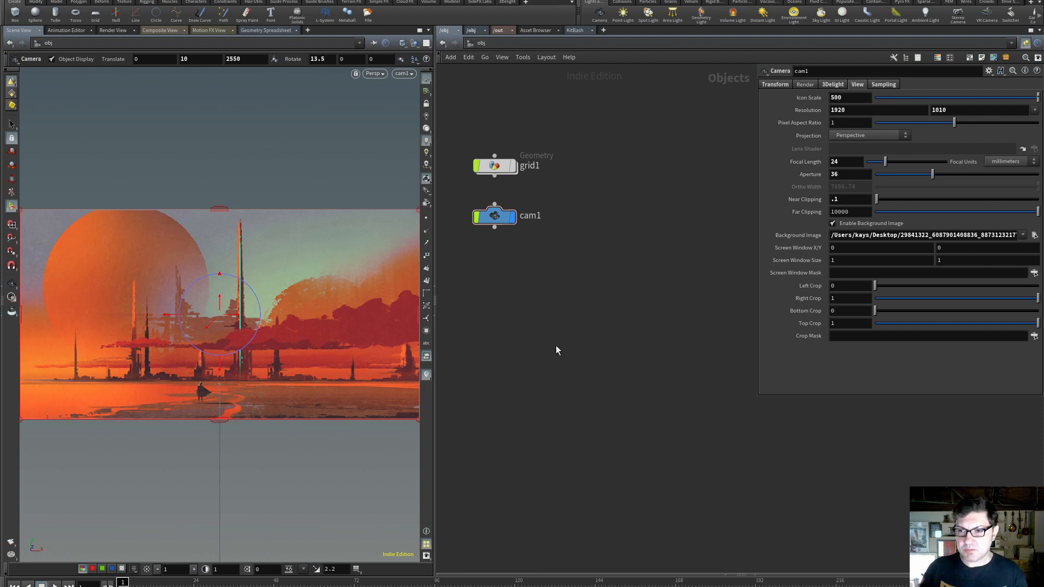
# Widen the scene viewport, bring the nodes into view in the network and turn grid1's display back on
pyautogui.moveTo(434, 353); pyautogui.dragTo(541, 384)
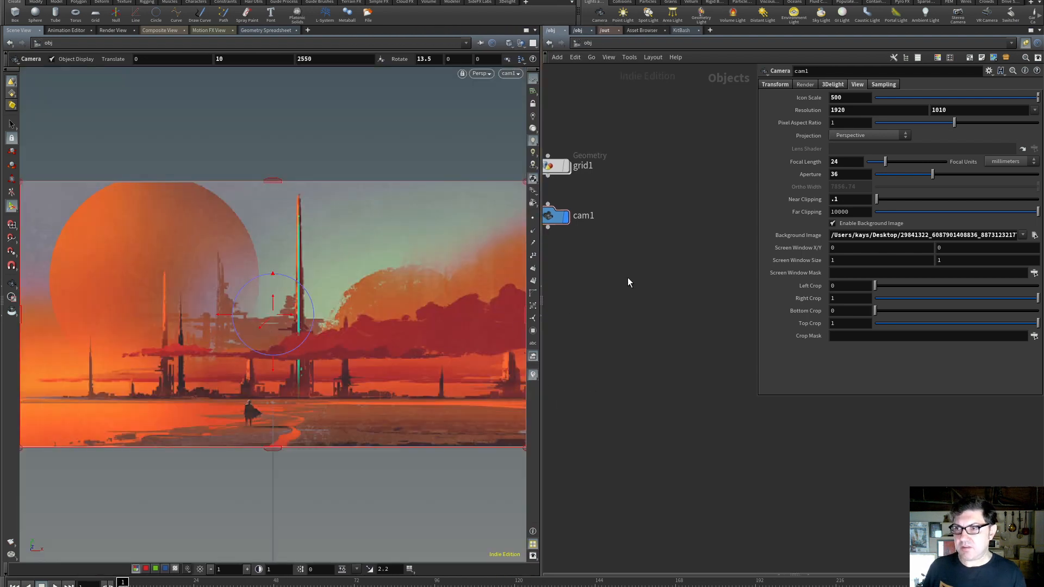
pyautogui.press('h')
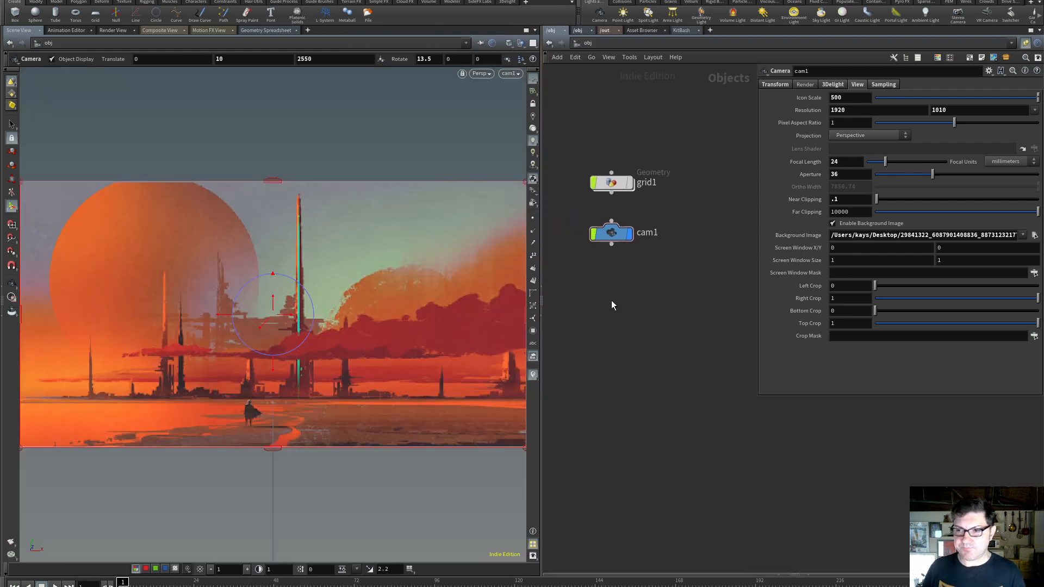
pyautogui.click(631, 185)
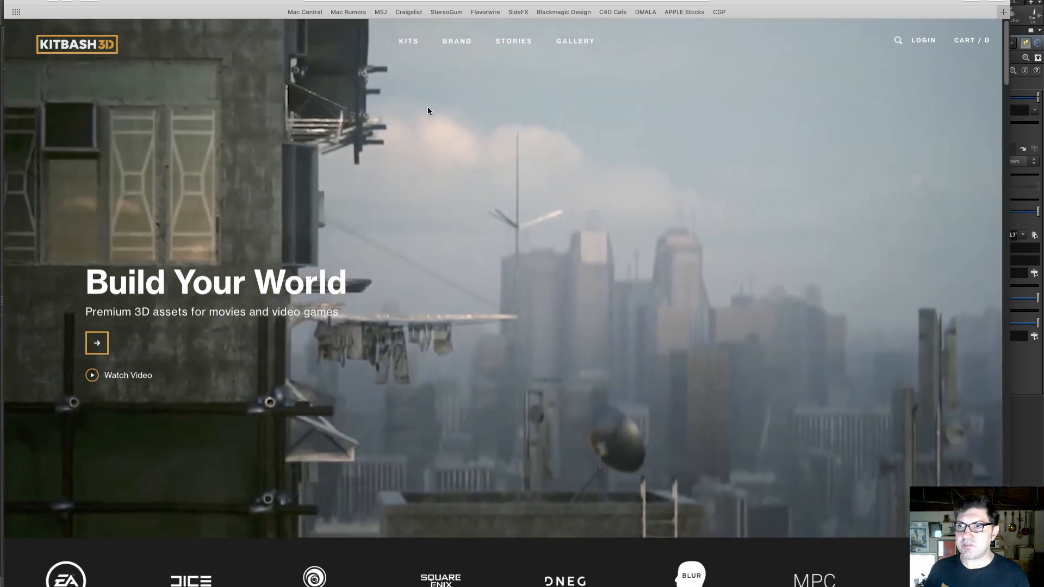
# Browse all kits in the KitBash3D catalogue and open the Utopia kit's page
pyautogui.click(410, 43)
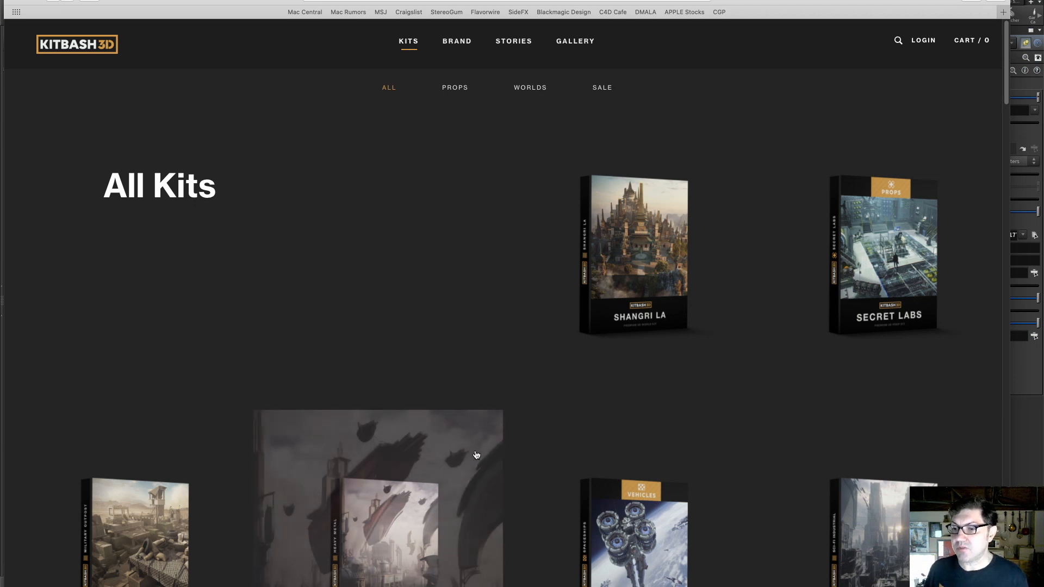
pyautogui.scroll(-1, 511, 466)
pyautogui.scroll(-6, 513, 466)
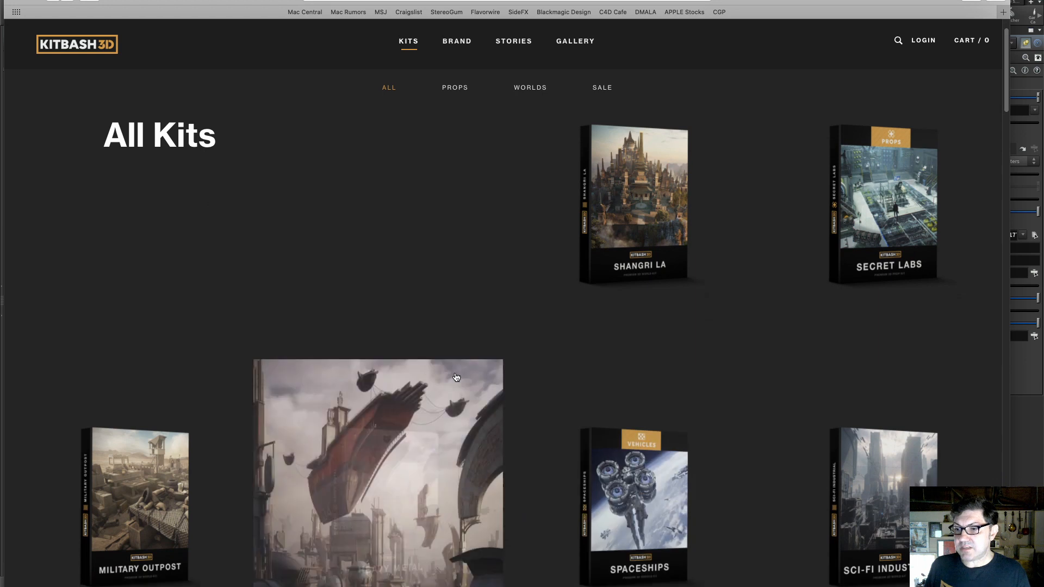
pyautogui.scroll(-13, 522, 384)
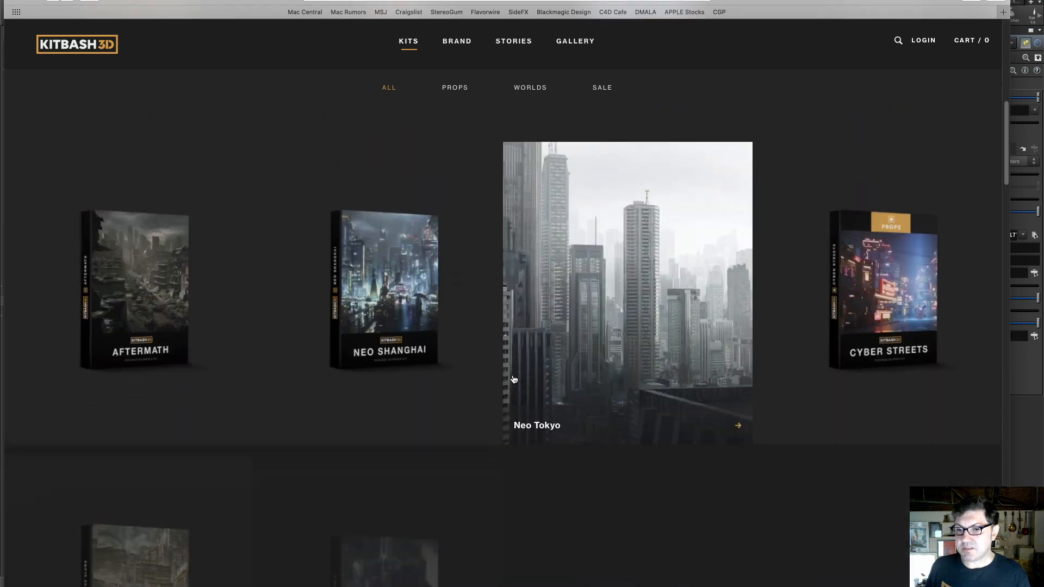
pyautogui.scroll(-5, 513, 378)
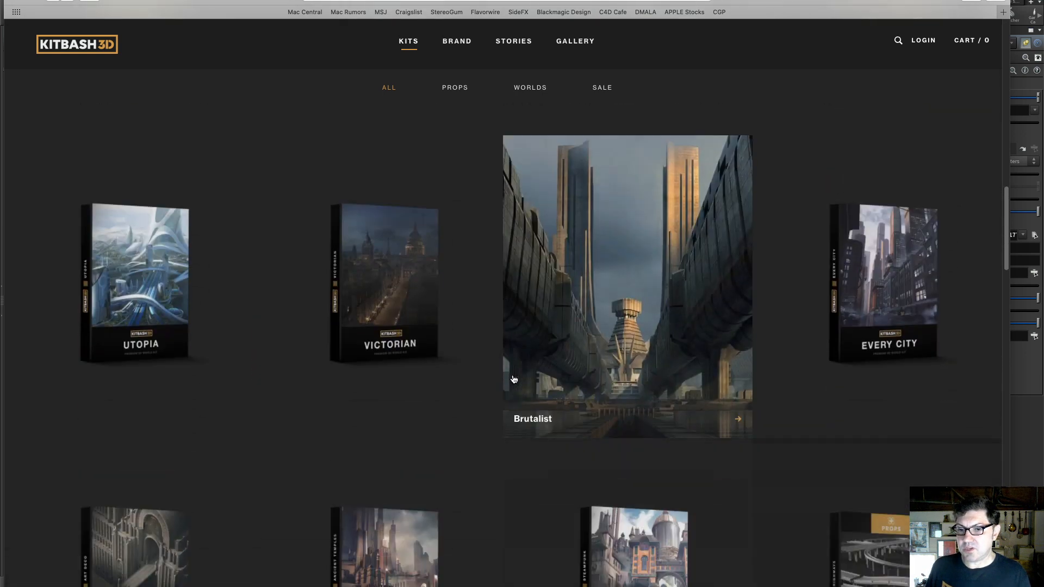
pyautogui.moveTo(169, 272)
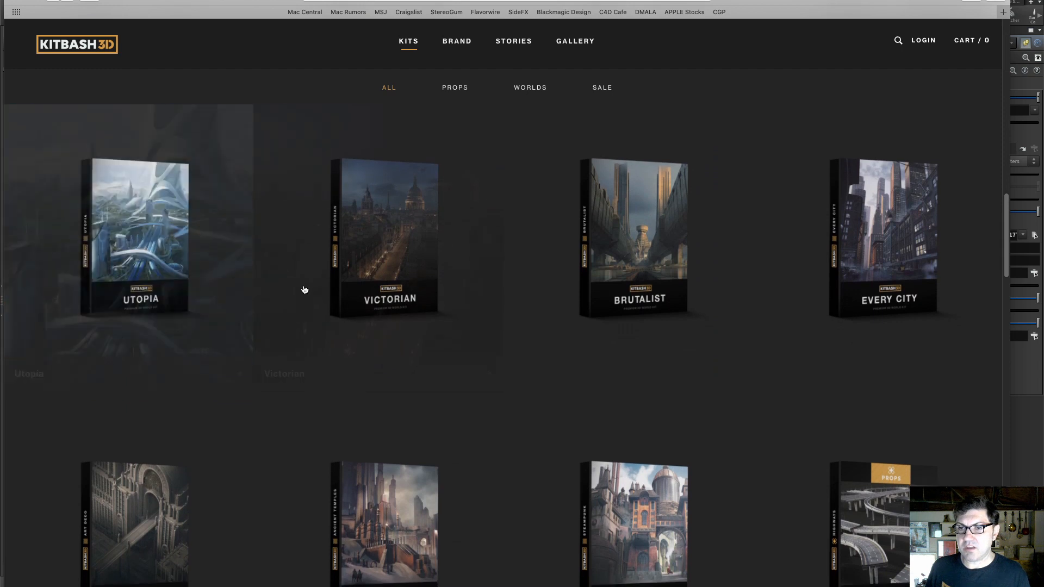
pyautogui.click(142, 261)
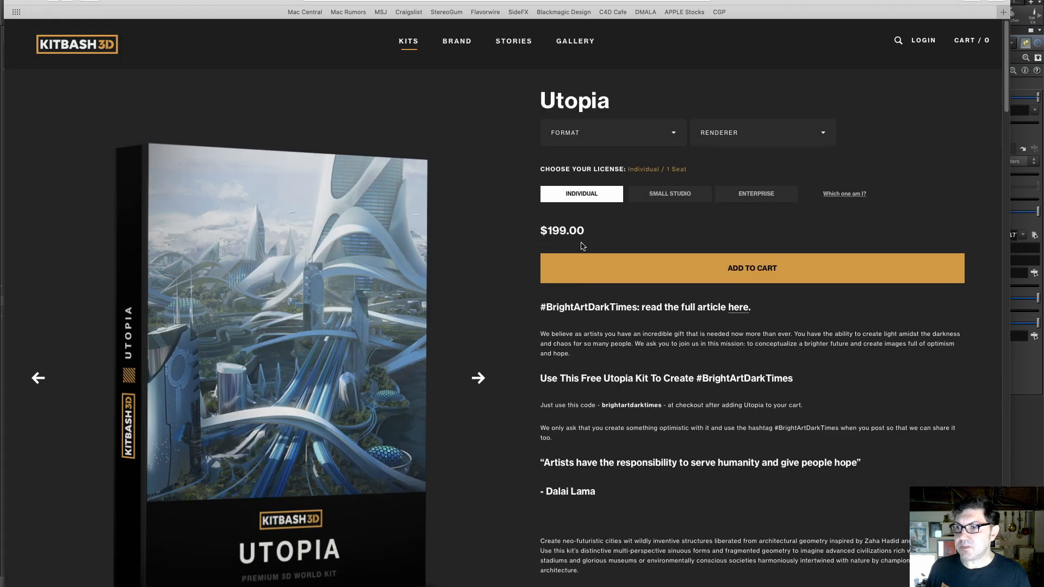
# Read the Utopia kit's price and its free #BrightArtDarkTimes offer
pyautogui.moveTo(595, 232); pyautogui.dragTo(514, 223)
pyautogui.click(504, 263)
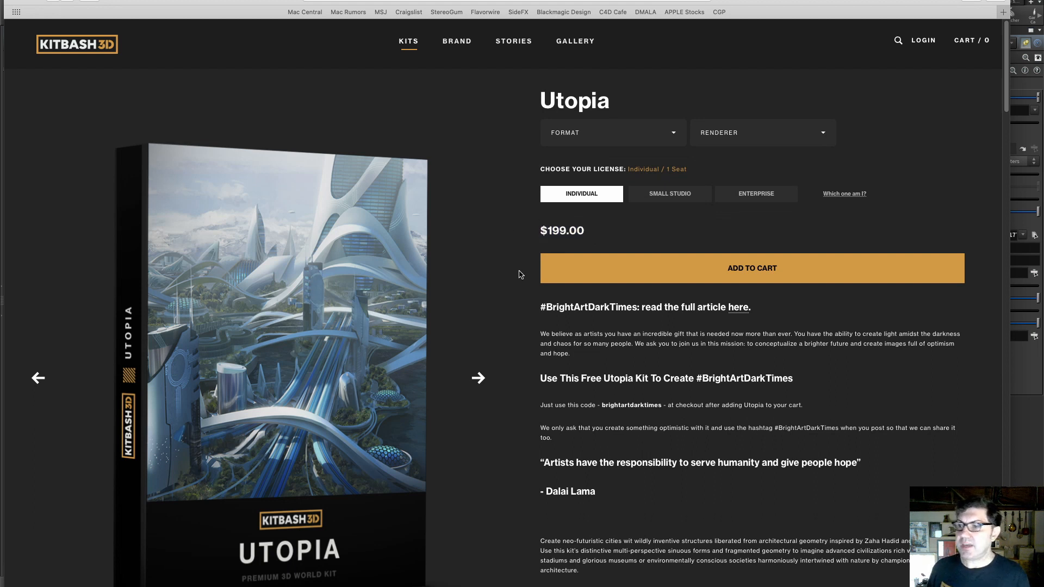
pyautogui.moveTo(543, 379); pyautogui.dragTo(748, 385)
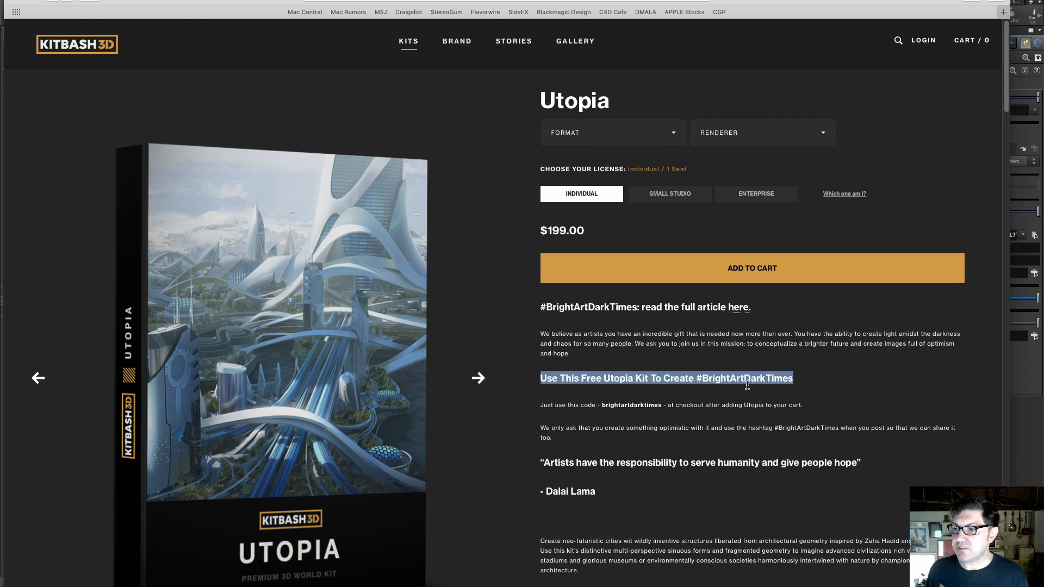
pyautogui.click(803, 378)
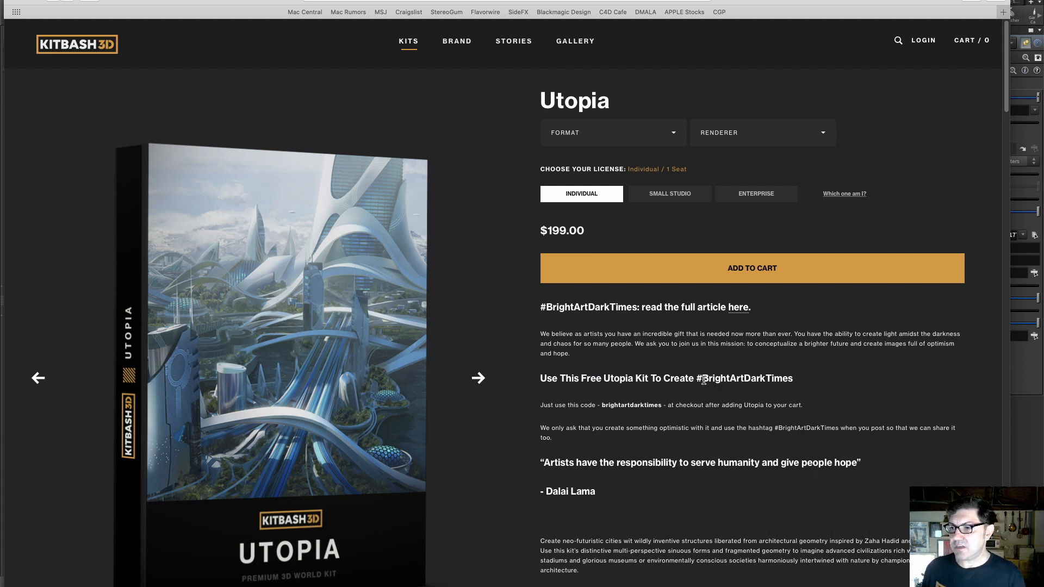
pyautogui.moveTo(703, 381); pyautogui.dragTo(794, 379)
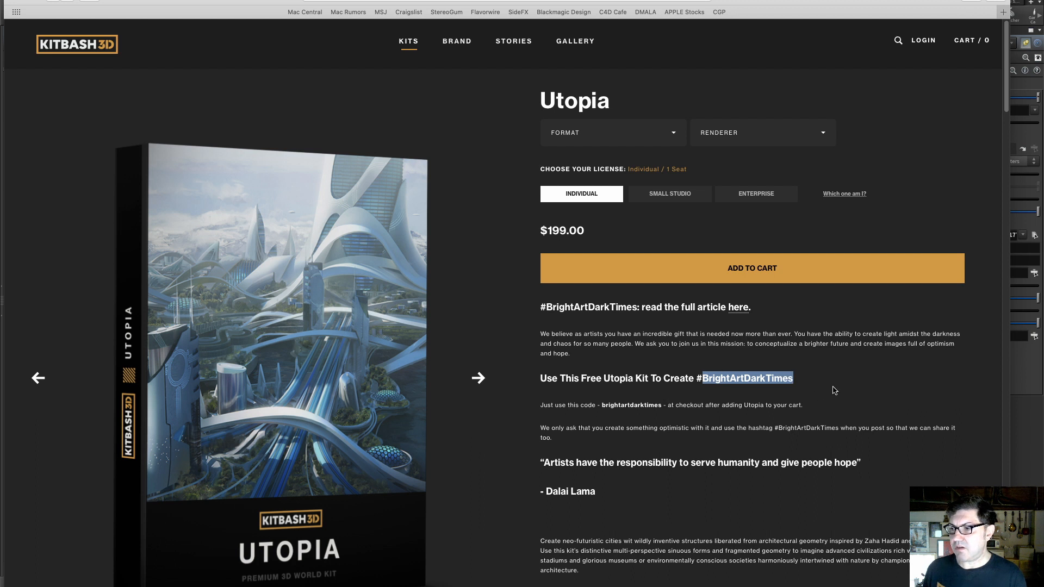
pyautogui.click(798, 383)
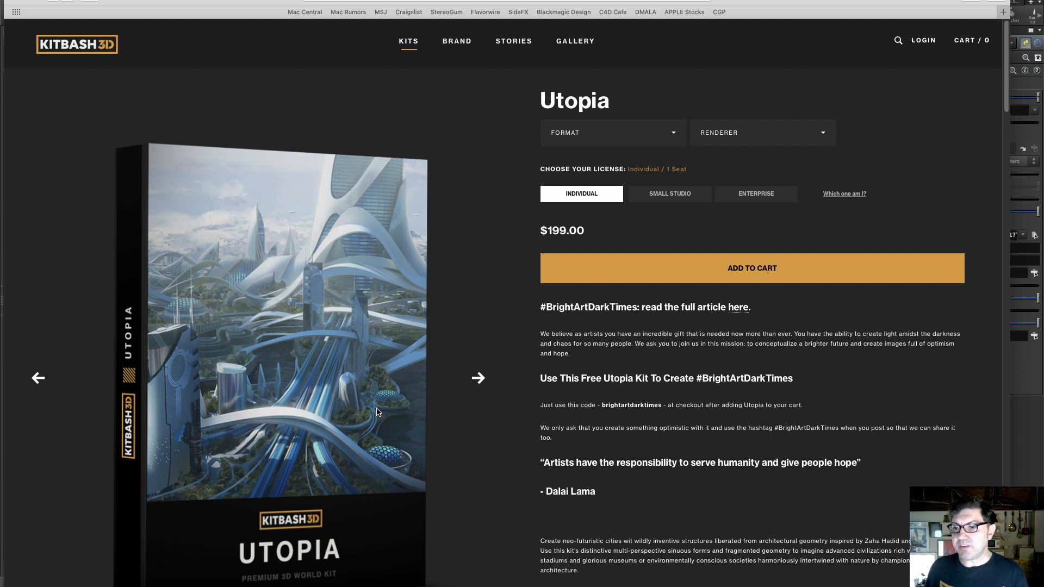
# Examine the Utopia kit's cover art, tech specs and overview of included buildings
pyautogui.scroll(-5, 481, 454)
pyautogui.scroll(-10, 481, 454)
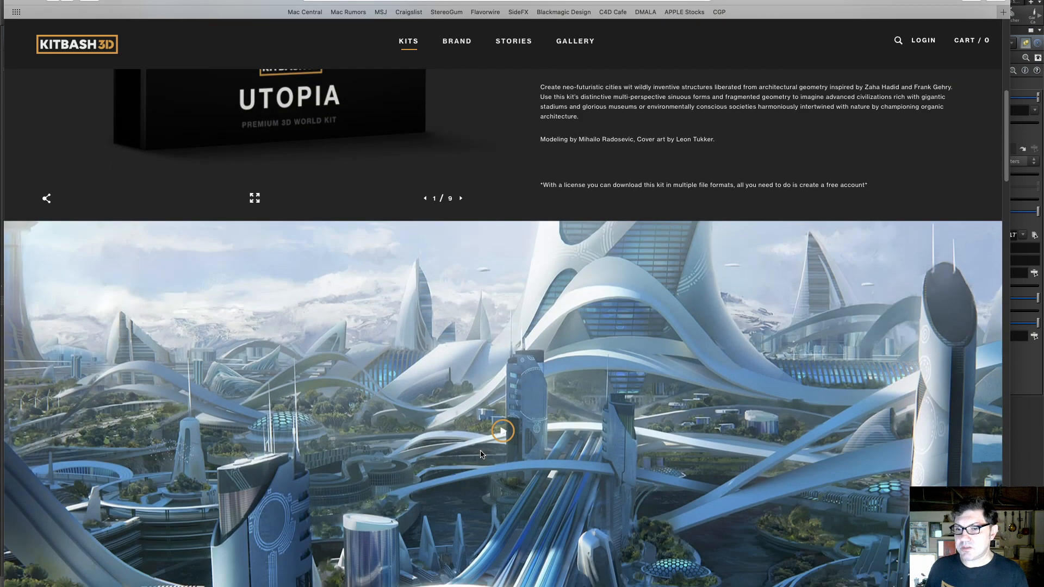
pyautogui.scroll(2, 481, 451)
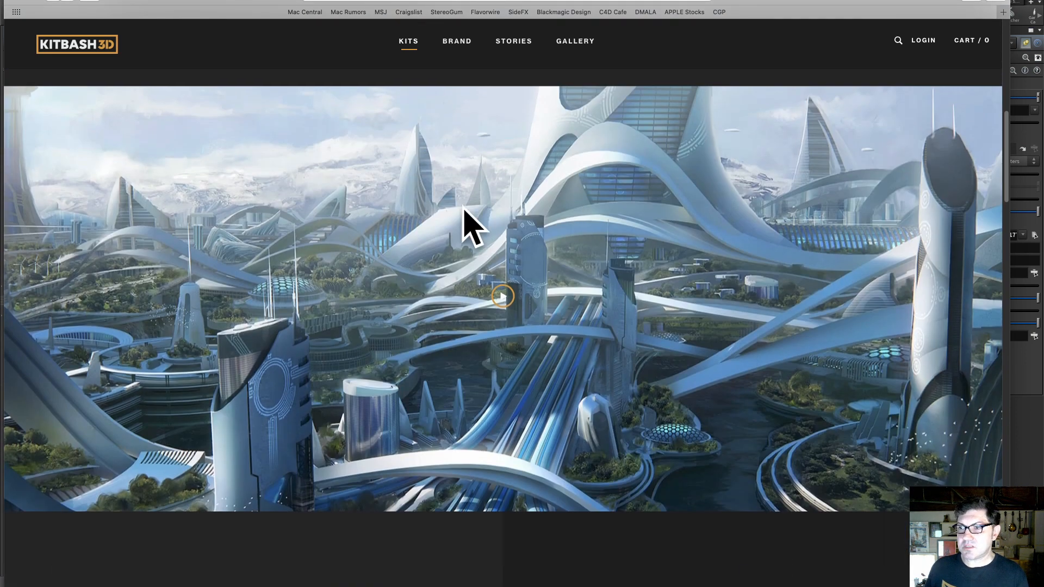
pyautogui.scroll(-4, 727, 369)
pyautogui.scroll(-6, 729, 371)
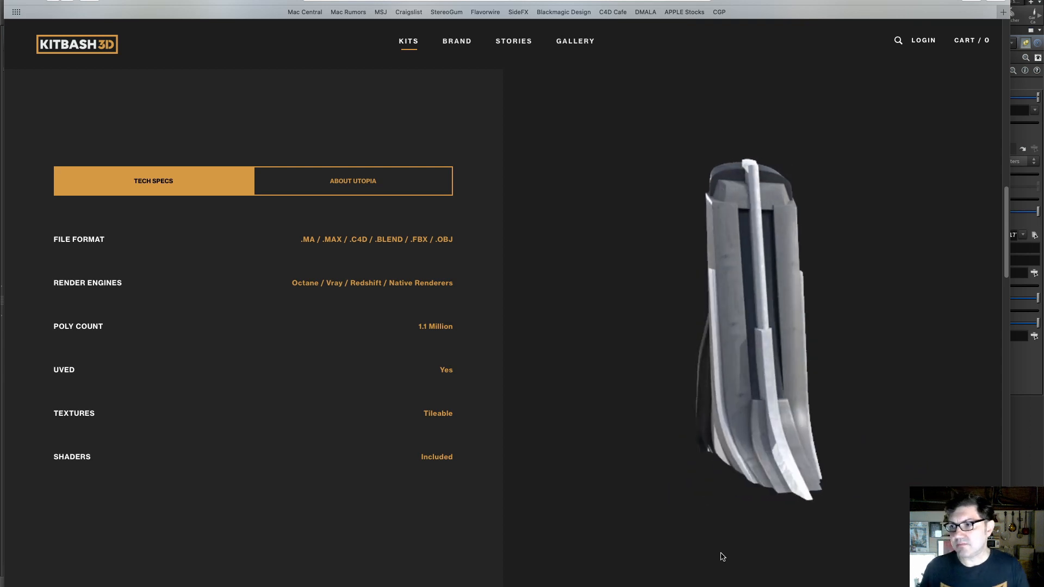
pyautogui.scroll(-3, 721, 561)
pyautogui.scroll(-7, 721, 553)
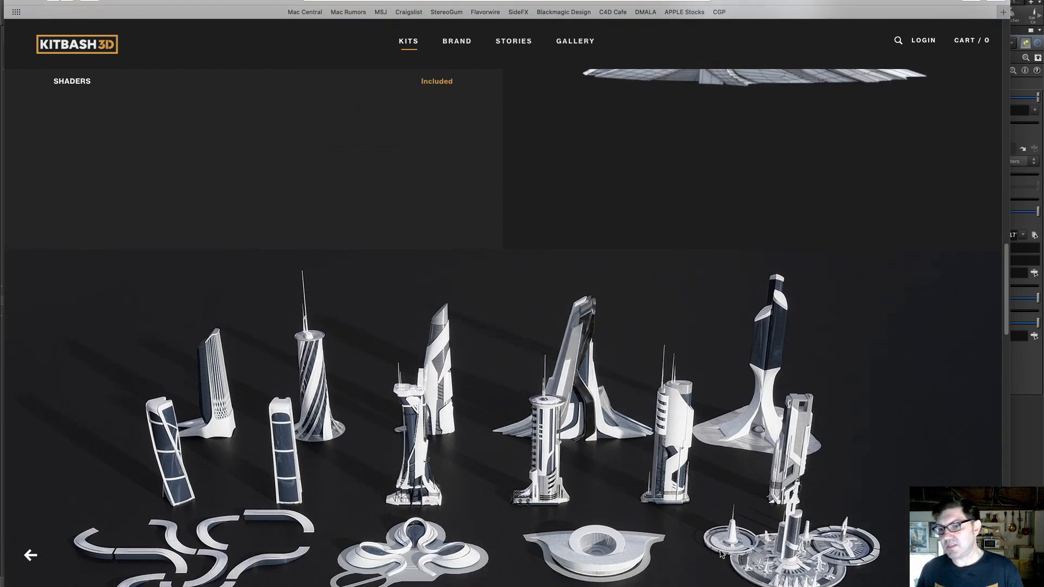
pyautogui.scroll(-1, 278, 405)
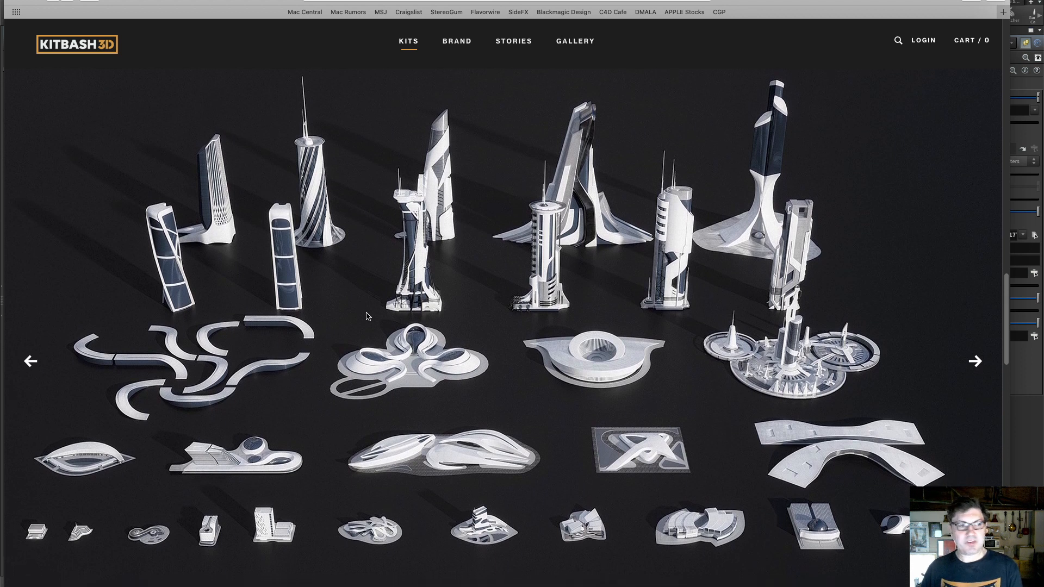
# Compare the towers in the reference painting with the Utopia kit's buildings, switching between the image viewer and the browser
pyautogui.press('super+Tab')
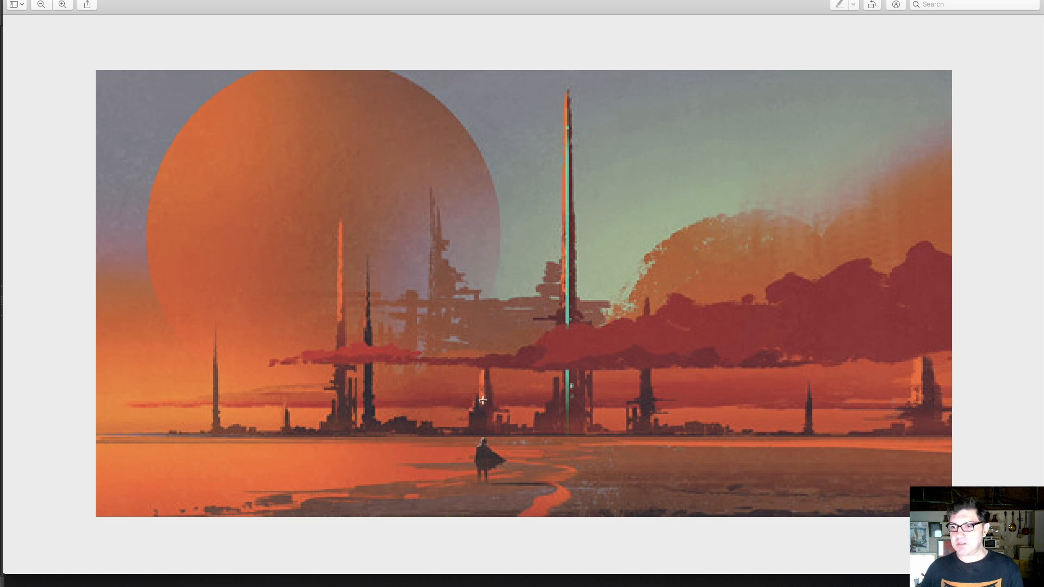
pyautogui.press('super+Tab')
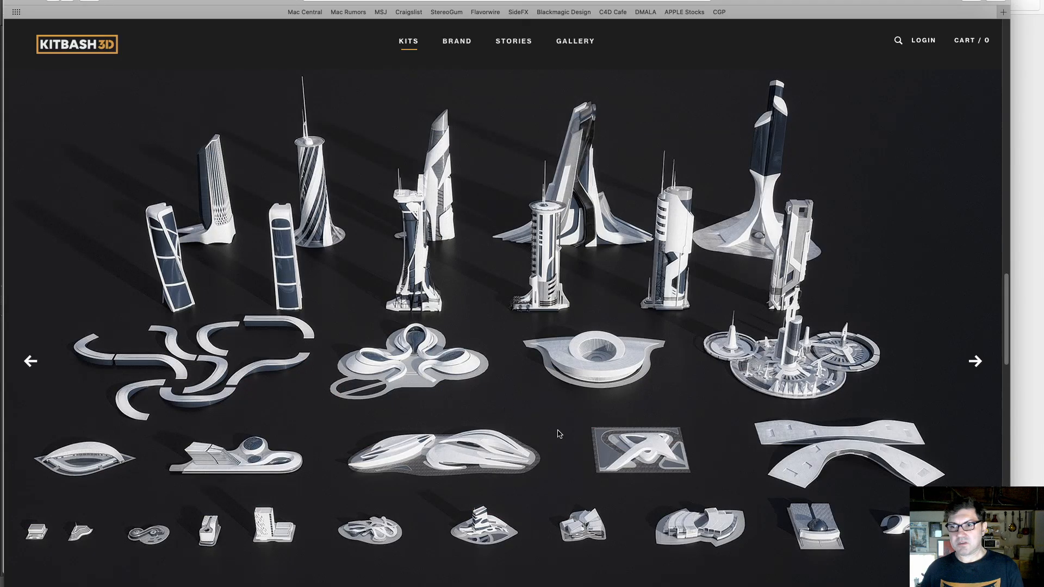
pyautogui.scroll(-2, 544, 446)
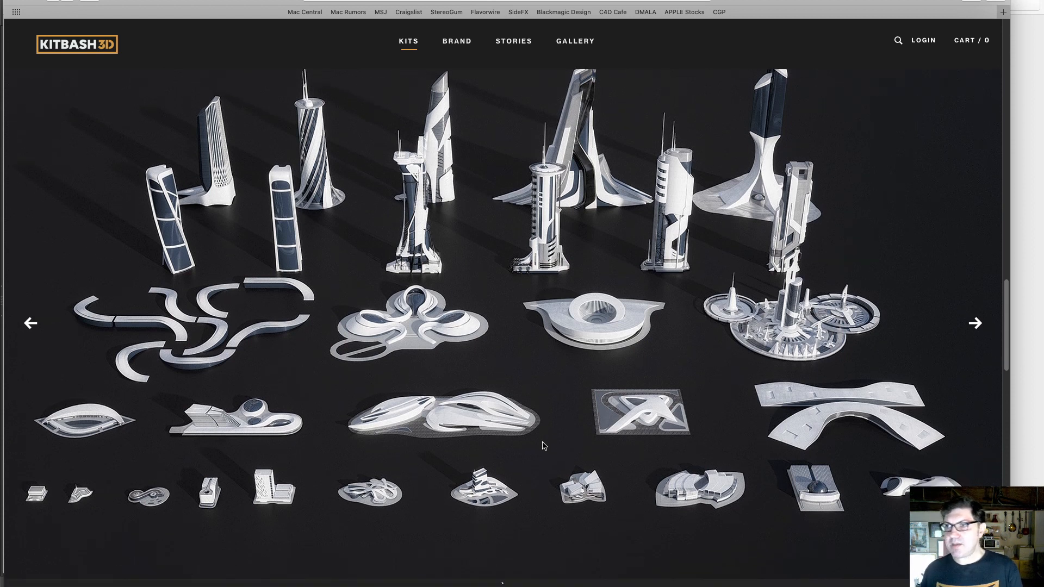
pyautogui.scroll(3, 543, 446)
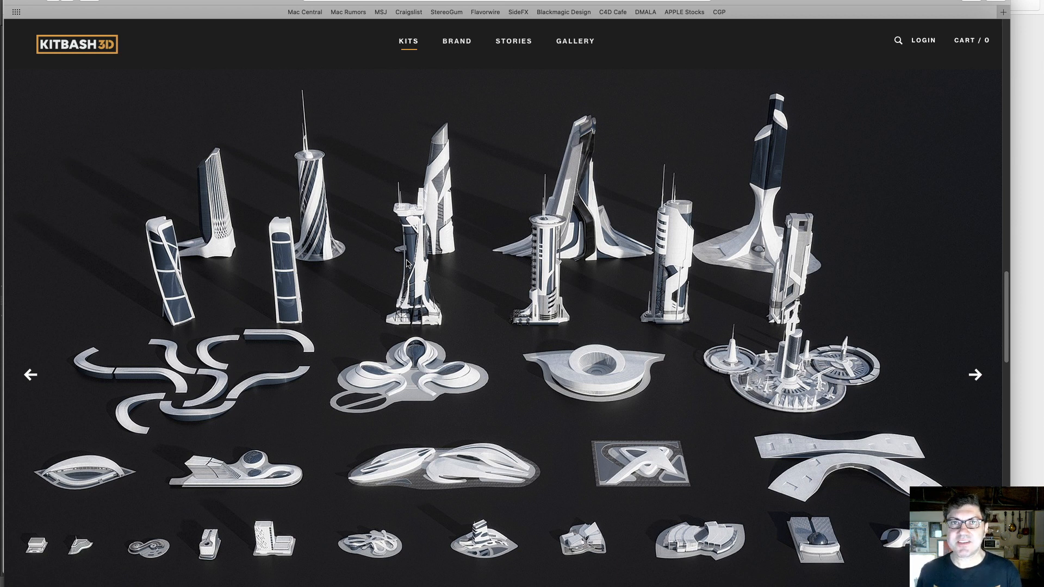
pyautogui.scroll(10, 353, 257)
pyautogui.scroll(-8, 353, 257)
pyautogui.scroll(-5, 354, 255)
pyautogui.scroll(2, 362, 264)
pyautogui.scroll(2, 362, 264)
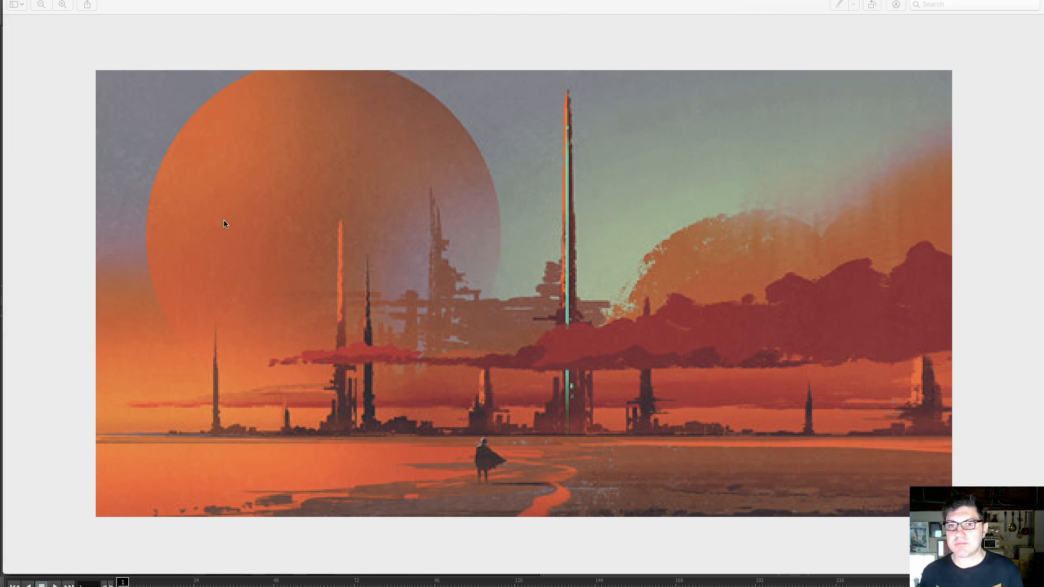
# Switch from the reference painting back to Houdini and disable cam1's background image
pyautogui.click(118, 193)
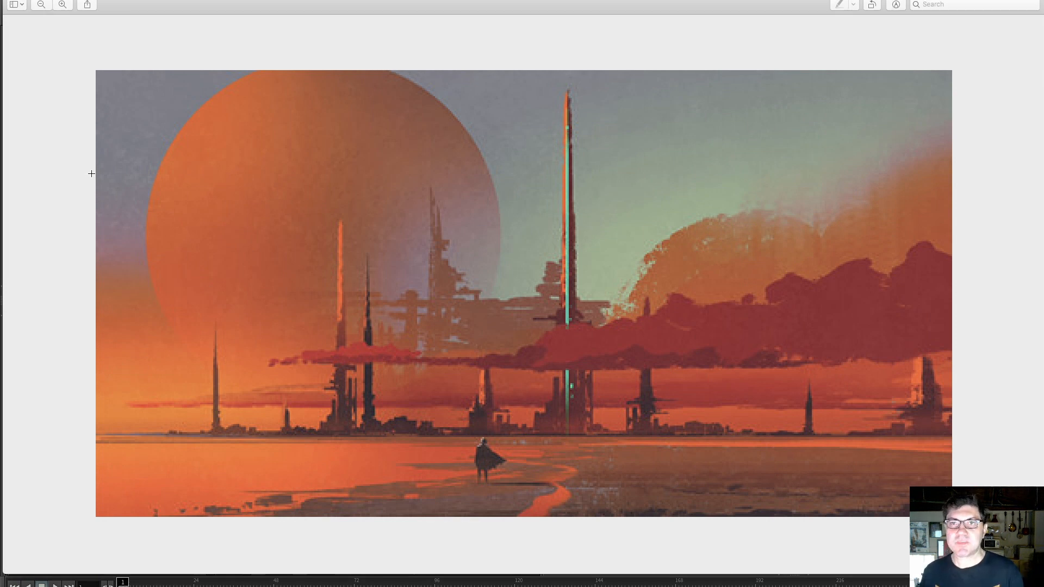
pyautogui.press('super+Tab')
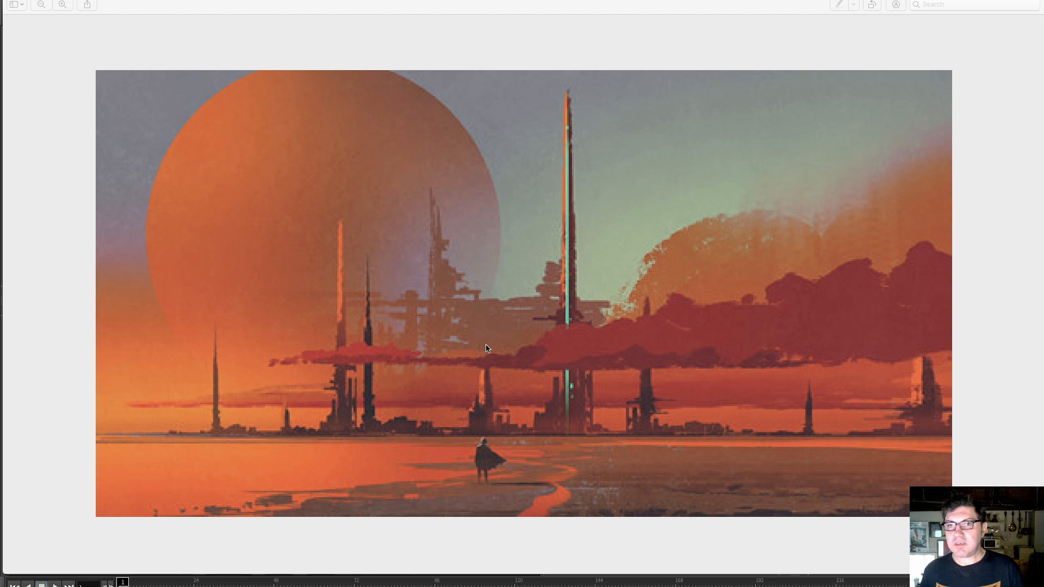
pyautogui.press('super+Tab')
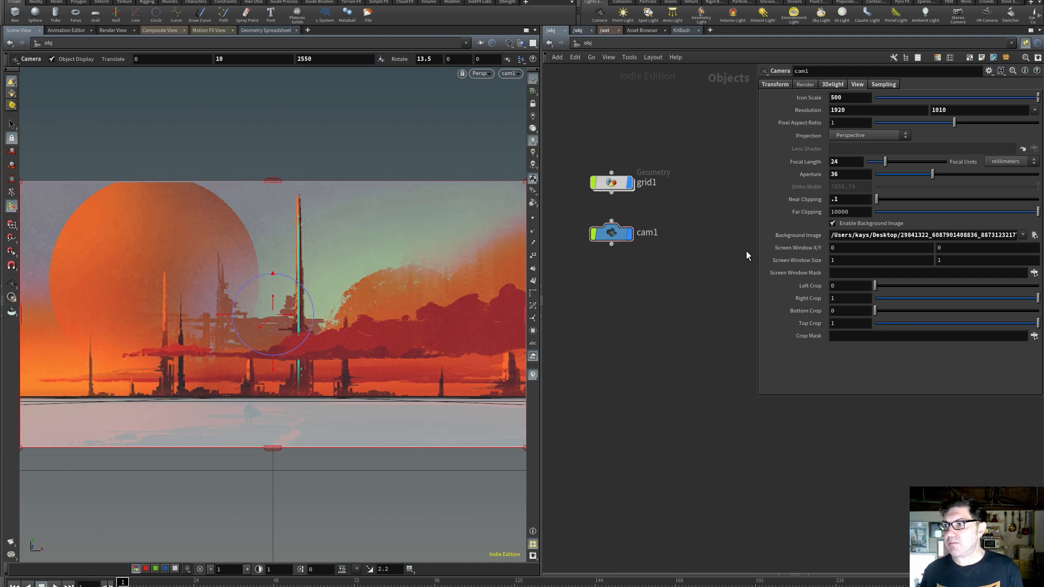
pyautogui.click(833, 224)
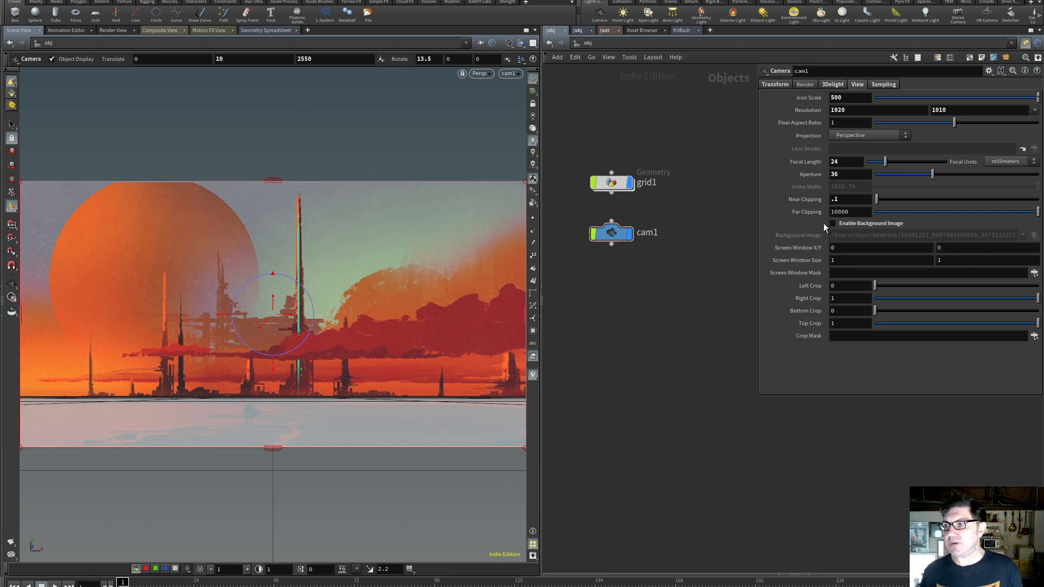
pyautogui.click(832, 223)
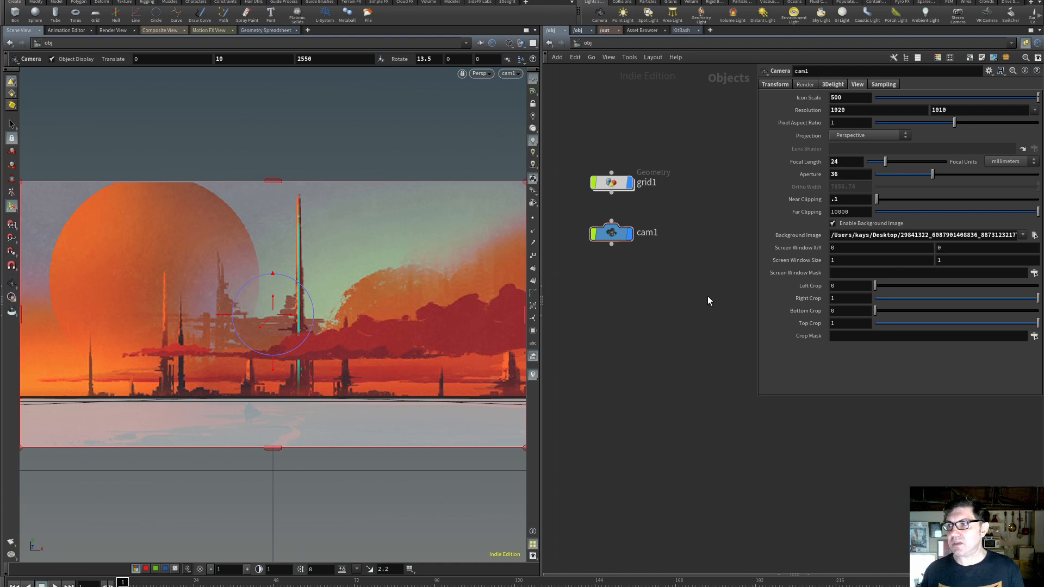
pyautogui.click(833, 224)
pyautogui.click(832, 224)
pyautogui.click(832, 224)
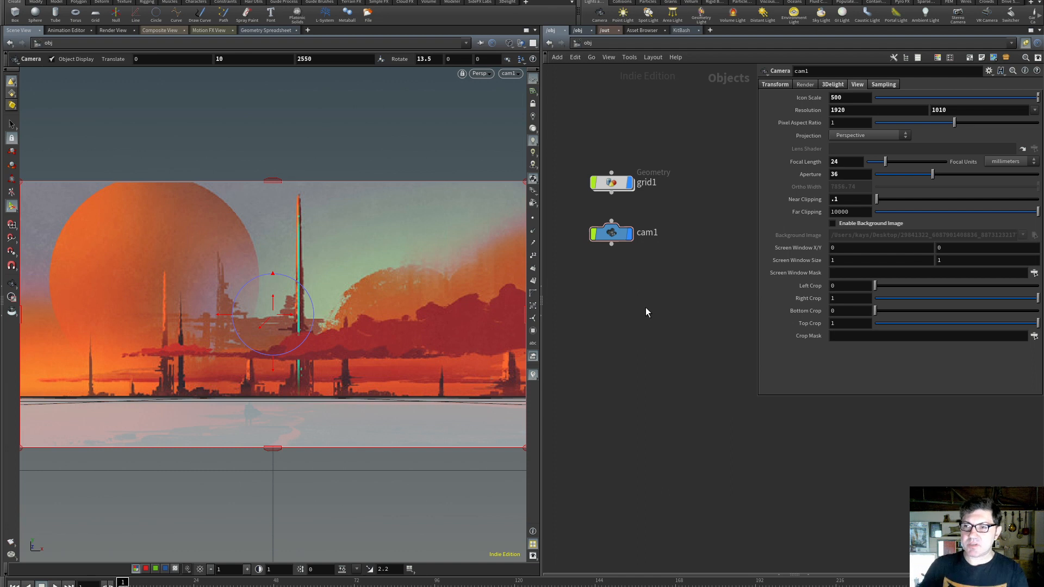
# Rename the cam1 node as RENDERCAM
pyautogui.doubleClick(652, 233)
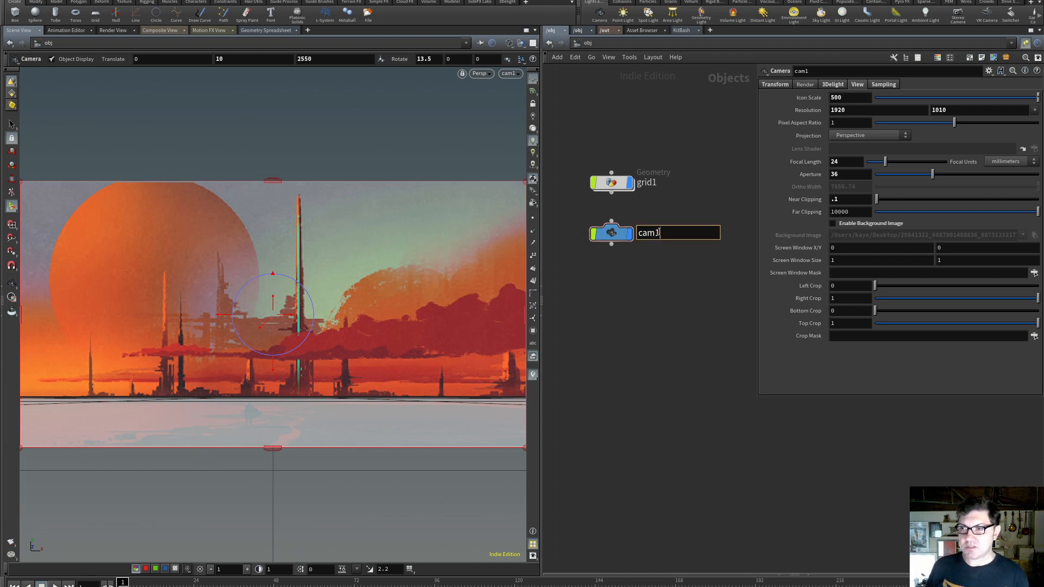
pyautogui.press('BackSpace')
pyautogui.press('BackSpace')
pyautogui.press('BackSpace')
pyautogui.press('BackSpace')
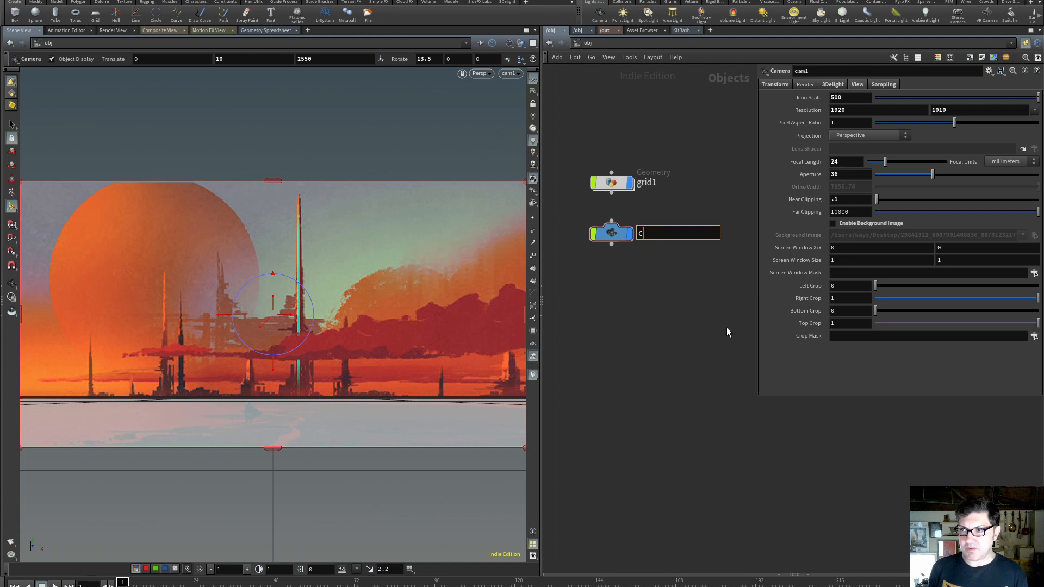
pyautogui.write('RE')
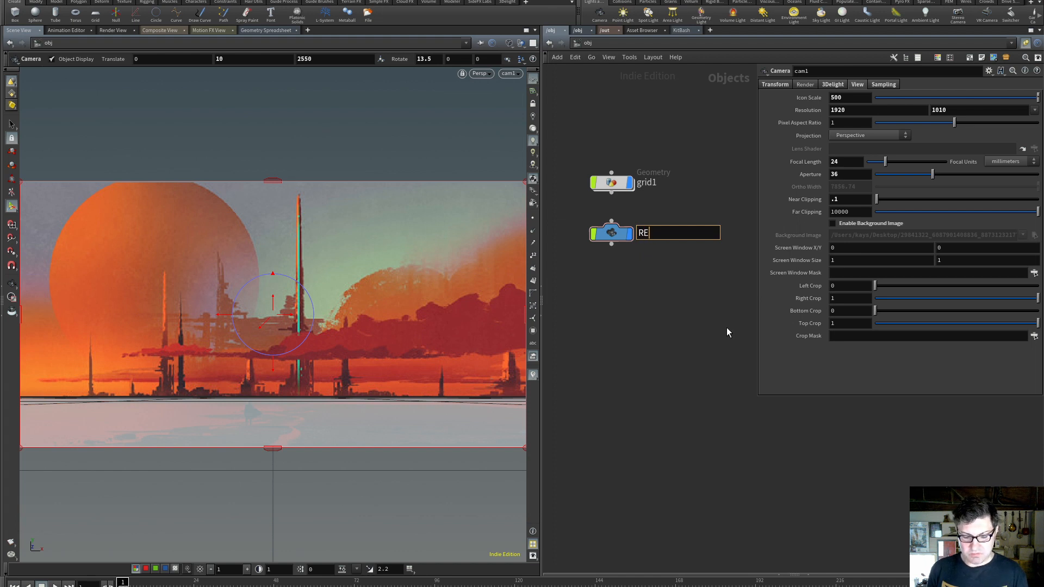
pyautogui.write('NDERCAM')
pyautogui.press('Return')
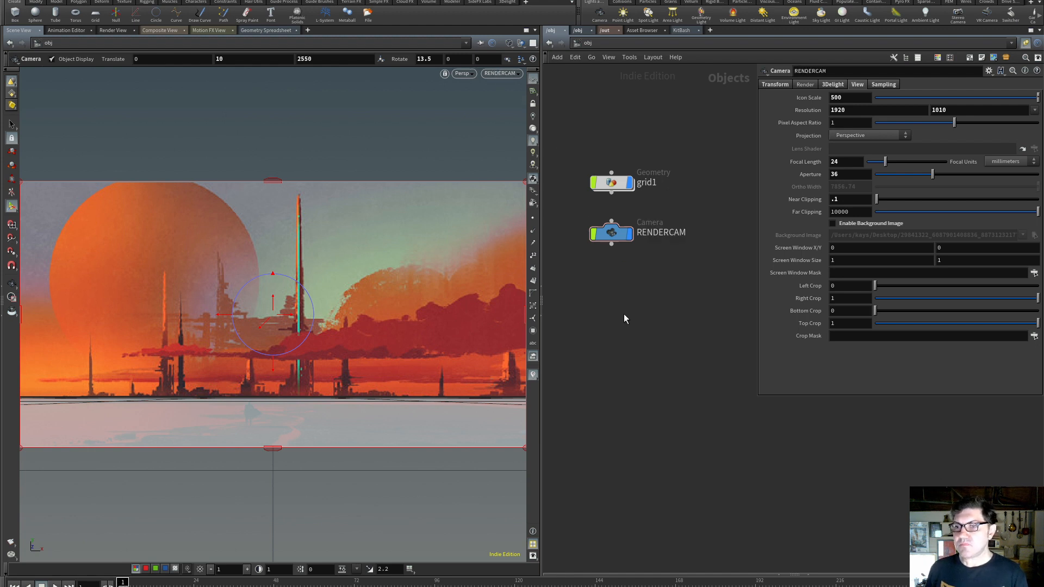
# Create a new camera from the current view, place its node below RENDERCAM and name it WORKCAM
pyautogui.click(510, 74)
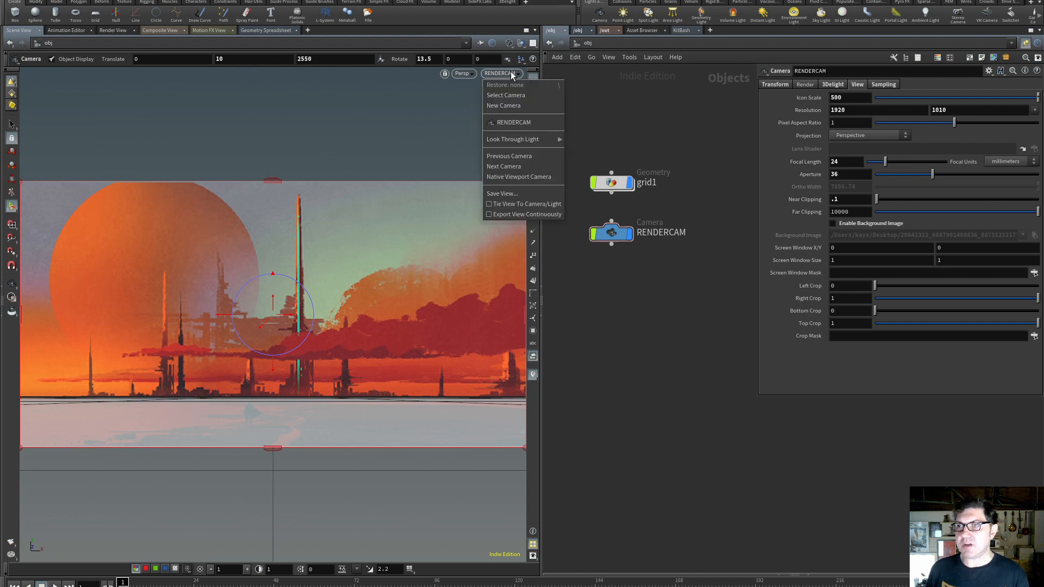
pyautogui.click(519, 106)
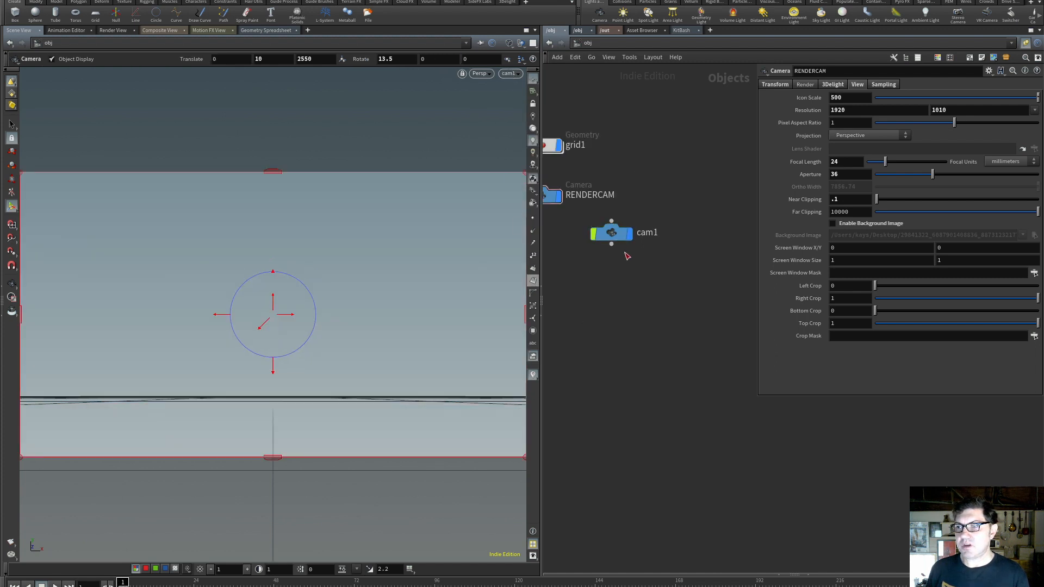
pyautogui.moveTo(616, 236); pyautogui.dragTo(605, 287)
pyautogui.doubleClick(645, 285)
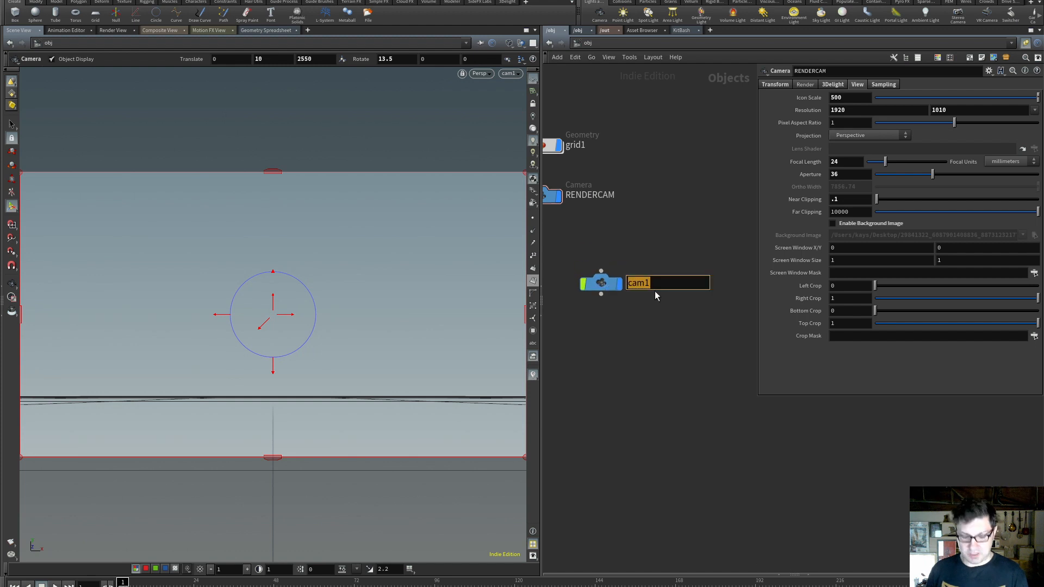
pyautogui.write('WORKCAM')
pyautogui.press('Return')
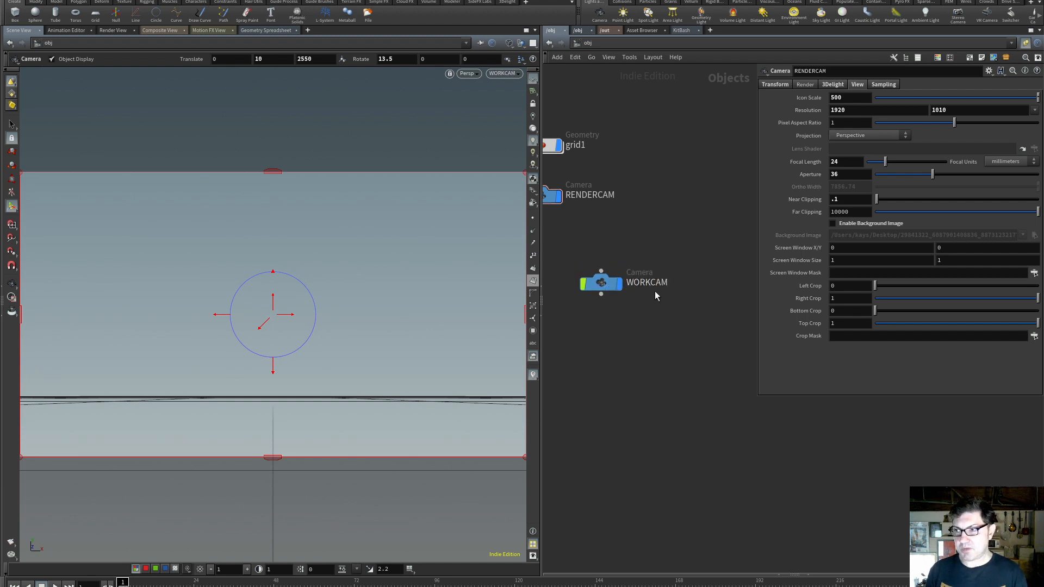
# Line up the WORKCAM node directly beneath RENDERCAM in the network
pyautogui.press('h')
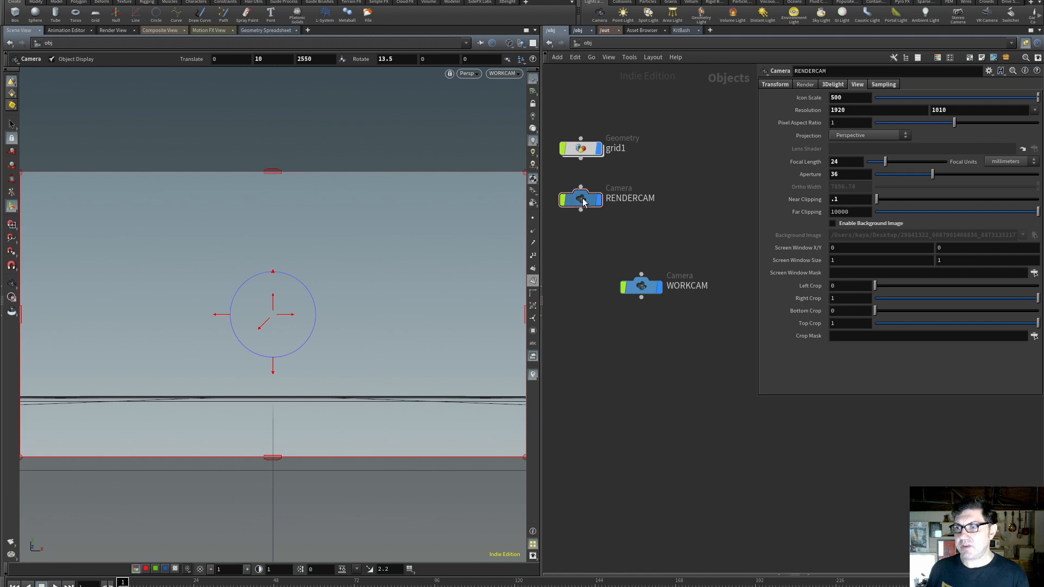
pyautogui.click(645, 290)
pyautogui.moveTo(646, 292); pyautogui.dragTo(579, 265)
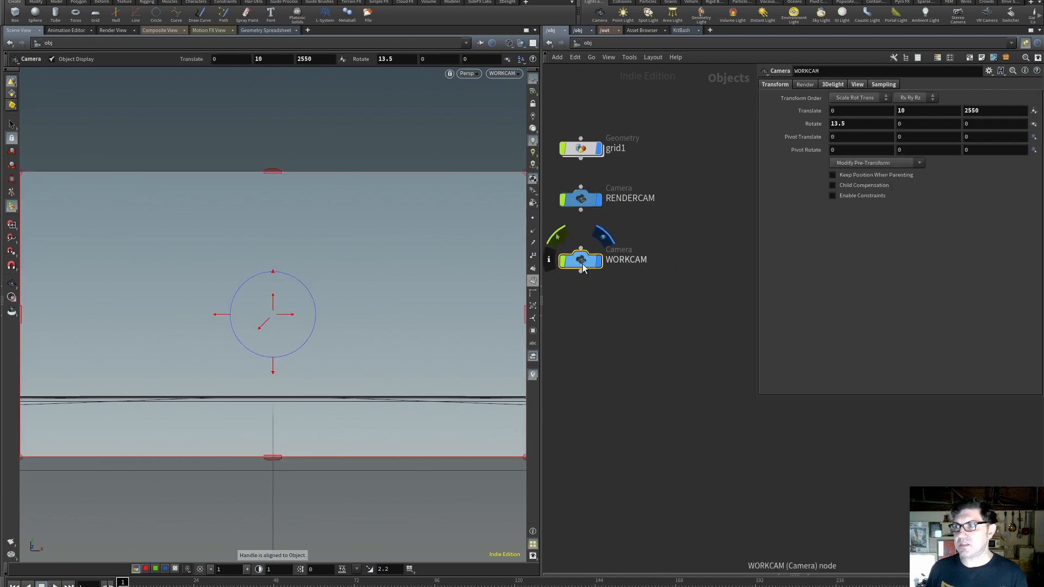
# Set WORKCAM's focal length to 50 mm
pyautogui.click(857, 85)
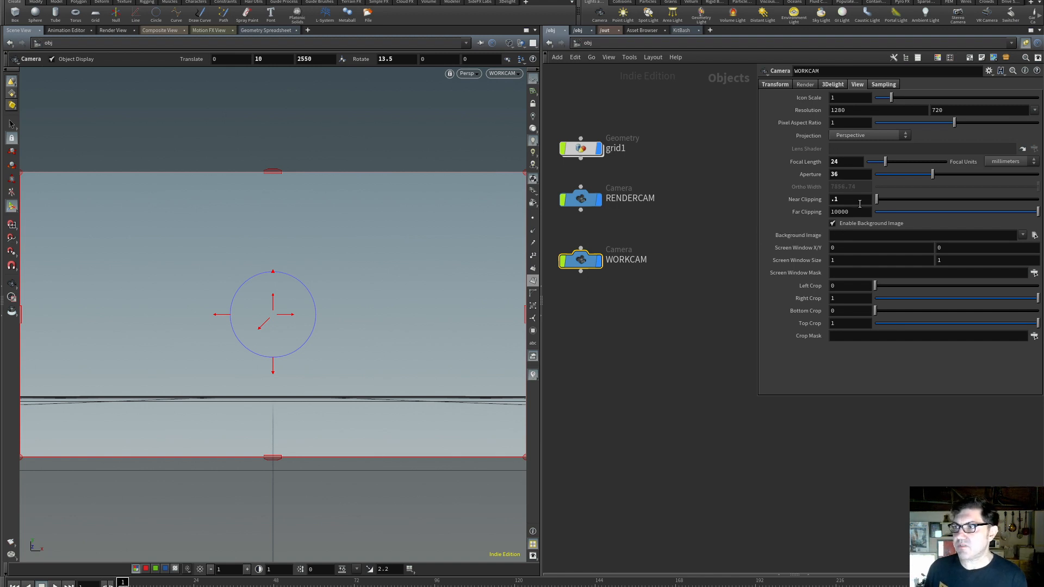
pyautogui.moveTo(845, 163); pyautogui.dragTo(818, 165)
pyautogui.write('35')
pyautogui.press('Return')
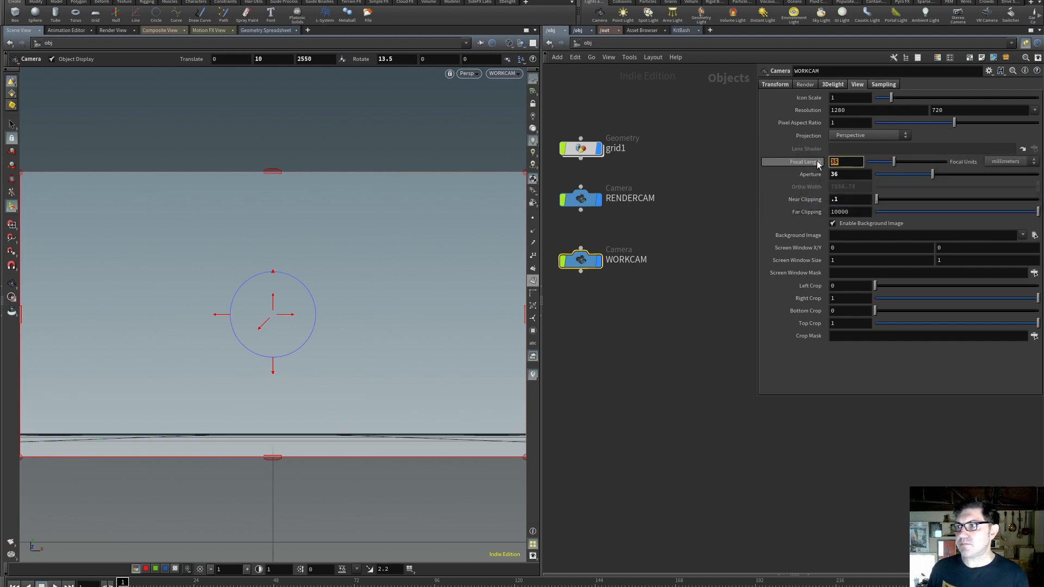
pyautogui.write('50')
pyautogui.press('Return')
# Leave the WORKCAM view in the viewport and switch the viewport shading to Smooth Wire Shaded
pyautogui.press('Escape')
pyautogui.moveTo(311, 394); pyautogui.dragTo(433, 389)
pyautogui.press('Return')
pyautogui.click(509, 43)
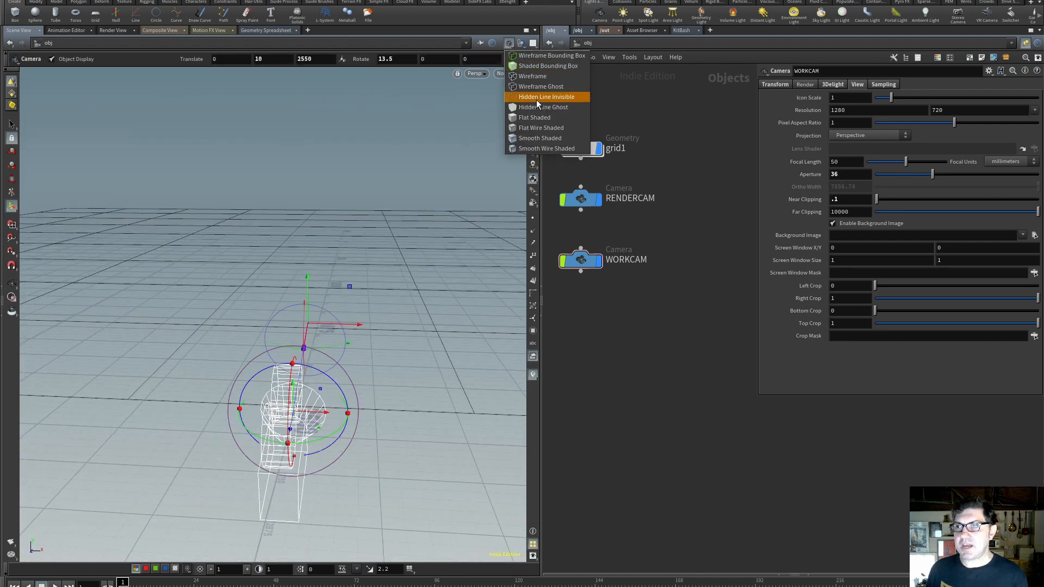
pyautogui.click(542, 143)
pyautogui.press('Escape')
pyautogui.moveTo(412, 296)
pyautogui.mouseDown()
pyautogui.moveTo(324, 324)
pyautogui.moveTo(371, 324)
pyautogui.moveTo(373, 338)
pyautogui.moveTo(344, 317)
pyautogui.moveTo(322, 273)
pyautogui.moveTo(345, 280)
pyautogui.mouseUp()
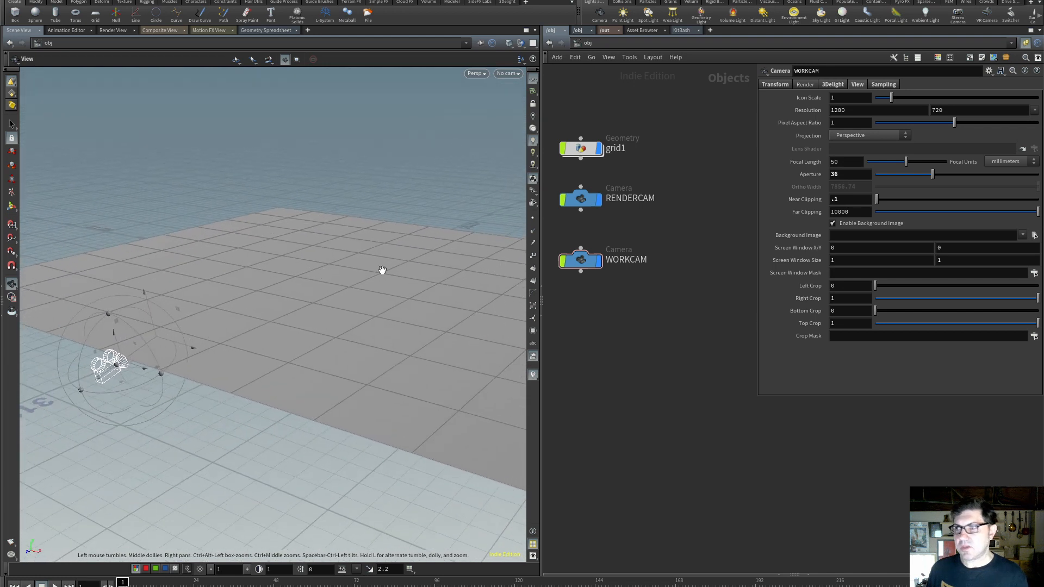
pyautogui.press('Return')
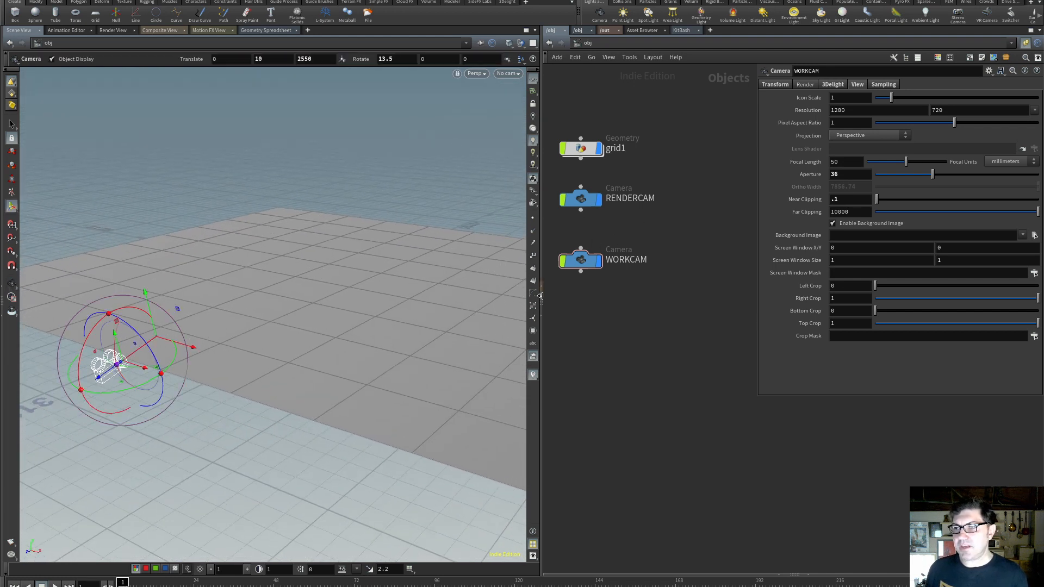
# Colour the RENDERCAM node green and move it above grid1
pyautogui.moveTo(542, 296); pyautogui.dragTo(503, 298)
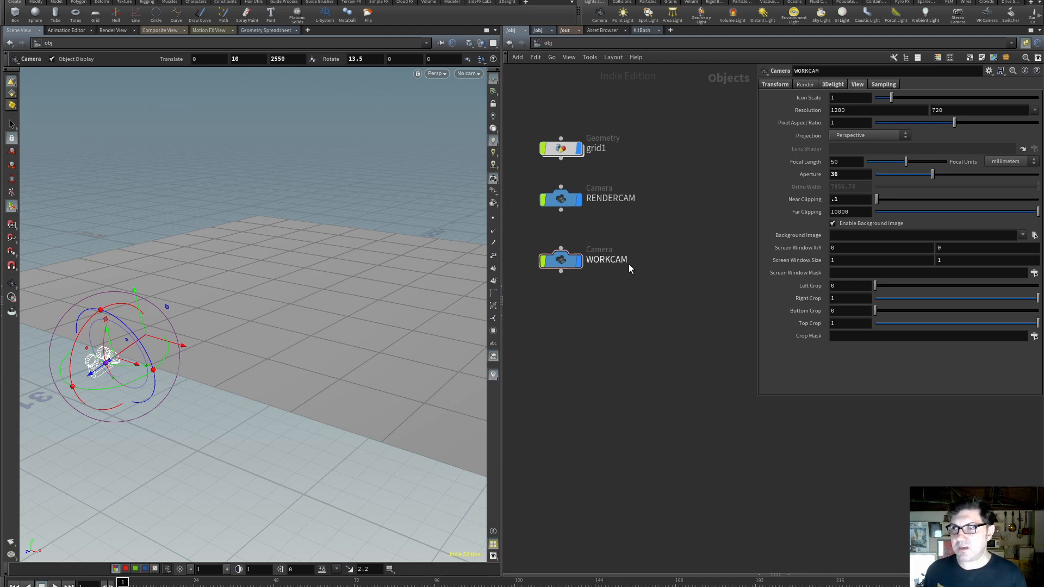
pyautogui.click(561, 198)
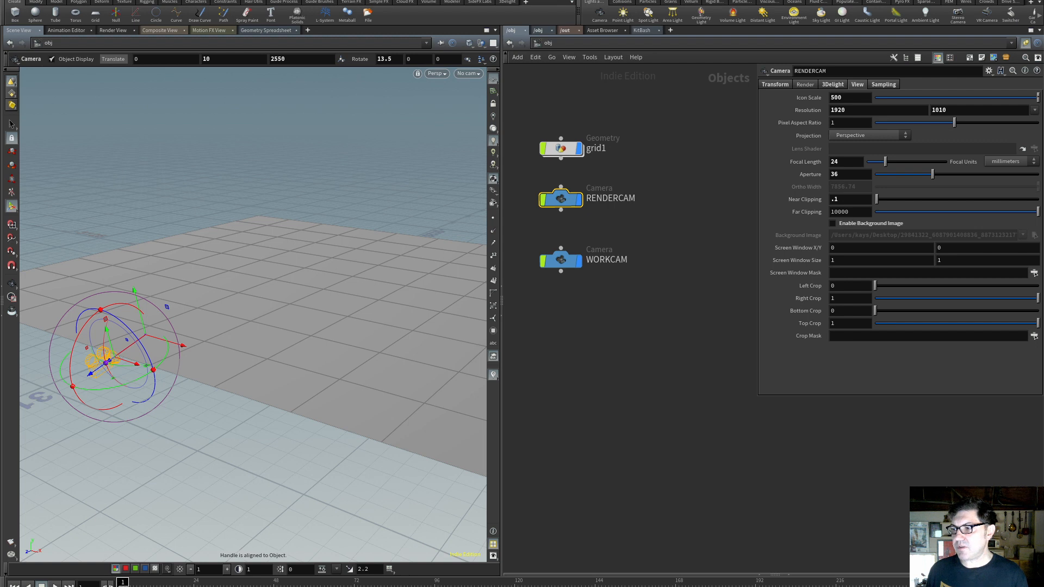
pyautogui.press('c')
pyautogui.click(642, 316)
pyautogui.moveTo(564, 197); pyautogui.dragTo(572, 98)
pyautogui.click(576, 368)
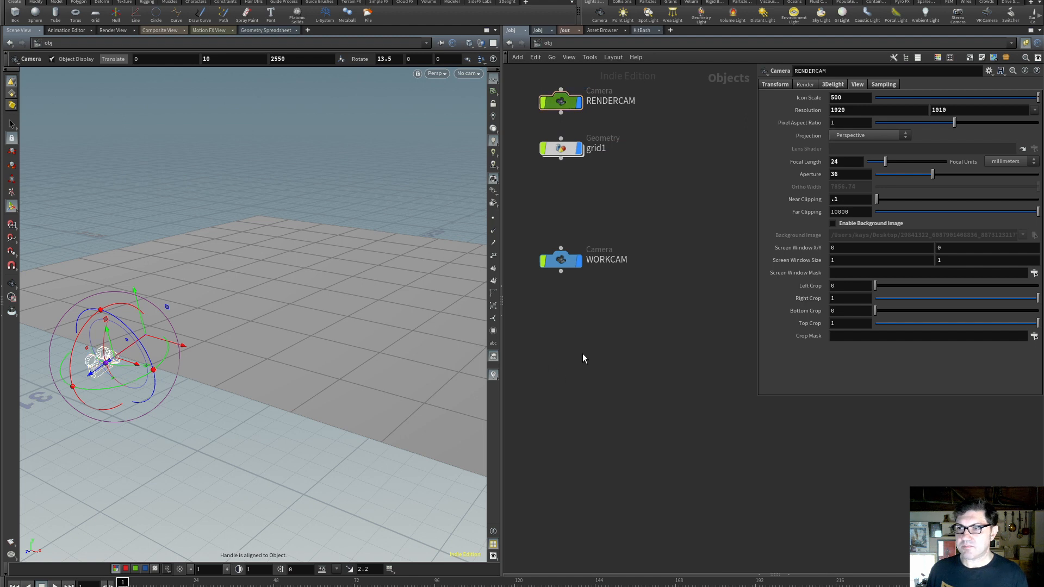
# Narrow the viewport, tidy the node layout and add a File geometry node below WORKCAM
pyautogui.press('Escape')
pyautogui.moveTo(305, 367); pyautogui.dragTo(271, 308)
pyautogui.press('Return')
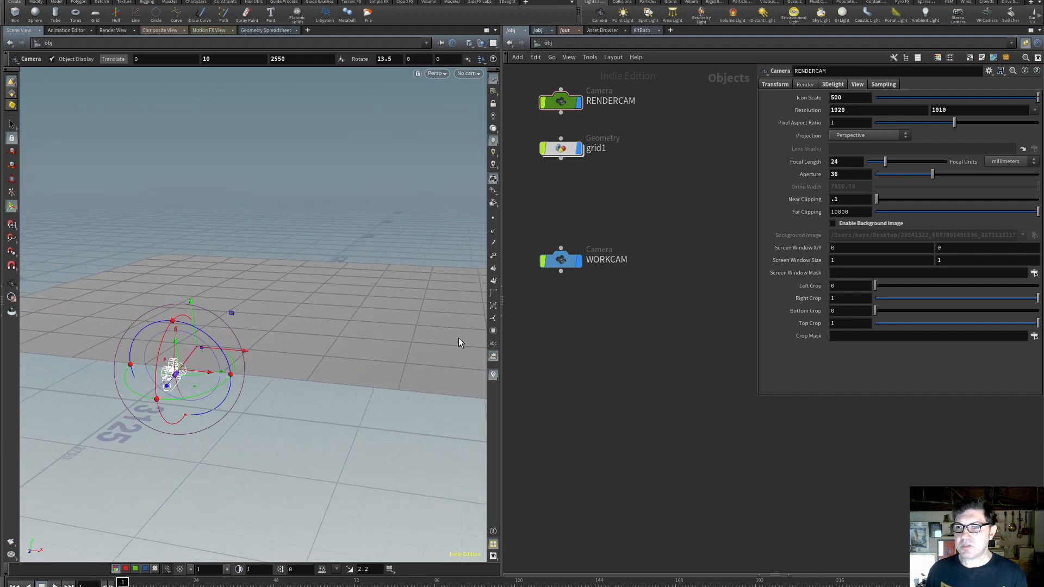
pyautogui.moveTo(501, 383); pyautogui.dragTo(406, 396)
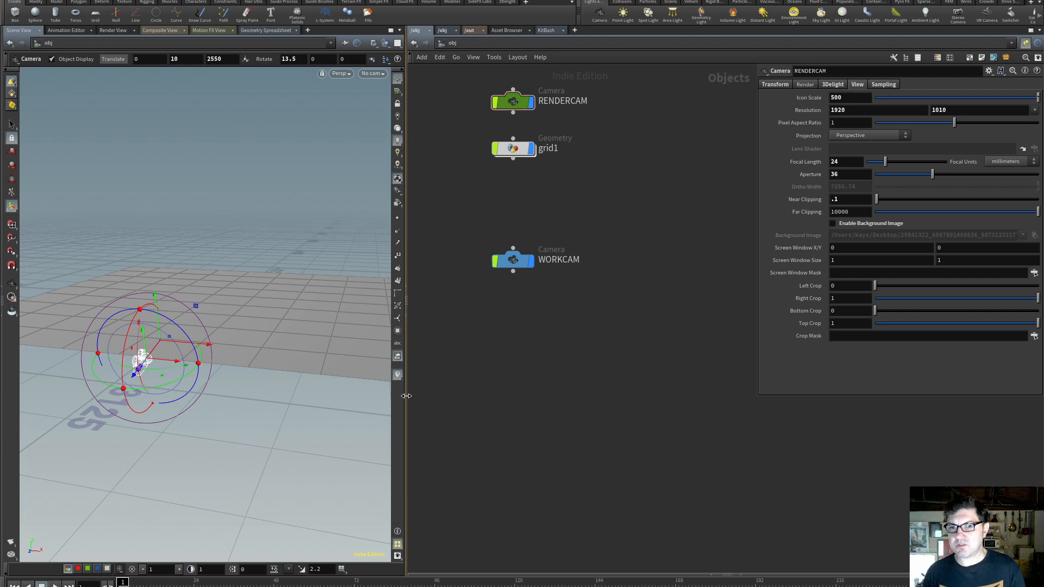
pyautogui.press('l')
pyautogui.press('Tab')
pyautogui.write('file')
pyautogui.press('Return')
pyautogui.click(510, 268)
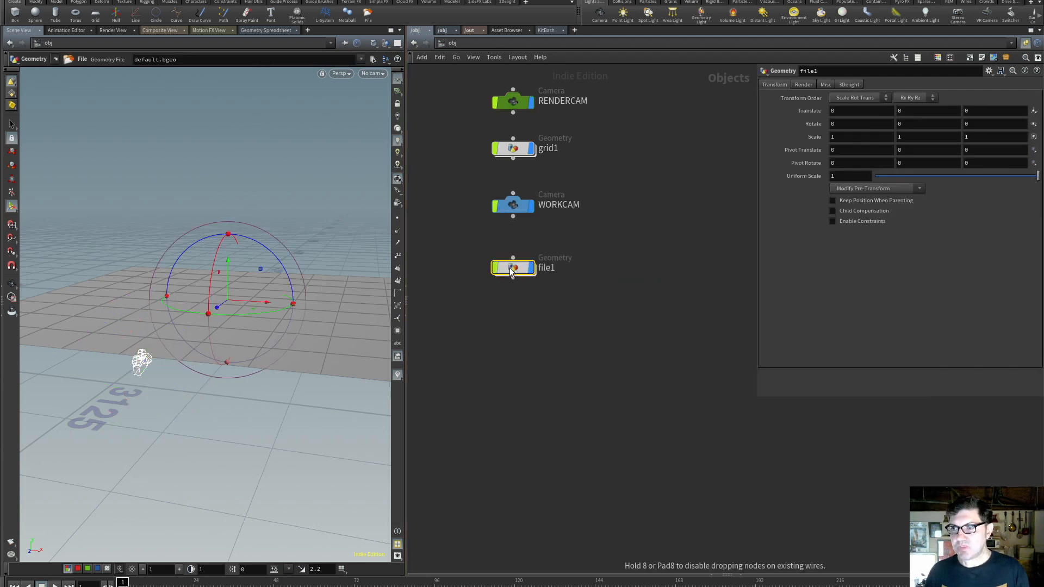
pyautogui.click(94, 0)
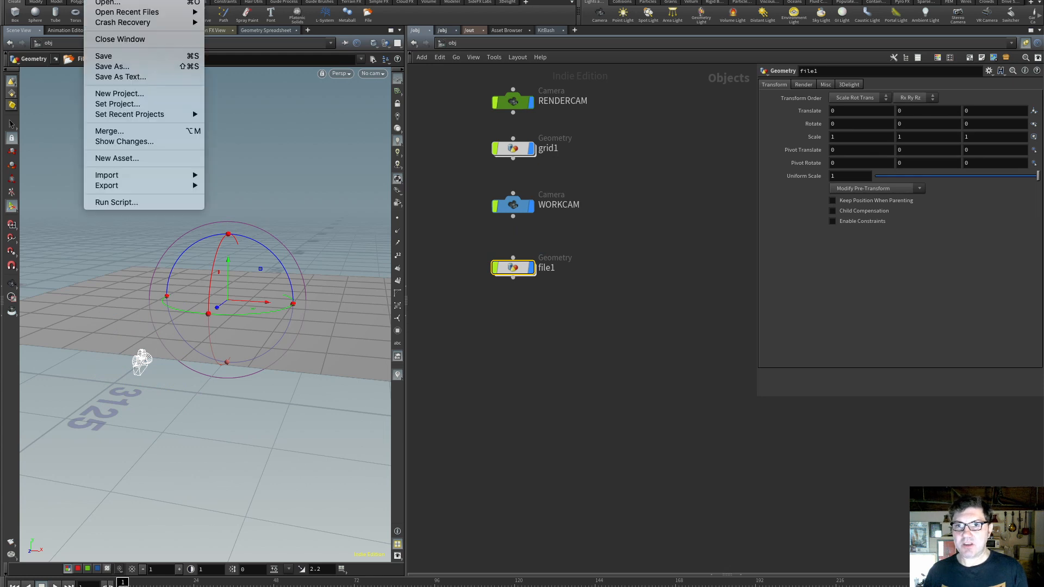
pyautogui.moveTo(162, 176)
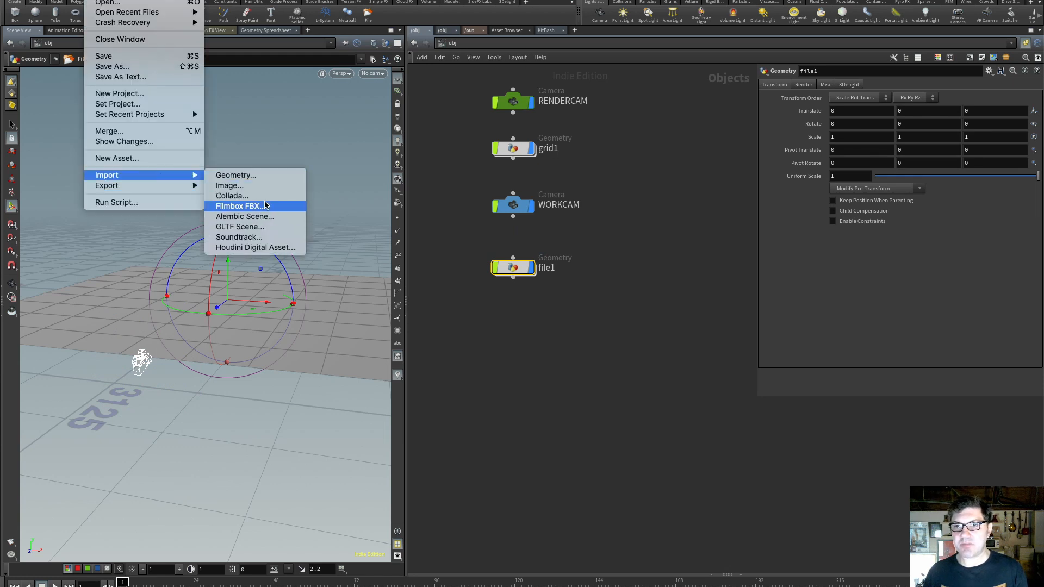
pyautogui.click(549, 326)
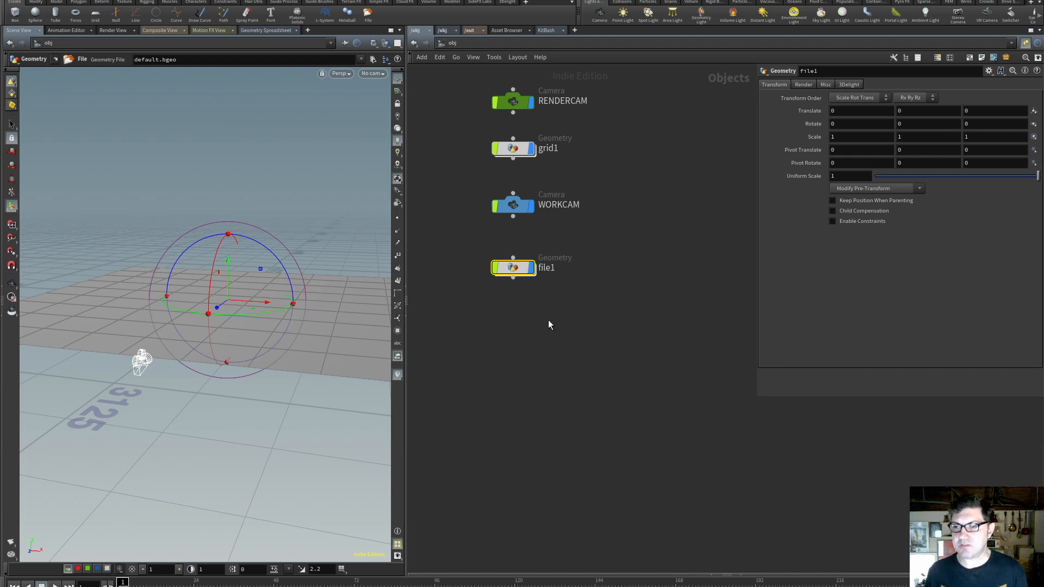
# Enter the file1 object and load Kitbash3d_Utopia-Native.fbx as its geometry file
pyautogui.doubleClick(515, 270)
pyautogui.click(1037, 98)
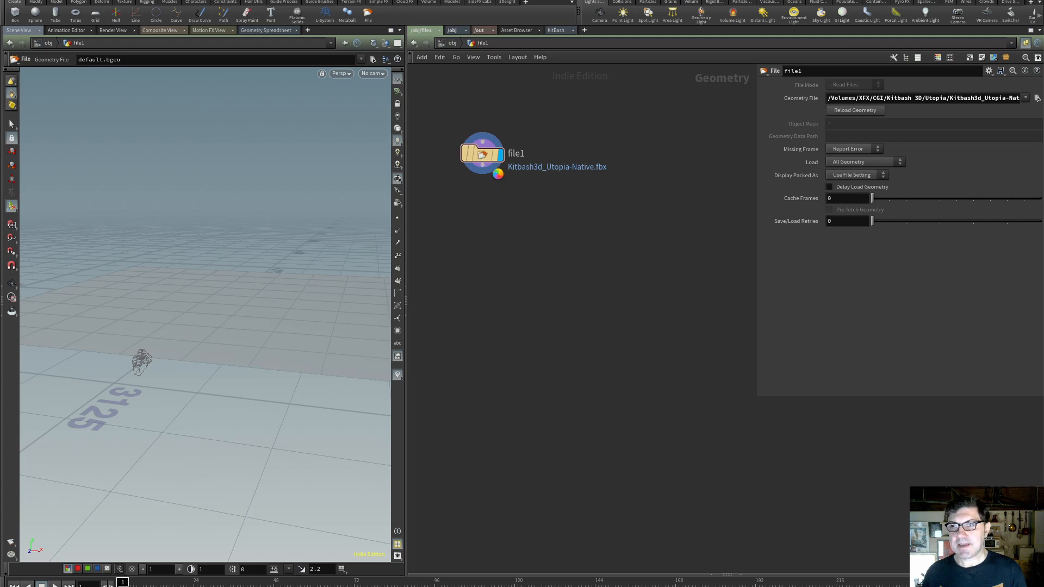
pyautogui.press('Escape')
pyautogui.moveTo(217, 319)
pyautogui.mouseDown()
pyautogui.moveTo(273, 333)
pyautogui.moveTo(196, 342)
pyautogui.moveTo(229, 345)
pyautogui.moveTo(232, 325)
pyautogui.mouseUp()
pyautogui.press('Return')
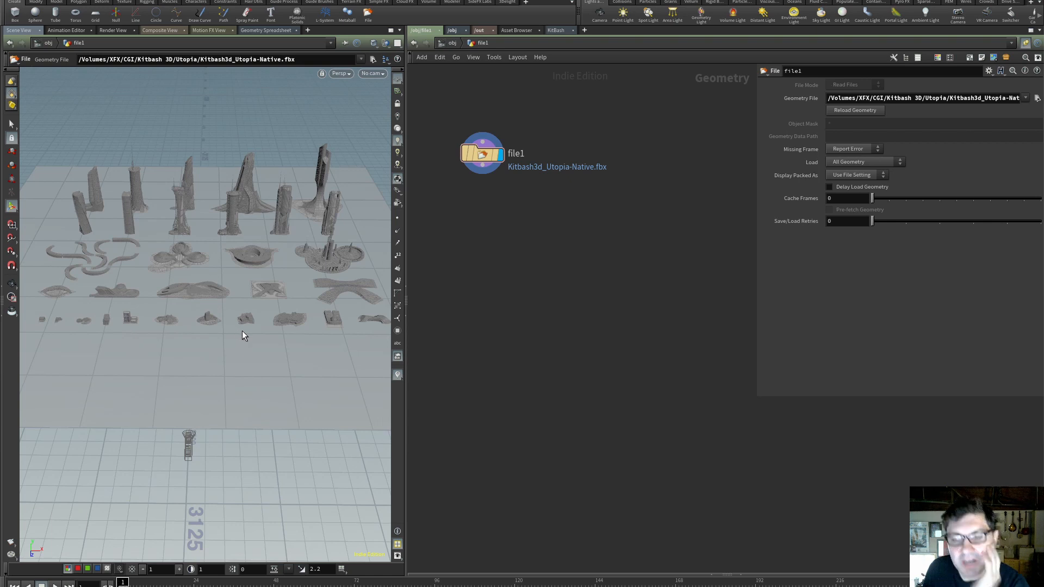
# Examine the imported Utopia kit buildings in an enlarged viewport and check the file1 node's geometry information
pyautogui.press('Escape')
pyautogui.moveTo(249, 321)
pyautogui.mouseDown()
pyautogui.moveTo(240, 296)
pyautogui.moveTo(247, 310)
pyautogui.moveTo(237, 312)
pyautogui.mouseUp()
pyautogui.press('Return')
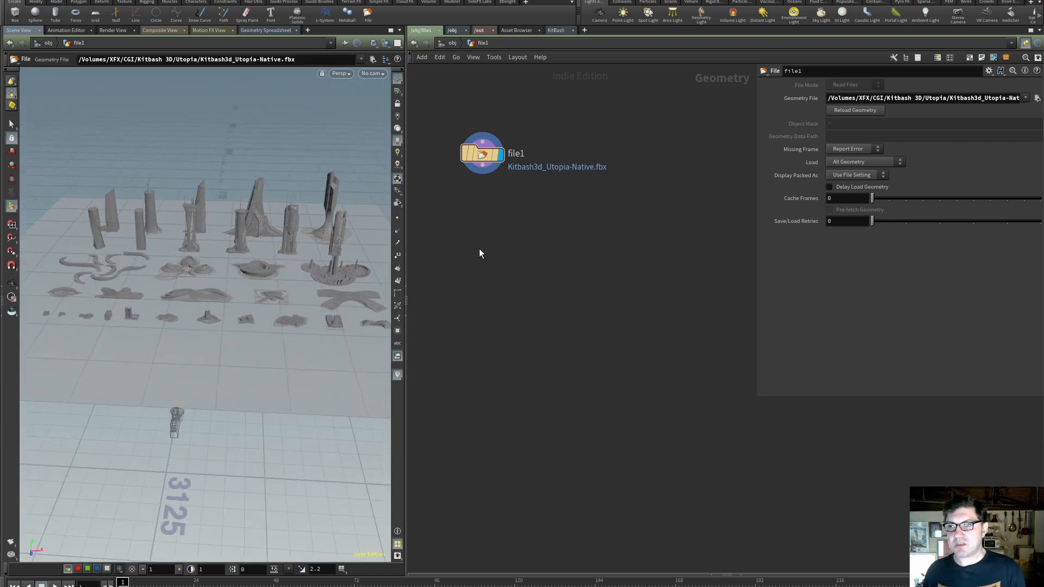
pyautogui.middleClick(483, 159)
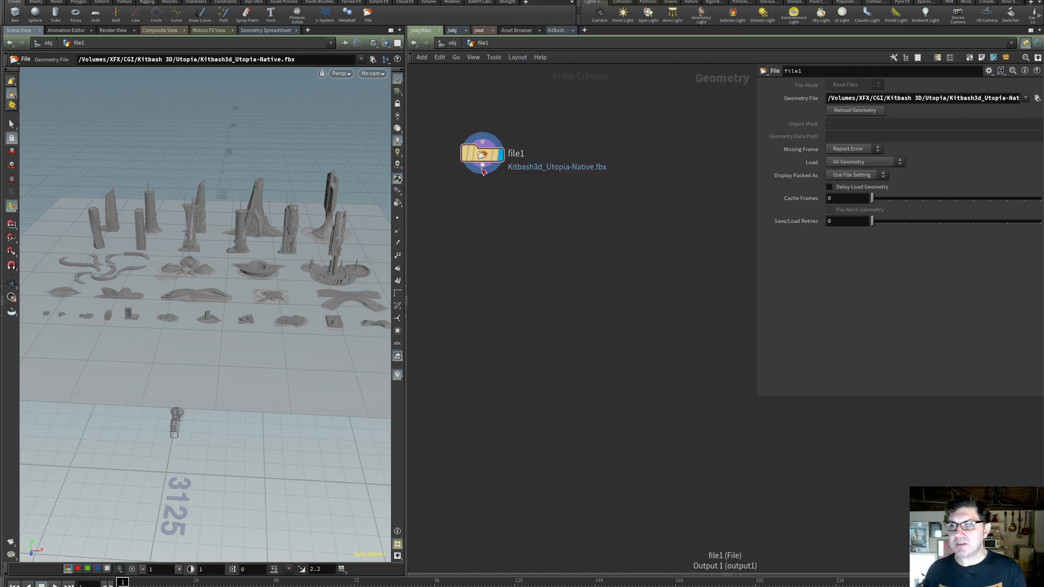
pyautogui.press('Escape')
pyautogui.moveTo(273, 271); pyautogui.dragTo(263, 267)
pyautogui.press('Return')
pyautogui.moveTo(405, 404); pyautogui.dragTo(578, 403)
pyautogui.keyDown('alt'); pyautogui.moveTo(621, 201); pyautogui.dragTo(697, 273); pyautogui.keyUp('alt')
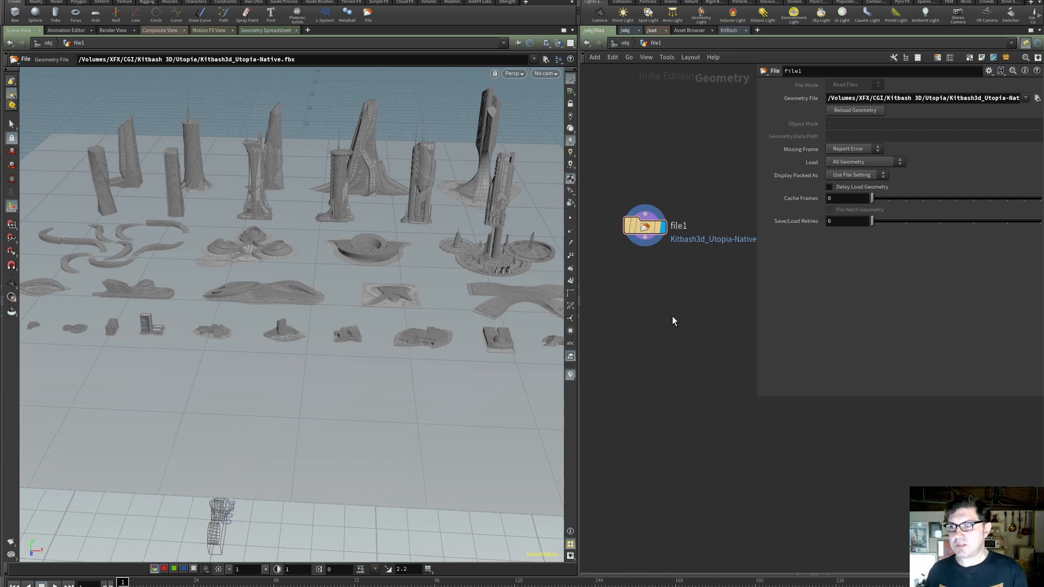
# Add a Blast node connected below file1 and display its output
pyautogui.press('Tab')
pyautogui.write('blast')
pyautogui.press('Return')
pyautogui.click(649, 284)
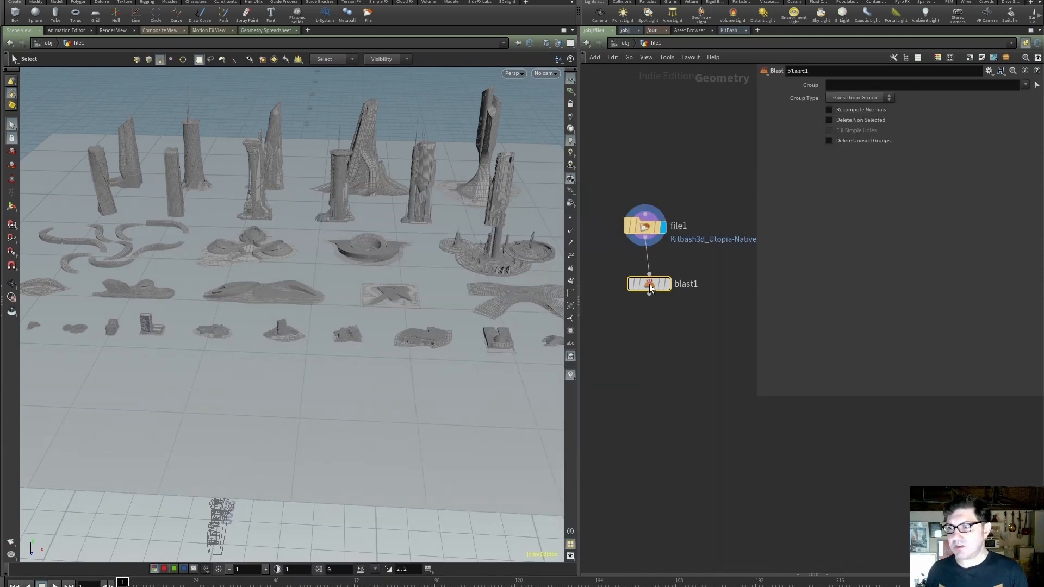
pyautogui.click(669, 284)
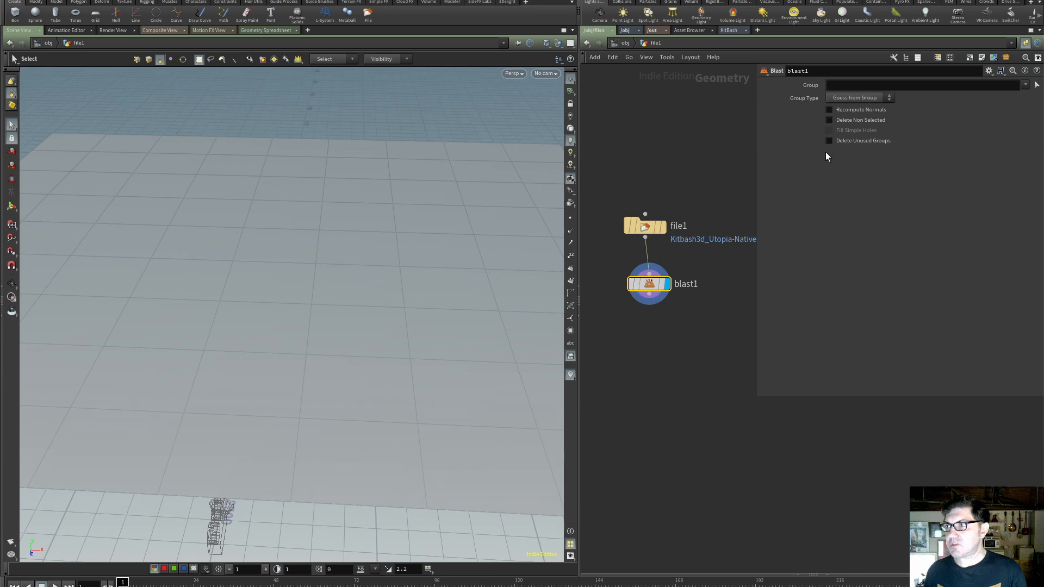
pyautogui.click(829, 120)
pyautogui.click(1025, 85)
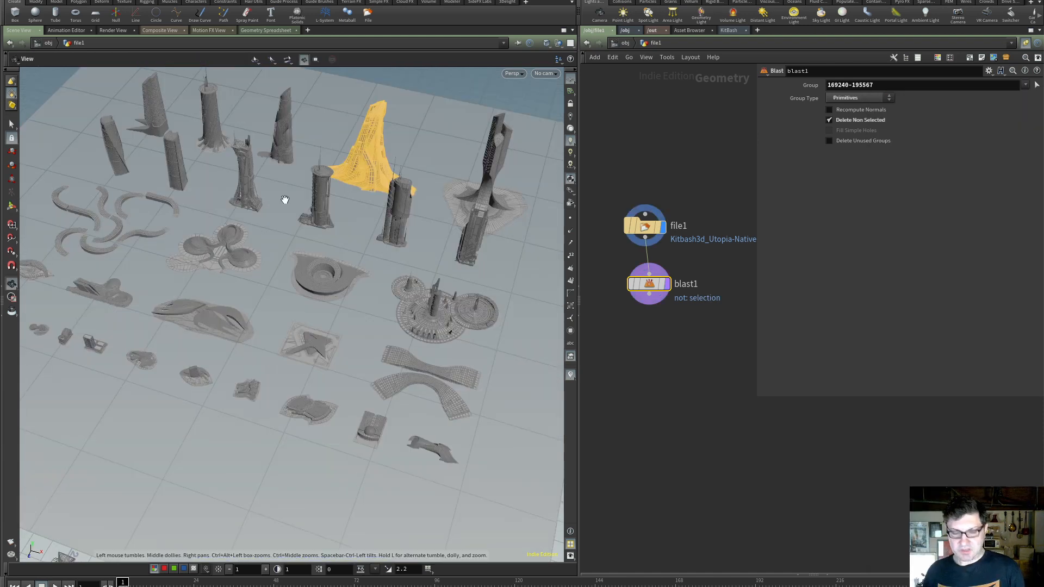
pyautogui.press('Escape')
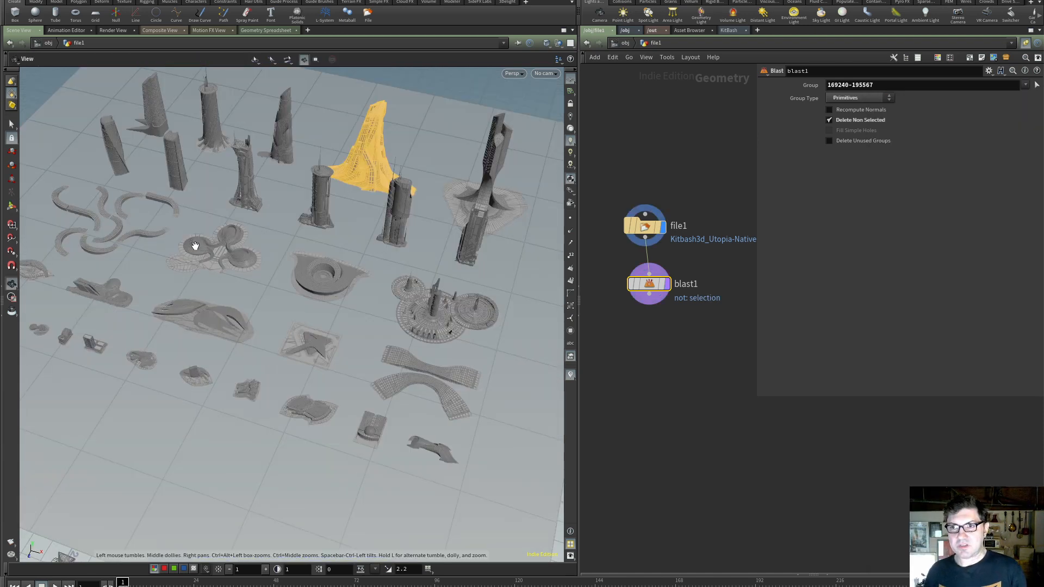
pyautogui.hotkey('space', '3')
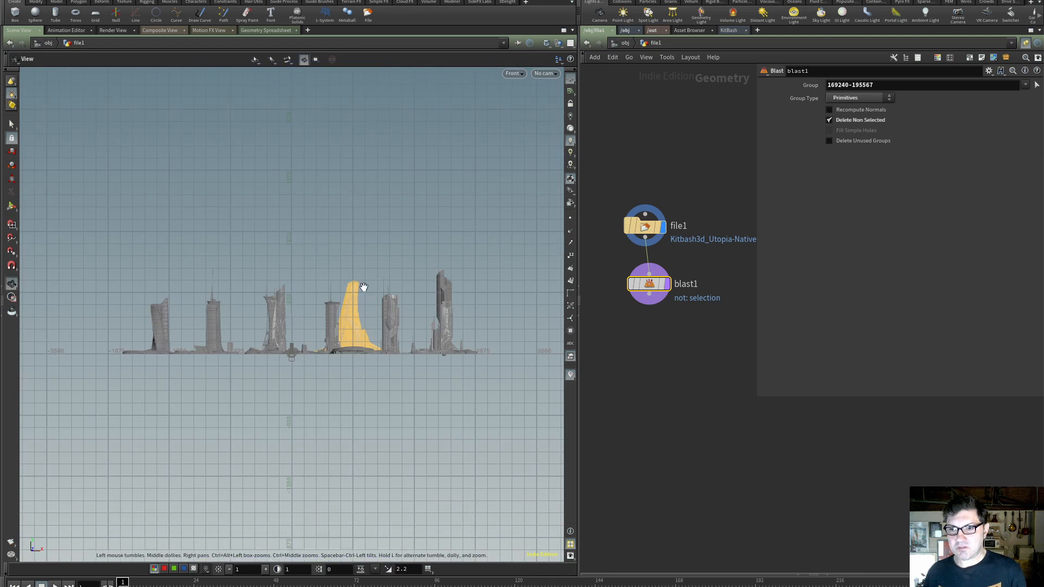
pyautogui.hotkey('space', '2')
pyautogui.press('s')
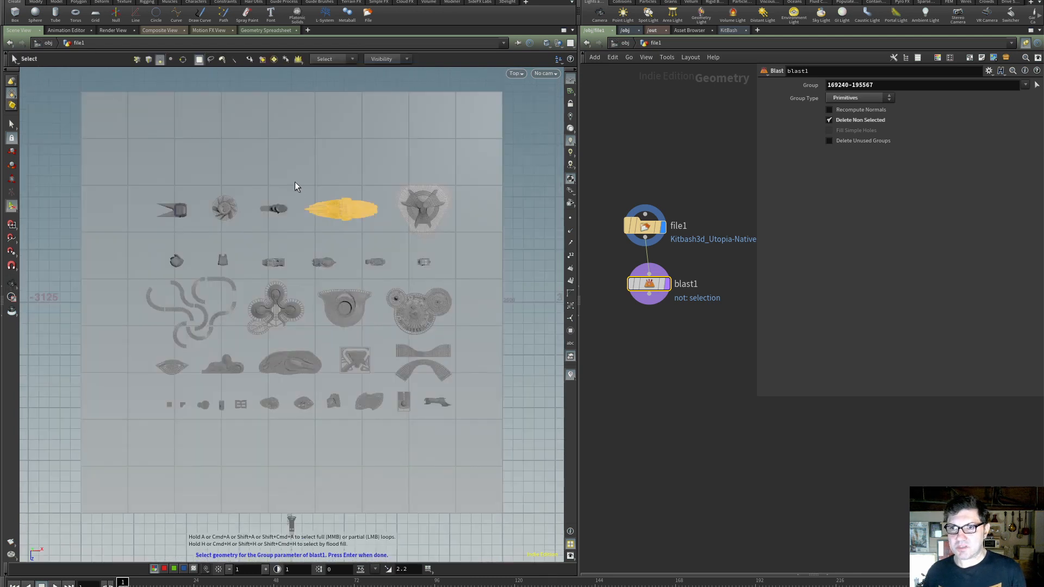
pyautogui.moveTo(294, 172); pyautogui.dragTo(389, 237)
pyautogui.press('Return')
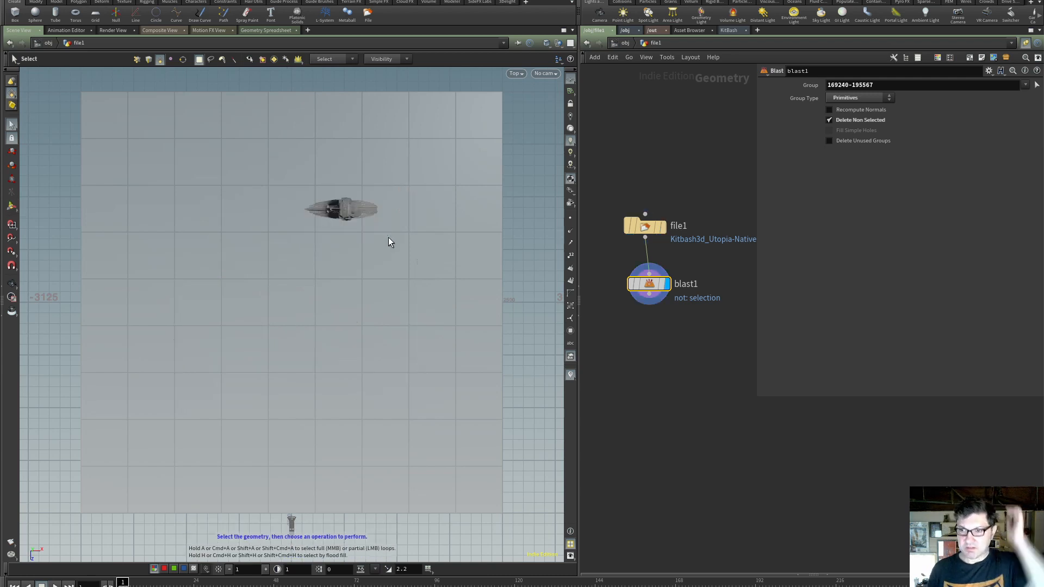
# Rename the Blast node as building_1
pyautogui.click(690, 285)
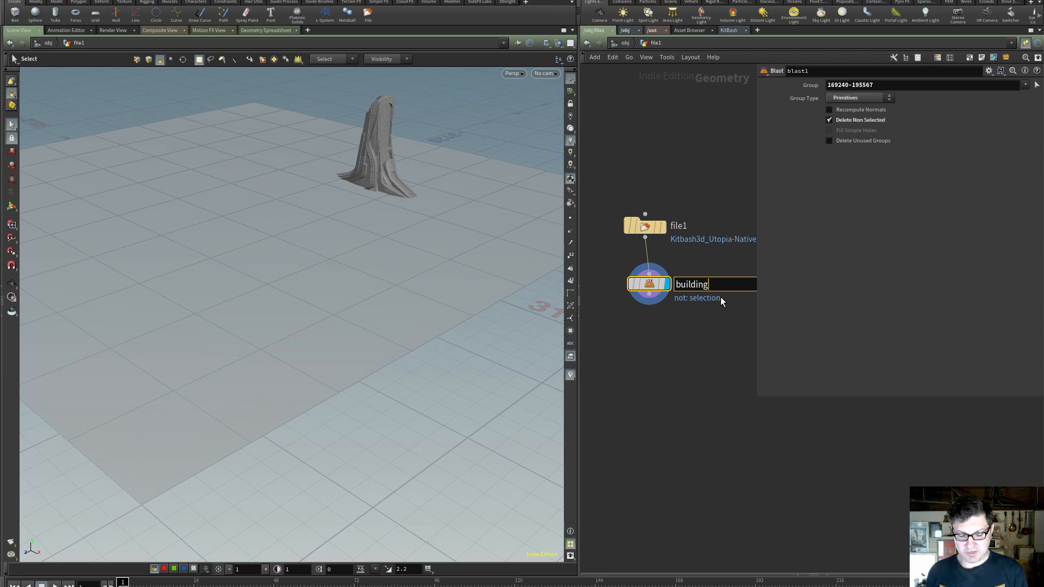
pyautogui.press('Return')
pyautogui.press('Escape')
pyautogui.moveTo(357, 184); pyautogui.dragTo(385, 186)
pyautogui.press('Escape')
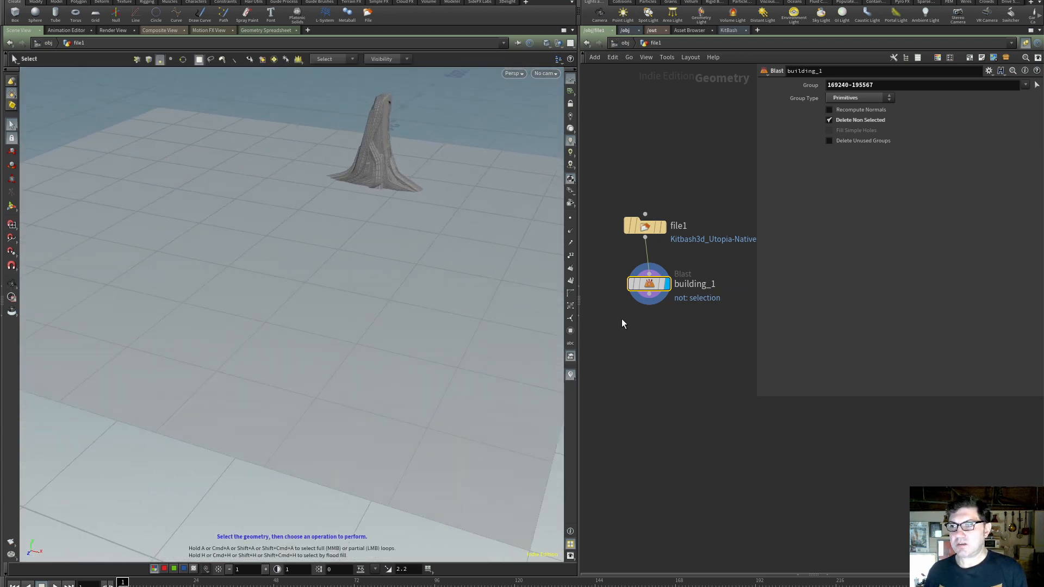
# Add a Transform node below building_1, display its output and rotate the building about 57° around Y
pyautogui.keyDown('alt'); pyautogui.scroll(2, 375, 193); pyautogui.keyUp('alt')
pyautogui.keyDown('alt'); pyautogui.moveTo(385, 146); pyautogui.dragTo(336, 299, button='middle'); pyautogui.keyUp('alt')
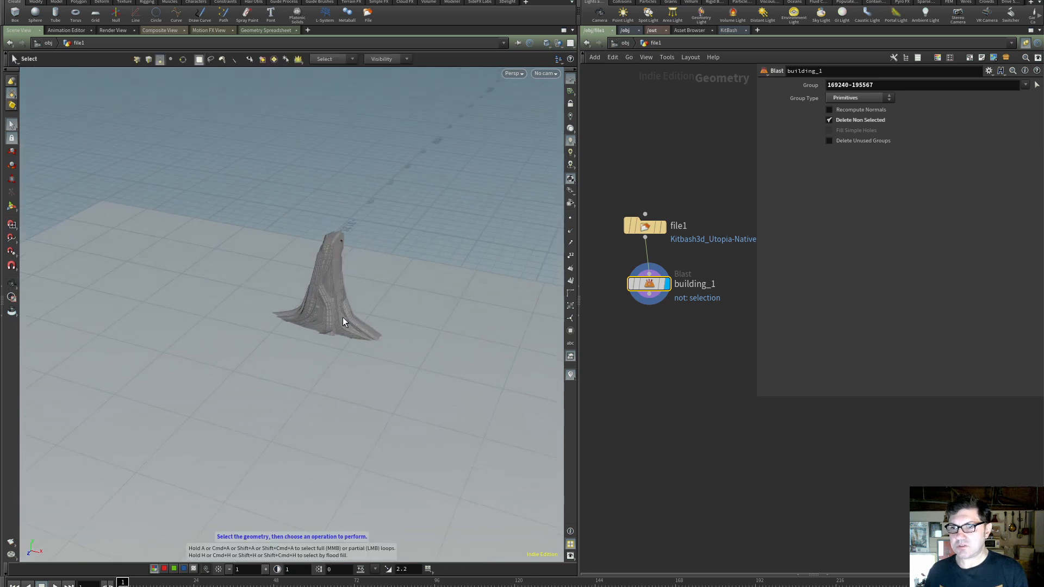
pyautogui.press('Escape')
pyautogui.moveTo(343, 322); pyautogui.dragTo(274, 302)
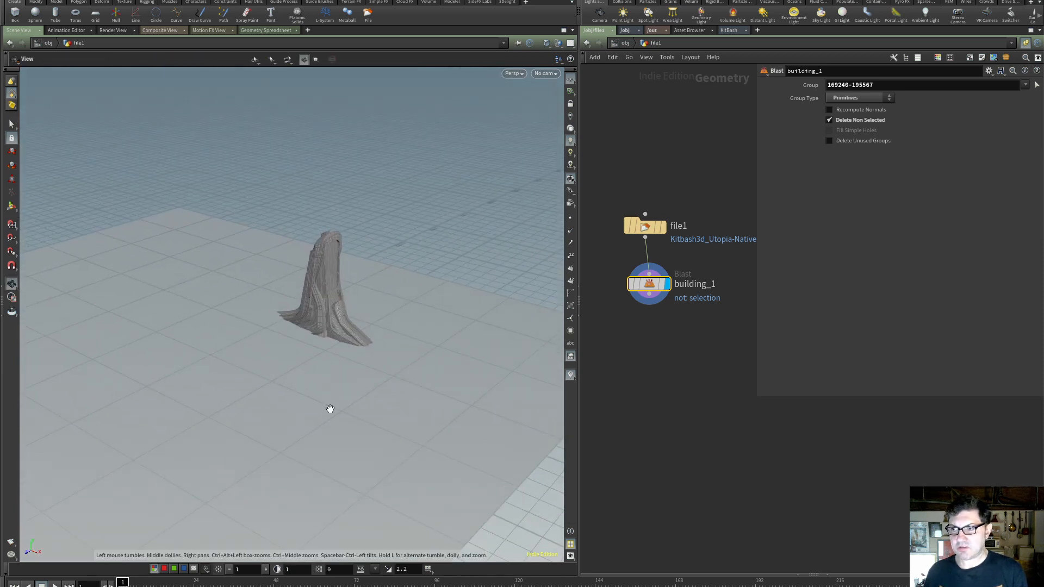
pyautogui.keyDown('alt'); pyautogui.scroll(-4, 330, 408); pyautogui.keyUp('alt')
pyautogui.moveTo(649, 294); pyautogui.dragTo(653, 342)
pyautogui.write('transform')
pyautogui.press('Return')
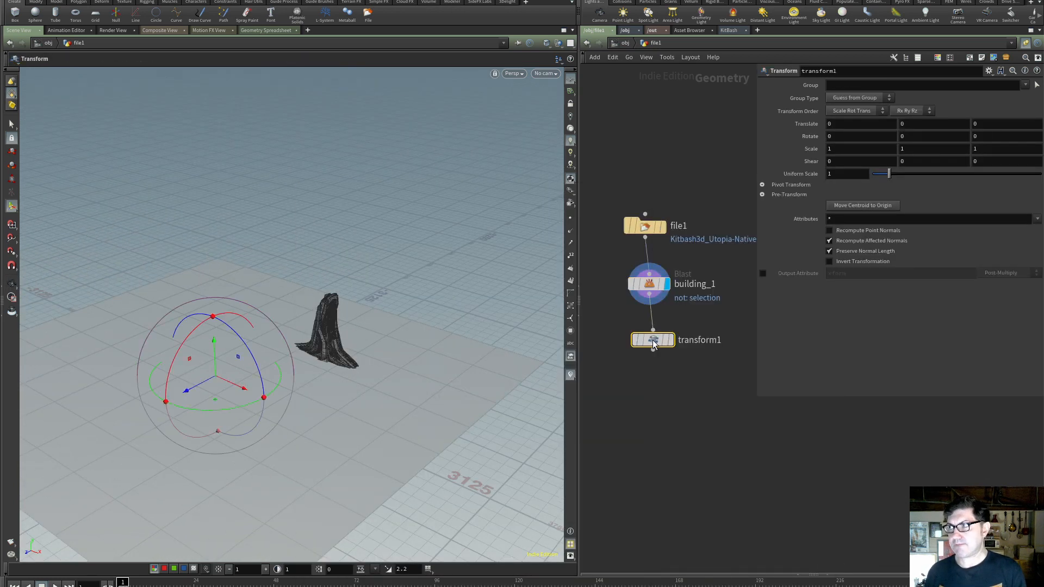
pyautogui.click(671, 340)
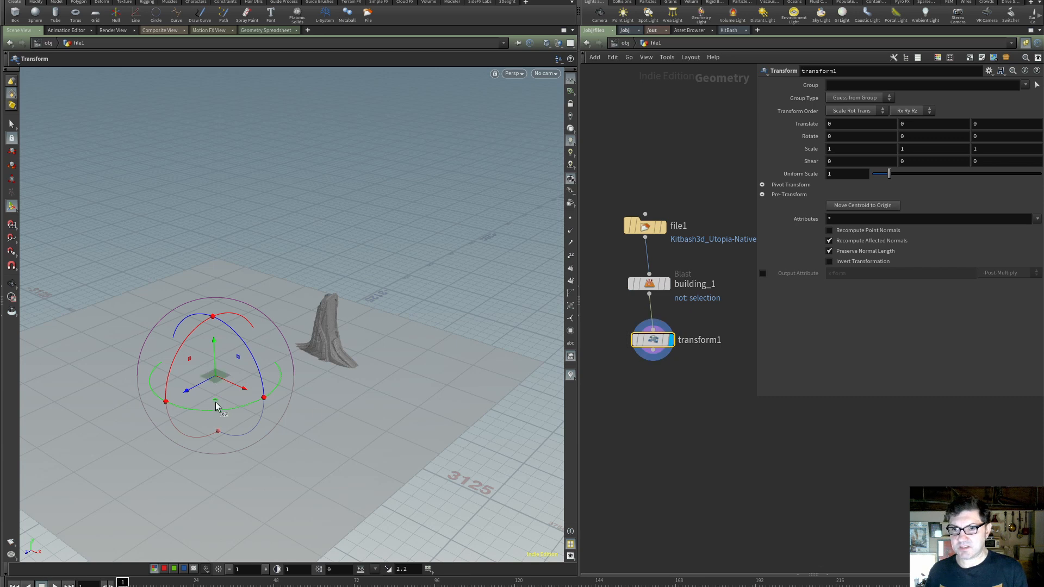
pyautogui.moveTo(218, 413); pyautogui.dragTo(235, 387)
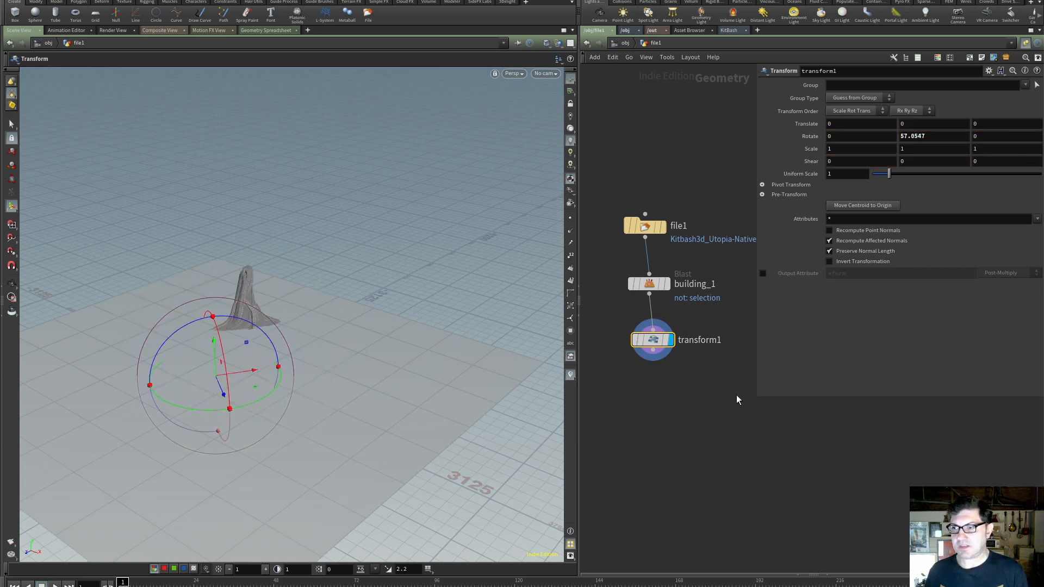
# Replace the Transform node below building_1 with a Match Size node, set Justify Y to Min and display its output
pyautogui.hotkey('ctrl', 'z')
pyautogui.press('Delete')
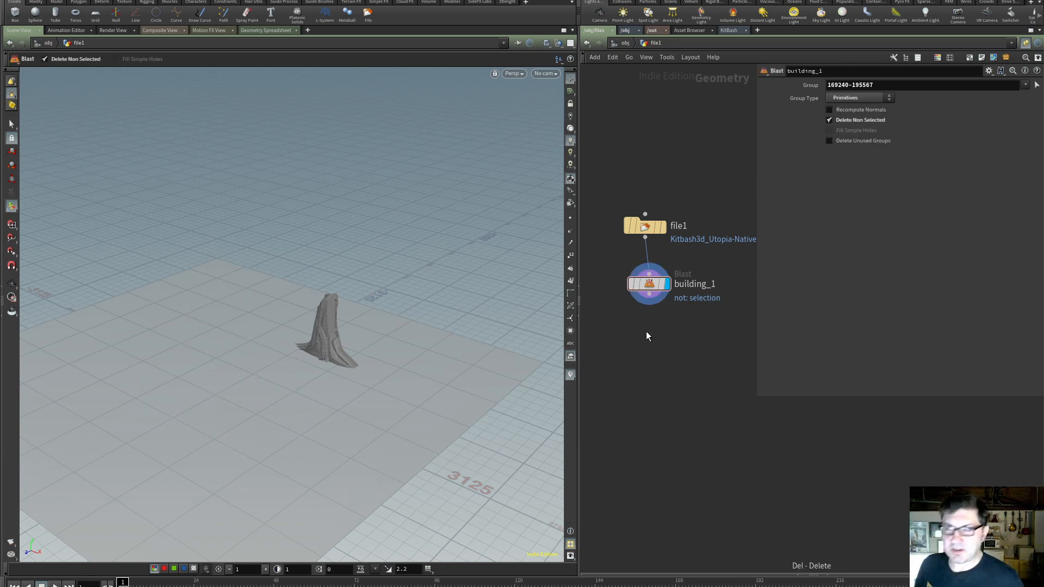
pyautogui.click(650, 296)
pyautogui.press('Tab')
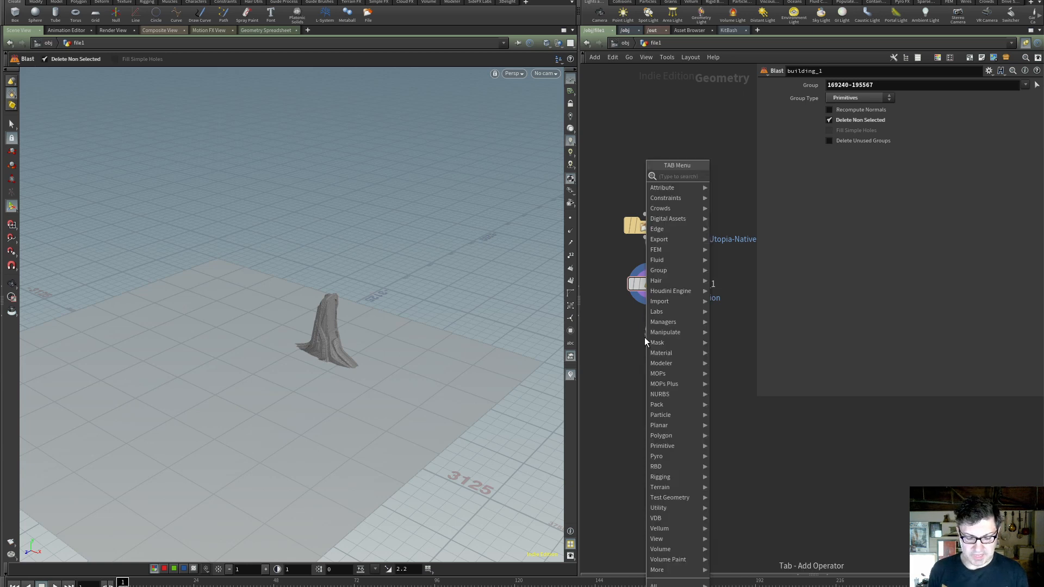
pyautogui.write('axi')
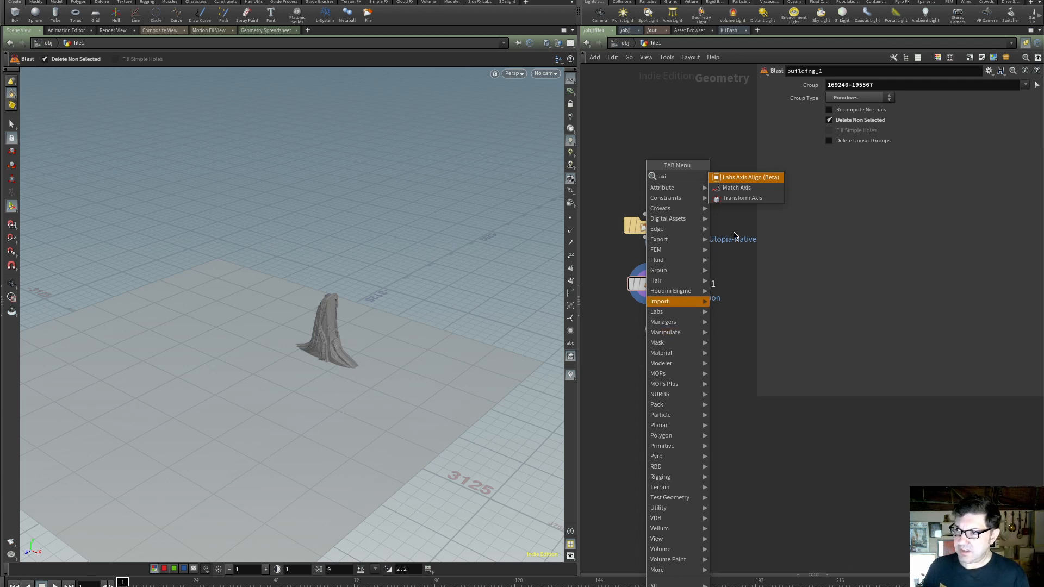
pyautogui.click(756, 178)
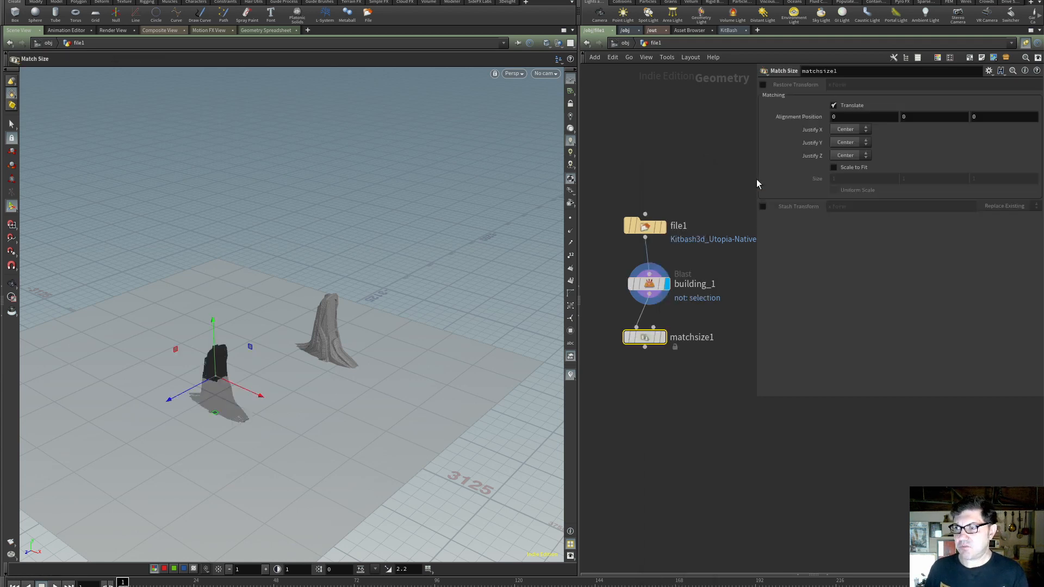
pyautogui.click(665, 339)
pyautogui.moveTo(644, 336)
pyautogui.mouseDown()
pyautogui.moveTo(657, 334)
pyautogui.moveTo(648, 325)
pyautogui.mouseUp()
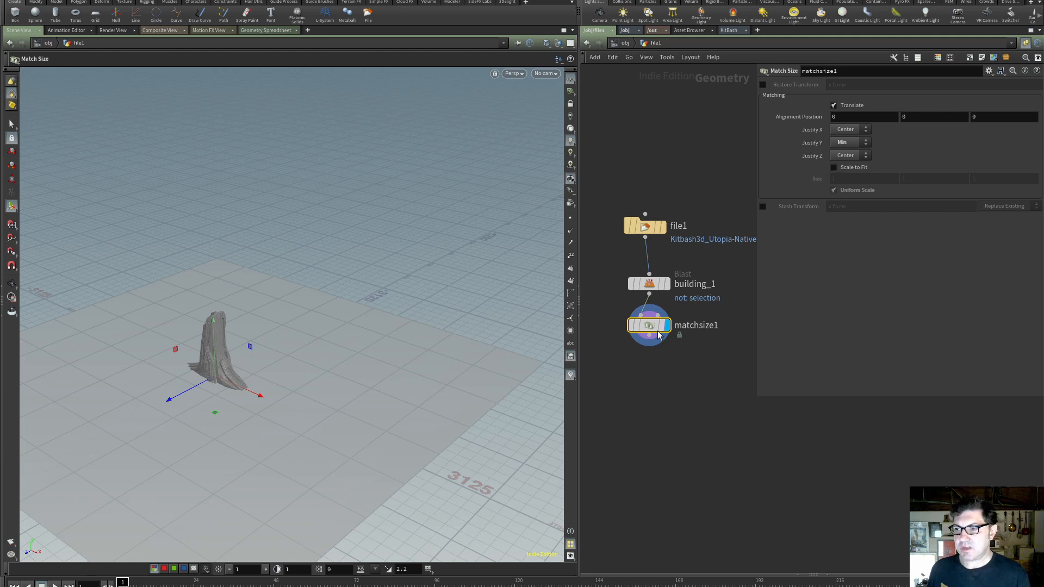
# Add a Null node named OUT_building_1 below the Match Size node and display its output
pyautogui.press('Escape')
pyautogui.moveTo(472, 378); pyautogui.dragTo(229, 326)
pyautogui.scroll(5, 174, 370)
pyautogui.press('Return')
pyautogui.press('Escape')
pyautogui.press('Return')
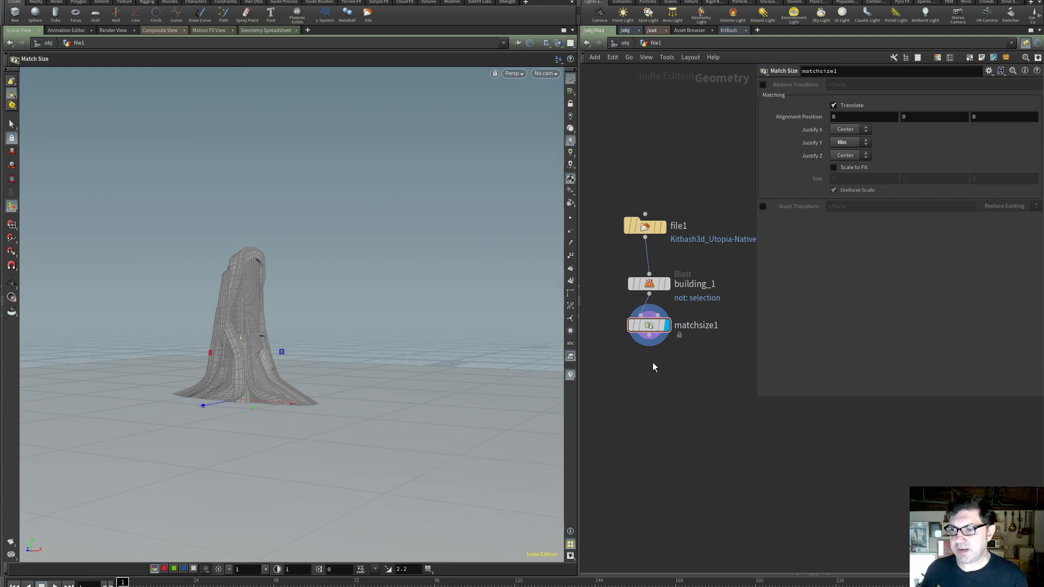
pyautogui.click(649, 335)
pyautogui.press('Tab')
pyautogui.write('nu')
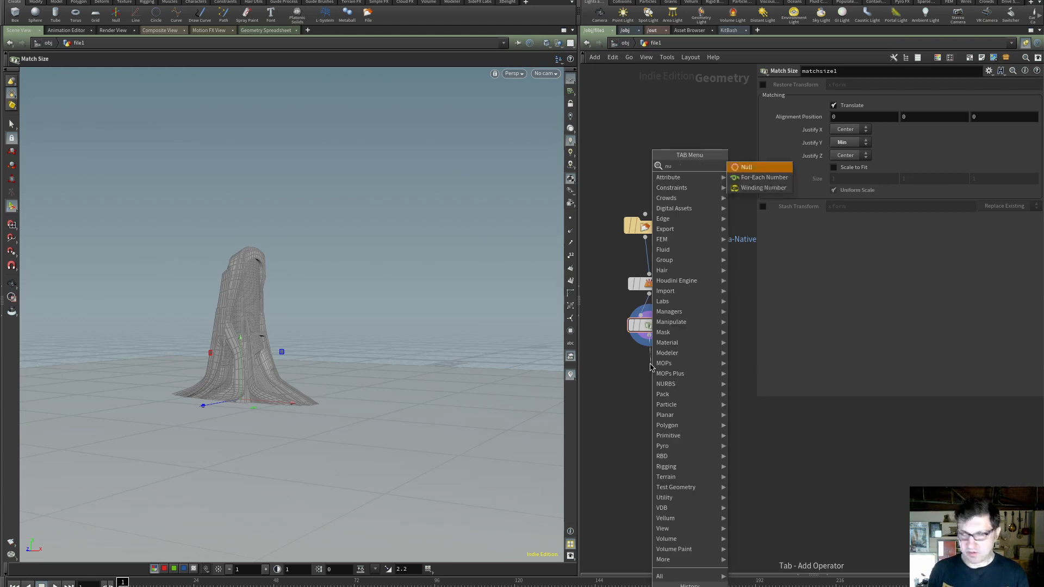
pyautogui.press('Return')
pyautogui.click(677, 372)
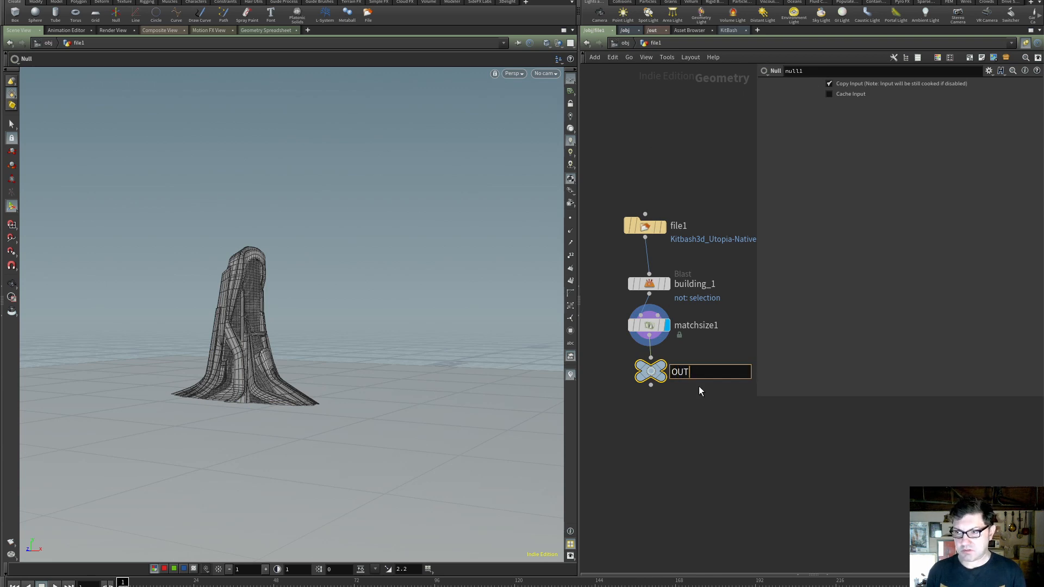
pyautogui.write('OUT_building')
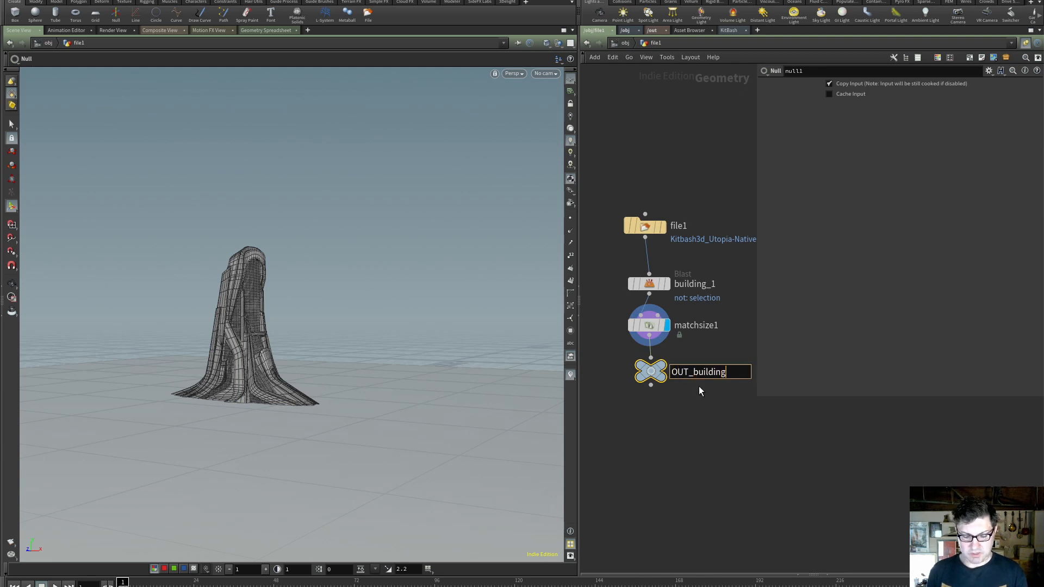
pyautogui.write('_1')
pyautogui.press('Return')
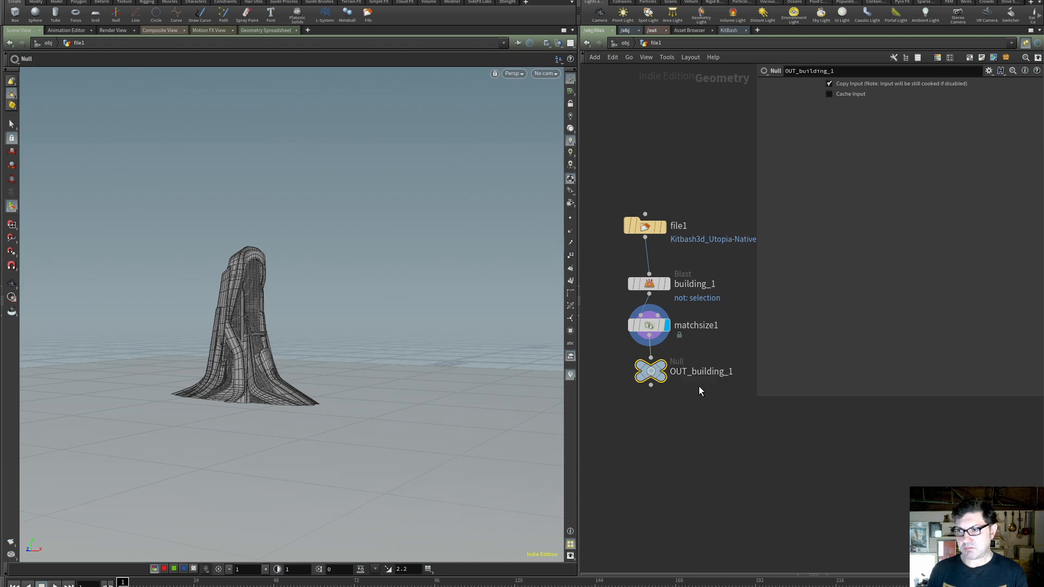
pyautogui.click(669, 372)
pyautogui.keyDown('alt'); pyautogui.moveTo(317, 393); pyautogui.dragTo(321, 426); pyautogui.keyUp('alt')
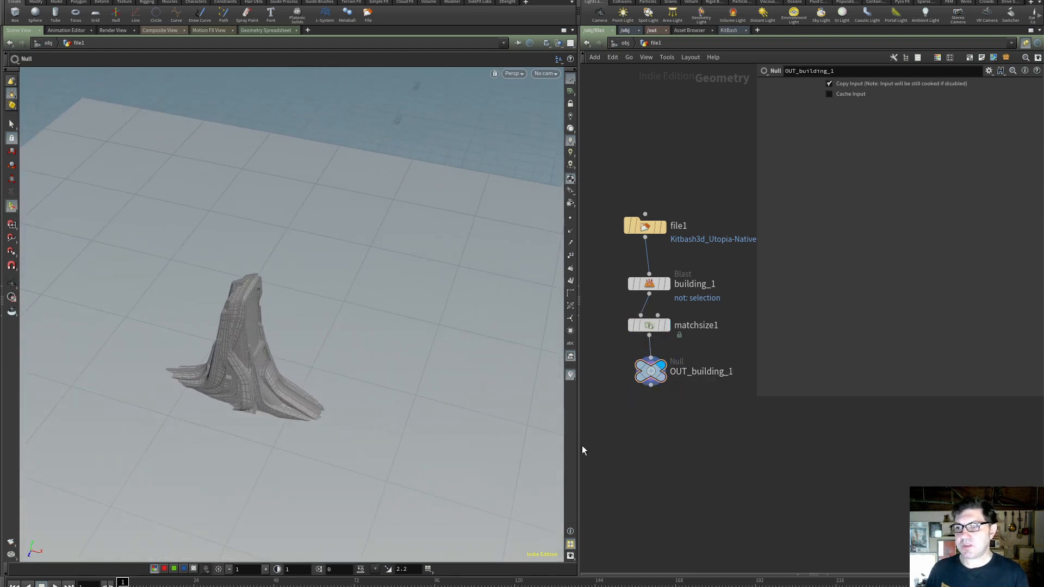
# Add a second Blast node branching from file1 beside the building_1 chain, display it and enable Delete Non Selected
pyautogui.moveTo(579, 437); pyautogui.dragTo(447, 435)
pyautogui.moveTo(535, 275); pyautogui.dragTo(492, 358)
pyautogui.click(627, 312)
pyautogui.moveTo(581, 227); pyautogui.dragTo(610, 250)
pyautogui.write('blast')
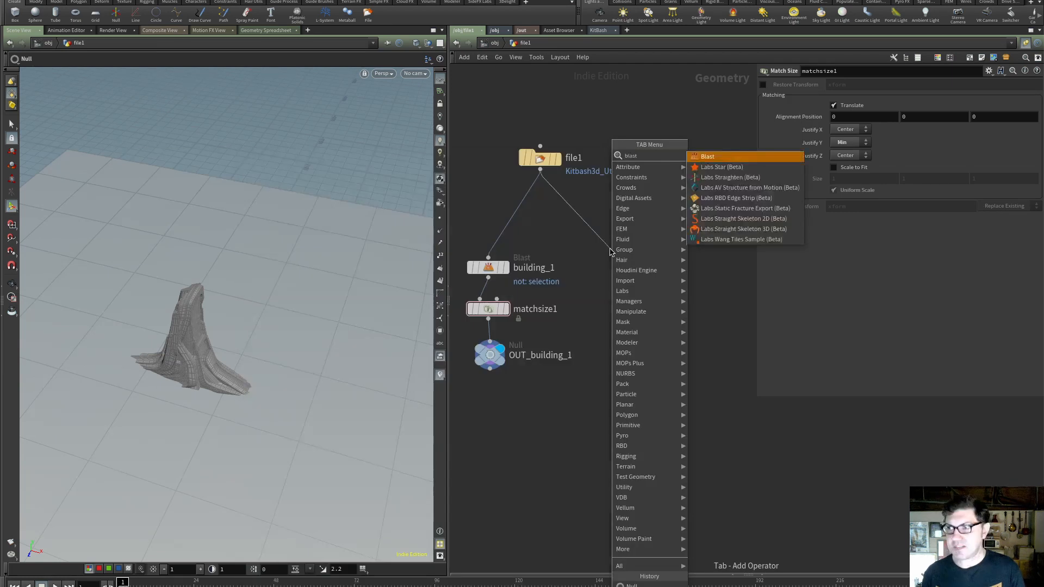
pyautogui.press('Return')
pyautogui.click(630, 228)
pyautogui.click(829, 121)
# Isolate the fork-based building at the left end of the back row in the new Blast node, primitives 0-60599
pyautogui.keyDown('alt'); pyautogui.moveTo(202, 305); pyautogui.dragTo(274, 275); pyautogui.keyUp('alt')
pyautogui.keyDown('alt'); pyautogui.moveTo(165, 286); pyautogui.dragTo(252, 308, button='right'); pyautogui.keyUp('alt')
pyautogui.moveTo(252, 308)
pyautogui.keyDown('alt'); pyautogui.mouseDown()
pyautogui.moveTo(302, 267)
pyautogui.moveTo(251, 305)
pyautogui.mouseUp(); pyautogui.keyUp('alt')
pyautogui.hotkey('space', '3')
pyautogui.hotkey('space', '2')
pyautogui.press('s')
pyautogui.scroll(3, 140, 233)
pyautogui.click(1037, 85)
pyautogui.moveTo(112, 210); pyautogui.dragTo(161, 248)
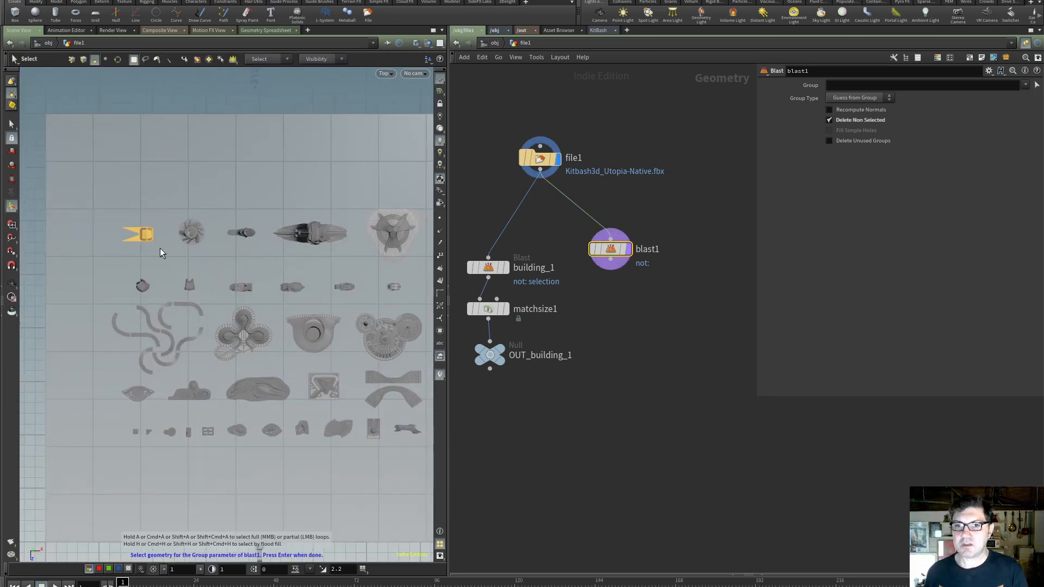
pyautogui.press('Return')
# Duplicate the Blast node and isolate the round spiral tower, second from the left in the back row
pyautogui.moveTo(611, 249); pyautogui.dragTo(618, 268)
pyautogui.keyDown('alt'); pyautogui.moveTo(617, 268); pyautogui.dragTo(724, 269); pyautogui.keyUp('alt')
pyautogui.click(1038, 85)
pyautogui.moveTo(166, 209); pyautogui.dragTo(218, 256)
pyautogui.press('Return')
pyautogui.moveTo(669, 326); pyautogui.dragTo(477, 306, button='middle')
pyautogui.keyDown('alt'); pyautogui.moveTo(531, 248); pyautogui.dragTo(643, 248); pyautogui.keyUp('alt')
pyautogui.click(1037, 87)
pyautogui.moveTo(219, 215); pyautogui.dragTo(266, 261)
pyautogui.press('Return')
pyautogui.keyDown('alt'); pyautogui.moveTo(642, 249); pyautogui.dragTo(726, 243); pyautogui.keyUp('alt')
pyautogui.press('Return')
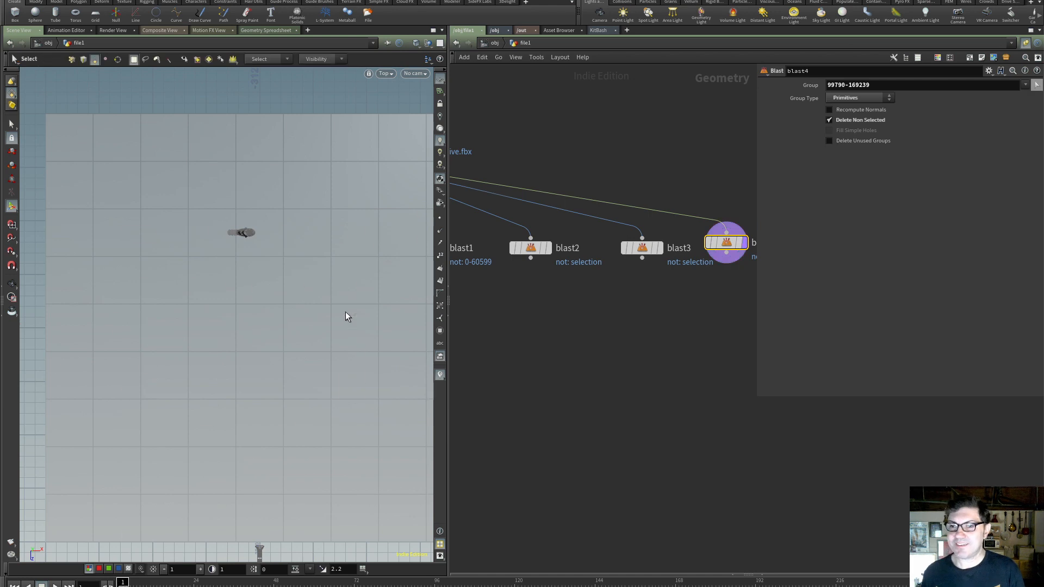
pyautogui.moveTo(278, 212); pyautogui.dragTo(360, 285)
pyautogui.press('Return')
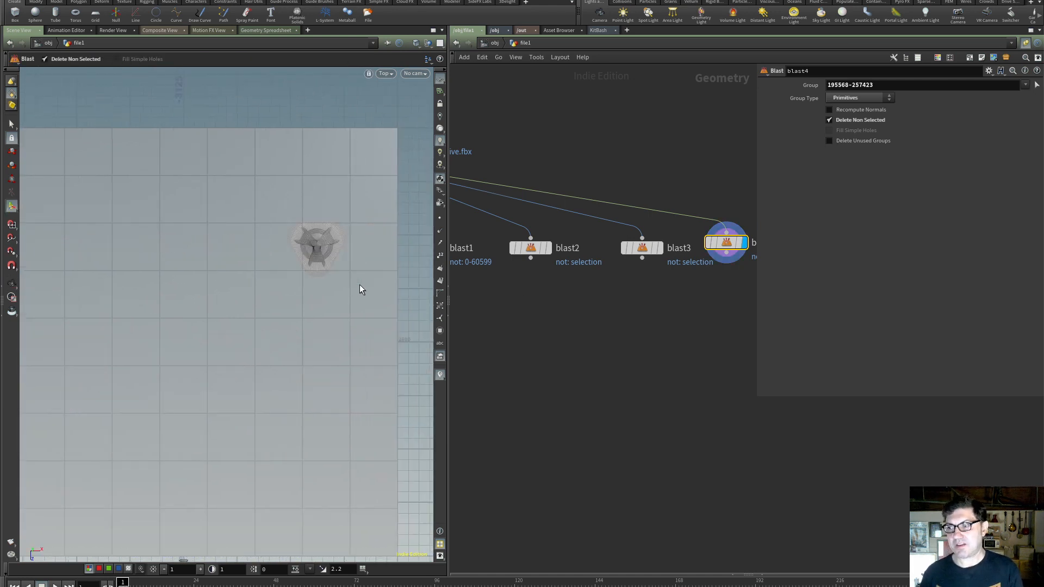
# Duplicate the Blast node twice, isolating the first and second towers from the left in the second row separately
pyautogui.moveTo(716, 305); pyautogui.dragTo(552, 304, button='middle')
pyautogui.keyDown('alt'); pyautogui.moveTo(562, 239); pyautogui.dragTo(688, 239); pyautogui.keyUp('alt')
pyautogui.click(1037, 85)
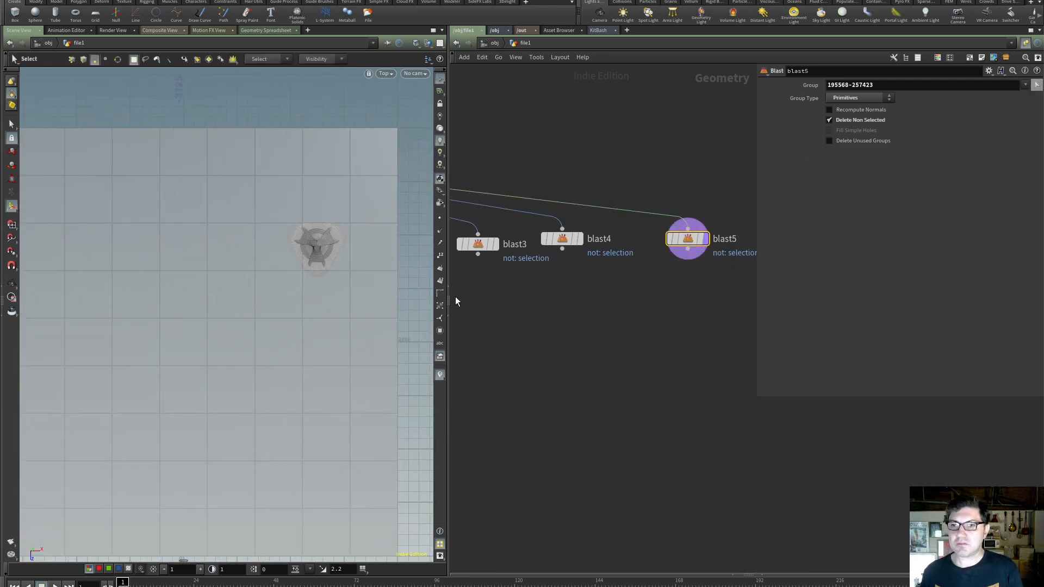
pyautogui.moveTo(50, 281); pyautogui.dragTo(82, 311)
pyautogui.press('Return')
pyautogui.keyDown('alt'); pyautogui.moveTo(688, 239); pyautogui.dragTo(729, 238); pyautogui.keyUp('alt')
pyautogui.click(1037, 85)
pyautogui.moveTo(94, 273); pyautogui.dragTo(129, 310)
pyautogui.press('Return')
# Make two more copies of the Blast node, isolating the third and fourth towers of the second row separately
pyautogui.moveTo(729, 283); pyautogui.dragTo(527, 282, button='middle')
pyautogui.keyDown('alt'); pyautogui.moveTo(528, 238); pyautogui.dragTo(614, 237); pyautogui.keyUp('alt')
pyautogui.click(1037, 85)
pyautogui.moveTo(143, 281); pyautogui.dragTo(194, 312)
pyautogui.press('Return')
pyautogui.keyDown('alt'); pyautogui.moveTo(612, 238); pyautogui.dragTo(703, 237); pyautogui.keyUp('alt')
pyautogui.moveTo(707, 239); pyautogui.dragTo(562, 254, button='middle')
pyautogui.click(1037, 85)
pyautogui.moveTo(200, 288); pyautogui.dragTo(231, 313)
pyautogui.press('Return')
pyautogui.keyDown('alt'); pyautogui.moveTo(558, 252); pyautogui.dragTo(660, 252); pyautogui.keyUp('alt')
pyautogui.click(1037, 85)
pyautogui.moveTo(257, 286); pyautogui.dragTo(291, 313)
pyautogui.press('Return')
pyautogui.keyDown('alt'); pyautogui.moveTo(660, 253); pyautogui.dragTo(749, 252); pyautogui.keyUp('alt')
pyautogui.keyDown('alt'); pyautogui.moveTo(671, 314); pyautogui.dragTo(454, 327, button='middle'); pyautogui.keyUp('alt')
pyautogui.click(1037, 85)
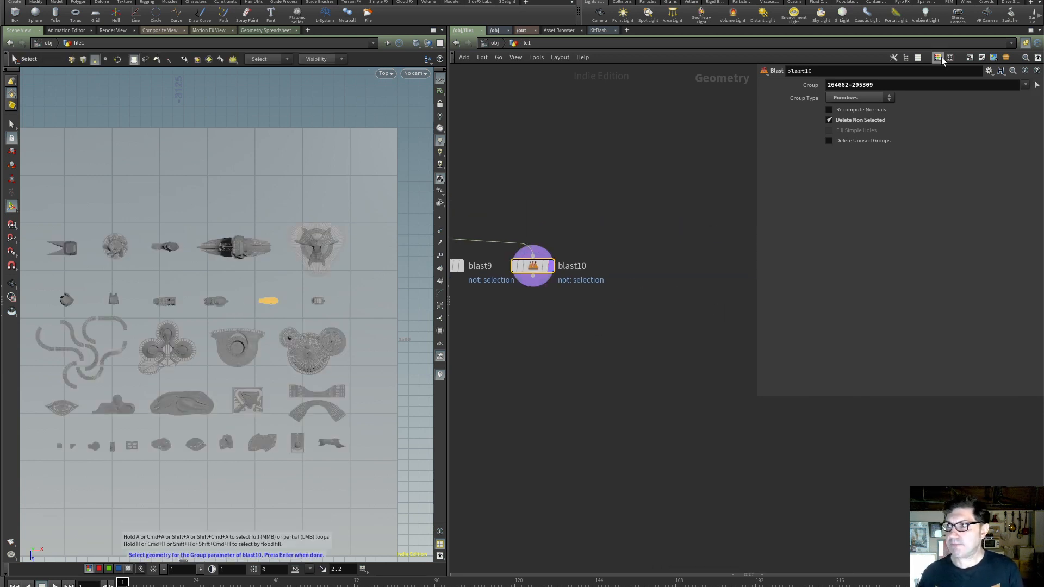
pyautogui.press('Return')
pyautogui.keyDown('alt'); pyautogui.moveTo(533, 265); pyautogui.dragTo(641, 266); pyautogui.keyUp('alt')
pyautogui.click(1037, 84)
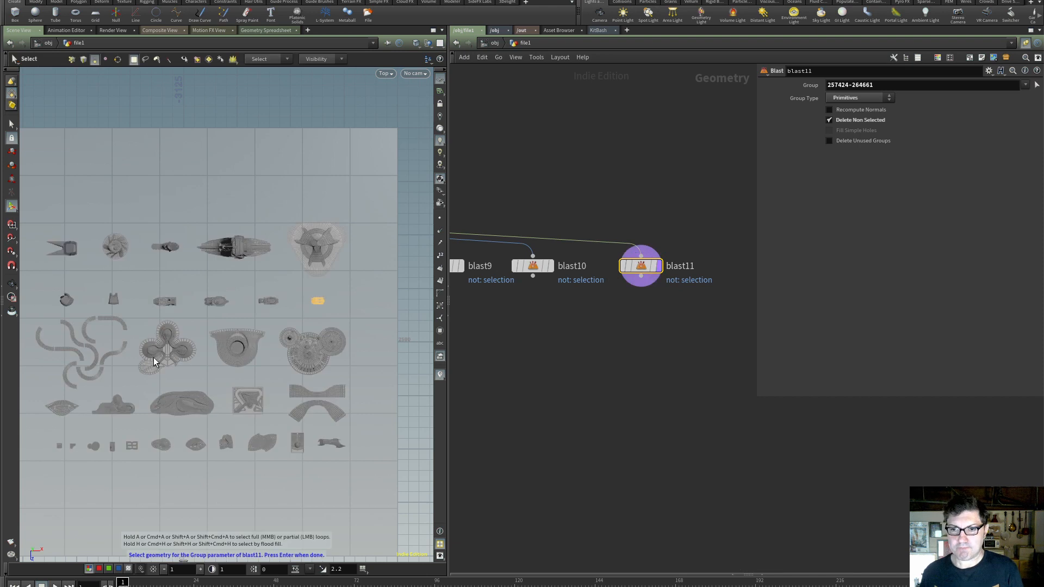
pyautogui.moveTo(135, 319); pyautogui.dragTo(204, 382)
pyautogui.press('Return')
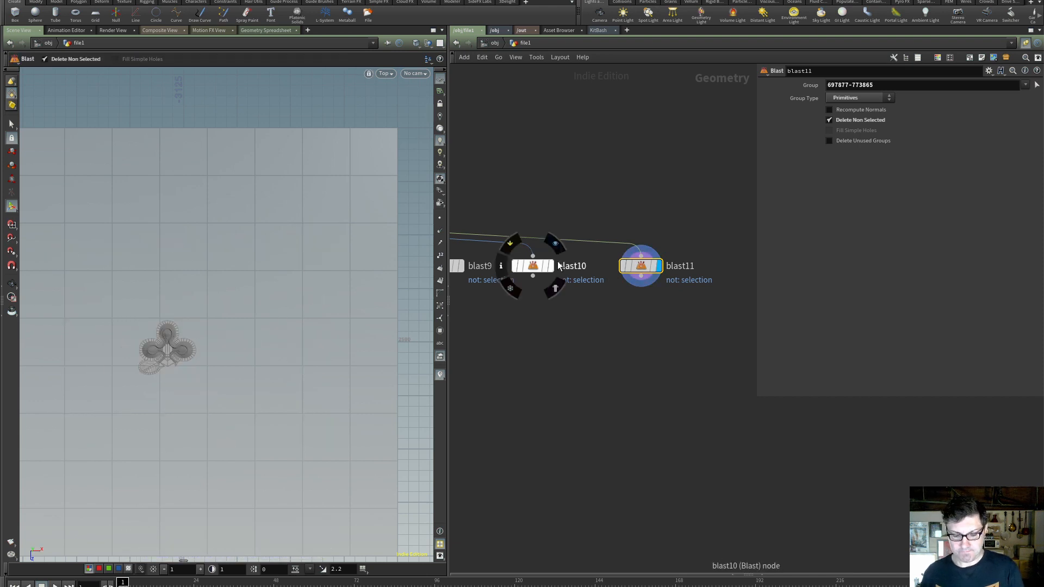
pyautogui.press('space')
pyautogui.hotkey('space', '1')
pyautogui.keyDown('alt'); pyautogui.moveTo(641, 266); pyautogui.dragTo(741, 266); pyautogui.keyUp('alt')
pyautogui.moveTo(277, 413); pyautogui.dragTo(294, 307)
pyautogui.moveTo(680, 321); pyautogui.dragTo(509, 324, button='middle')
pyautogui.click(1037, 85)
pyautogui.press('space')
pyautogui.moveTo(297, 355); pyautogui.dragTo(299, 373)
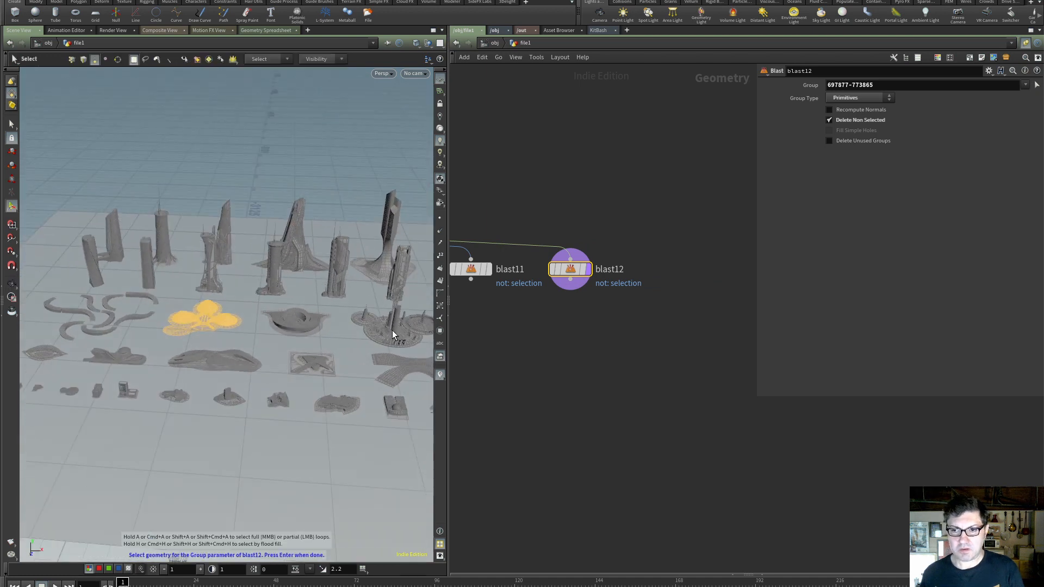
pyautogui.moveTo(212, 372); pyautogui.dragTo(59, 349, button='right')
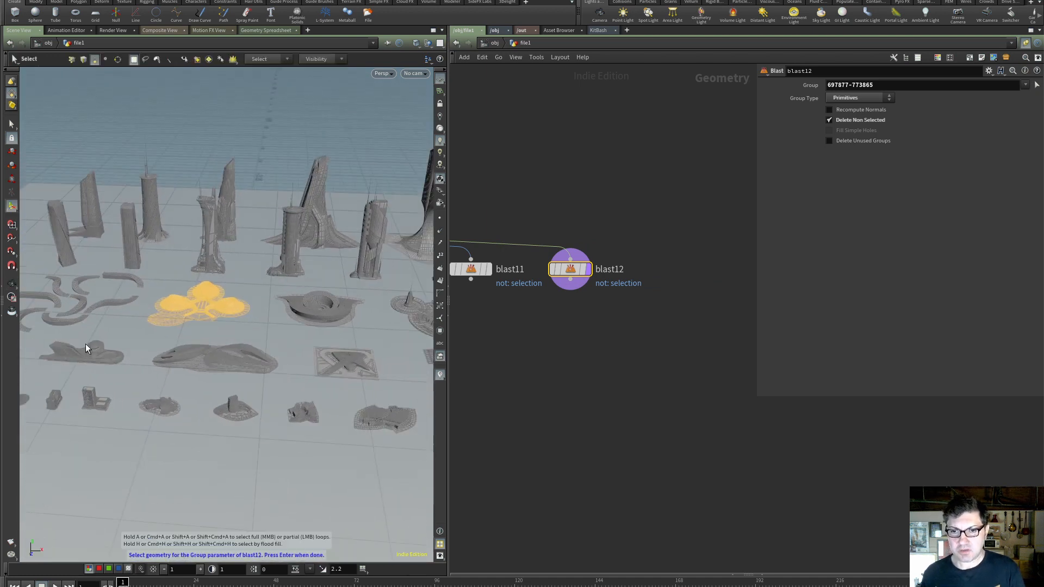
pyautogui.hotkey('space', '2')
pyautogui.moveTo(275, 315); pyautogui.dragTo(357, 381)
pyautogui.press('Return')
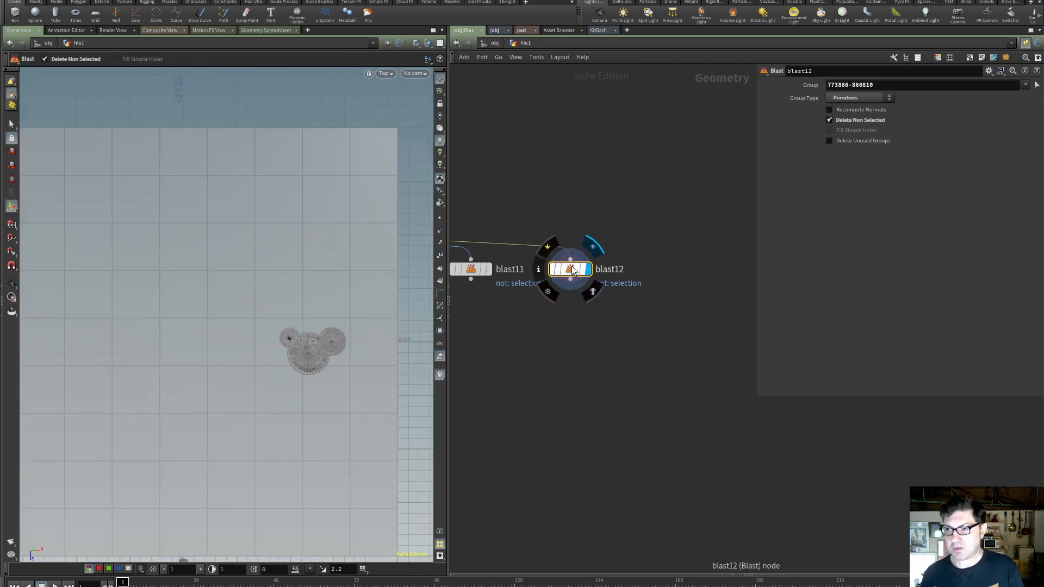
# Duplicate the last Blast node once more and centre file1 above the row of building branches
pyautogui.keyDown('alt'); pyautogui.moveTo(571, 269); pyautogui.dragTo(680, 269); pyautogui.keyUp('alt')
pyautogui.press('`')
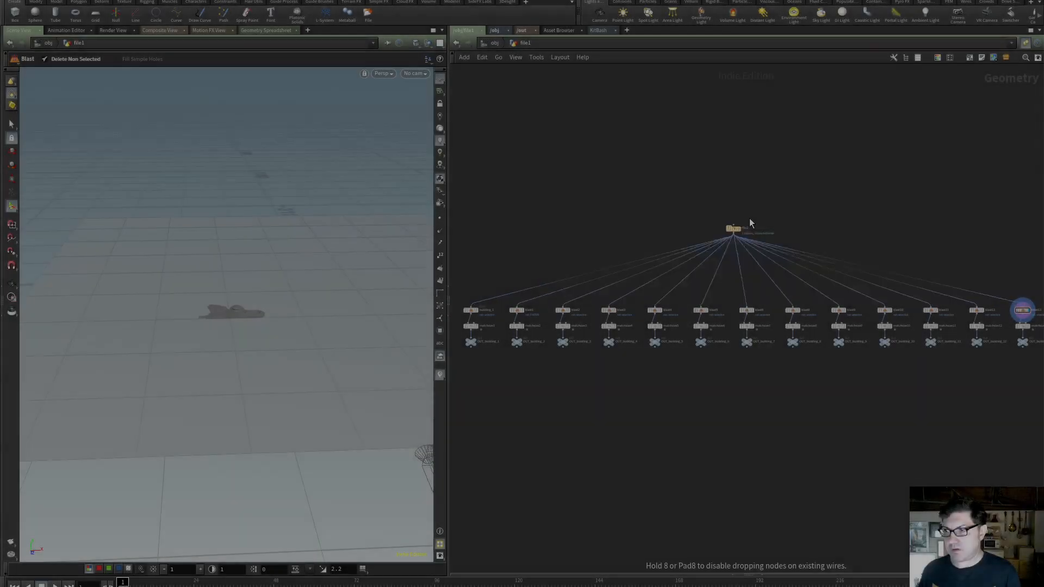
pyautogui.moveTo(749, 218); pyautogui.dragTo(755, 213)
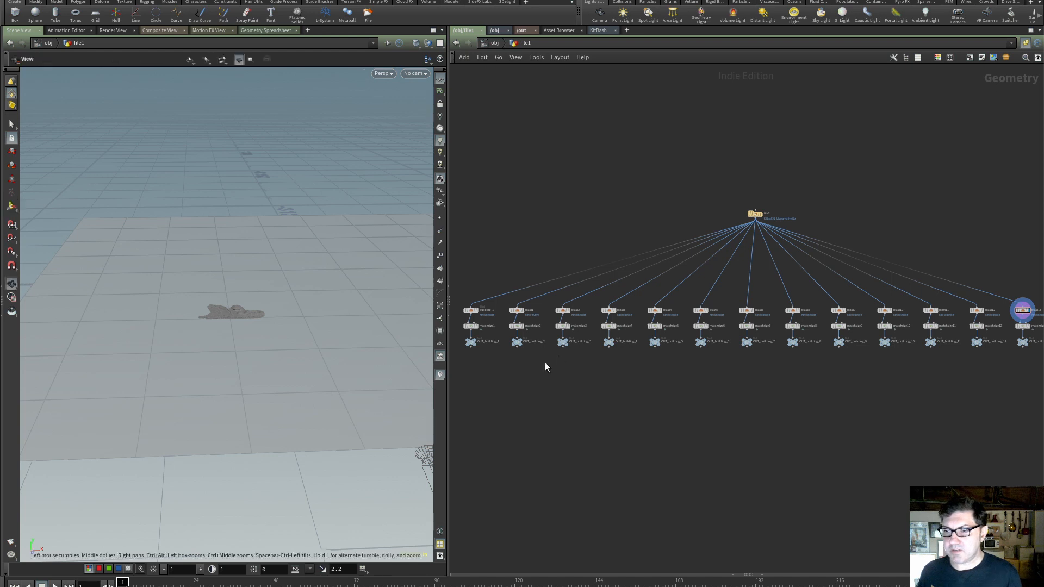
# Display OUT_building_1 and examine the building up close from several angles
pyautogui.scroll(5, 492, 371)
pyautogui.keyDown('alt'); pyautogui.moveTo(546, 348); pyautogui.dragTo(697, 431); pyautogui.keyUp('alt')
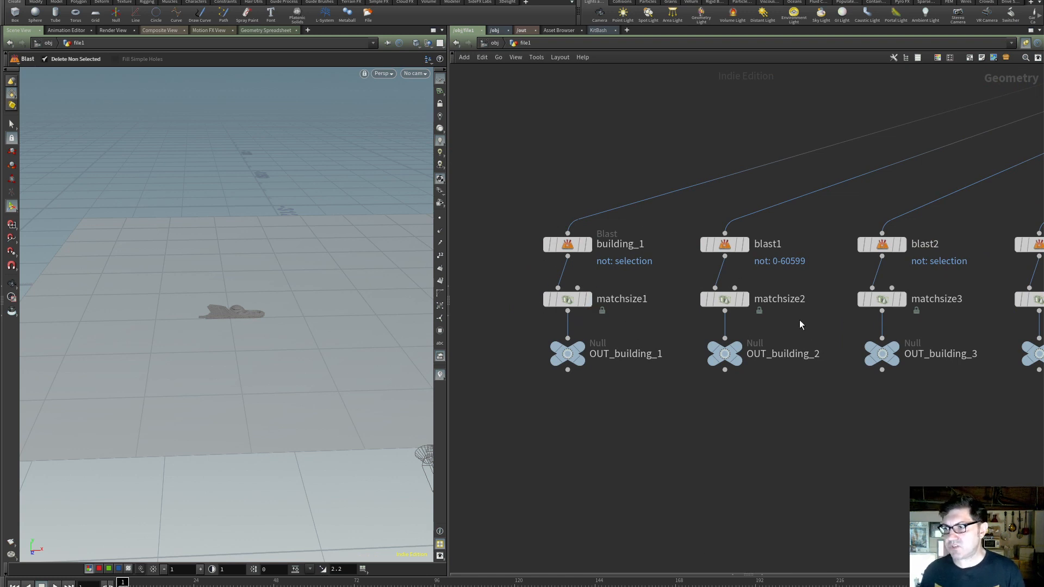
pyautogui.click(580, 347)
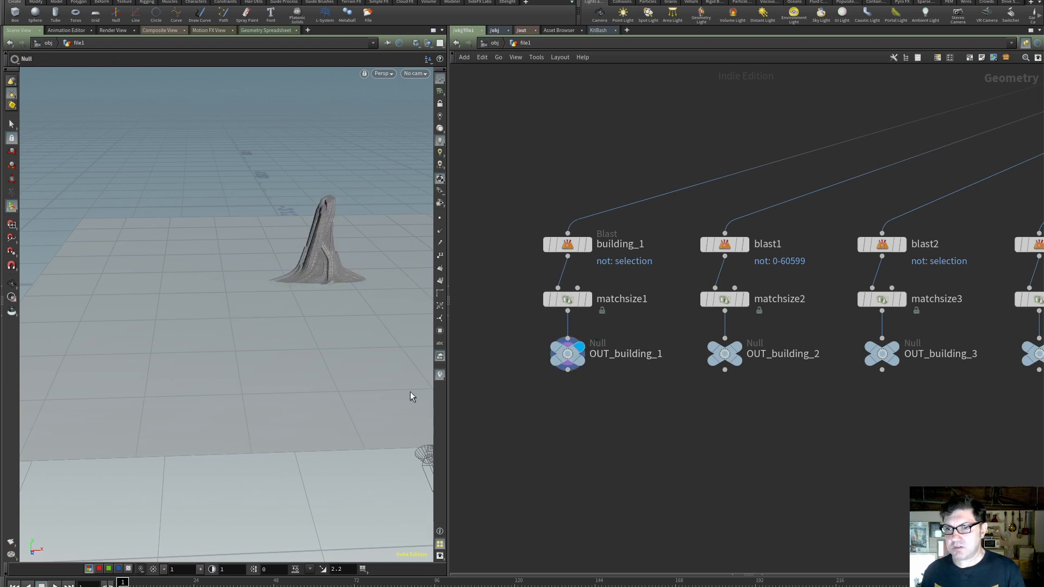
pyautogui.moveTo(321, 308)
pyautogui.mouseDown()
pyautogui.moveTo(319, 317)
pyautogui.moveTo(305, 302)
pyautogui.mouseUp()
pyautogui.scroll(5, 314, 296)
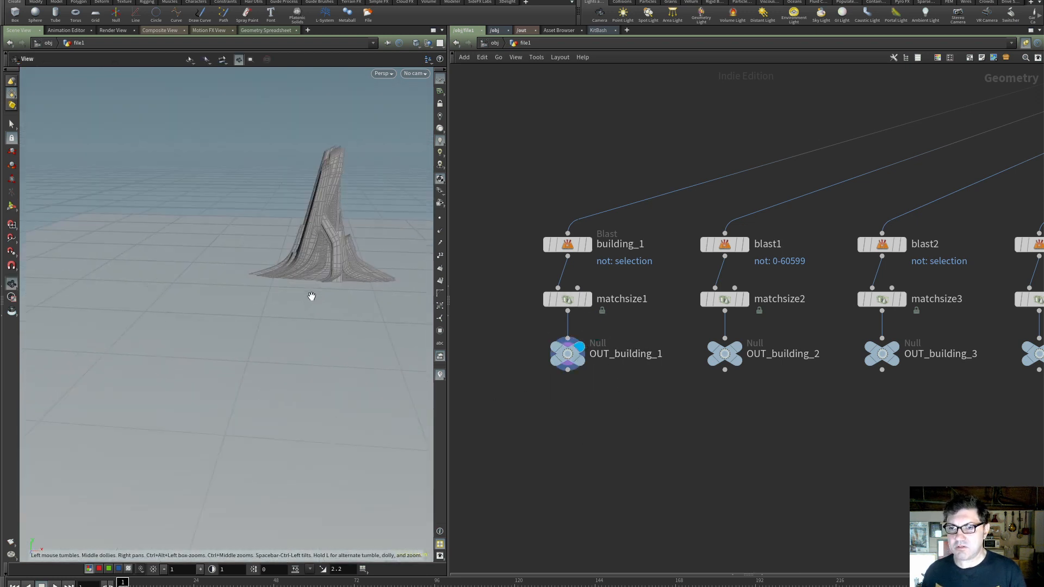
pyautogui.moveTo(338, 258); pyautogui.dragTo(267, 337, button='right')
pyautogui.scroll(4, 268, 338)
pyautogui.moveTo(249, 324); pyautogui.dragTo(258, 327)
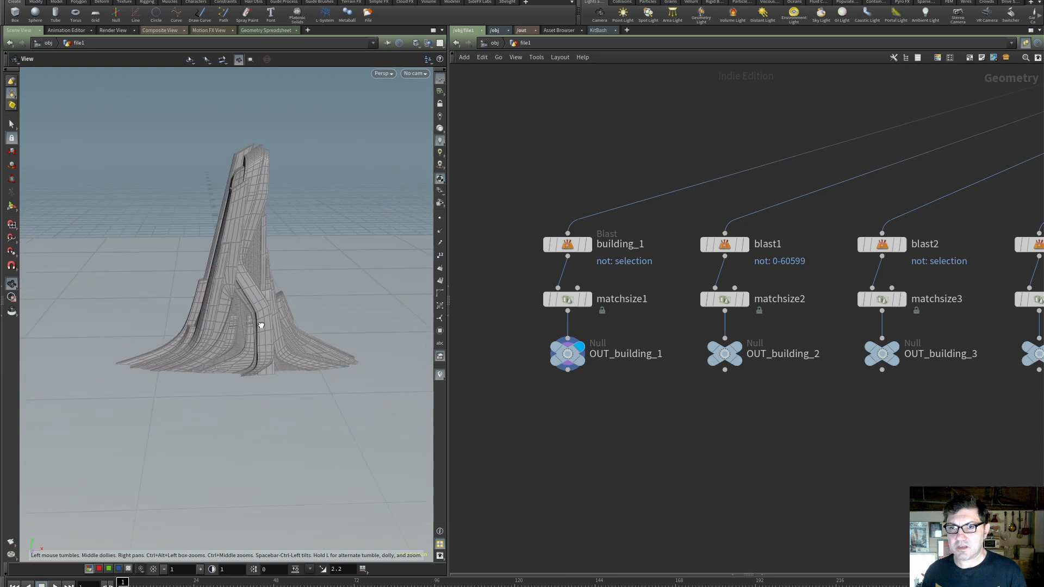
# Display OUT_building_2 through OUT_building_6 one after another to check each isolated building
pyautogui.click(739, 344)
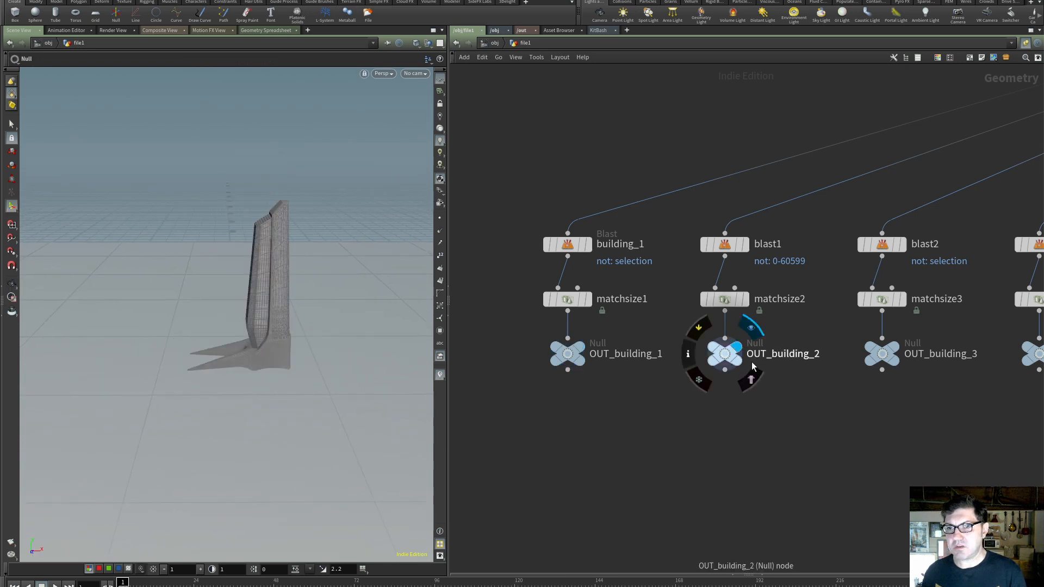
pyautogui.click(894, 347)
pyautogui.moveTo(958, 415); pyautogui.dragTo(711, 413, button='middle')
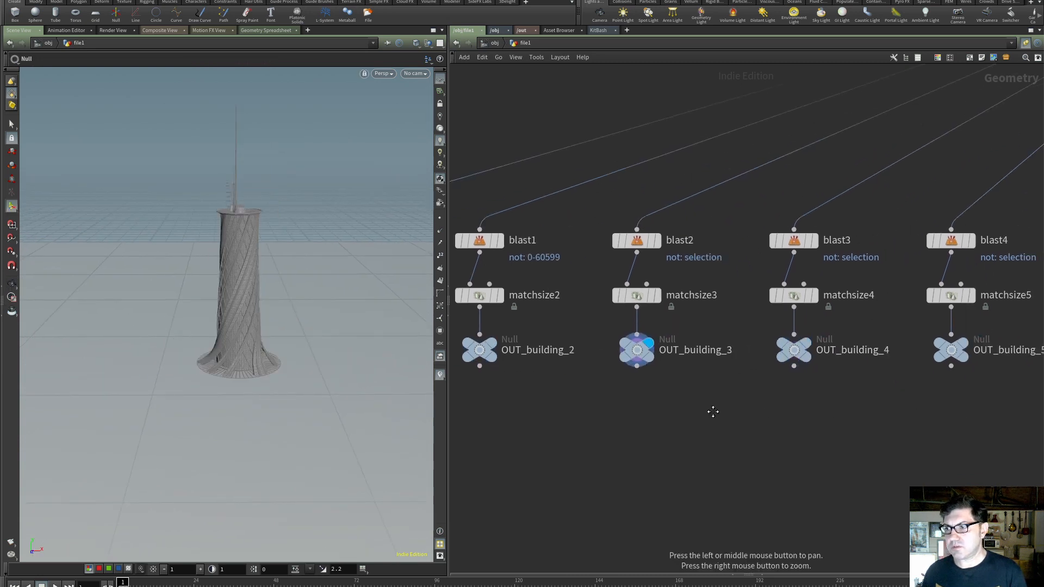
pyautogui.click(820, 325)
pyautogui.moveTo(868, 422); pyautogui.dragTo(679, 450, button='middle')
pyautogui.moveTo(765, 381)
pyautogui.click(781, 354)
pyautogui.moveTo(792, 438); pyautogui.dragTo(573, 449, button='middle')
pyautogui.moveTo(705, 387)
pyautogui.click(719, 363)
# Go through the outputs from OUT_building_7 to OUT_building_10 to check each isolated building
pyautogui.moveTo(813, 447); pyautogui.dragTo(629, 457, button='middle')
pyautogui.moveTo(658, 406)
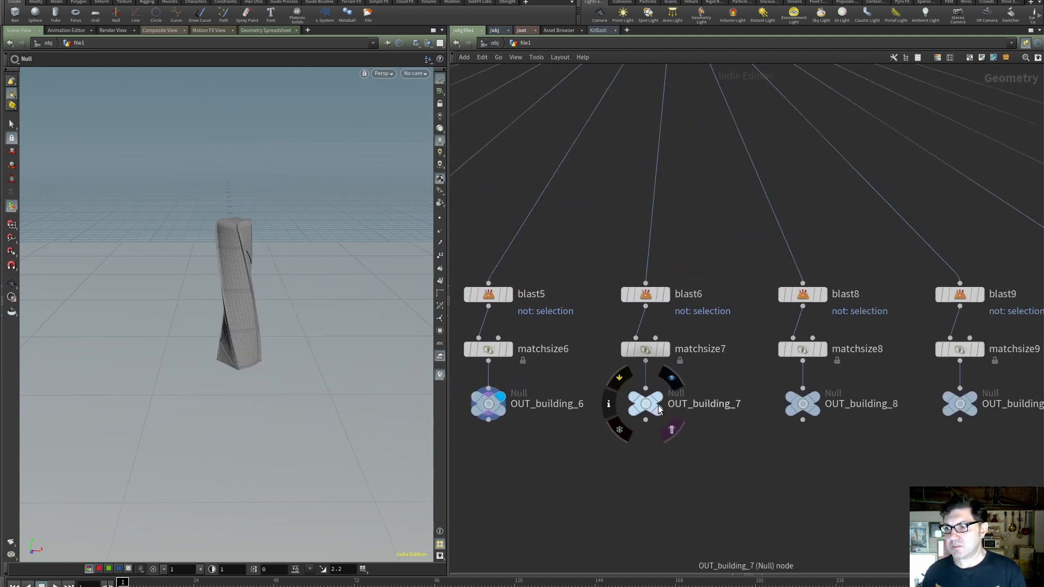
pyautogui.moveTo(779, 473); pyautogui.dragTo(635, 468, button='middle')
pyautogui.click(690, 370)
pyautogui.moveTo(768, 447); pyautogui.dragTo(647, 447, button='middle')
pyautogui.click(687, 406)
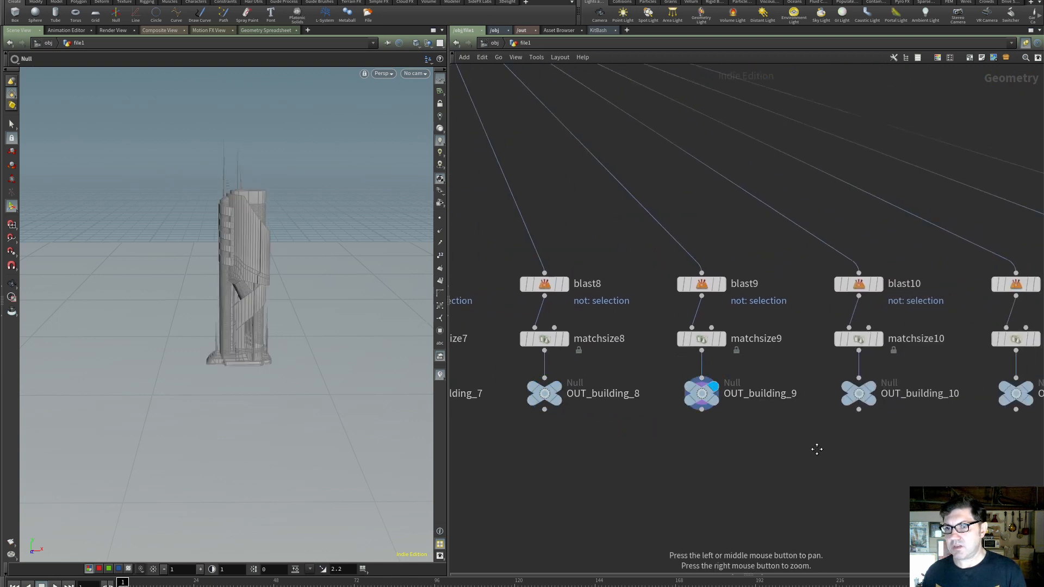
pyautogui.moveTo(816, 447); pyautogui.dragTo(675, 446, button='middle')
pyautogui.moveTo(710, 410)
pyautogui.click(741, 365)
# Display OUT_building_11, OUT_building_12 and OUT_building_13 in turn to check the low platform structures
pyautogui.moveTo(832, 450); pyautogui.dragTo(676, 429, button='middle')
pyautogui.moveTo(706, 388)
pyautogui.click(721, 362)
pyautogui.moveTo(854, 459); pyautogui.dragTo(675, 454, button='middle')
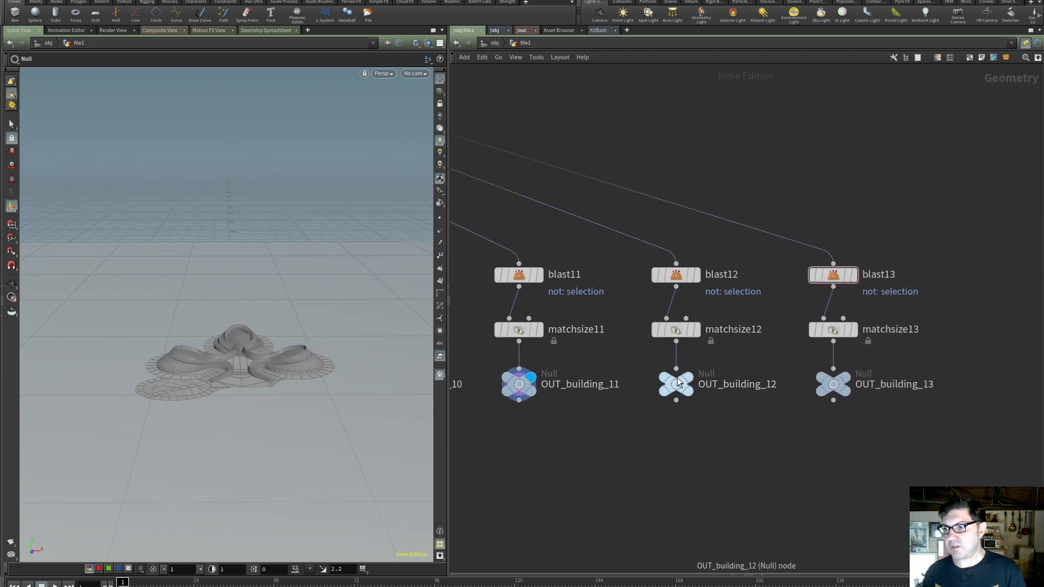
pyautogui.click(703, 358)
pyautogui.moveTo(790, 457); pyautogui.dragTo(715, 464, button='middle')
pyautogui.moveTo(774, 392)
pyautogui.click(786, 365)
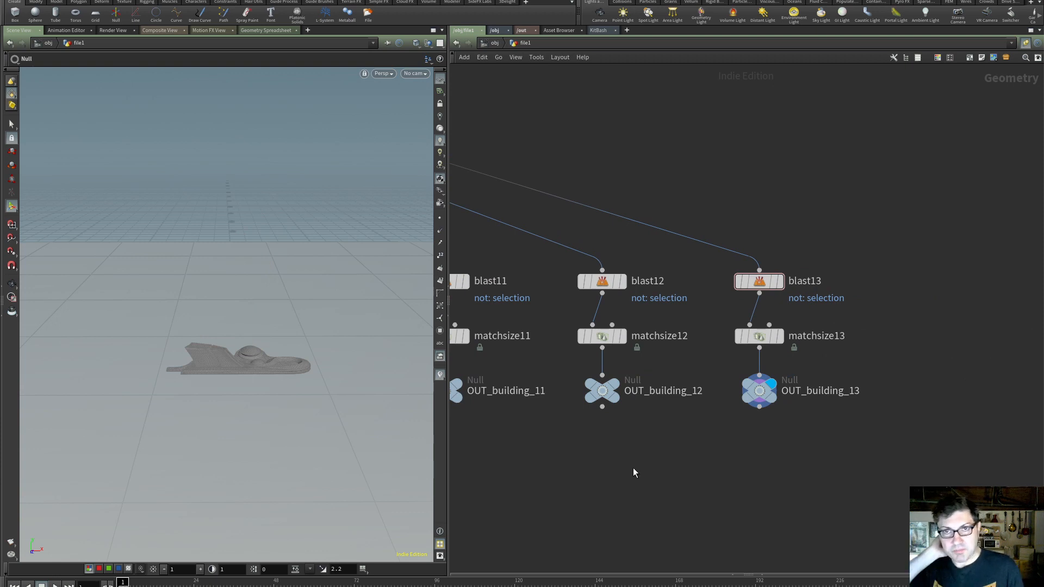
pyautogui.scroll(-5, 562, 490)
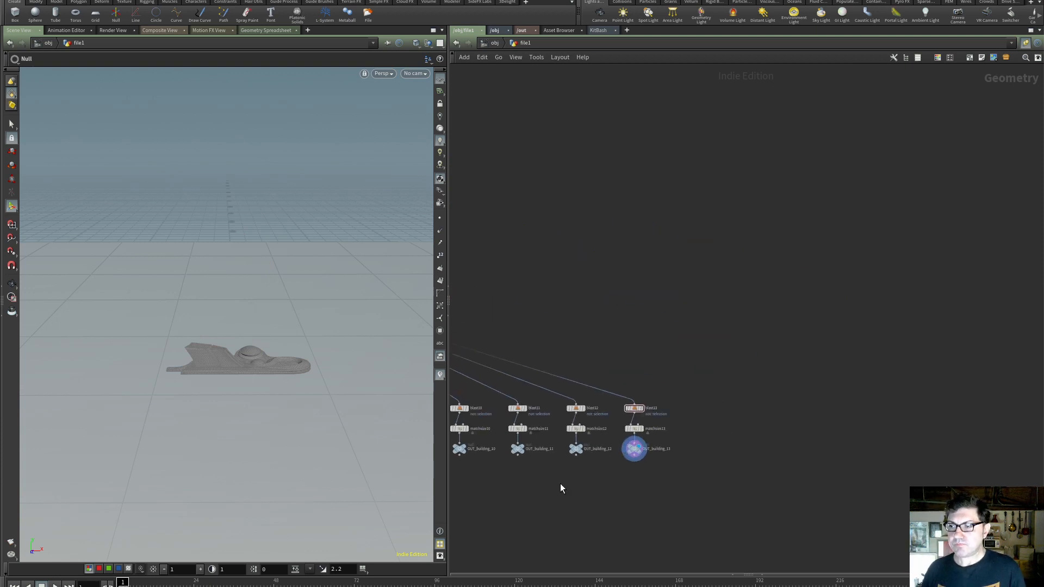
# Rename the file1 object as Utopia_import, move it beside RENDERCAM and turn off its display
pyautogui.moveTo(527, 497); pyautogui.dragTo(823, 375)
pyautogui.moveTo(589, 399)
pyautogui.mouseDown()
pyautogui.moveTo(613, 384)
pyautogui.moveTo(781, 366)
pyautogui.mouseUp()
pyautogui.moveTo(560, 380)
pyautogui.mouseDown()
pyautogui.moveTo(674, 385)
pyautogui.moveTo(544, 397)
pyautogui.mouseUp()
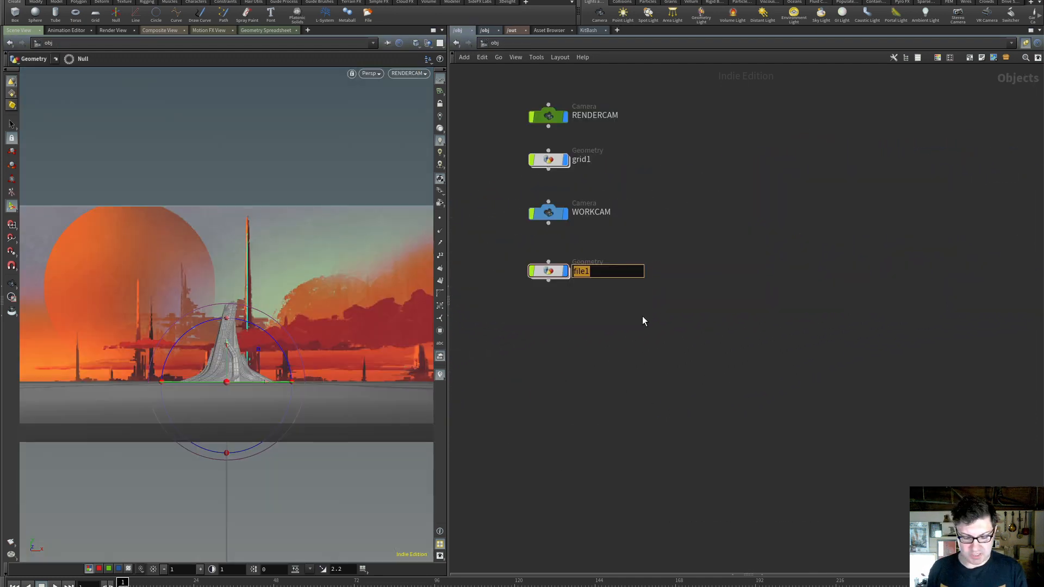
pyautogui.write('Utop')
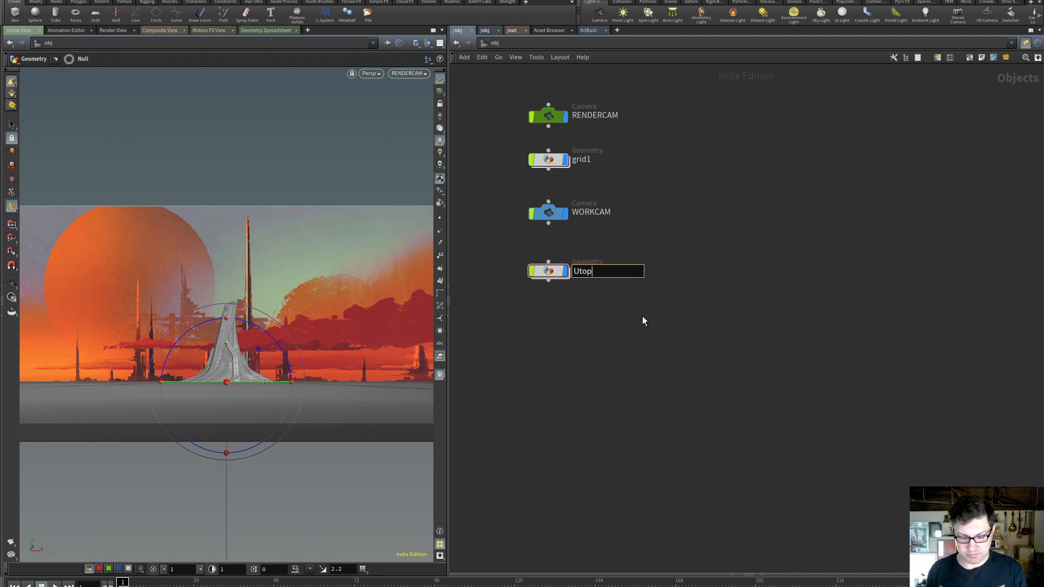
pyautogui.write('ia_import')
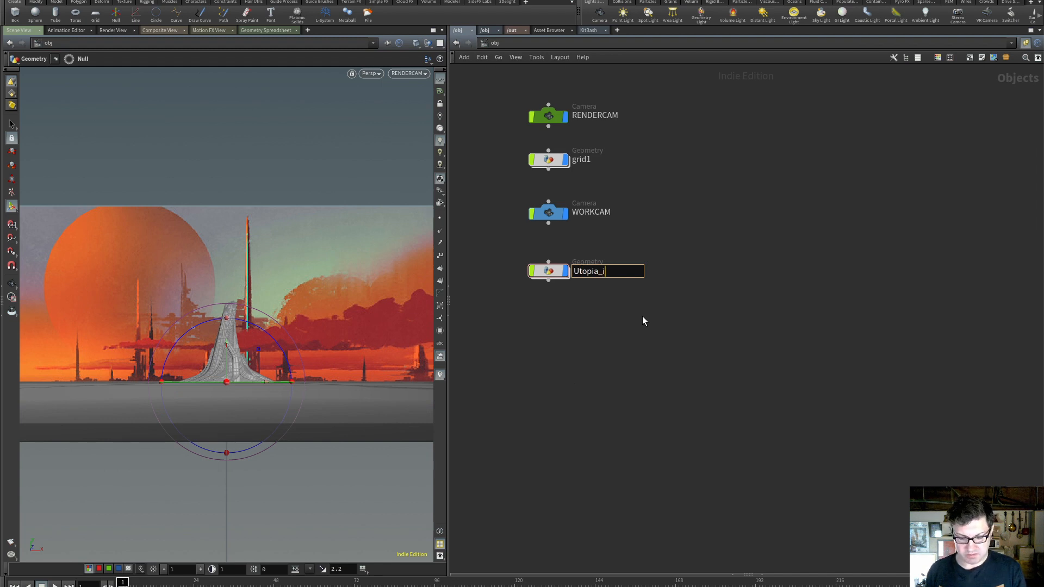
pyautogui.press('Return')
pyautogui.moveTo(555, 272); pyautogui.dragTo(695, 117)
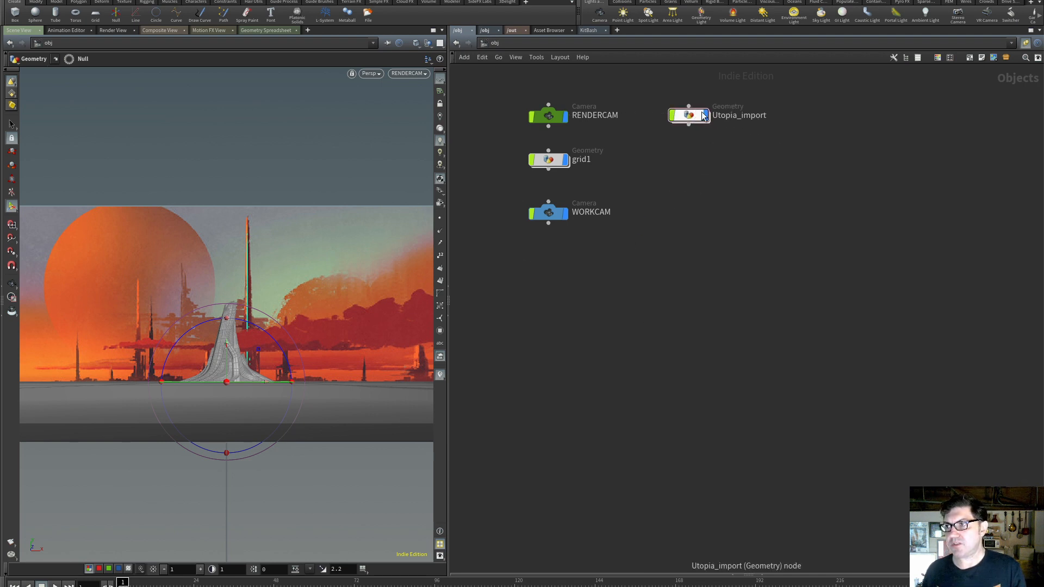
pyautogui.click(706, 115)
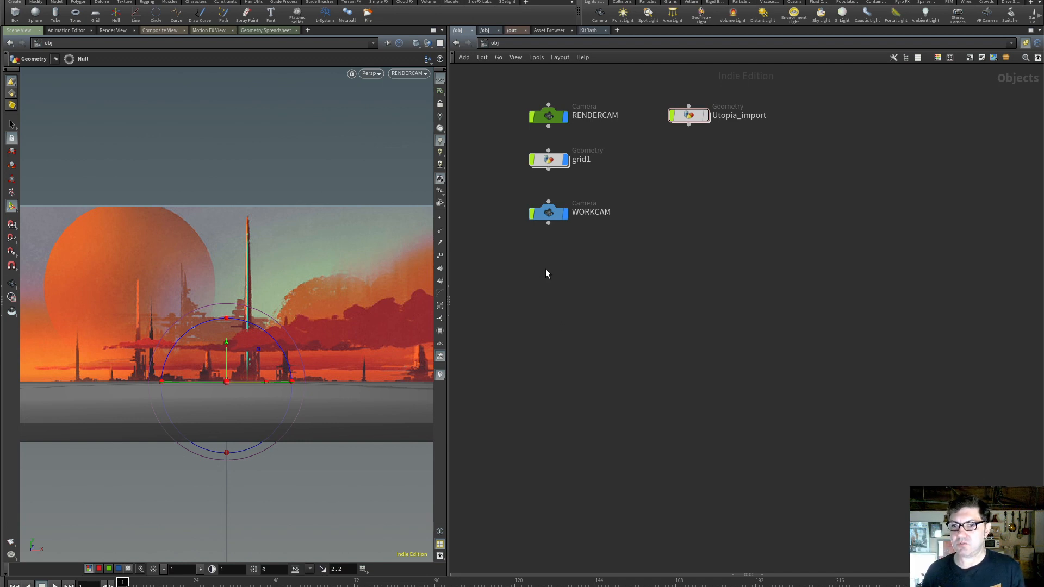
# Add a new geometry object below WORKCAM and name it building_1
pyautogui.press('Tab')
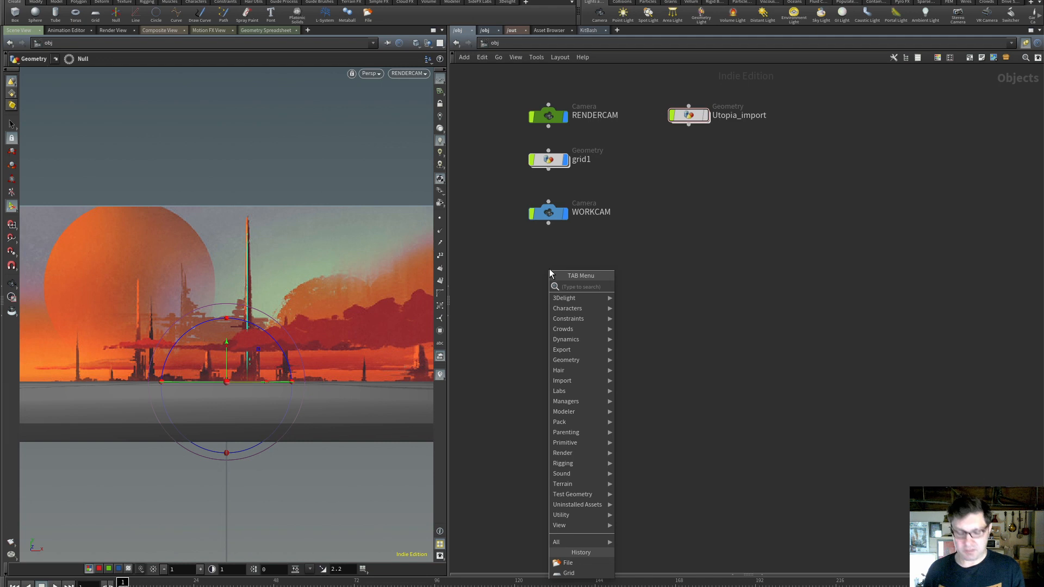
pyautogui.write('geo')
pyautogui.press('Return')
pyautogui.click(549, 268)
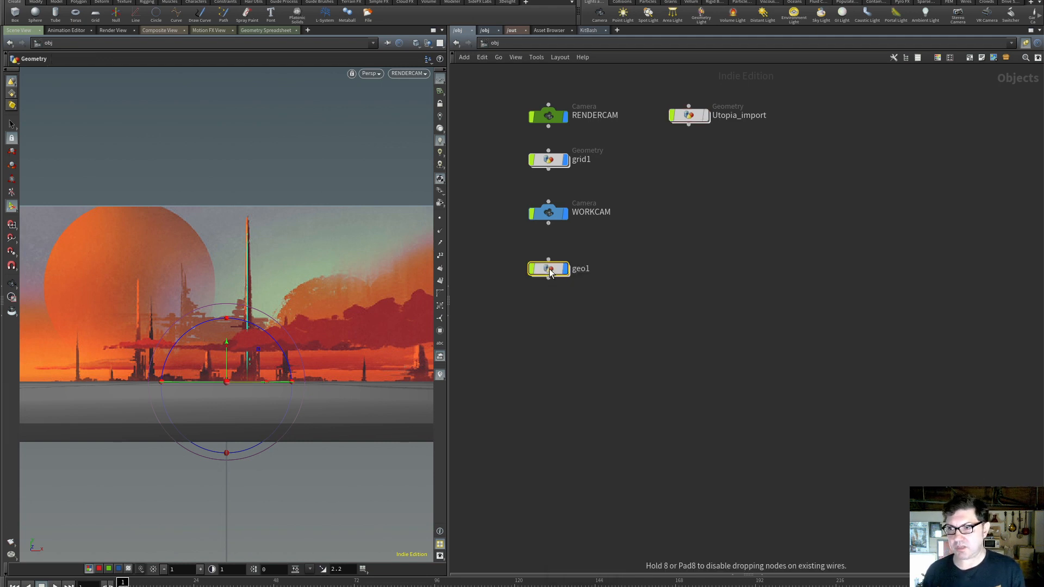
pyautogui.doubleClick(580, 269)
pyautogui.write('building_1')
pyautogui.press('Return')
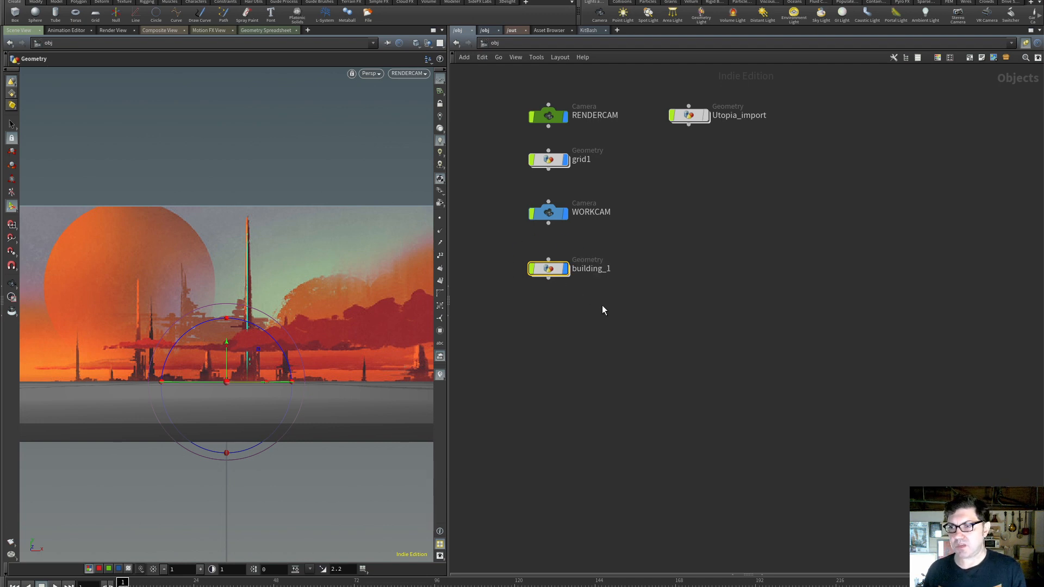
# Color the building_1 node green and rename it RENDER_BUILDING_1
pyautogui.press('c')
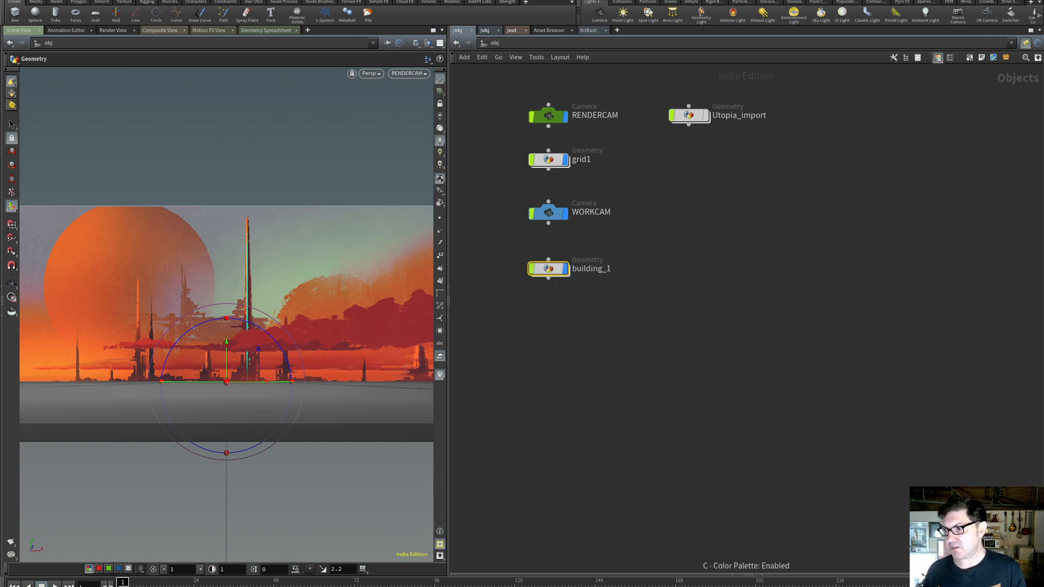
pyautogui.doubleClick(594, 268)
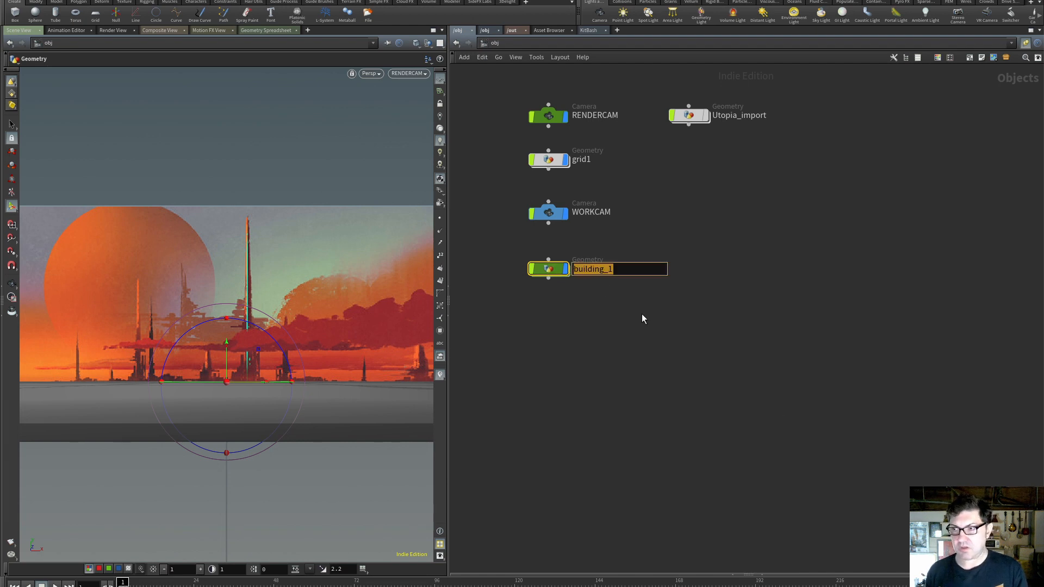
pyautogui.write('RENDER')
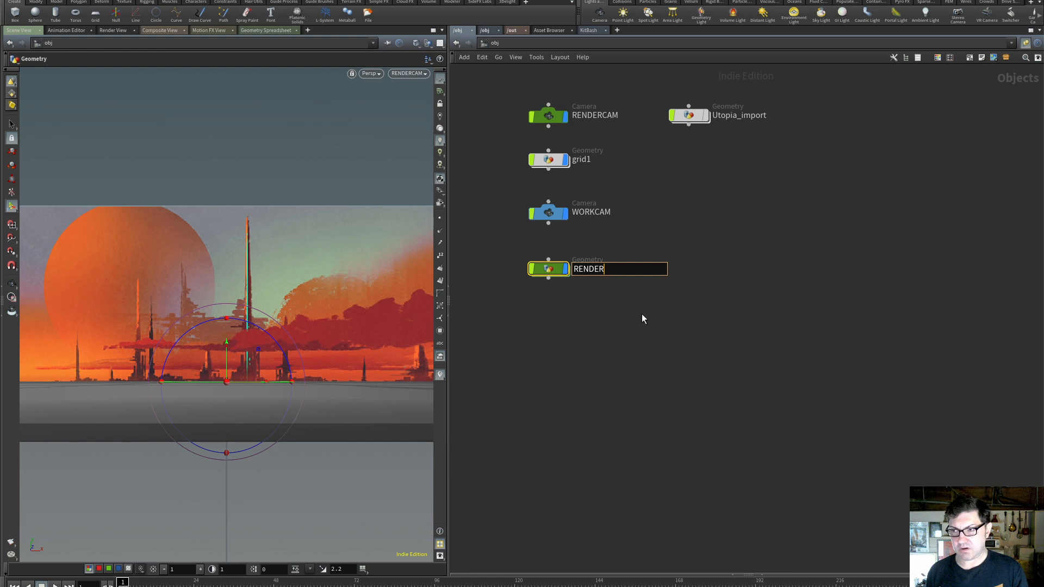
pyautogui.write('_')
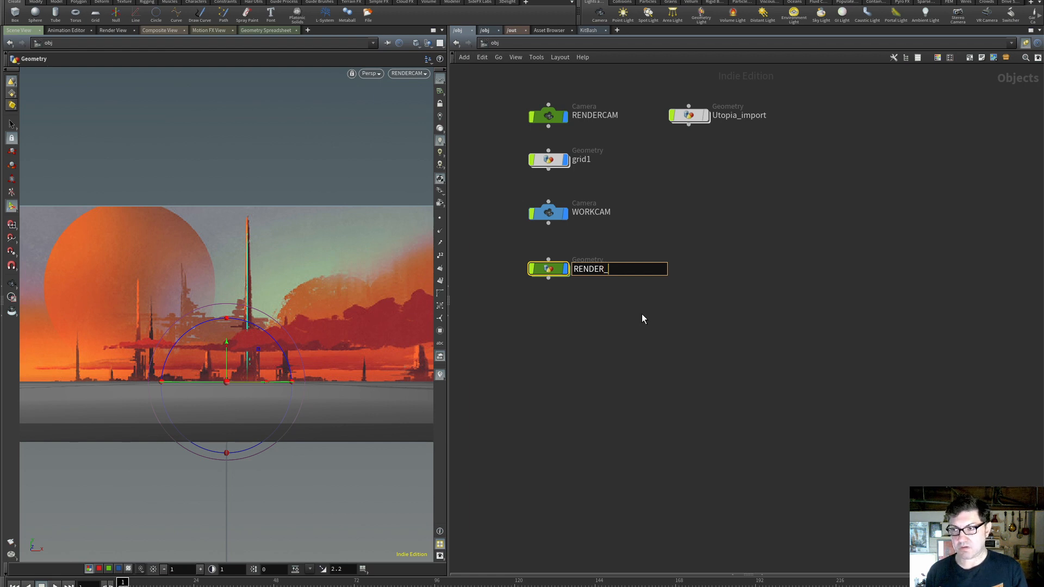
pyautogui.write('BUI')
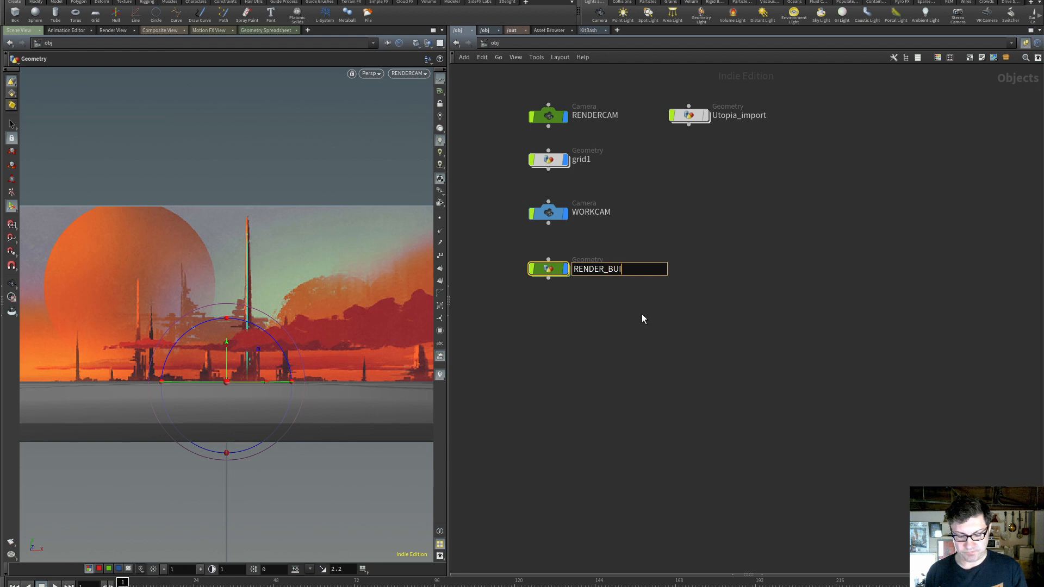
pyautogui.write('LDING_1')
pyautogui.press('Return')
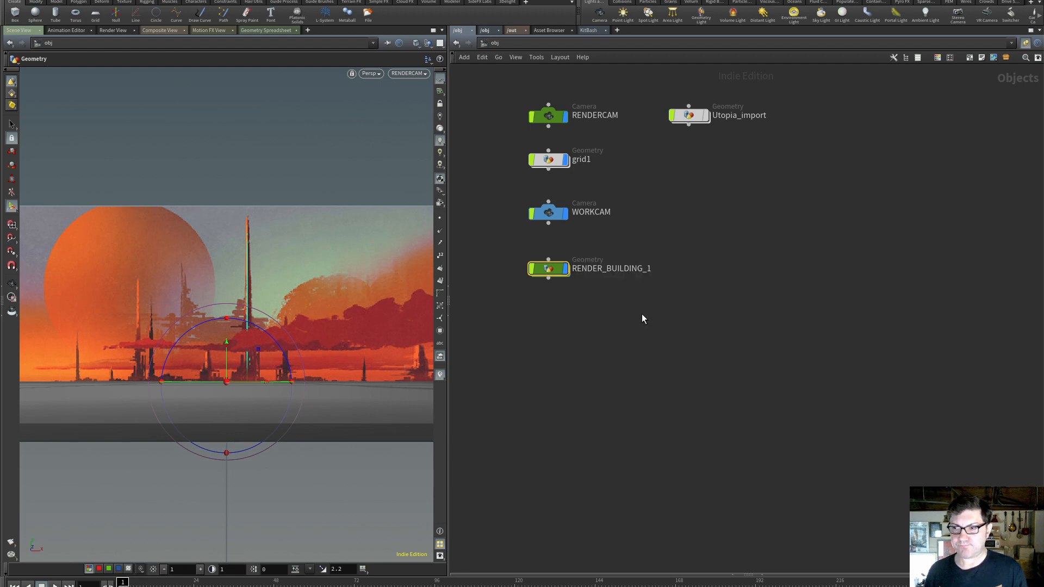
# Add an Object Merge node inside RENDER_BUILDING_1
pyautogui.doubleClick(548, 268)
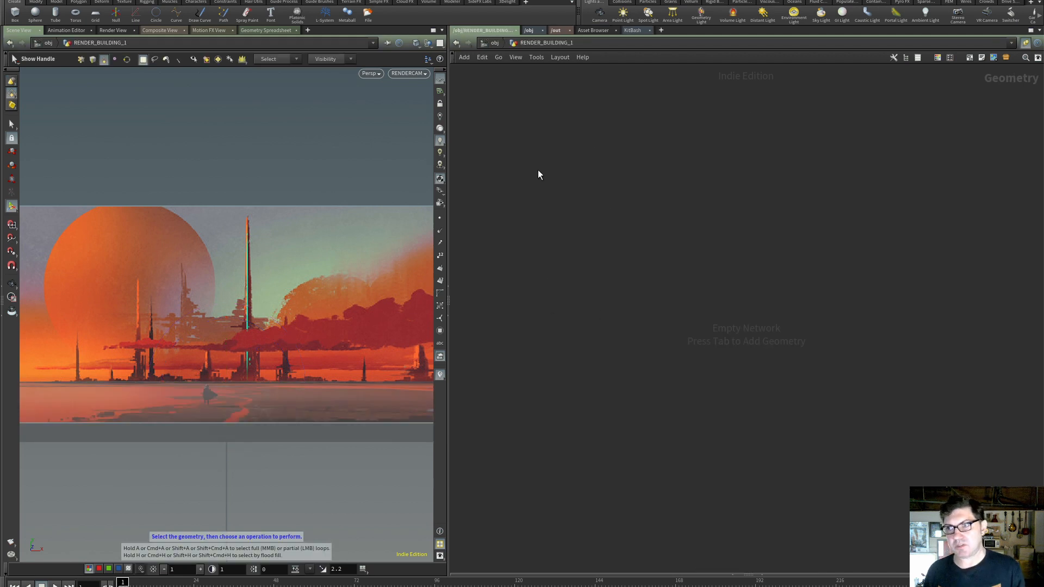
pyautogui.press('Tab')
pyautogui.write('obje')
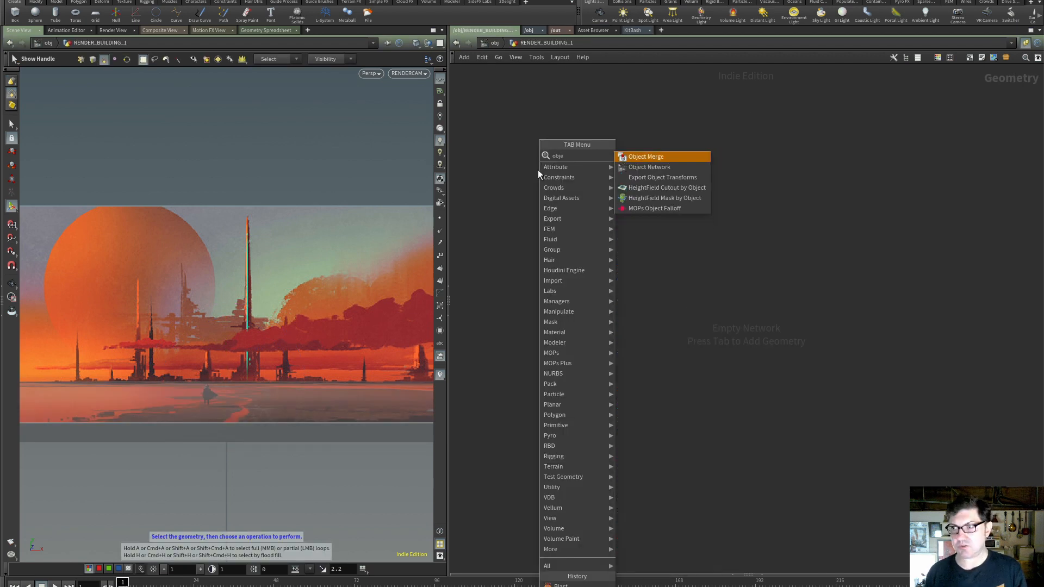
pyautogui.press('Return')
pyautogui.click(537, 170)
pyautogui.moveTo(538, 169); pyautogui.dragTo(529, 172)
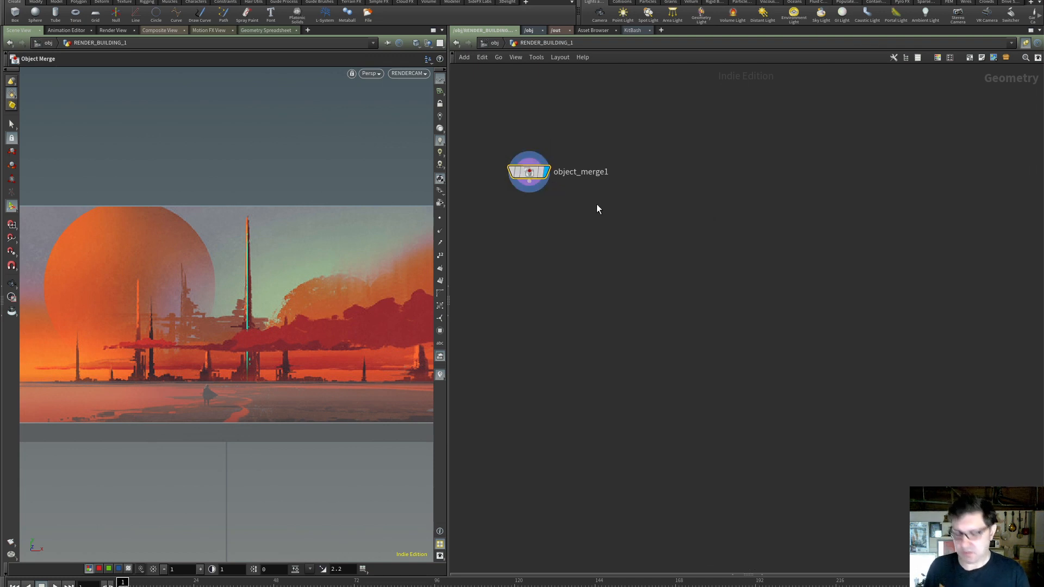
# Set the Object Merge's first object to OUT_building_1 from Utopia_import
pyautogui.press('p')
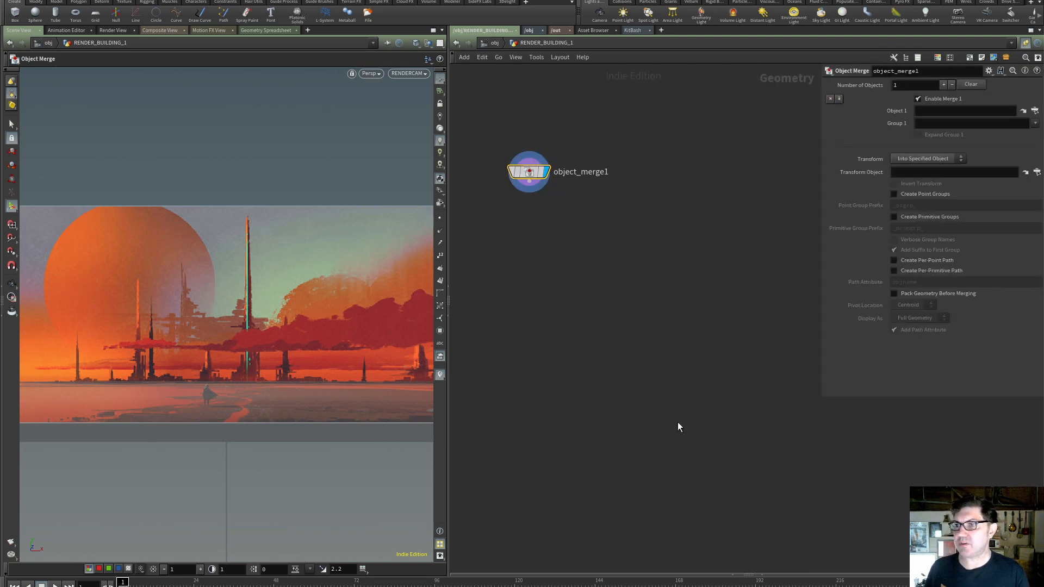
pyautogui.click(1035, 111)
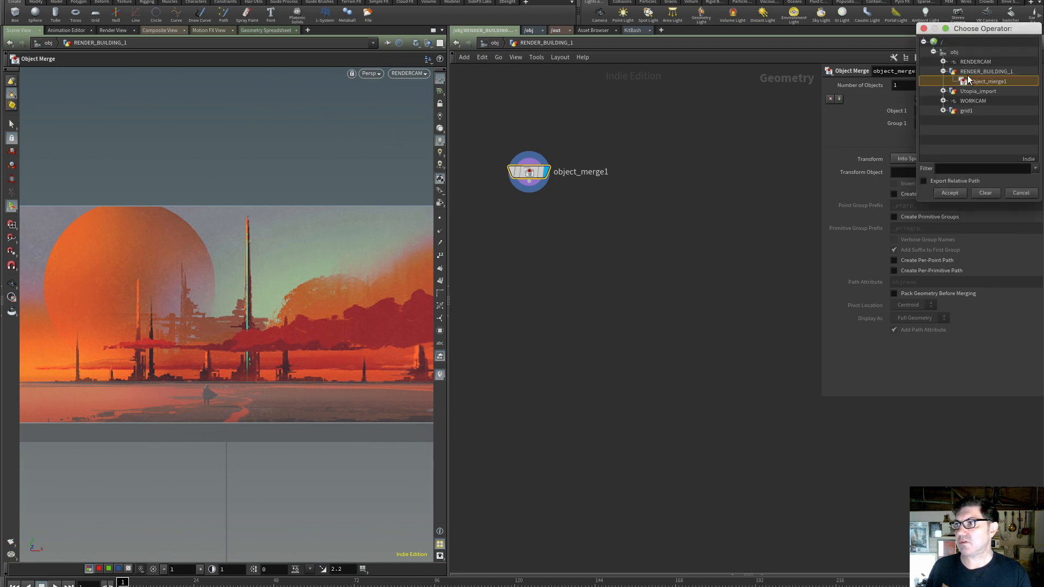
pyautogui.click(943, 91)
pyautogui.click(991, 102)
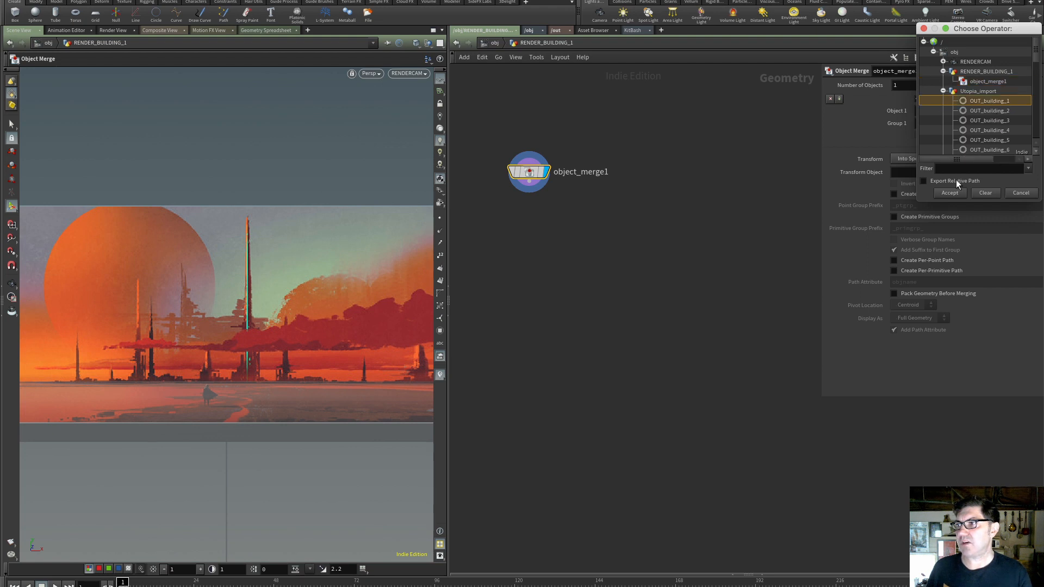
pyautogui.click(949, 193)
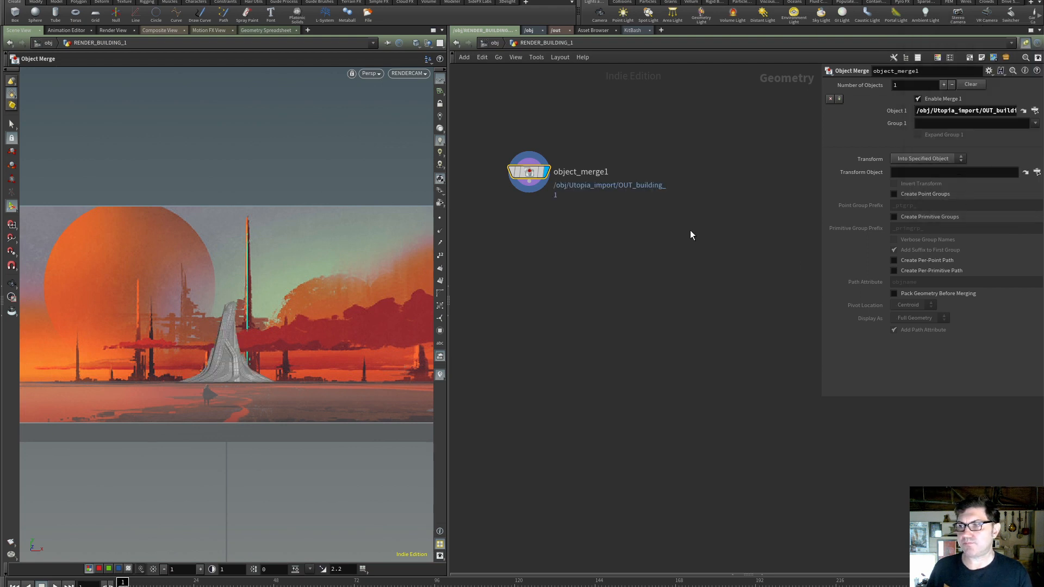
# Rotate RENDER_BUILDING_1 90 degrees about Y and inspect the merged geometry's node information
pyautogui.click(962, 157)
pyautogui.click(924, 192)
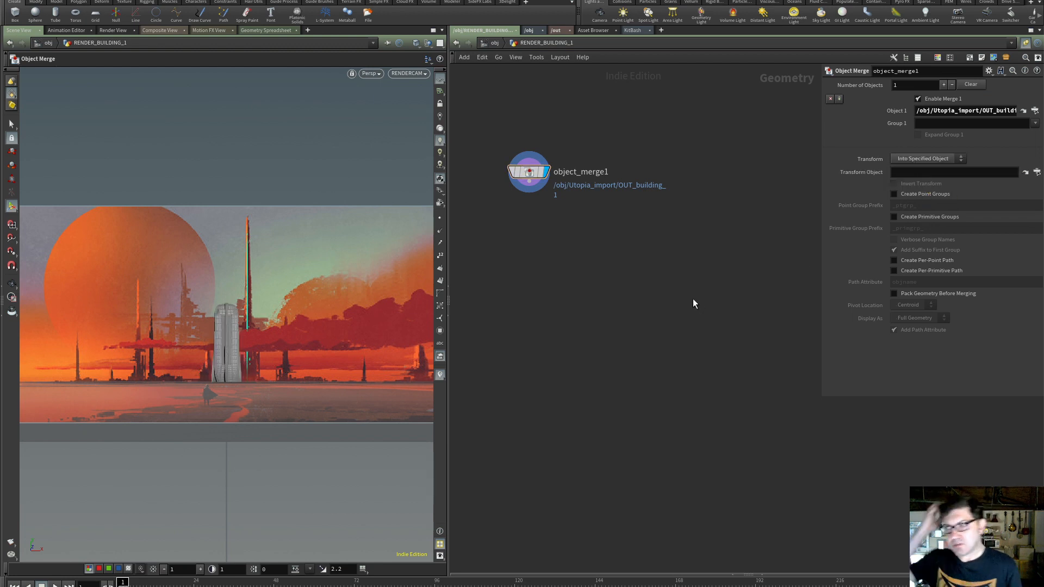
pyautogui.click(531, 190)
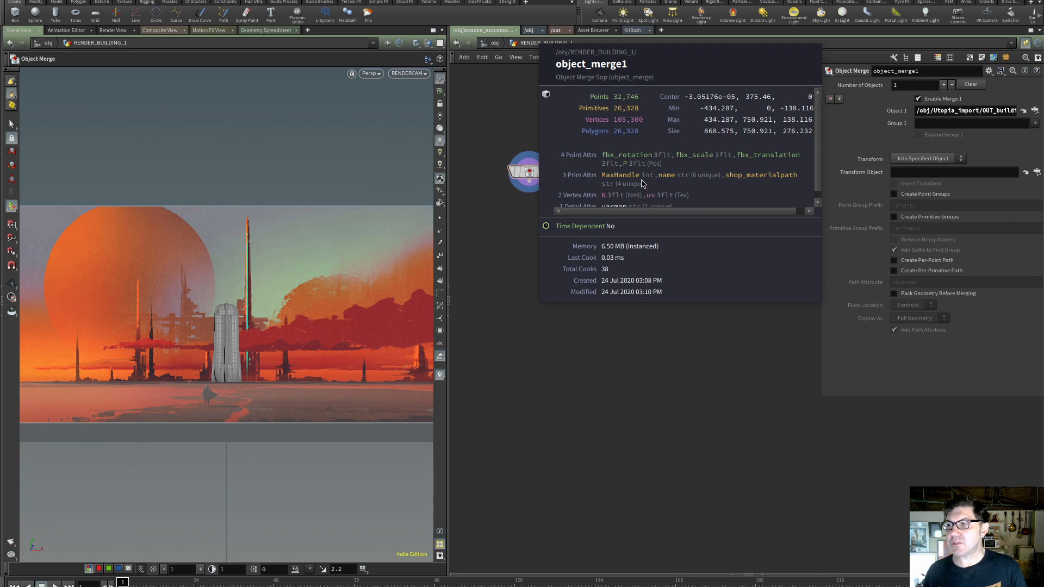
pyautogui.click(613, 380)
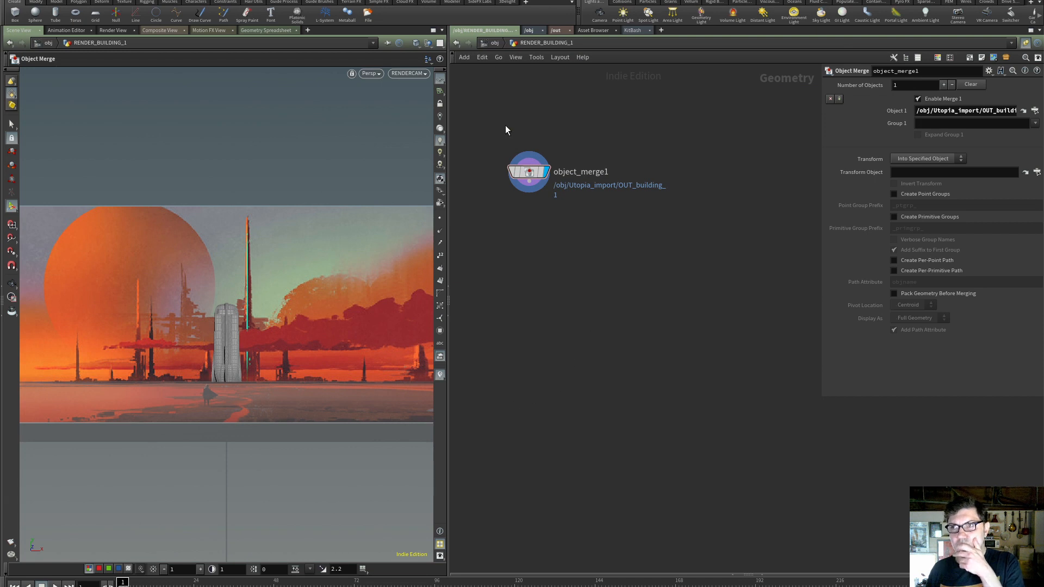
# Rename grid1 as RENDER_GROUND, color it green like the render nodes, and place WORKCAM below RENDER_BUILDING_1
pyautogui.click(494, 43)
pyautogui.click(586, 293)
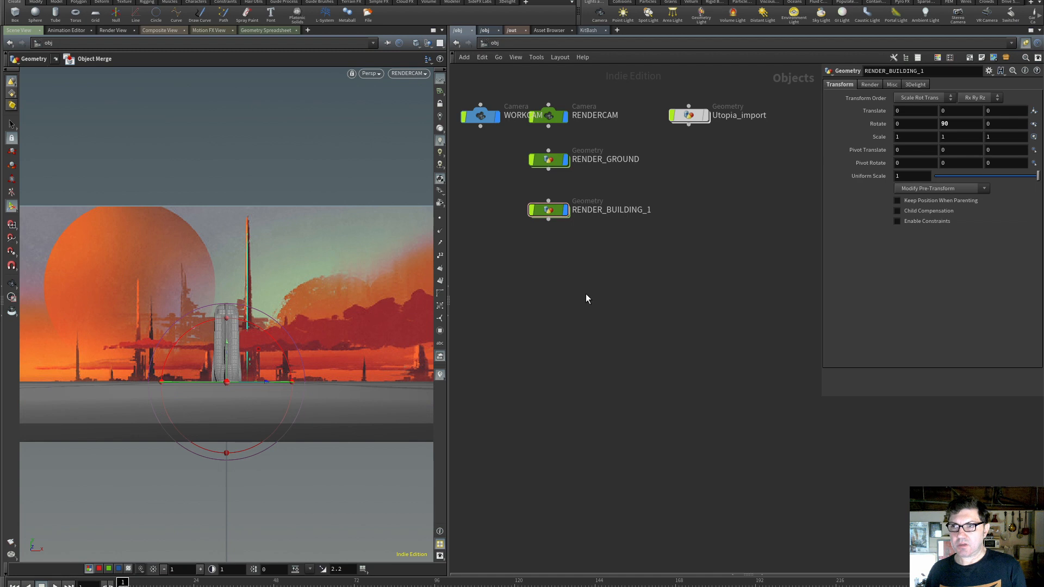
pyautogui.moveTo(481, 116); pyautogui.dragTo(555, 270)
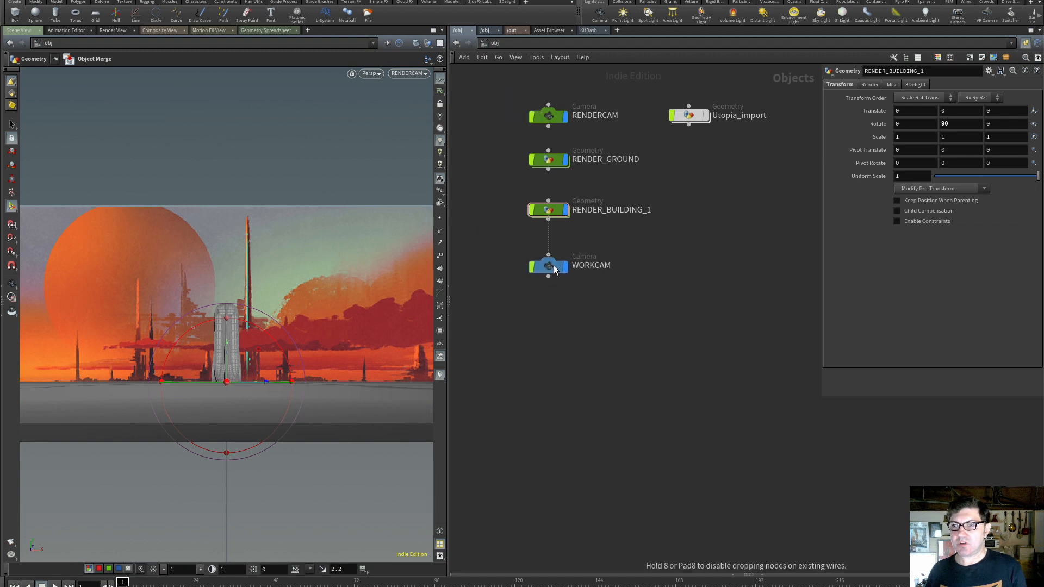
# Look through WORKCAM and orbit to a raised view of the building on the ground grid
pyautogui.click(415, 73)
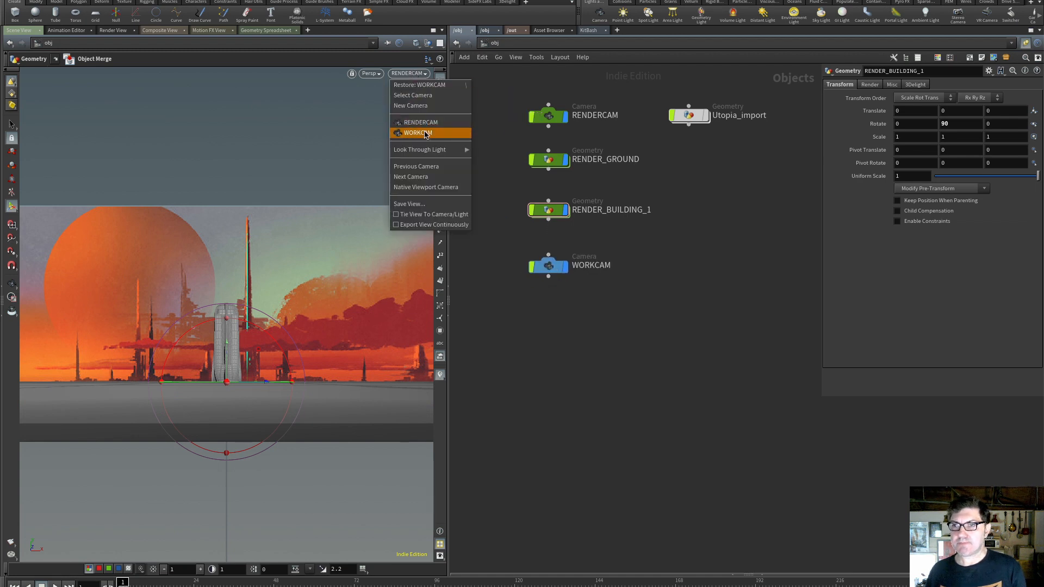
pyautogui.click(426, 135)
pyautogui.press('Escape')
pyautogui.moveTo(296, 324); pyautogui.dragTo(242, 338)
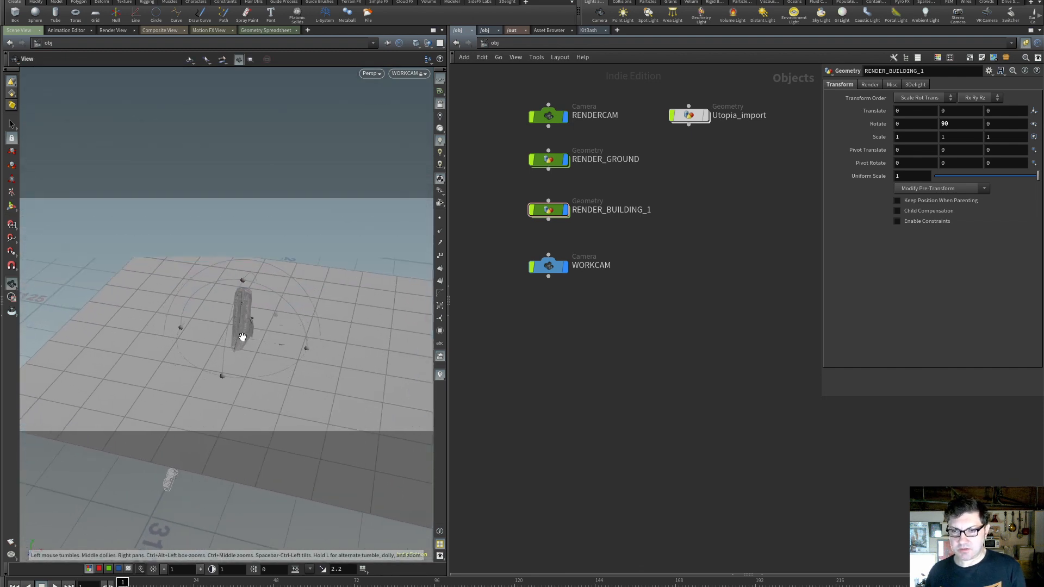
# Check the viewport's clipping settings in the display options
pyautogui.press('d')
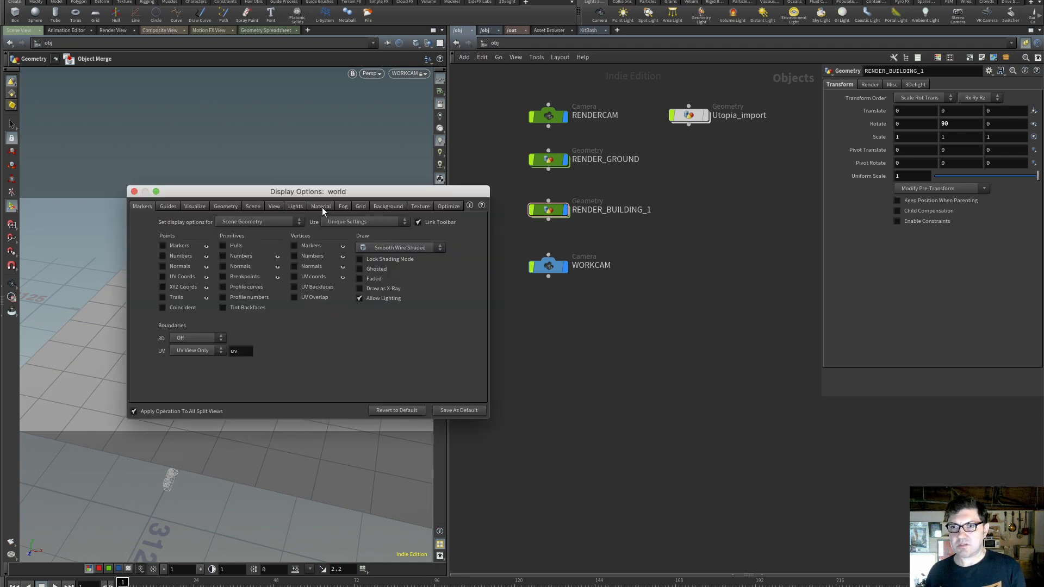
pyautogui.click(279, 206)
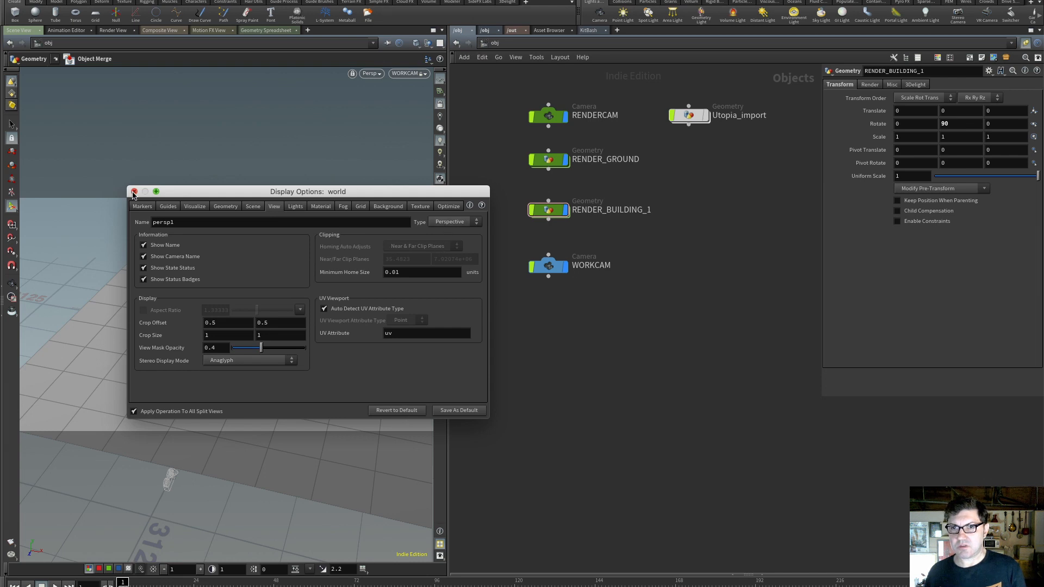
pyautogui.click(134, 192)
# Set WORKCAM's far clipping distance to 50000 and check the view of the ground grid
pyautogui.click(550, 268)
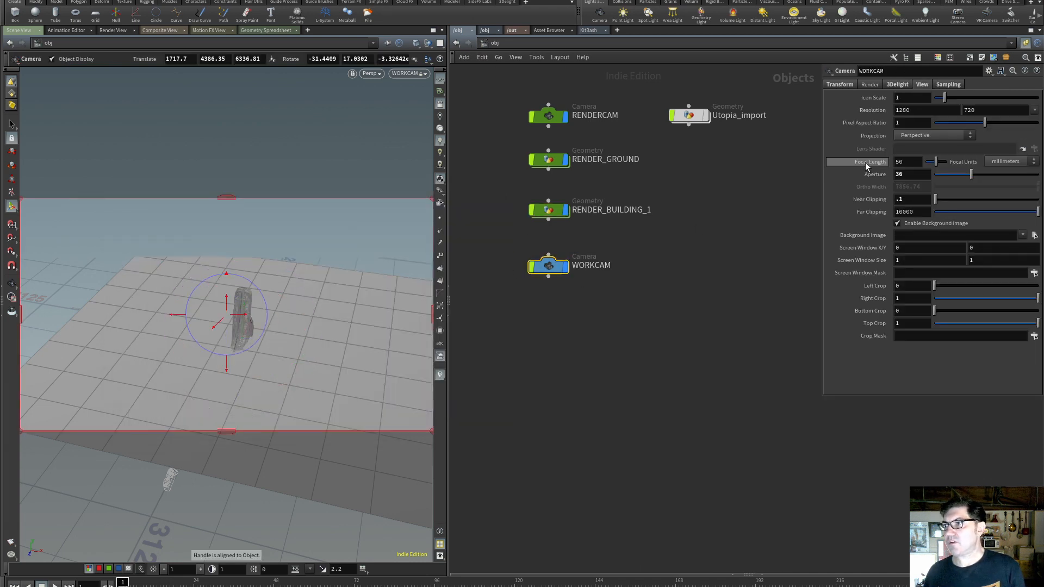
pyautogui.click(923, 213)
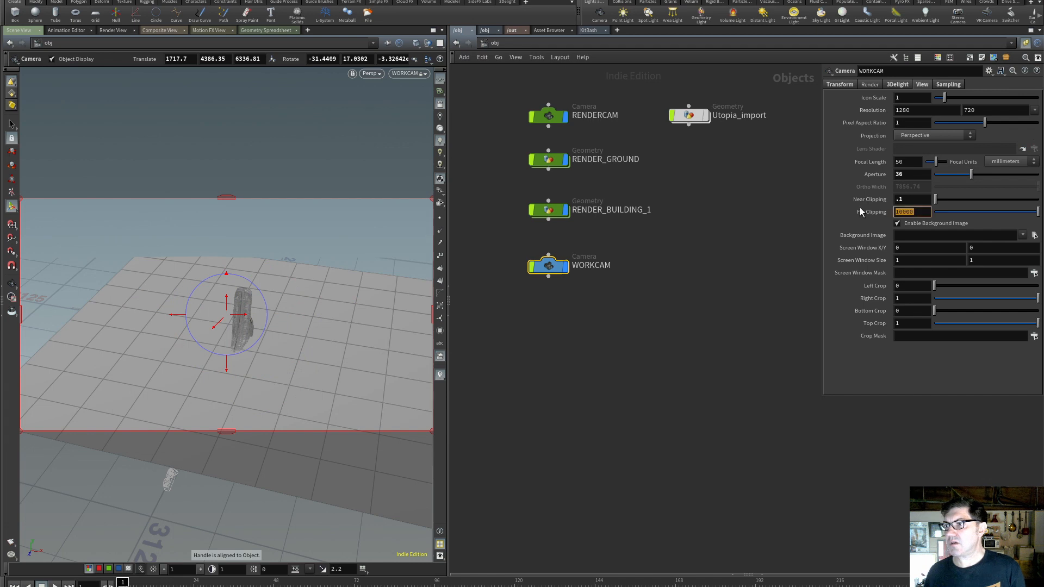
pyautogui.write('50000')
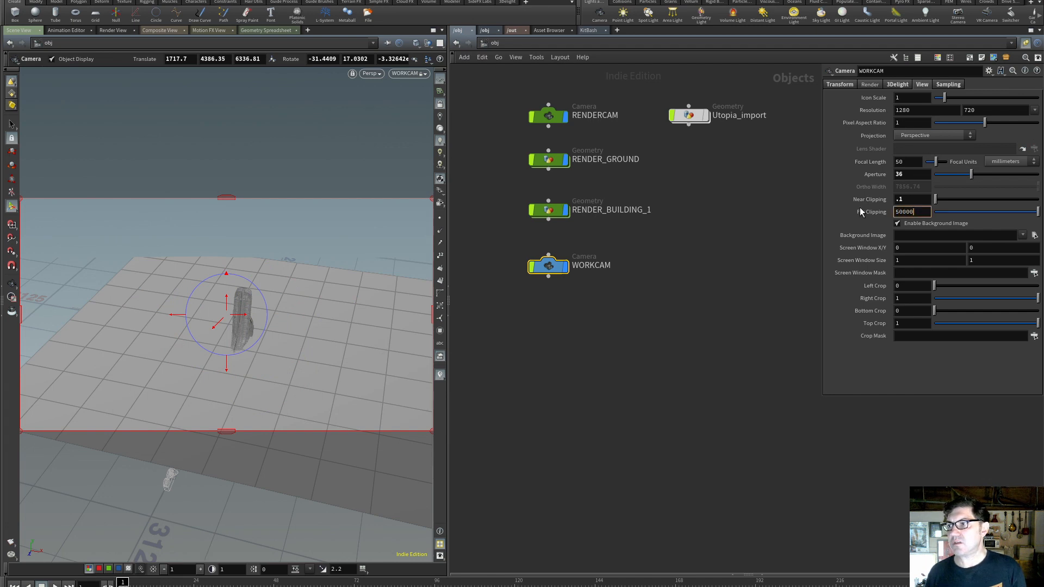
pyautogui.press('Return')
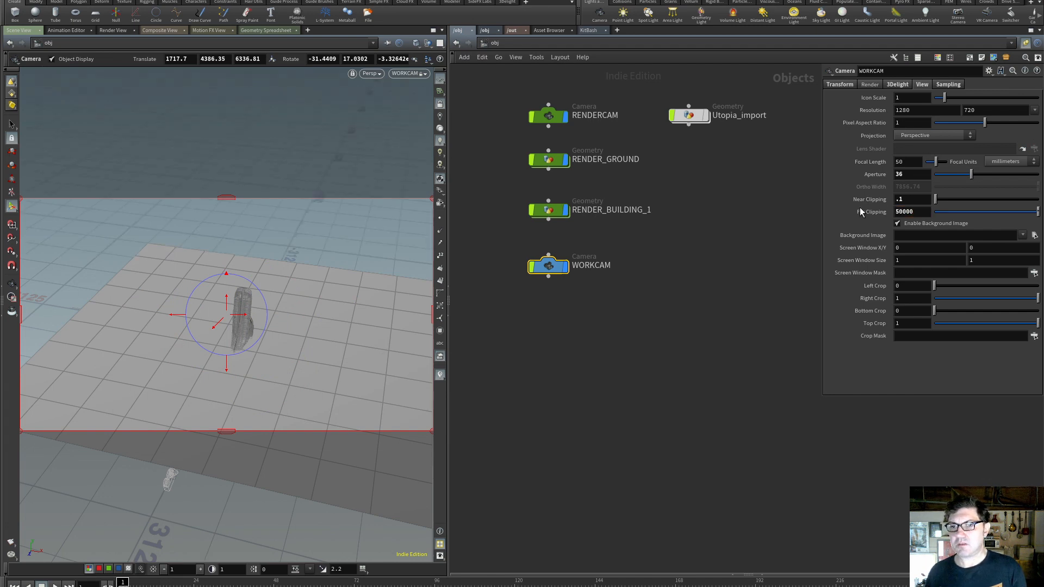
pyautogui.click(704, 316)
pyautogui.moveTo(349, 352)
pyautogui.keyDown('alt'); pyautogui.mouseDown()
pyautogui.moveTo(364, 337)
pyautogui.moveTo(350, 340)
pyautogui.mouseUp(); pyautogui.keyUp('alt')
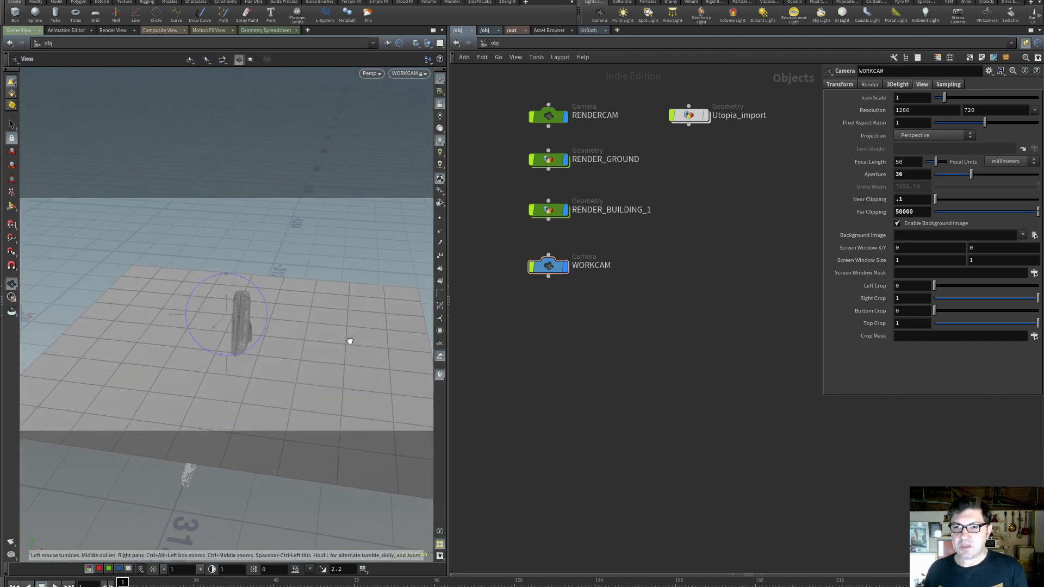
# Move RENDER_BUILDING_1 back across the ground grid to a Z translation of about -2414
pyautogui.click(552, 213)
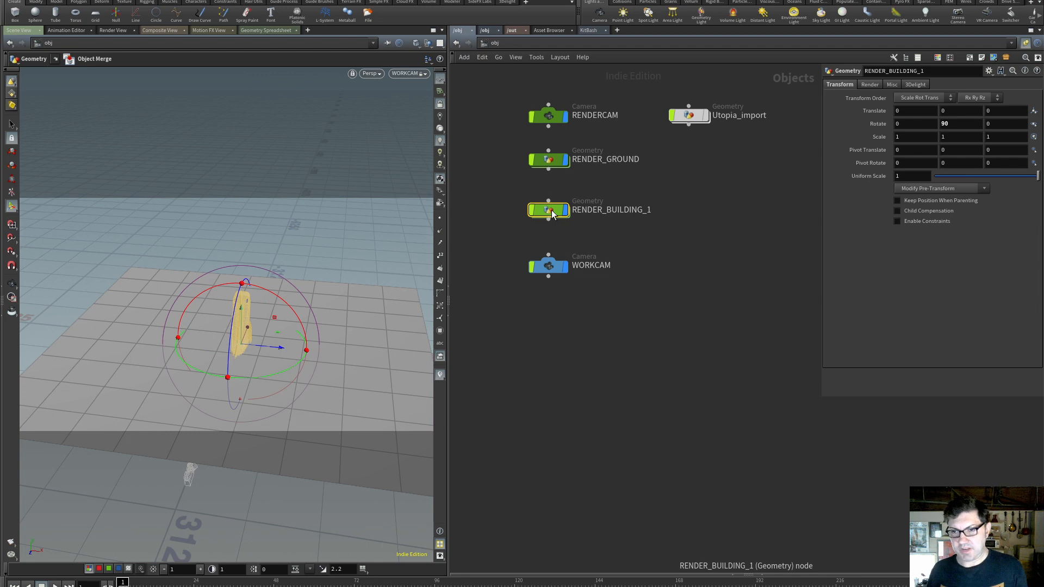
pyautogui.moveTo(245, 330); pyautogui.dragTo(267, 268)
pyautogui.press('r')
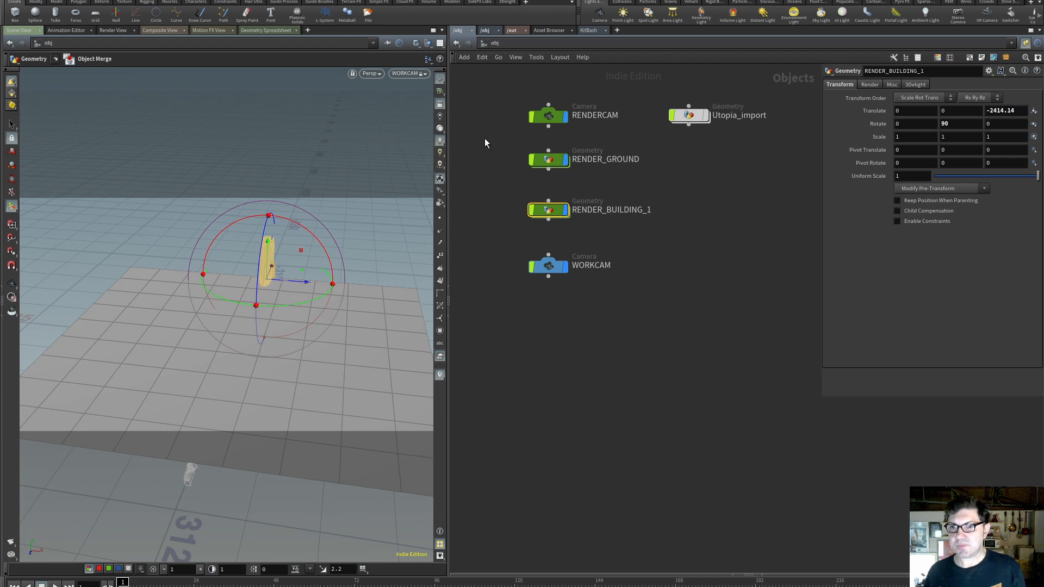
# Look through RENDERCAM and set RENDER_BUILDING_1's Z translation to -2500
pyautogui.click(409, 73)
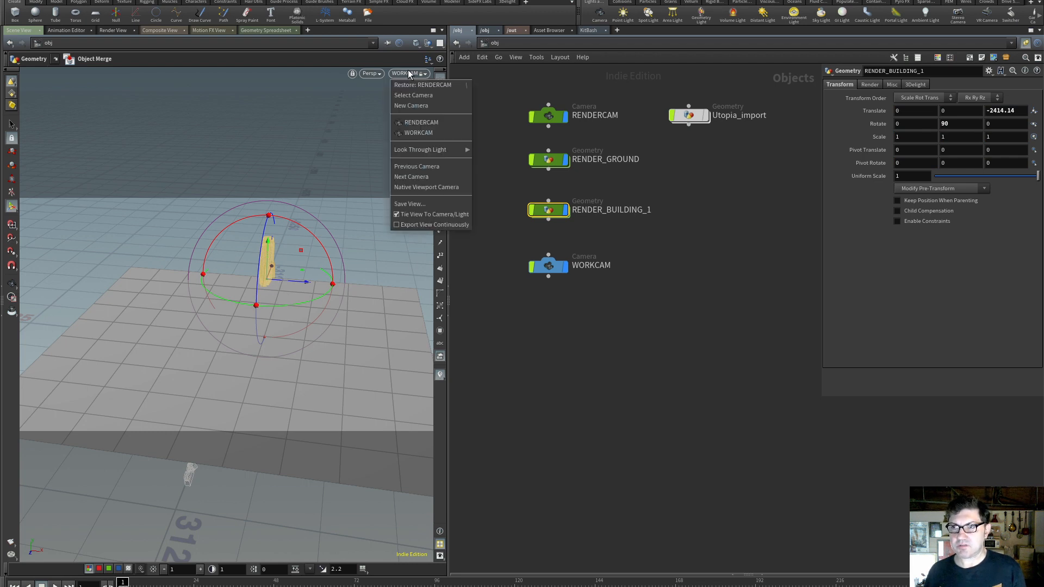
pyautogui.click(413, 123)
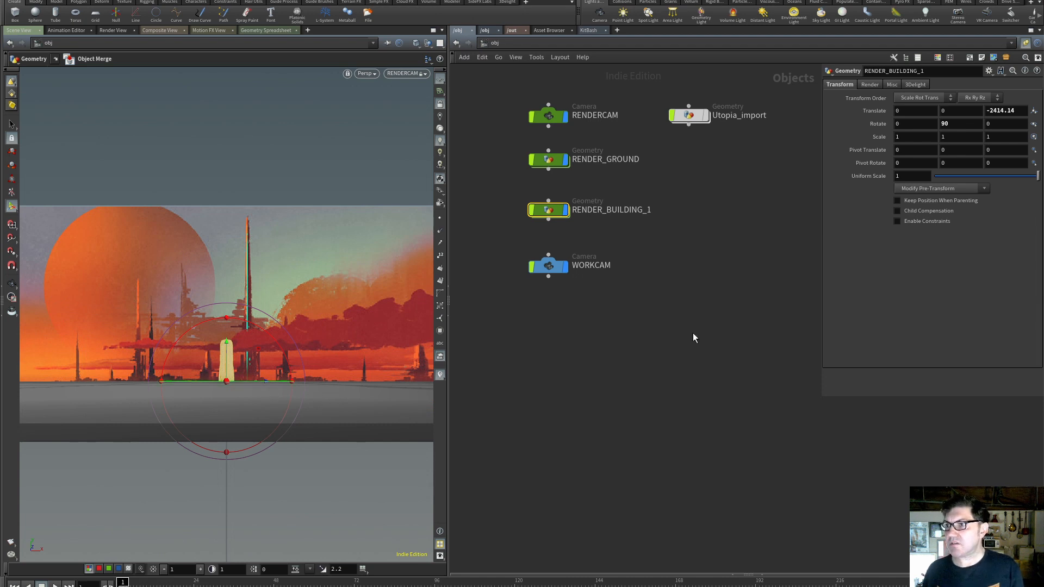
pyautogui.doubleClick(1020, 111)
pyautogui.write('-2500')
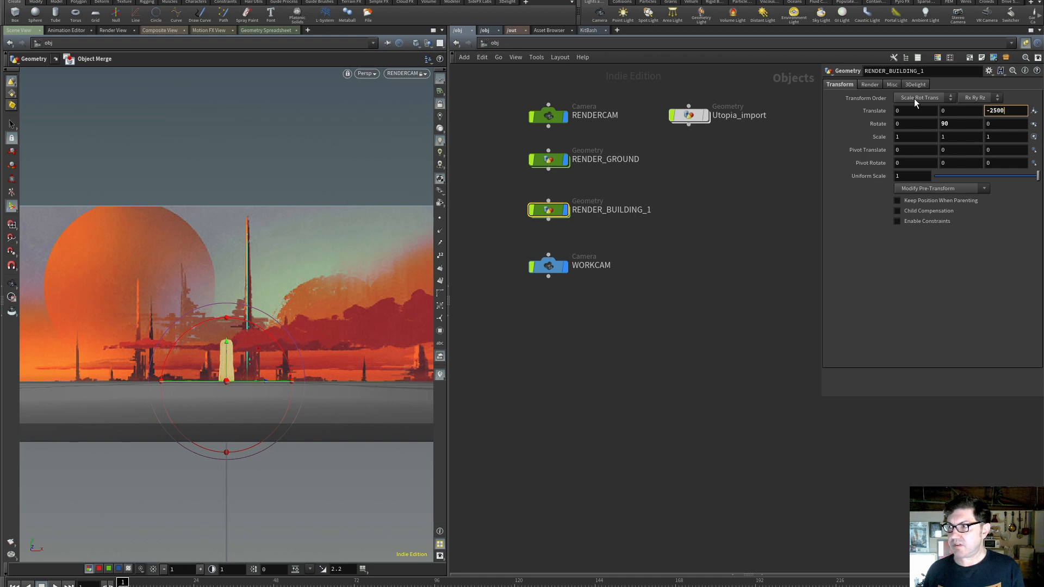
pyautogui.press('Return')
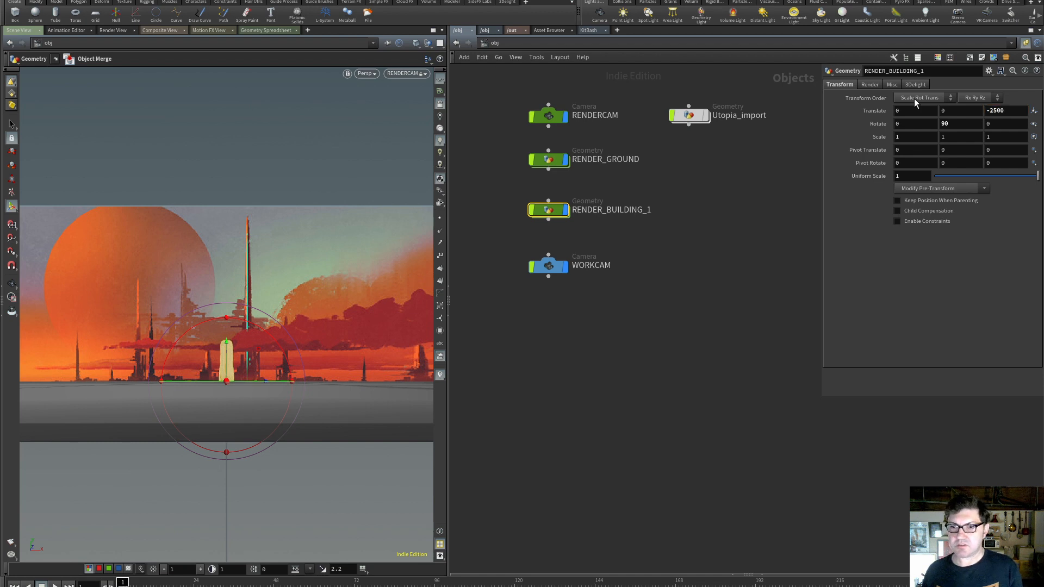
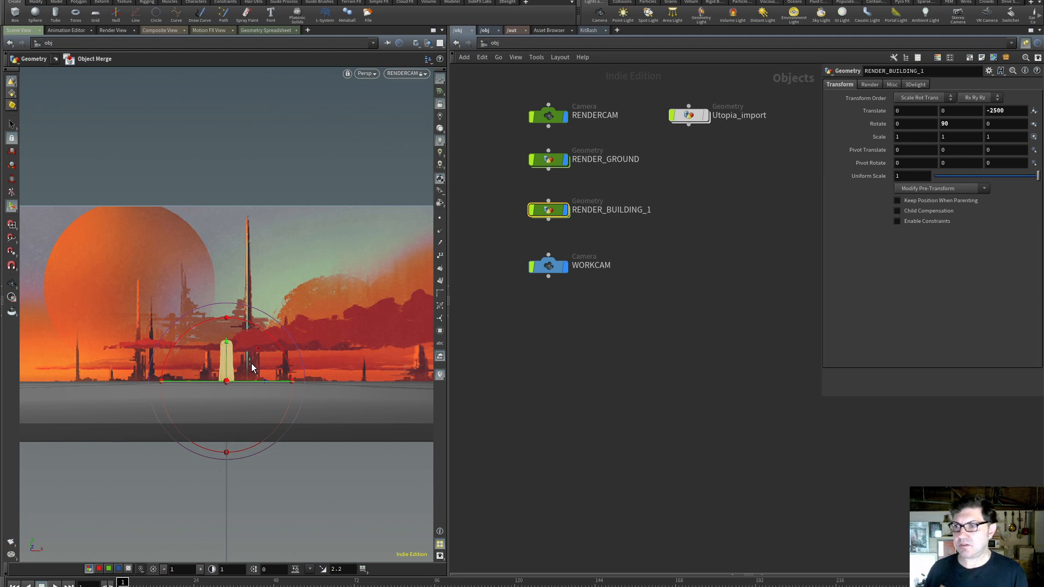
# Inside RENDER_BUILDING_1, add a Transform node below object_merge1 and make it the displayed node
pyautogui.doubleClick(546, 210)
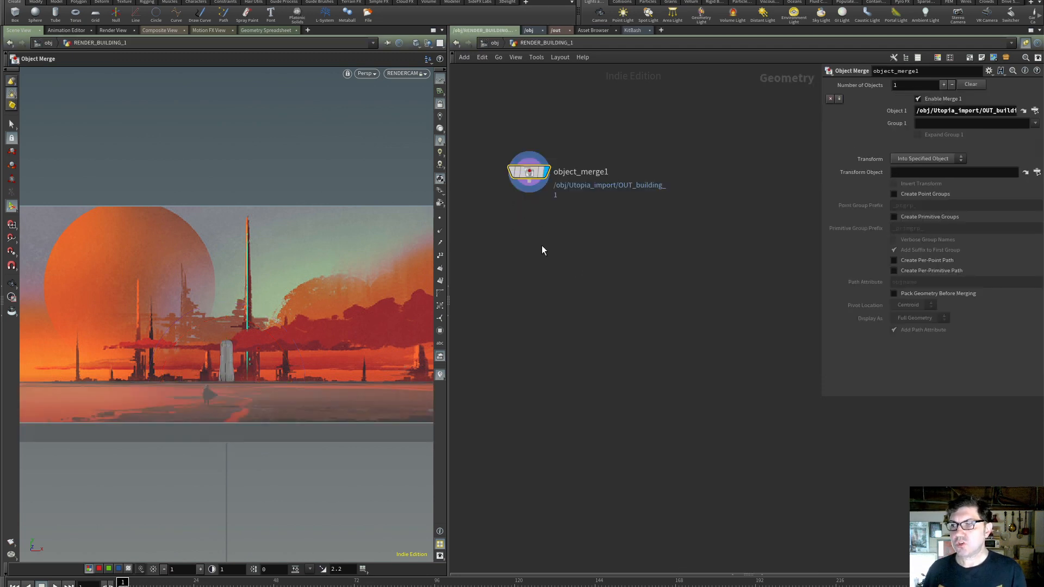
pyautogui.press('Tab')
pyautogui.write('trans')
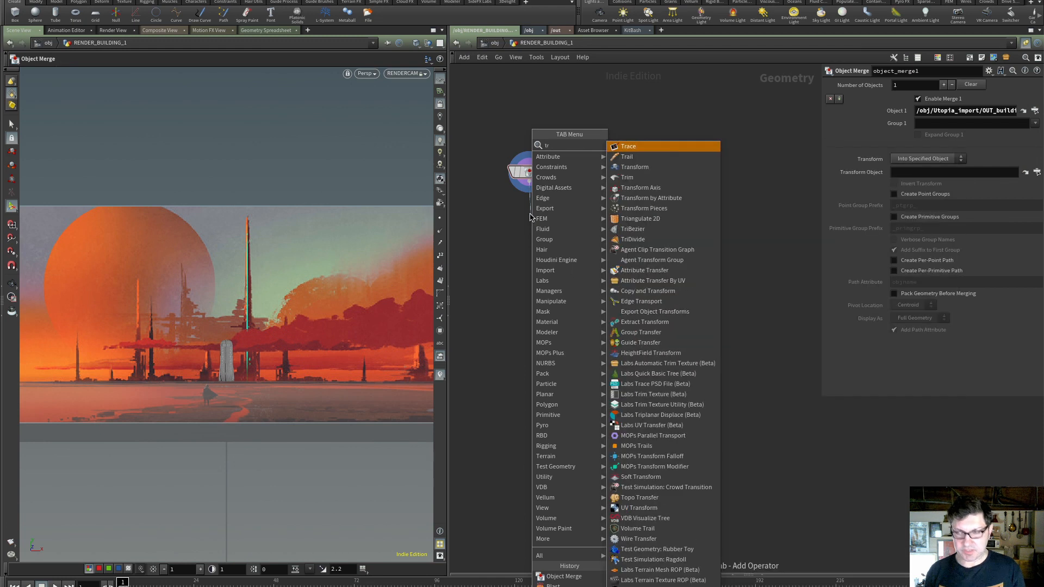
pyautogui.press('Return')
pyautogui.click(530, 217)
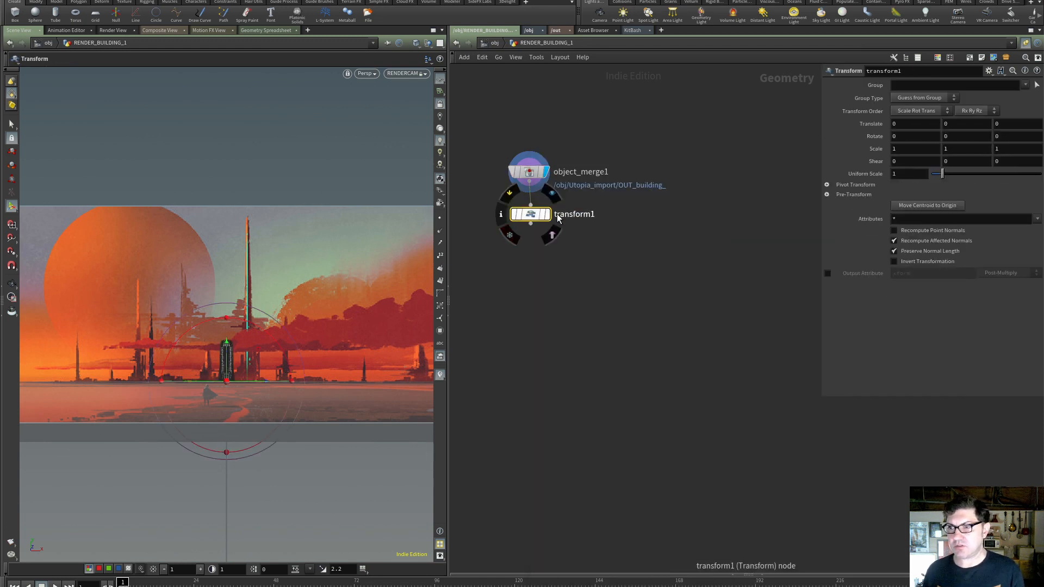
pyautogui.click(548, 215)
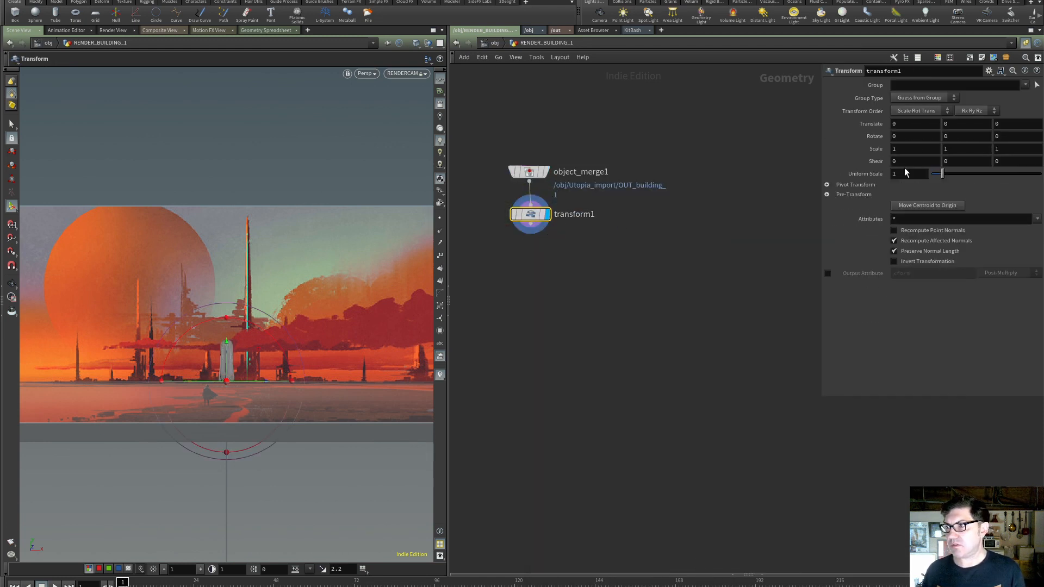
# Try uniform scales of 10 and 5 for the building in transform1
pyautogui.write('10')
pyautogui.press('Return')
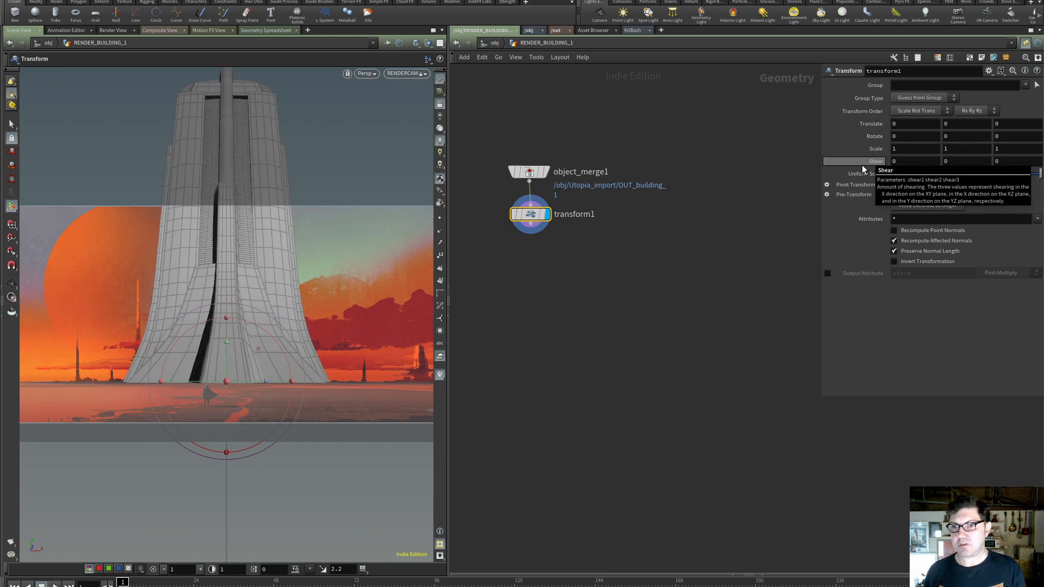
pyautogui.hotkey('ctrl', 'z')
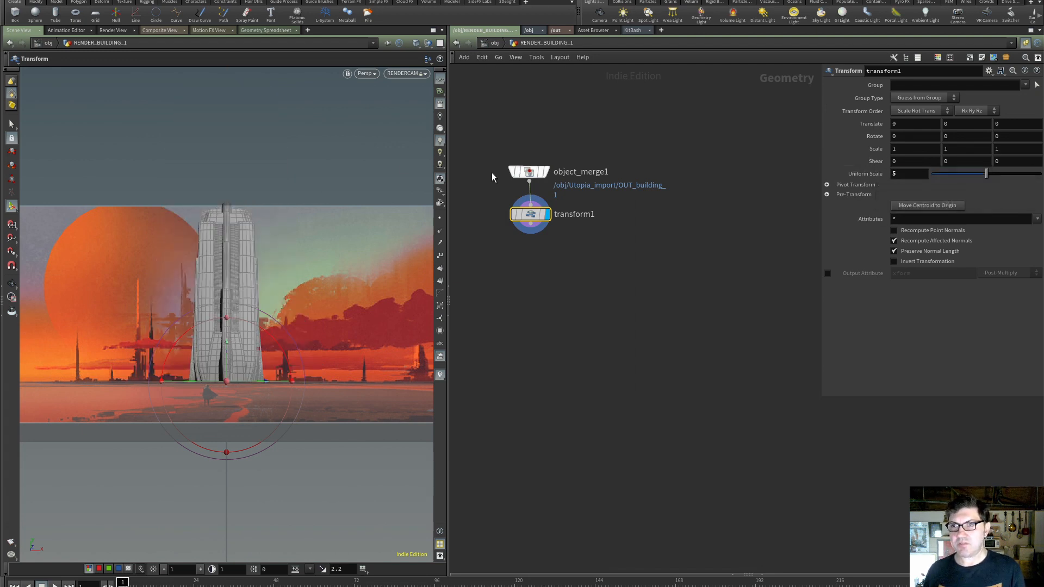
# Show the viewport geometry as wireframe and set transform1's uniform scale to 4
pyautogui.click(419, 45)
pyautogui.click(439, 76)
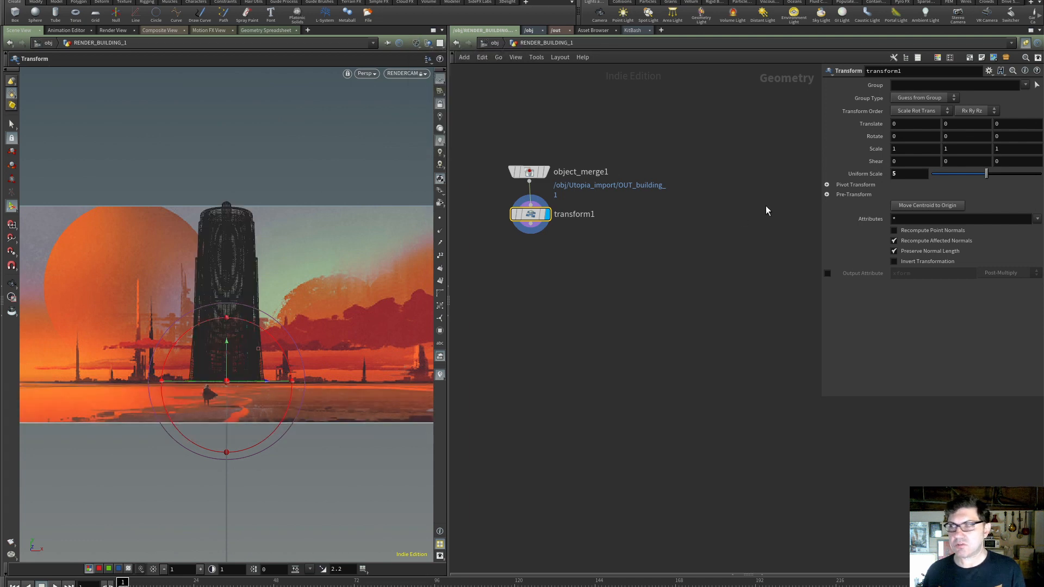
pyautogui.moveTo(905, 174); pyautogui.dragTo(871, 174)
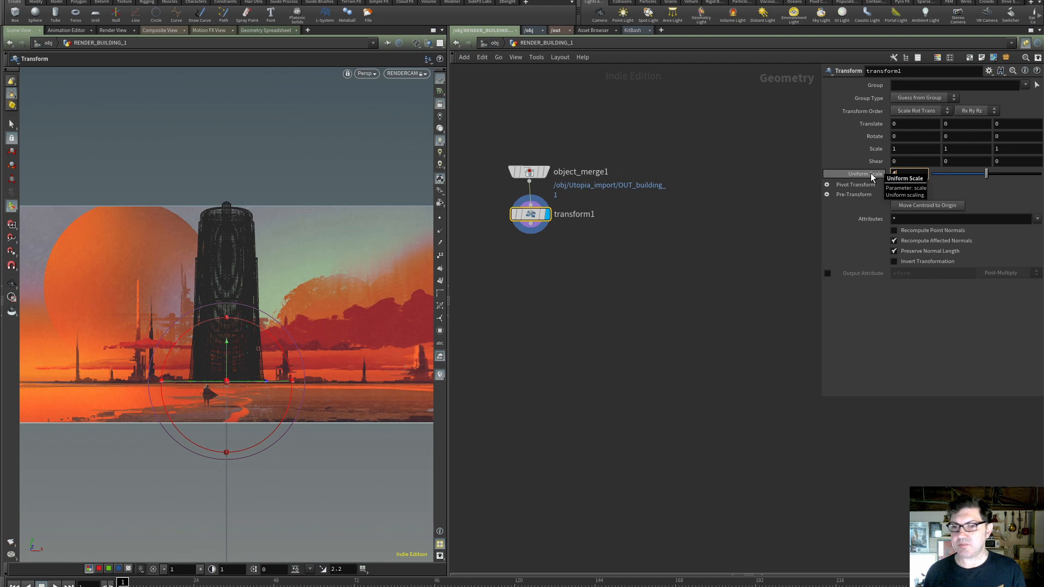
pyautogui.write('4')
pyautogui.press('Return')
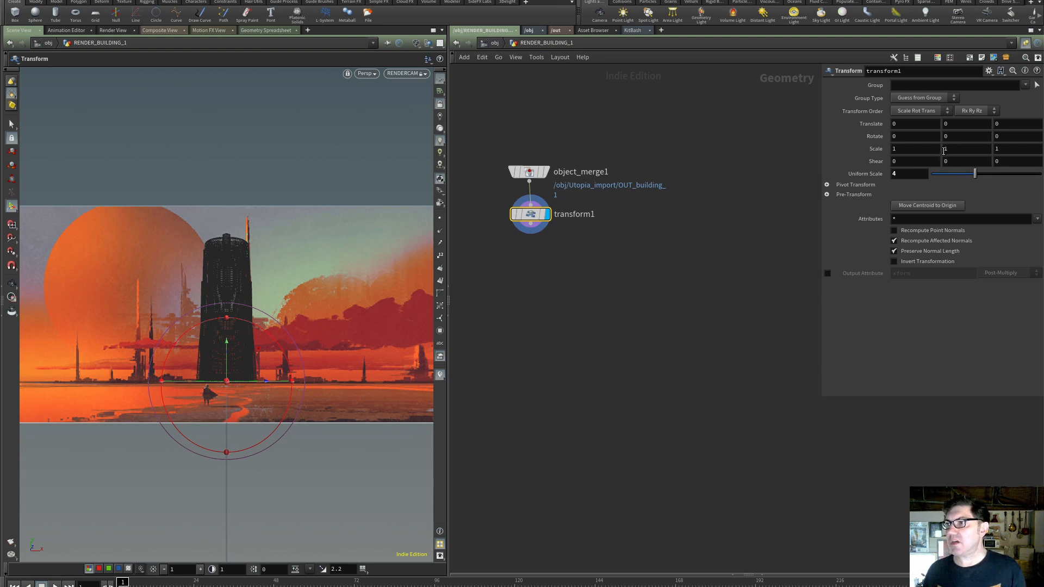
# Try an X scale of .5 in transform1 and reset the scale values
pyautogui.click(900, 150)
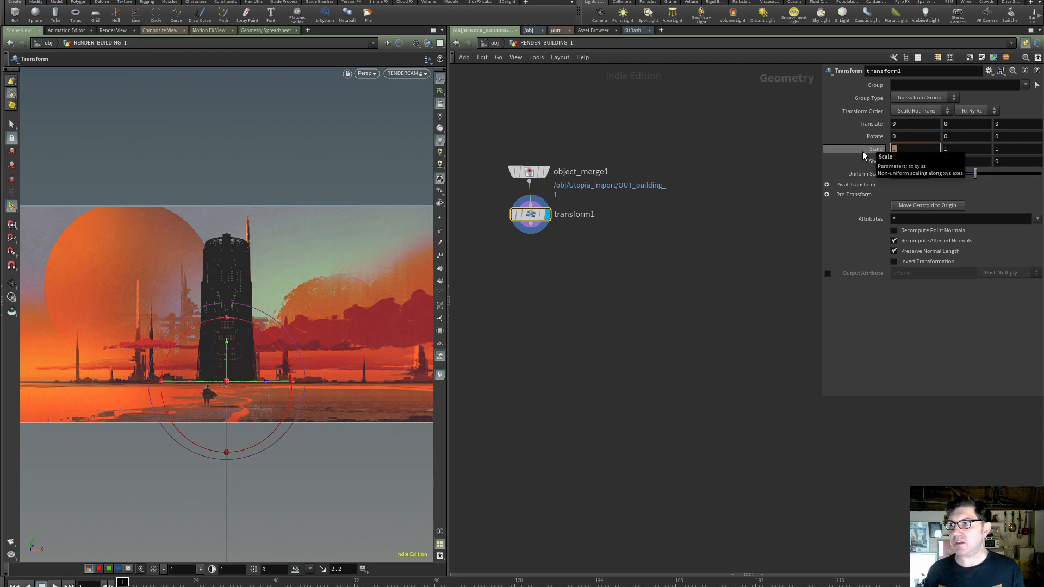
pyautogui.write('.5')
pyautogui.keyDown('ctrl'); pyautogui.middleClick(863, 151); pyautogui.keyUp('ctrl')
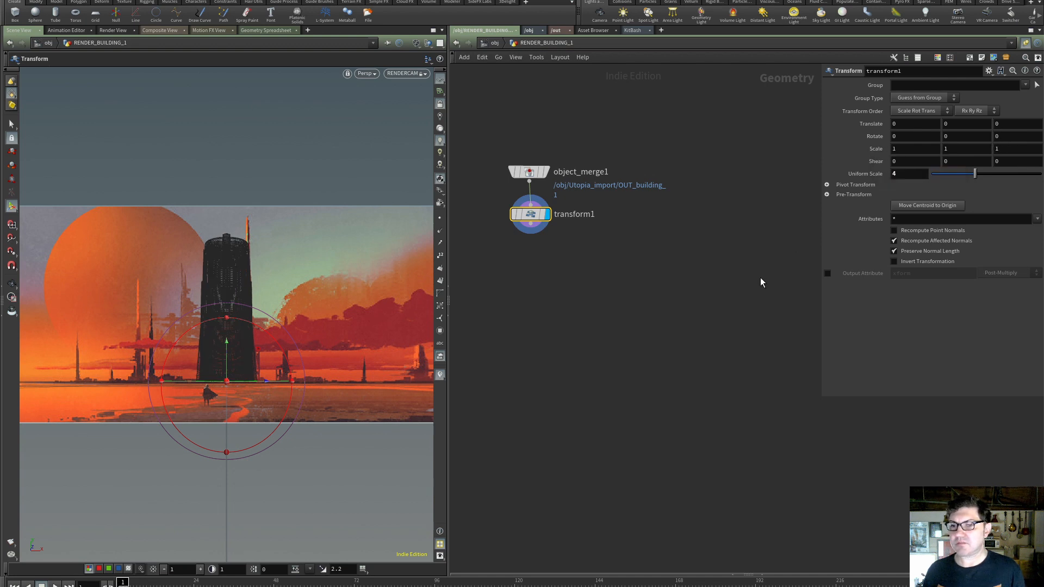
# Return to the object level and set RENDER_BUILDING_1's Y rotation to 0
pyautogui.press('u')
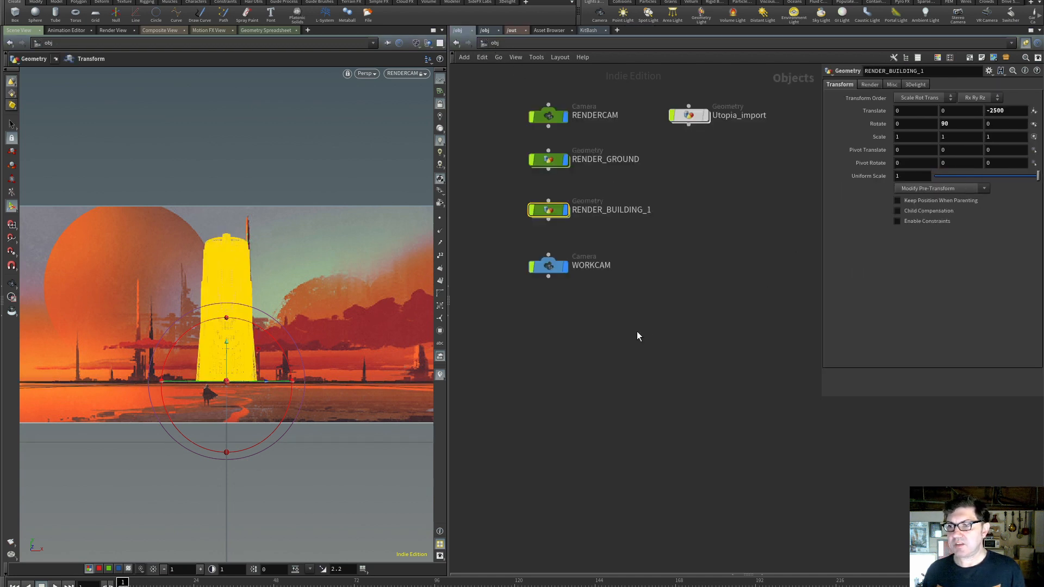
pyautogui.click(536, 235)
pyautogui.click(549, 211)
pyautogui.click(960, 123)
pyautogui.moveTo(960, 124); pyautogui.dragTo(907, 124)
pyautogui.write('0')
pyautogui.press('Return')
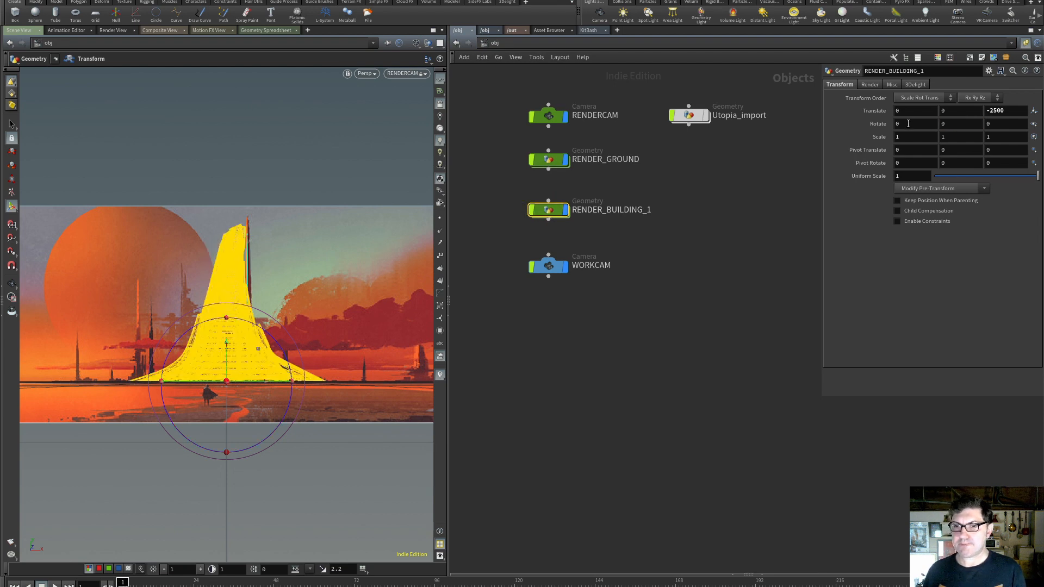
pyautogui.click(660, 371)
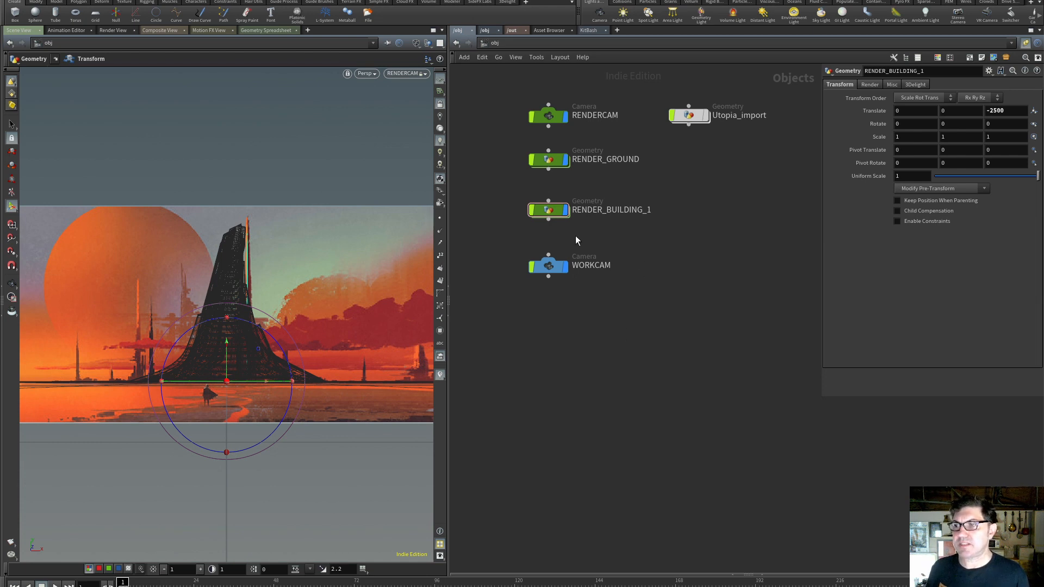
# Inside RENDER_BUILDING_1, set the viewport shading to Smooth Wire Shaded and move transform1 farther below object_merge1
pyautogui.doubleClick(549, 211)
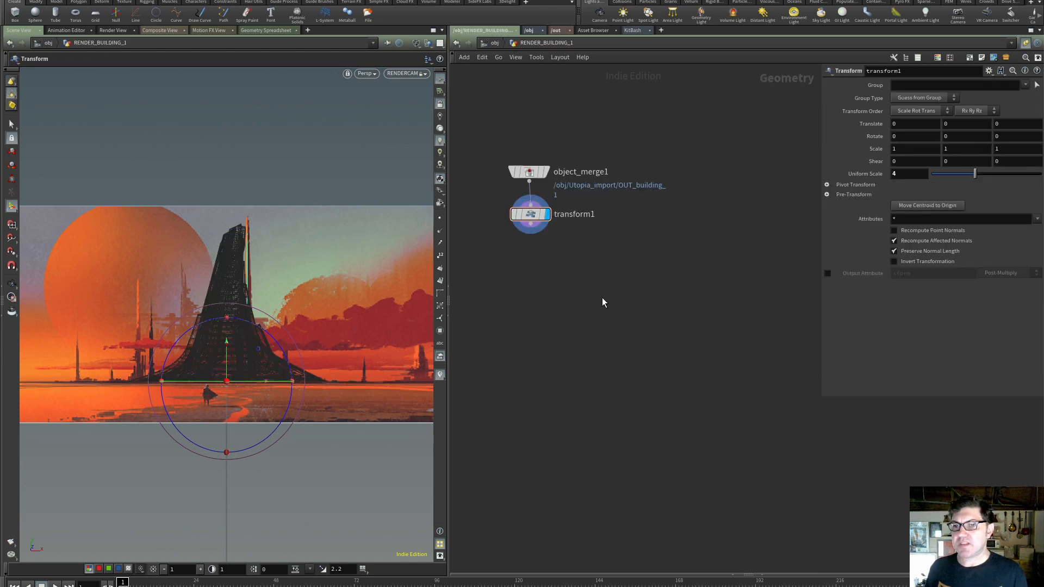
pyautogui.click(418, 42)
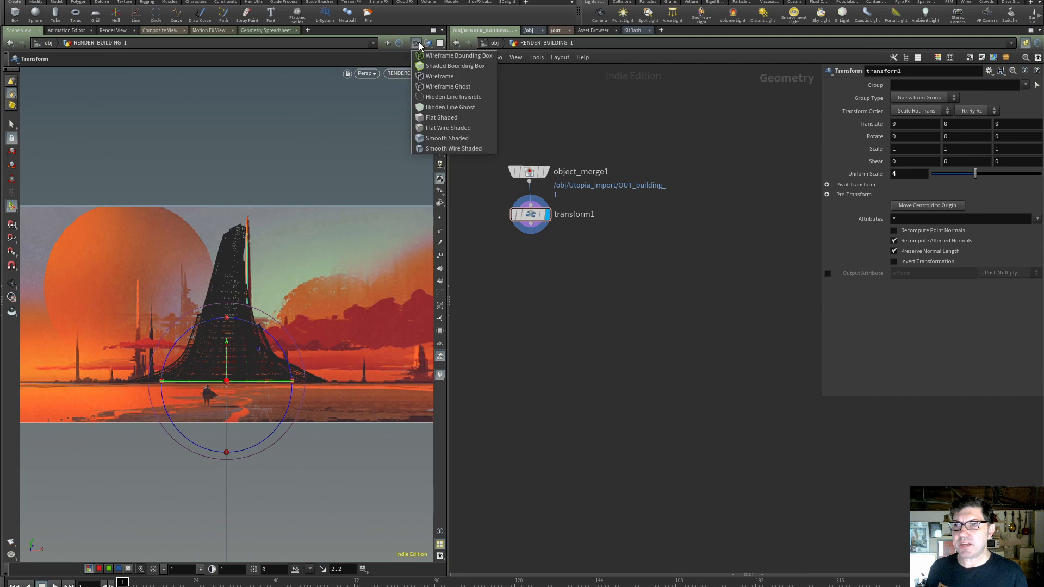
pyautogui.click(455, 149)
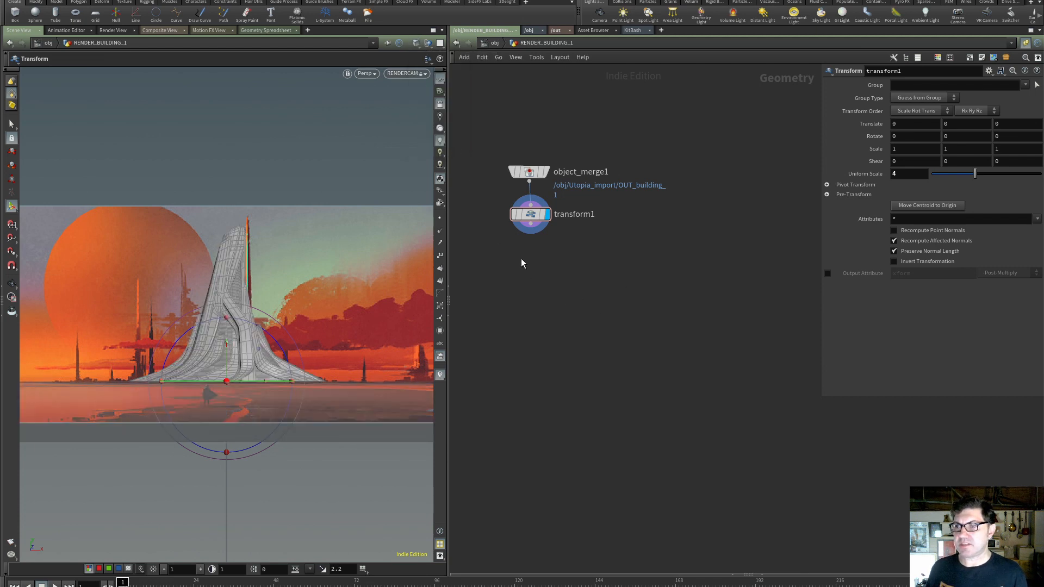
pyautogui.moveTo(533, 215); pyautogui.dragTo(532, 245)
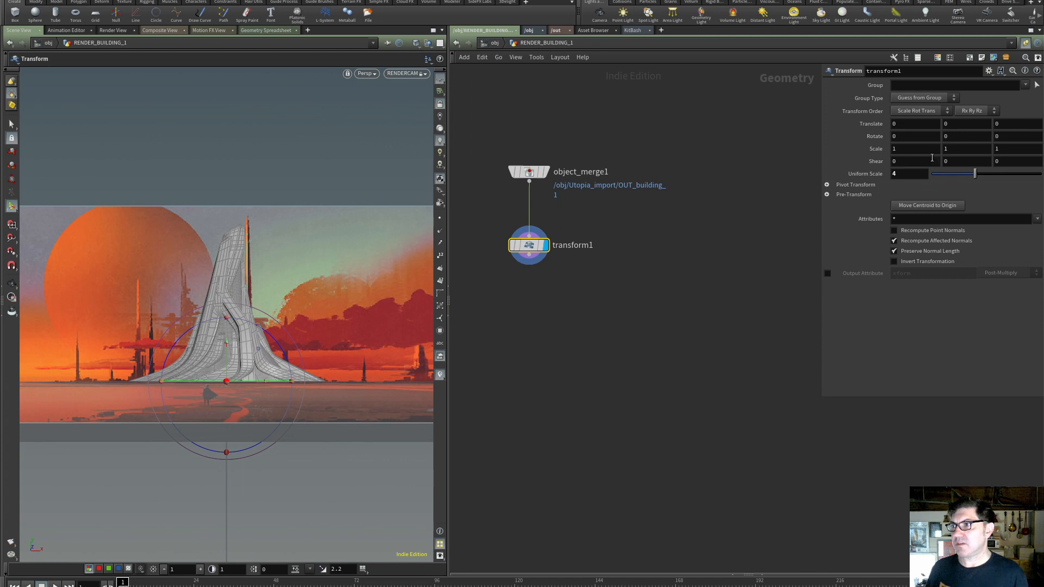
# Try narrowing the building in transform1 with X scales of .5 and .25
pyautogui.moveTo(956, 147); pyautogui.dragTo(857, 149)
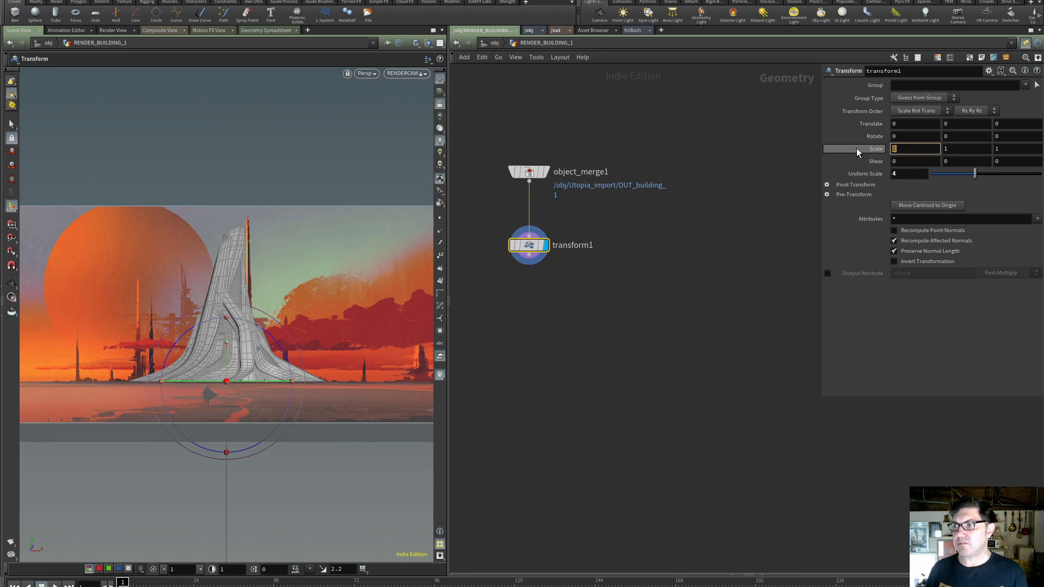
pyautogui.write('.5')
pyautogui.press('Return')
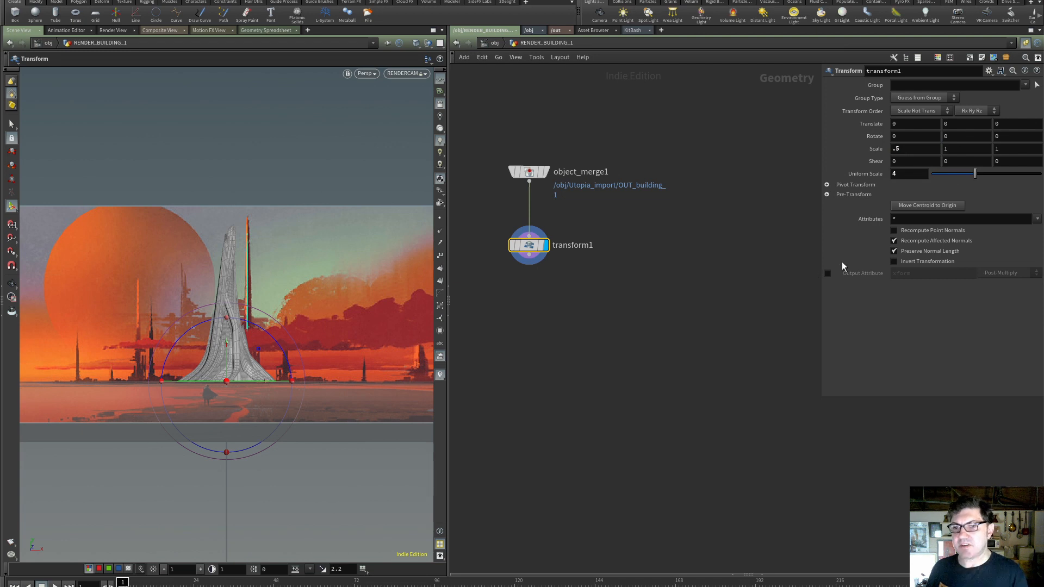
pyautogui.moveTo(910, 149); pyautogui.dragTo(888, 148)
pyautogui.write('25')
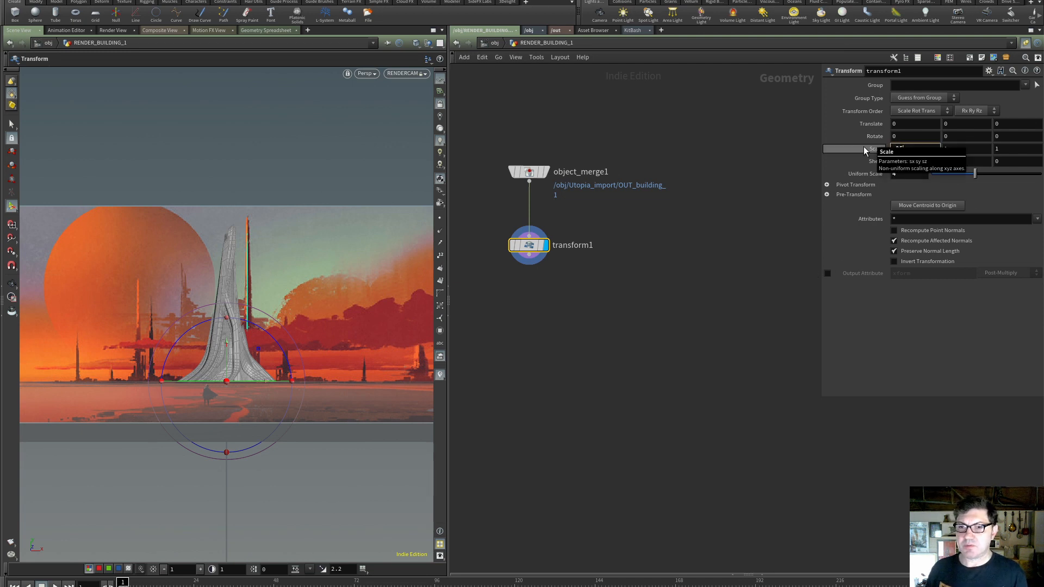
pyautogui.press('Return')
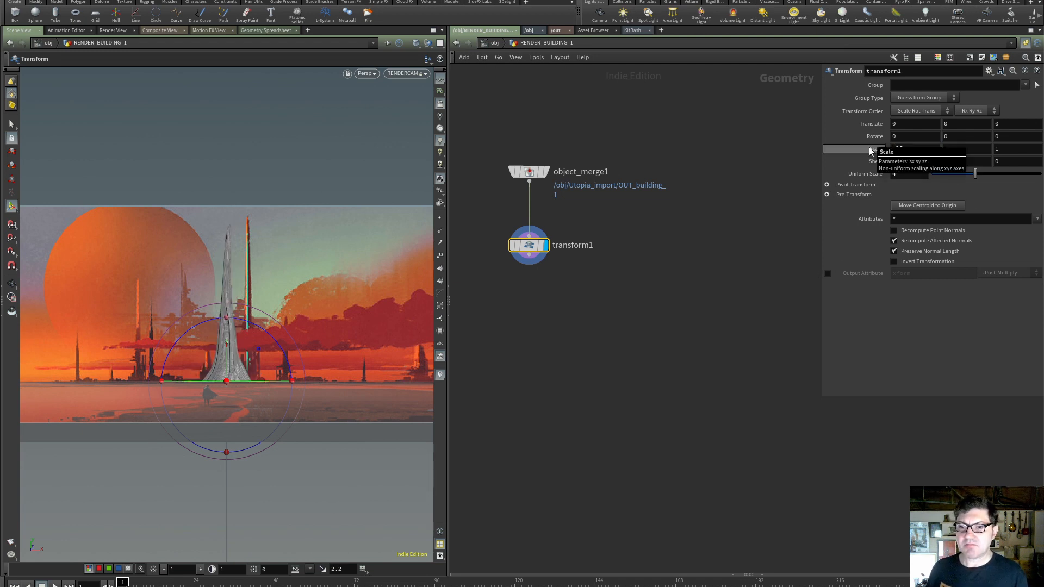
# Set transform1's X scale to .3 and its Y scale to 1.1
pyautogui.moveTo(904, 148); pyautogui.dragTo(867, 148)
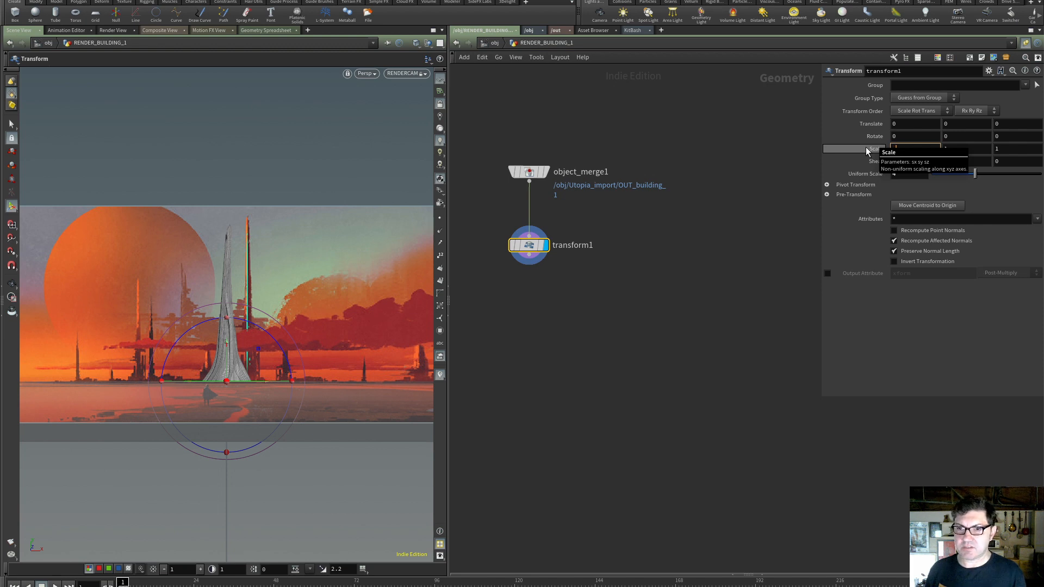
pyautogui.write('.3')
pyautogui.press('Return')
pyautogui.doubleClick(960, 150)
pyautogui.write('1.1')
pyautogui.press('Return')
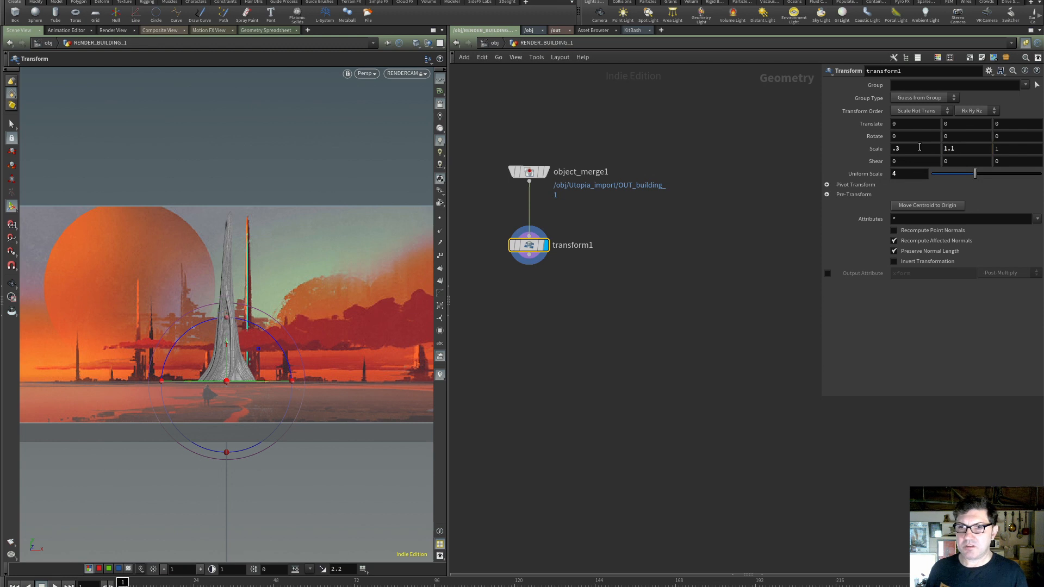
pyautogui.click(550, 321)
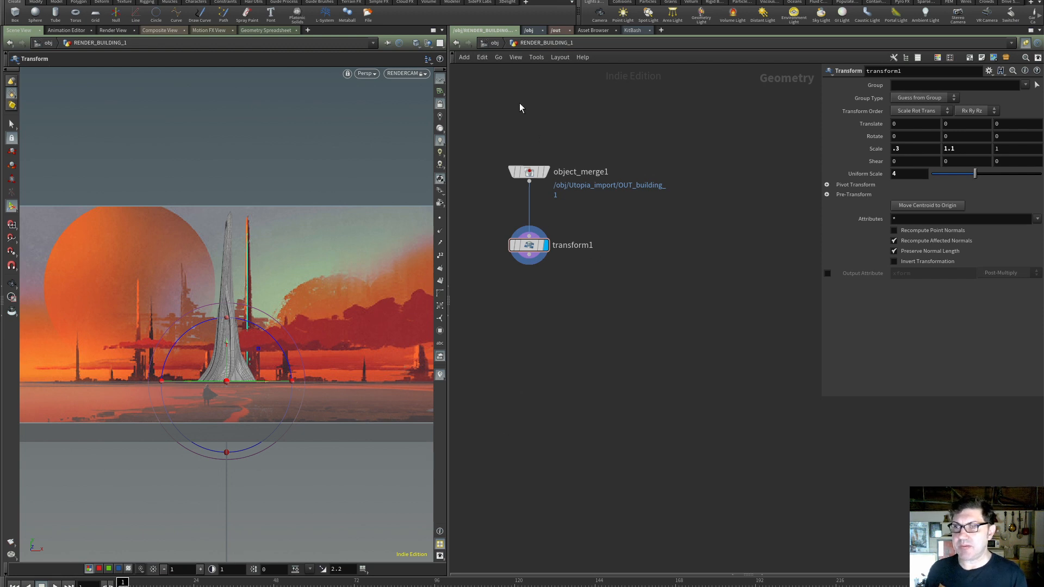
# Return to the object level and set RENDER_BUILDING_1's X translation to 50
pyautogui.click(494, 43)
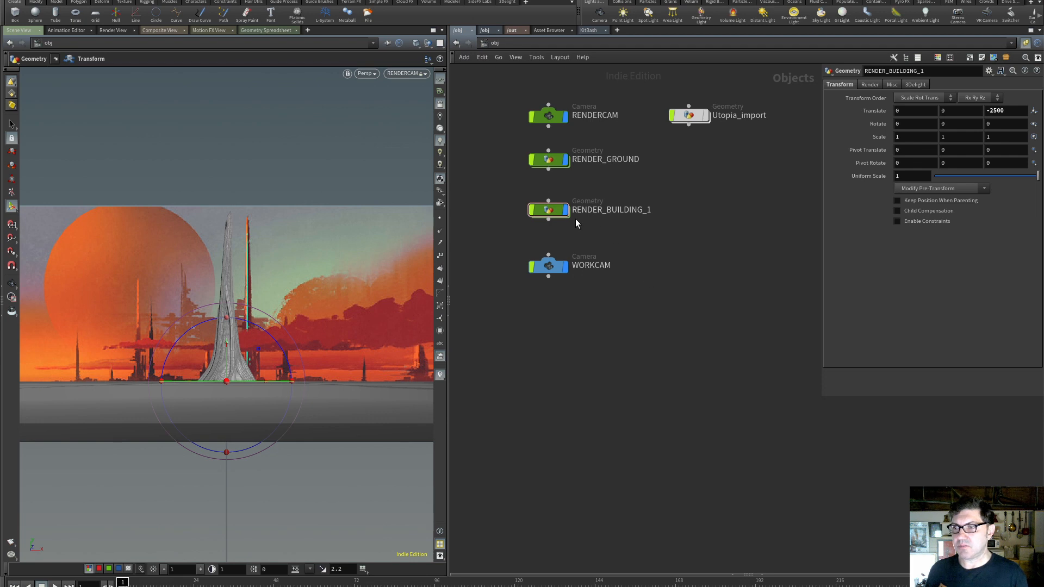
pyautogui.click(554, 211)
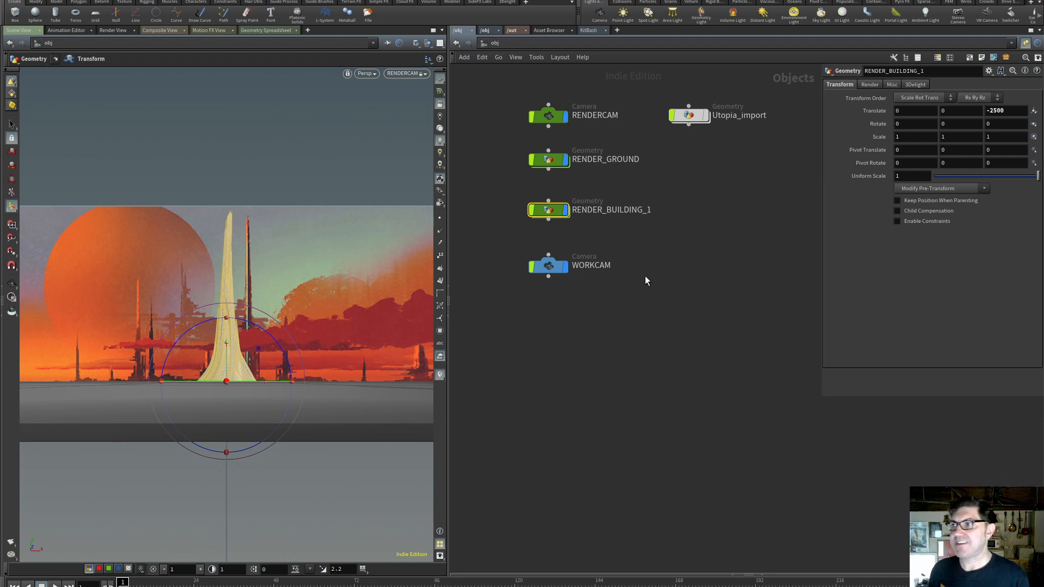
pyautogui.moveTo(904, 111); pyautogui.dragTo(871, 106)
pyautogui.write('50')
pyautogui.press('Return')
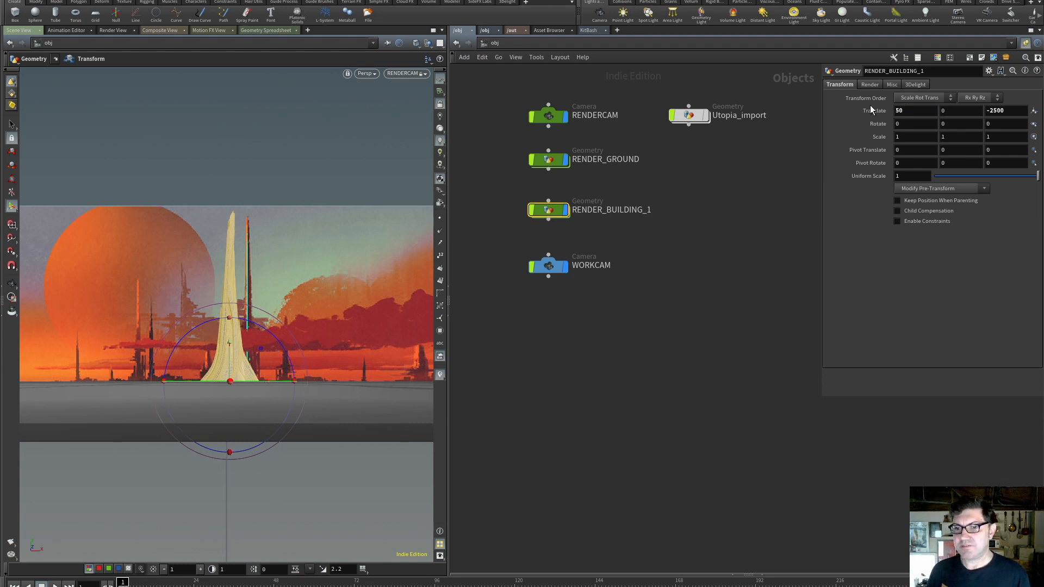
# Set RENDER_BUILDING_1's X translation to 400 so it lines up with the tallest spire in the painting
pyautogui.moveTo(906, 111); pyautogui.dragTo(855, 102)
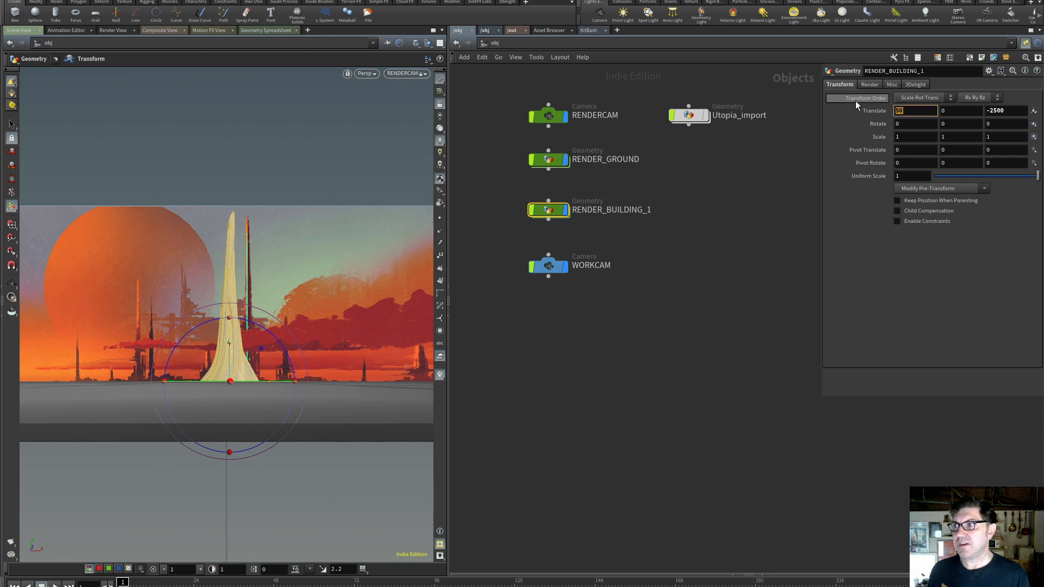
pyautogui.write('100')
pyautogui.press('Return')
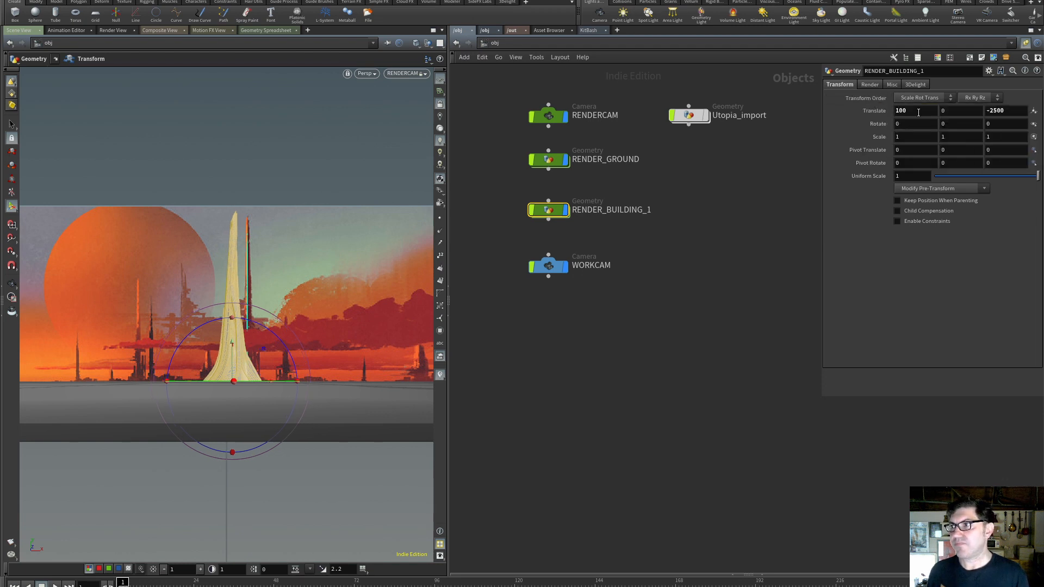
pyautogui.moveTo(900, 111); pyautogui.dragTo(923, 57, button='middle')
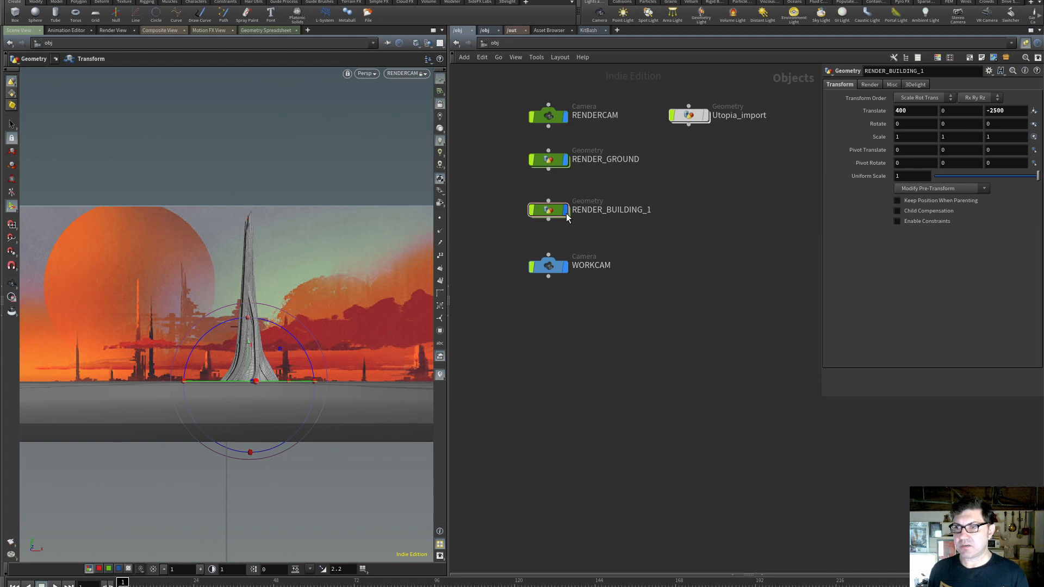
# Duplicate RENDER_BUILDING_1 below WORKCAM and, inside the copy, display object_merge1 and set its Object 1 to OUT_building_2 from Utopia_import
pyautogui.moveTo(550, 212)
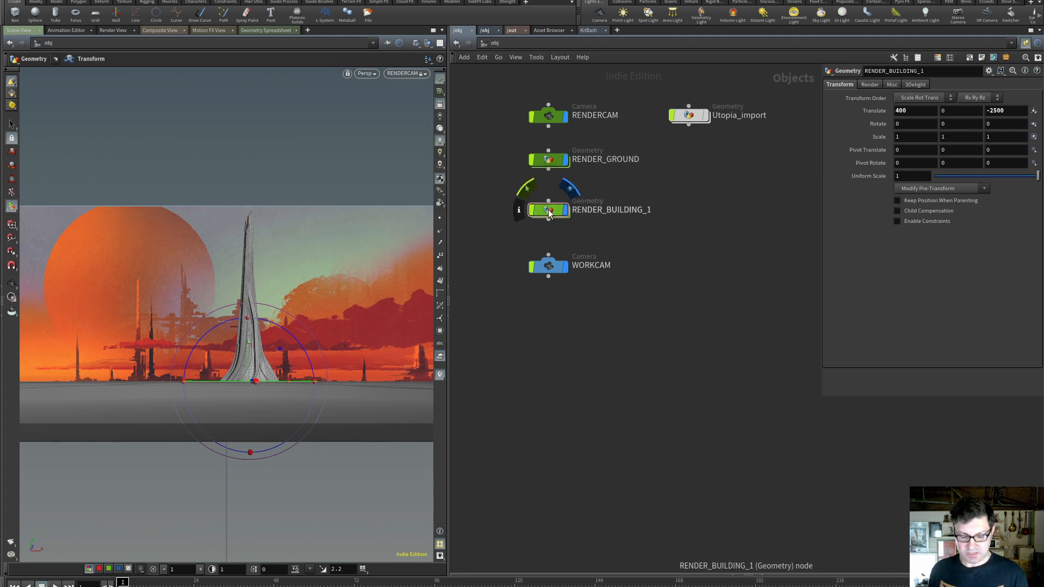
pyautogui.moveTo(549, 212); pyautogui.dragTo(551, 325)
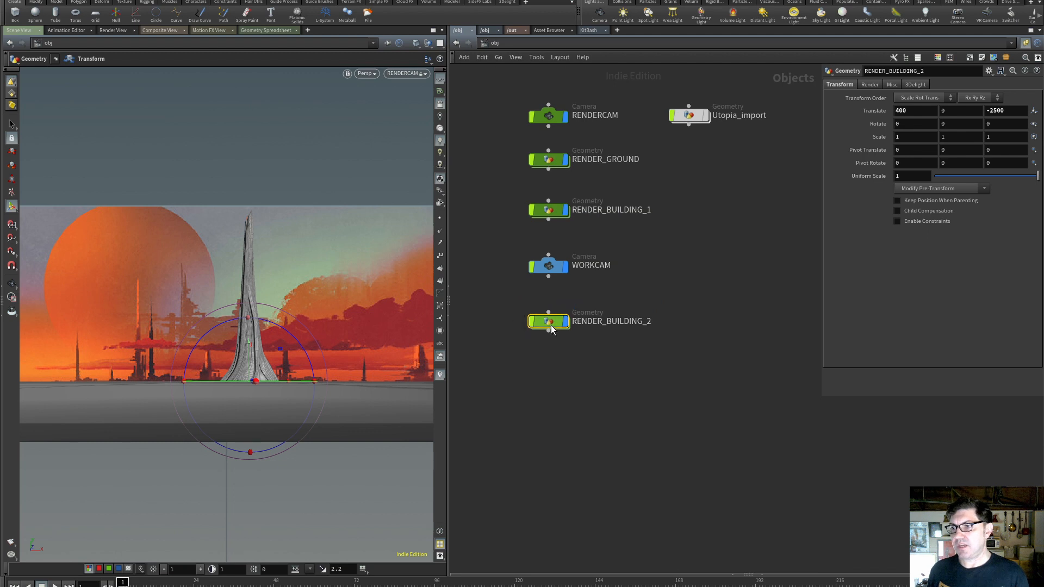
pyautogui.doubleClick(556, 324)
pyautogui.moveTo(644, 303); pyautogui.dragTo(427, 192, button='middle')
pyautogui.click(532, 169)
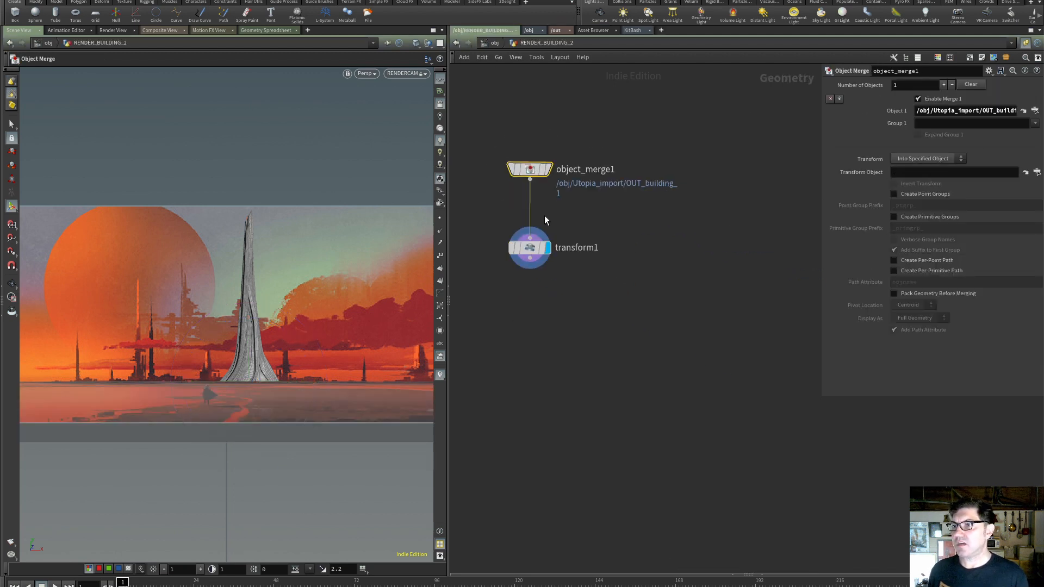
pyautogui.click(550, 169)
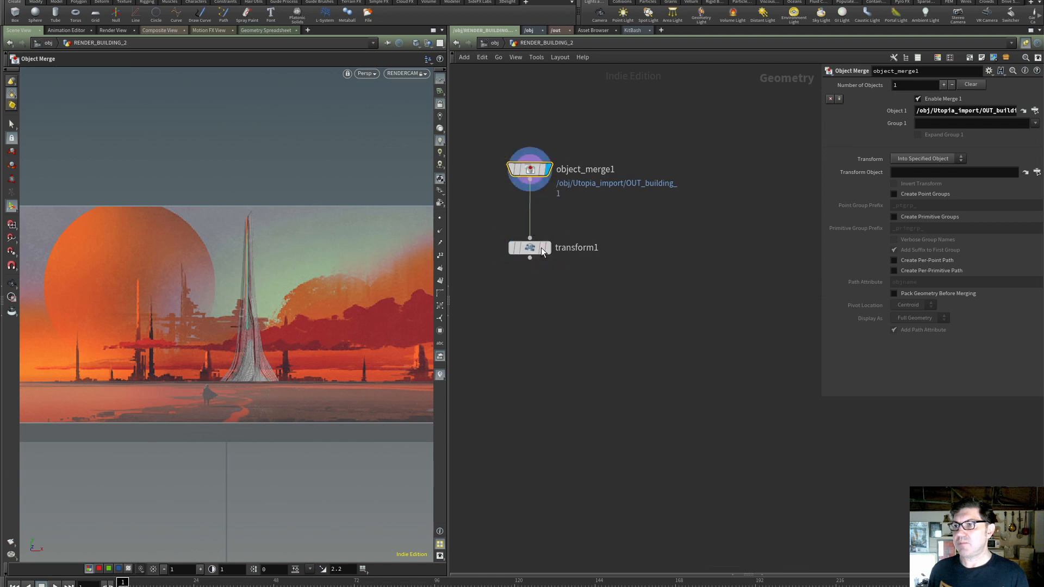
pyautogui.moveTo(546, 247)
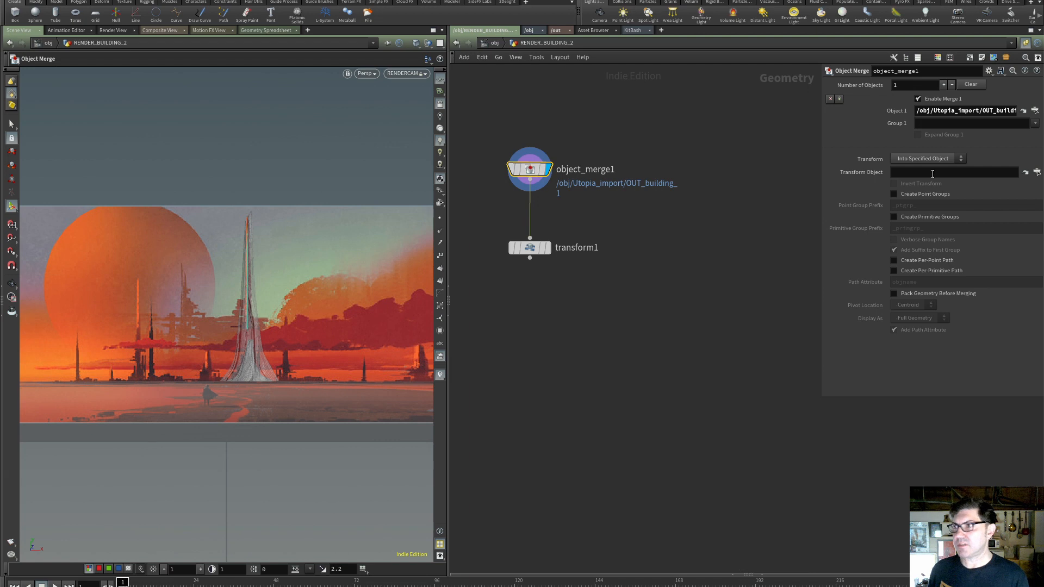
pyautogui.click(1035, 111)
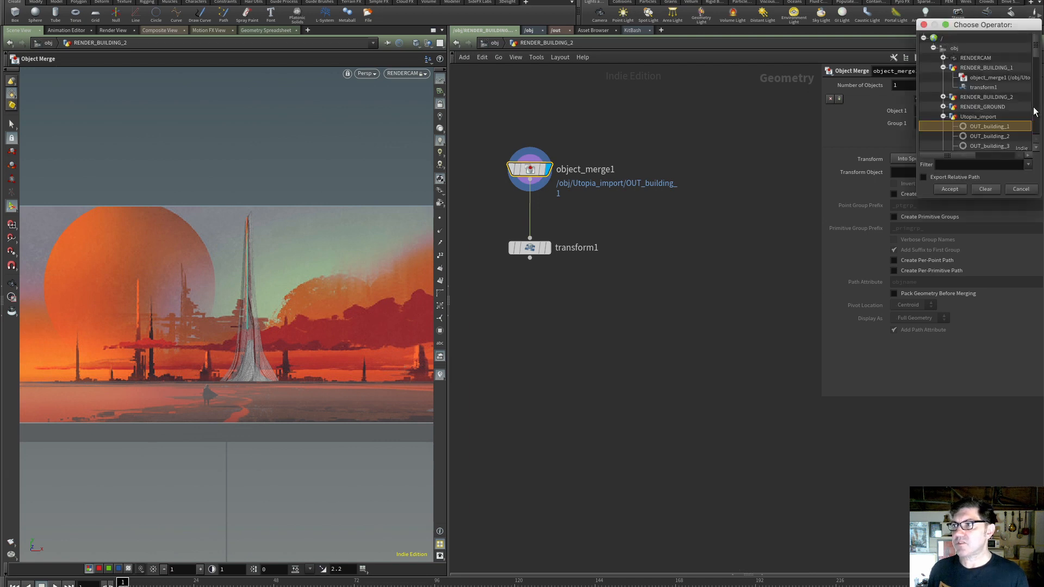
pyautogui.click(1001, 139)
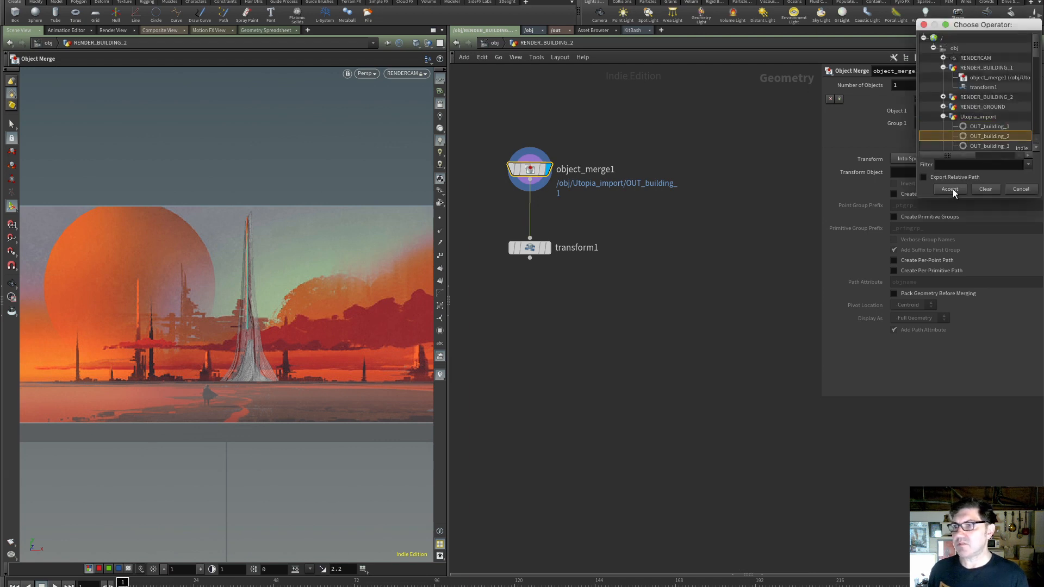
pyautogui.click(953, 190)
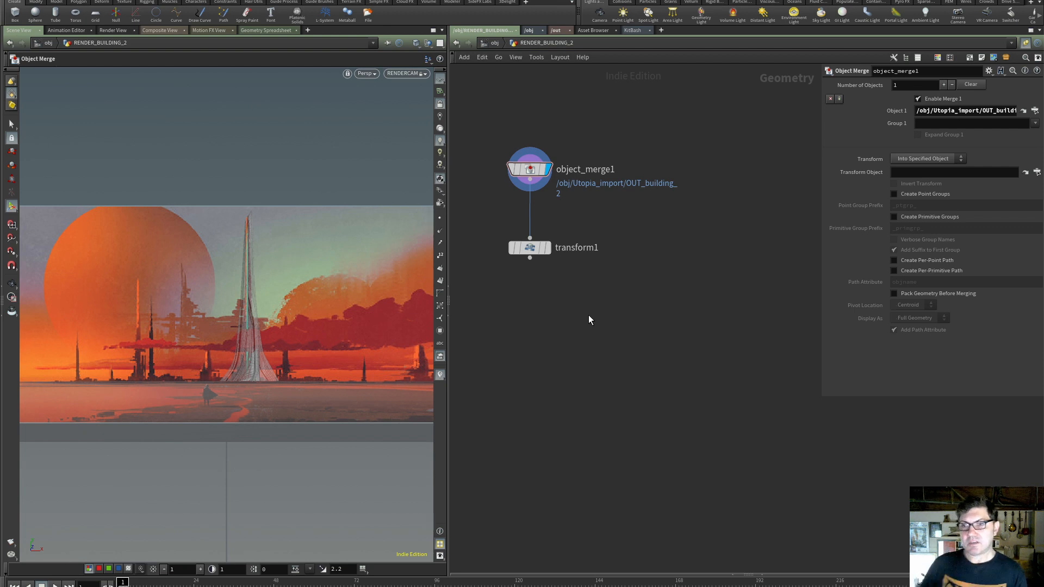
# Return to the object level and hide RENDER_BUILDING_1 in the viewport
pyautogui.click(493, 42)
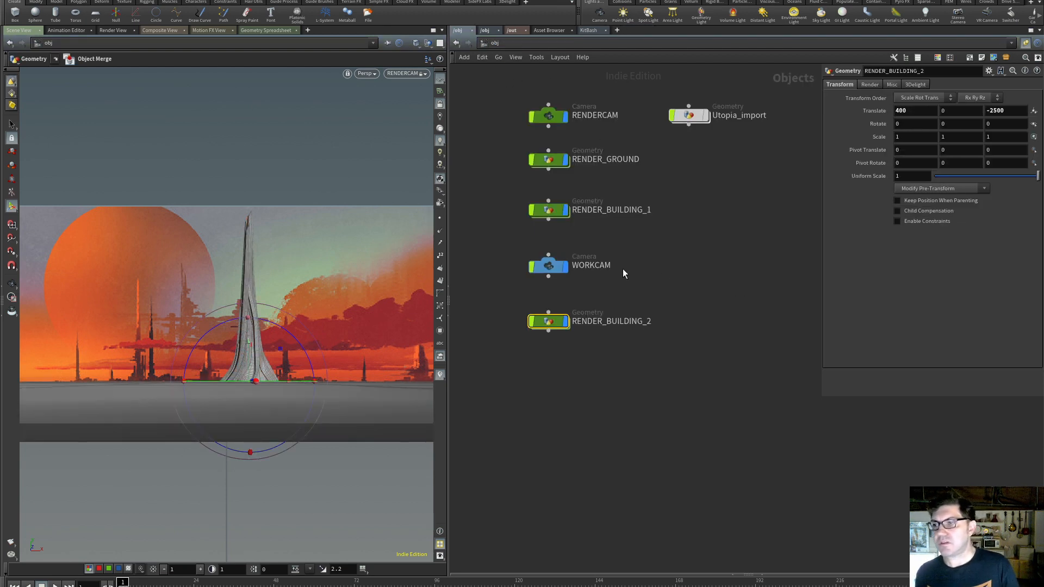
pyautogui.click(566, 210)
pyautogui.click(552, 211)
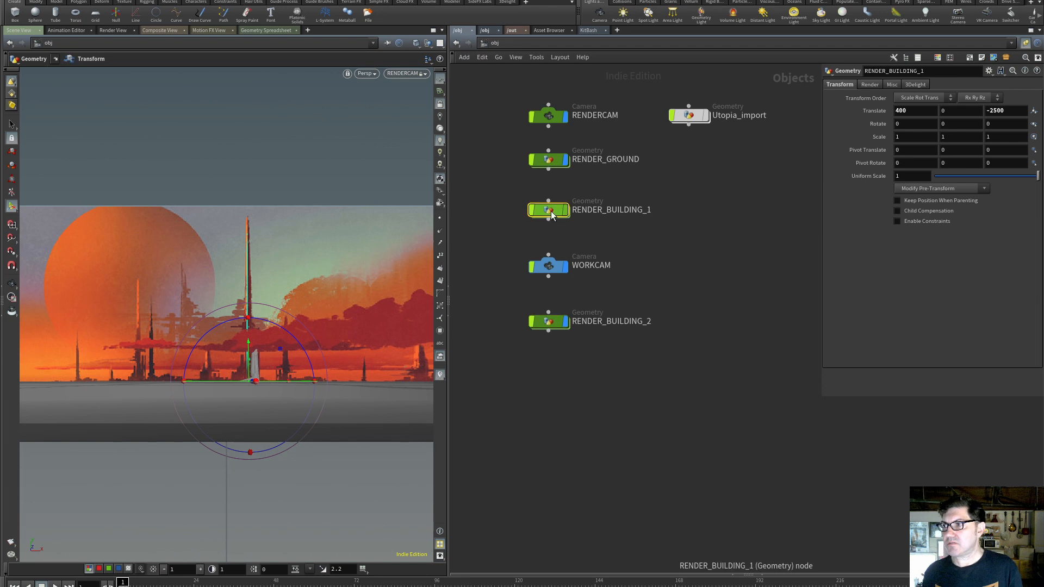
# Inside RENDER_BUILDING_2, display transform1 and set its X and Y scales to 1 with a uniform scale of 4
pyautogui.doubleClick(550, 322)
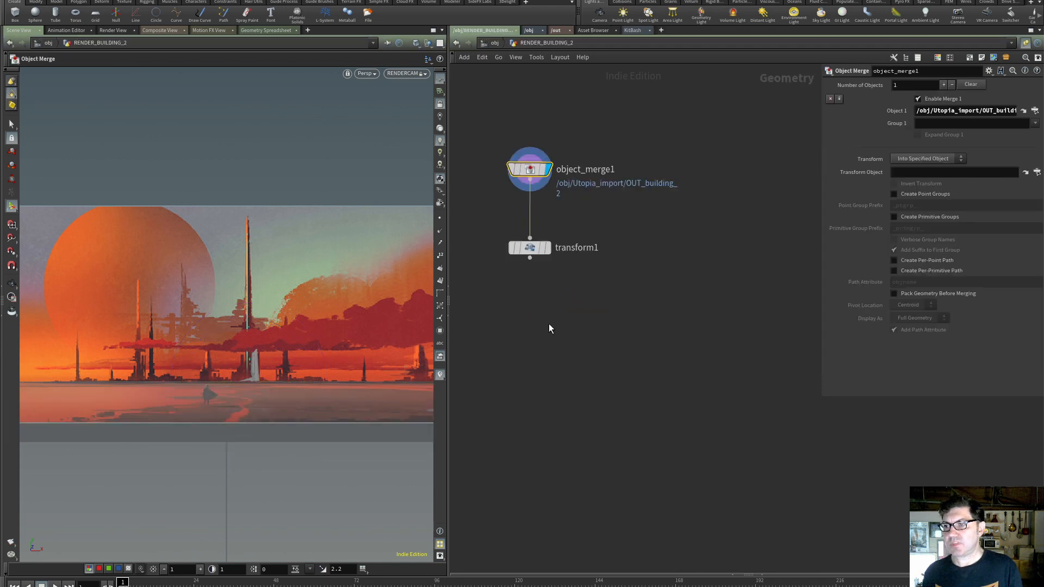
pyautogui.click(529, 248)
pyautogui.click(548, 248)
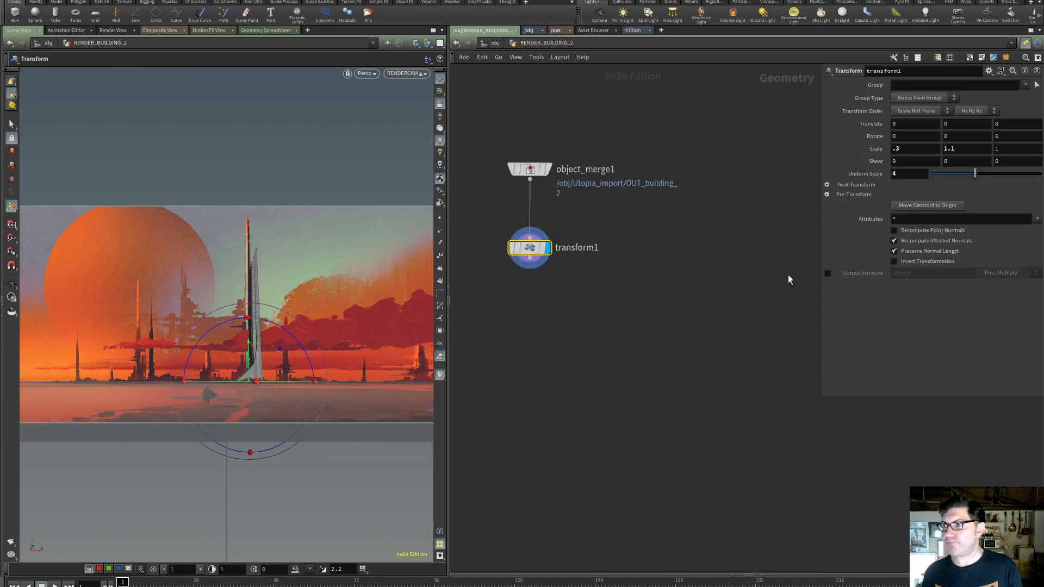
pyautogui.moveTo(901, 149); pyautogui.dragTo(862, 151)
pyautogui.write('1')
pyautogui.press('Tab')
pyautogui.write('1')
pyautogui.press('Return')
pyautogui.click(905, 174)
pyautogui.write('4')
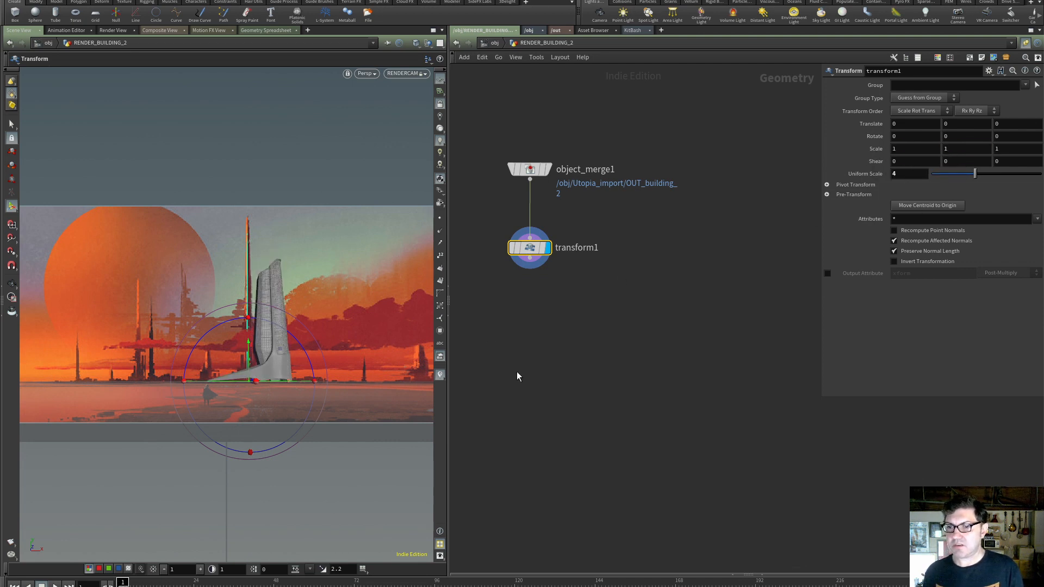
# Try Y rotations of 90 and 45 degrees in transform1, ending with the rotation at 0
pyautogui.click(950, 138)
pyautogui.write('90')
pyautogui.press('Return')
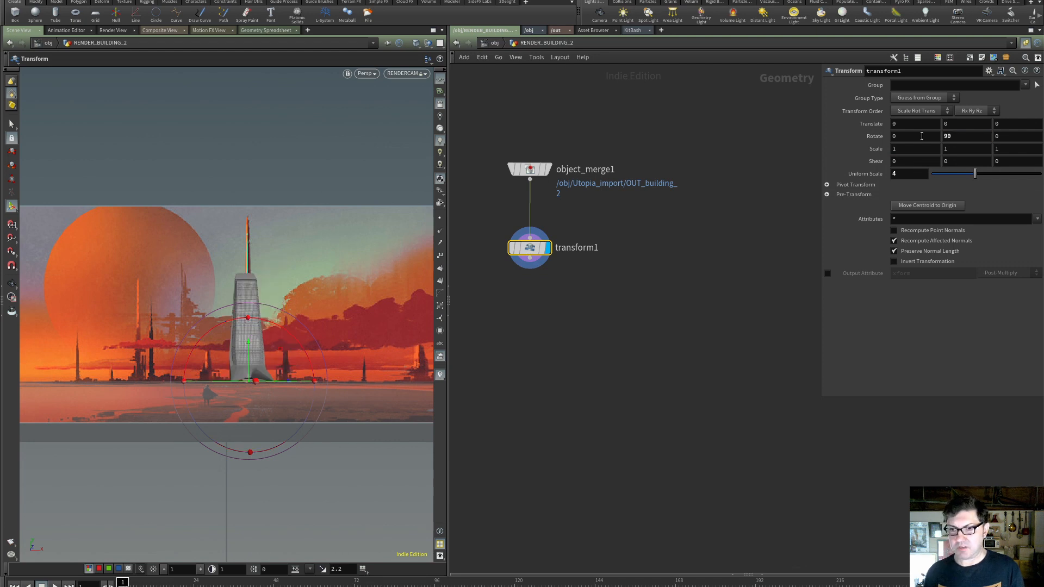
pyautogui.moveTo(960, 137); pyautogui.dragTo(915, 135)
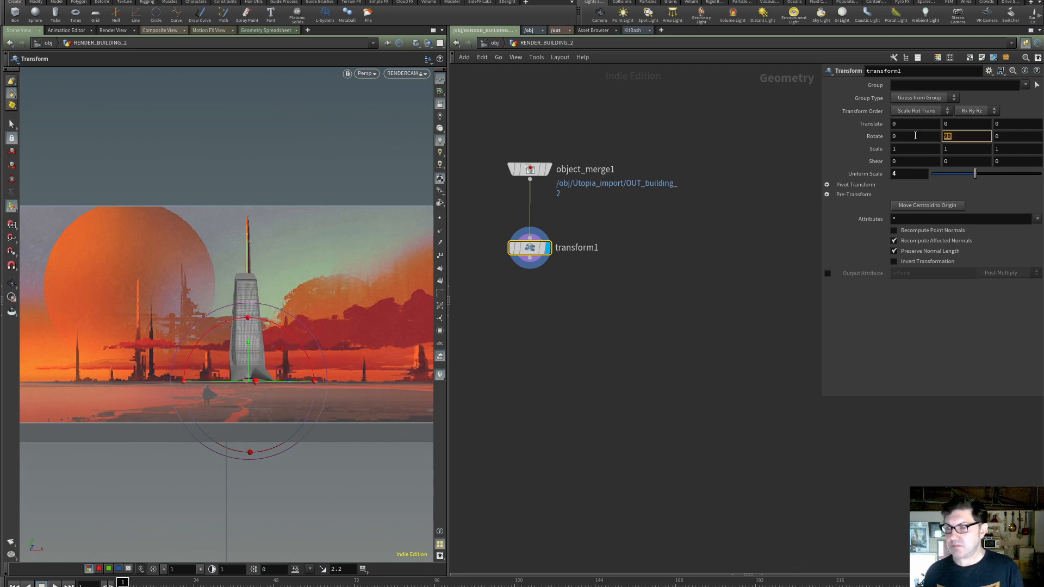
pyautogui.write('45')
pyautogui.press('Return')
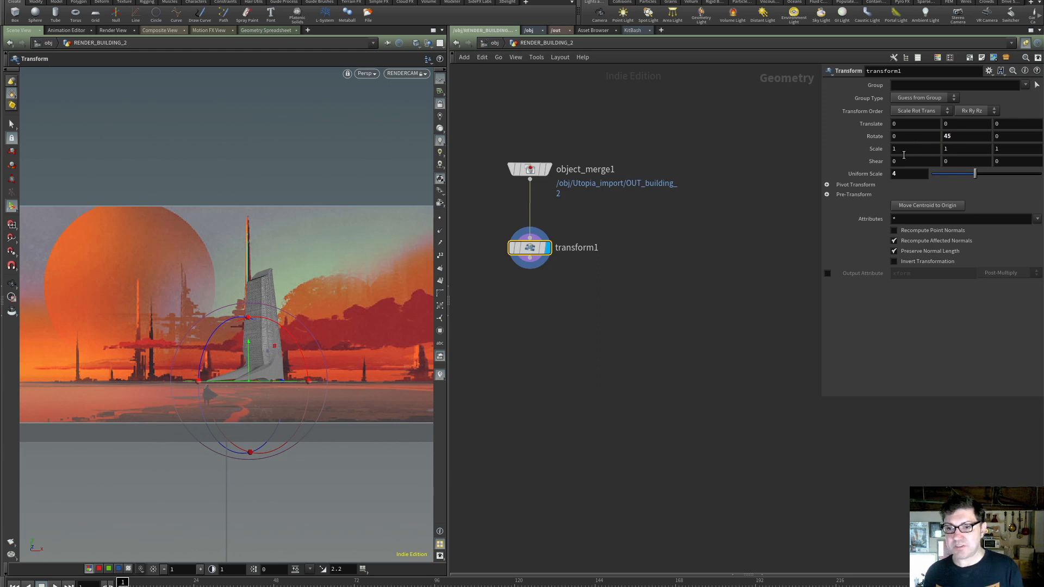
pyautogui.moveTo(961, 137); pyautogui.dragTo(903, 132)
pyautogui.write('0')
pyautogui.press('Return')
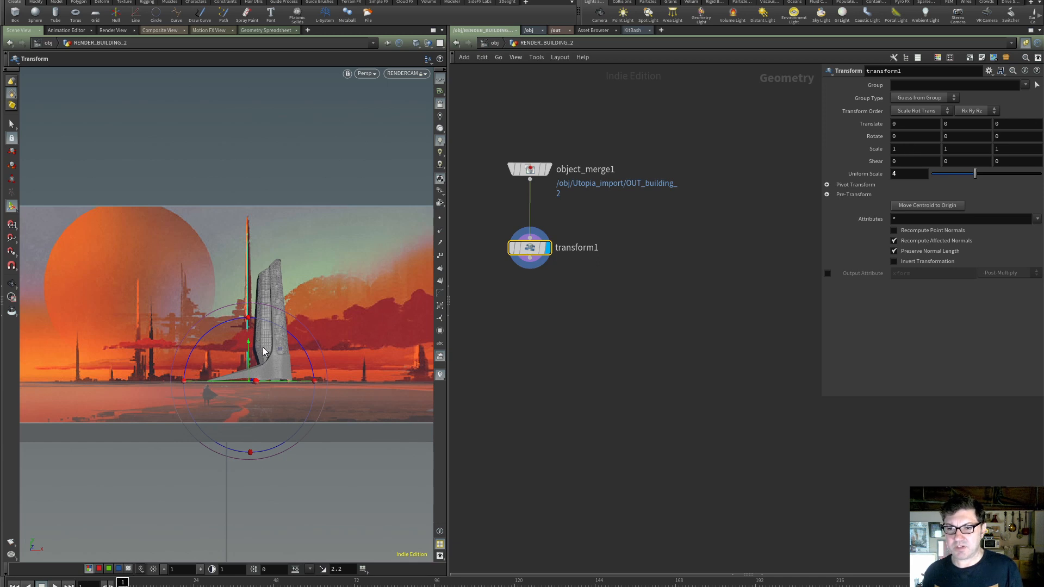
# Try narrowing the second building in transform1 with X scales of .5, .25 and .3
pyautogui.keyDown('alt'); pyautogui.moveTo(134, 331); pyautogui.dragTo(129, 300); pyautogui.keyUp('alt')
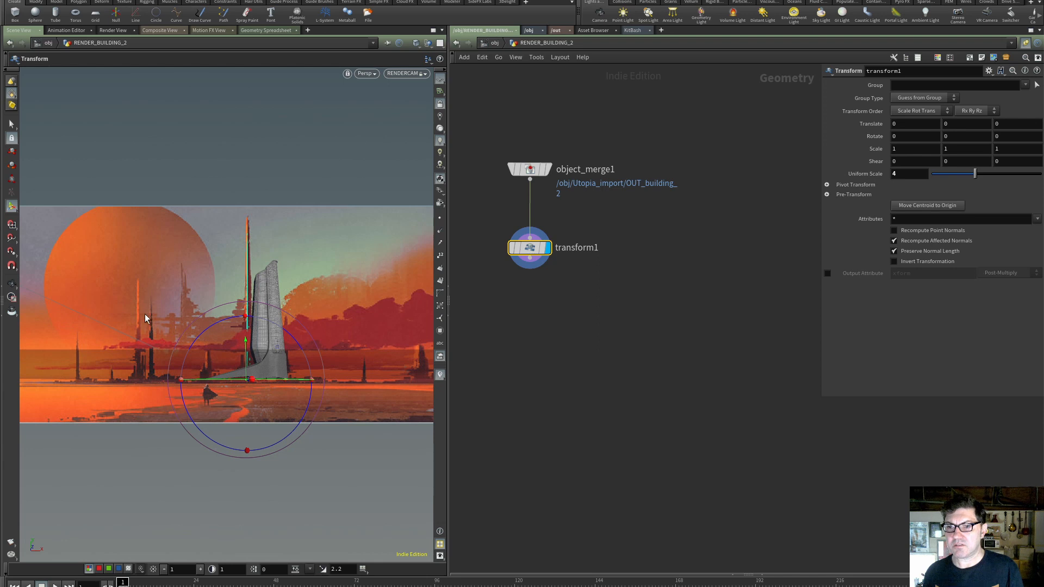
pyautogui.hotkey('ctrl', 'z')
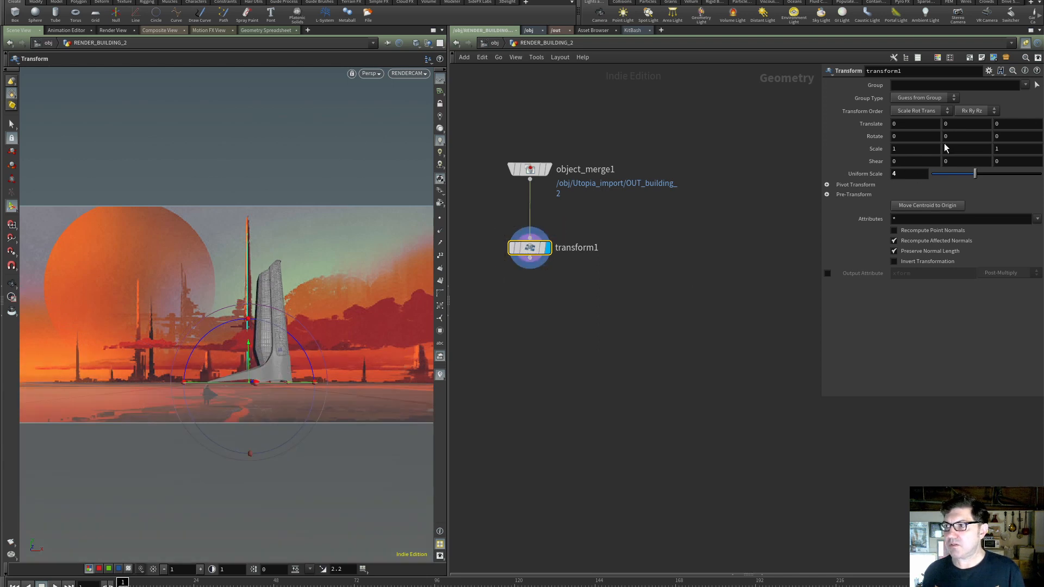
pyautogui.click(895, 149)
pyautogui.write('.5')
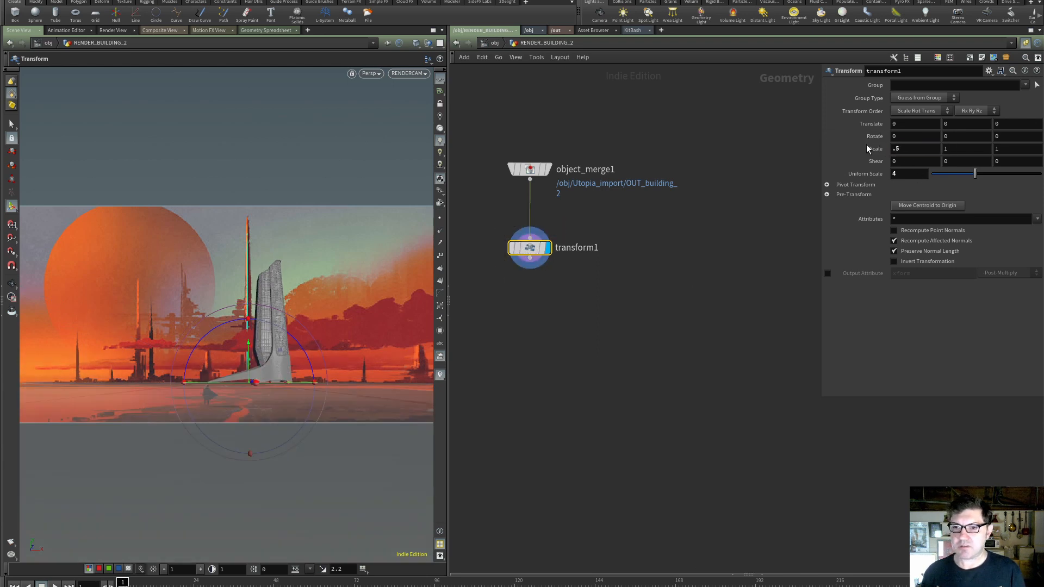
pyautogui.press('Return')
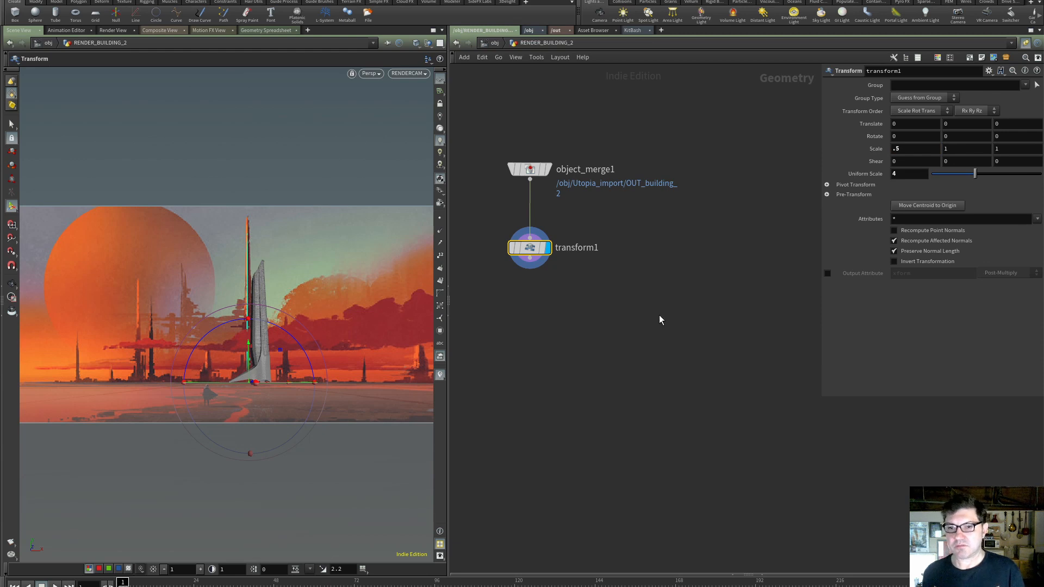
pyautogui.doubleClick(896, 148)
pyautogui.write('.25')
pyautogui.press('Return')
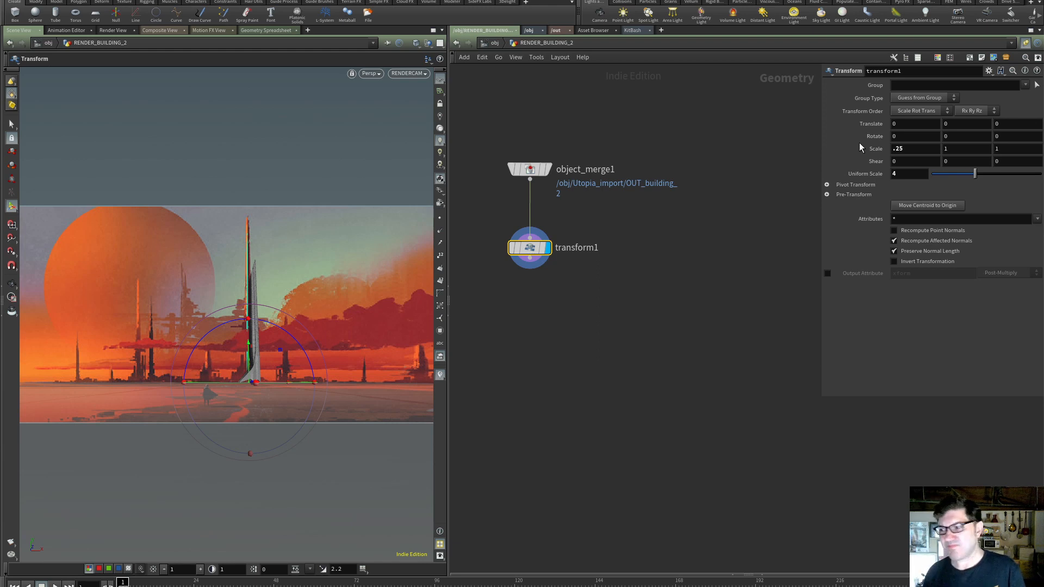
pyautogui.click(876, 150)
pyautogui.write('.3')
pyautogui.press('Return')
# Set transform1's X scale to .5 and its uniform scale to 3
pyautogui.click(868, 148)
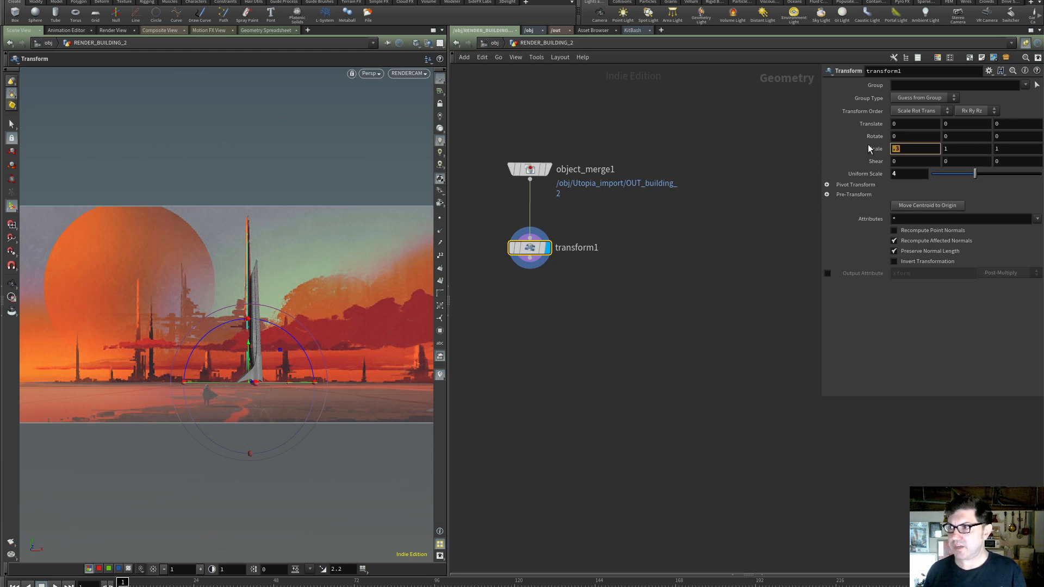
pyautogui.write('.4')
pyautogui.press('Return')
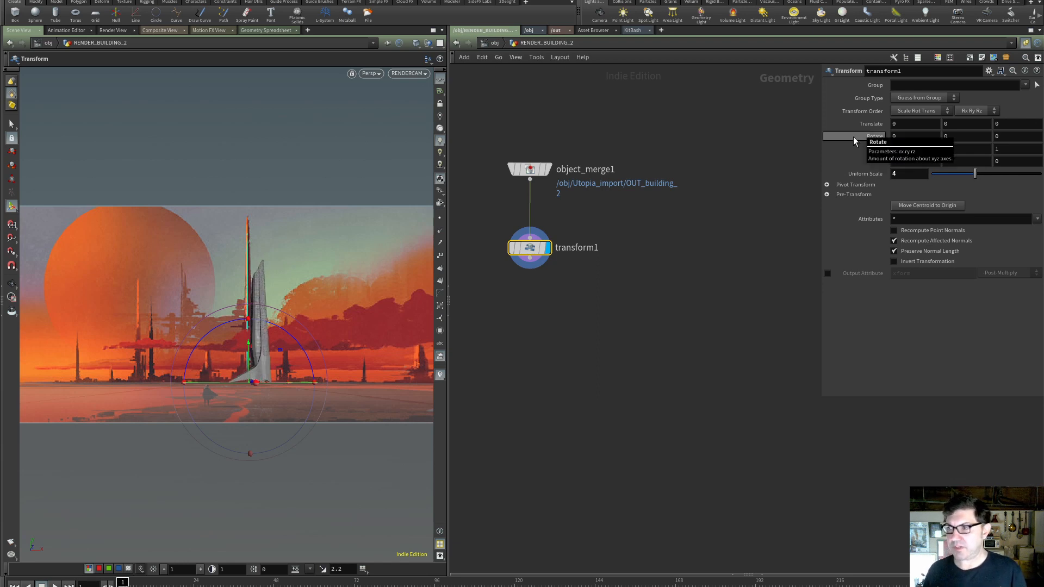
pyautogui.doubleClick(907, 174)
pyautogui.write('3')
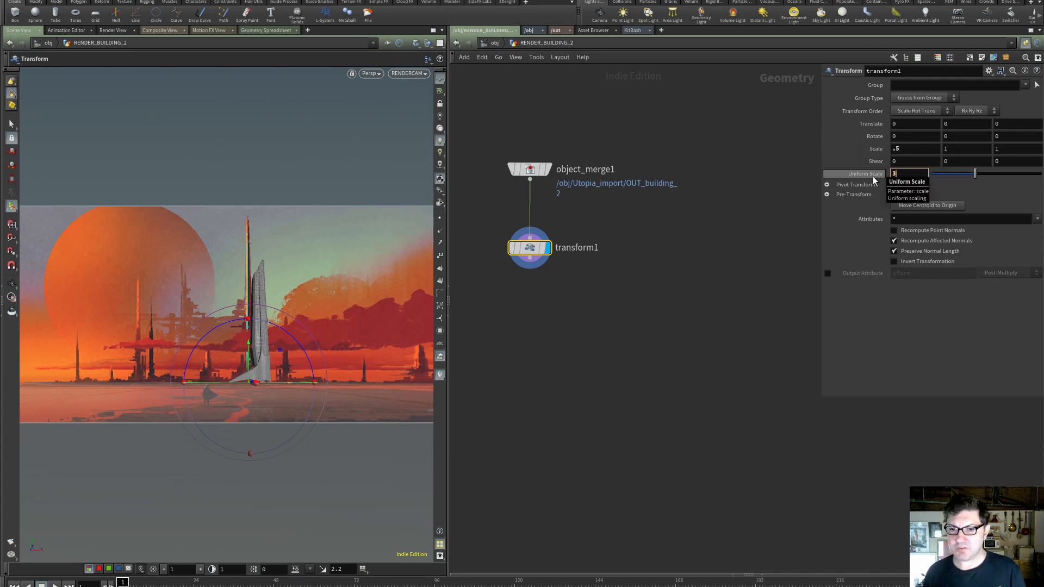
pyautogui.press('Return')
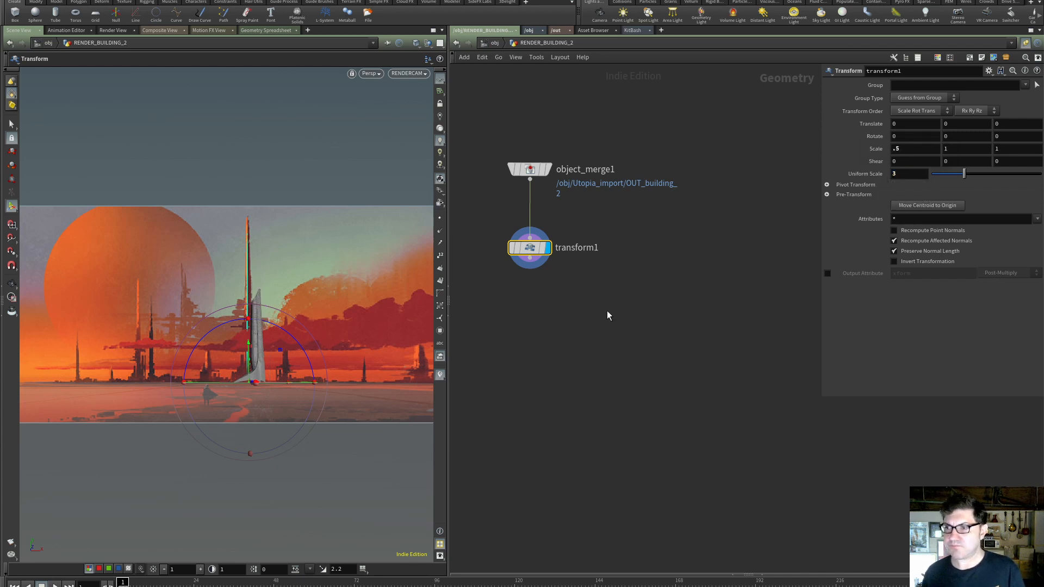
# Return to the object level and move RENDER_BUILDING_2 to an X translation of -1800, over the painting's spire in front of the planet
pyautogui.click(496, 43)
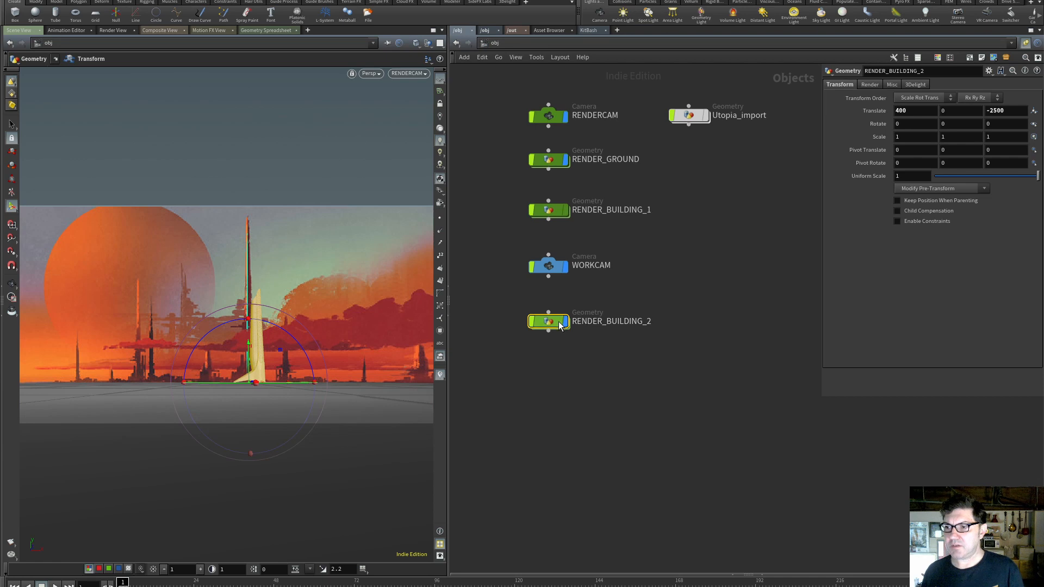
pyautogui.moveTo(908, 111); pyautogui.dragTo(862, 109)
pyautogui.write('0')
pyautogui.press('Return')
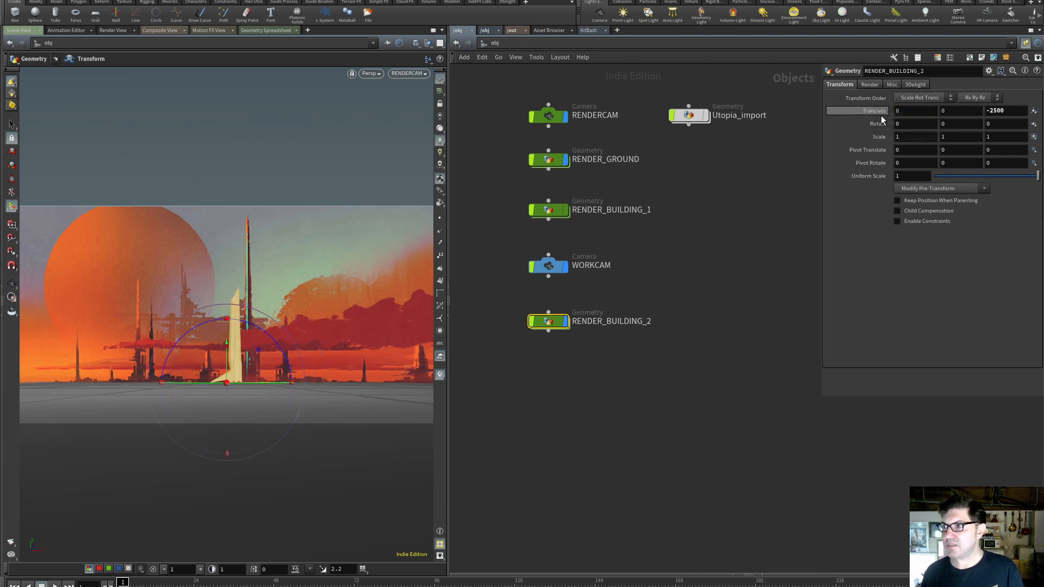
pyautogui.moveTo(907, 111); pyautogui.dragTo(823, 43, button='middle')
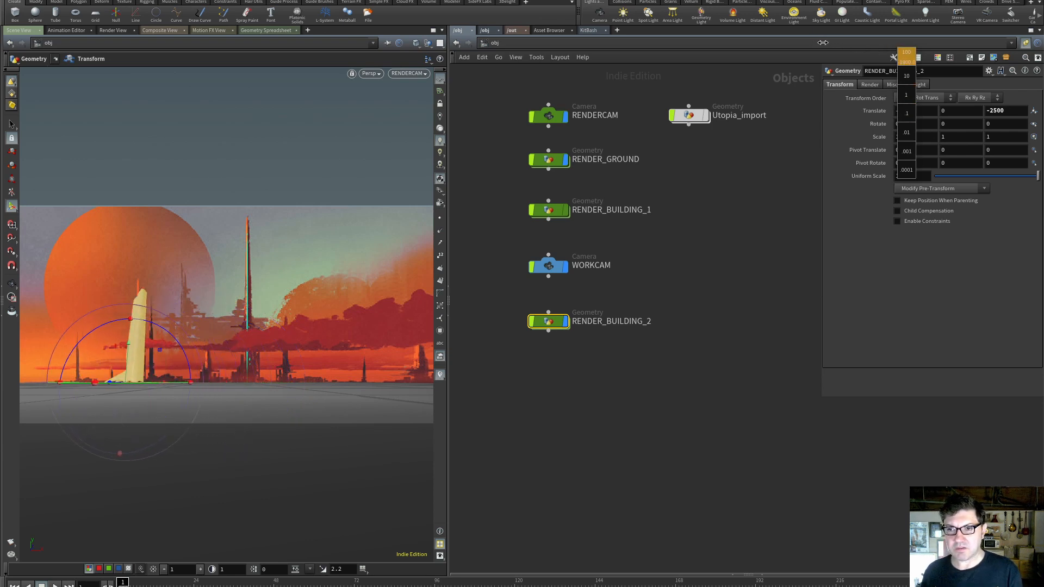
pyautogui.moveTo(823, 42); pyautogui.dragTo(824, 43, button='middle')
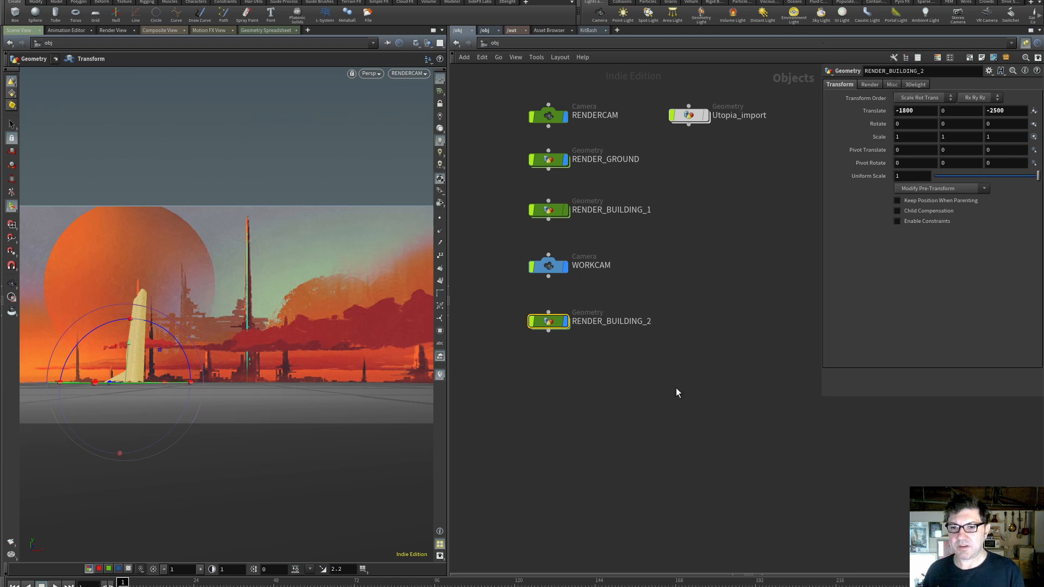
pyautogui.click(643, 403)
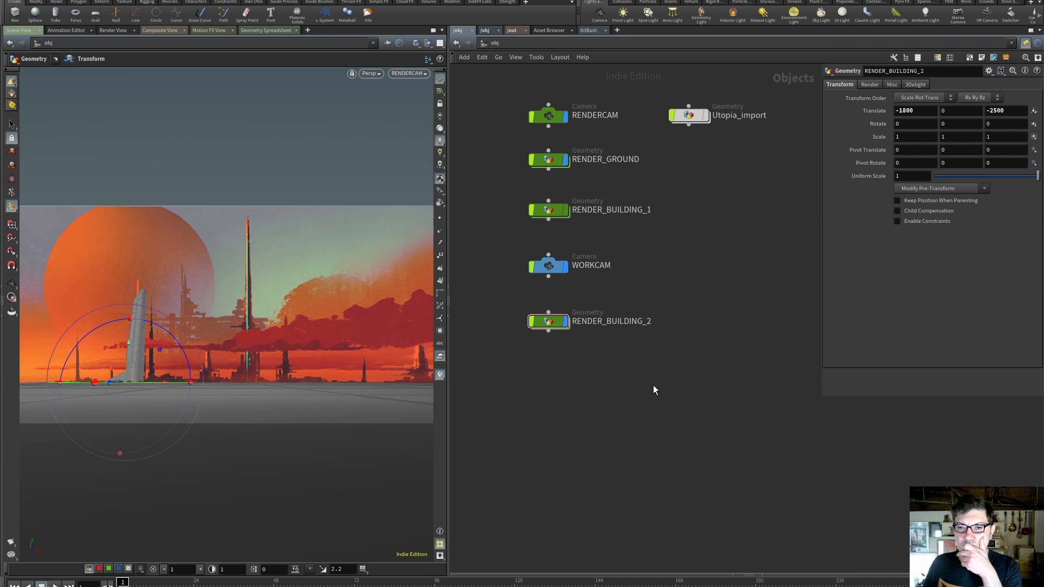
# Inside RENDER_BUILDING_2, narrow the building by setting transform1's X scale to .3
pyautogui.doubleClick(550, 321)
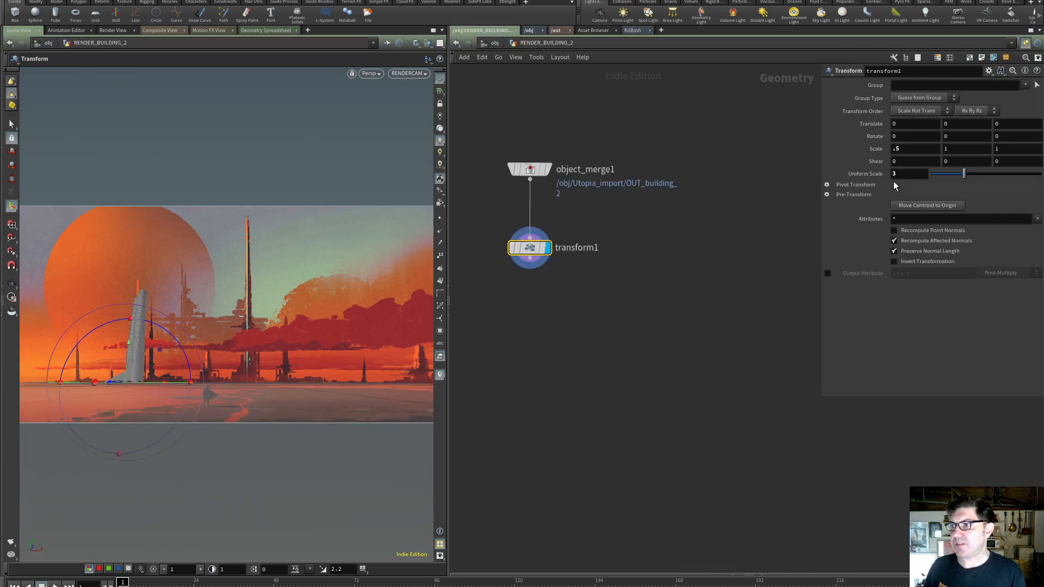
pyautogui.moveTo(908, 151); pyautogui.dragTo(856, 155)
pyautogui.write('.3')
pyautogui.press('Return')
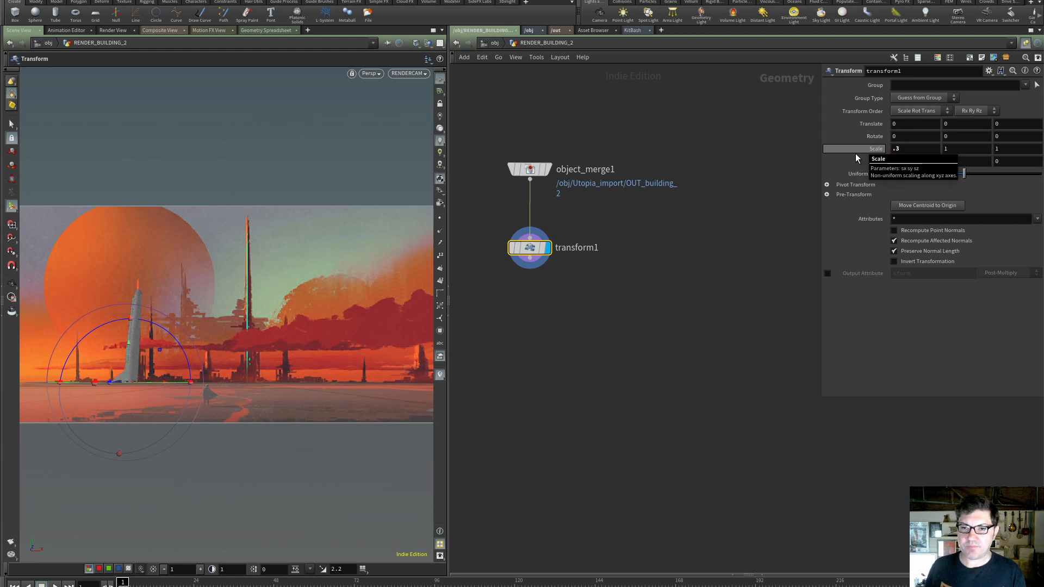
# Return to the object level and hide RENDER_BUILDING_2 in the viewport
pyautogui.click(631, 360)
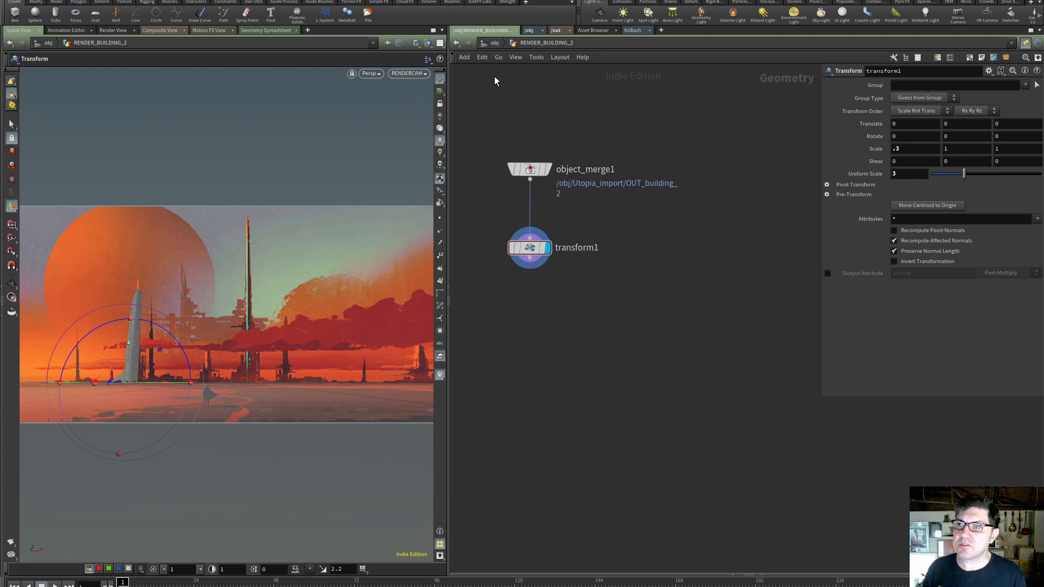
pyautogui.click(494, 43)
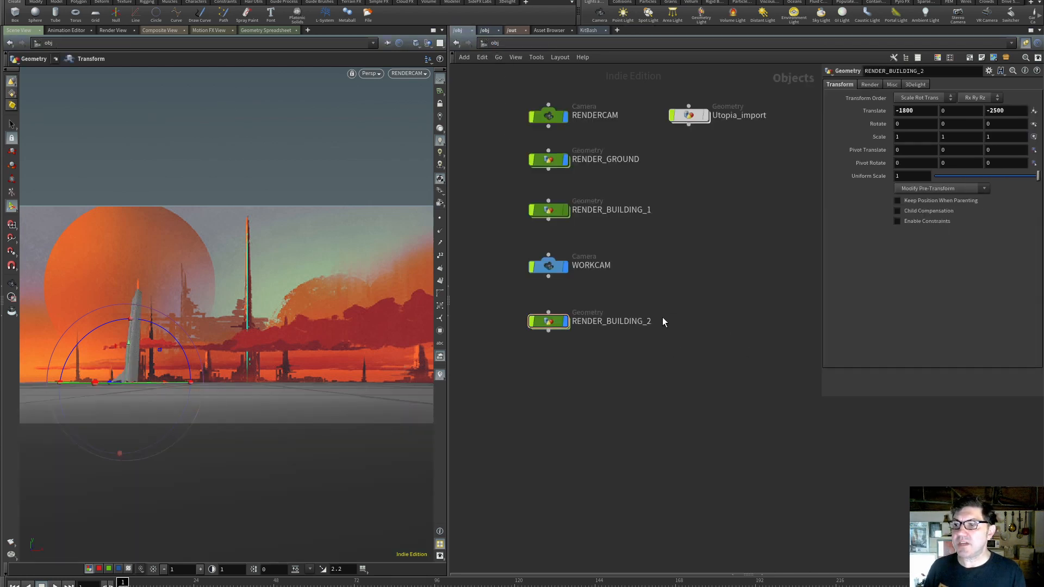
pyautogui.click(567, 323)
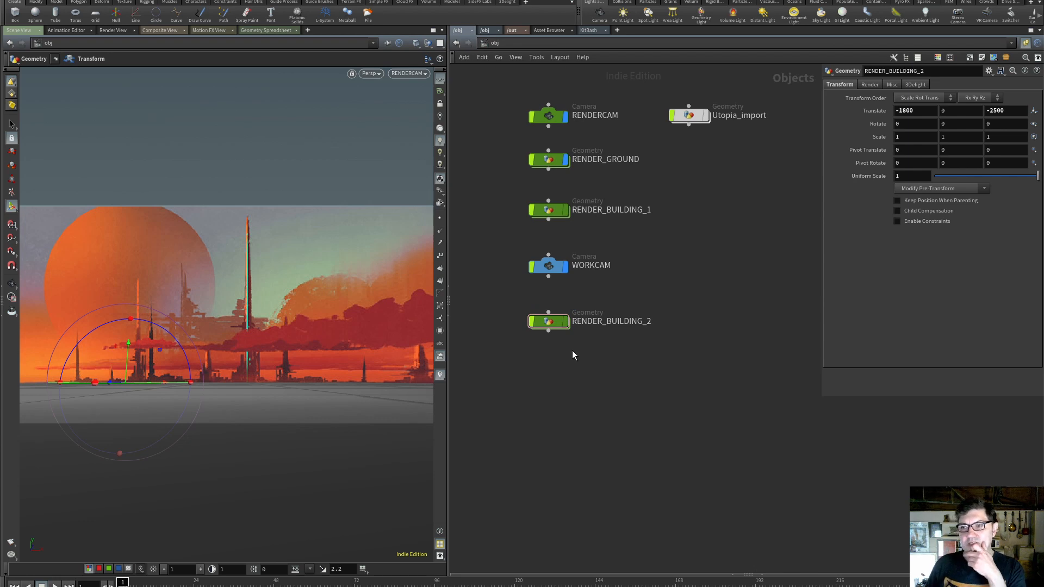
# Duplicate the RENDER_BUILDING_2 geometry object and place the copy directly below it
pyautogui.click(548, 330)
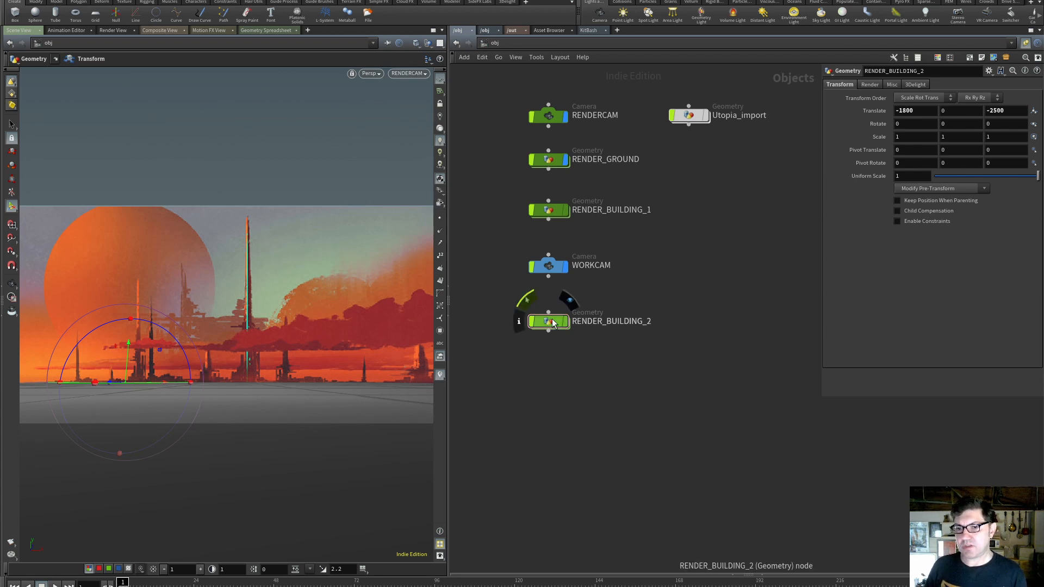
pyautogui.click(554, 375)
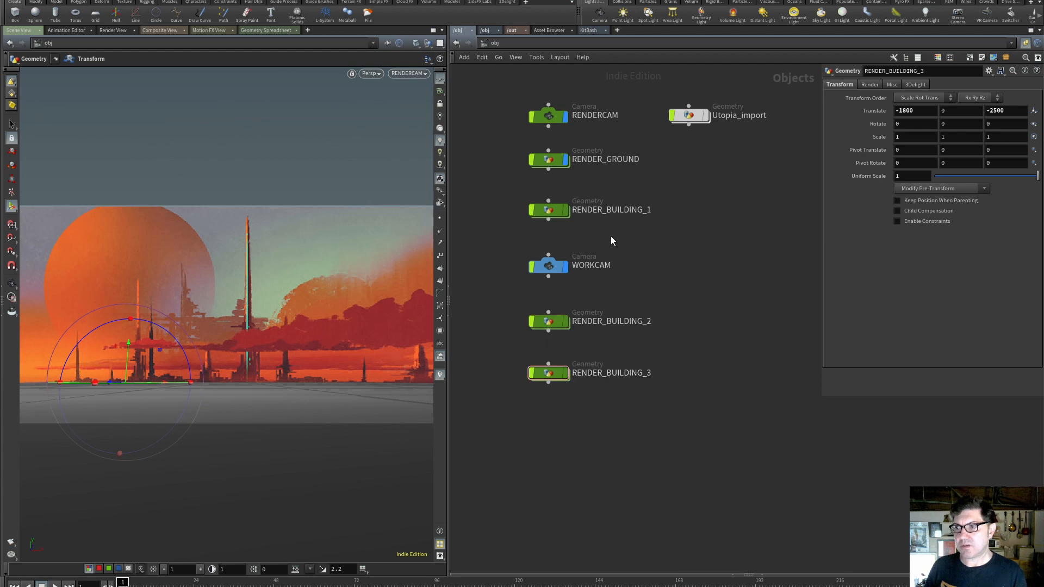
# Enter Utopia_import and examine the shapes of OUT_building_2 and OUT_building_3 from several angles
pyautogui.doubleClick(689, 115)
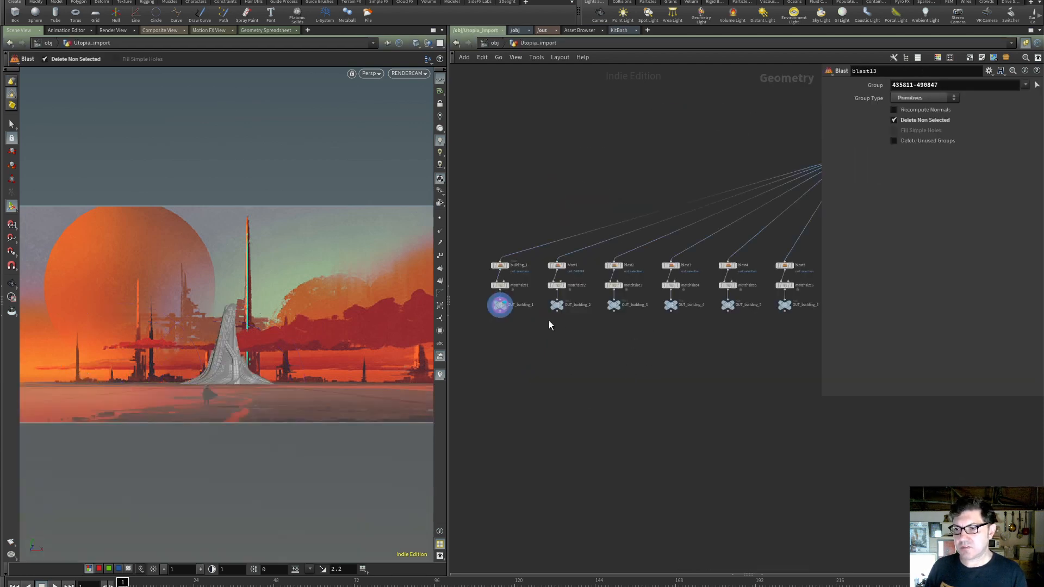
pyautogui.click(557, 299)
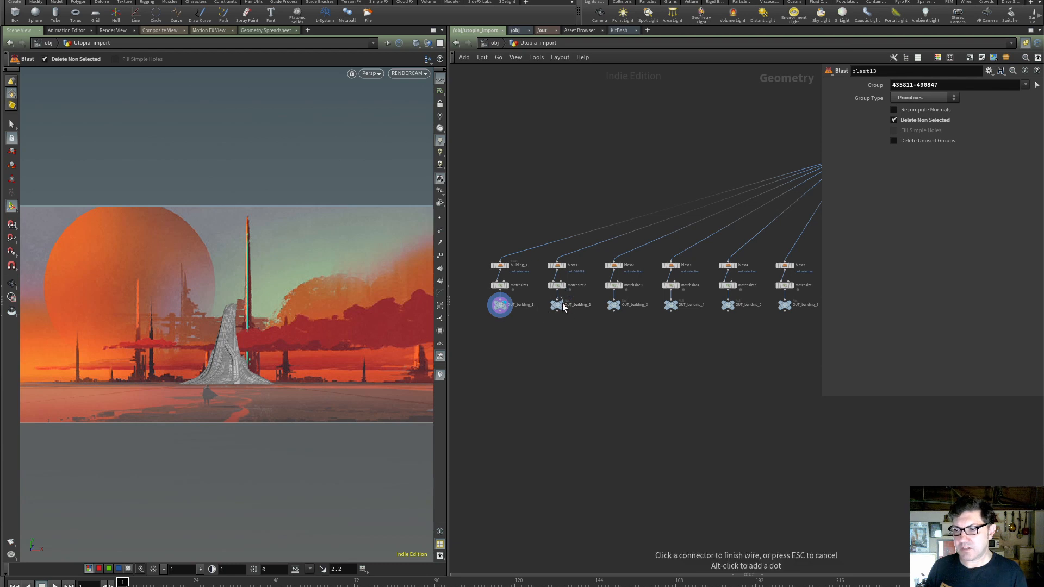
pyautogui.click(572, 295)
pyautogui.click(559, 305)
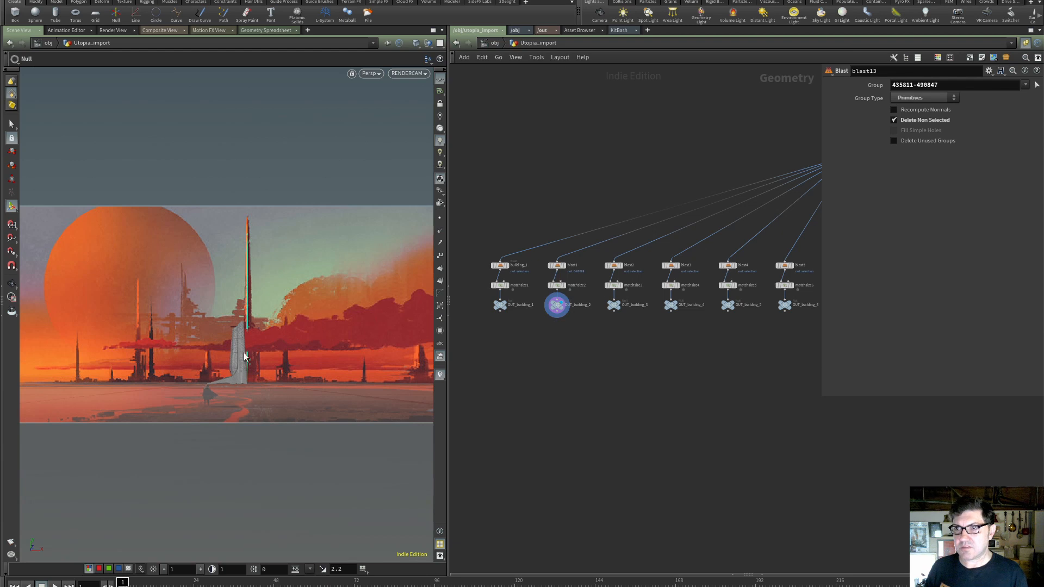
pyautogui.scroll(3, 233, 368)
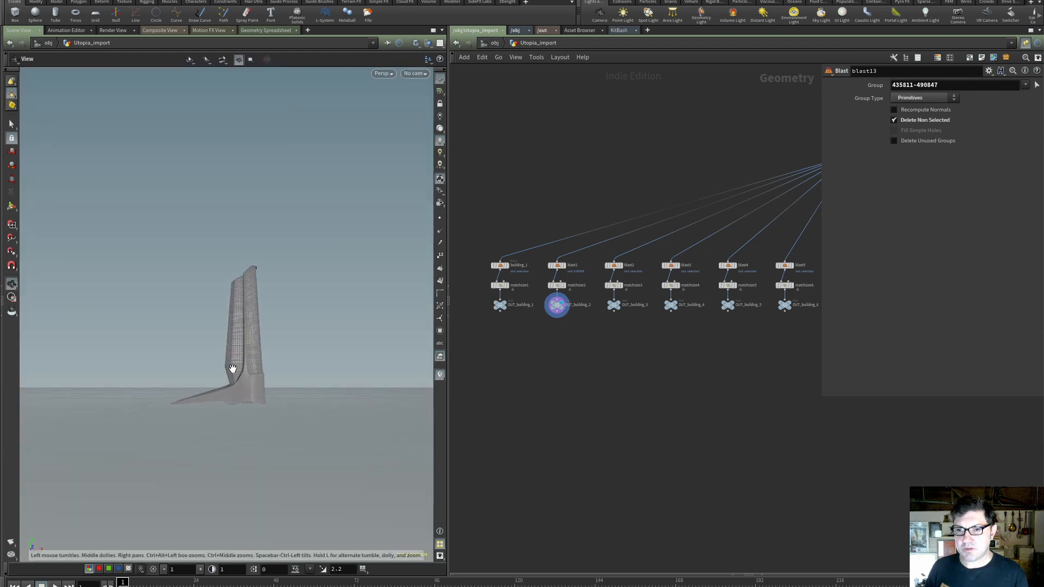
pyautogui.click(613, 304)
pyautogui.press('Escape')
pyautogui.moveTo(226, 332); pyautogui.dragTo(244, 347)
pyautogui.moveTo(638, 376); pyautogui.dragTo(539, 372, button='middle')
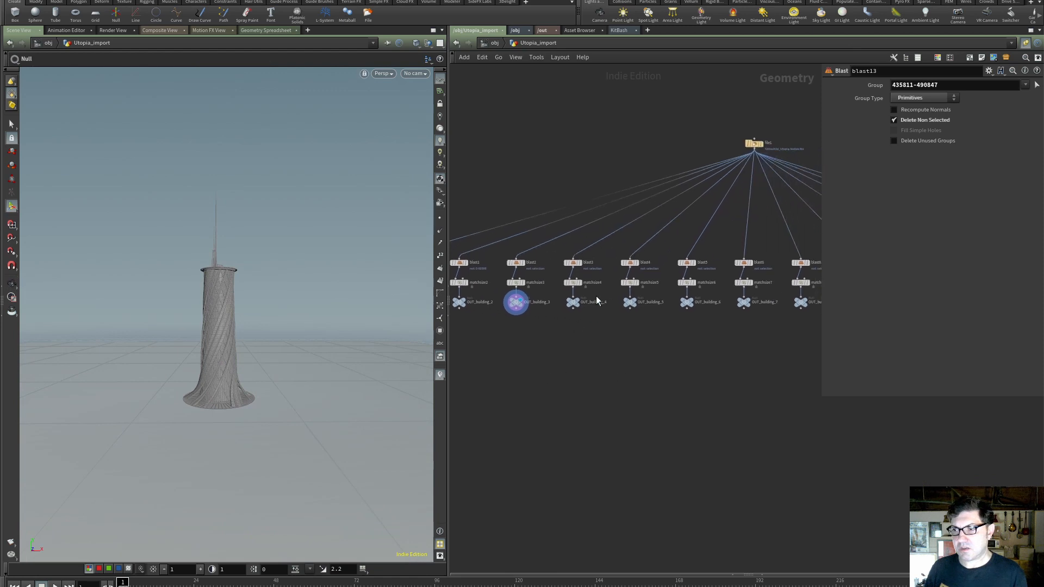
# Display OUT_building_4 and compare its shape with OUT_building_3 from several angles
pyautogui.click(574, 303)
pyautogui.press('Escape')
pyautogui.moveTo(267, 332); pyautogui.dragTo(333, 329)
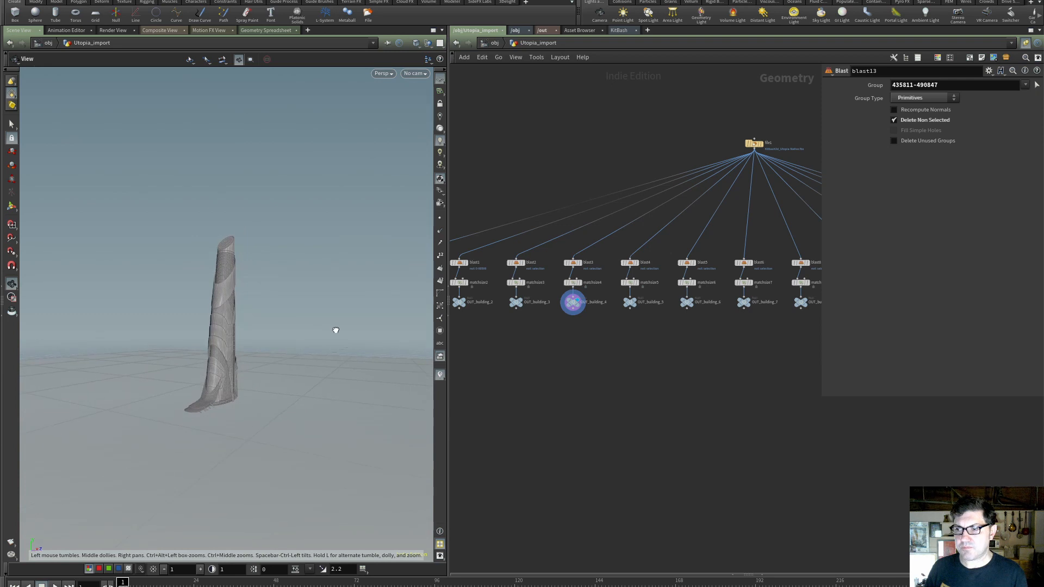
pyautogui.click(523, 303)
pyautogui.press('Escape')
pyautogui.moveTo(198, 329); pyautogui.dragTo(226, 341)
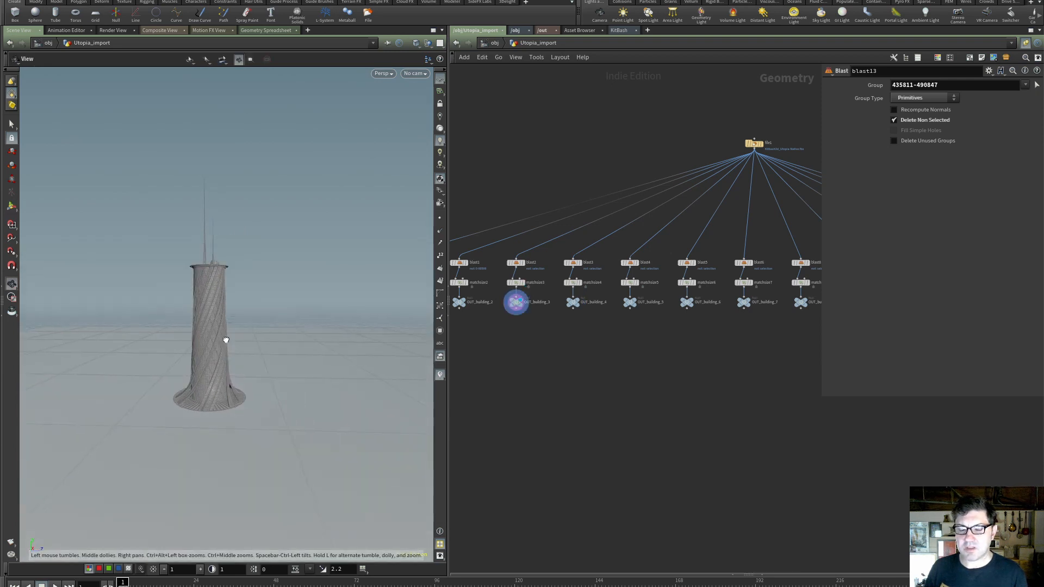
pyautogui.press('Return')
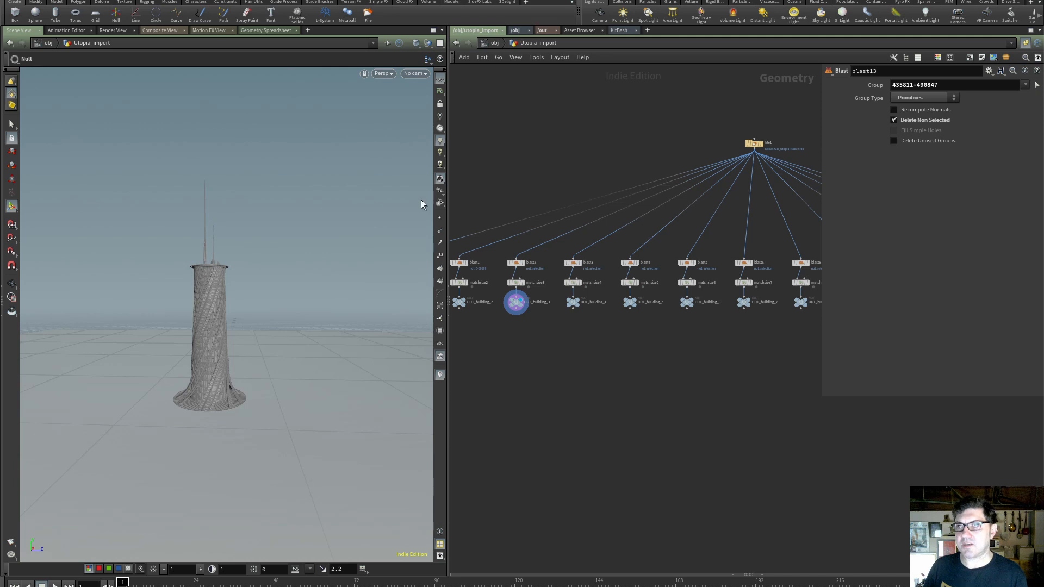
# In RENDER_BUILDING_3, set the object merge source to OUT_building_3 of Utopia_import
pyautogui.click(495, 43)
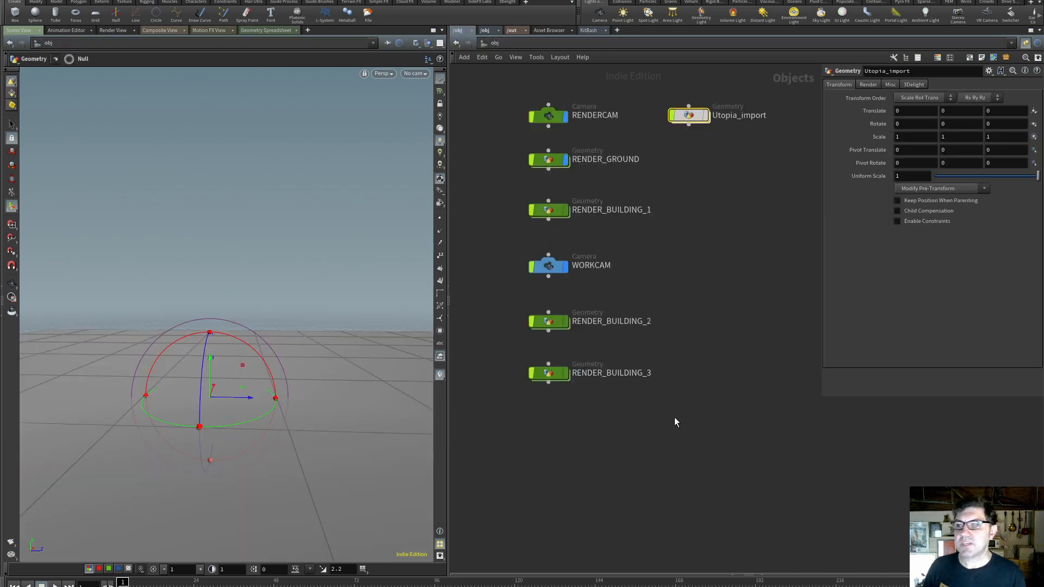
pyautogui.doubleClick(549, 373)
pyautogui.click(571, 202)
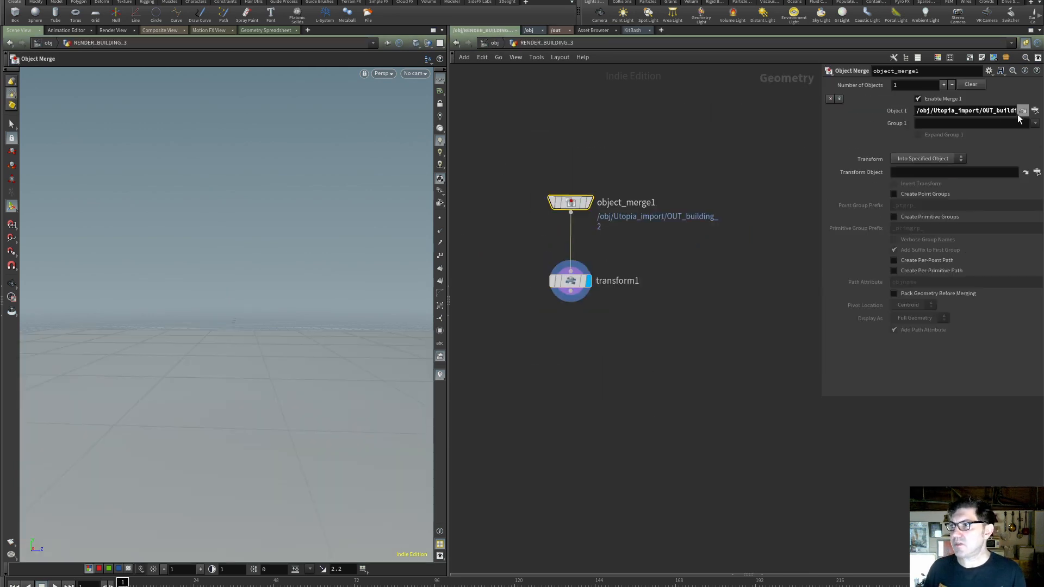
pyautogui.click(1036, 111)
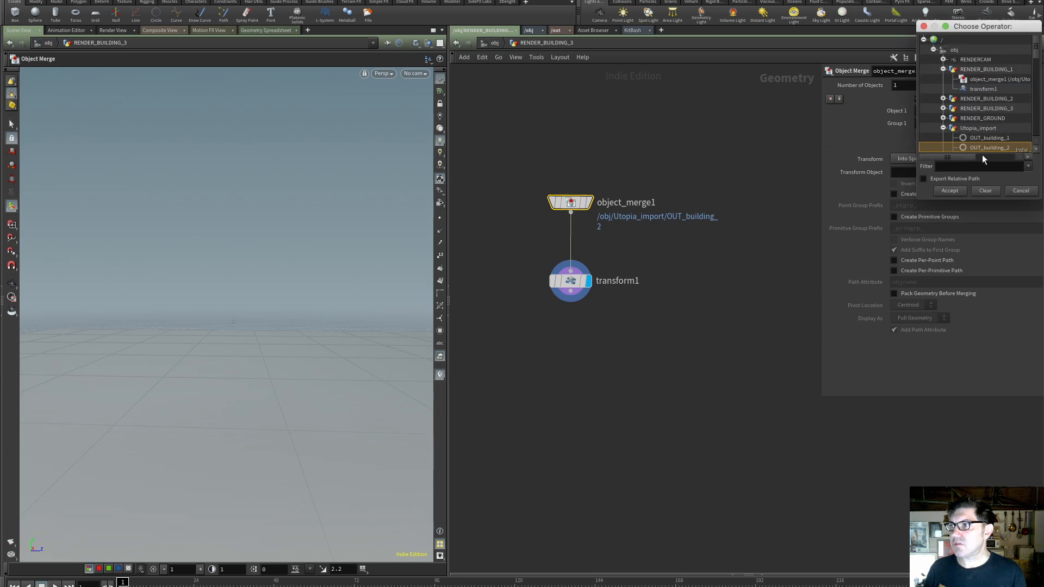
pyautogui.scroll(-3, 980, 125)
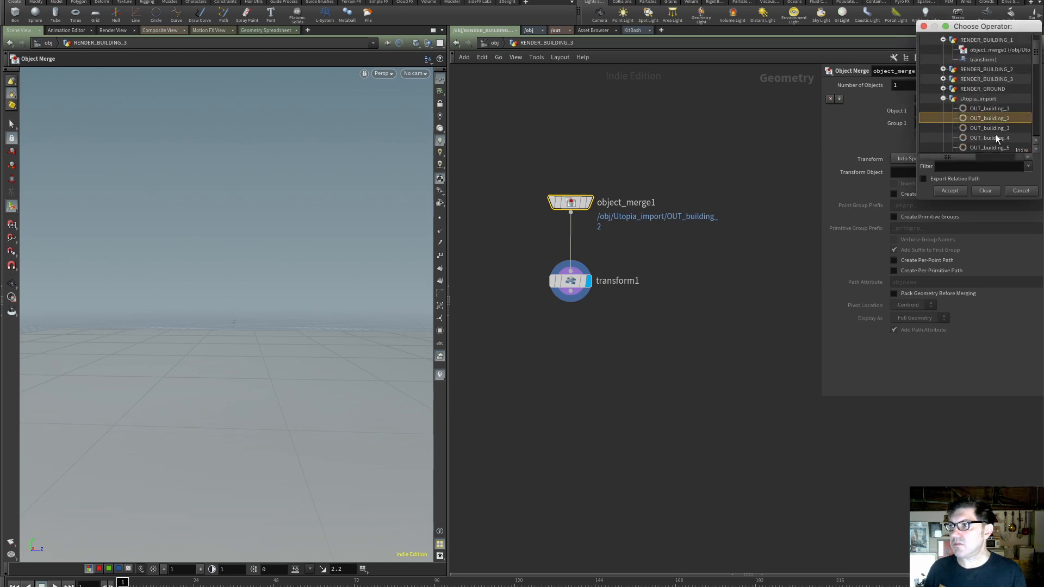
pyautogui.click(994, 129)
pyautogui.click(957, 191)
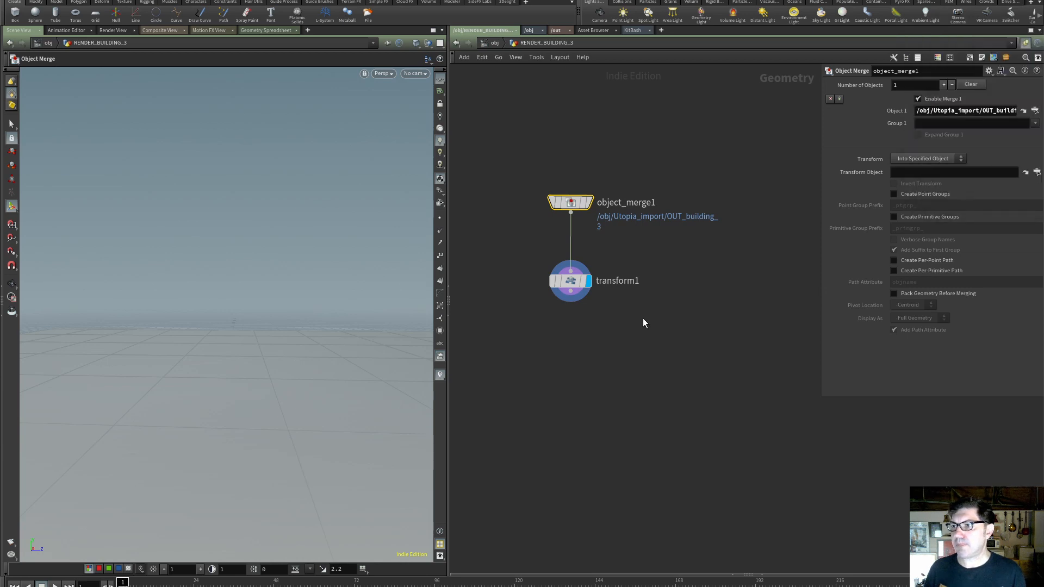
# Reset the scale in RENDER_BUILDING_3's transform1 node to 1 and return to the object level
pyautogui.click(576, 282)
pyautogui.moveTo(909, 151); pyautogui.dragTo(867, 140)
pyautogui.write('1')
pyautogui.press('Return')
pyautogui.moveTo(900, 176); pyautogui.dragTo(865, 169)
pyautogui.click(522, 75)
pyautogui.click(500, 43)
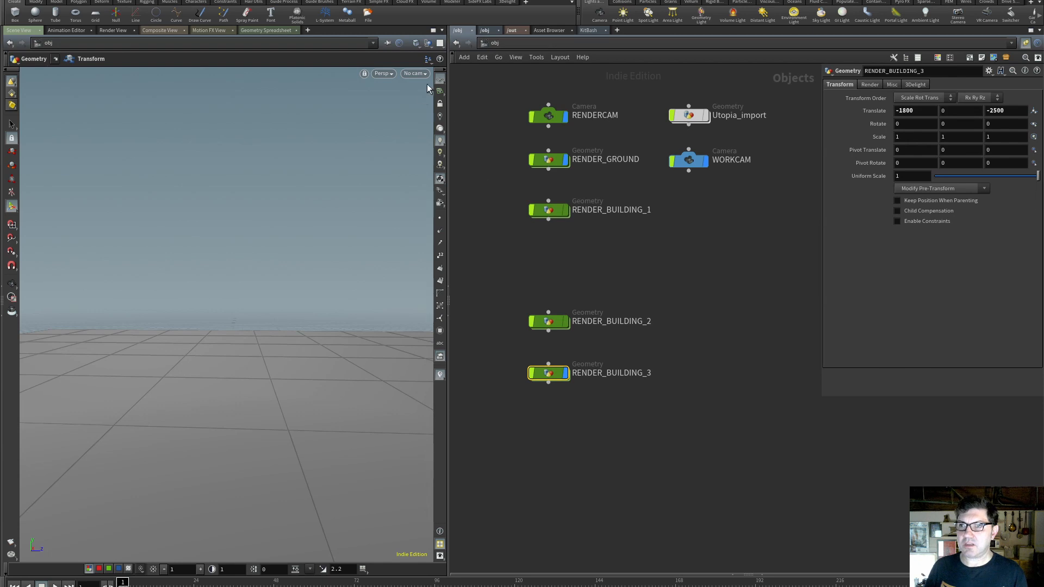
# Look through RENDERCAM and line up the RENDER_BUILDING_2 and RENDER_BUILDING_3 nodes beneath RENDER_BUILDING_1
pyautogui.click(416, 73)
pyautogui.click(432, 123)
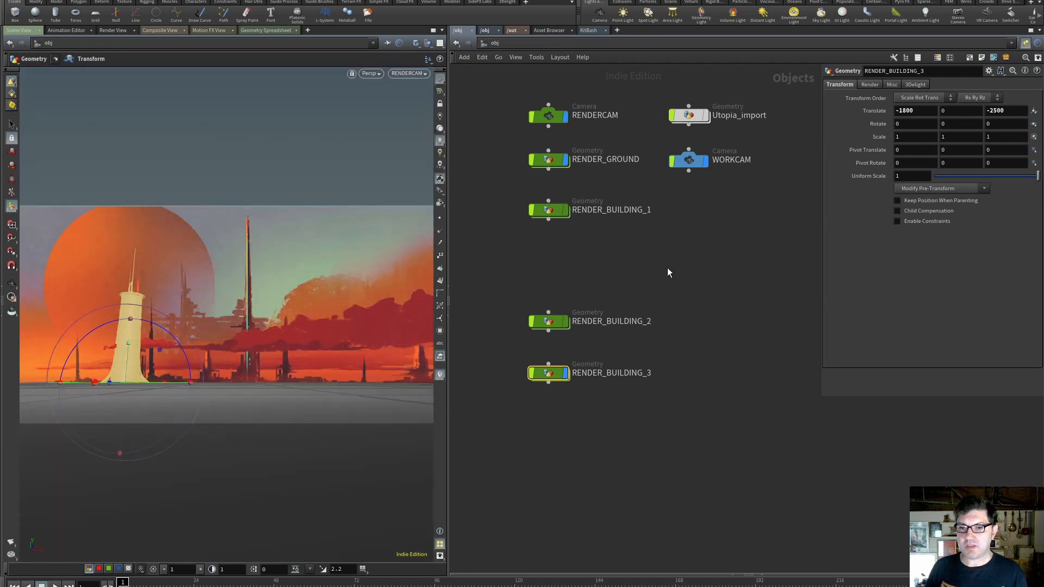
pyautogui.moveTo(551, 325); pyautogui.dragTo(556, 255)
pyautogui.moveTo(555, 376); pyautogui.dragTo(560, 299)
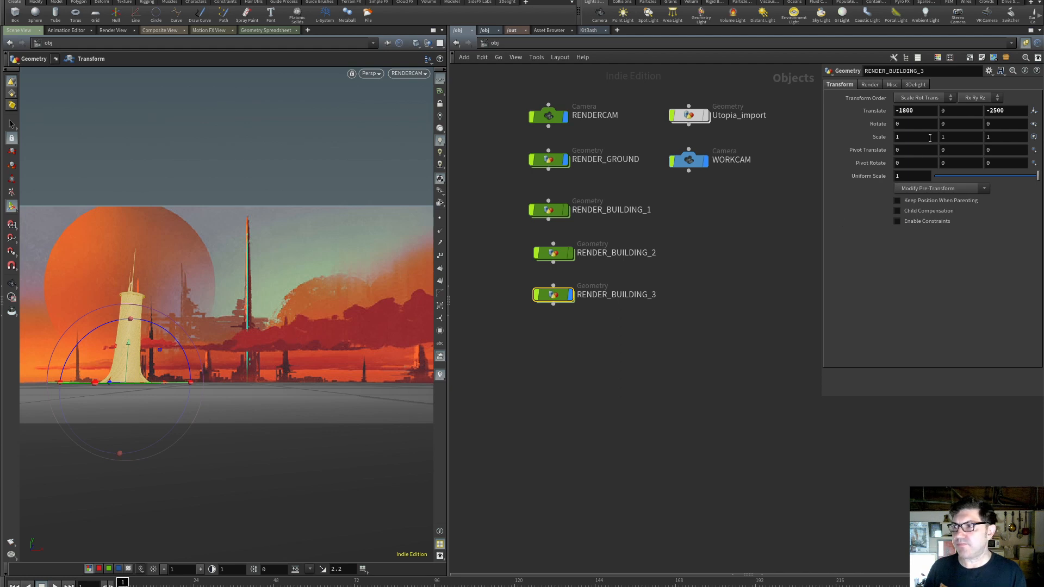
# Set the X translation of RENDER_BUILDING_3 to 0, then shift it along X to 1100
pyautogui.press('Return')
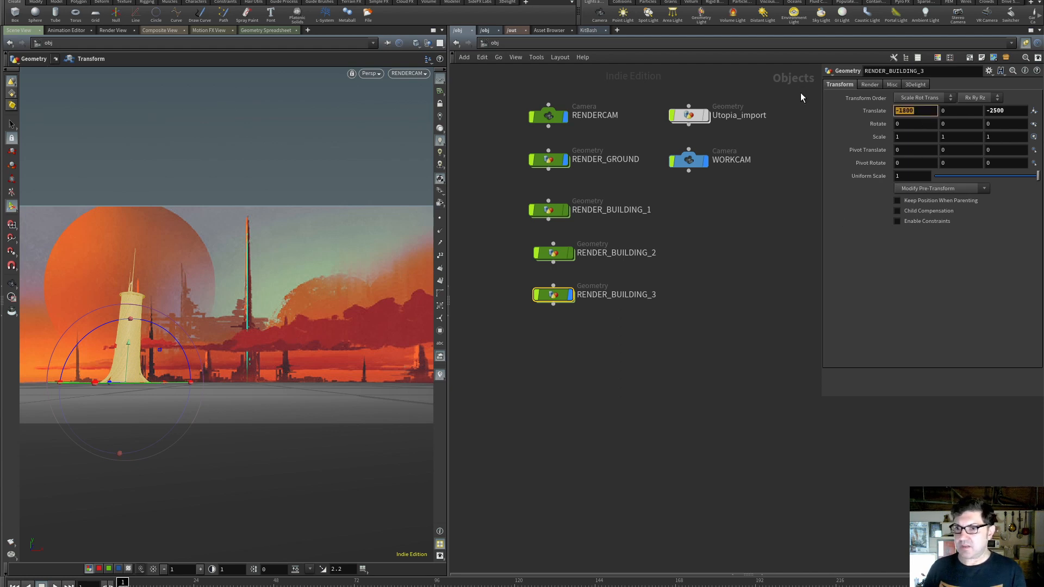
pyautogui.press('BackSpace')
pyautogui.write('0')
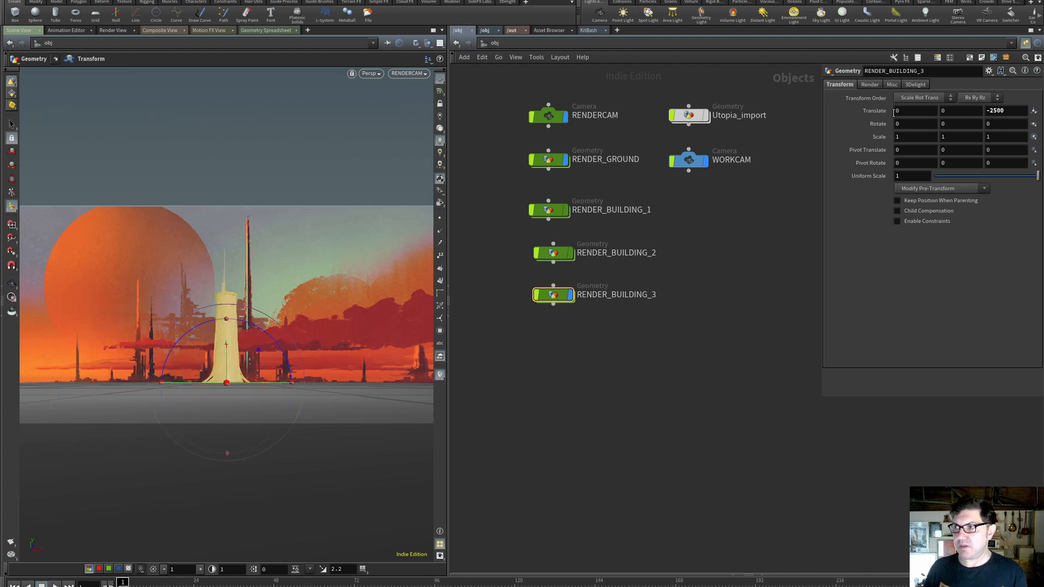
pyautogui.moveTo(905, 111); pyautogui.dragTo(957, 64, button='middle')
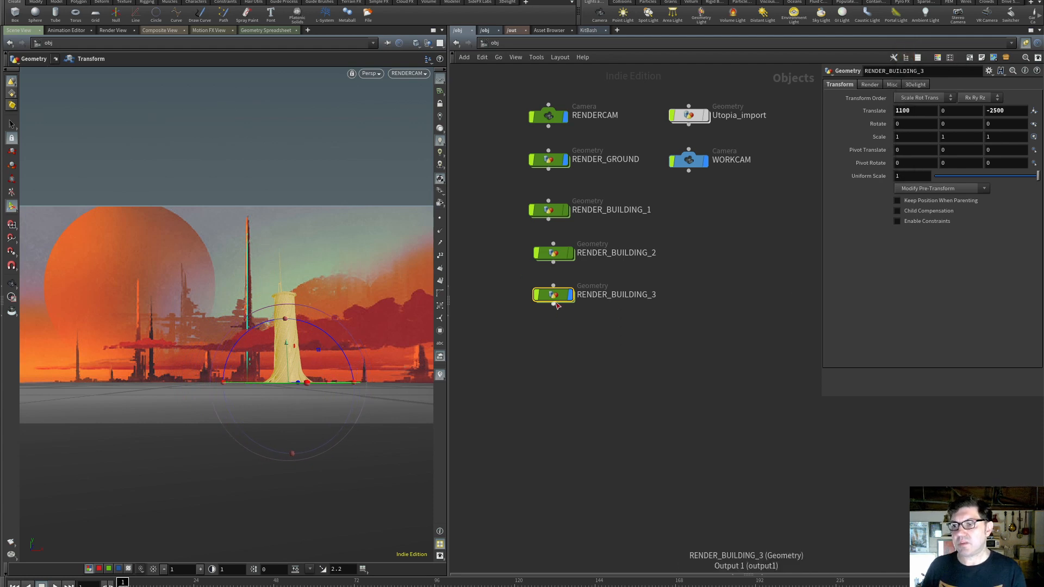
# In RENDER_BUILDING_3's transform1 node, set the X and Z scale to .2 to make the tower slender
pyautogui.doubleClick(555, 298)
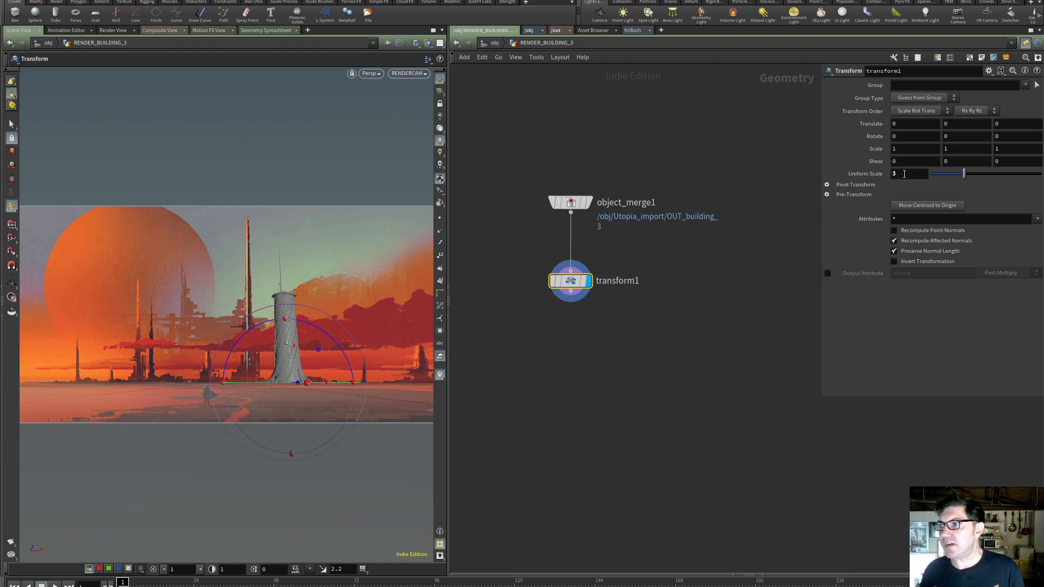
pyautogui.click(885, 175)
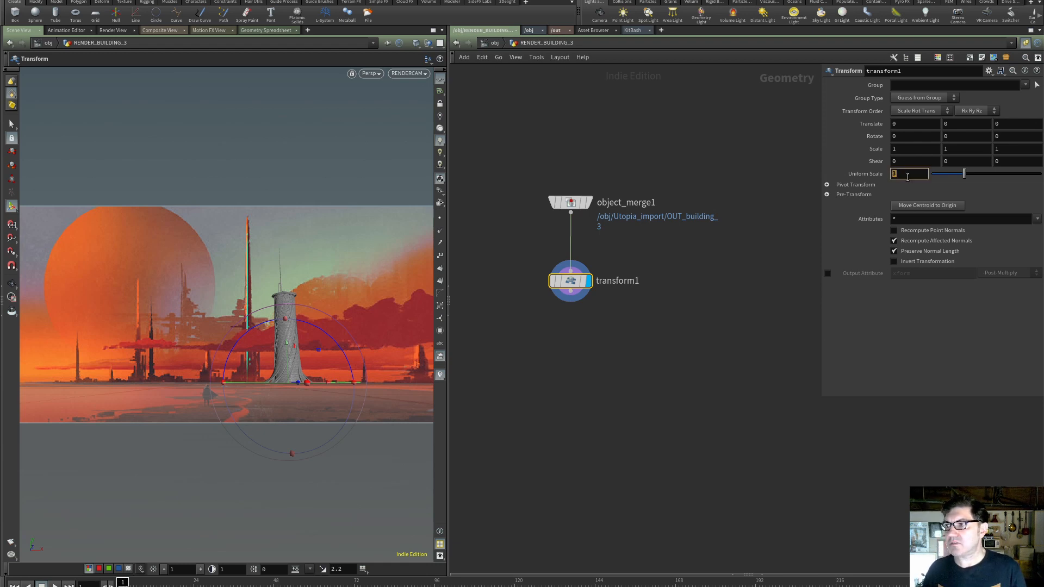
pyautogui.click(870, 150)
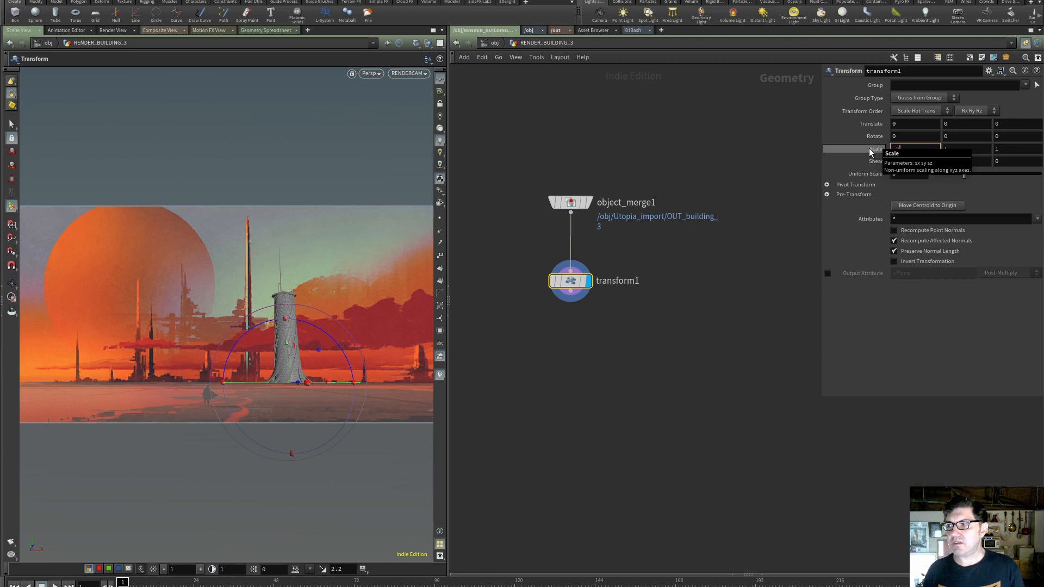
pyautogui.write('.2')
pyautogui.press('Tab')
pyautogui.press('Tab')
pyautogui.write('.2')
pyautogui.press('Return')
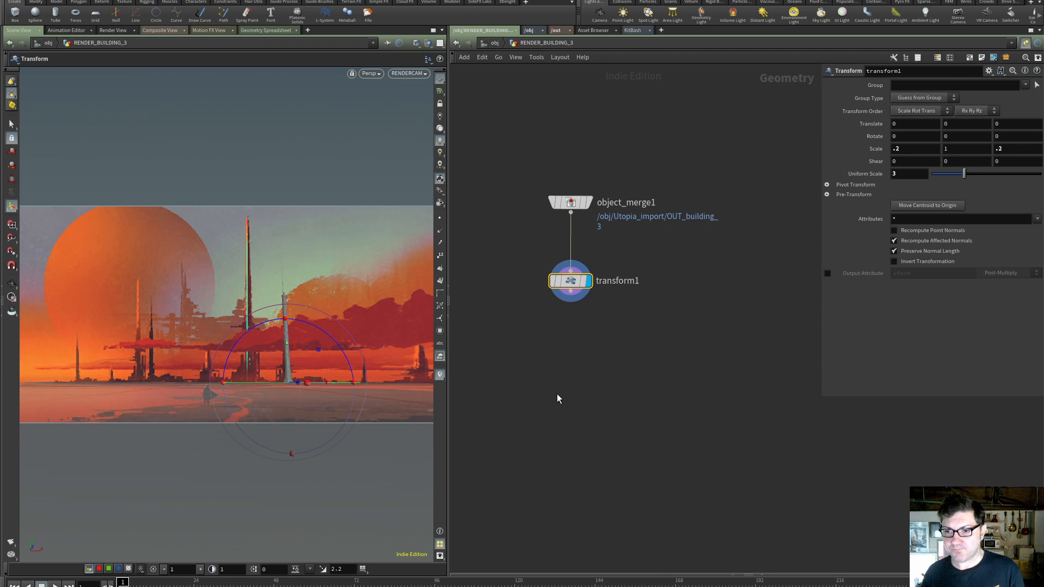
pyautogui.click(574, 348)
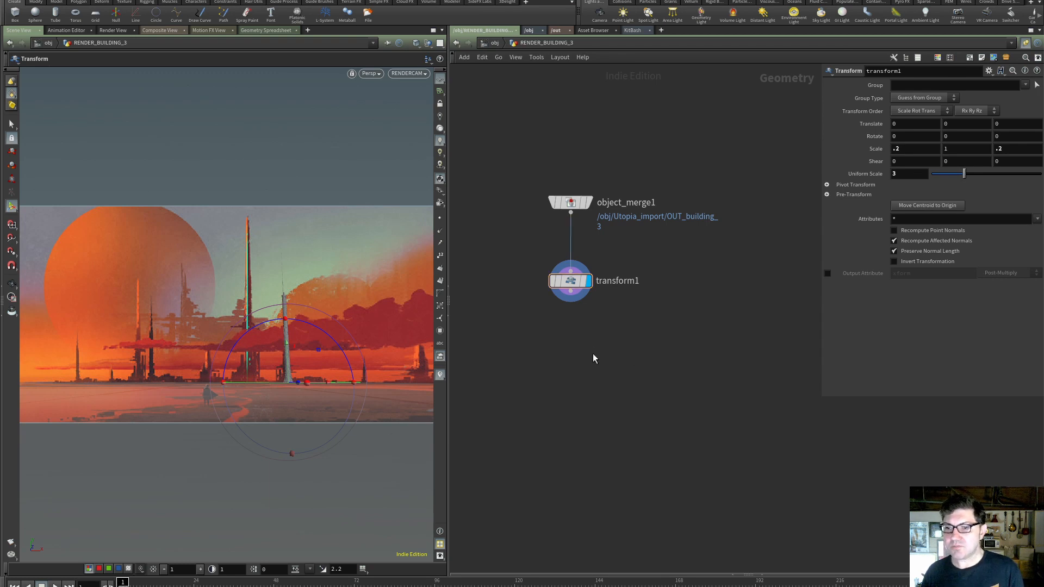
# Duplicate RENDER_BUILDING_3 as RENDER_BUILDING_4 and set the copy's object merge source to OUT_building_4
pyautogui.click(491, 42)
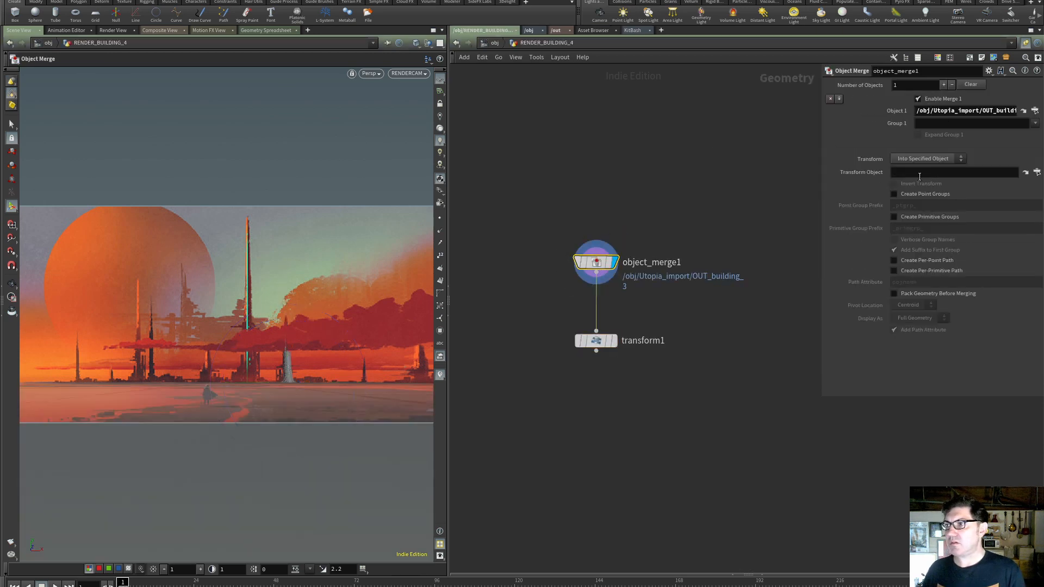
pyautogui.click(1035, 111)
pyautogui.click(1000, 149)
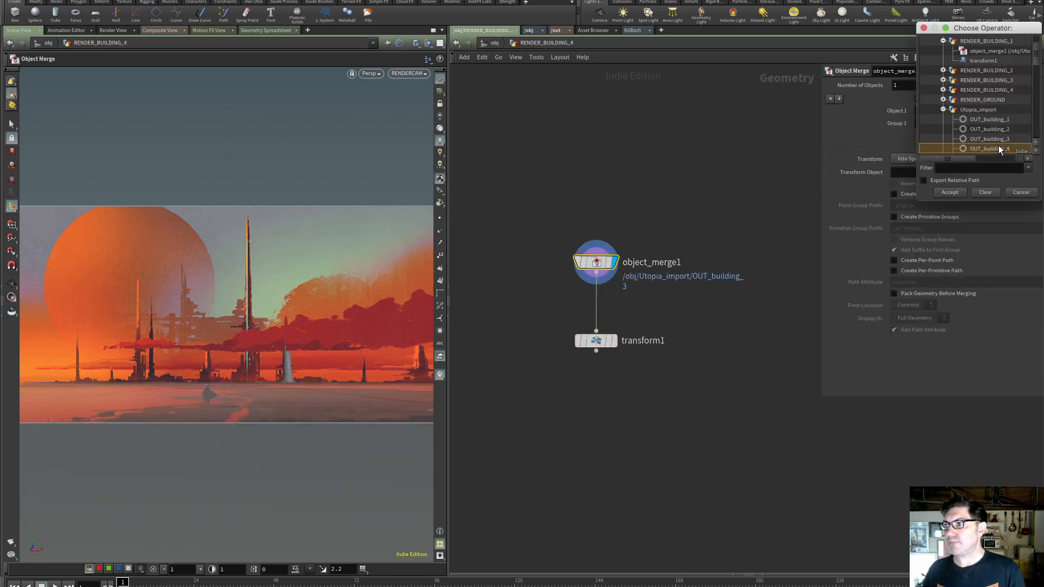
pyautogui.click(949, 193)
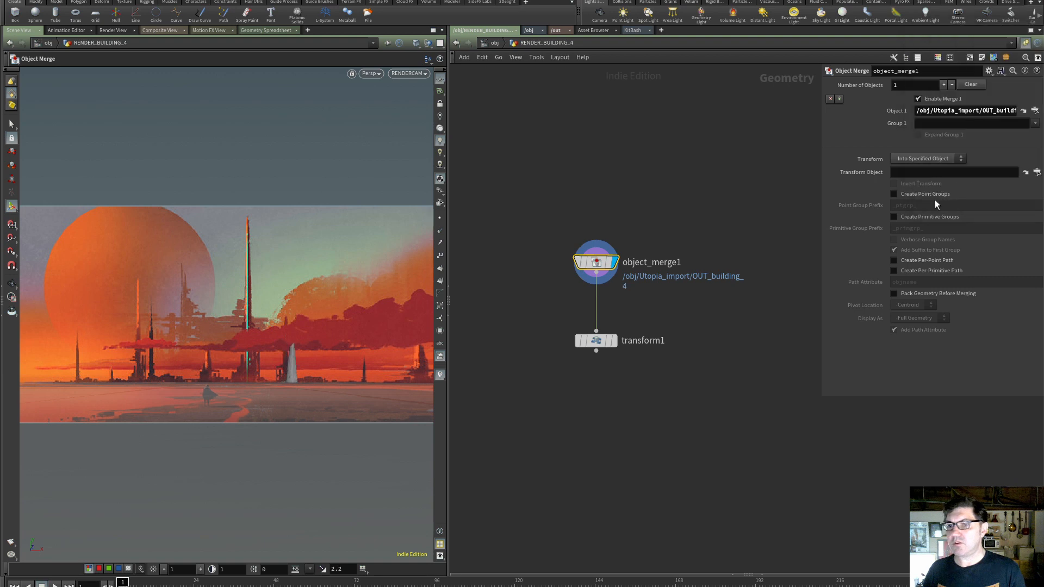
# Display the transform1 result inside RENDER_BUILDING_4 and return to the object level
pyautogui.click(594, 344)
pyautogui.click(595, 346)
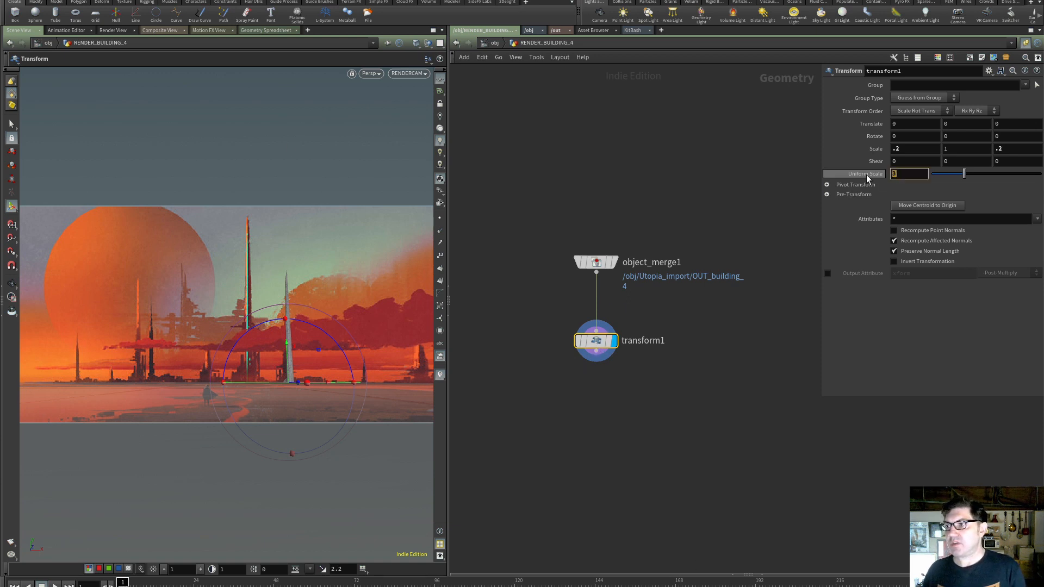
pyautogui.click(503, 312)
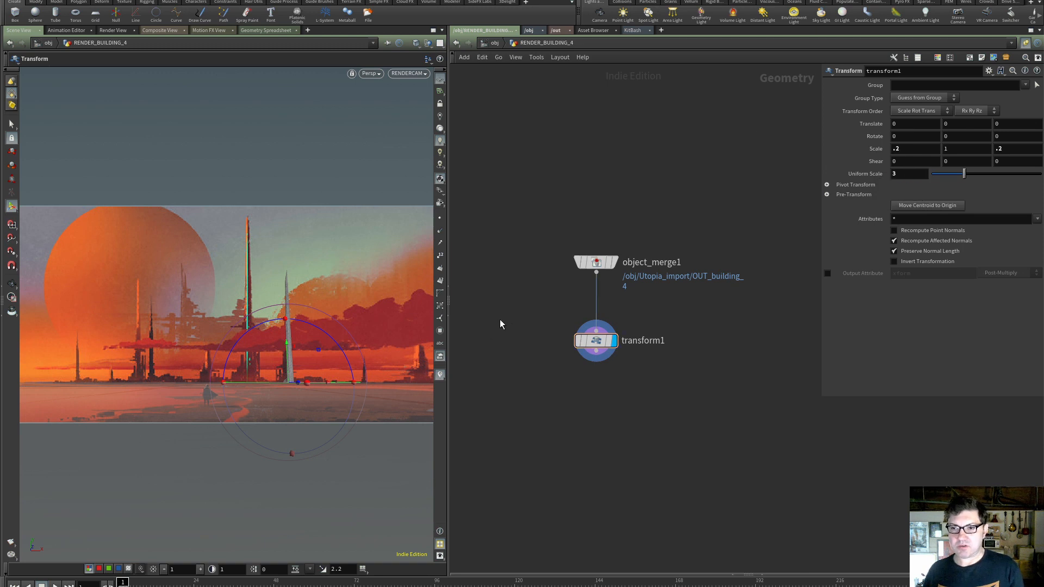
pyautogui.press('u')
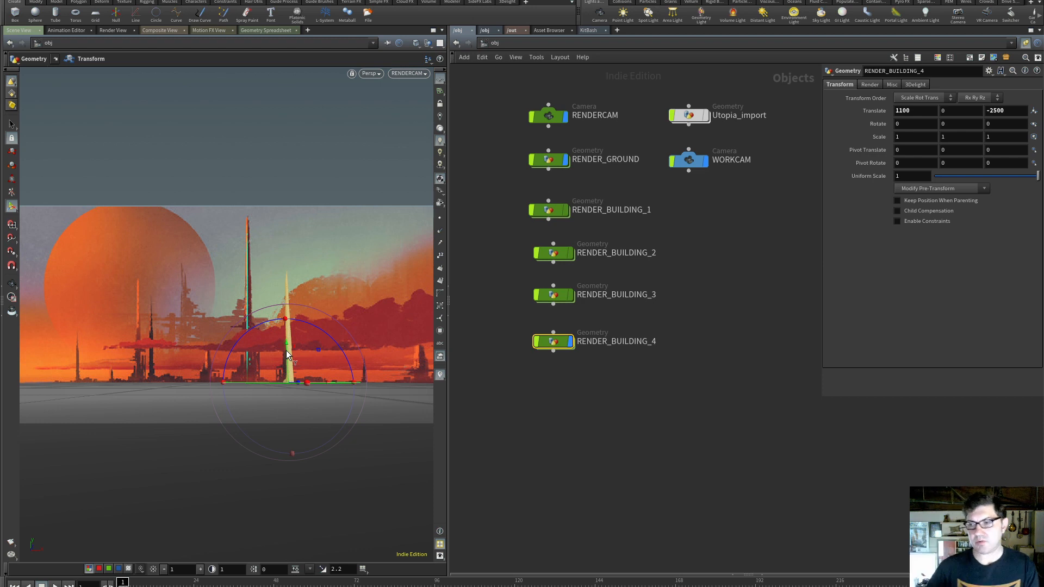
# Move RENDER_BUILDING_4 to -4100 in X and -5000 in Z, farther back in the scene
pyautogui.moveTo(554, 345)
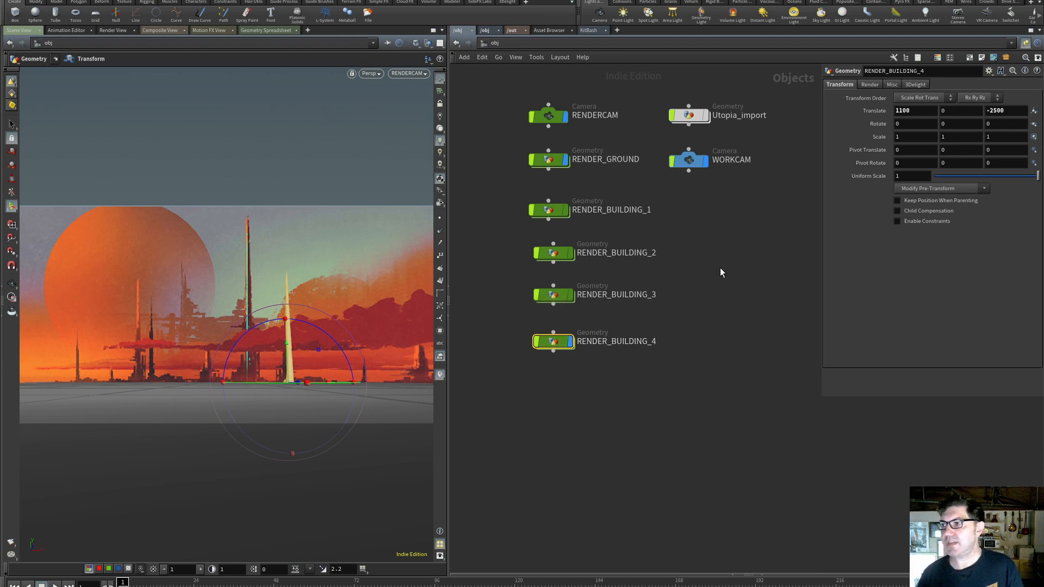
pyautogui.doubleClick(919, 112)
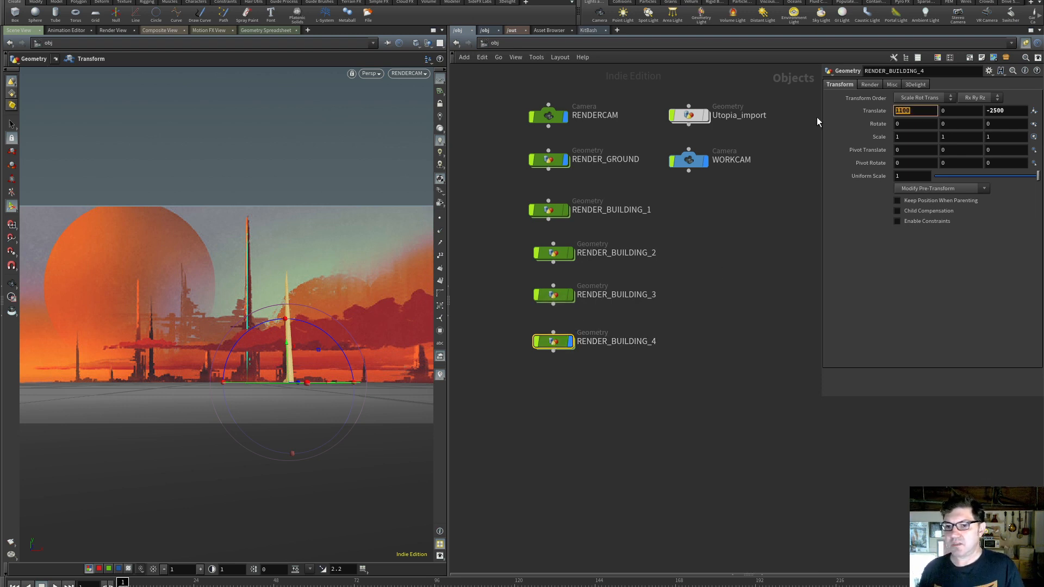
pyautogui.write('0')
pyautogui.press('Return')
pyautogui.moveTo(904, 112); pyautogui.dragTo(658, 432, button='middle')
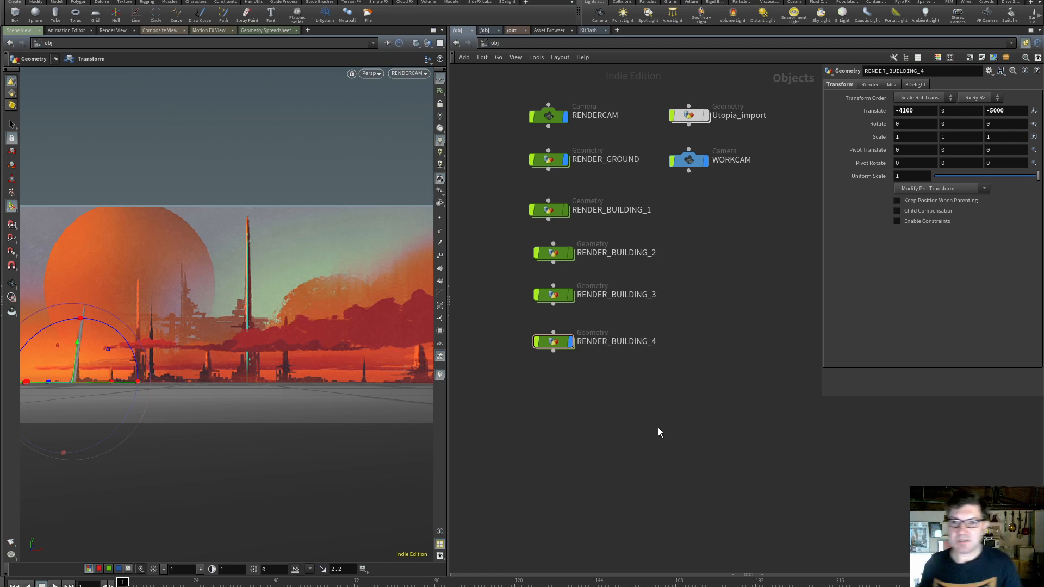
# Display RENDER_BUILDING_1, RENDER_BUILDING_2 and RENDER_BUILDING_3 again and compare the tower layout with the reference painting
pyautogui.moveTo(501, 194); pyautogui.dragTo(530, 310)
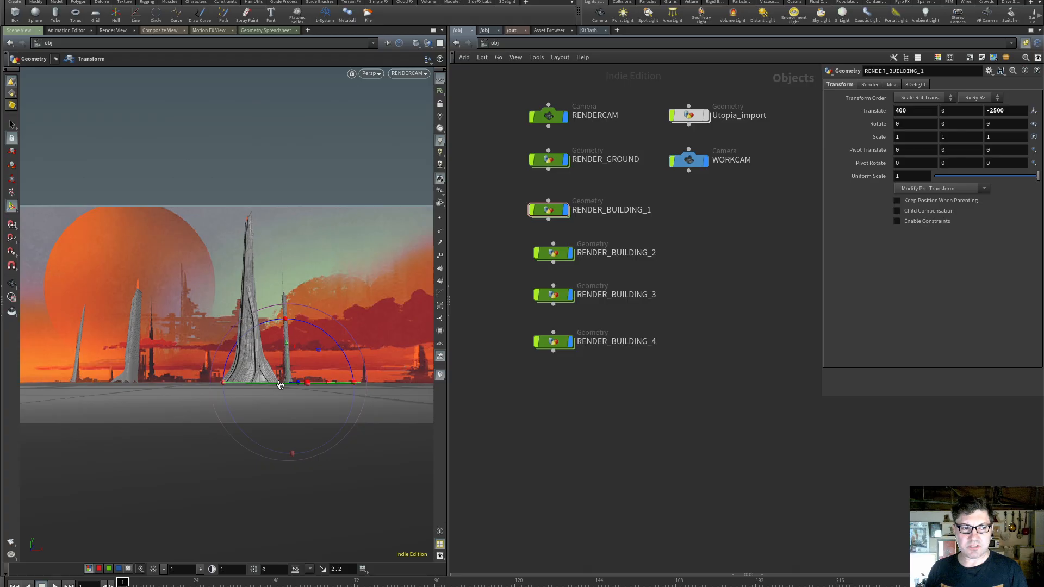
pyautogui.press('super+Tab')
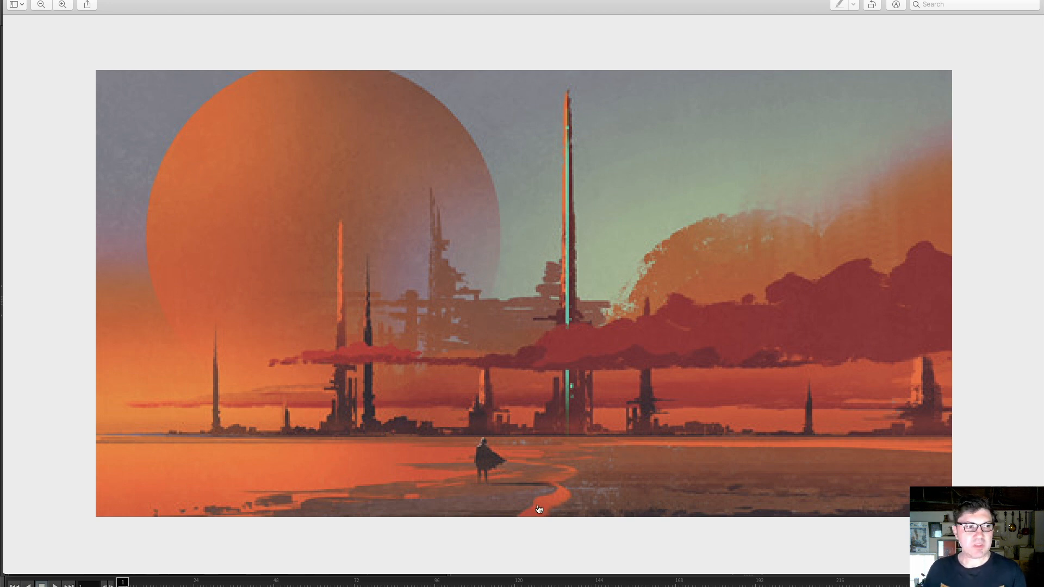
pyautogui.press('super+Tab')
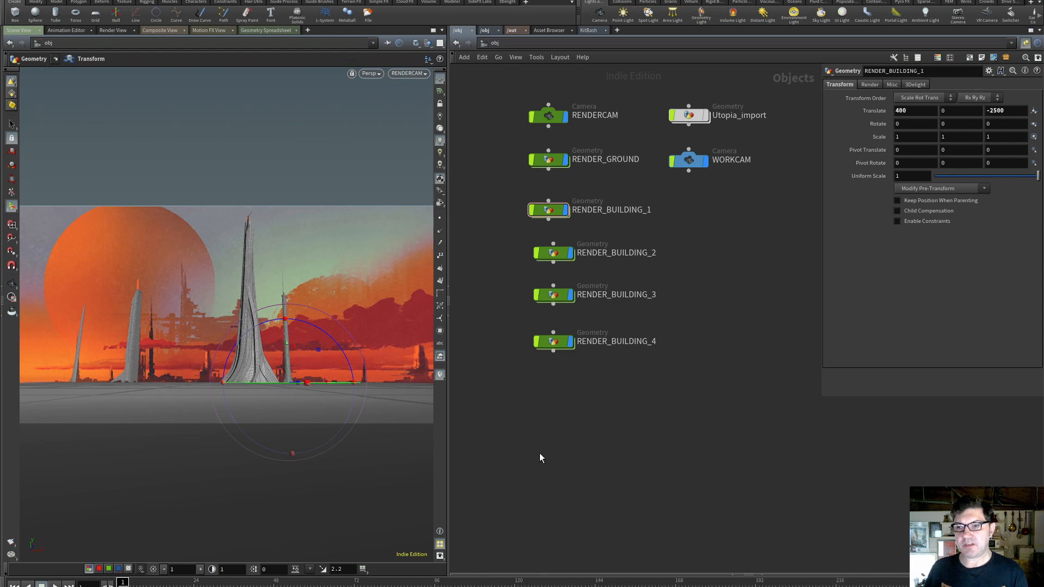
pyautogui.moveTo(504, 196); pyautogui.dragTo(576, 360)
pyautogui.click(569, 424)
pyautogui.moveTo(489, 207); pyautogui.dragTo(598, 403)
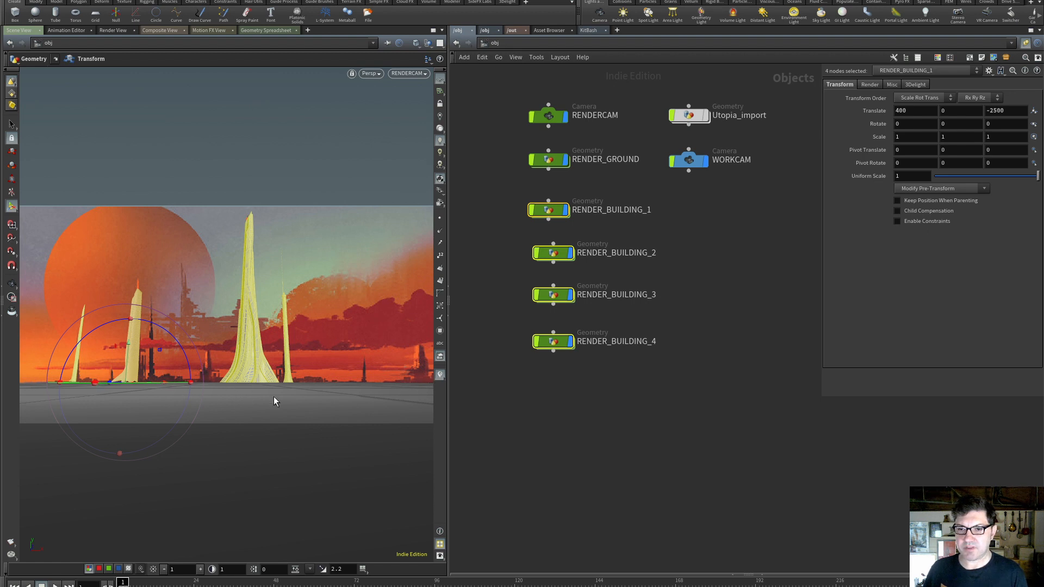
pyautogui.click(586, 393)
# Move RENDER_BUILDING_3 to 1400 in X and -4000 in Z, farther back from the camera
pyautogui.click(556, 296)
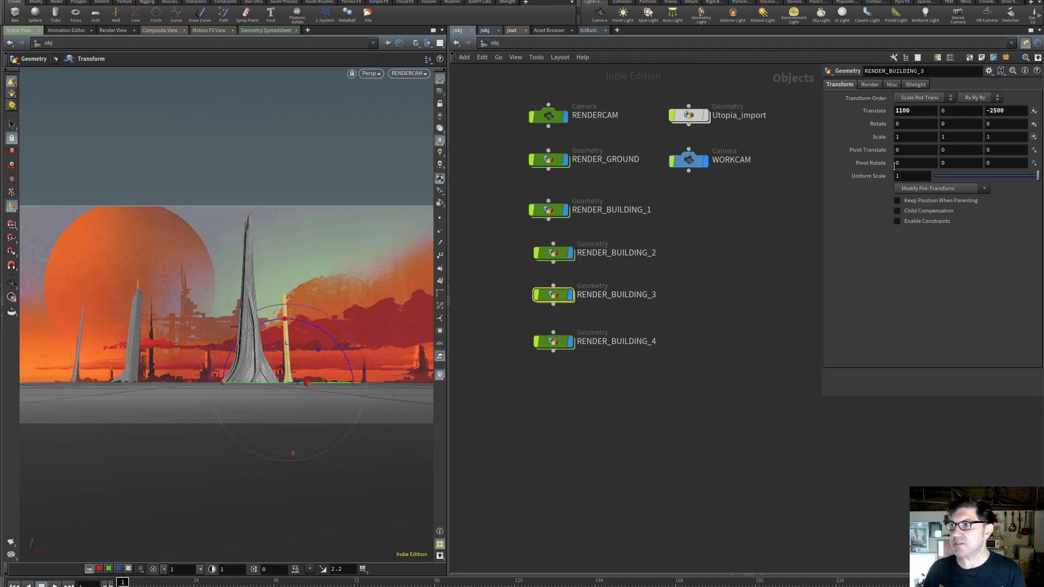
pyautogui.click(1014, 112)
pyautogui.write('-')
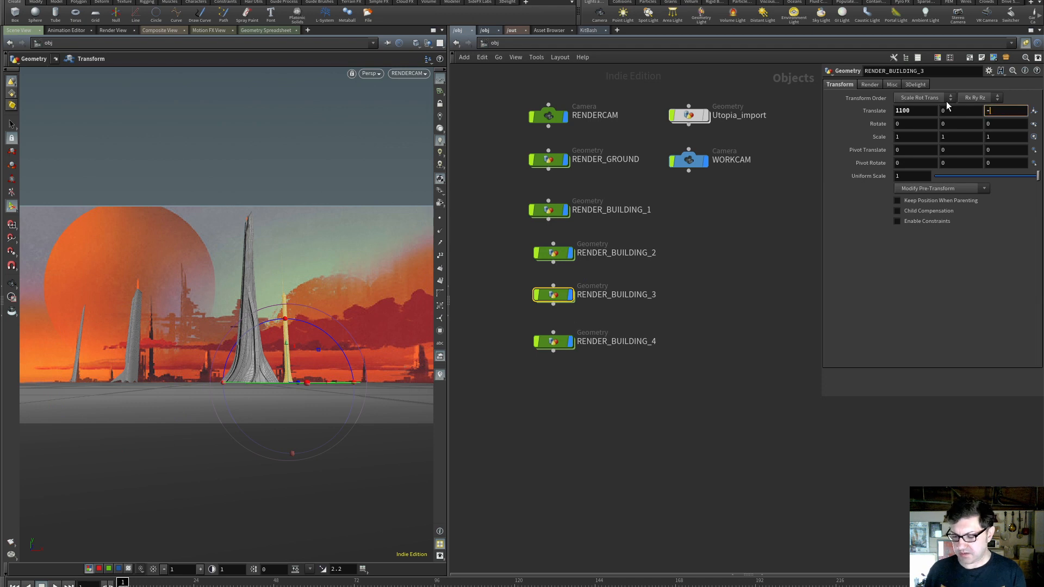
pyautogui.write('4000')
pyautogui.press('Return')
pyautogui.moveTo(914, 111); pyautogui.dragTo(936, 57, button='middle')
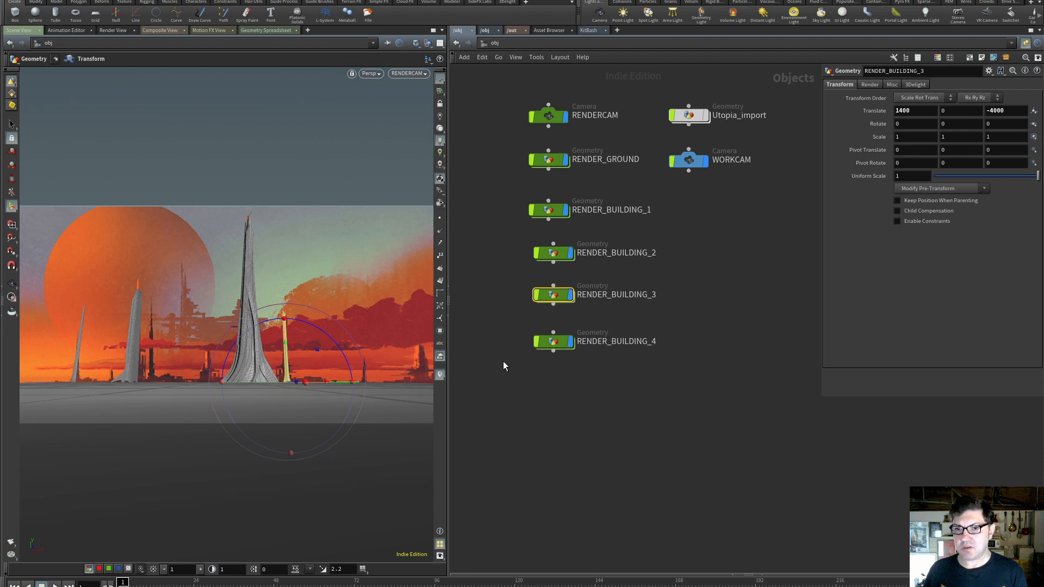
# Move RENDER_BUILDING_2 to -2200 in X and -5000 in Z to match the painted tower
pyautogui.click(553, 254)
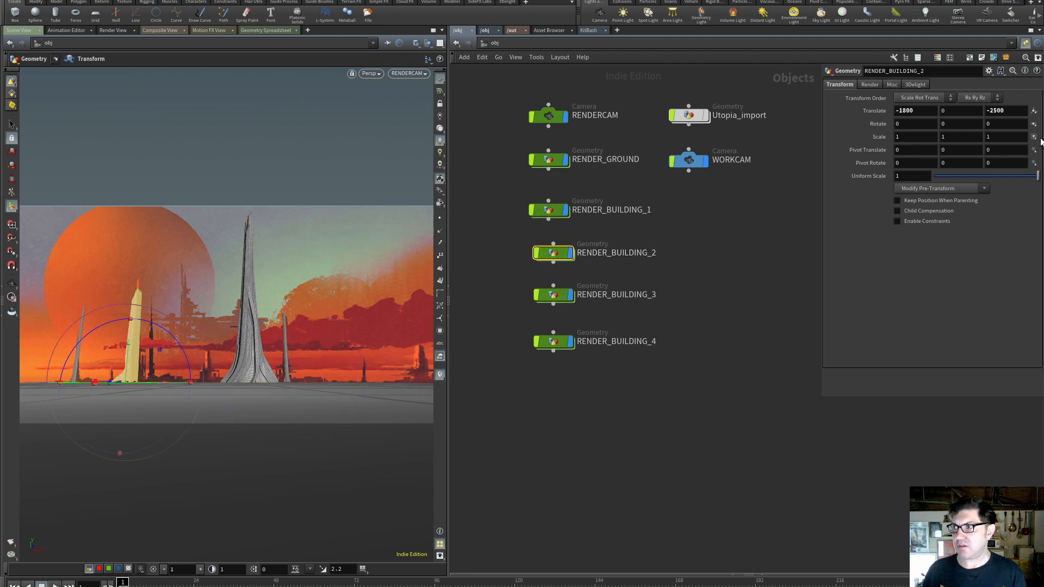
pyautogui.moveTo(1014, 113); pyautogui.dragTo(949, 112)
pyautogui.write('-3000')
pyautogui.press('Return')
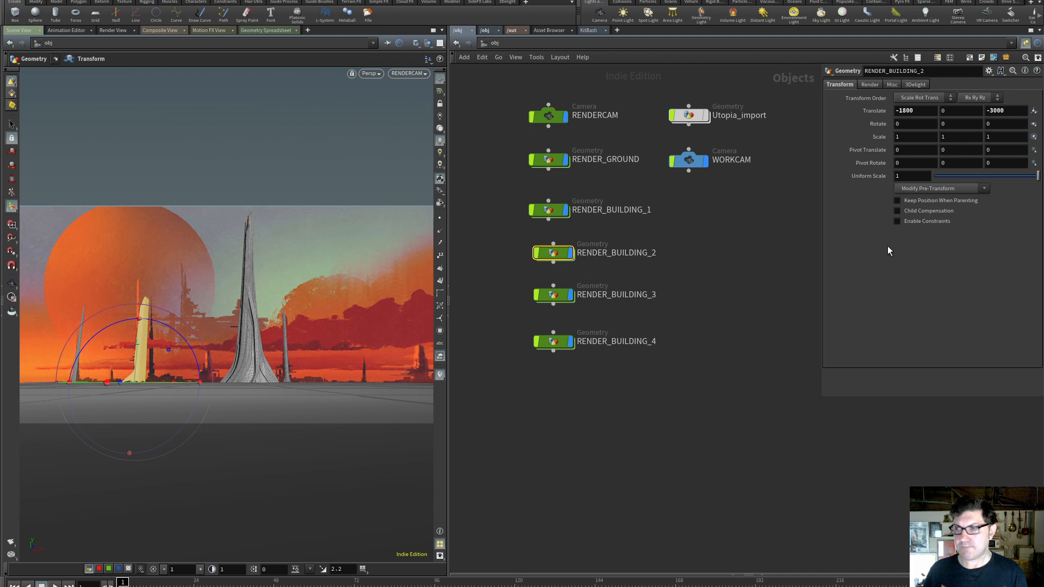
pyautogui.click(1004, 110)
pyautogui.write('-5000')
pyautogui.press('Return')
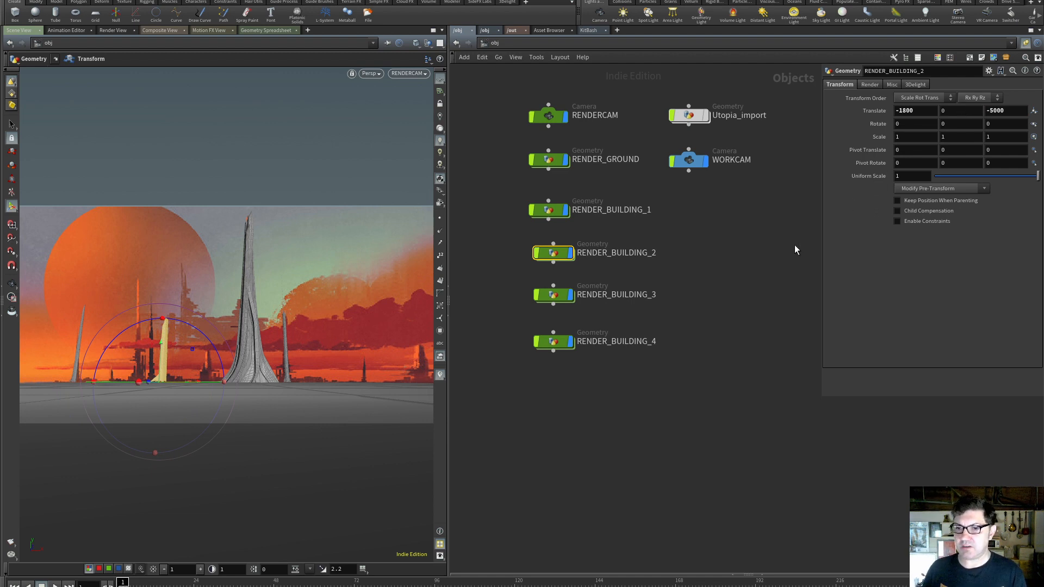
pyautogui.moveTo(921, 111); pyautogui.dragTo(895, 58, button='middle')
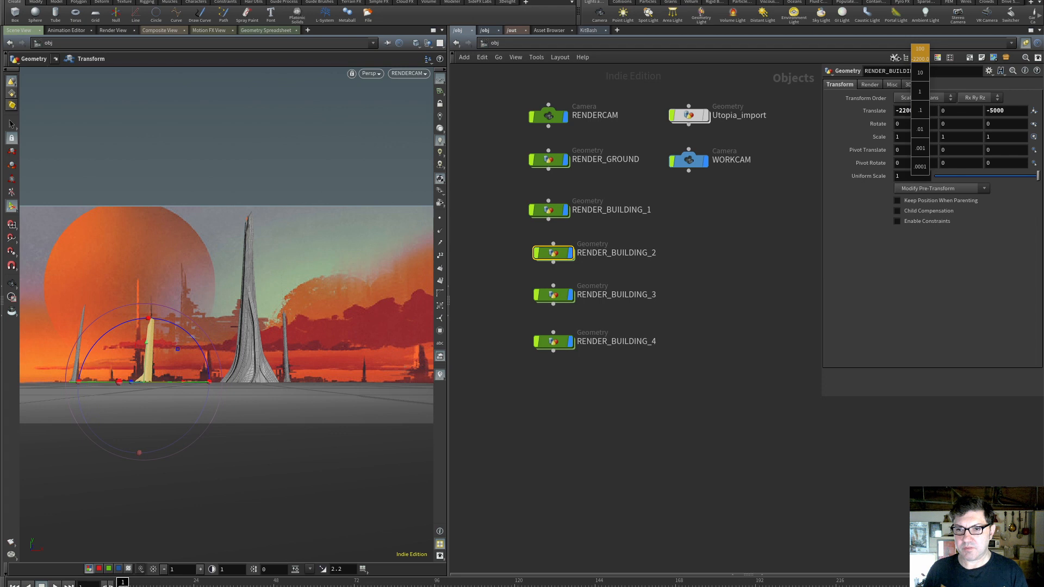
pyautogui.moveTo(896, 57); pyautogui.dragTo(896, 58, button='middle')
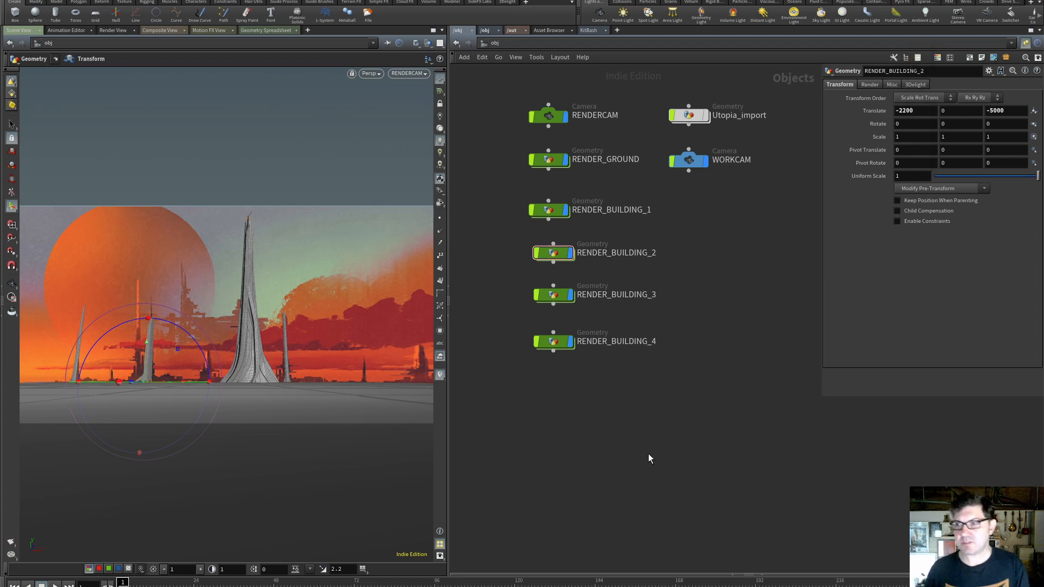
# Examine the building models from OUT_building_4 to OUT_building_8 inside Utopia_import one after another
pyautogui.doubleClick(696, 115)
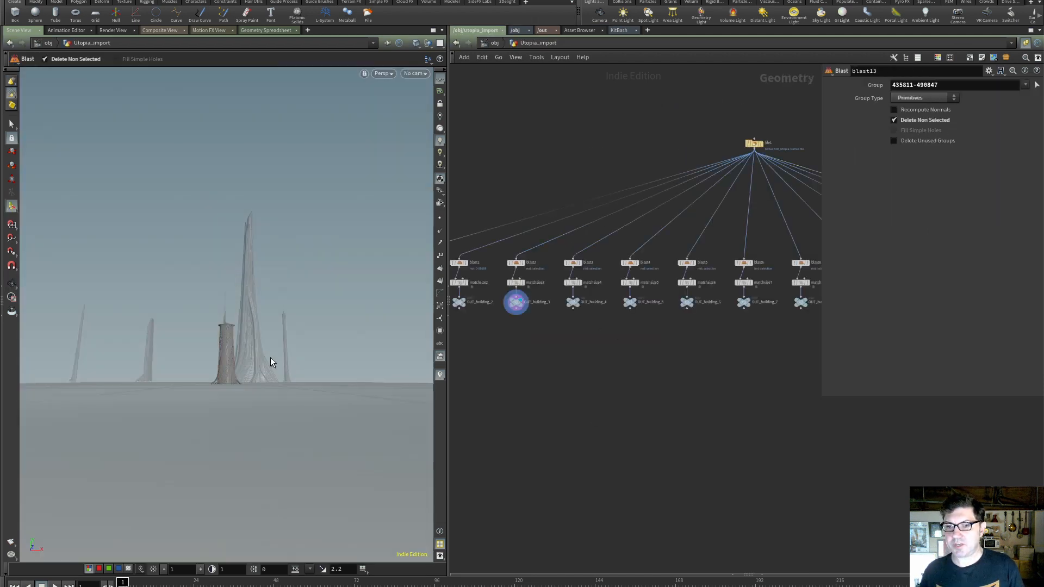
pyautogui.keyDown('alt'); pyautogui.moveTo(272, 352); pyautogui.dragTo(275, 398); pyautogui.keyUp('alt')
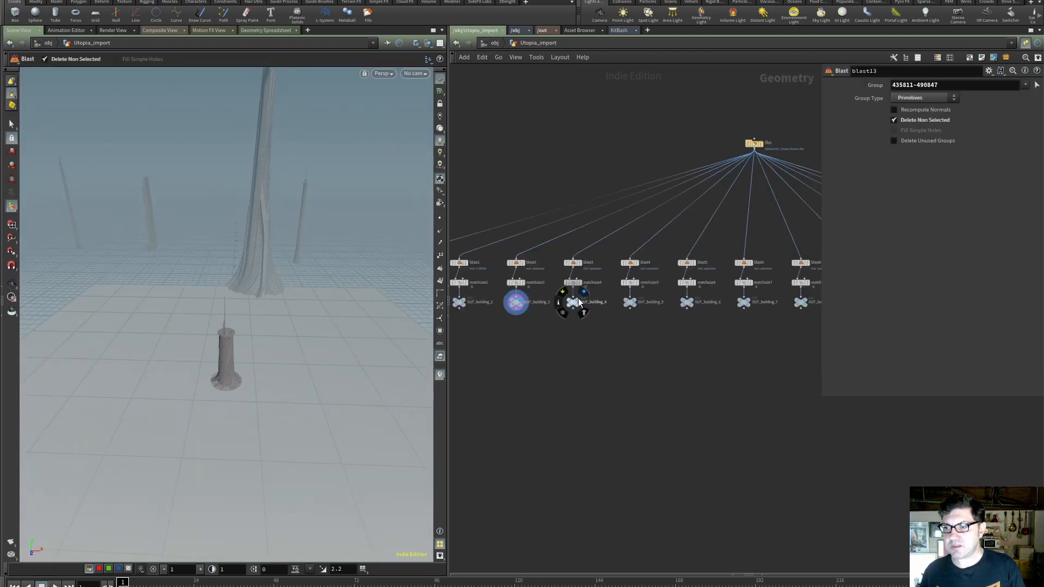
pyautogui.click(581, 309)
pyautogui.scroll(5, 214, 367)
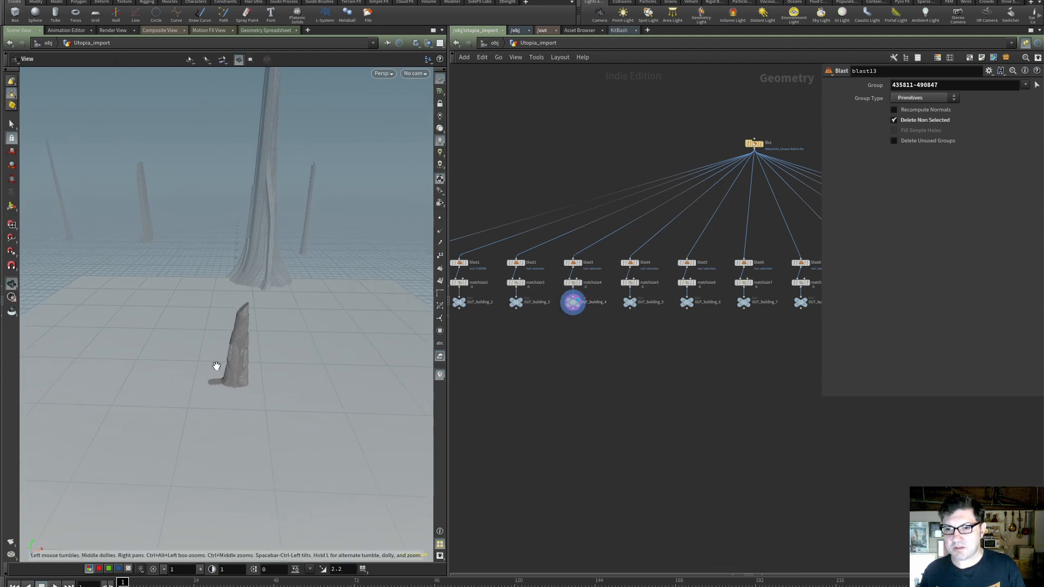
pyautogui.click(638, 309)
pyautogui.keyDown('alt'); pyautogui.moveTo(233, 347); pyautogui.dragTo(220, 322); pyautogui.keyUp('alt')
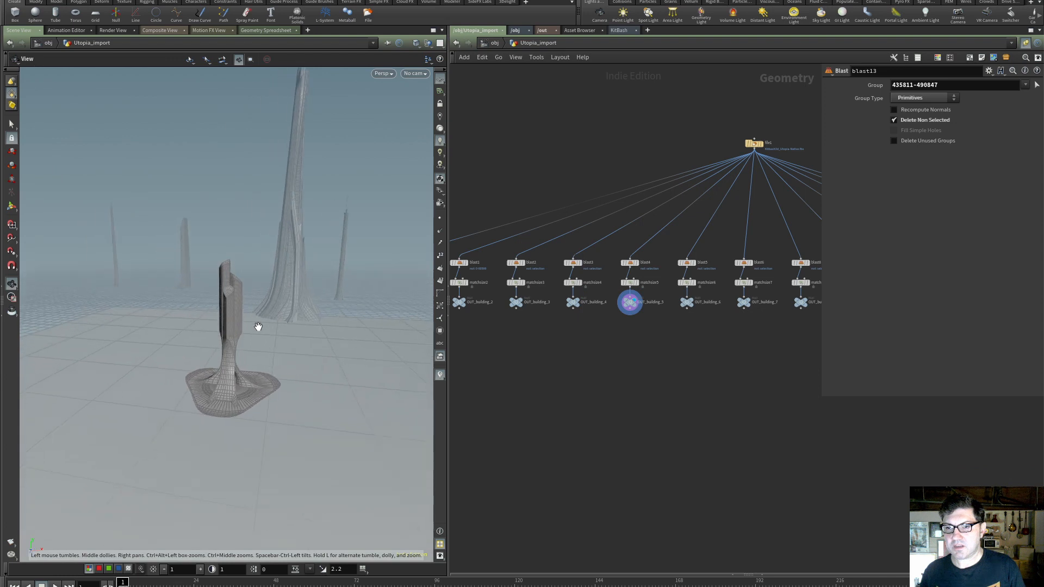
pyautogui.click(698, 294)
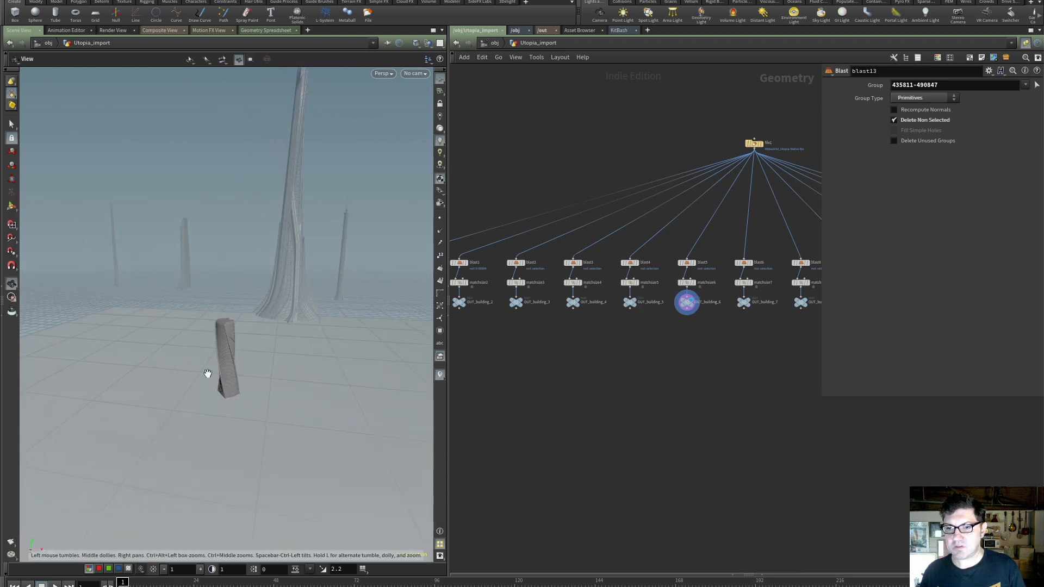
pyautogui.keyDown('alt'); pyautogui.moveTo(210, 378); pyautogui.dragTo(244, 342); pyautogui.keyUp('alt')
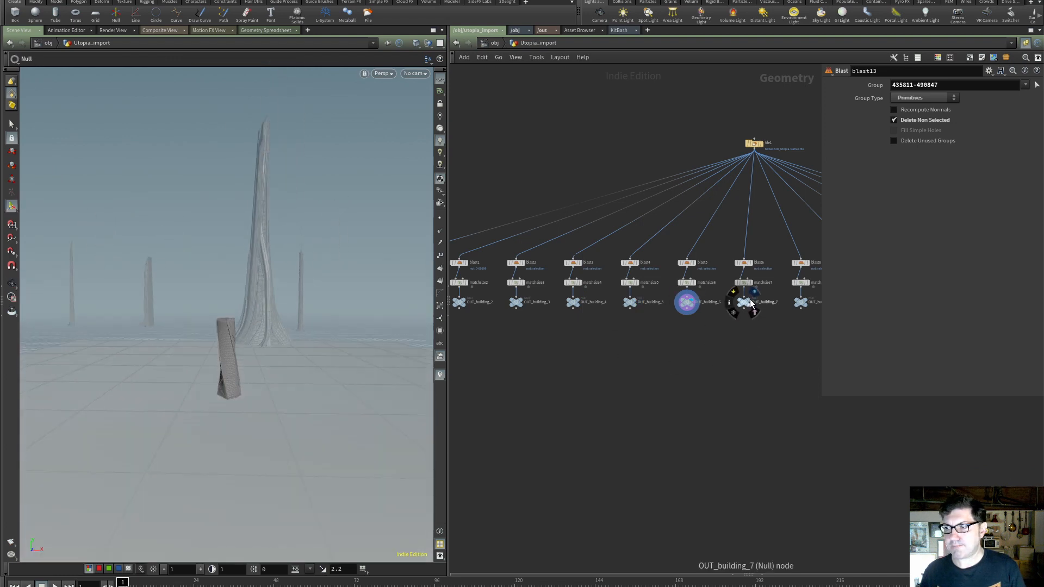
pyautogui.click(754, 294)
pyautogui.keyDown('alt'); pyautogui.moveTo(225, 358); pyautogui.dragTo(158, 356); pyautogui.keyUp('alt')
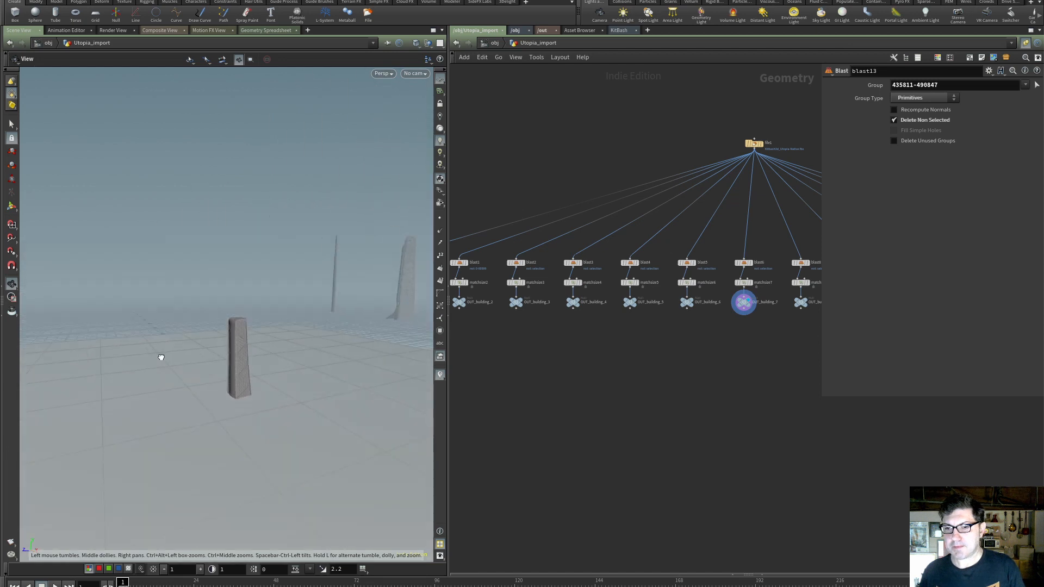
pyautogui.moveTo(722, 366); pyautogui.dragTo(578, 370)
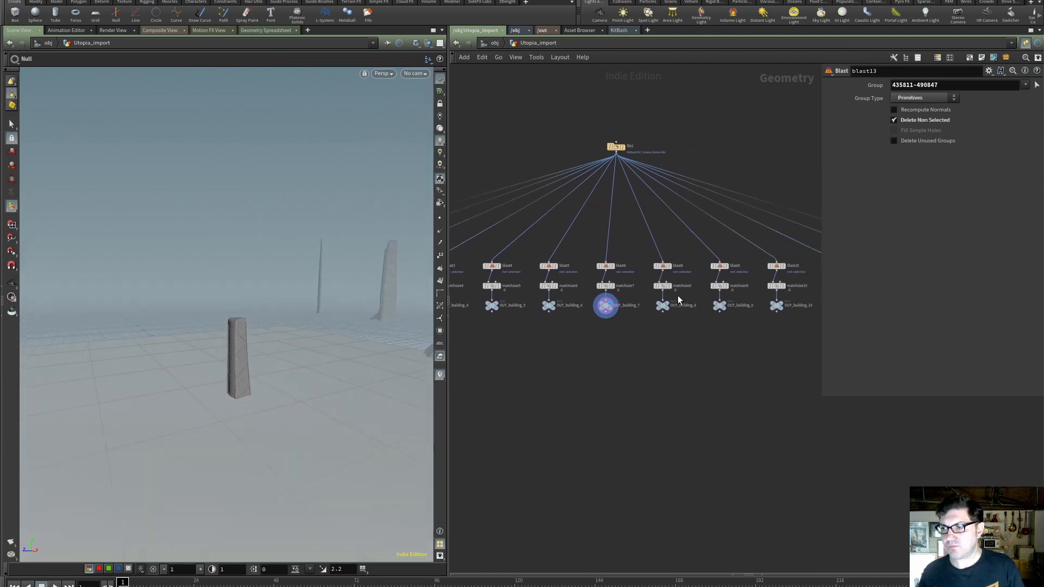
pyautogui.click(672, 301)
pyautogui.scroll(3, 234, 359)
pyautogui.moveTo(234, 358)
pyautogui.keyDown('alt'); pyautogui.mouseDown()
pyautogui.moveTo(291, 357)
pyautogui.moveTo(199, 395)
pyautogui.moveTo(263, 366)
pyautogui.moveTo(250, 353)
pyautogui.mouseUp(); pyautogui.keyUp('alt')
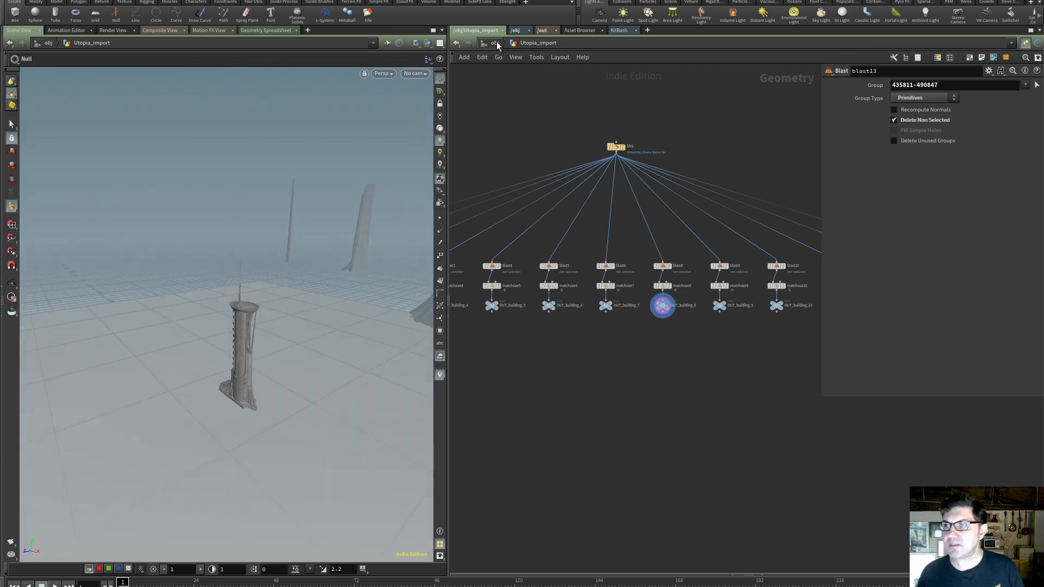
# At the object level, duplicate RENDER_BUILDING_4 and name the copy RENDER_BUILDING_8
pyautogui.click(494, 43)
pyautogui.keyDown('alt'); pyautogui.moveTo(557, 345); pyautogui.dragTo(560, 391); pyautogui.keyUp('alt')
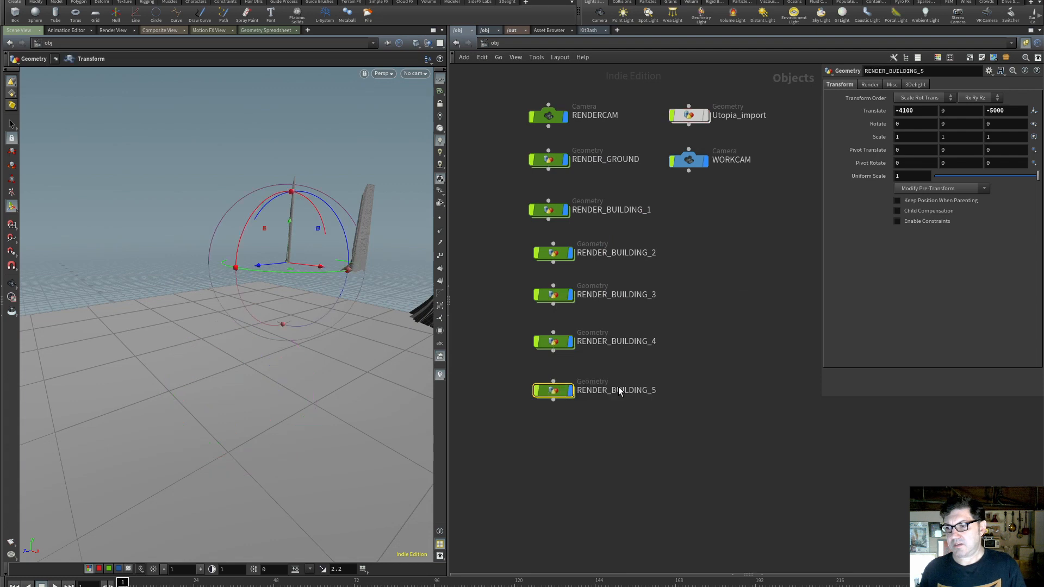
pyautogui.doubleClick(664, 393)
pyautogui.press('BackSpace')
pyautogui.write('8')
pyautogui.press('Return')
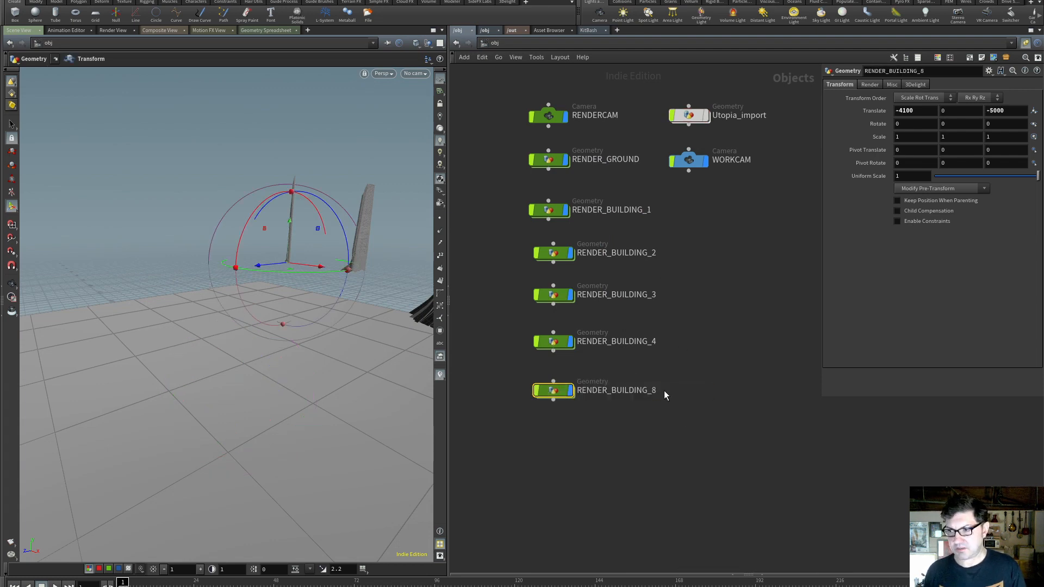
# Set RENDER_BUILDING_8's object merge source to OUT_building_8 and view the object-level scene through RENDERCAM
pyautogui.doubleClick(550, 391)
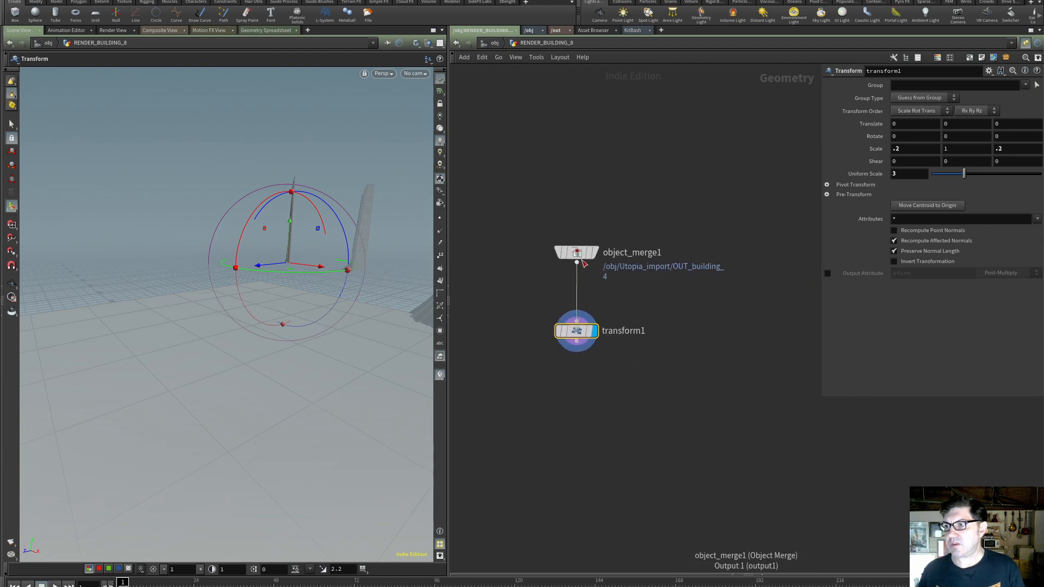
pyautogui.click(594, 252)
pyautogui.click(576, 252)
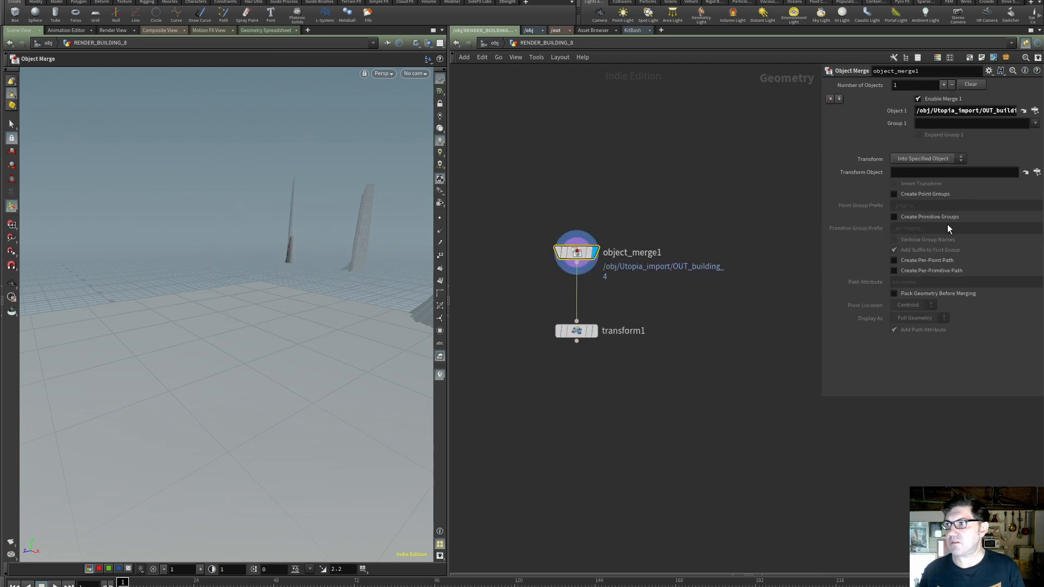
pyautogui.click(1024, 110)
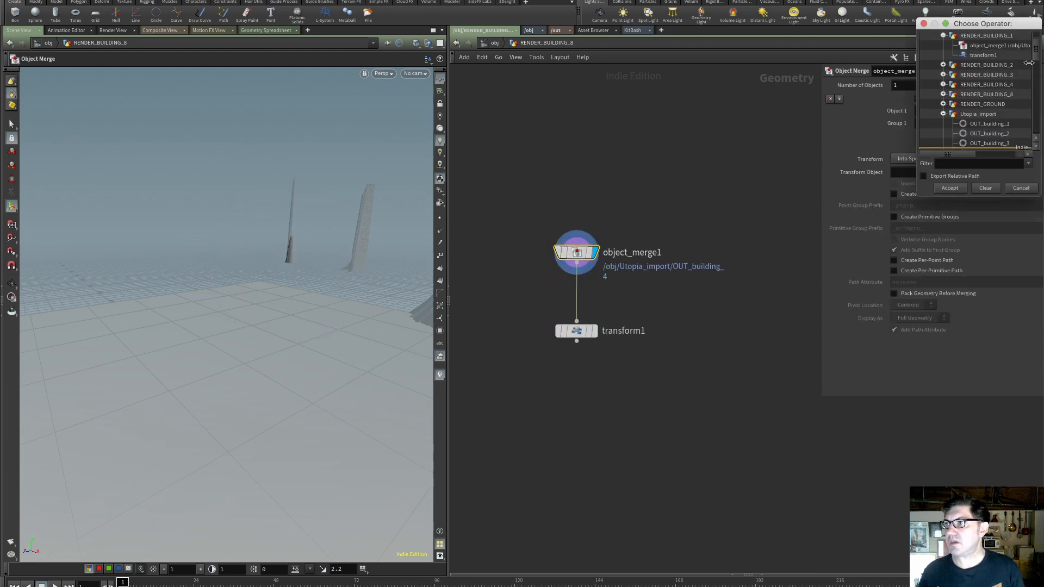
pyautogui.moveTo(1036, 61); pyautogui.dragTo(1036, 72)
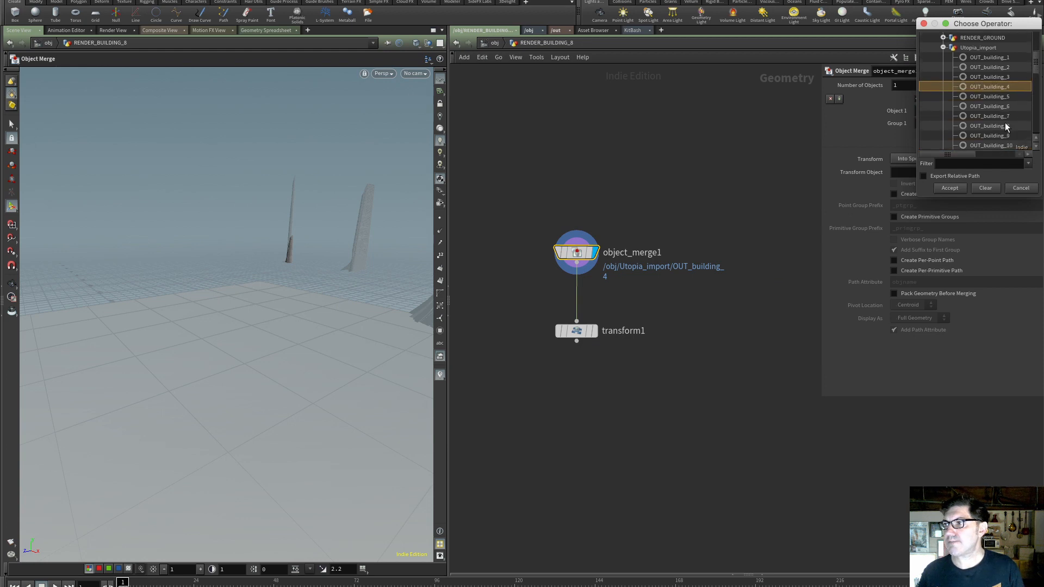
pyautogui.press('u')
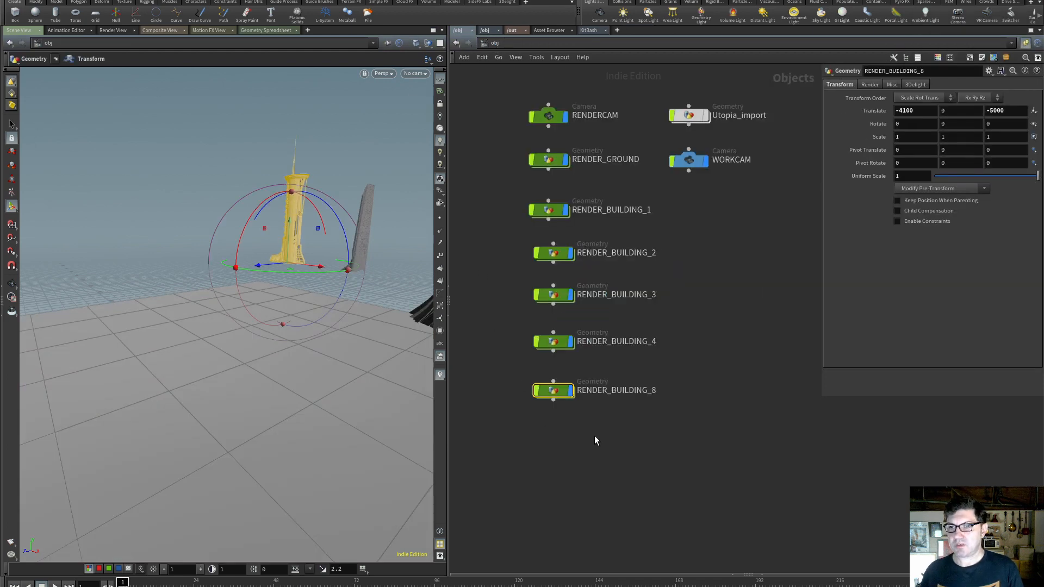
pyautogui.click(415, 74)
pyautogui.click(434, 123)
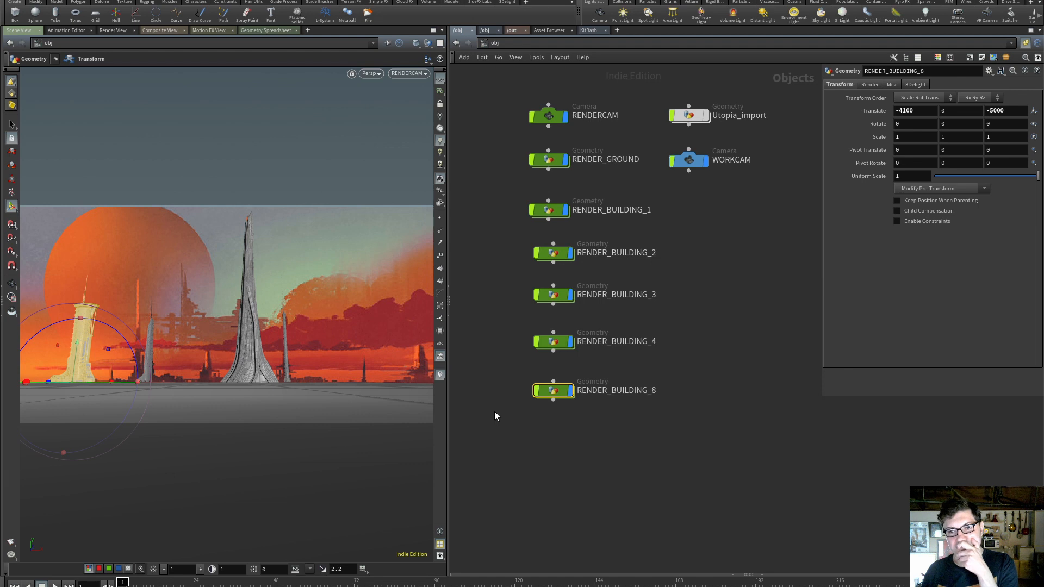
# Rotate the tower 90 degrees about Y in RENDER_BUILDING_8's transform1 node
pyautogui.doubleClick(558, 392)
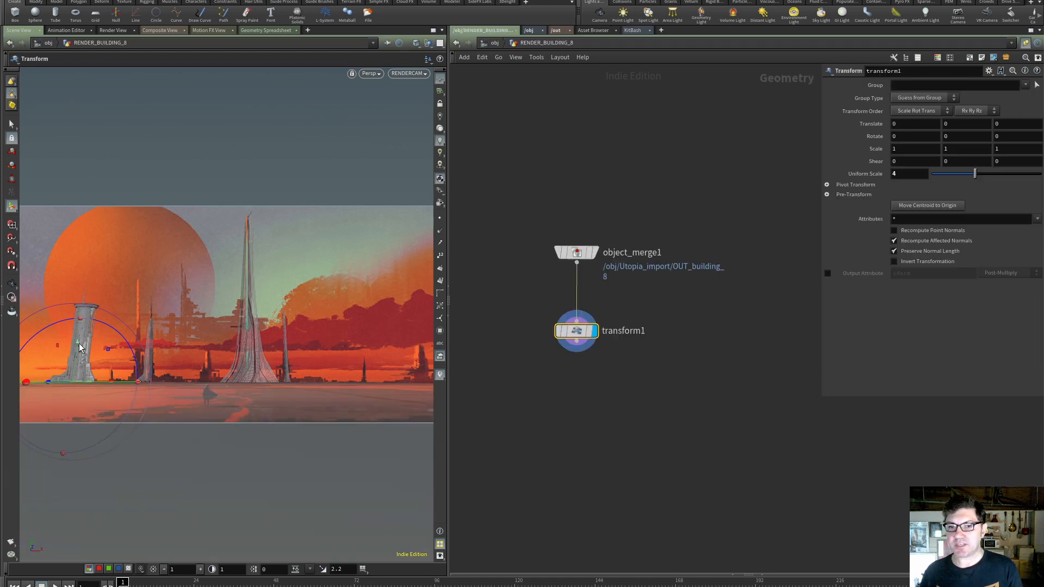
pyautogui.click(947, 136)
pyautogui.write('90')
pyautogui.press('Return')
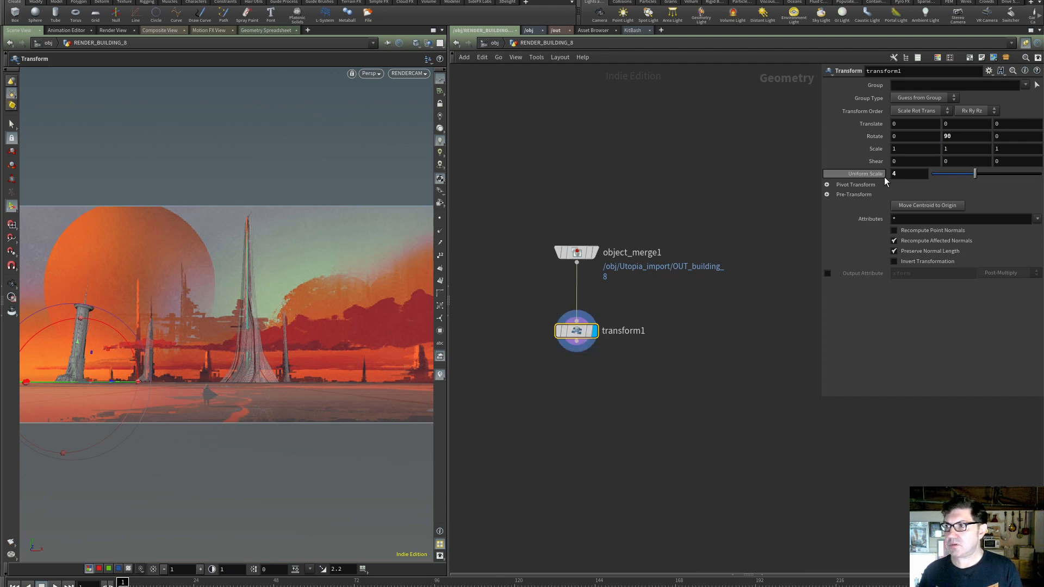
# Set the X and Z scale of RENDER_BUILDING_8's transform1 node to .5 to slim the tower
pyautogui.click(903, 149)
pyautogui.write('5')
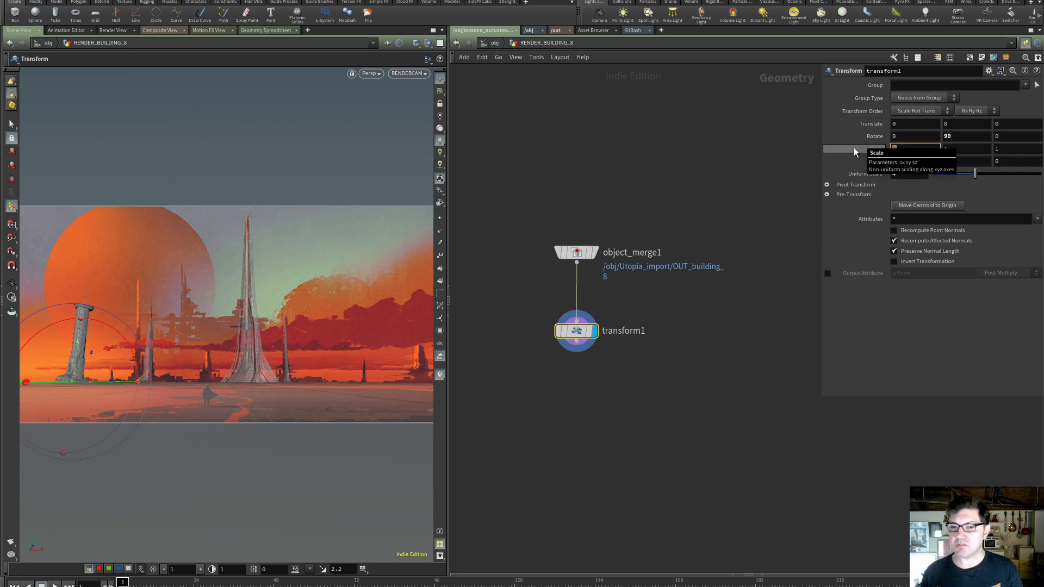
pyautogui.press('Tab')
pyautogui.press('Tab')
pyautogui.write('.5')
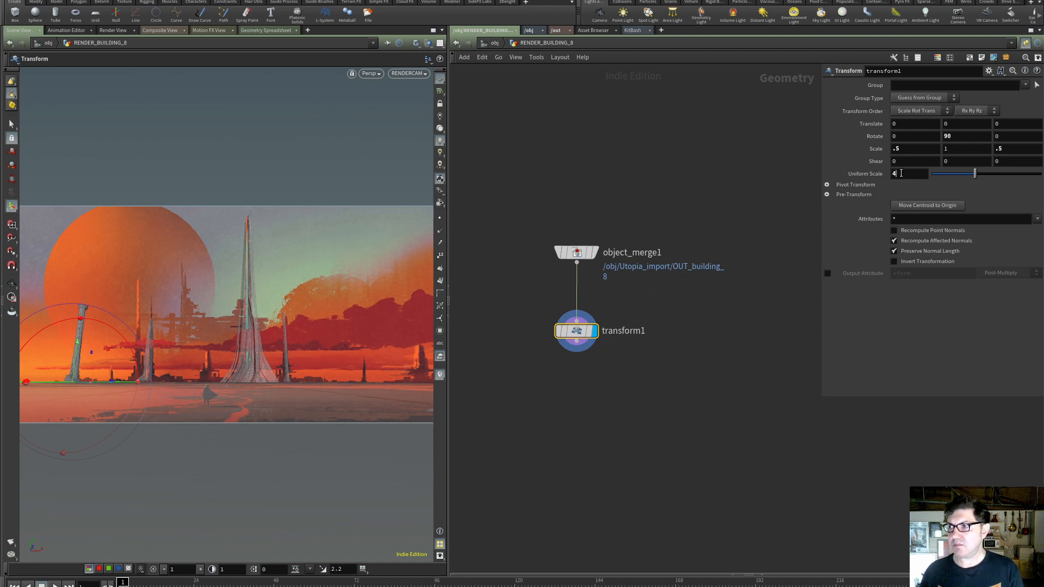
pyautogui.write('4')
# Stretch the tower vertically by setting transform1's Y scale to 1.4, after trying 1.5
pyautogui.click(949, 149)
pyautogui.write('1.5')
pyautogui.press('Return')
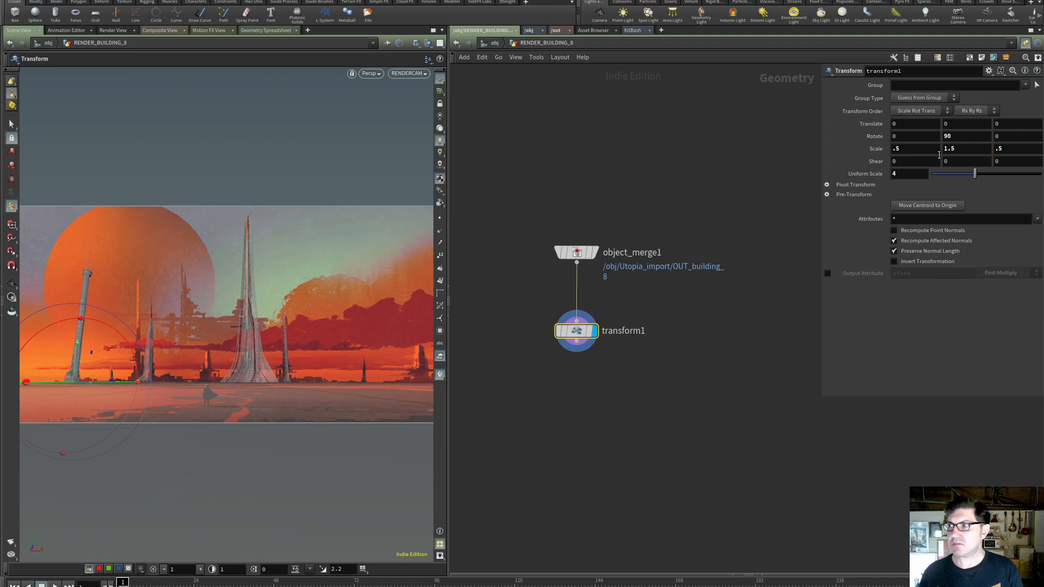
pyautogui.moveTo(961, 148); pyautogui.dragTo(913, 146)
pyautogui.write('1.4')
pyautogui.press('Return')
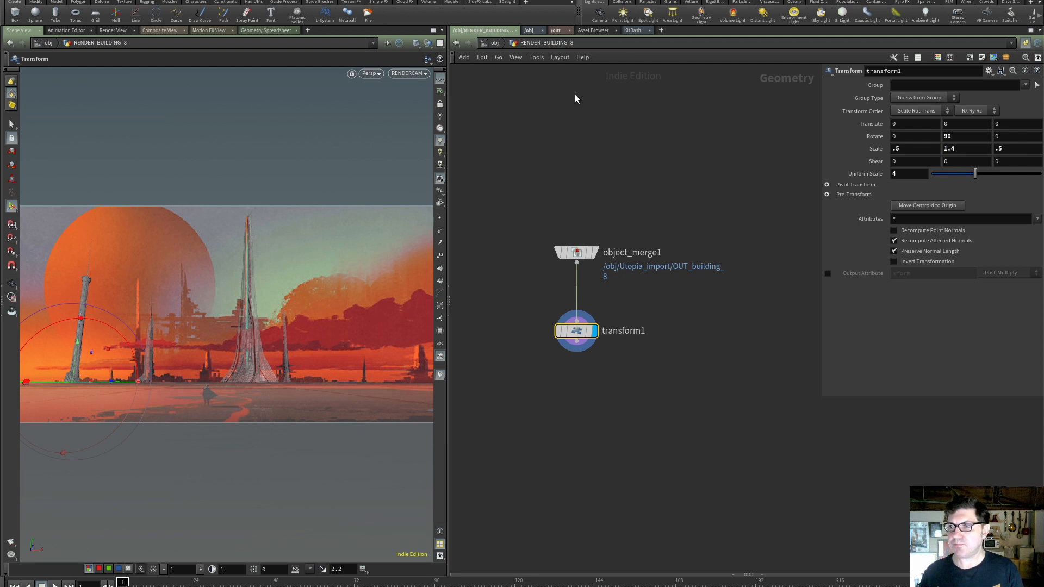
# Move RENDER_BUILDING_8 at object level to Translate X -2500 and Z -3000
pyautogui.click(494, 43)
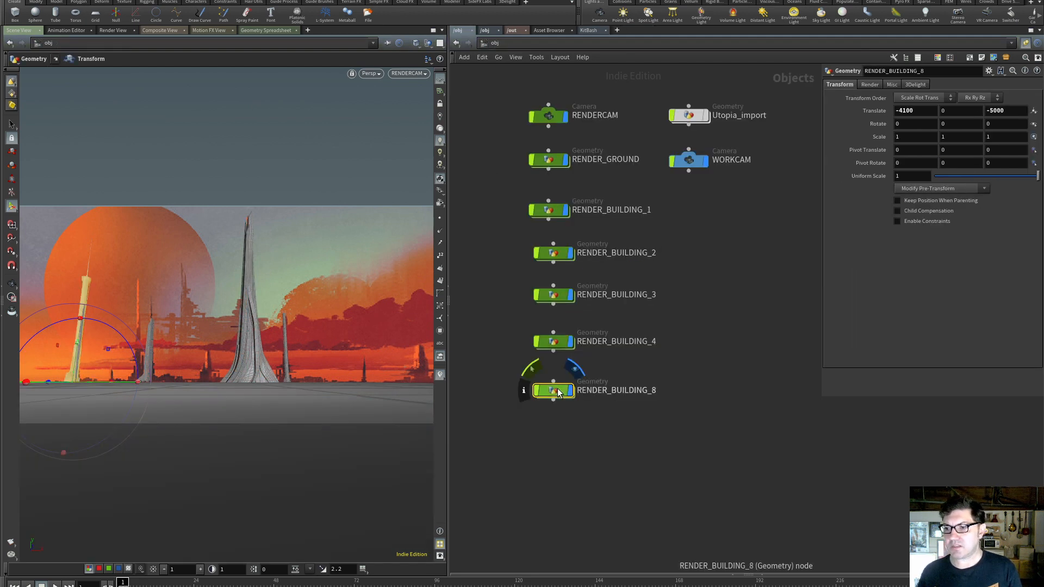
pyautogui.moveTo(923, 110); pyautogui.dragTo(998, 65, button='middle')
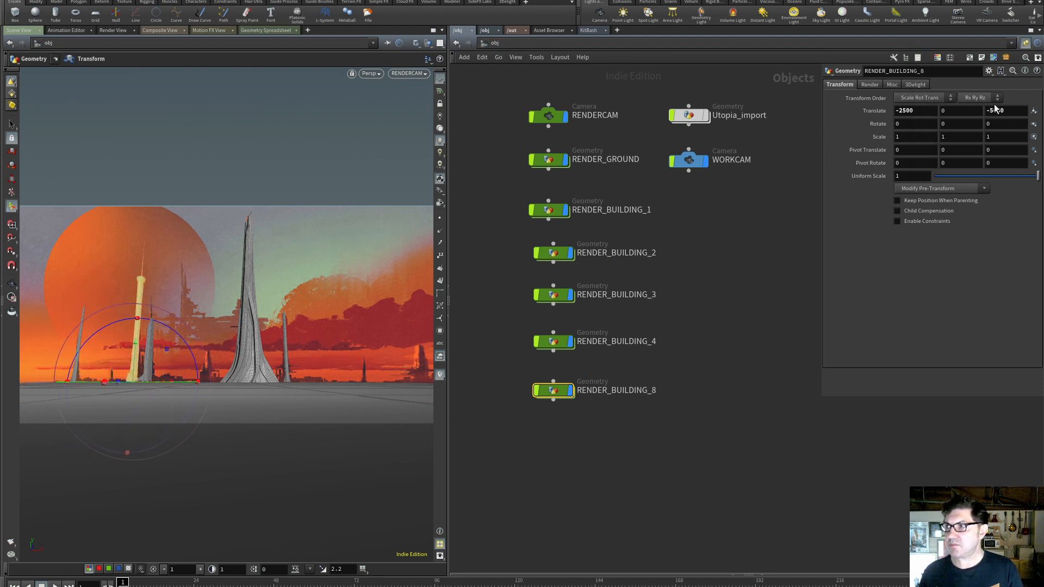
pyautogui.click(1006, 112)
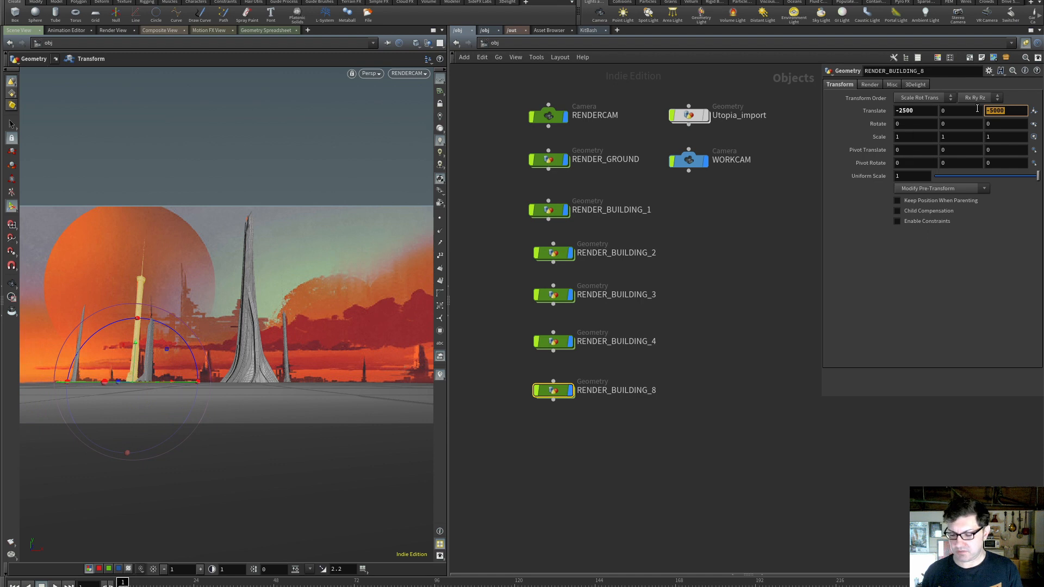
pyautogui.write('3')
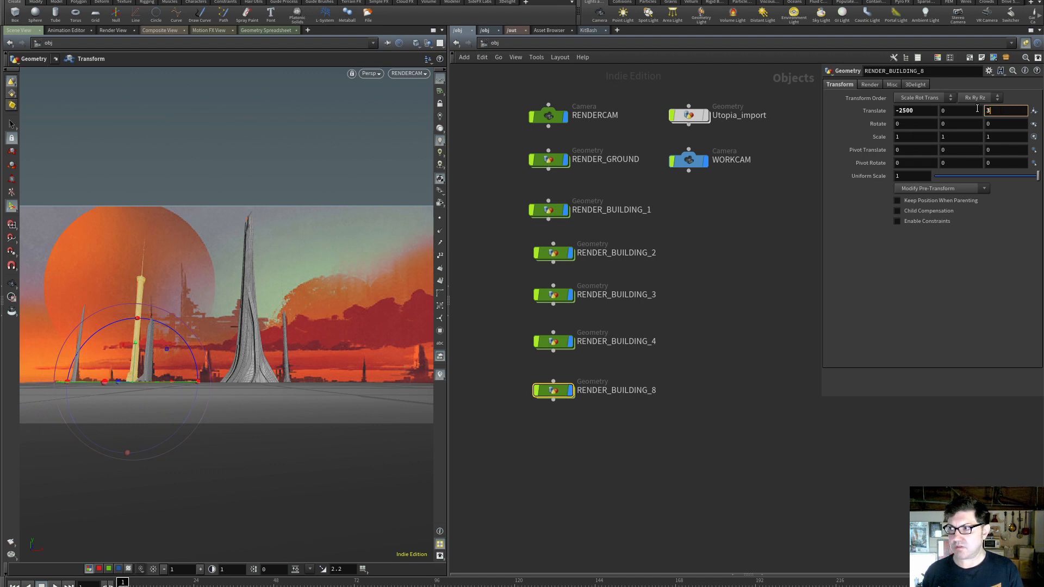
pyautogui.press('BackSpace')
pyautogui.write('-300')
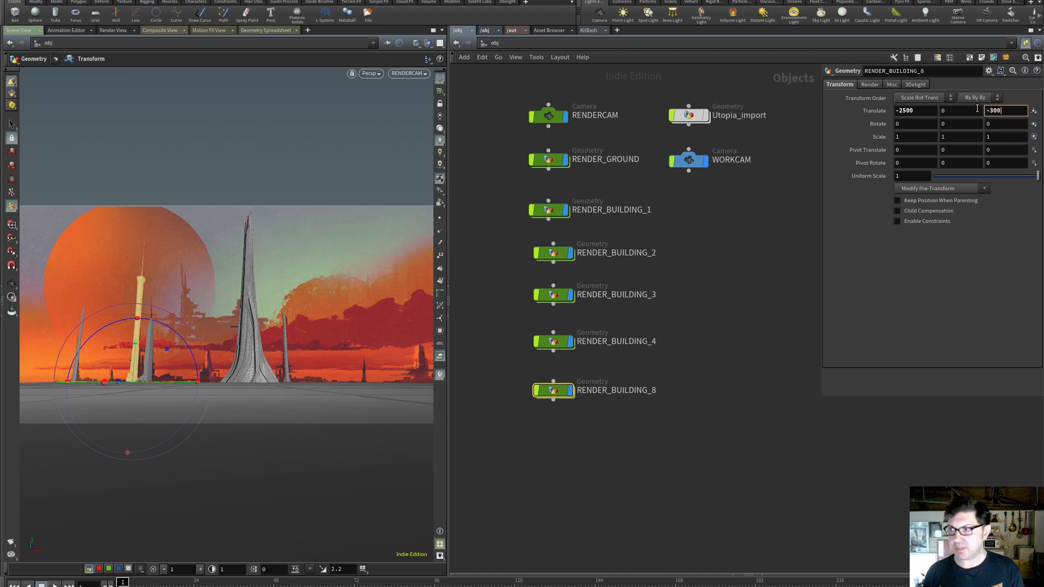
pyautogui.press('Return')
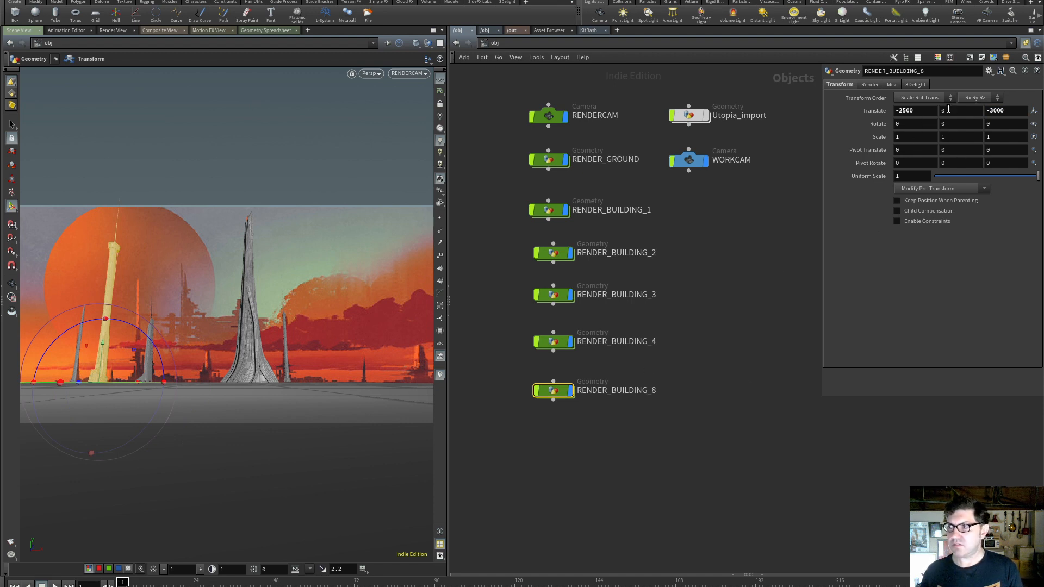
# Set the uniform scale of RENDER_BUILDING_8's transform1 node to 3, and shift the object to Translate X -1800
pyautogui.doubleClick(554, 391)
pyautogui.click(896, 174)
pyautogui.write('3')
pyautogui.press('Return')
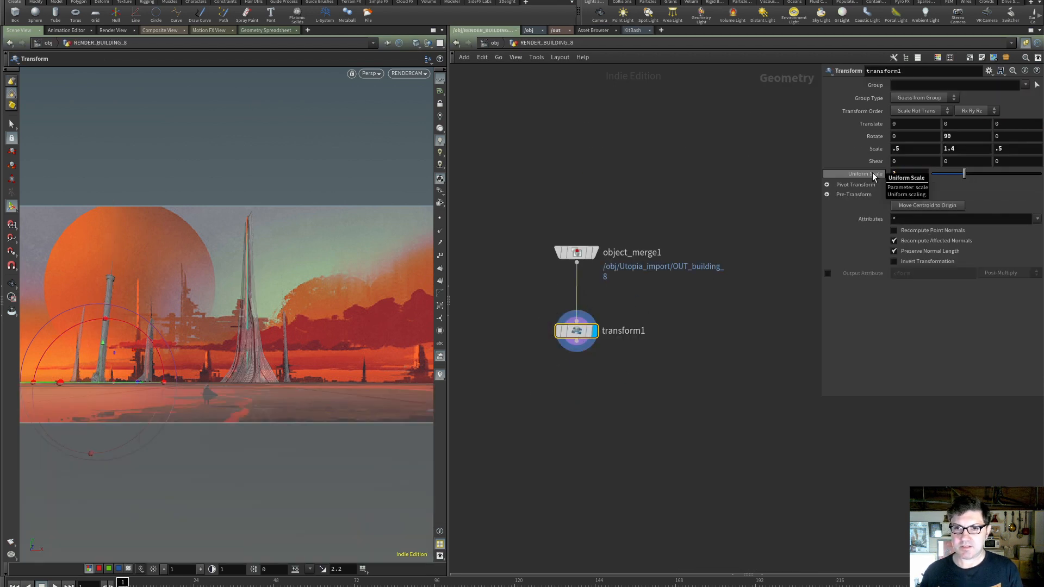
pyautogui.click(495, 43)
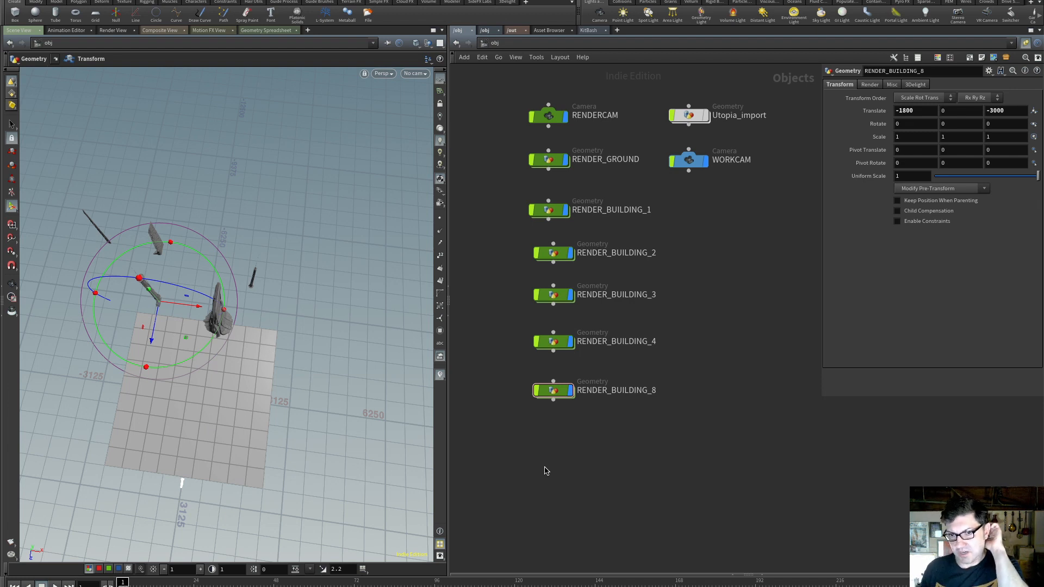
# Examine the layout of the placed buildings from above, outside the render camera
pyautogui.press('Escape')
pyautogui.scroll(2, 191, 323)
pyautogui.scroll(1, 189, 324)
pyautogui.keyDown('alt'); pyautogui.moveTo(189, 324); pyautogui.dragTo(150, 308); pyautogui.keyUp('alt')
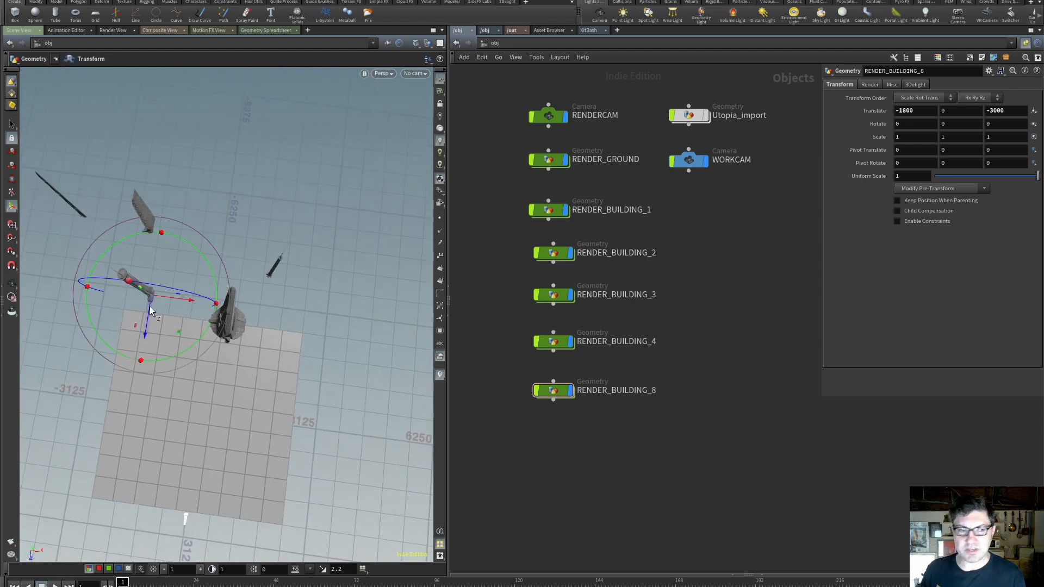
pyautogui.keyDown('alt'); pyautogui.moveTo(289, 405); pyautogui.dragTo(169, 323); pyautogui.keyUp('alt')
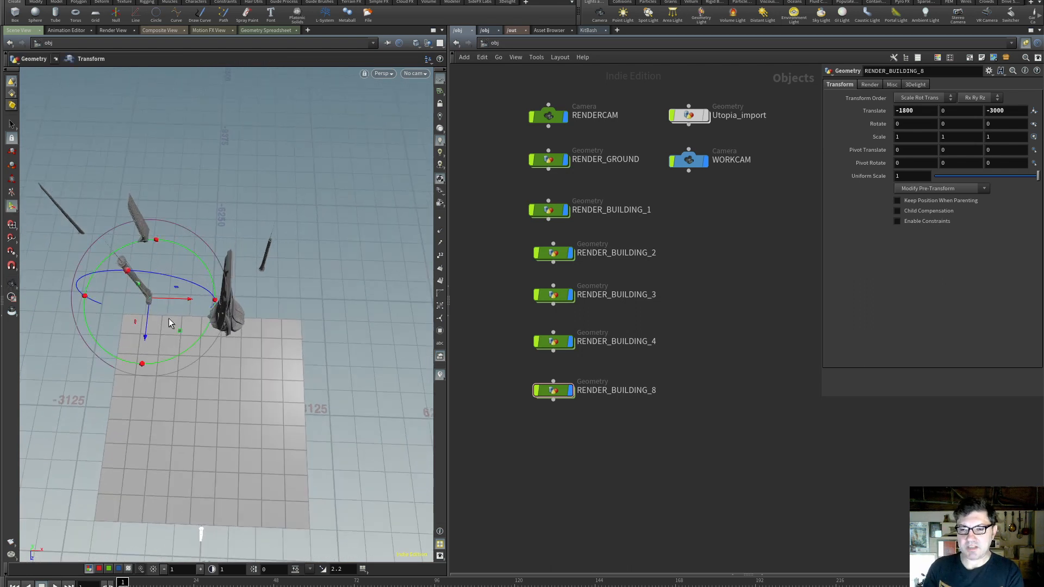
pyautogui.moveTo(169, 323)
pyautogui.keyDown('alt'); pyautogui.mouseDown()
pyautogui.moveTo(180, 345)
pyautogui.moveTo(196, 263)
pyautogui.moveTo(174, 299)
pyautogui.moveTo(166, 361)
pyautogui.moveTo(162, 318)
pyautogui.mouseUp(); pyautogui.keyUp('alt')
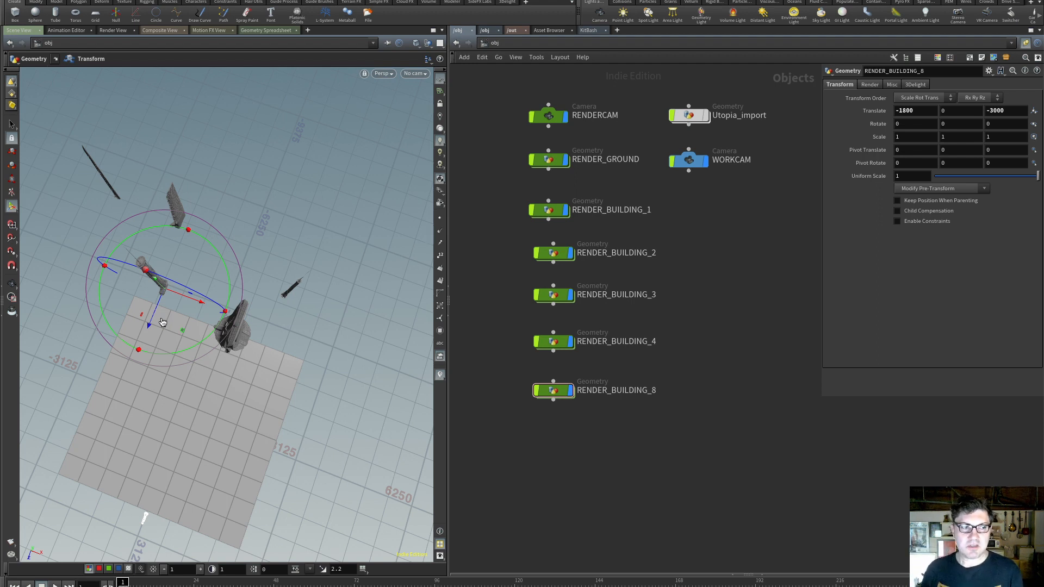
# Display OUT_building_9 inside Utopia_import and inspect its shape up close
pyautogui.press('super+Tab')
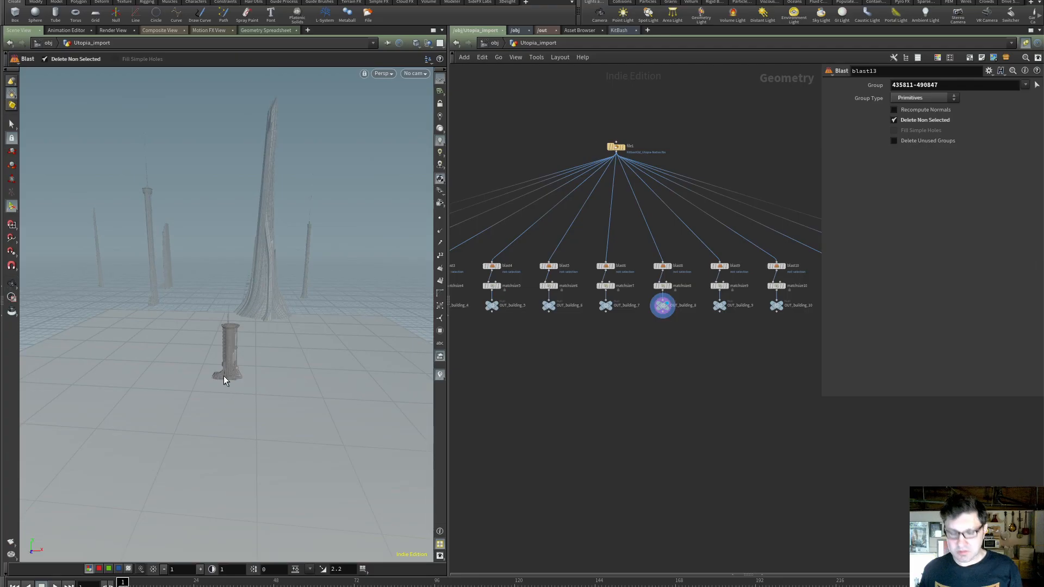
pyautogui.hotkey('space', 'g')
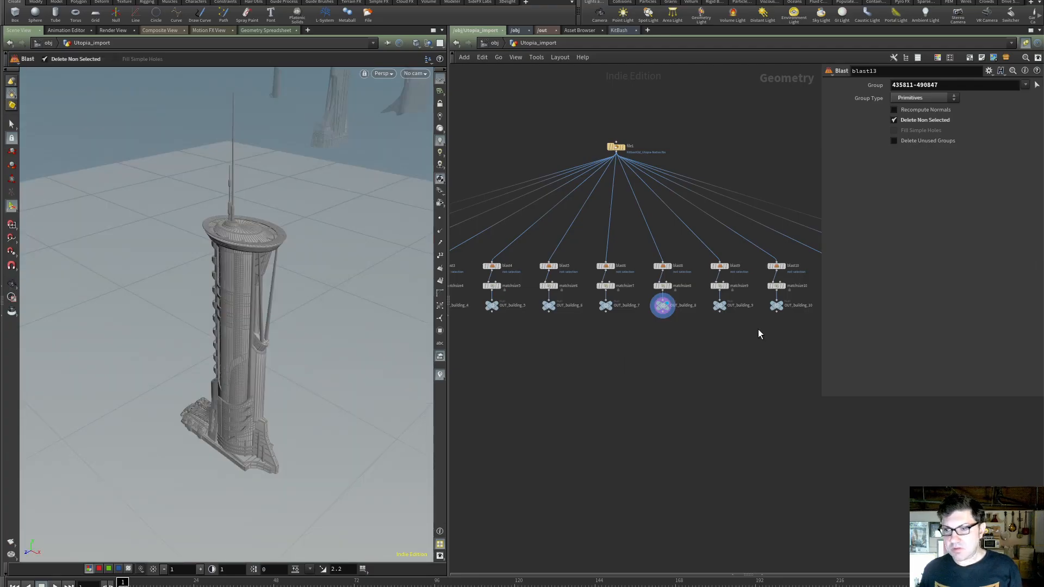
pyautogui.moveTo(728, 306)
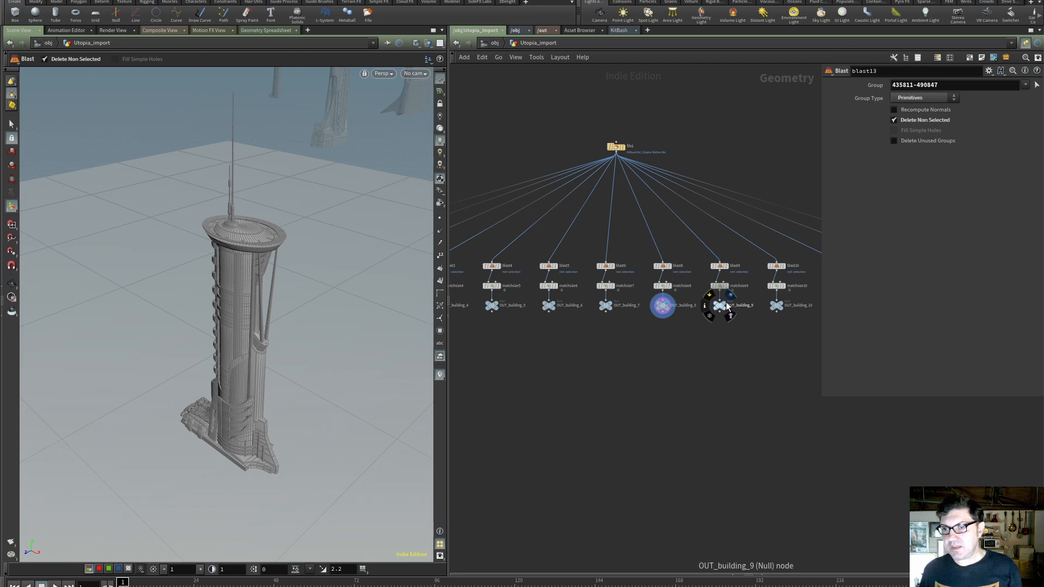
pyautogui.click(730, 296)
pyautogui.moveTo(275, 338)
pyautogui.keyDown('alt'); pyautogui.mouseDown()
pyautogui.moveTo(329, 308)
pyautogui.moveTo(264, 321)
pyautogui.moveTo(292, 310)
pyautogui.moveTo(283, 324)
pyautogui.mouseUp(); pyautogui.keyUp('alt')
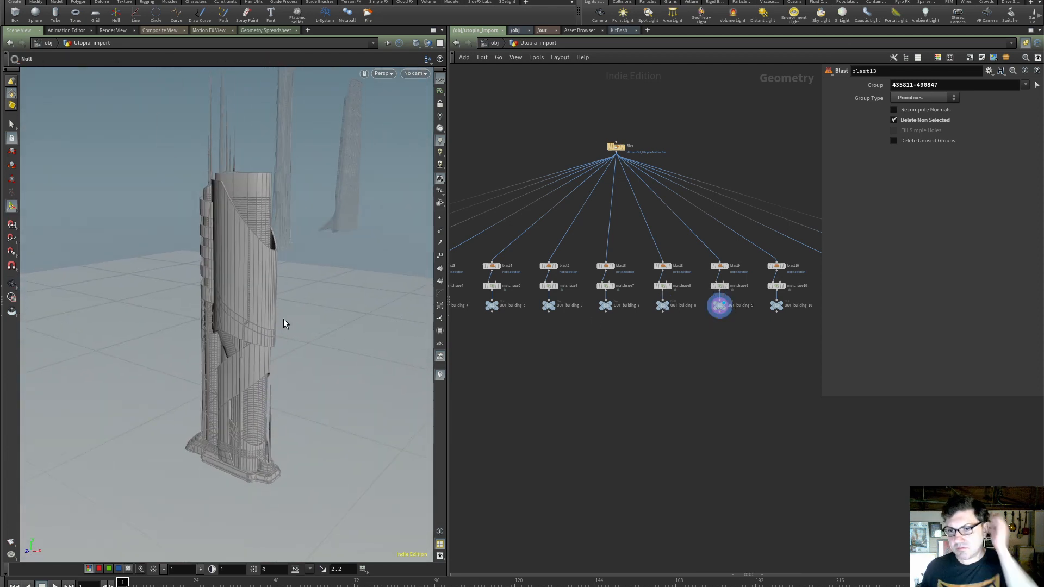
# Duplicate RENDER_BUILDING_8 at object level and set the copy's object merge source to OUT_building_9
pyautogui.click(494, 44)
pyautogui.keyDown('alt'); pyautogui.moveTo(558, 396); pyautogui.dragTo(558, 448); pyautogui.keyUp('alt')
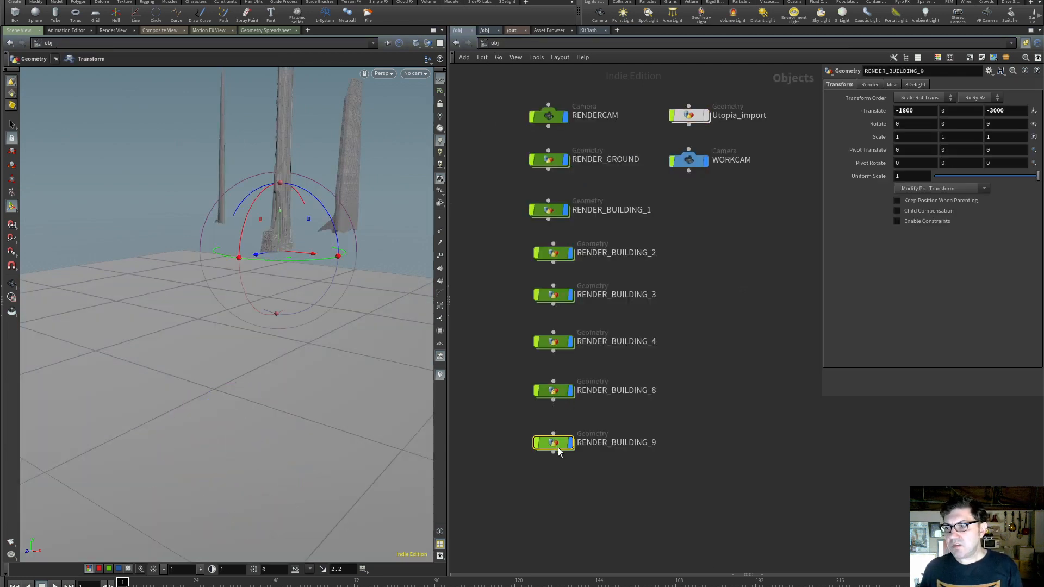
pyautogui.doubleClick(553, 443)
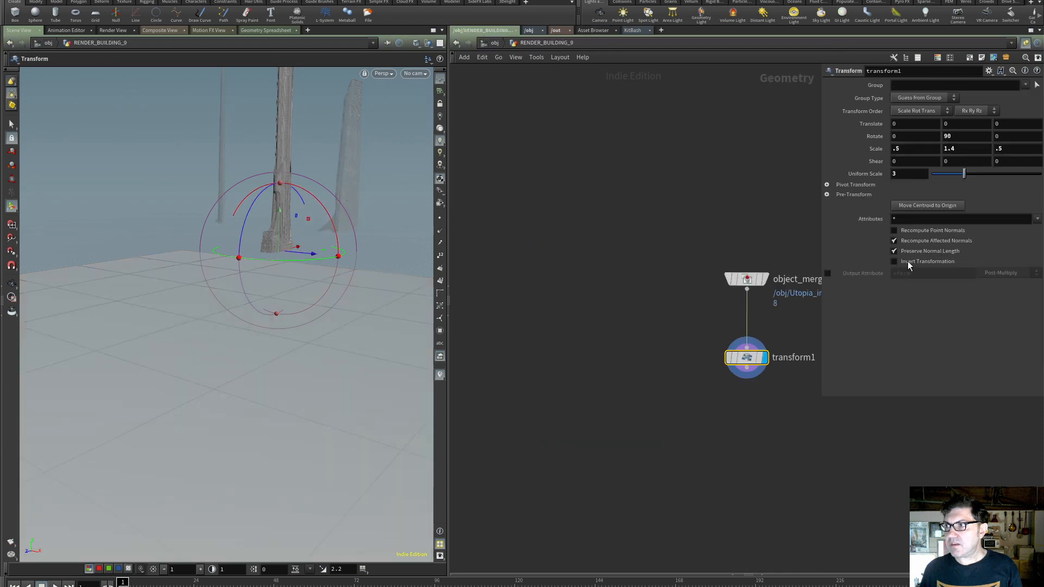
pyautogui.press('h')
pyautogui.click(623, 275)
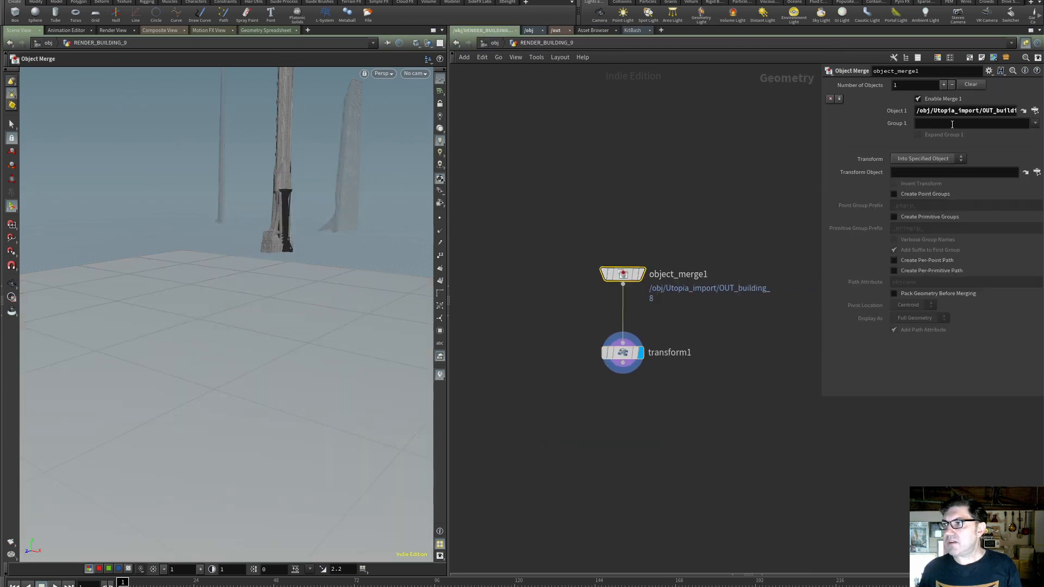
pyautogui.click(1034, 112)
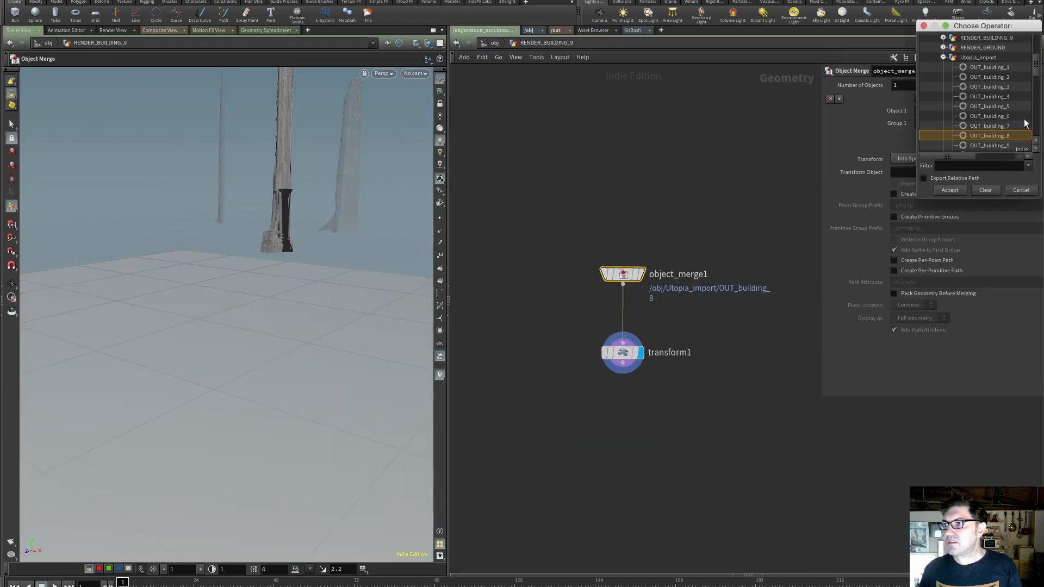
pyautogui.click(1007, 145)
pyautogui.click(957, 188)
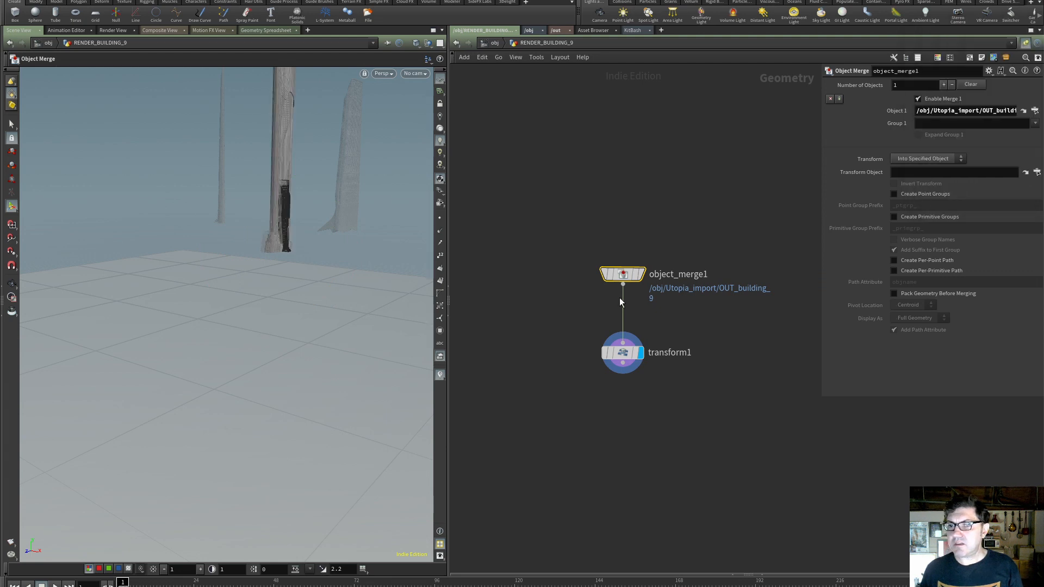
# Reset the scale of RENDER_BUILDING_9's transform1 node to 1, 1, 1 and view the object-level scene through RENDERCAM
pyautogui.click(623, 353)
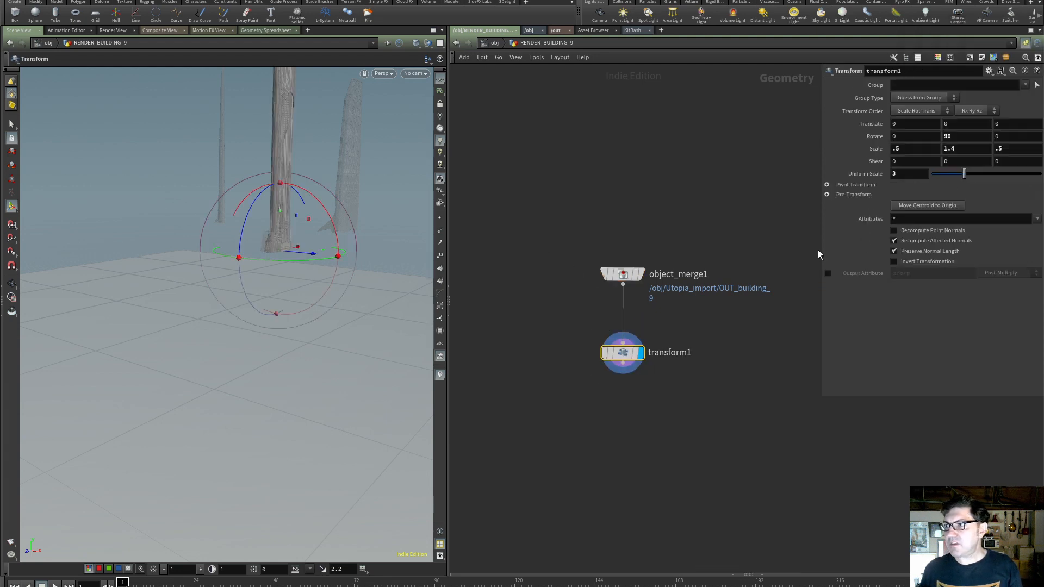
pyautogui.keyDown('ctrl'); pyautogui.middleClick(877, 150); pyautogui.keyUp('ctrl')
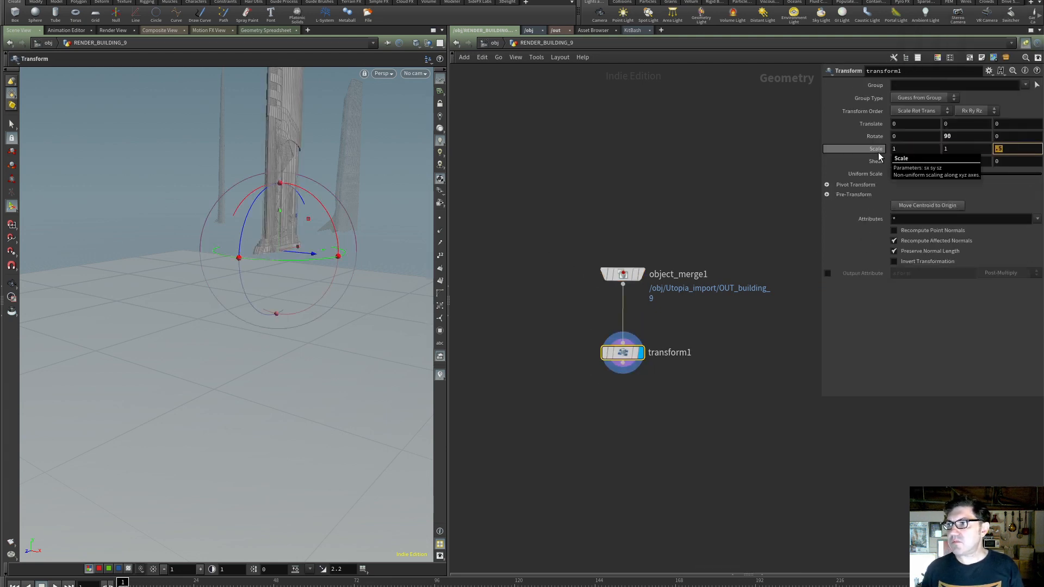
pyautogui.click(634, 213)
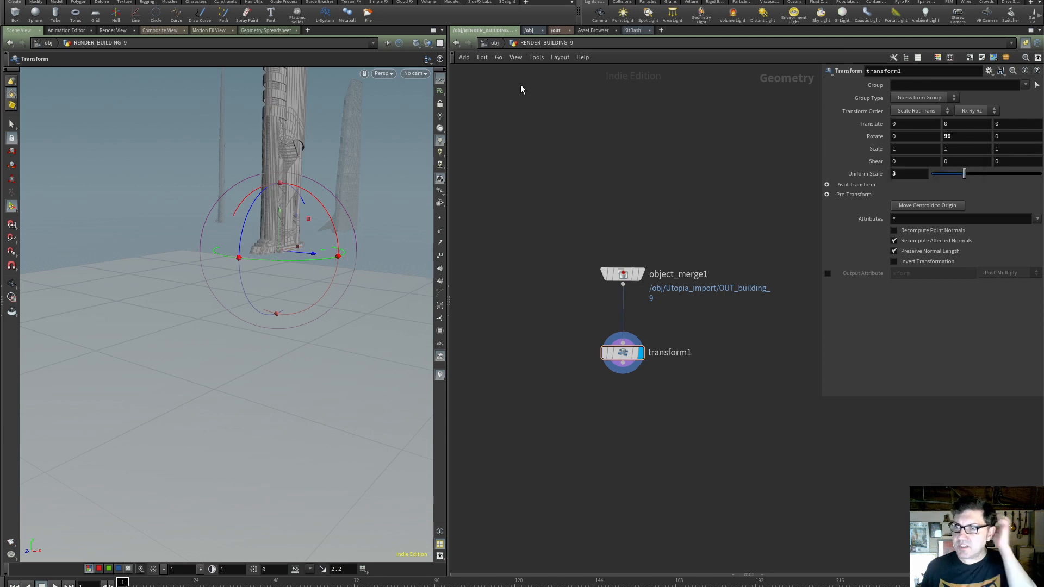
pyautogui.click(496, 43)
pyautogui.click(414, 74)
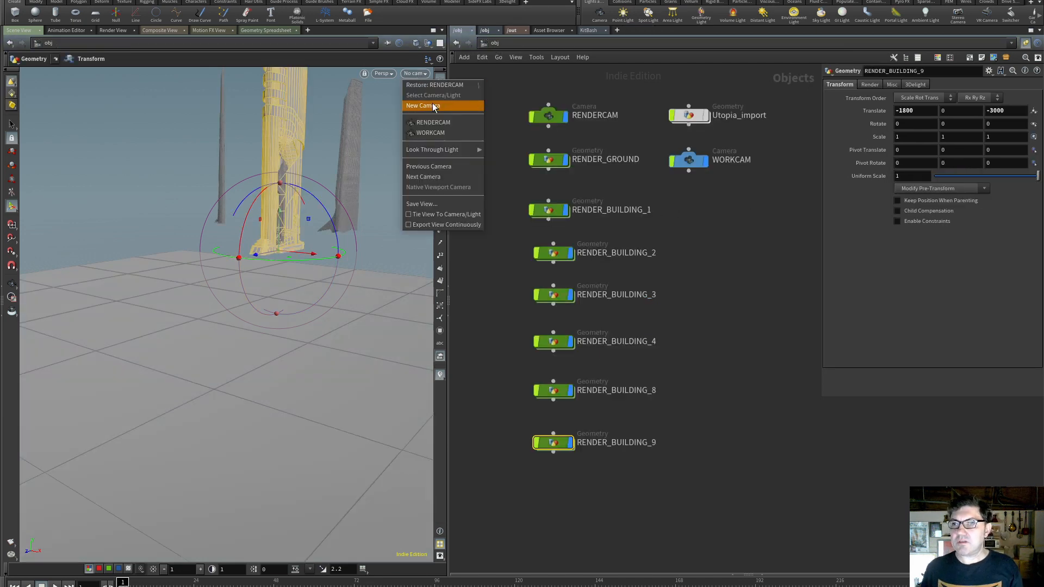
pyautogui.click(437, 120)
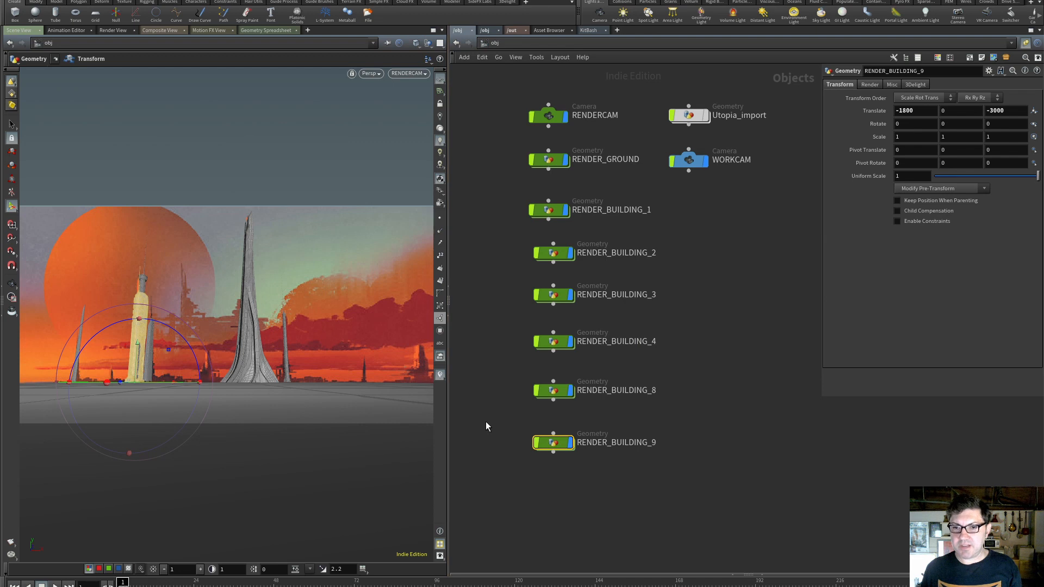
# Try placing RENDER_BUILDING_9 at Translate X 0 and Z -8000
pyautogui.click(1000, 110)
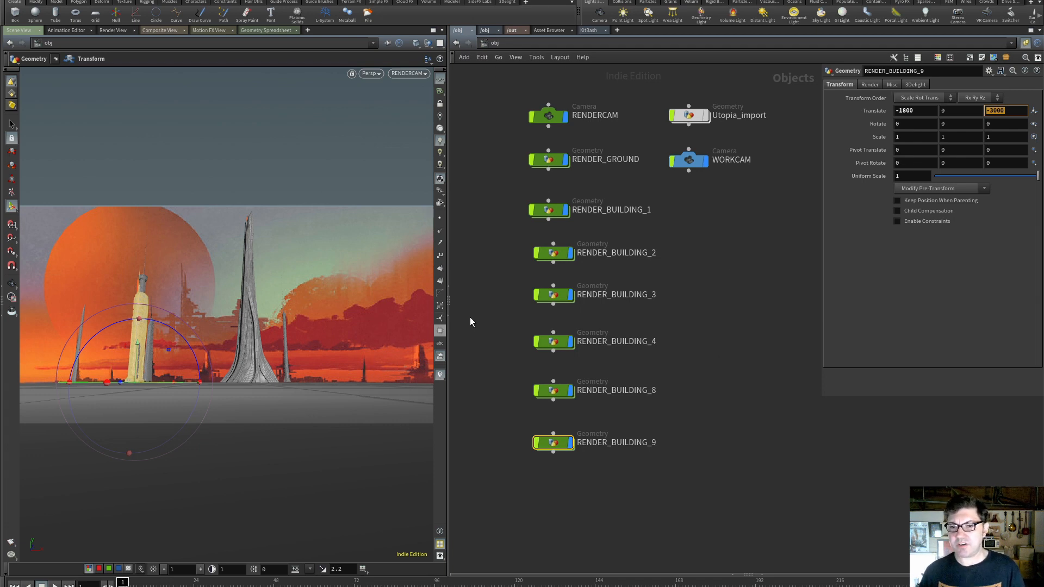
pyautogui.write('-')
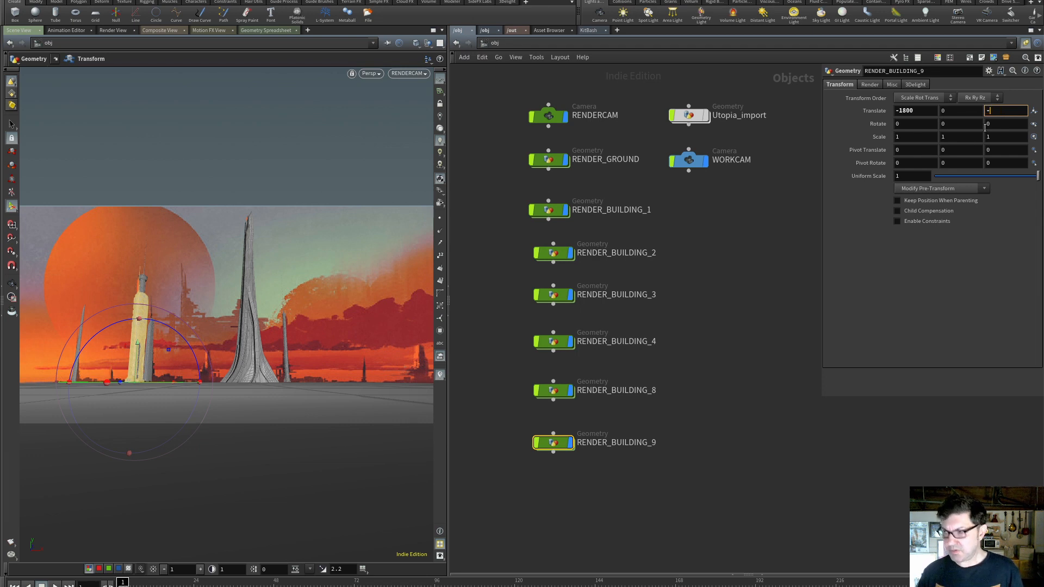
pyautogui.write('8000')
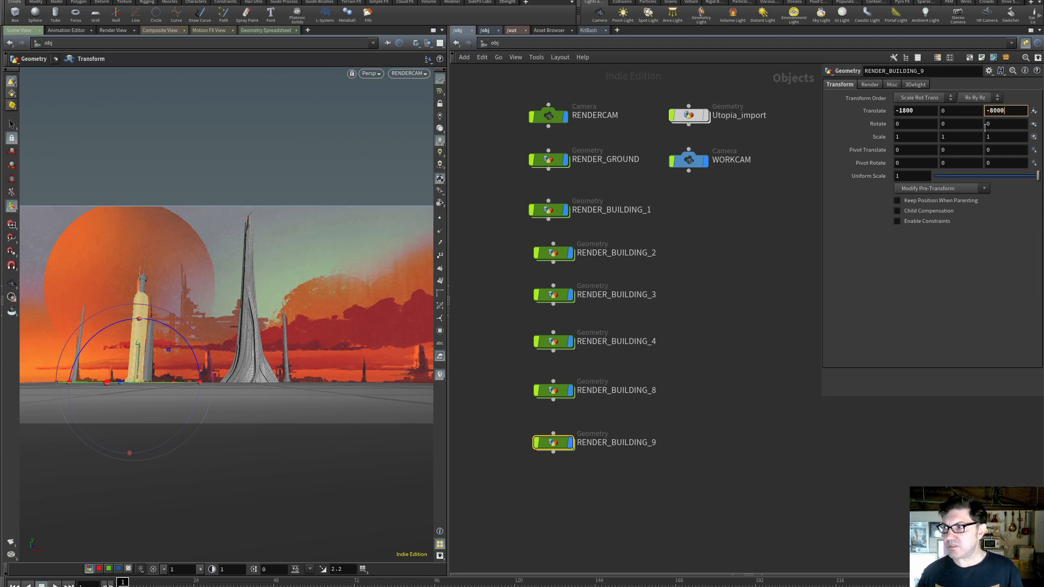
pyautogui.press('Return')
pyautogui.moveTo(920, 112); pyautogui.dragTo(834, 104)
pyautogui.write('0')
pyautogui.press('Return')
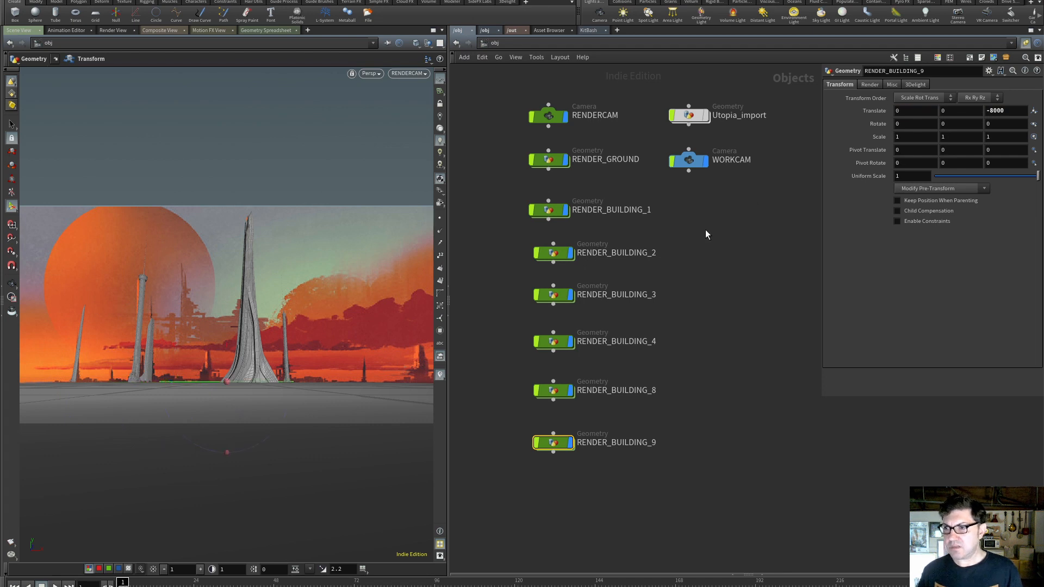
# Hide RENDER_BUILDING_1, 2, 3, 4 and 8 in the viewport and select RENDER_BUILDING_9
pyautogui.moveTo(496, 199); pyautogui.dragTo(572, 399)
pyautogui.click(571, 393)
pyautogui.click(549, 442)
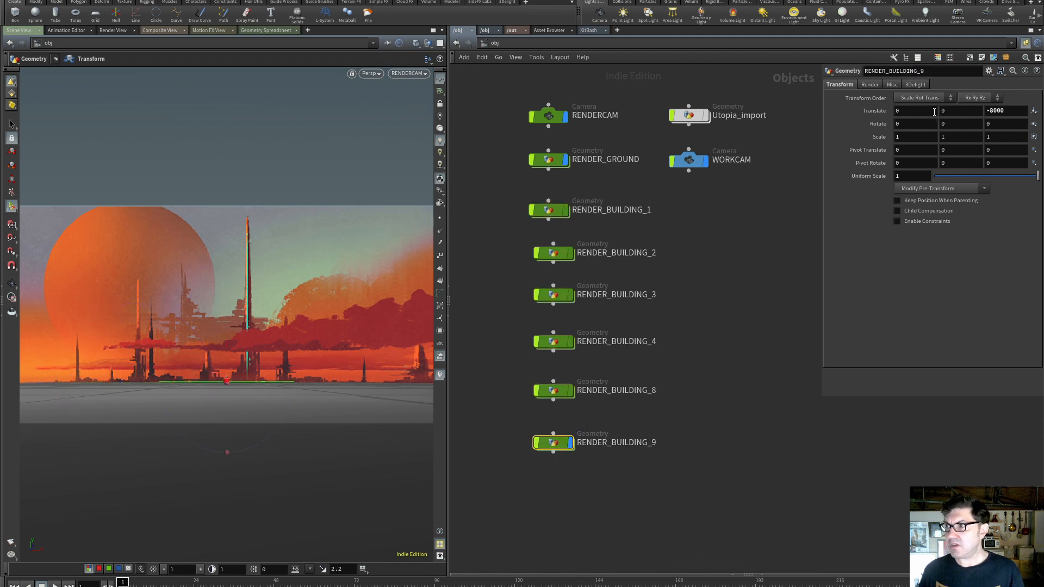
# Move RENDER_BUILDING_9 to Translate X 3100 and Z -7000, after trying Z -6000
pyautogui.moveTo(904, 112); pyautogui.dragTo(1042, 63, button='middle')
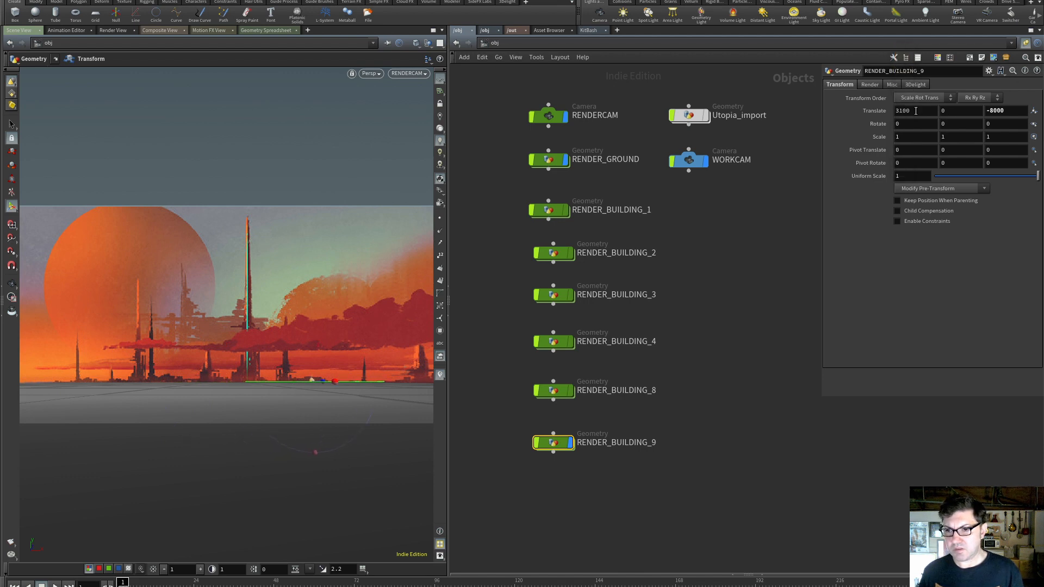
pyautogui.click(1013, 111)
pyautogui.write('-')
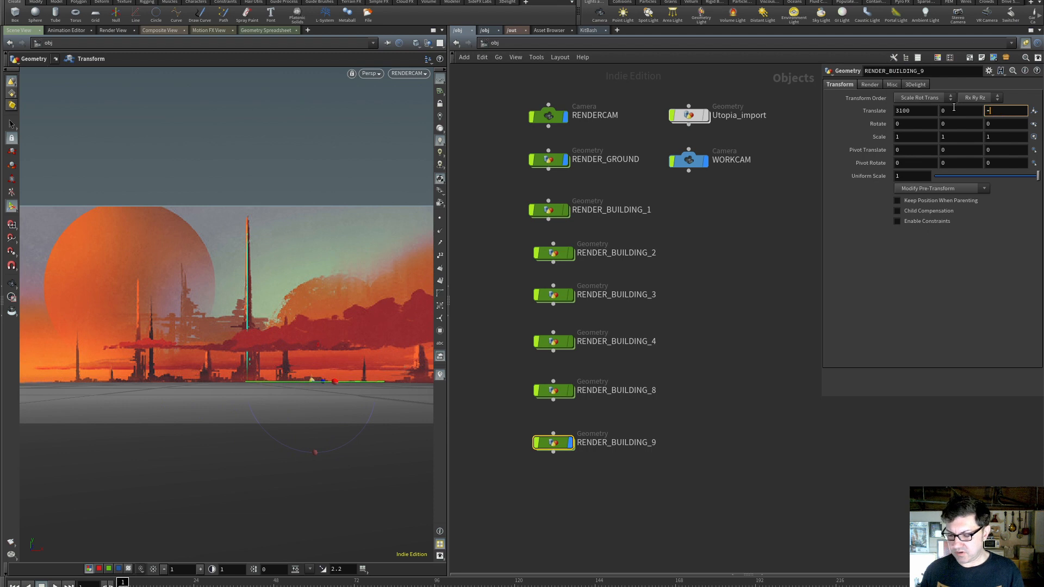
pyautogui.write('6000')
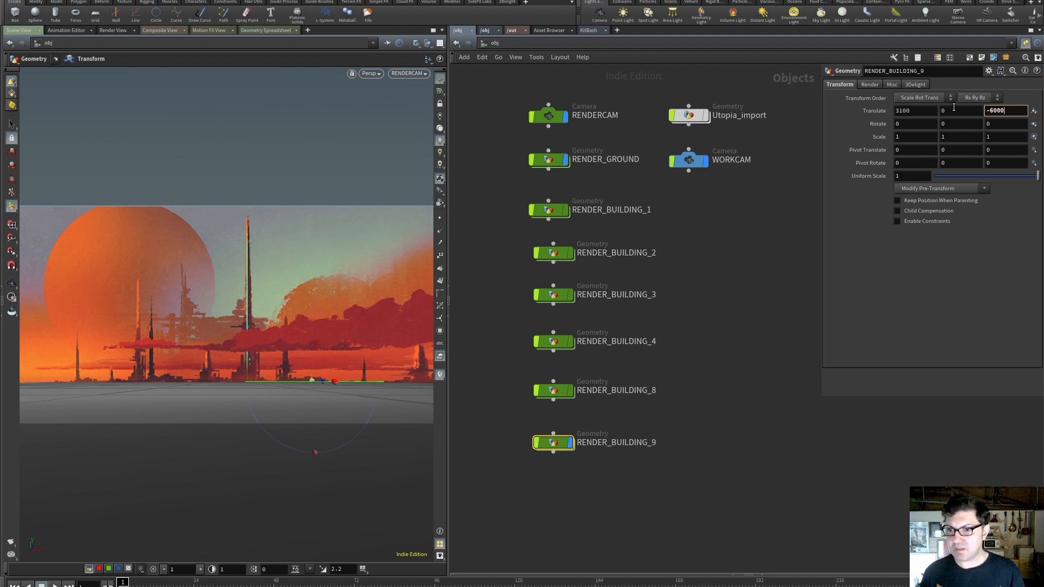
pyautogui.press('Return')
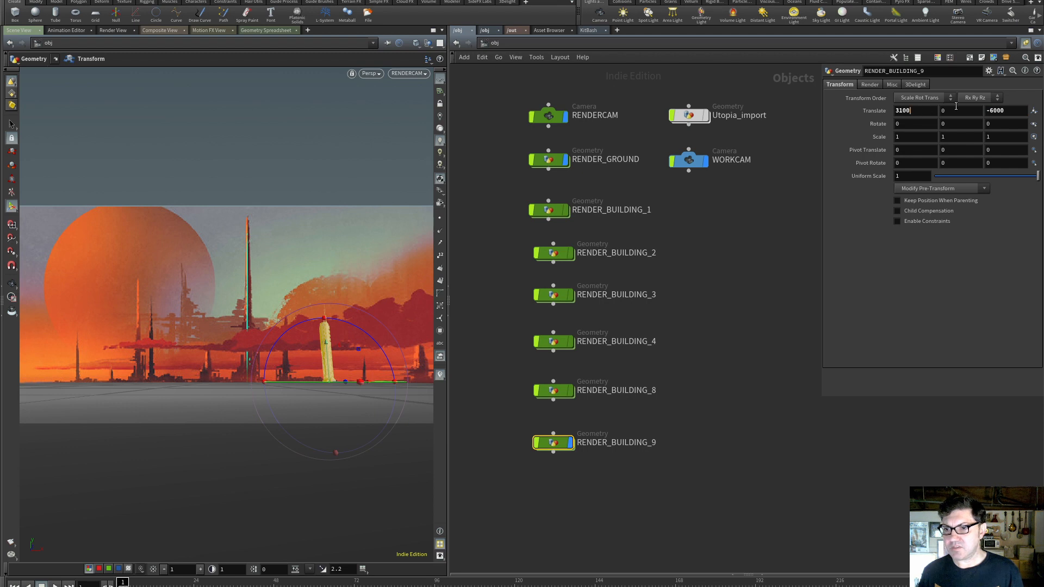
pyautogui.press('Tab')
pyautogui.press('Tab')
pyautogui.write('-7000')
pyautogui.press('Return')
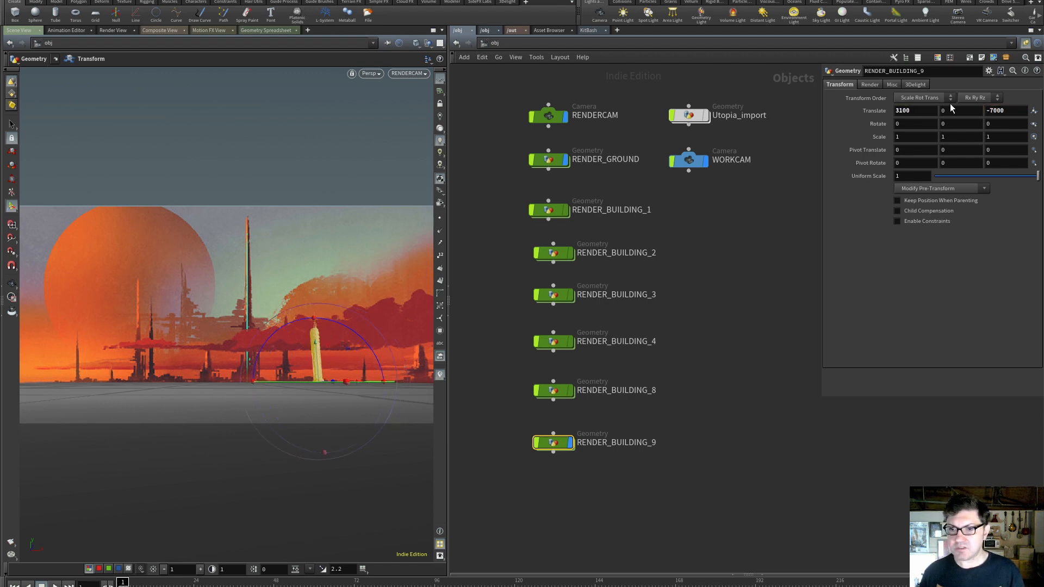
# Try placing RENDER_BUILDING_9 farther back at Translate Z -8000
pyautogui.click(1013, 111)
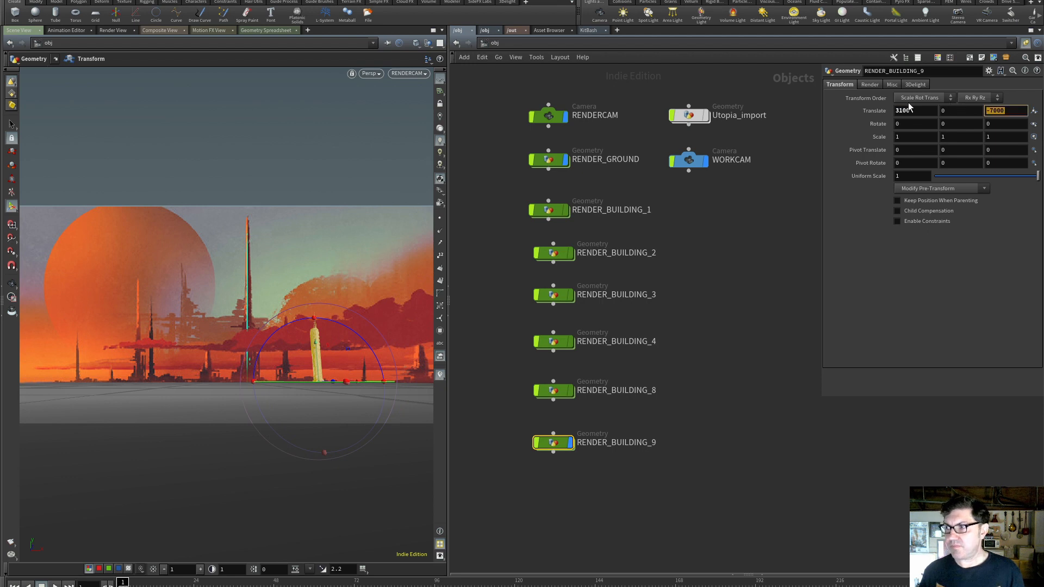
pyautogui.write('-8000')
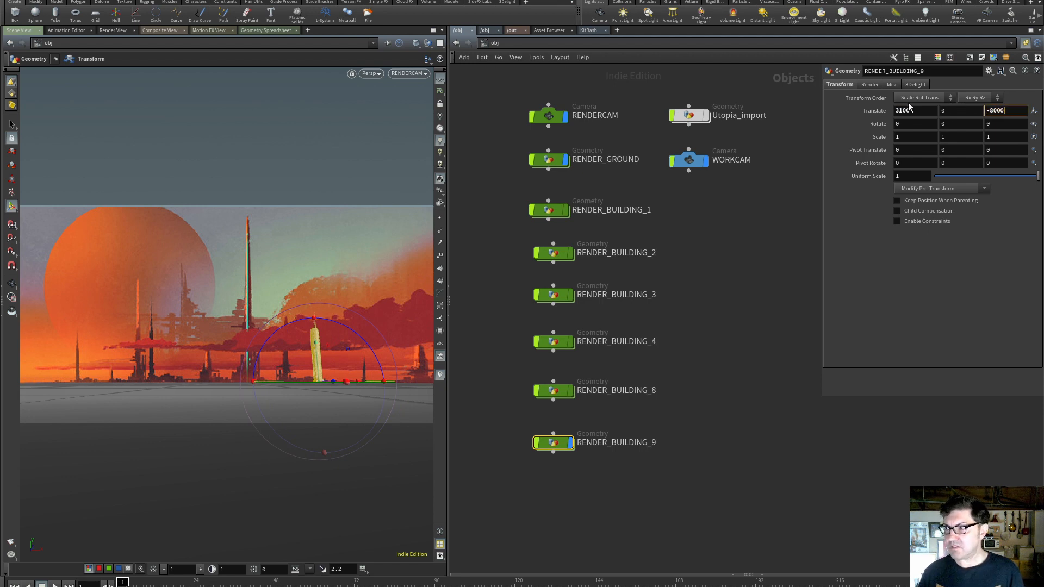
pyautogui.press('Return')
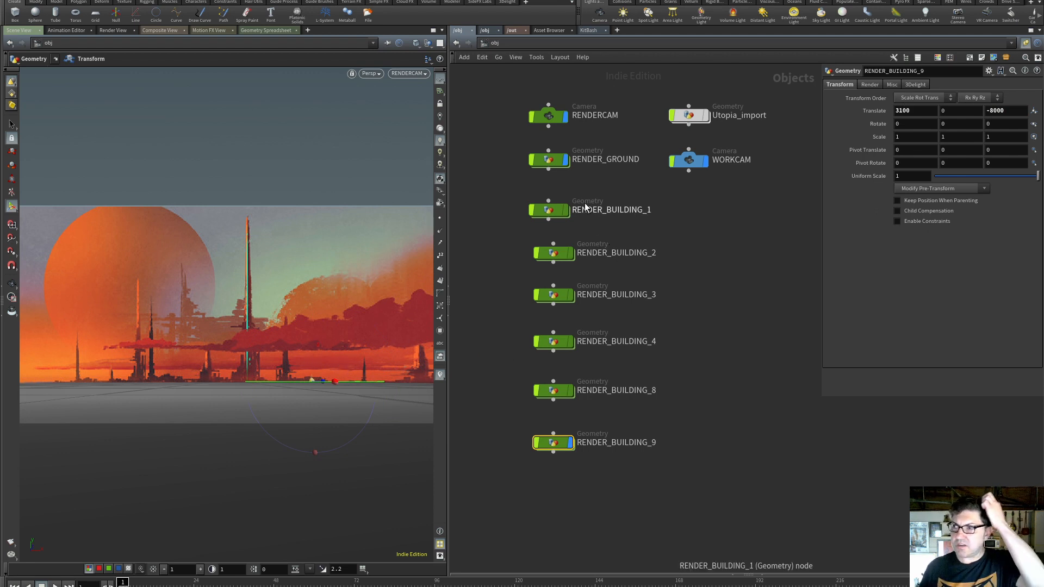
# Set RENDERCAM's Far Clipping to 50000, after trying 20000
pyautogui.moveTo(550, 144)
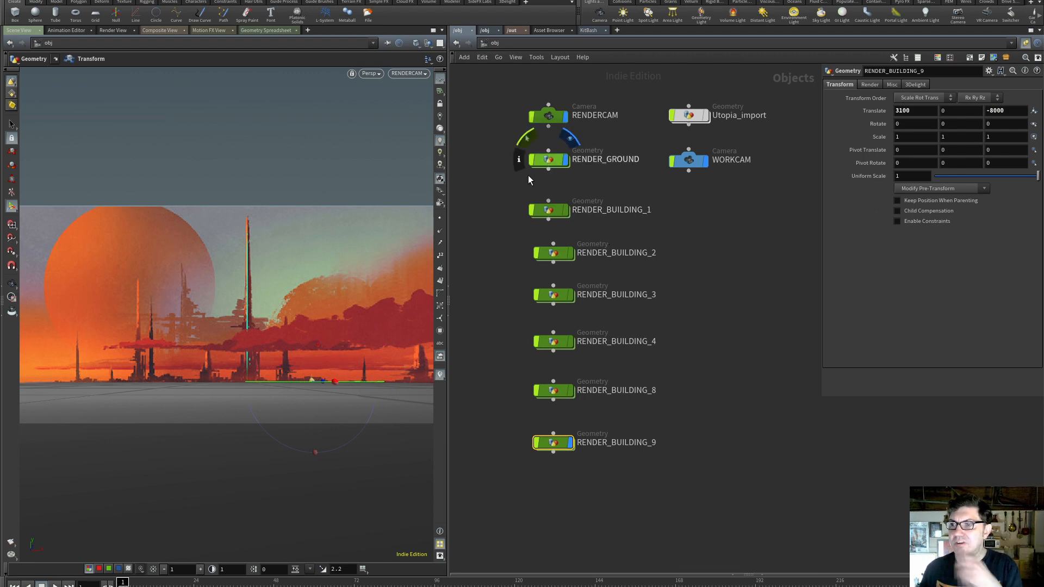
pyautogui.click(549, 116)
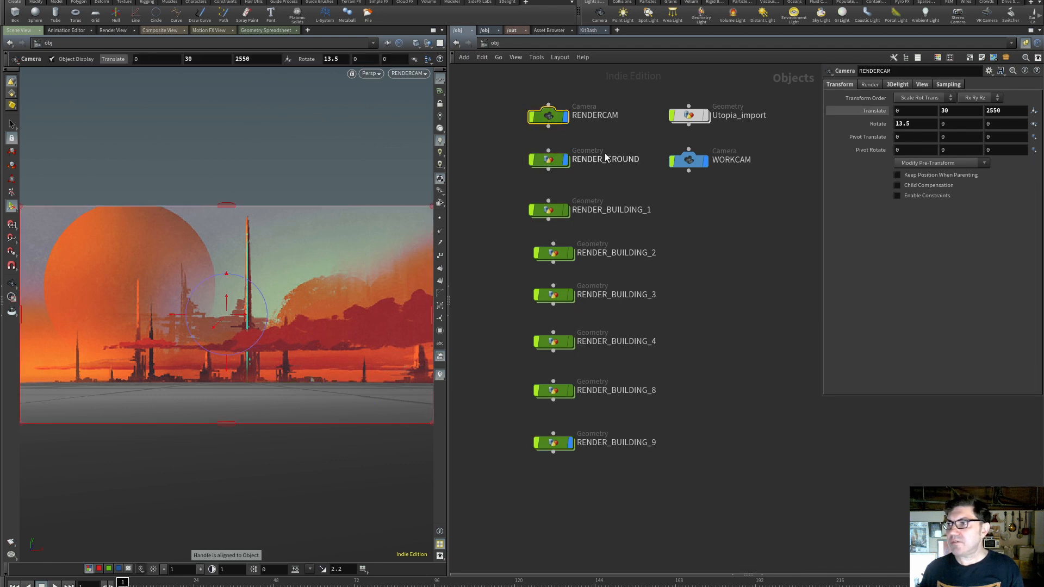
pyautogui.click(919, 84)
pyautogui.doubleClick(906, 212)
pyautogui.write('20000')
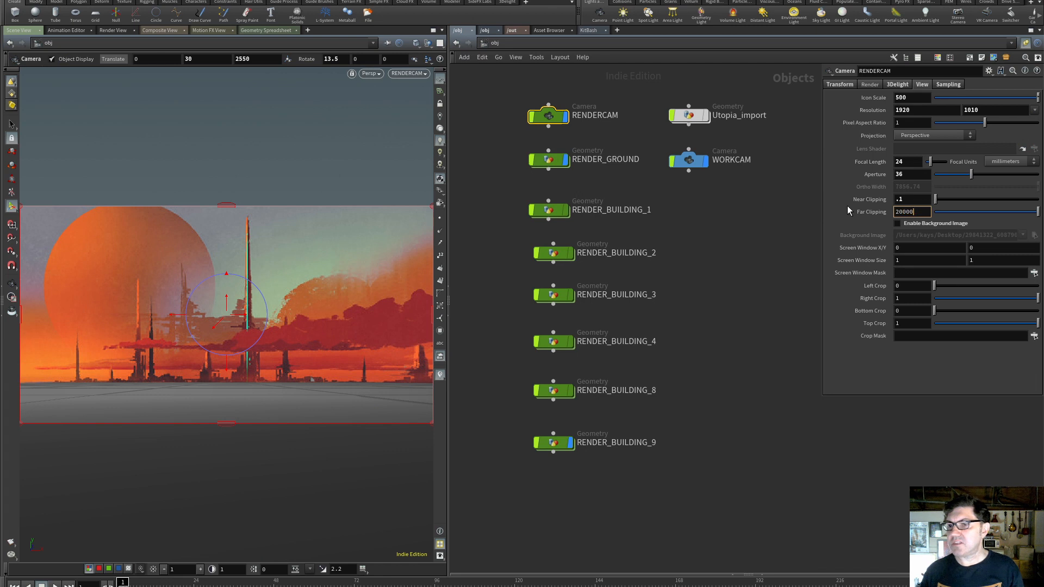
pyautogui.press('Return')
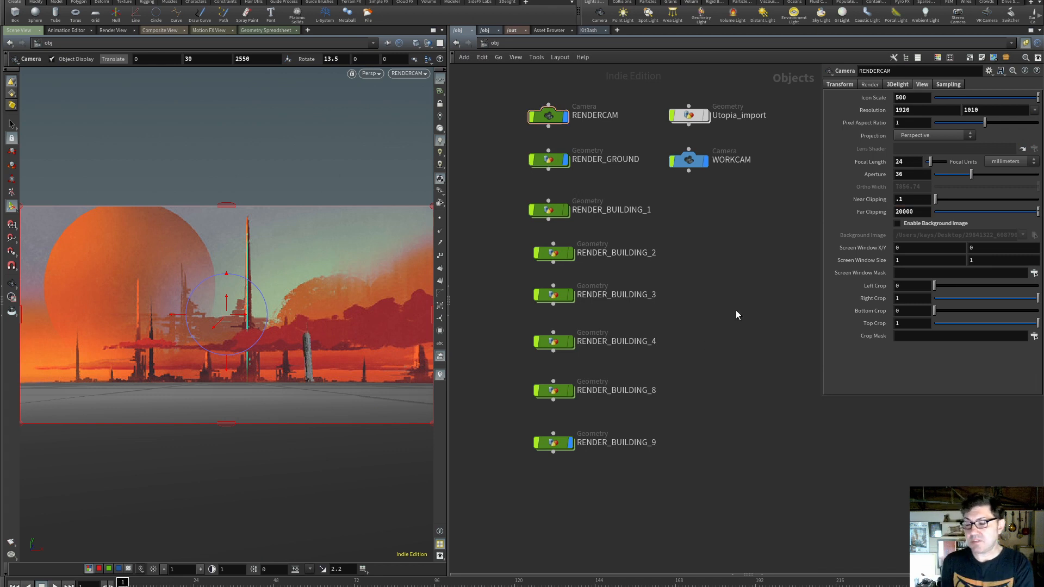
pyautogui.moveTo(899, 212); pyautogui.dragTo(869, 212)
pyautogui.write('5')
pyautogui.press('Return')
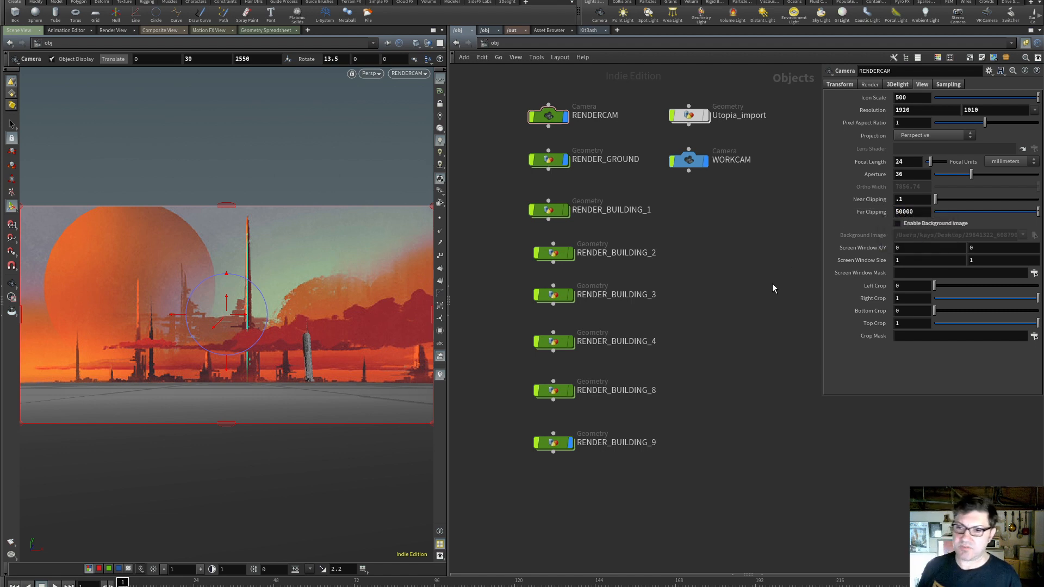
# Set RENDER_BUILDING_9's Translate Z to -10000
pyautogui.click(550, 442)
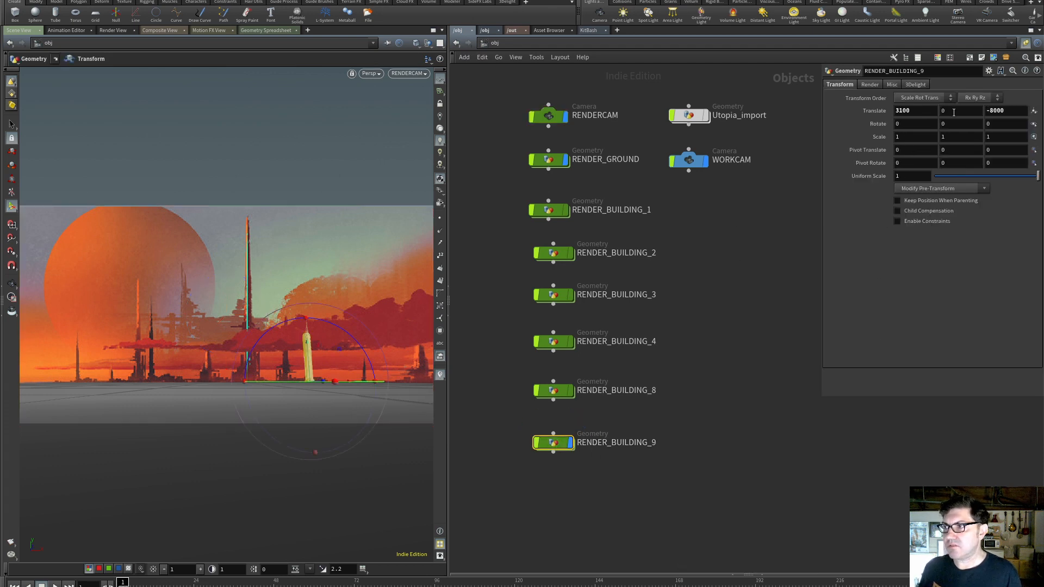
pyautogui.click(1006, 111)
pyautogui.write('-1')
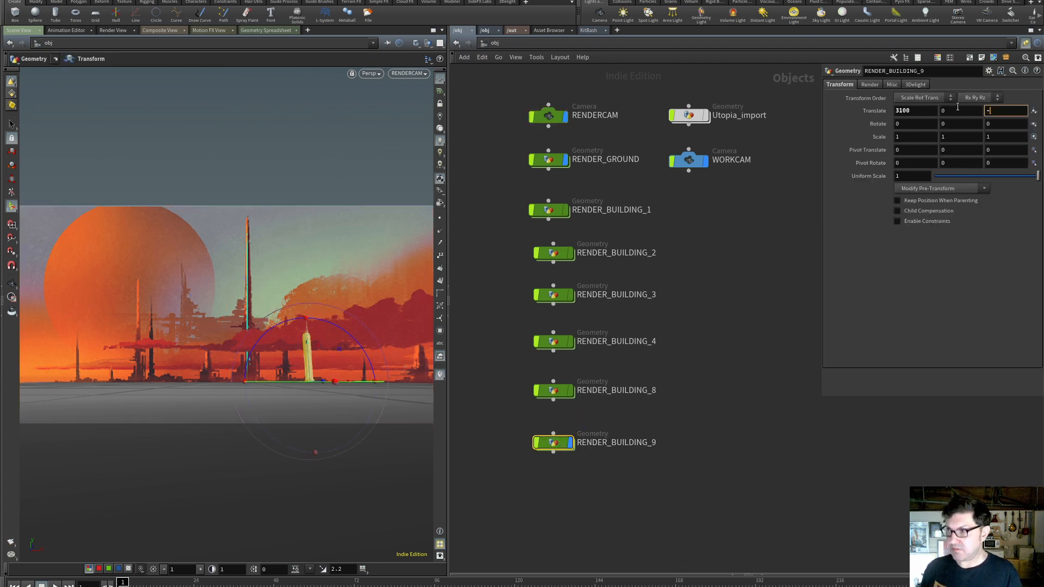
pyautogui.write('0000')
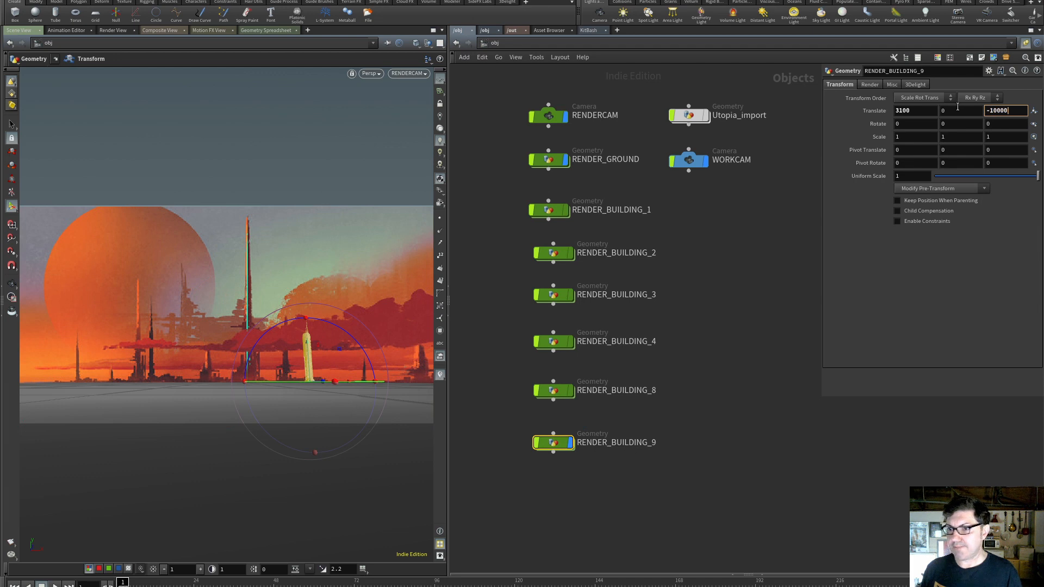
pyautogui.press('Return')
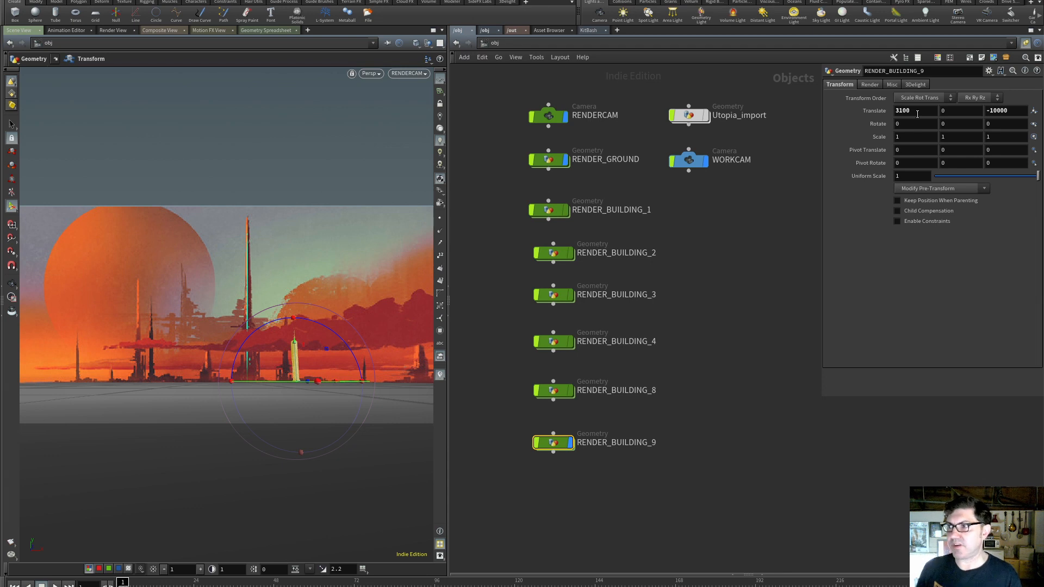
# Move RENDER_BUILDING_9 to Translate X 6000, after trying 4000 and 5000
pyautogui.moveTo(917, 114); pyautogui.dragTo(979, 61, button='middle')
pyautogui.moveTo(900, 111); pyautogui.dragTo(979, 62, button='middle')
pyautogui.doubleClick(923, 113)
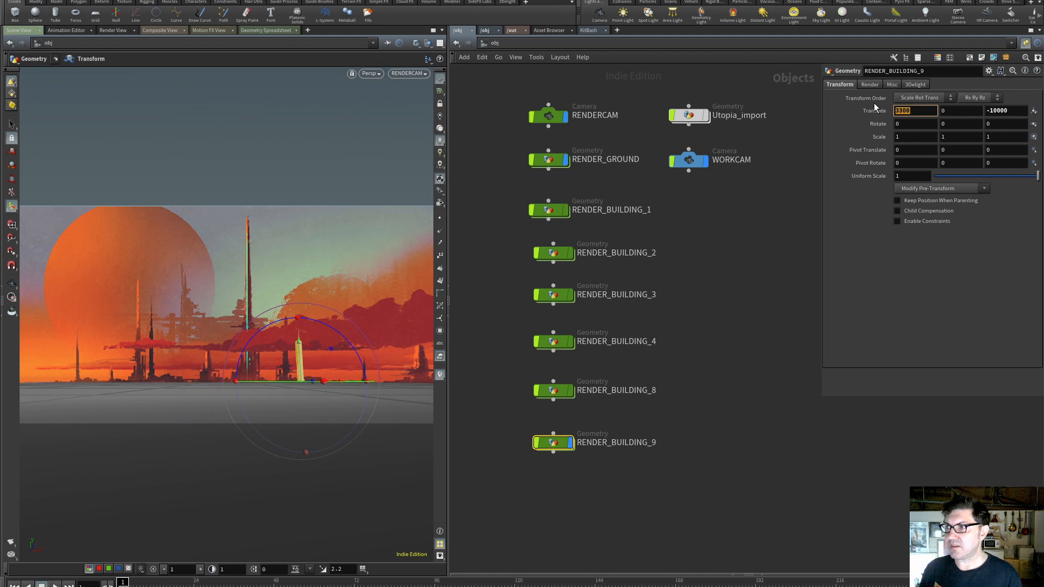
pyautogui.write('4000')
pyautogui.press('Return')
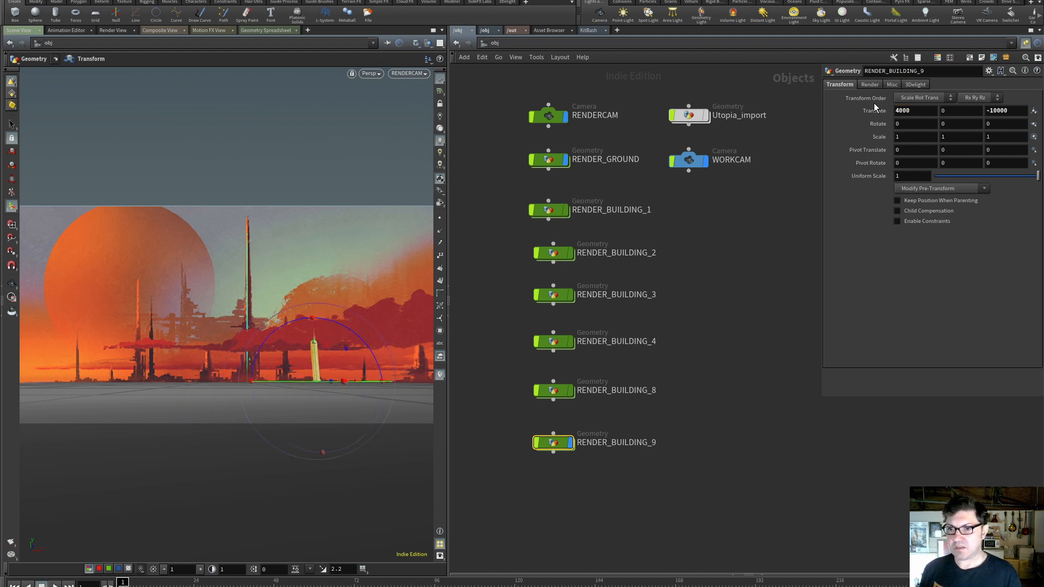
pyautogui.click(898, 110)
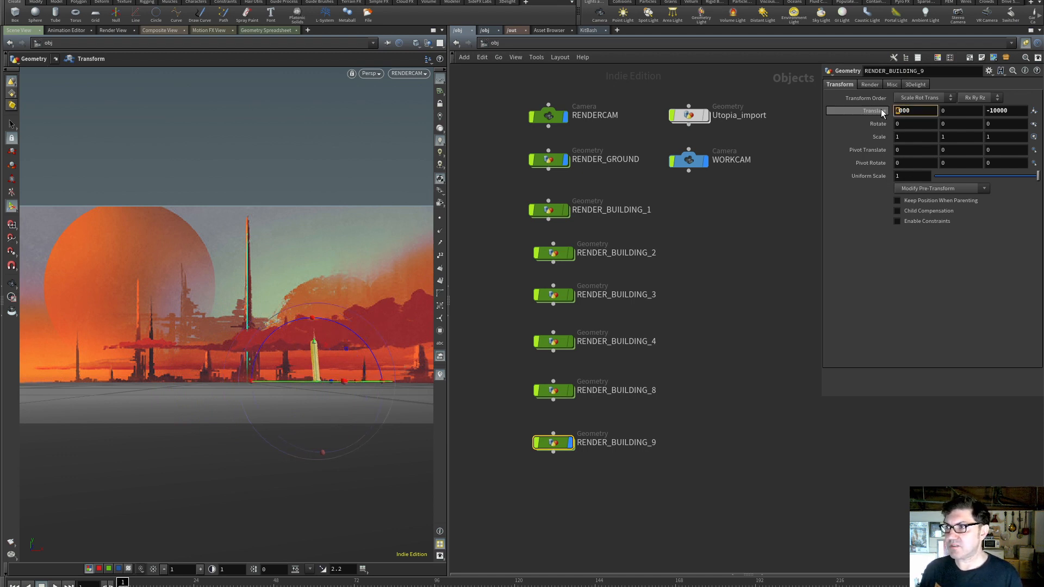
pyautogui.write('5')
pyautogui.press('Return')
pyautogui.moveTo(901, 111); pyautogui.dragTo(877, 110)
pyautogui.write('6')
pyautogui.press('Return')
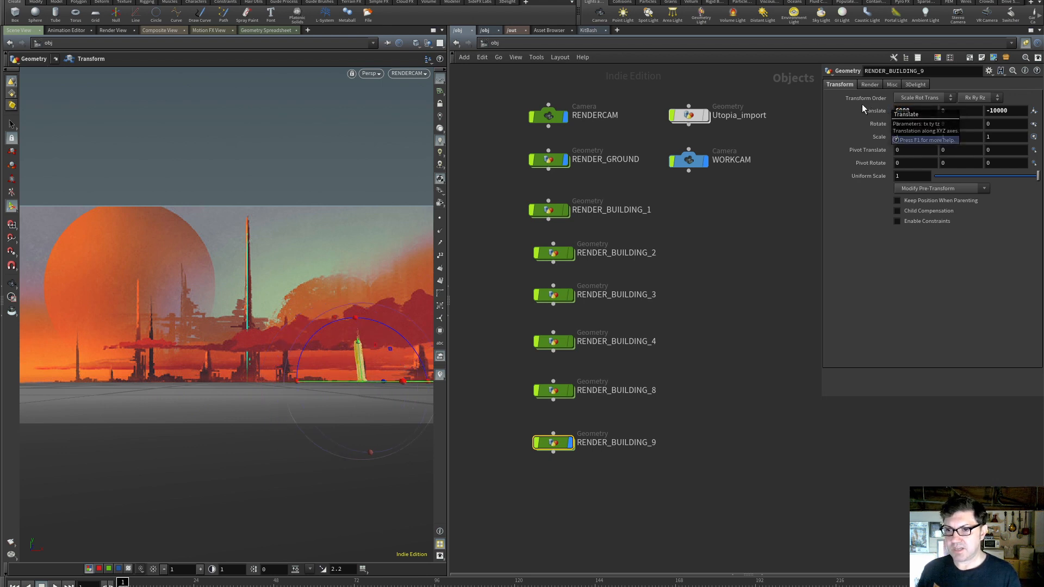
pyautogui.click(751, 380)
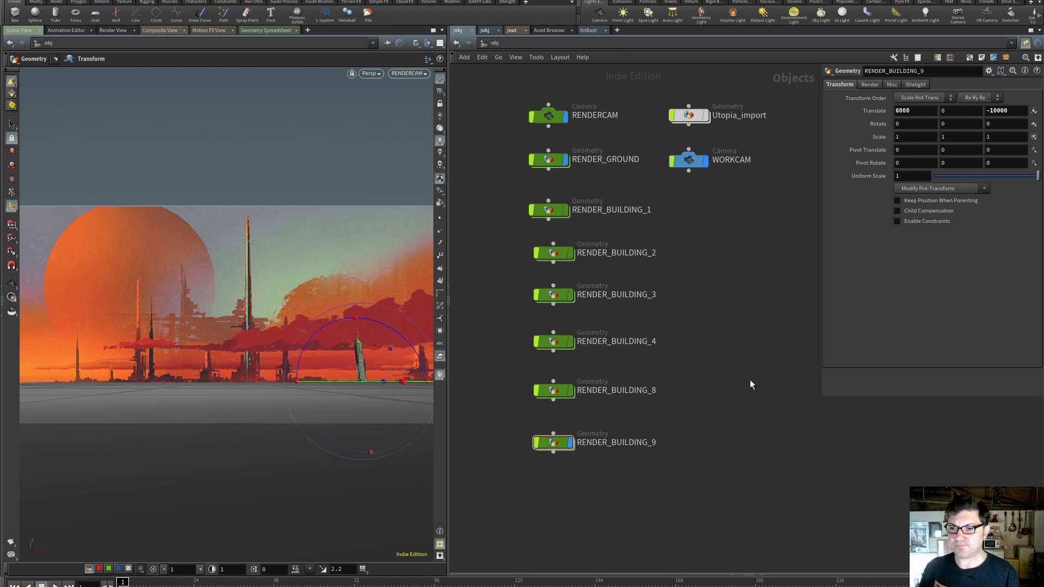
# Set the Uniform Scale of the transform1 node inside RENDER_BUILDING_9 to 2
pyautogui.doubleClick(553, 442)
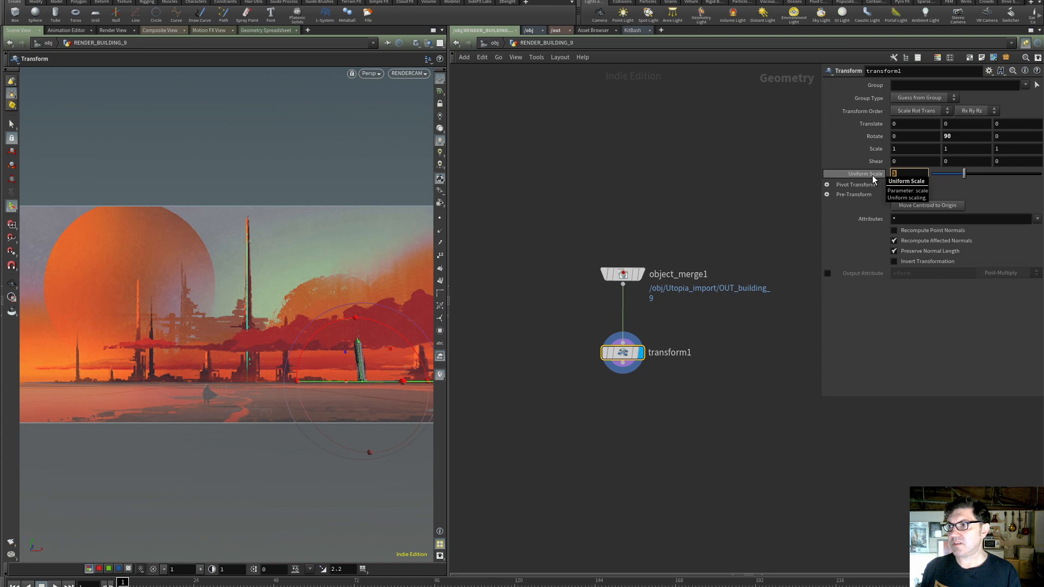
pyautogui.write('2')
pyautogui.press('Return')
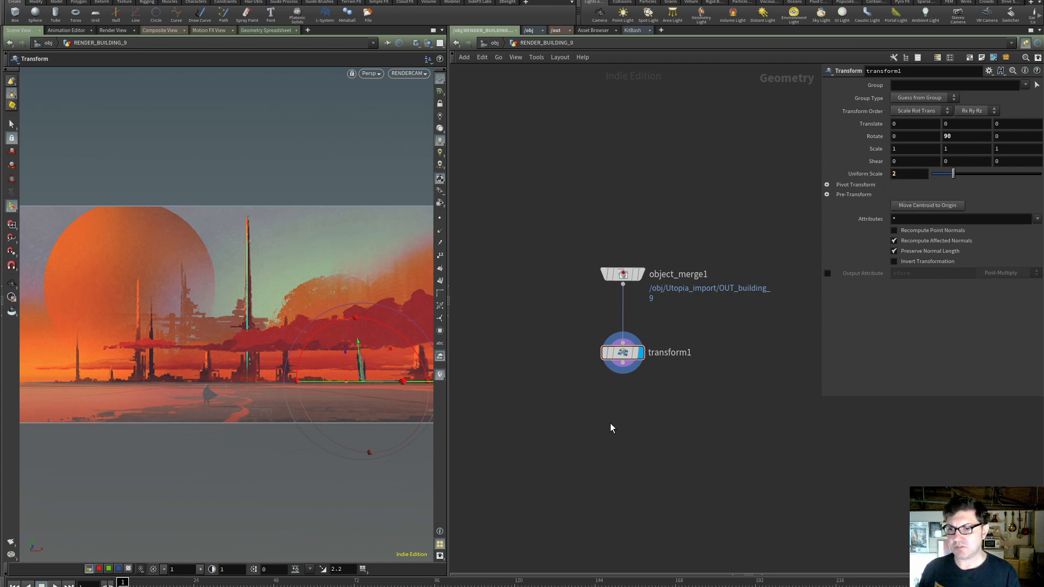
# Return to the object level and duplicate RENDER_BUILDING_9 just below the original node
pyautogui.click(495, 43)
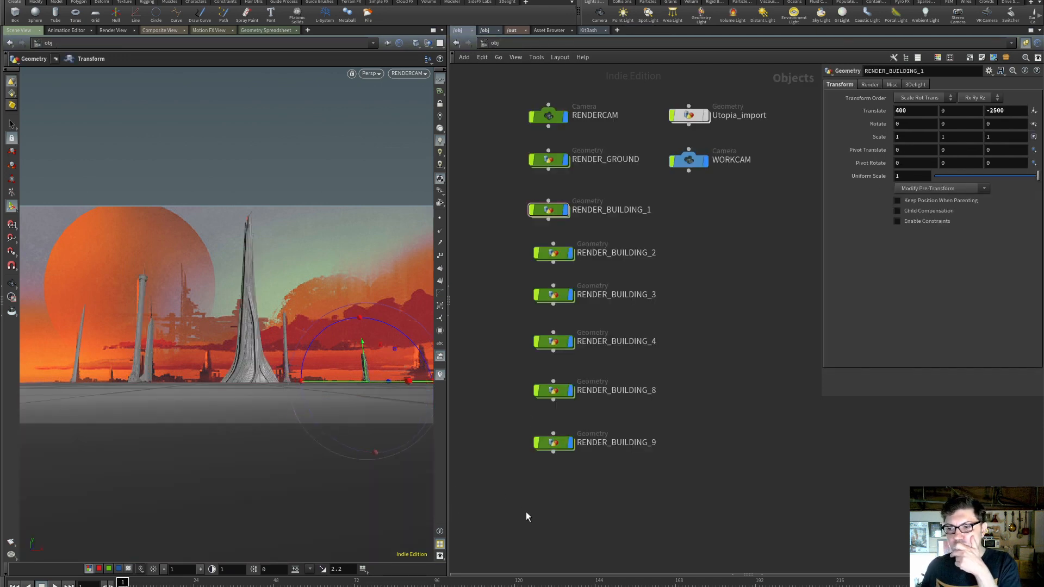
pyautogui.keyDown('alt'); pyautogui.moveTo(560, 447); pyautogui.dragTo(563, 504); pyautogui.keyUp('alt')
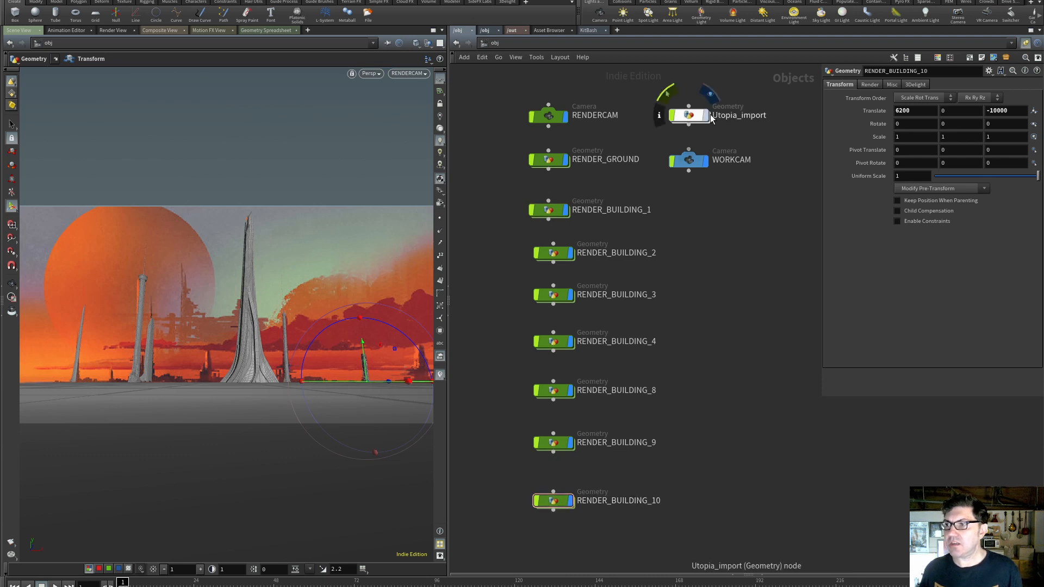
# Inspect the OUT_building_10 and OUT_building_11 models inside Utopia_import, then return to the object level
pyautogui.doubleClick(689, 115)
pyautogui.keyDown('alt'); pyautogui.moveTo(256, 315); pyautogui.dragTo(231, 366); pyautogui.keyUp('alt')
pyautogui.scroll(4, 534, 377)
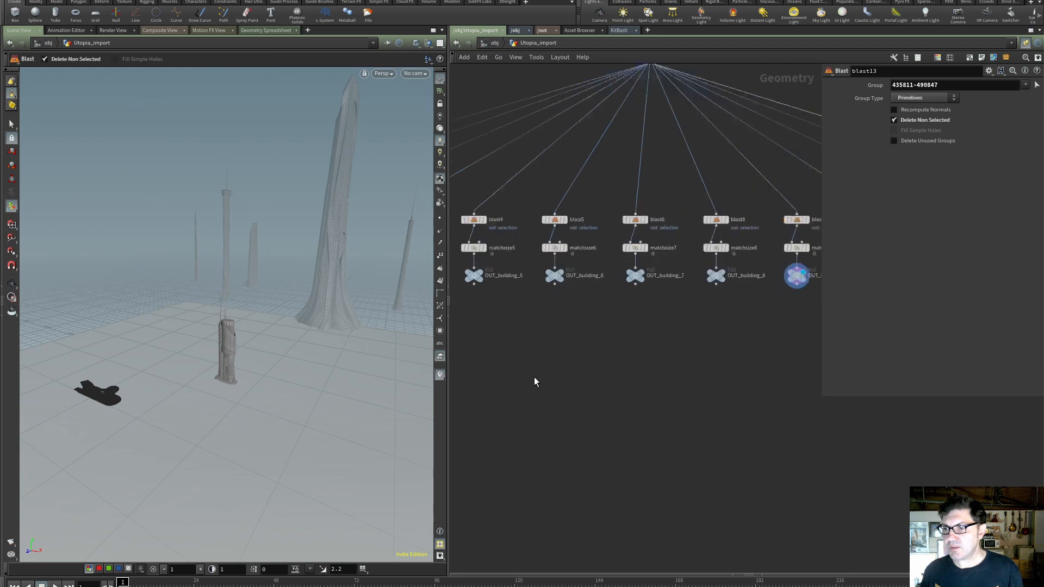
pyautogui.keyDown('alt'); pyautogui.moveTo(716, 344); pyautogui.dragTo(406, 386, button='middle'); pyautogui.keyUp('alt')
pyautogui.click(586, 323)
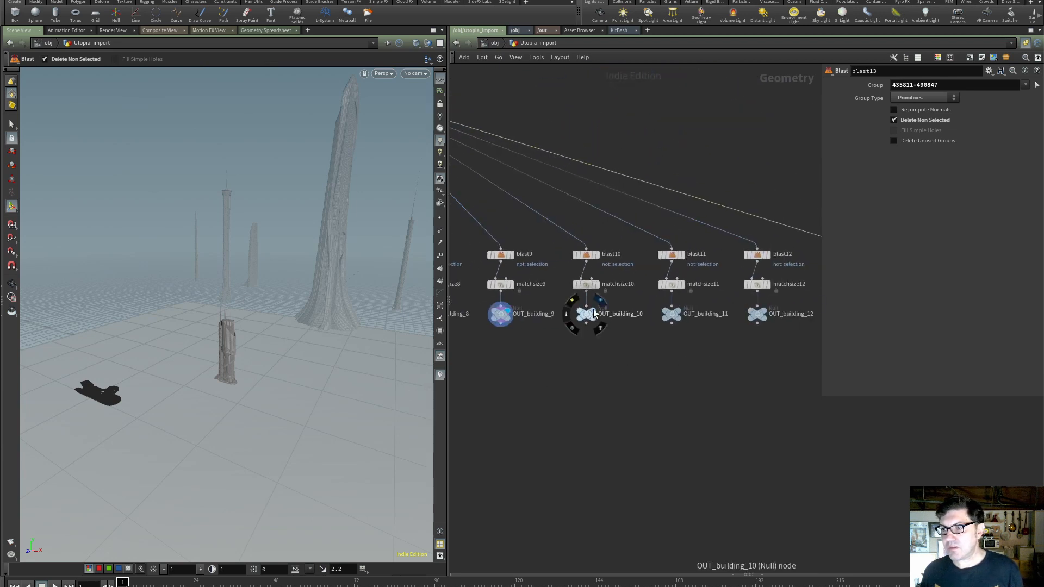
pyautogui.press('Escape')
pyautogui.scroll(3, 218, 348)
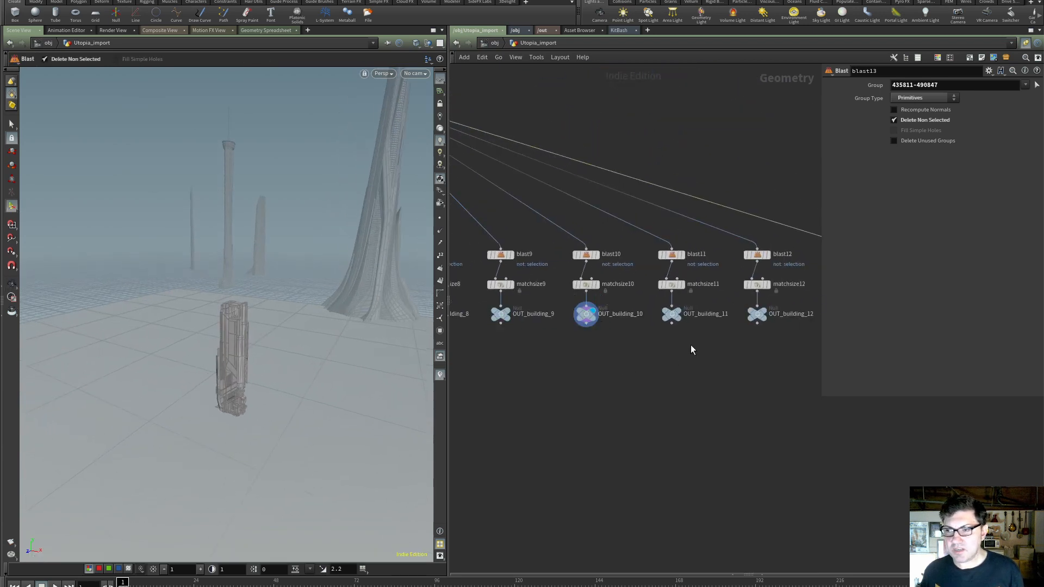
pyautogui.moveTo(292, 400); pyautogui.dragTo(319, 368)
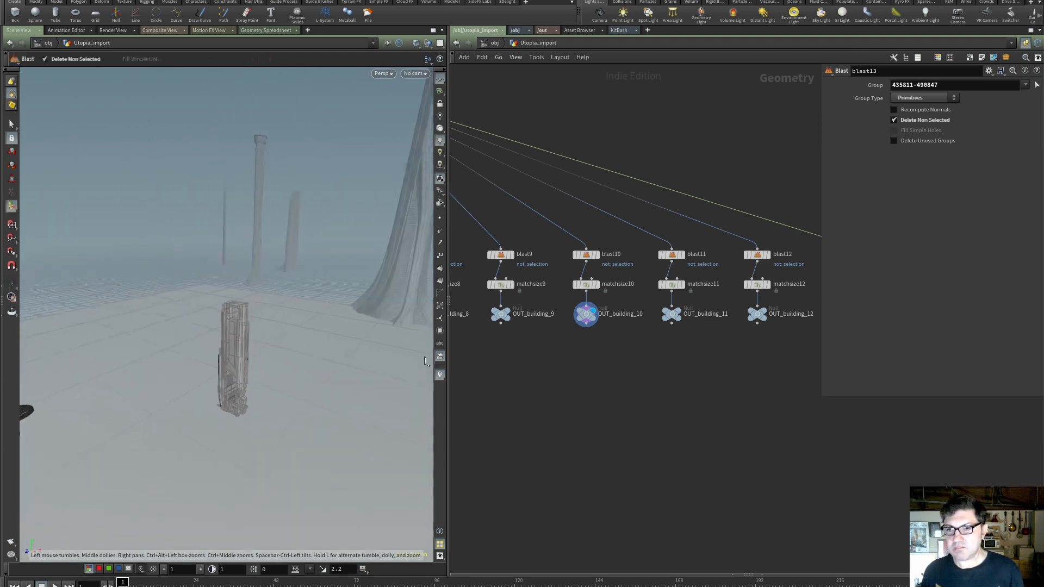
pyautogui.click(678, 313)
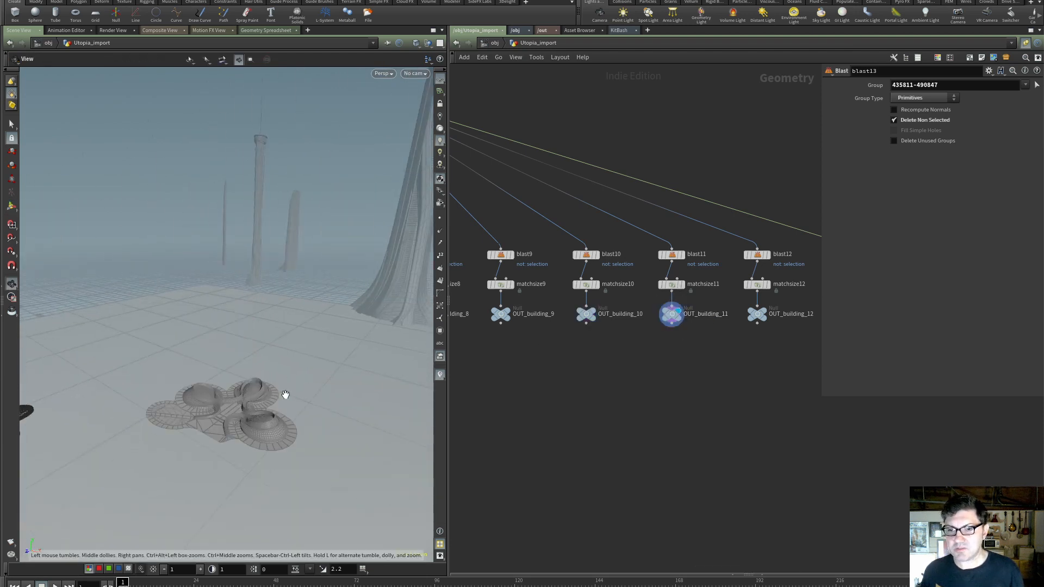
pyautogui.click(591, 314)
pyautogui.press('space')
pyautogui.keyDown('alt'); pyautogui.moveTo(245, 356); pyautogui.dragTo(281, 338); pyautogui.keyUp('alt')
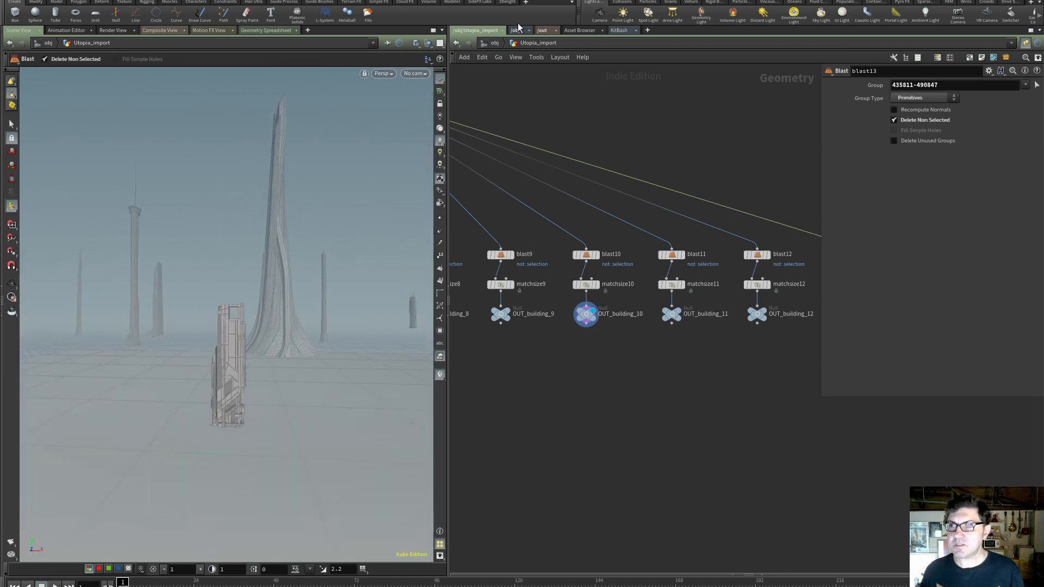
pyautogui.click(495, 44)
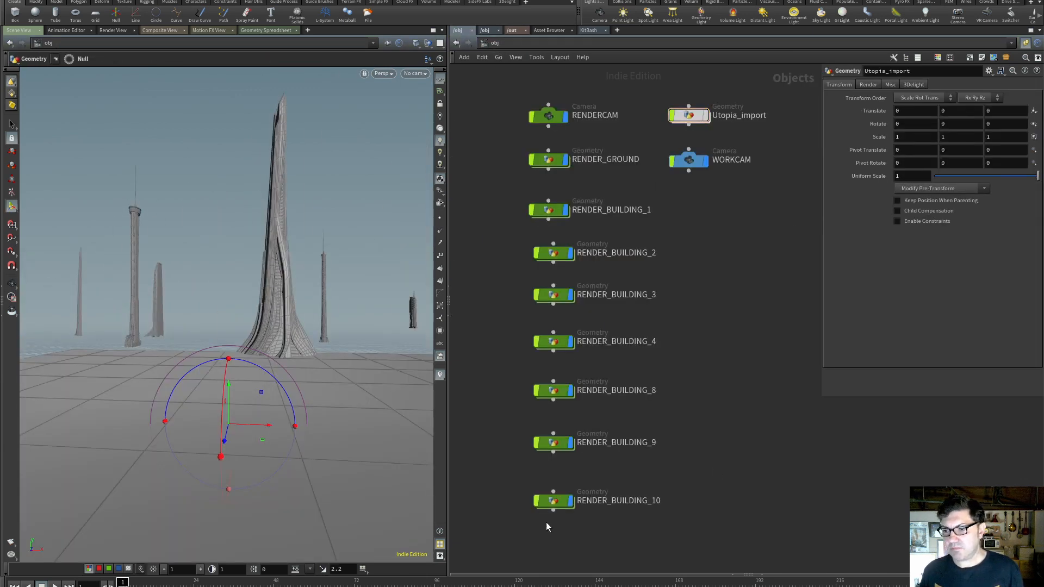
# Set RENDER_BUILDING_10's Translate X to 0 and Translate Z to -3000
pyautogui.click(552, 501)
pyautogui.click(1000, 112)
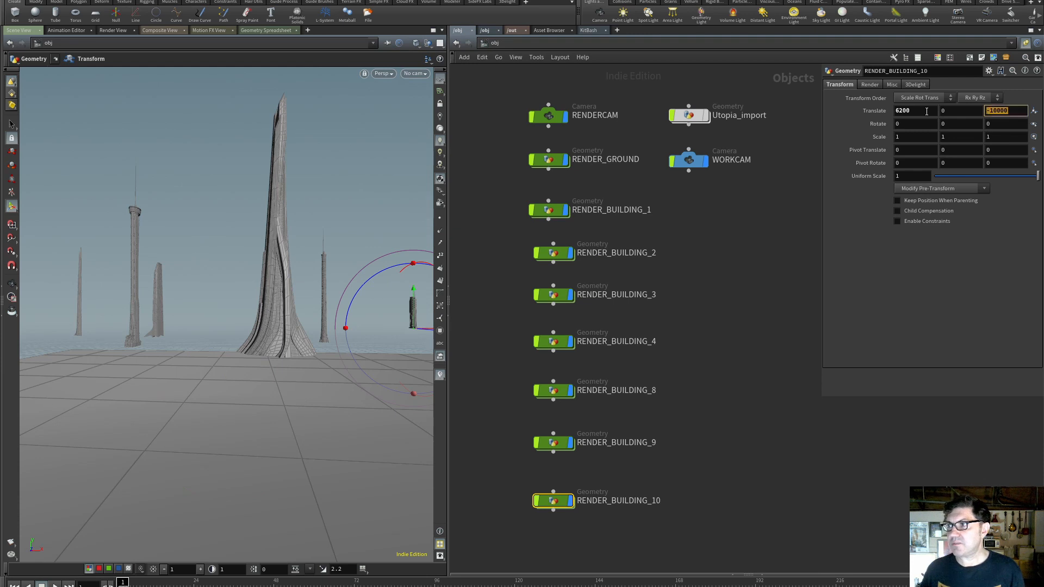
pyautogui.write('-5')
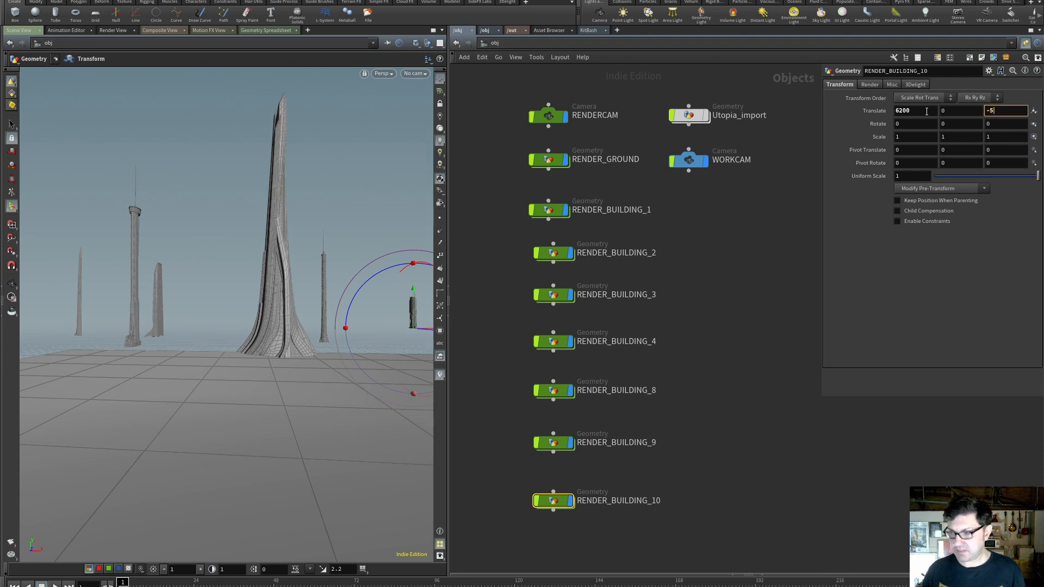
pyautogui.press('BackSpace')
pyautogui.write('3000')
pyautogui.press('Return')
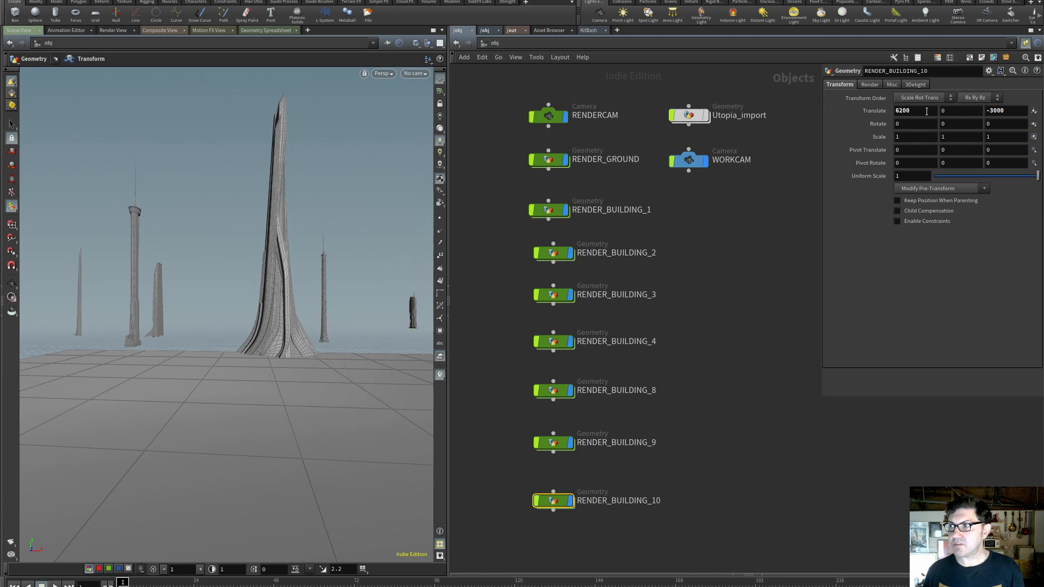
pyautogui.moveTo(932, 110); pyautogui.dragTo(876, 112)
pyautogui.write('0')
pyautogui.press('Return')
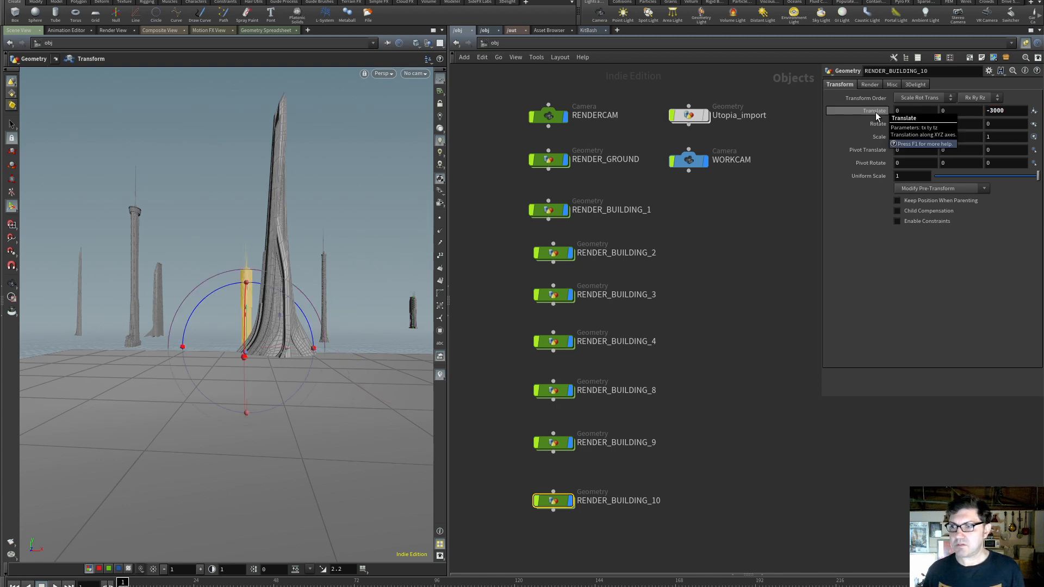
# Hide RENDER_BUILDING_1, 2, 3, 4, 8 and 9 in the viewport
pyautogui.moveTo(500, 196); pyautogui.dragTo(581, 479)
pyautogui.click(570, 443)
pyautogui.click(691, 483)
# Inside RENDER_BUILDING_10, point object_merge1 to OUT_building_10 from Utopia_import
pyautogui.doubleClick(560, 500)
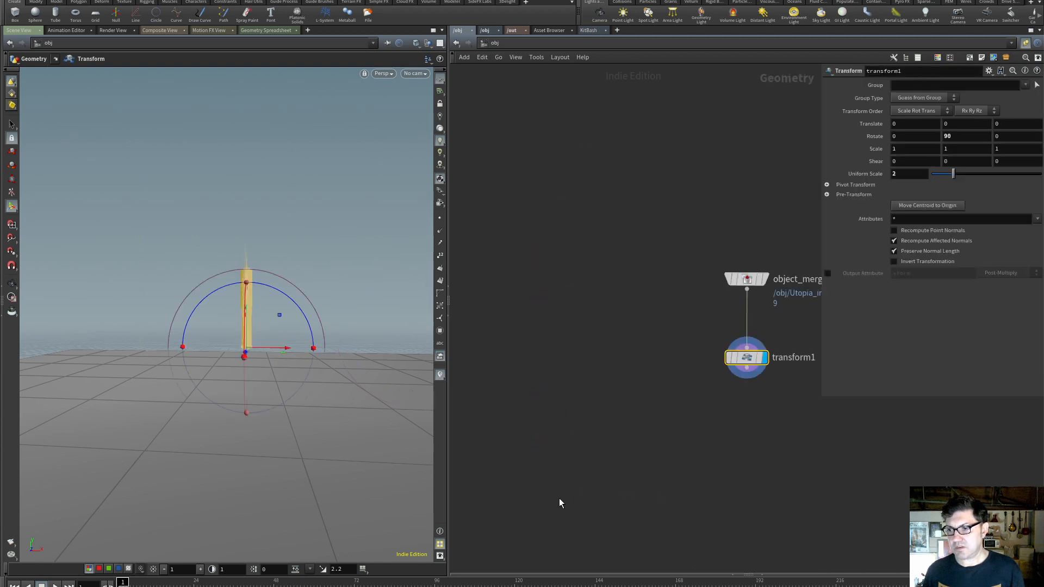
pyautogui.moveTo(658, 300); pyautogui.dragTo(522, 277)
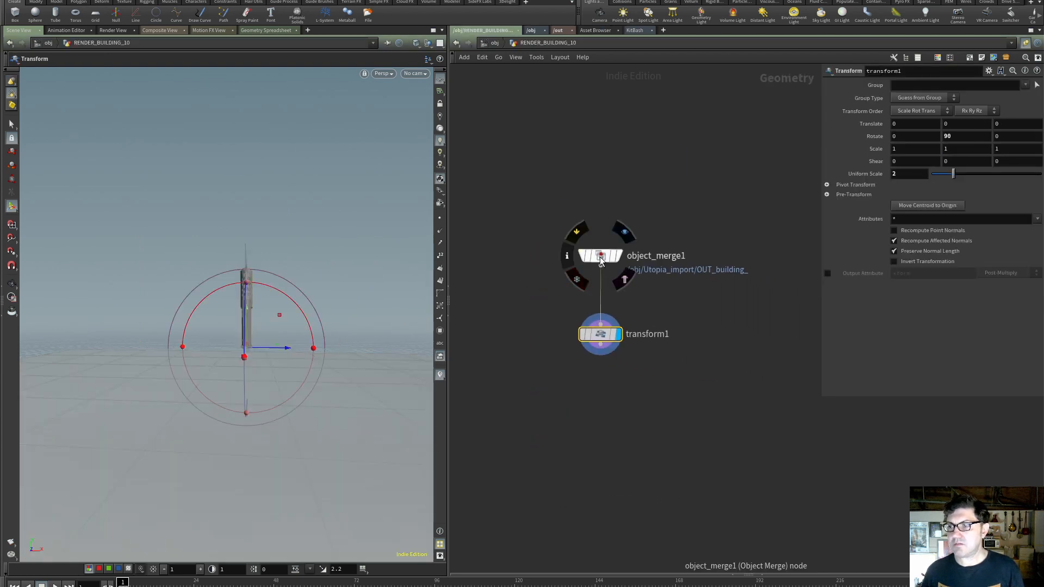
pyautogui.click(600, 255)
pyautogui.click(1035, 111)
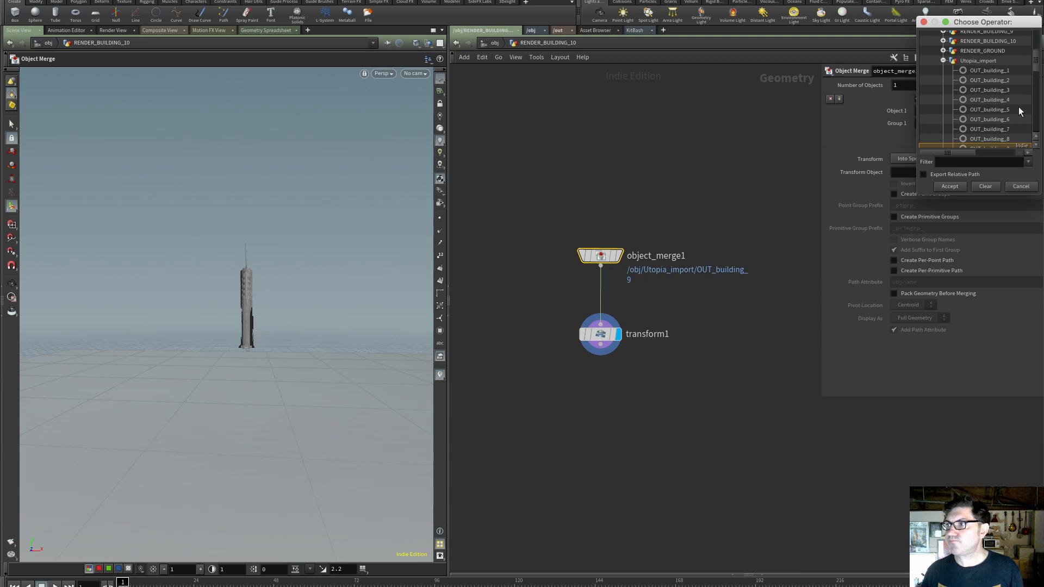
pyautogui.scroll(-3, 1037, 68)
pyautogui.click(1010, 115)
pyautogui.click(950, 187)
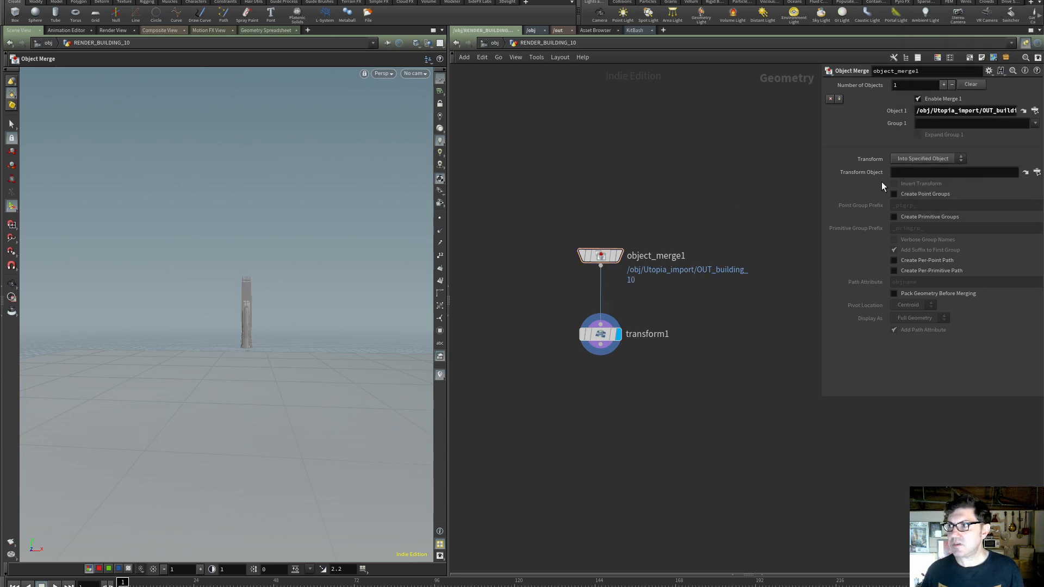
# Set the Y rotation of RENDER_BUILDING_10's transform1 node to 0
pyautogui.click(600, 334)
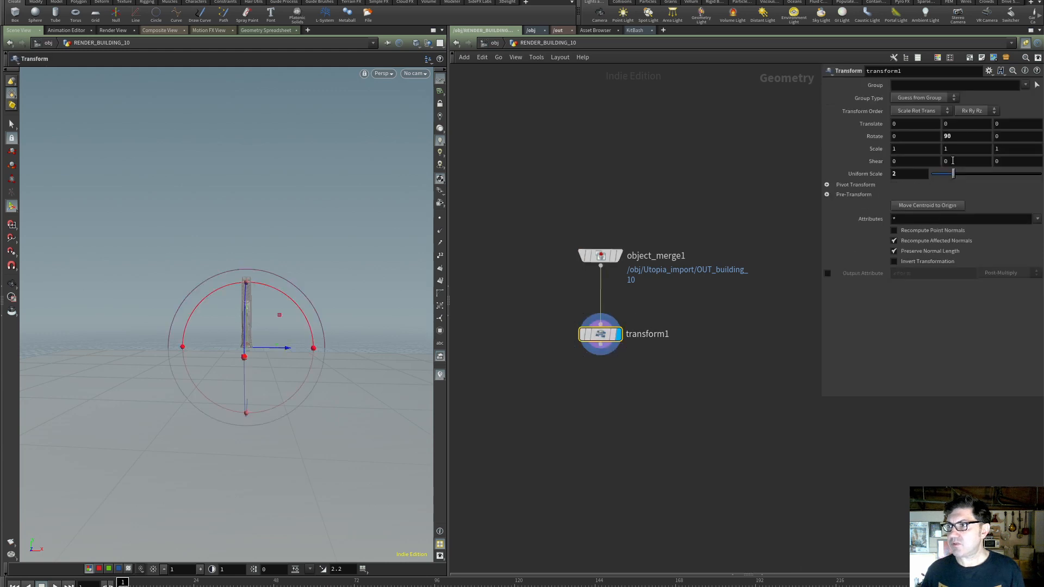
pyautogui.moveTo(963, 141); pyautogui.dragTo(923, 140)
pyautogui.write('0')
pyautogui.press('Return')
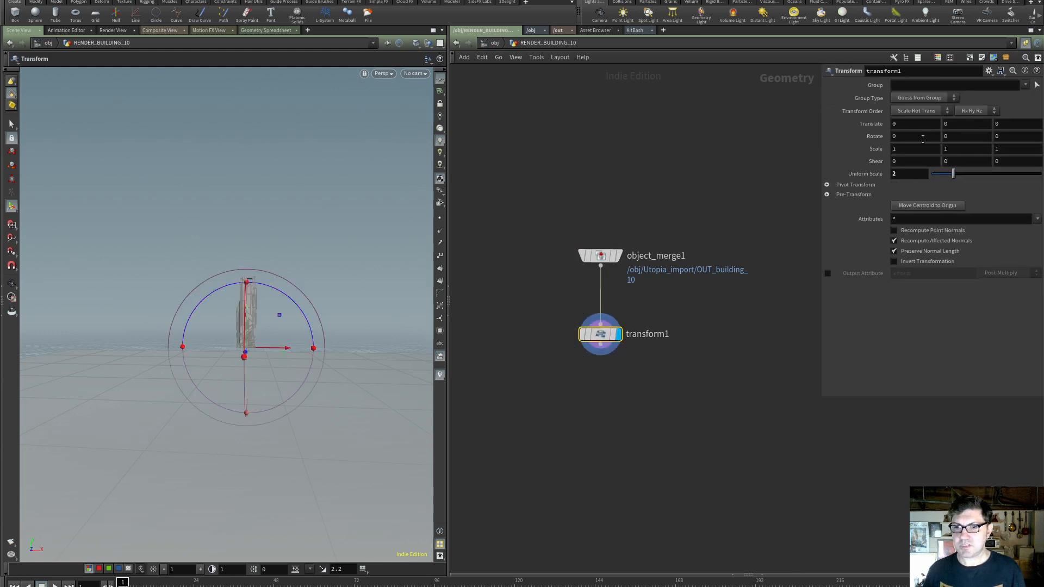
pyautogui.click(663, 178)
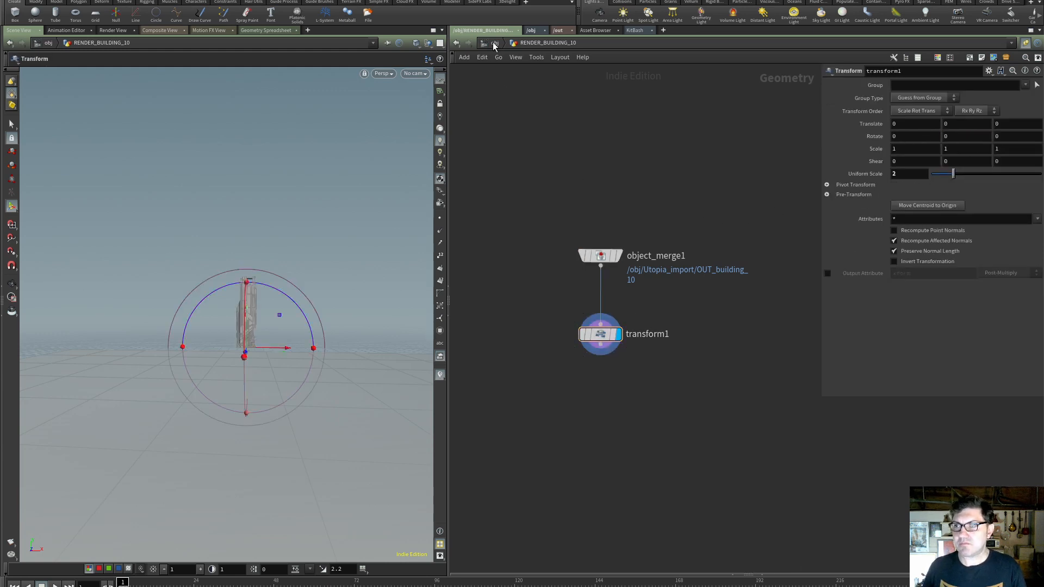
# Return to the object level and look through RENDERCAM in the viewport
pyautogui.click(492, 42)
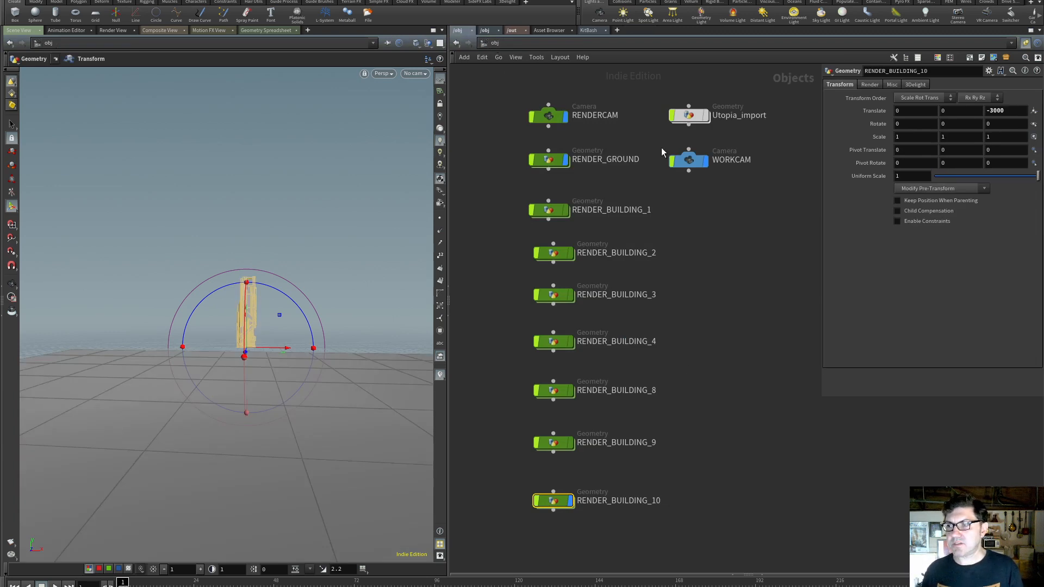
pyautogui.click(416, 74)
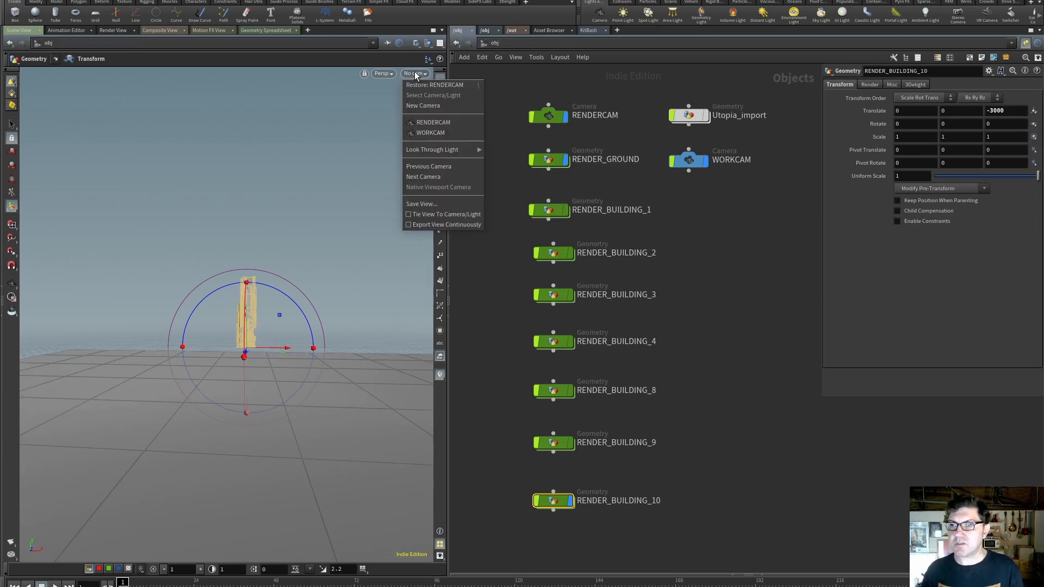
pyautogui.click(429, 124)
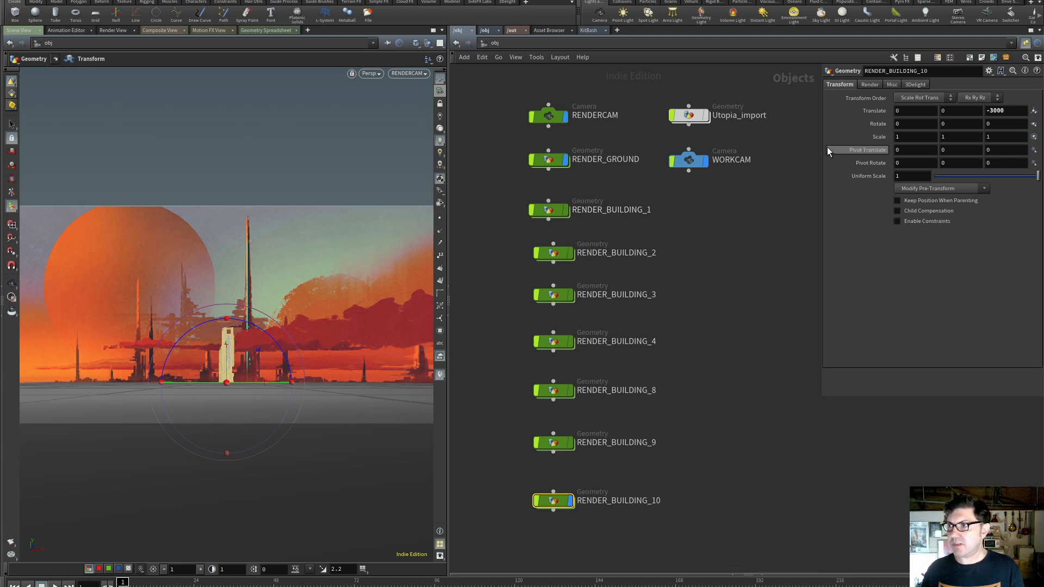
# Inside RENDER_BUILDING_10, try a Y scale of 0.5 on transform1 and settle on 0.7
pyautogui.moveTo(555, 506)
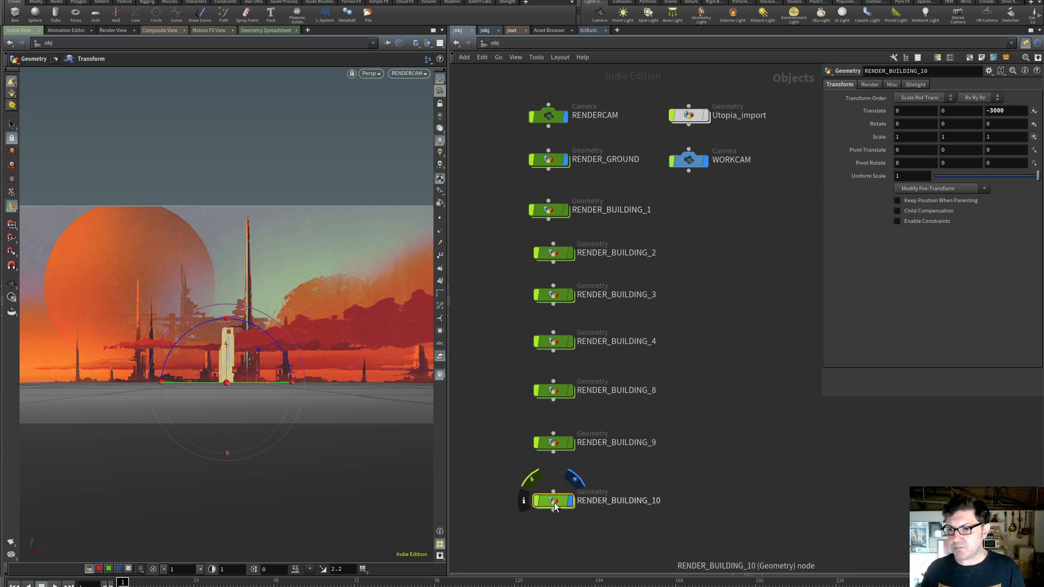
pyautogui.doubleClick(554, 503)
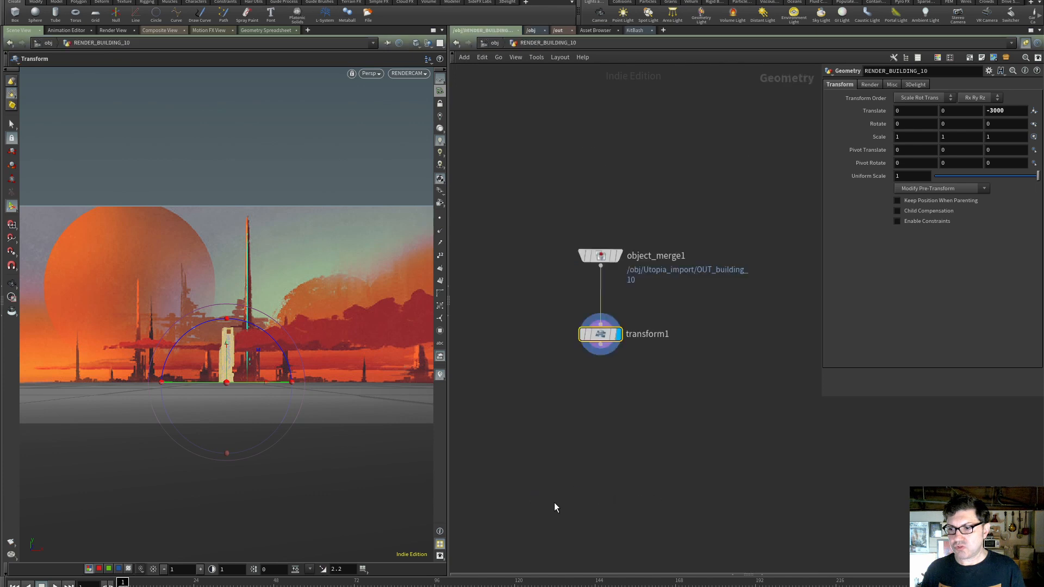
pyautogui.moveTo(602, 337)
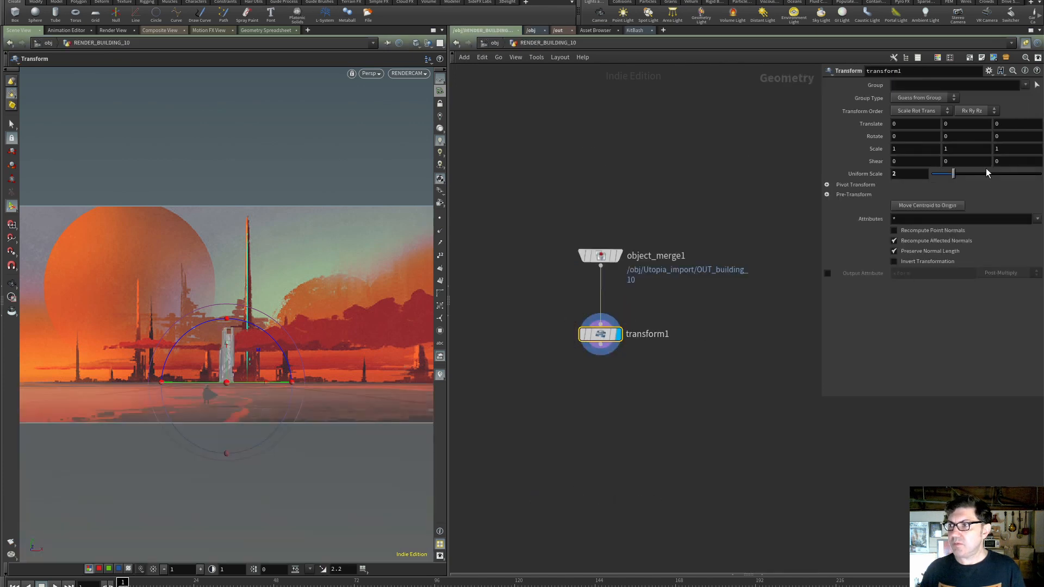
pyautogui.click(947, 148)
pyautogui.write('.5')
pyautogui.press('Return')
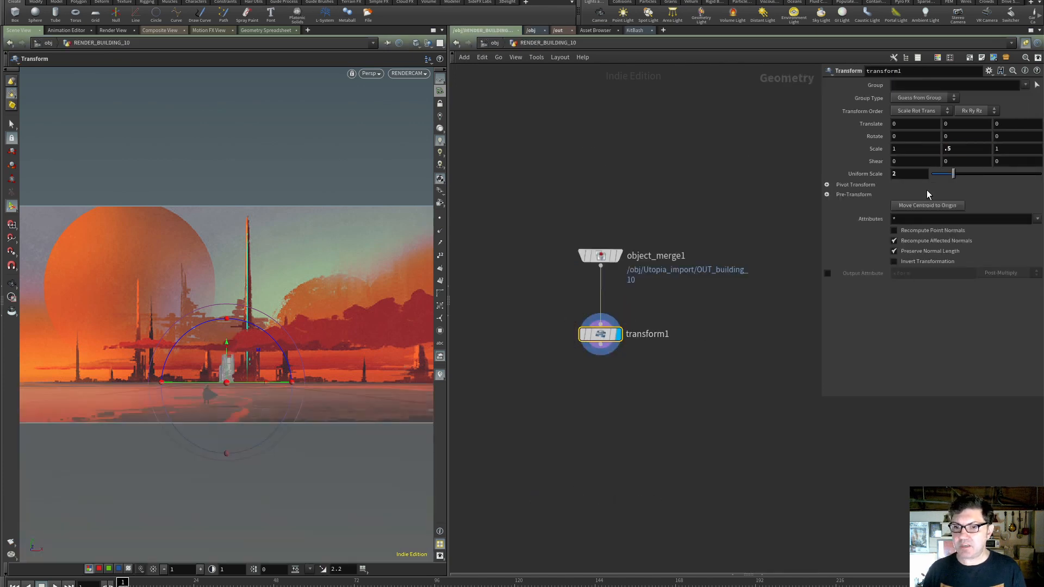
pyautogui.click(966, 149)
pyautogui.write('.7')
pyautogui.press('Return')
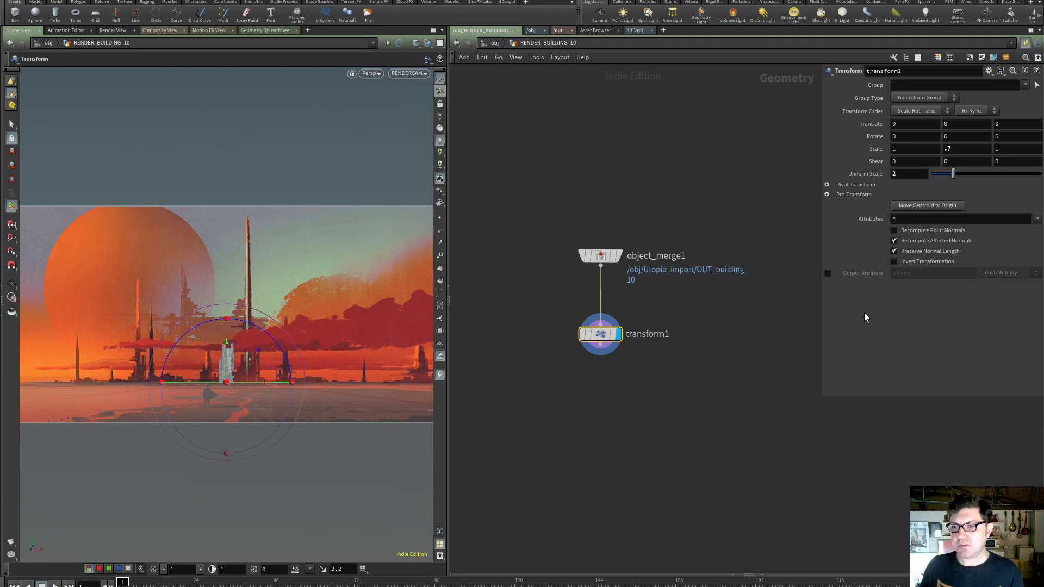
# Return to the object level and set RENDER_BUILDING_10's Translate X to 3800
pyautogui.click(496, 42)
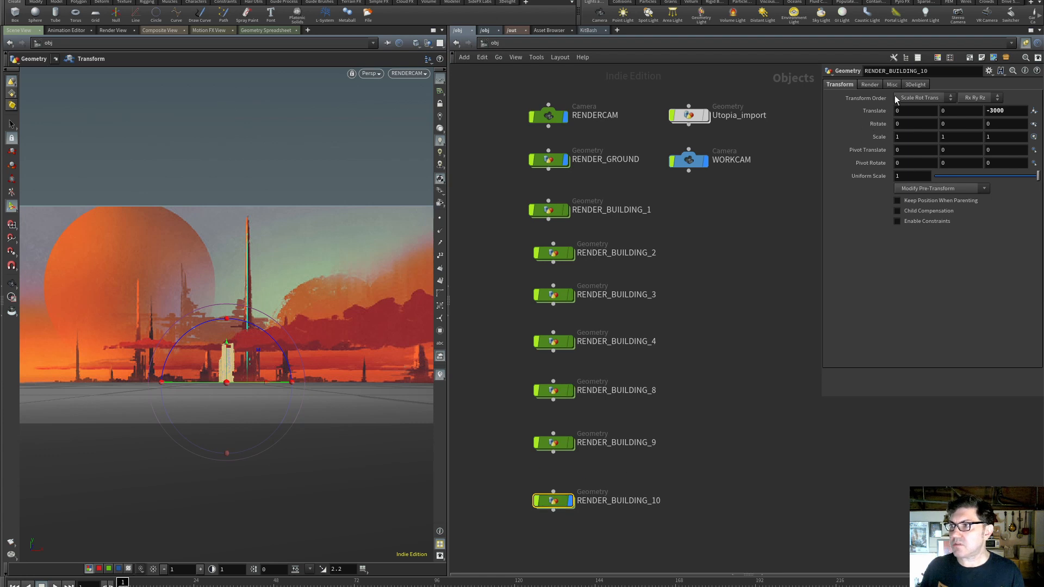
pyautogui.moveTo(899, 108); pyautogui.dragTo(958, 47, button='middle')
pyautogui.moveTo(1013, 71); pyautogui.dragTo(1040, 77, button='middle')
pyautogui.moveTo(919, 111); pyautogui.dragTo(861, 118)
pyautogui.write('3500')
pyautogui.press('Return')
pyautogui.moveTo(917, 110); pyautogui.dragTo(846, 113)
pyautogui.write('3800')
pyautogui.press('Return')
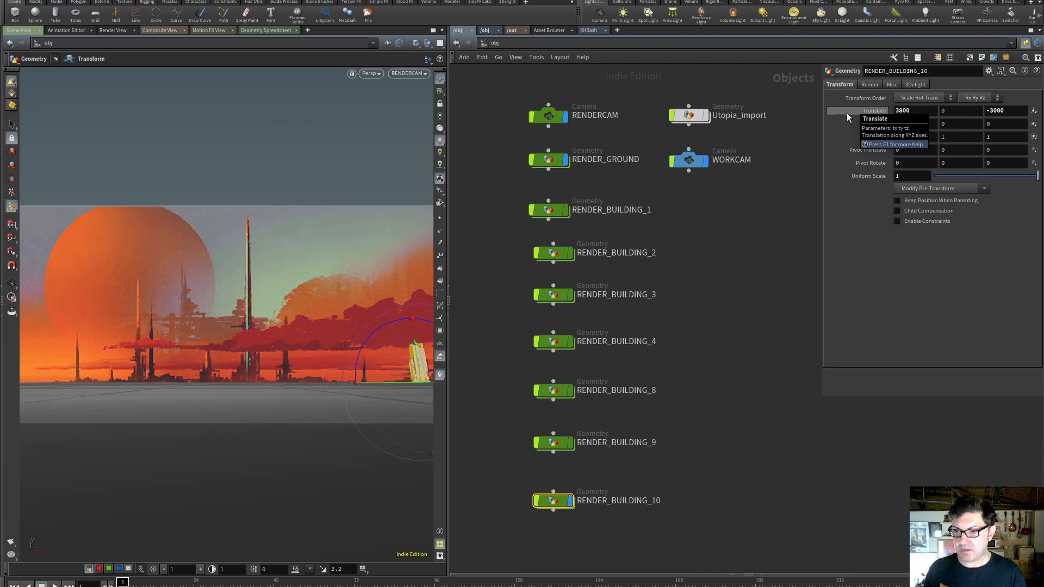
# Move the RENDER_BUILDING_8, 9 and 10 nodes down and duplicate RENDER_BUILDING_4 into the gap above them
pyautogui.moveTo(698, 379); pyautogui.dragTo(556, 531)
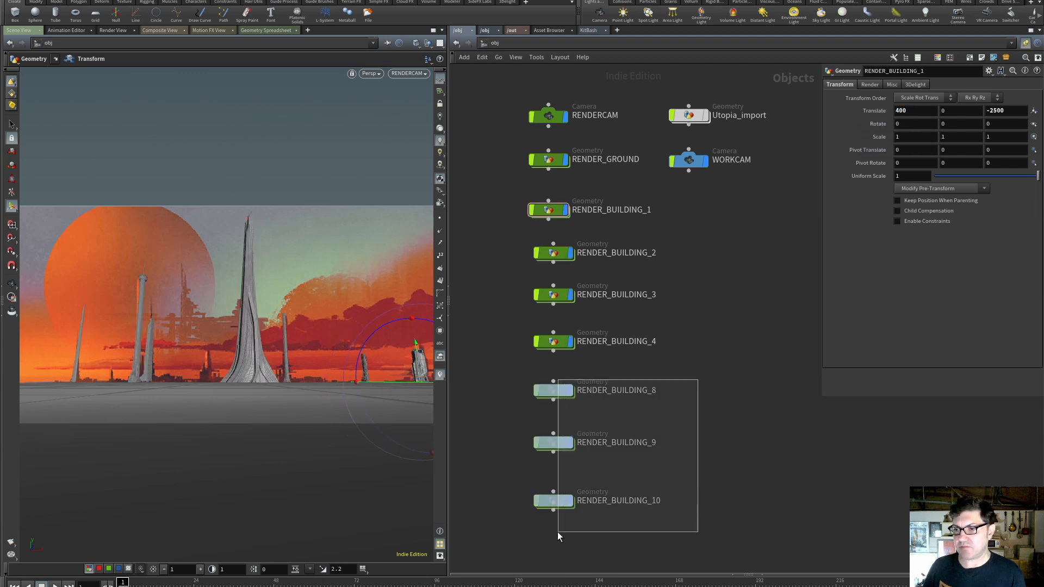
pyautogui.moveTo(554, 392); pyautogui.dragTo(554, 433)
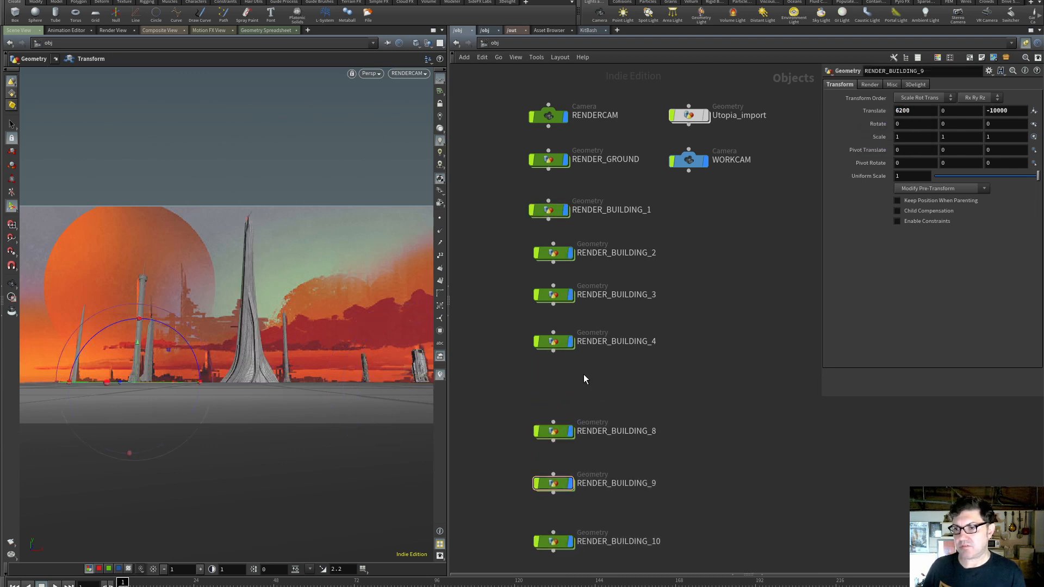
pyautogui.keyDown('alt'); pyautogui.moveTo(556, 344); pyautogui.dragTo(560, 392); pyautogui.keyUp('alt')
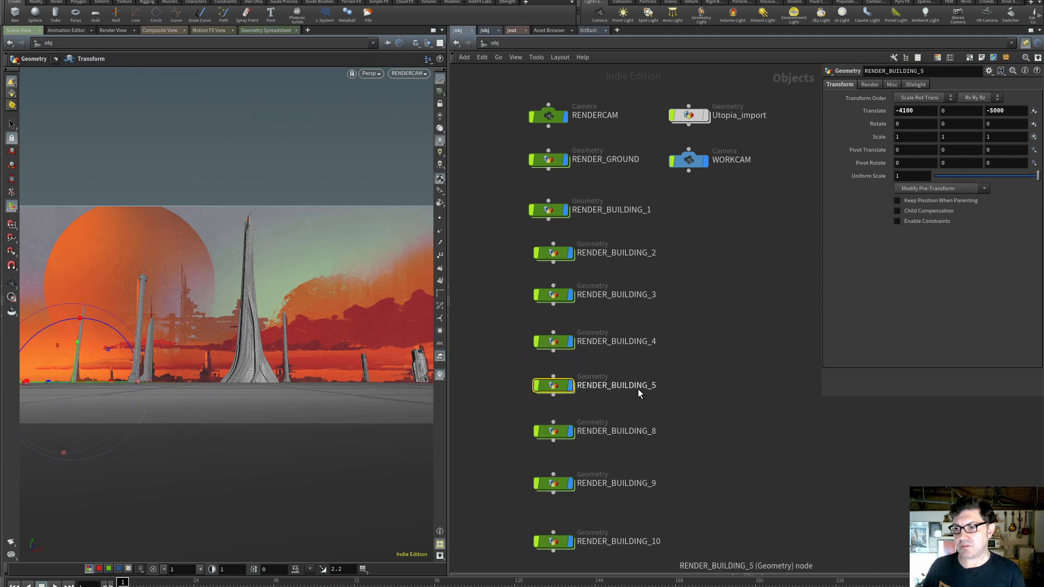
# Inside RENDER_BUILDING_5, point object_merge1 to OUT_building_5 from Utopia_import
pyautogui.doubleClick(555, 386)
pyautogui.press('h')
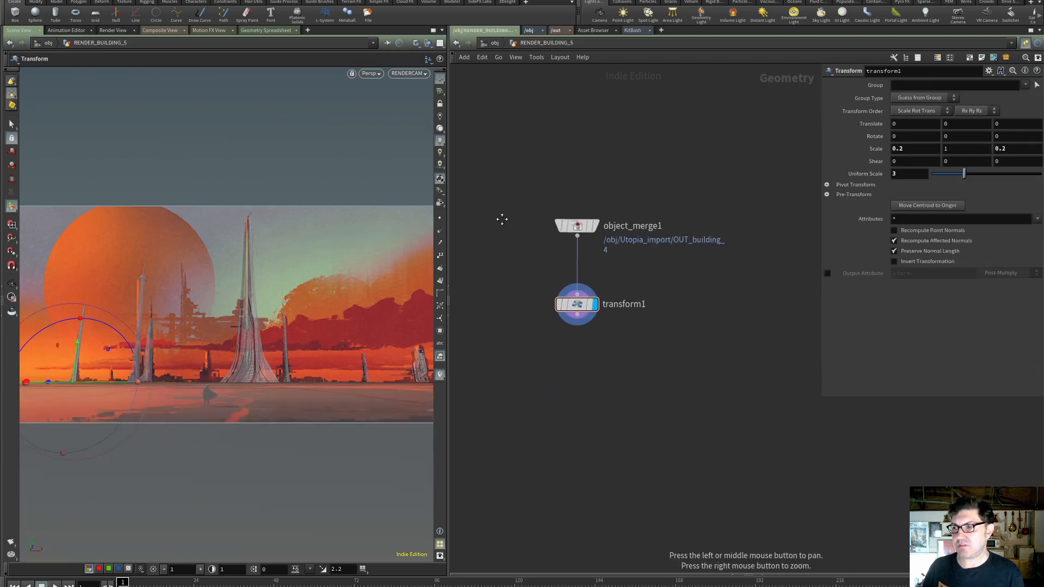
pyautogui.click(572, 224)
pyautogui.click(1035, 111)
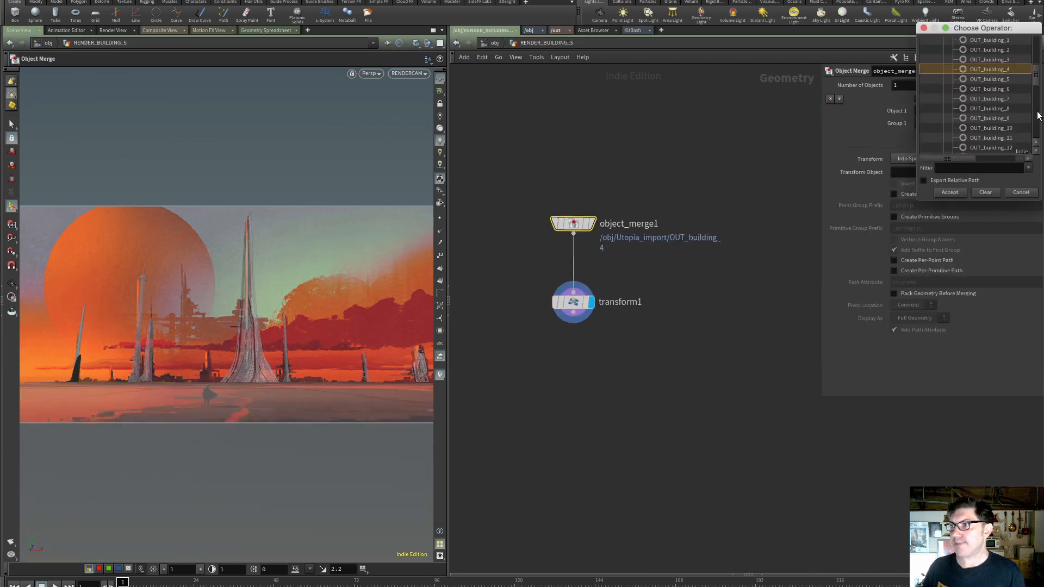
pyautogui.click(993, 79)
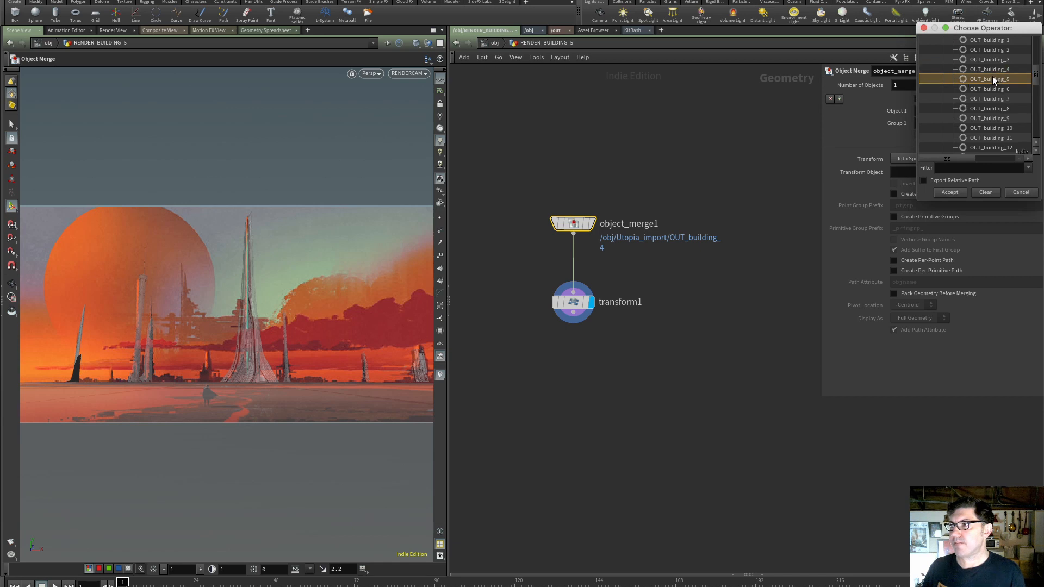
pyautogui.click(950, 192)
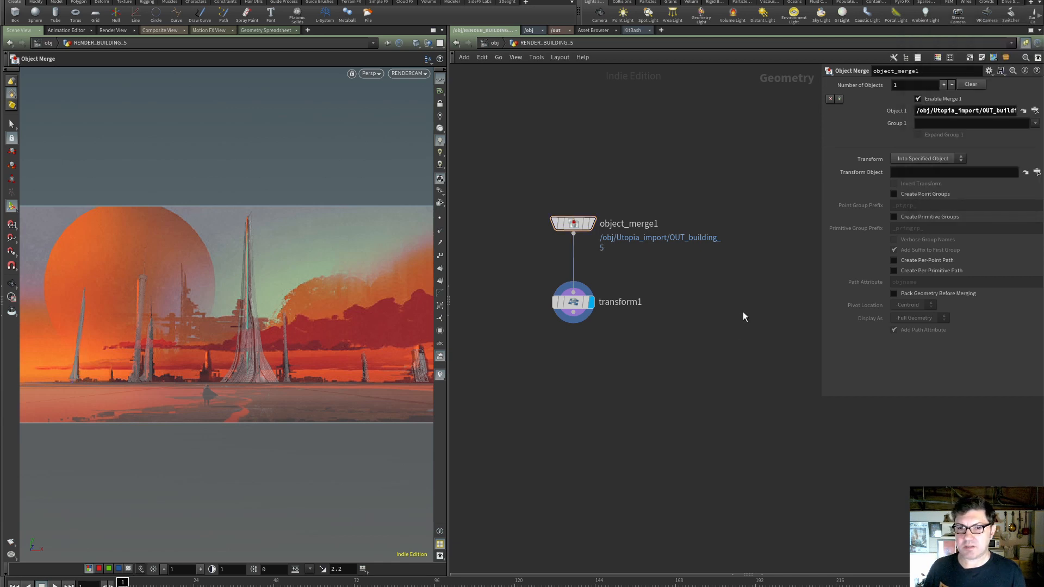
# Set the X and Z scale of RENDER_BUILDING_5's transform1 node to 1
pyautogui.click(574, 302)
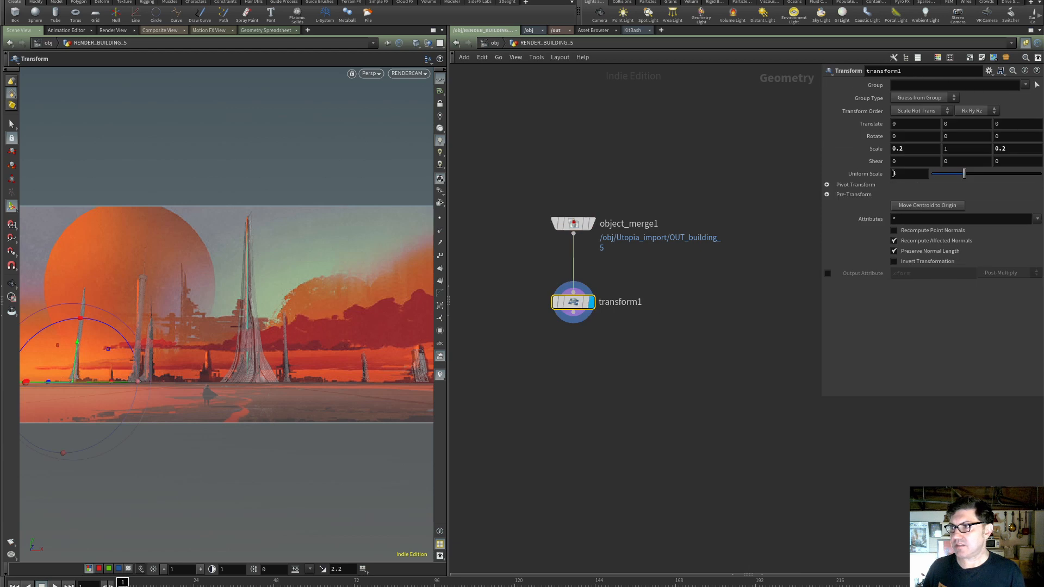
pyautogui.moveTo(907, 152); pyautogui.dragTo(856, 148)
pyautogui.write('1')
pyautogui.press('Tab')
pyautogui.press('Tab')
pyautogui.write('1')
pyautogui.press('Return')
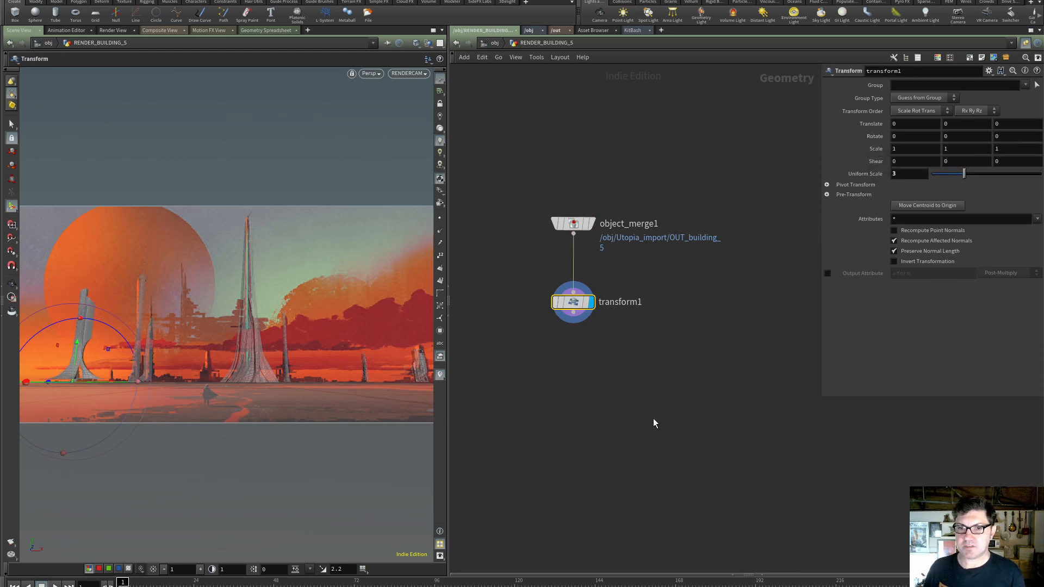
# Set the Y rotation of RENDER_BUILDING_5's transform1 node to 90
pyautogui.click(975, 136)
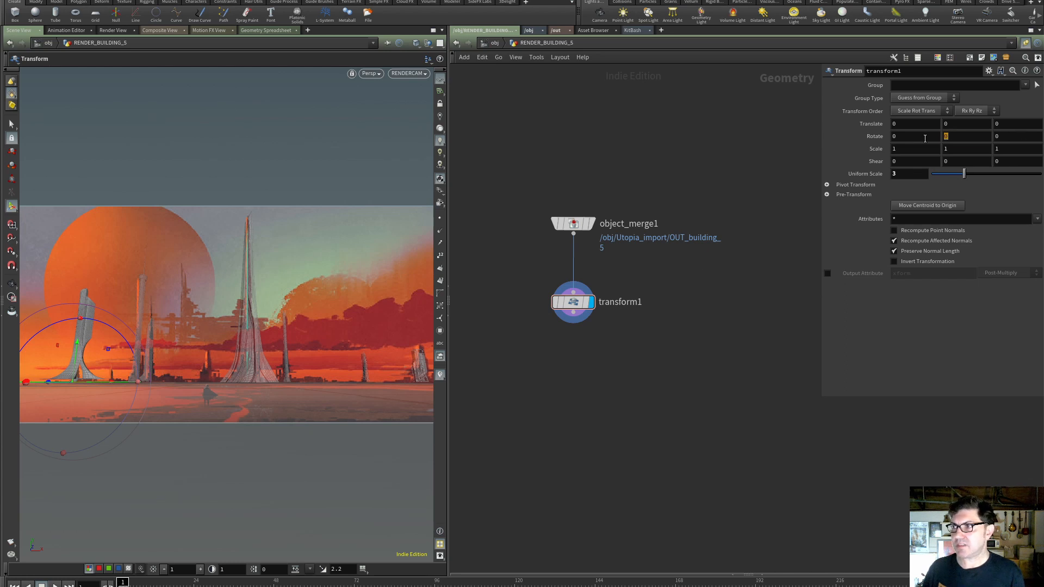
pyautogui.write('90')
pyautogui.press('Return')
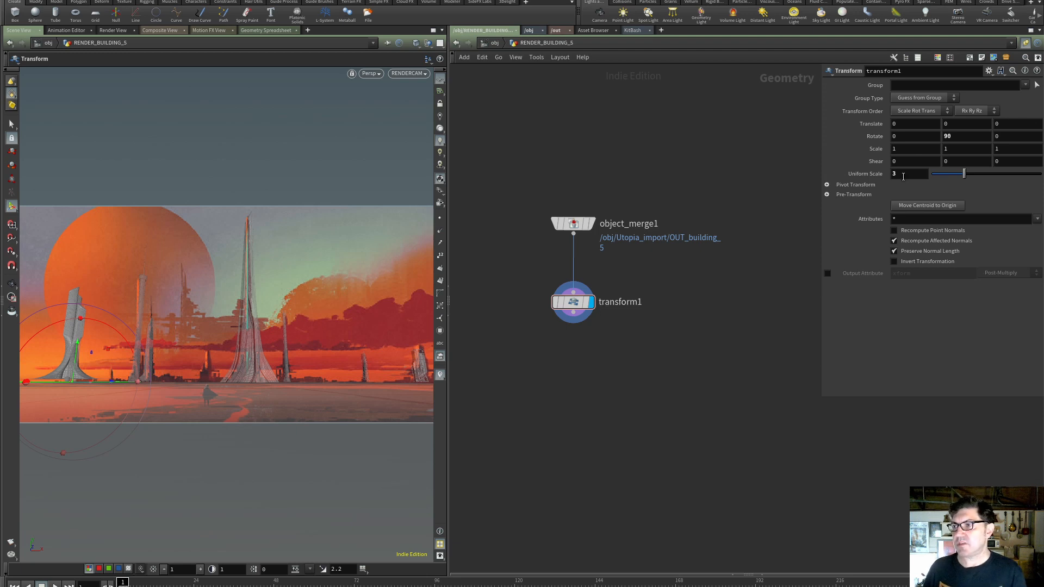
pyautogui.press('Return')
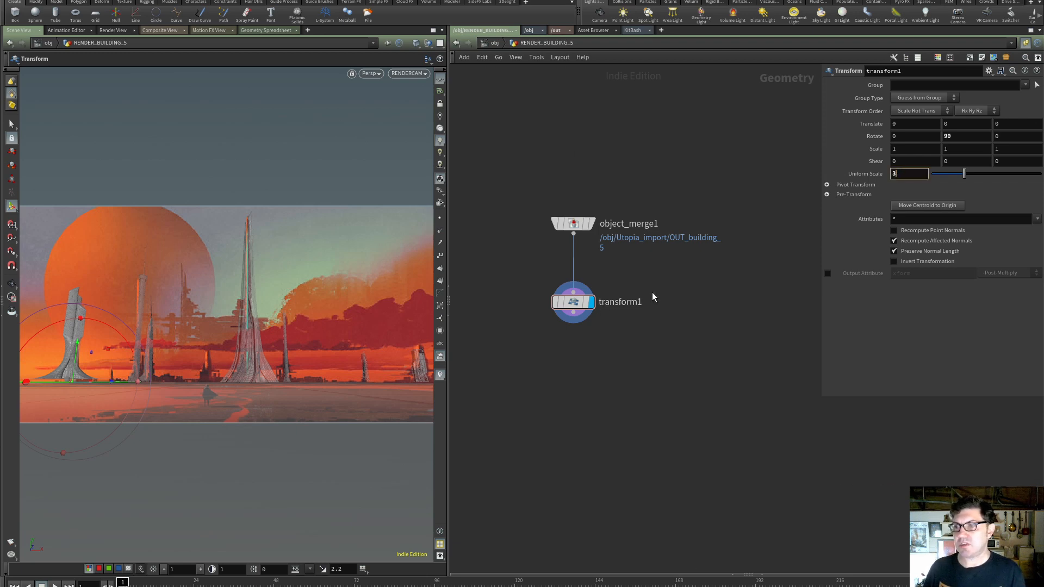
# Return to the object level and set RENDER_BUILDING_5's Translate Z to -6000 and Translate X to -500
pyautogui.click(495, 44)
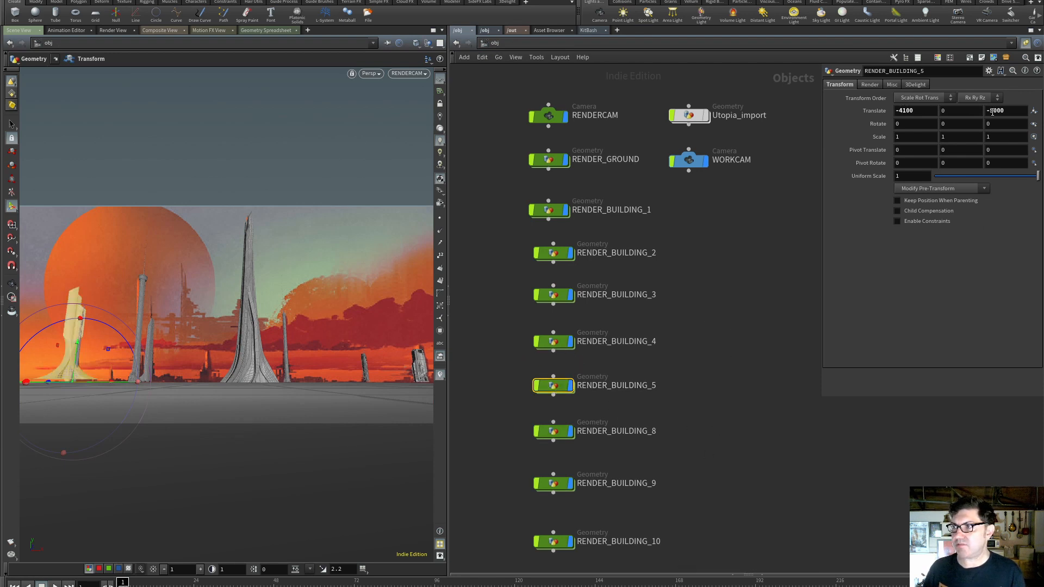
pyautogui.moveTo(1008, 114); pyautogui.dragTo(879, 104)
pyautogui.write('-6000')
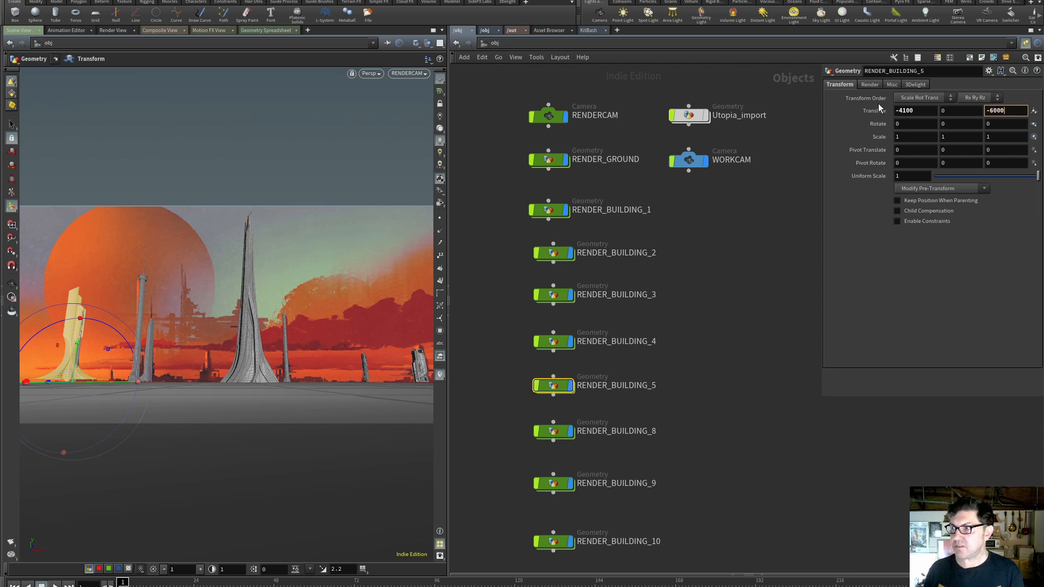
pyautogui.press('Return')
pyautogui.moveTo(921, 111); pyautogui.dragTo(787, 103)
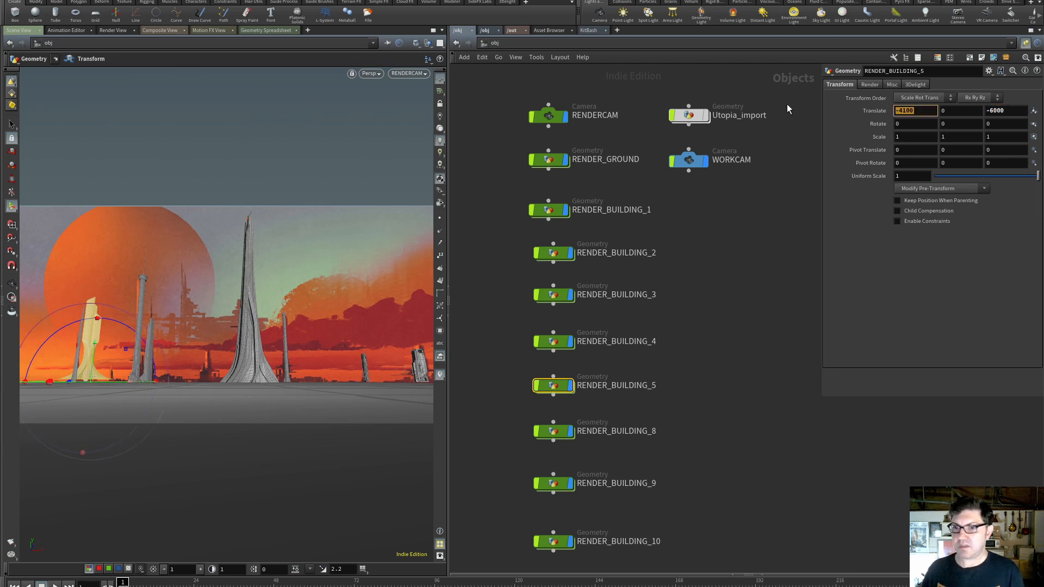
pyautogui.write('0')
pyautogui.press('Return')
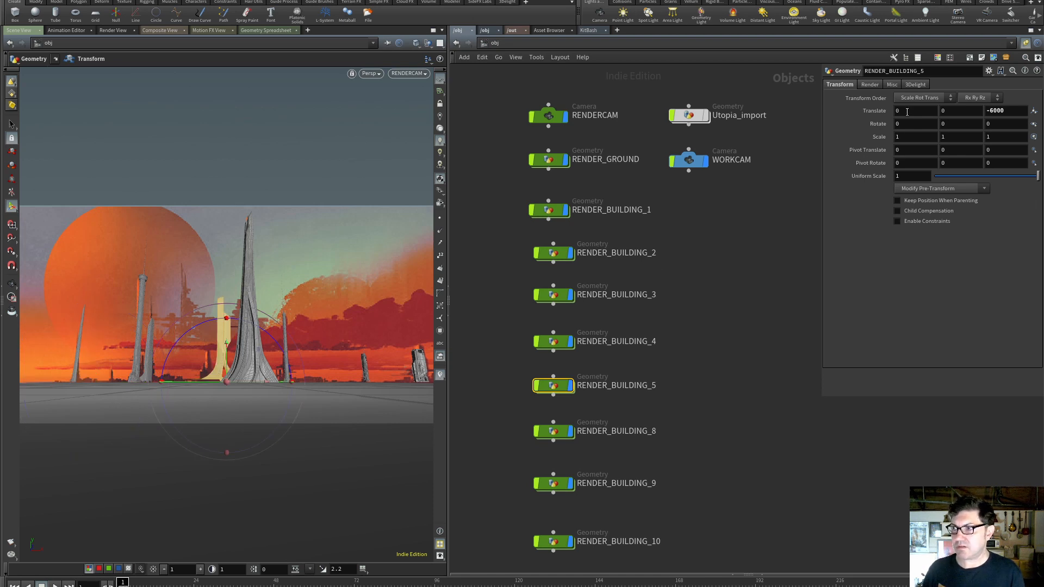
pyautogui.moveTo(900, 111); pyautogui.dragTo(866, 63, button='middle')
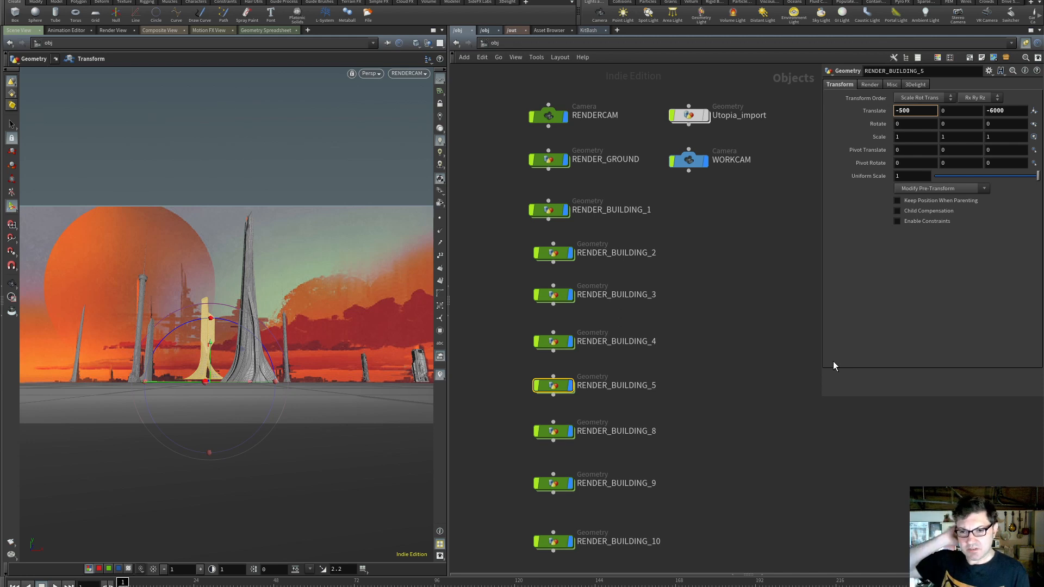
pyautogui.click(952, 102)
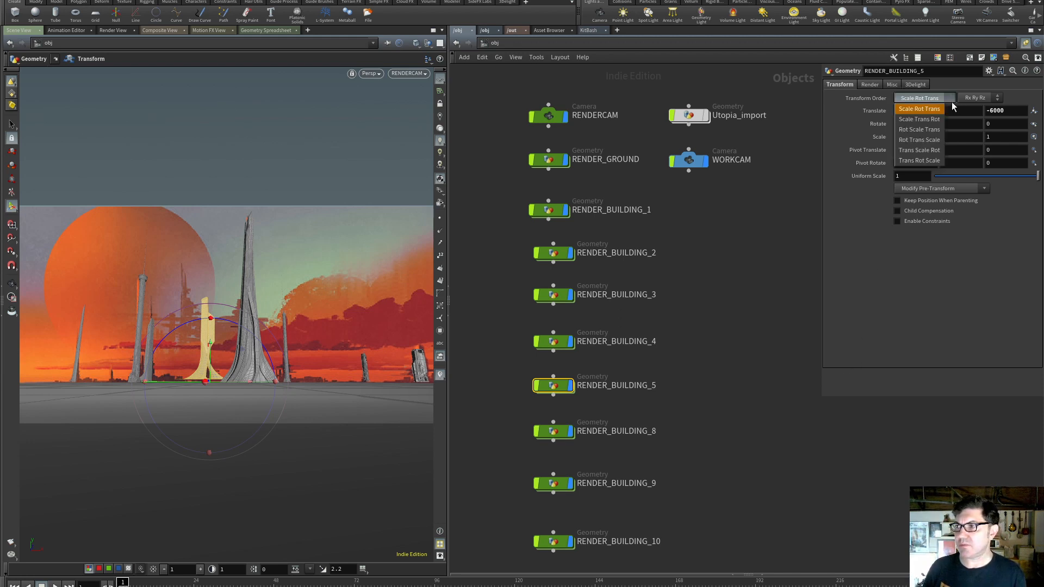
# Try lowering RENDER_BUILDING_5 with Translate Y values of -50 and -200, and toggle its display off and on to compare
pyautogui.click(779, 133)
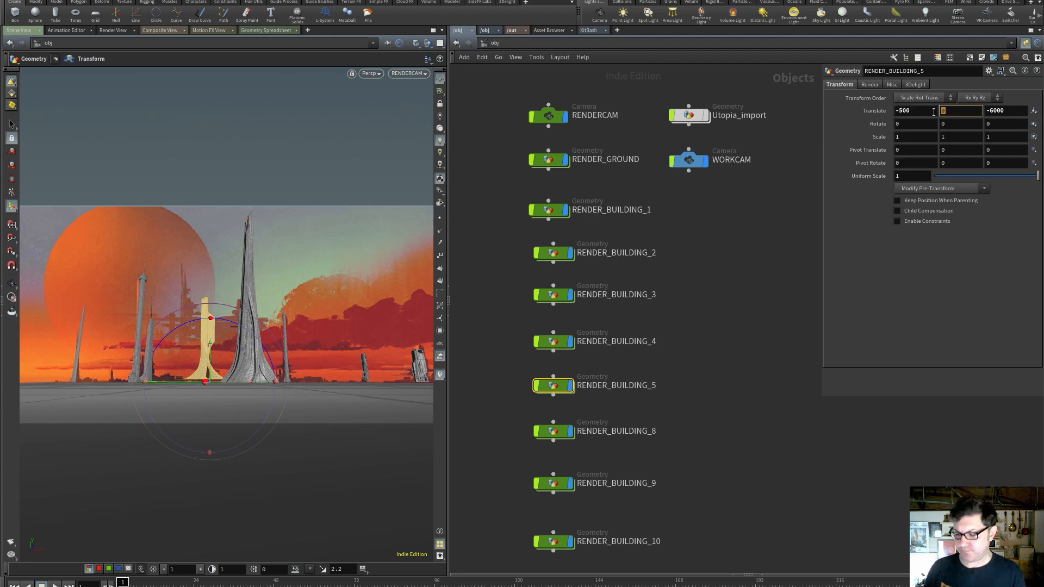
pyautogui.write('50')
pyautogui.press('Return')
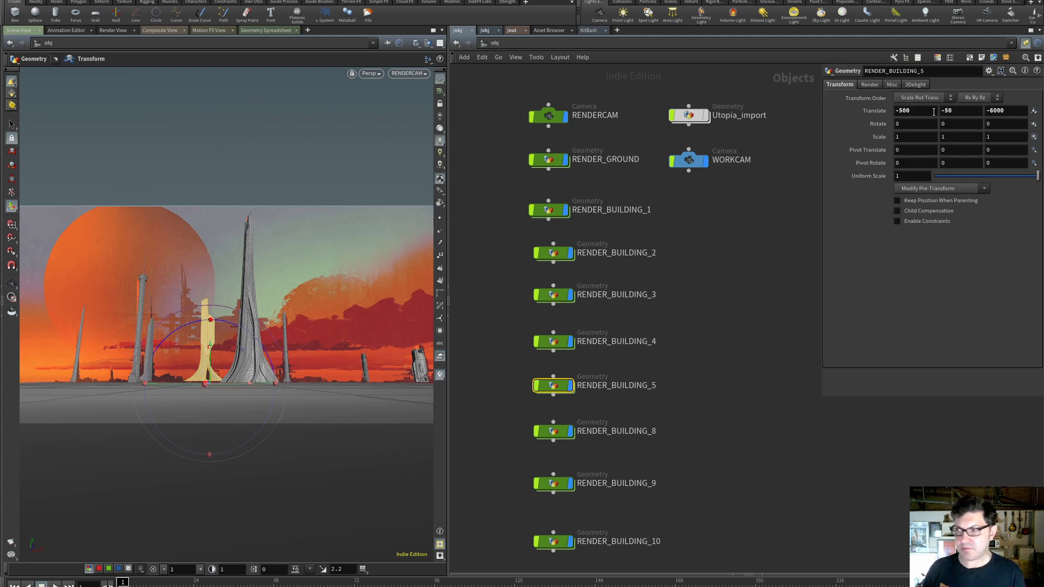
pyautogui.click(949, 110)
pyautogui.write('200')
pyautogui.press('Return')
pyautogui.click(773, 388)
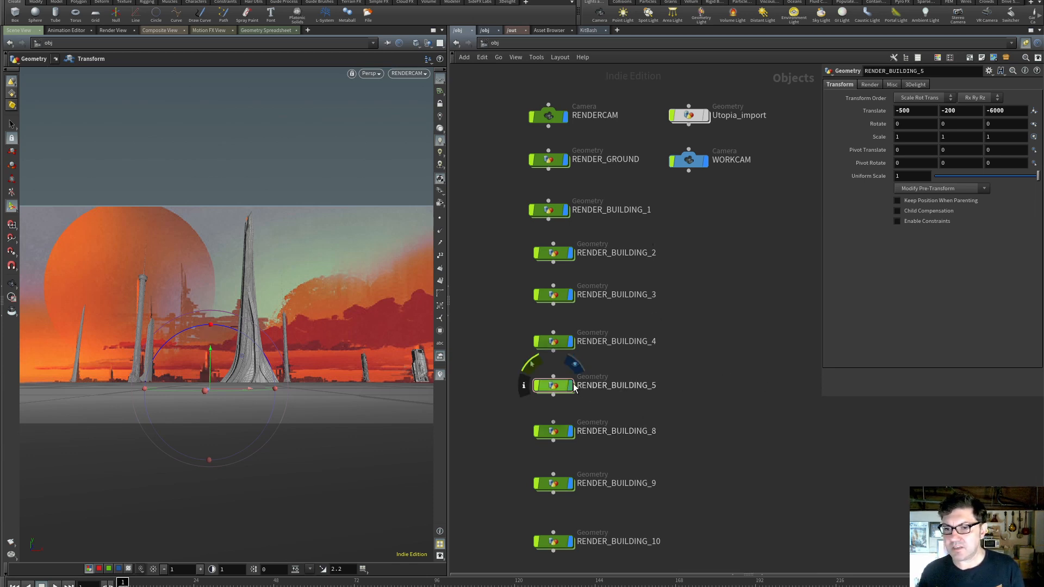
pyautogui.click(555, 386)
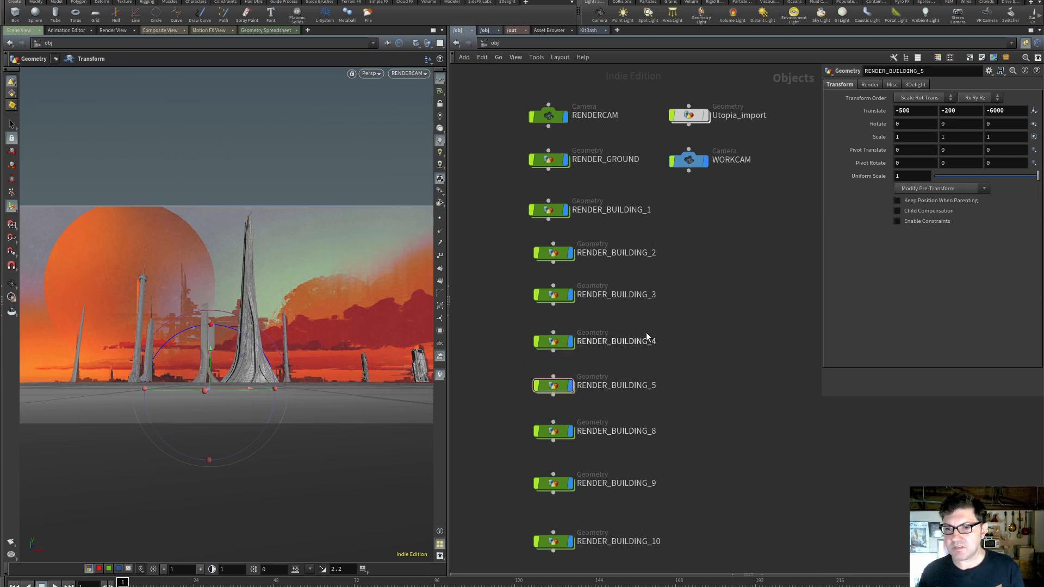
# Inside RENDER_BUILDING_5, set the Y scale of the transform1 node to .5
pyautogui.doubleClick(554, 387)
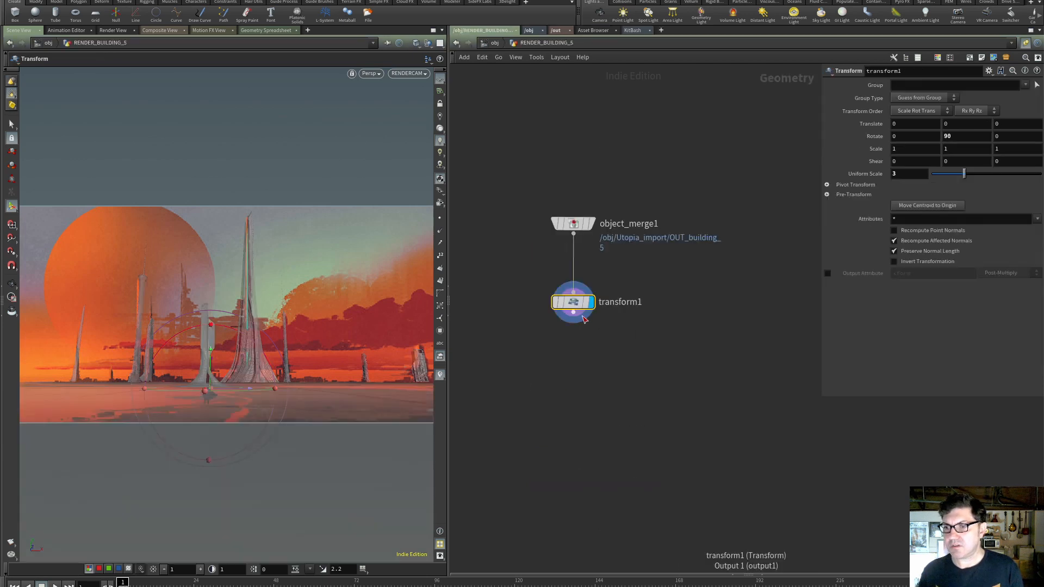
pyautogui.click(956, 151)
pyautogui.write('.5')
pyautogui.press('Return')
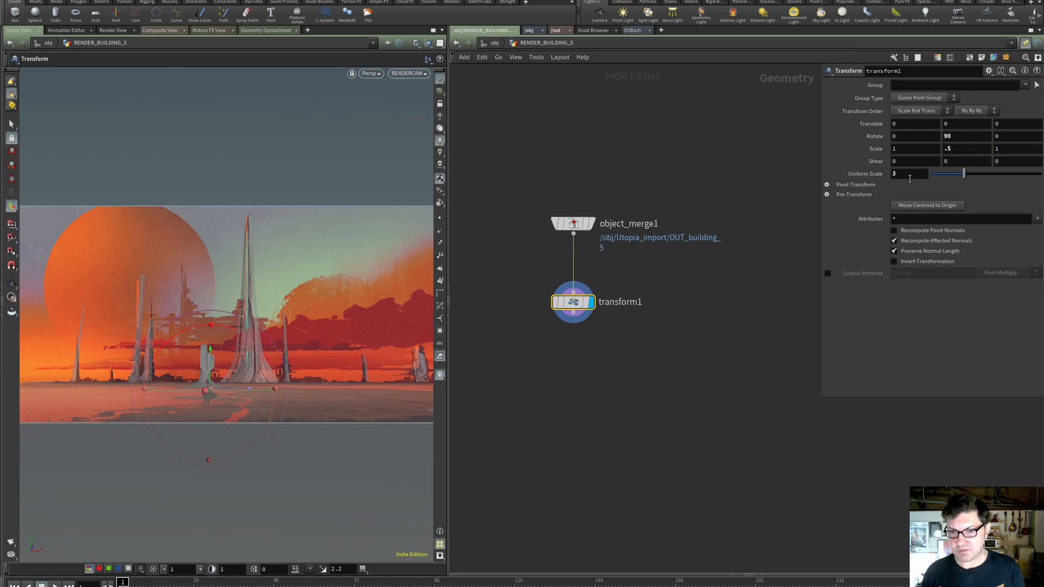
pyautogui.click(694, 379)
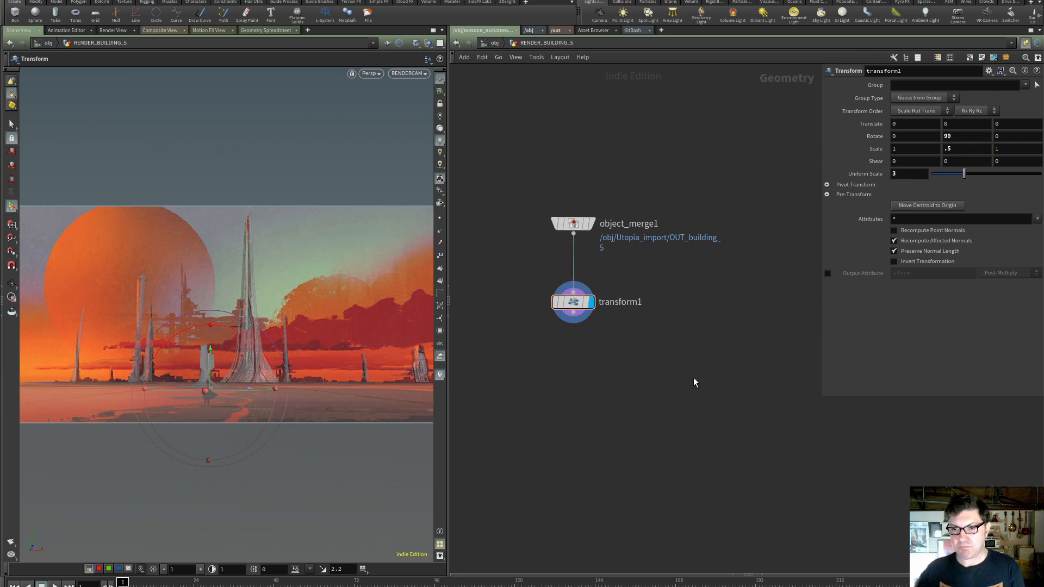
# Return to the object level and set RENDER_BUILDING_5's Translate Y to -100
pyautogui.click(493, 42)
pyautogui.click(733, 375)
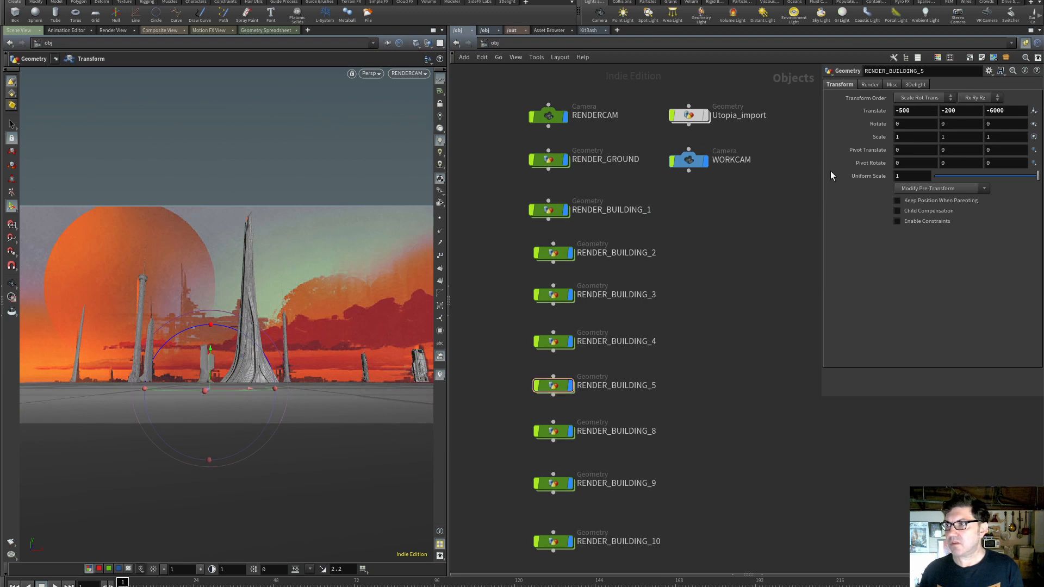
pyautogui.click(960, 111)
pyautogui.write('-100')
pyautogui.press('Return')
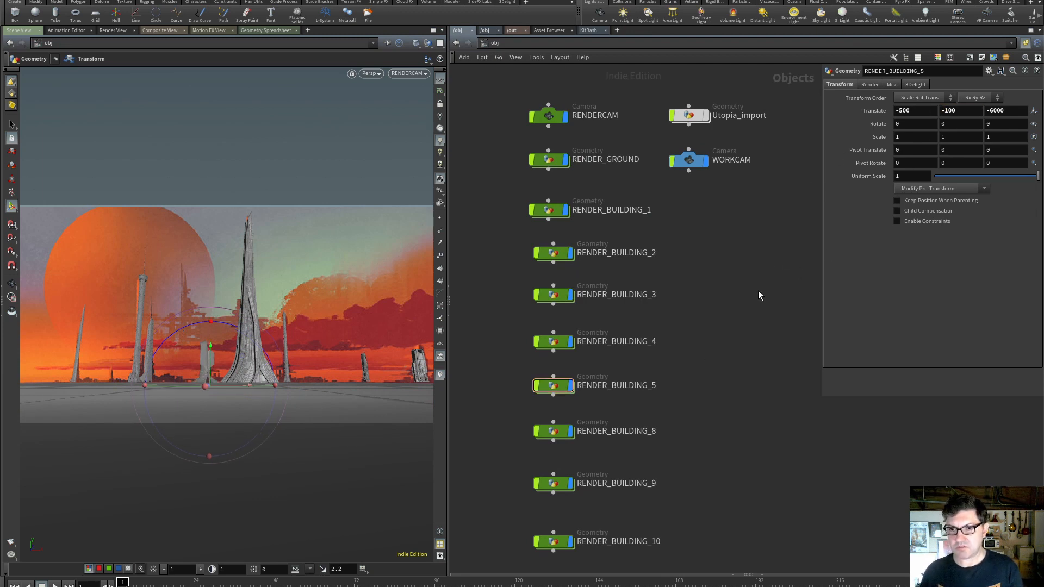
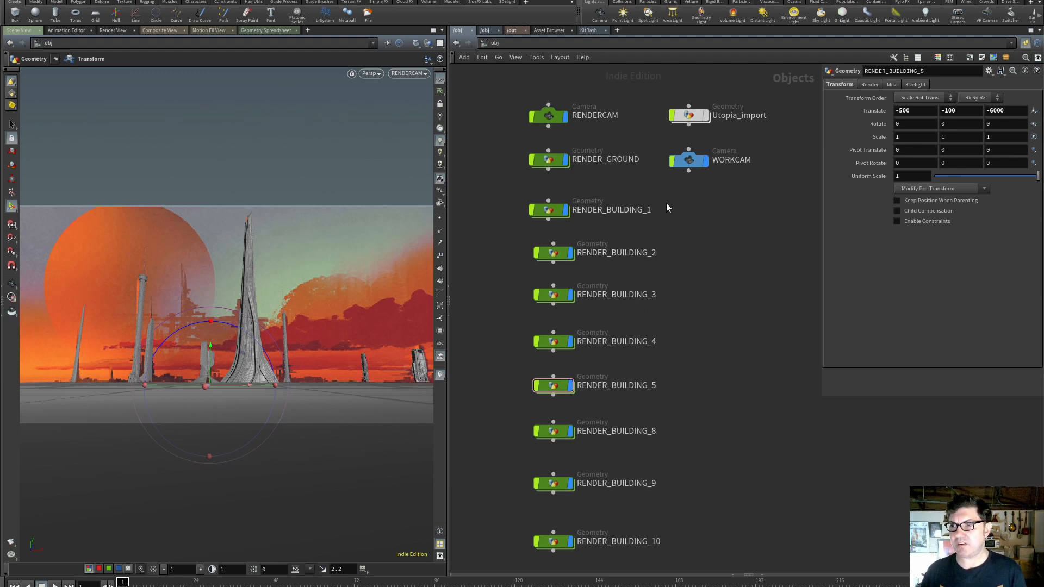
# Inside Utopia_import, display OUT_building_11, OUT_building_12 and OUT_building_13 in turn and examine each shape in the free perspective view
pyautogui.doubleClick(689, 114)
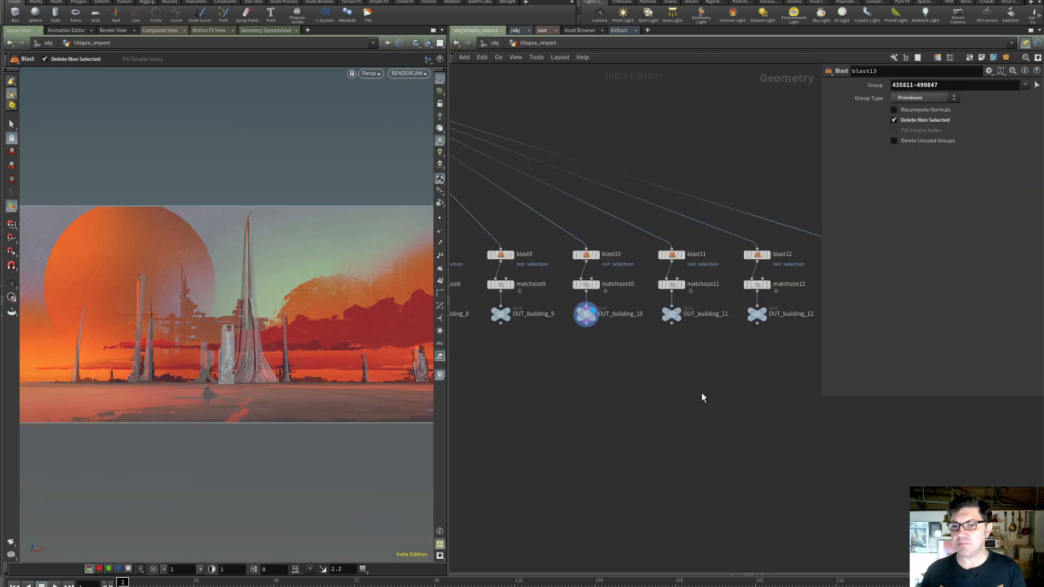
pyautogui.moveTo(302, 381)
pyautogui.keyDown('alt'); pyautogui.mouseDown()
pyautogui.moveTo(322, 341)
pyautogui.moveTo(288, 375)
pyautogui.mouseUp(); pyautogui.keyUp('alt')
pyautogui.moveTo(739, 366); pyautogui.dragTo(602, 354)
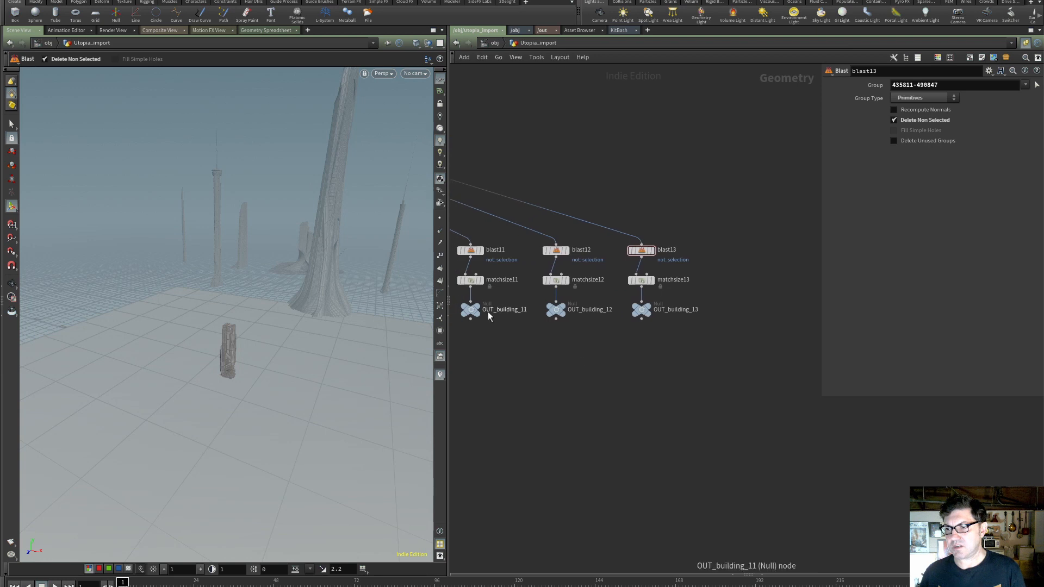
pyautogui.click(479, 307)
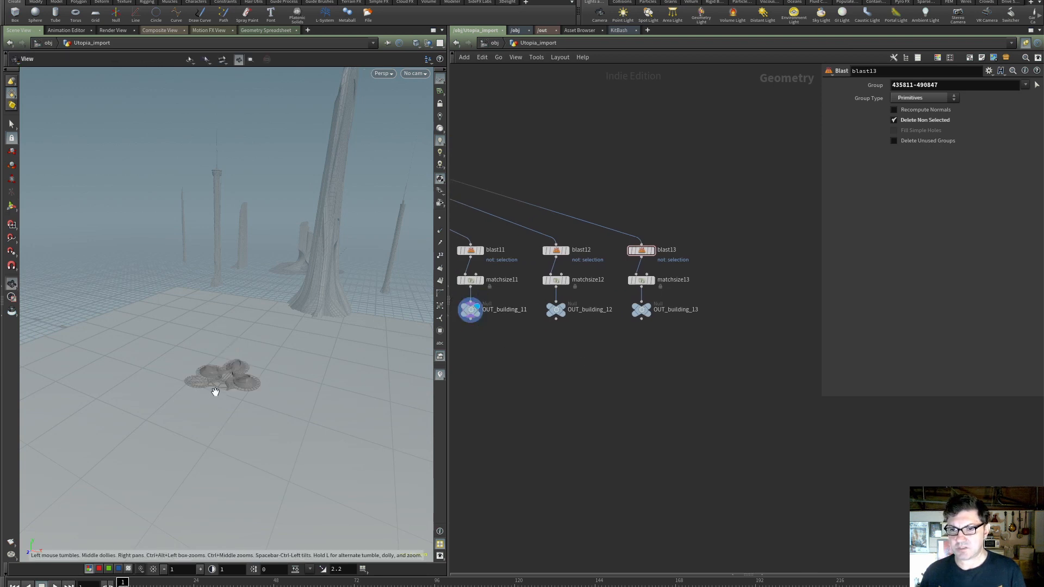
pyautogui.scroll(5, 214, 392)
pyautogui.click(563, 309)
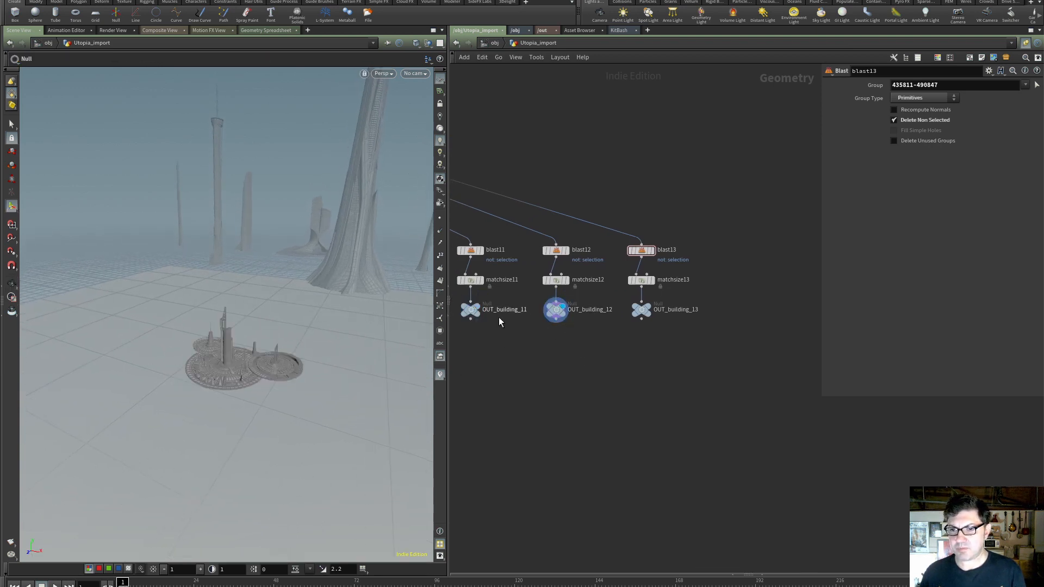
pyautogui.click(651, 310)
pyautogui.press('Escape')
pyautogui.moveTo(232, 392)
pyautogui.mouseDown()
pyautogui.moveTo(235, 365)
pyautogui.moveTo(232, 372)
pyautogui.mouseUp()
pyautogui.scroll(4, 232, 372)
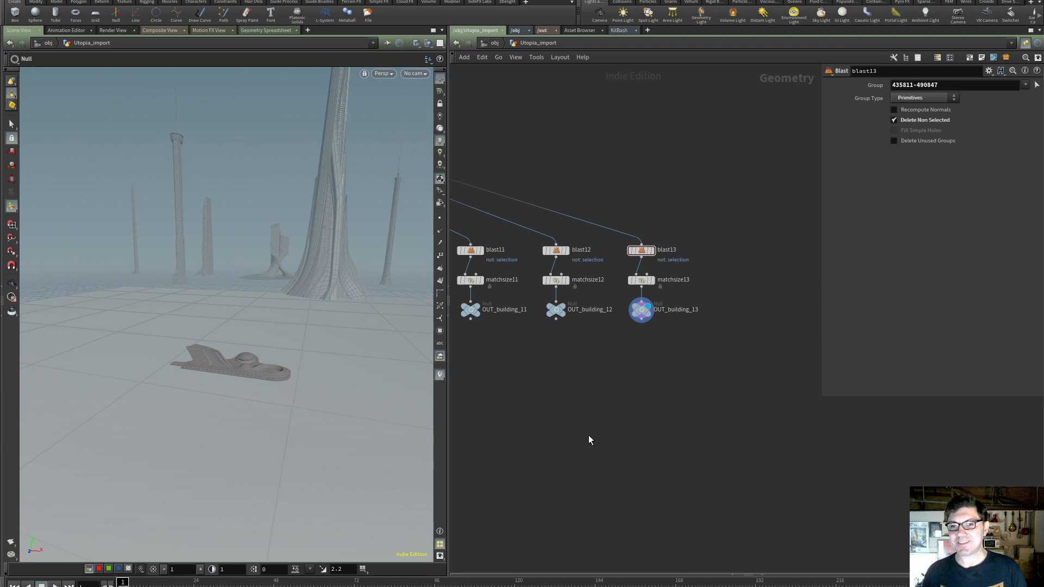
pyautogui.scroll(-5, 586, 391)
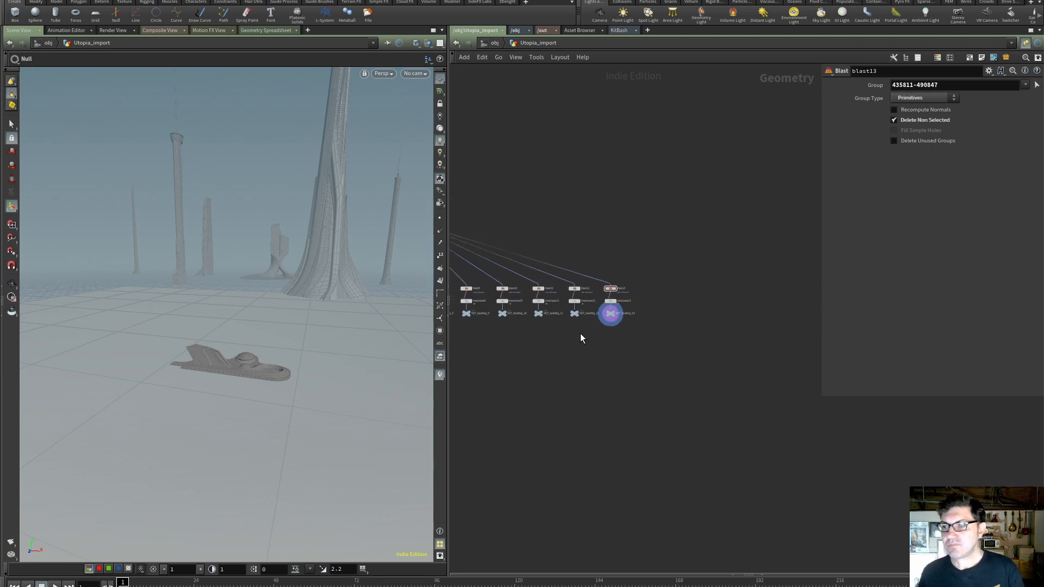
pyautogui.scroll(2, 579, 335)
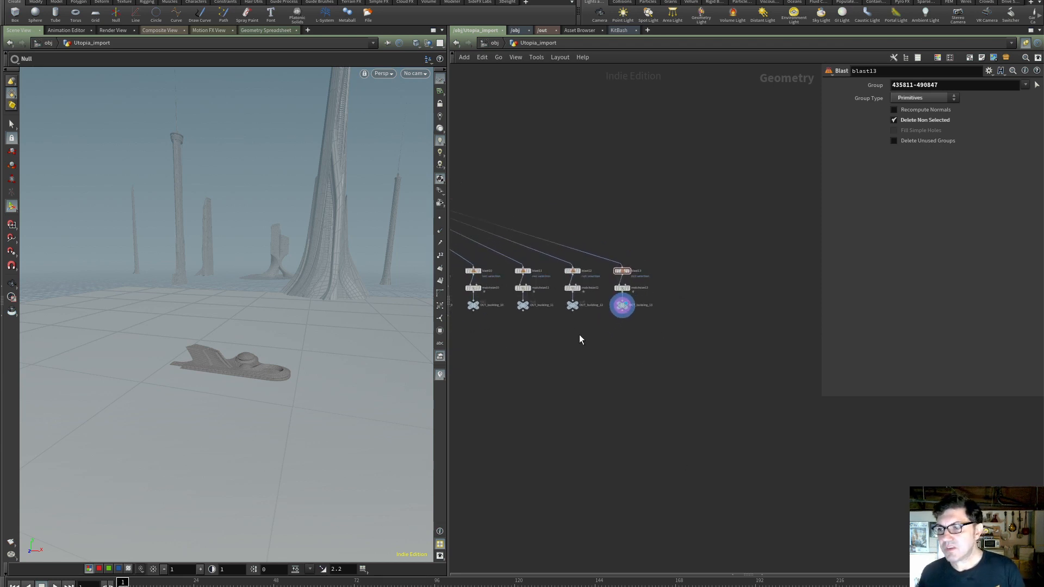
# At the object level, duplicate RENDER_BUILDING_10 below the original and hide all the other render buildings
pyautogui.click(490, 43)
pyautogui.moveTo(579, 85); pyautogui.dragTo(496, 401)
pyautogui.click(546, 390)
pyautogui.click(762, 295)
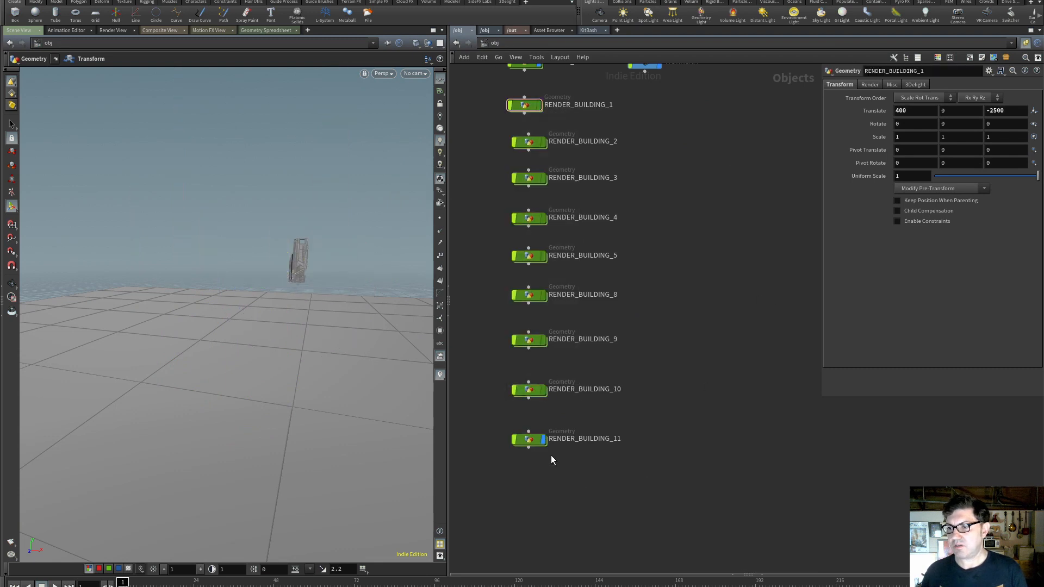
# Set RENDER_BUILDING_11's Translate Z to -2500
pyautogui.click(528, 439)
pyautogui.click(1009, 109)
pyautogui.write('-2500')
pyautogui.press('Return')
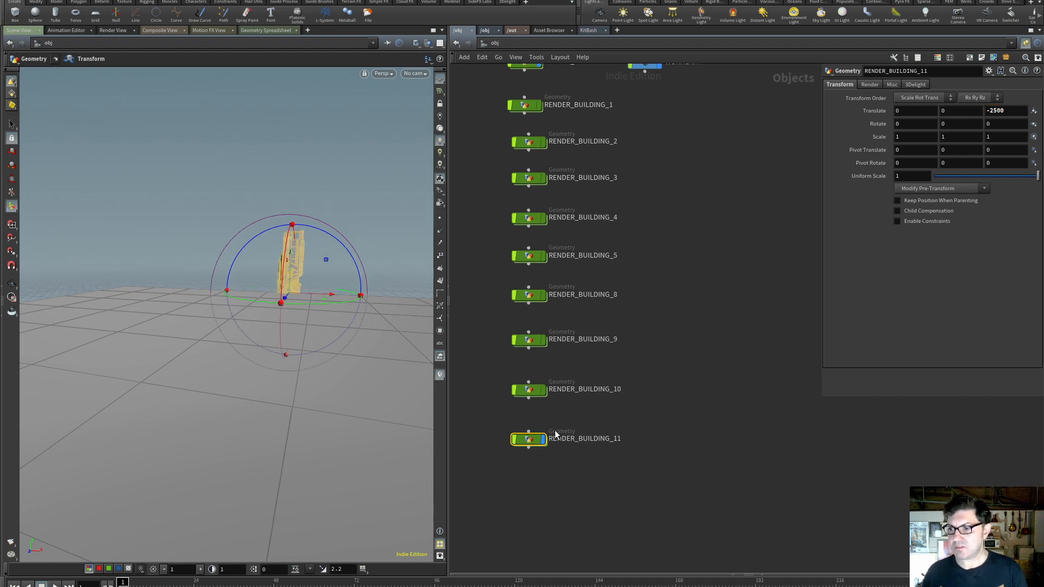
# Inside RENDER_BUILDING_11, point object_merge1 to OUT_building_11 from Utopia_import
pyautogui.doubleClick(529, 439)
pyautogui.moveTo(651, 271); pyautogui.dragTo(476, 224, button='middle')
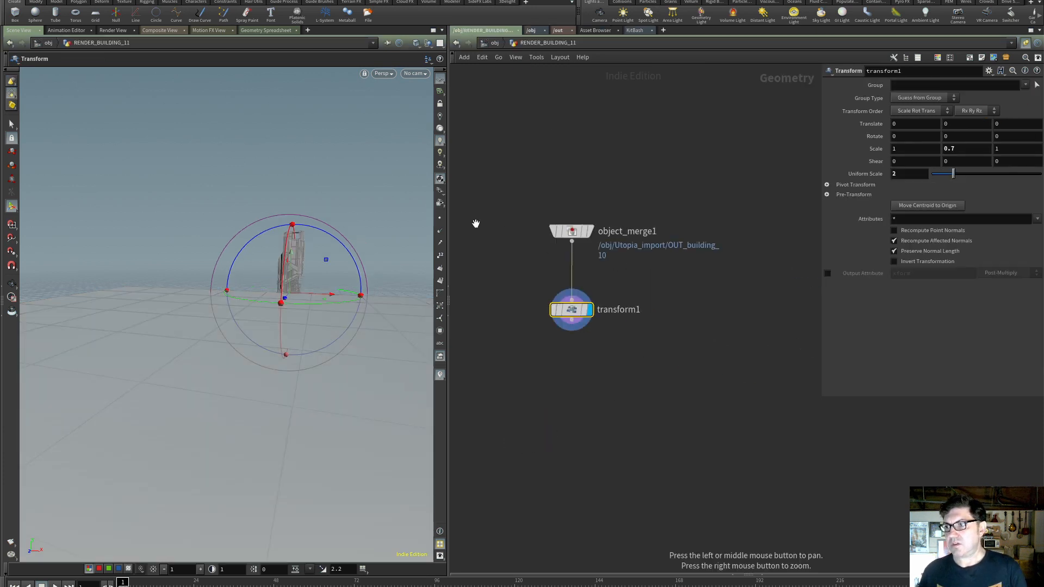
pyautogui.click(571, 233)
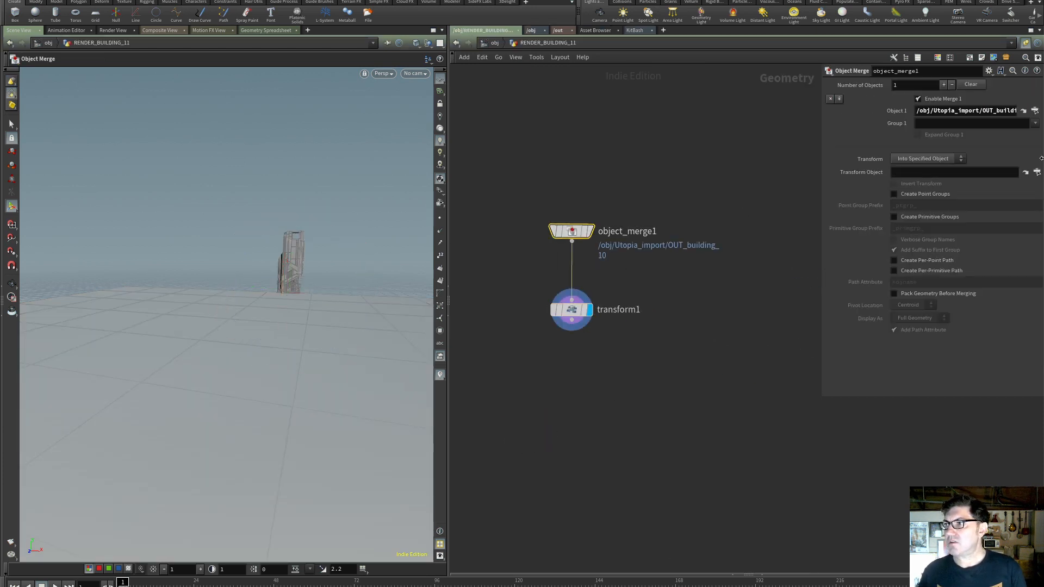
pyautogui.click(1035, 110)
pyautogui.click(1005, 144)
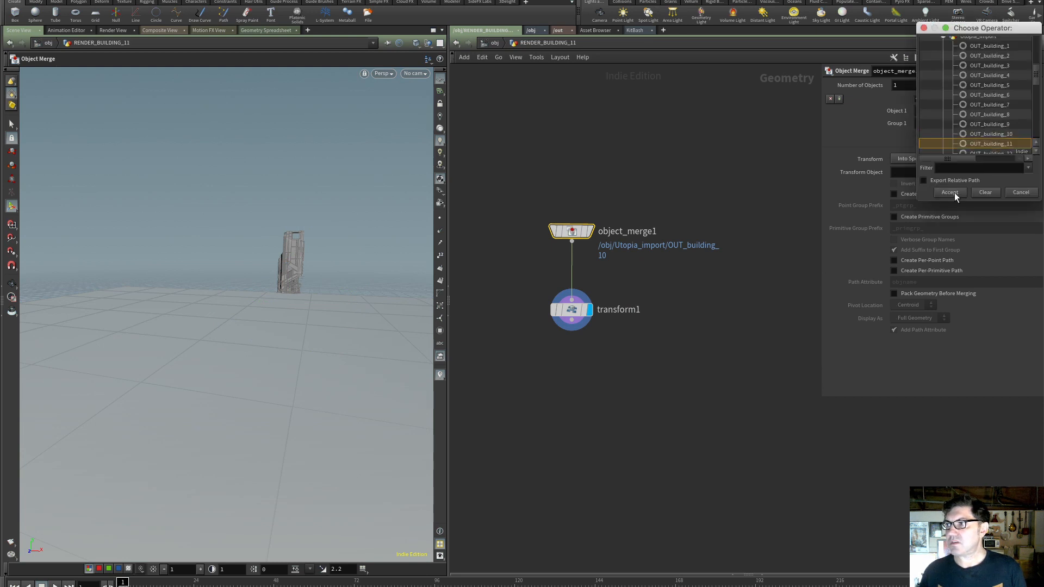
pyautogui.click(950, 193)
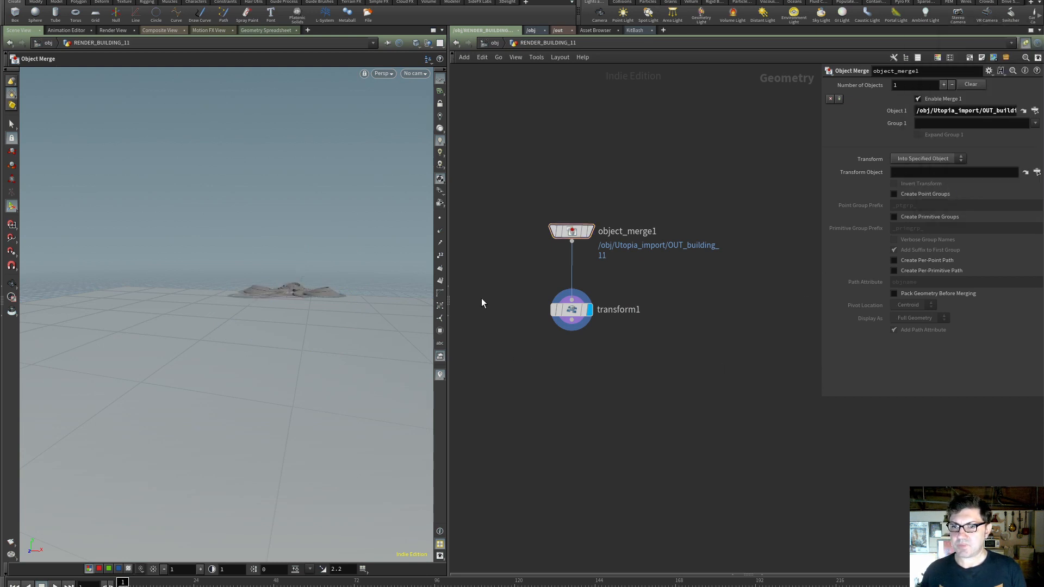
# Return to the object level and look through RENDERCAM in the viewport
pyautogui.click(495, 42)
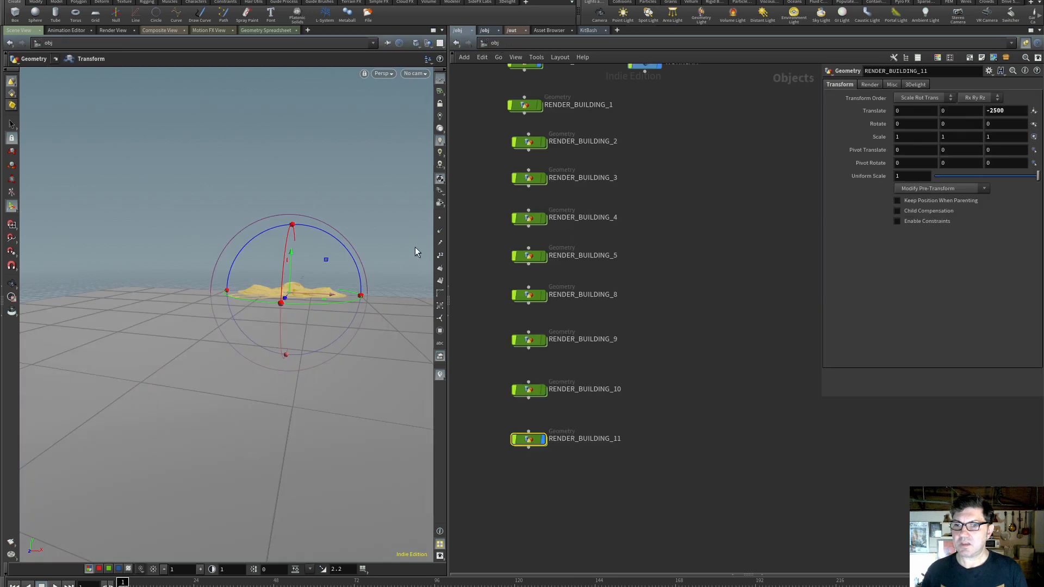
pyautogui.click(416, 74)
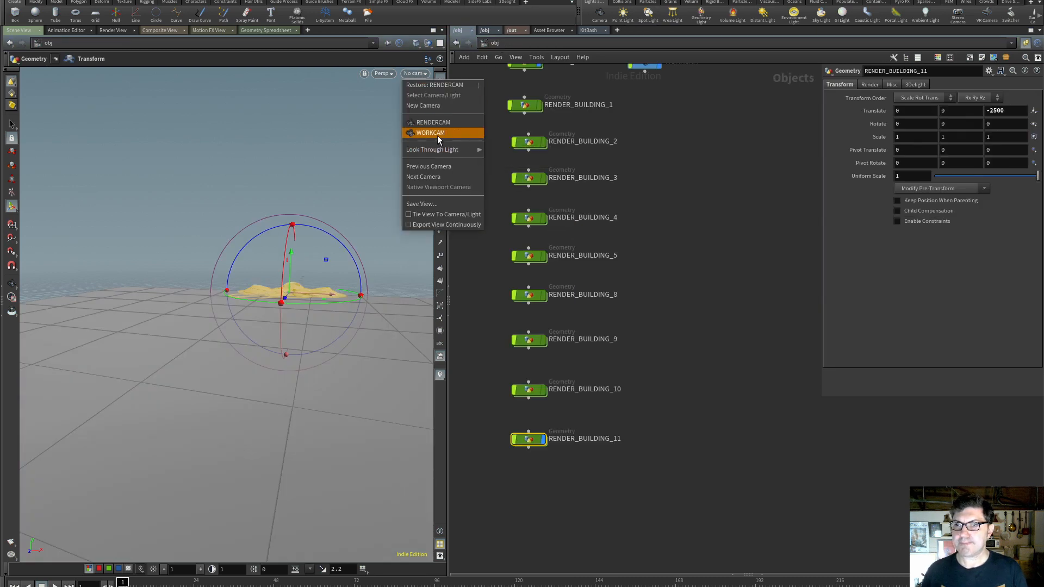
pyautogui.click(433, 122)
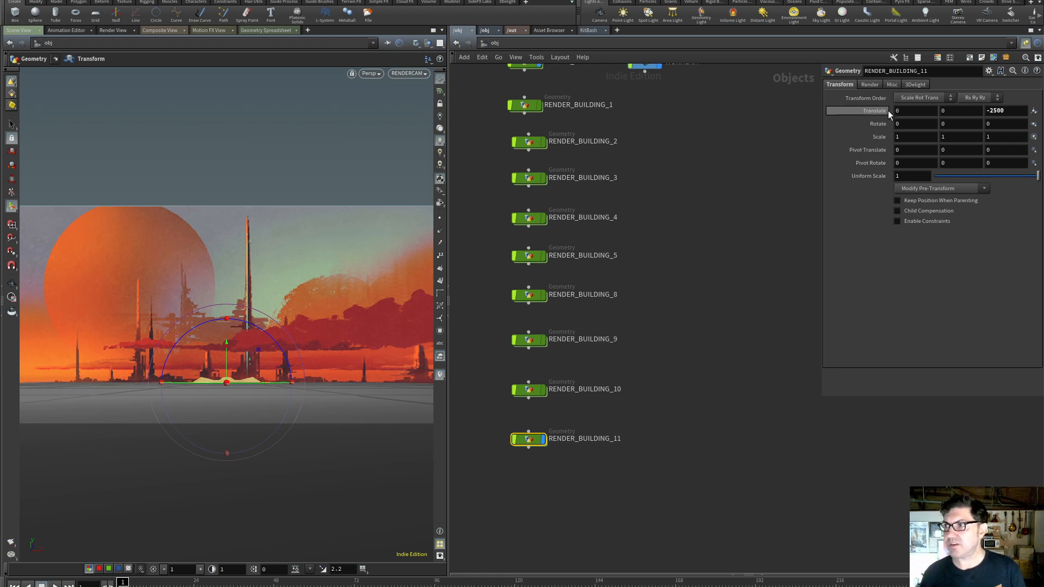
# Inside RENDER_BUILDING_11, set the Y scale of the transform1 node to 1
pyautogui.doubleClick(536, 441)
pyautogui.click(572, 311)
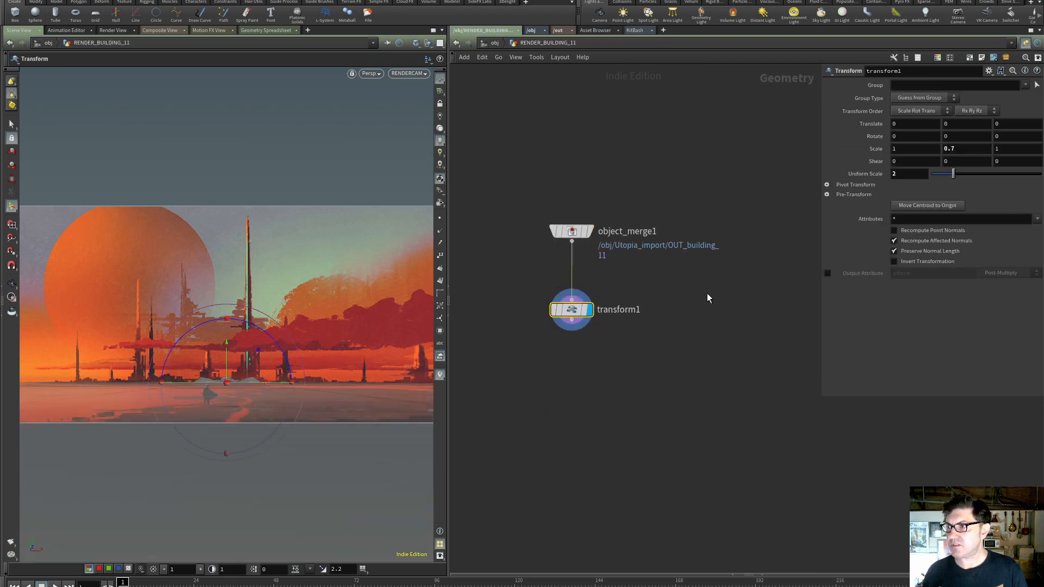
pyautogui.moveTo(967, 148); pyautogui.dragTo(901, 153)
pyautogui.write('1')
pyautogui.press('Return')
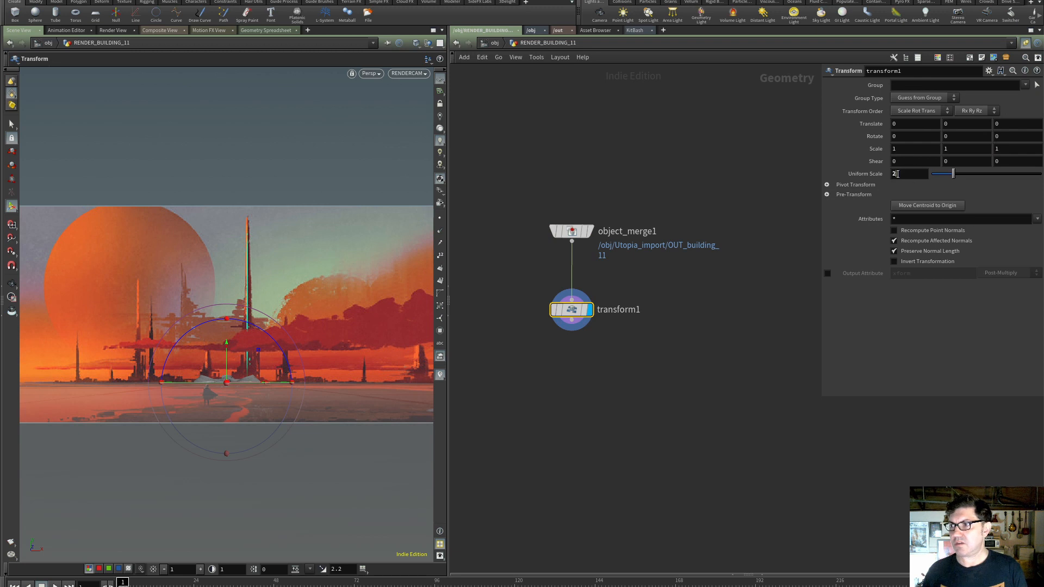
# Try a uniform scale of 1 on RENDER_BUILDING_11's transform1 node and set it back to 2
pyautogui.keyDown('ctrl'); pyautogui.middleClick(874, 177); pyautogui.keyUp('ctrl')
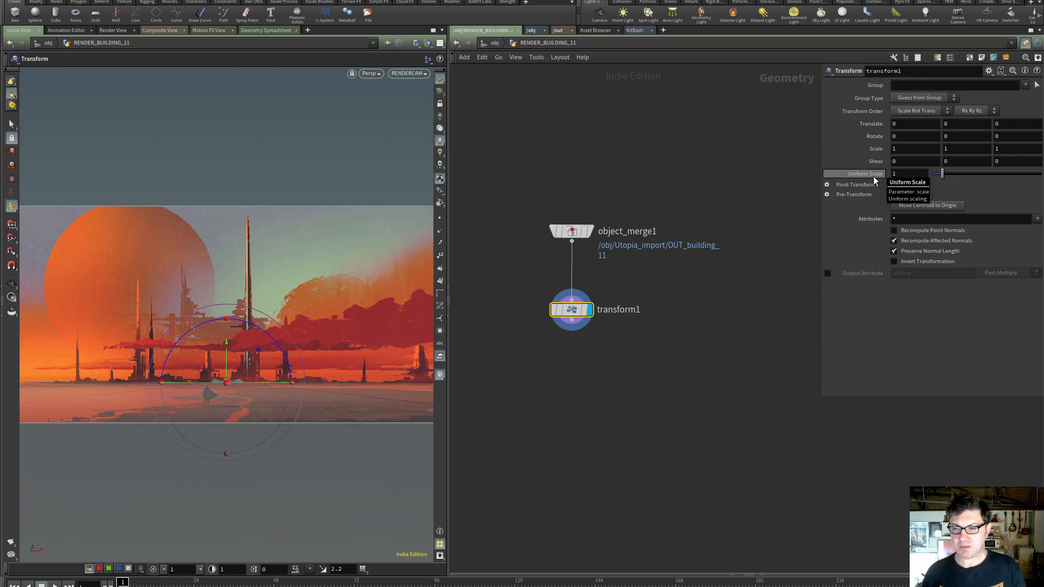
pyautogui.moveTo(907, 177); pyautogui.dragTo(857, 173)
pyautogui.write('2')
pyautogui.press('Return')
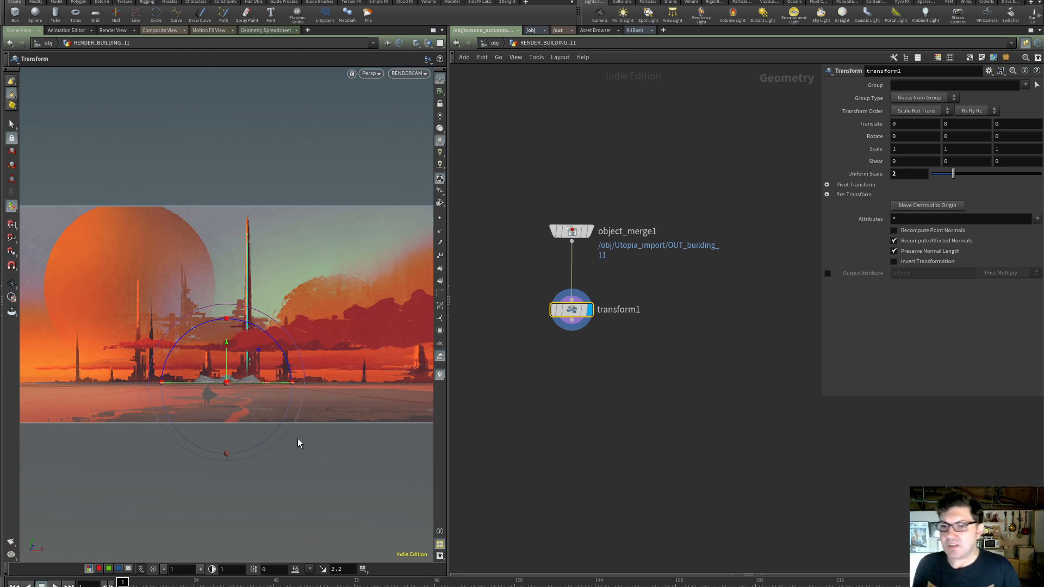
# Return to the object level and set RENDER_BUILDING_11's Translate X to -1000
pyautogui.click(494, 43)
pyautogui.moveTo(906, 111); pyautogui.dragTo(855, 58, button='middle')
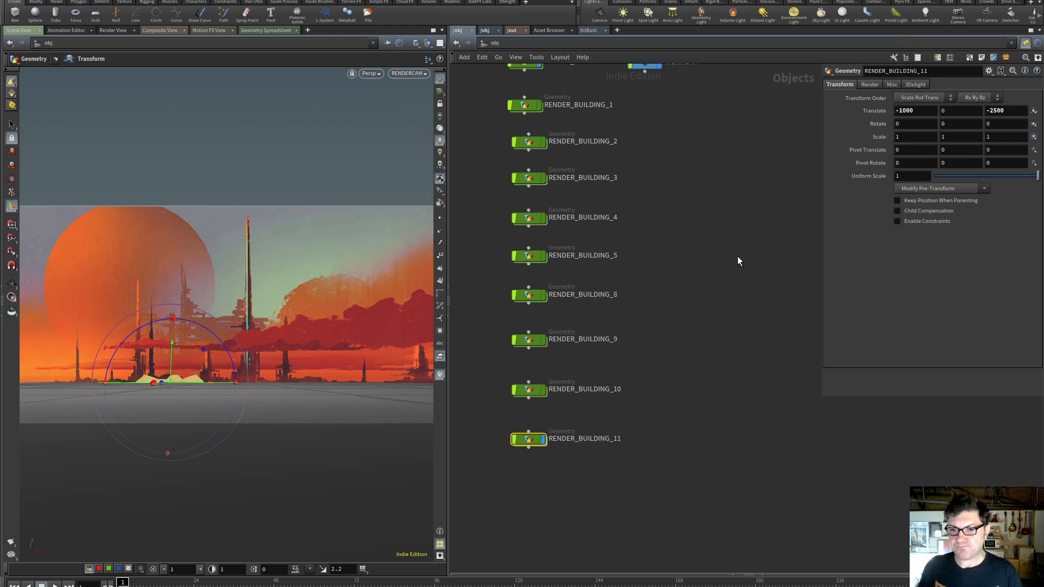
pyautogui.click(712, 376)
# Duplicate RENDER_BUILDING_11 below itself and point the copy's object_merge1 node to OUT_building_12
pyautogui.keyDown('alt'); pyautogui.moveTo(531, 444); pyautogui.dragTo(533, 488); pyautogui.keyUp('alt')
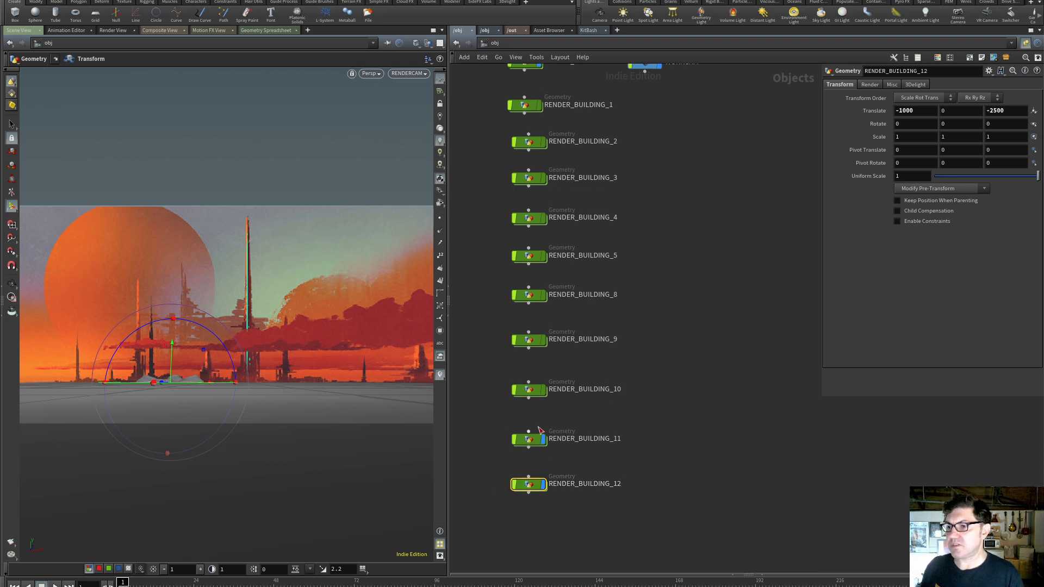
pyautogui.doubleClick(528, 484)
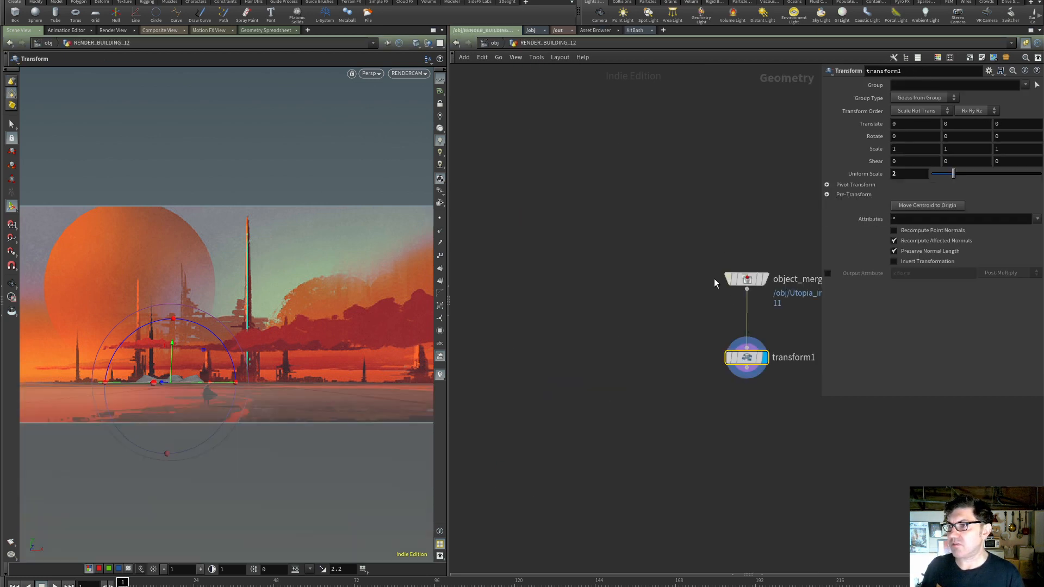
pyautogui.moveTo(645, 248); pyautogui.dragTo(466, 217, button='middle')
pyautogui.click(580, 250)
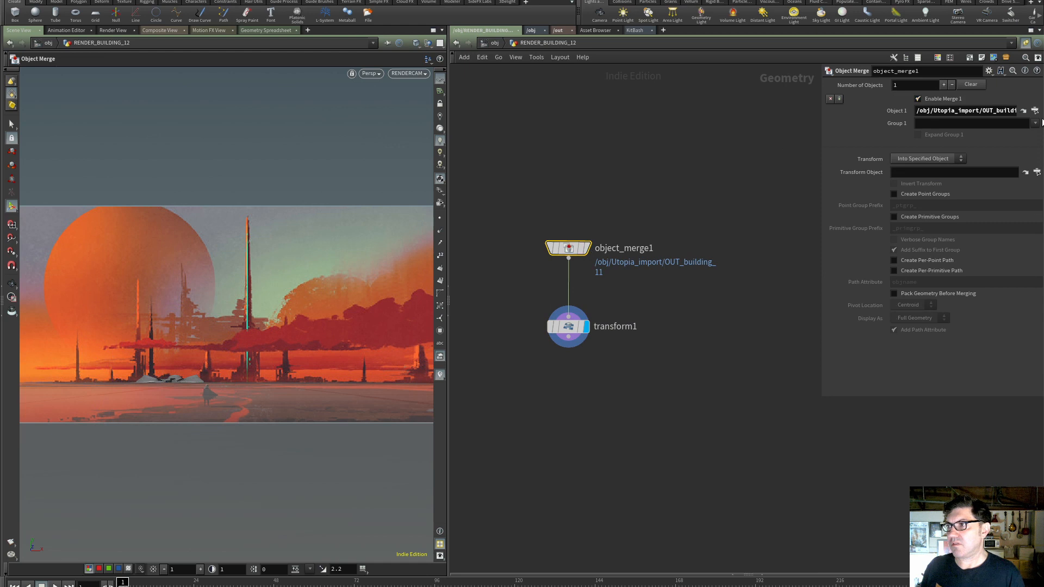
pyautogui.click(1034, 110)
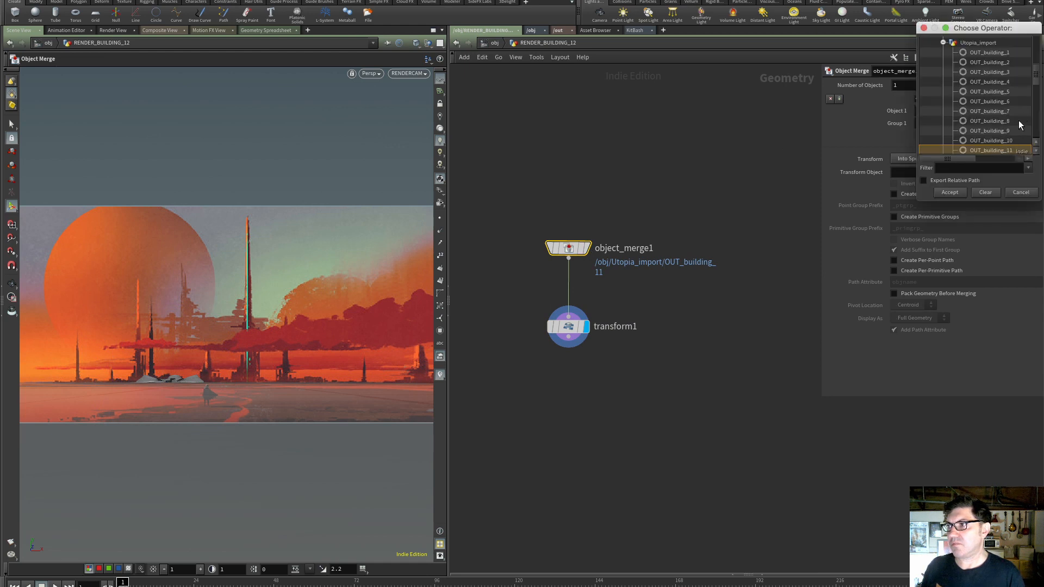
pyautogui.moveTo(1036, 79); pyautogui.dragTo(1036, 86)
pyautogui.click(1012, 124)
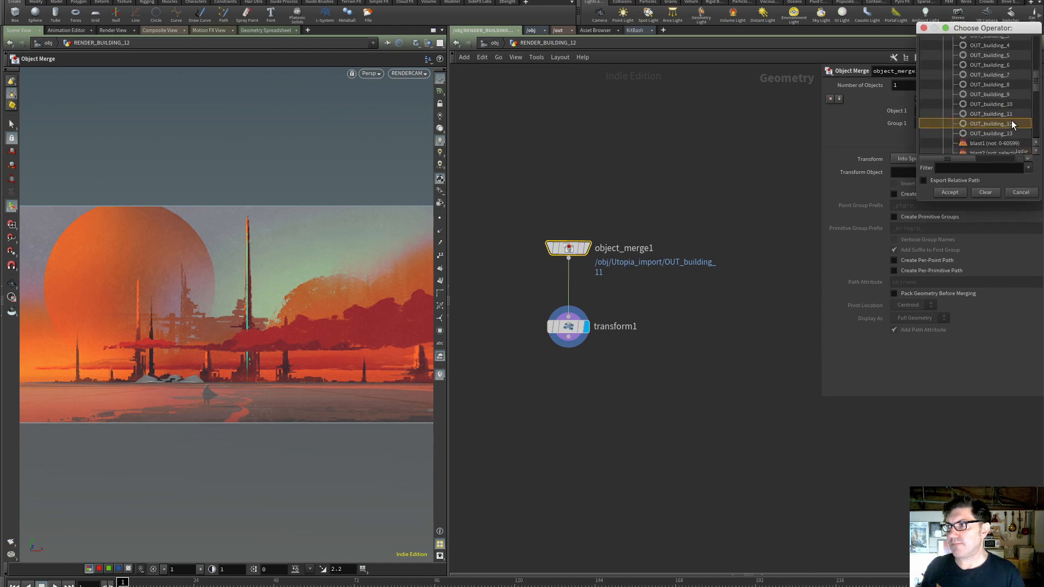
pyautogui.click(951, 192)
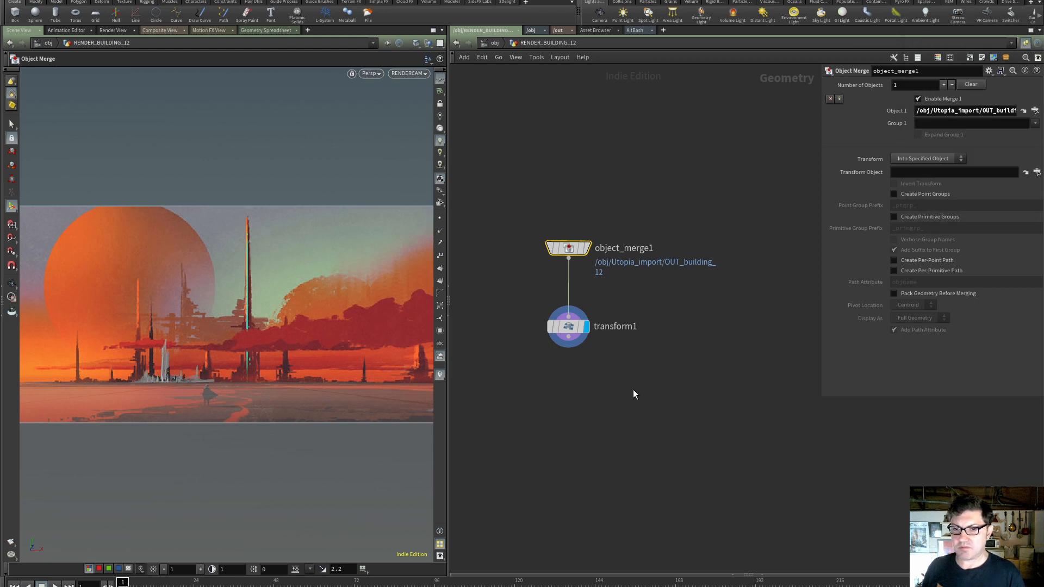
# Return to the object level and set RENDER_BUILDING_12's Translate X to 0 and Translate Z to -3000
pyautogui.click(490, 42)
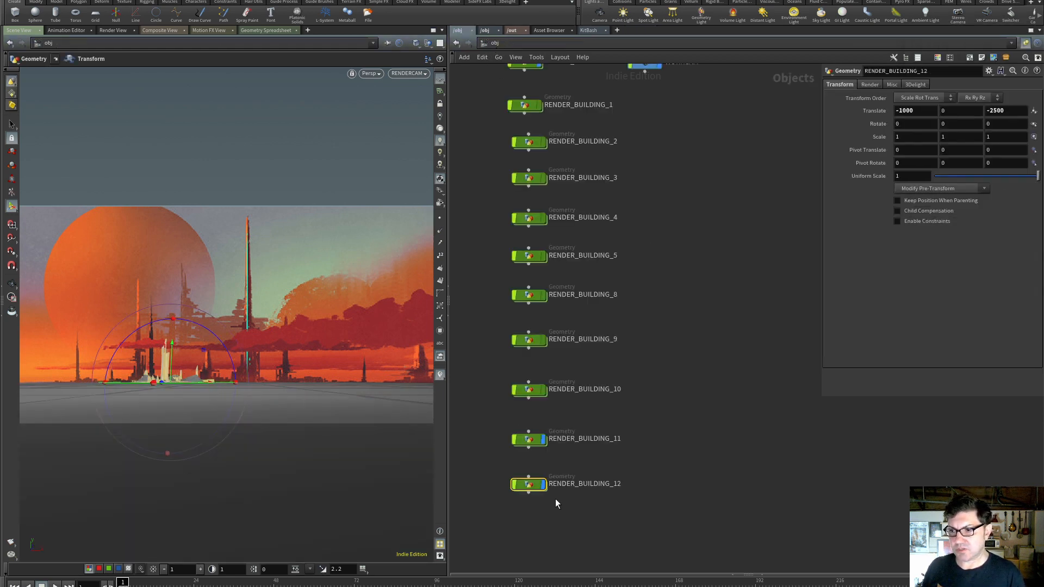
pyautogui.moveTo(914, 112); pyautogui.dragTo(830, 120)
pyautogui.write('0')
pyautogui.press('Return')
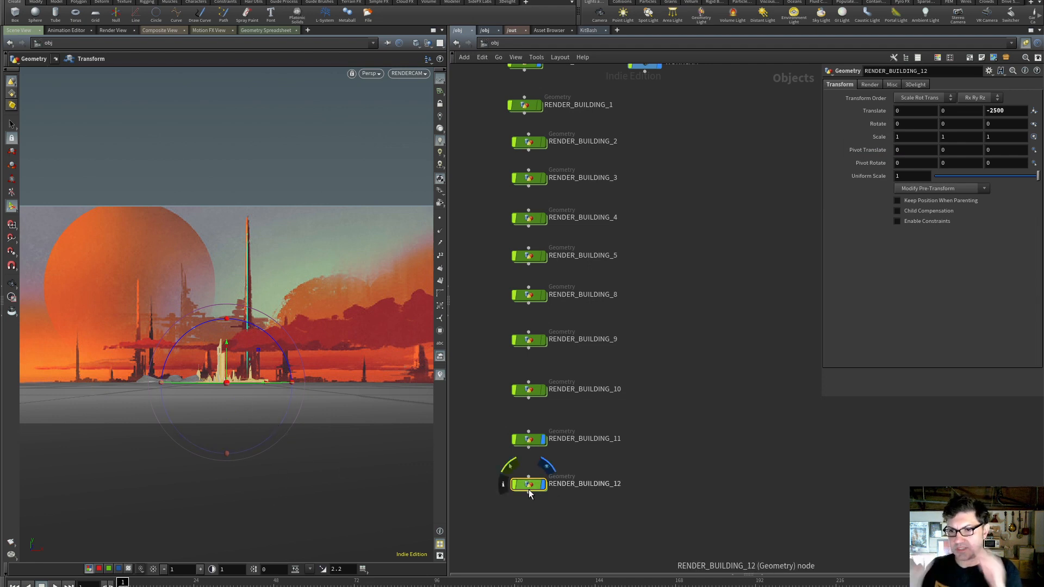
pyautogui.moveTo(1012, 112); pyautogui.dragTo(936, 107)
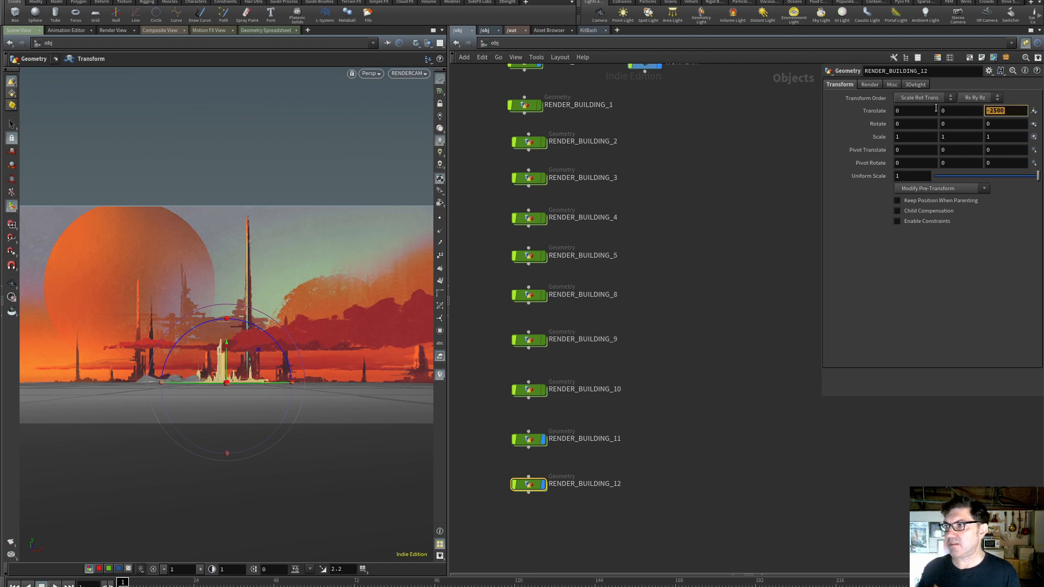
pyautogui.write('-3000')
pyautogui.press('Return')
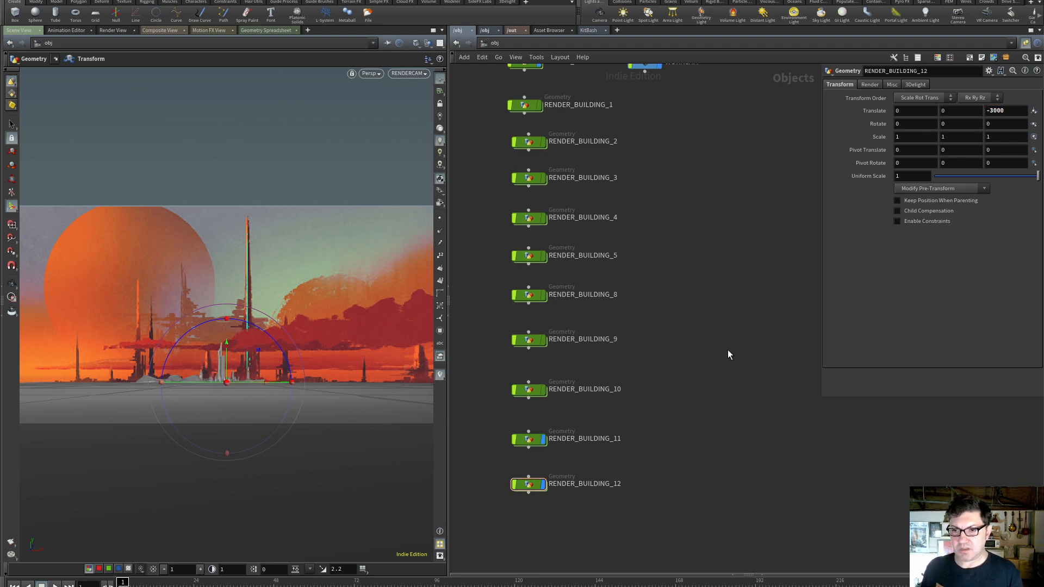
# Duplicate RENDER_BUILDING_12 below itself and point the copy's object_merge1 node to OUT_building_13
pyautogui.keyDown('alt'); pyautogui.moveTo(528, 484); pyautogui.dragTo(529, 530); pyautogui.keyUp('alt')
pyautogui.doubleClick(530, 529)
pyautogui.keyDown('alt'); pyautogui.moveTo(669, 322); pyautogui.dragTo(478, 264, button='middle'); pyautogui.keyUp('alt')
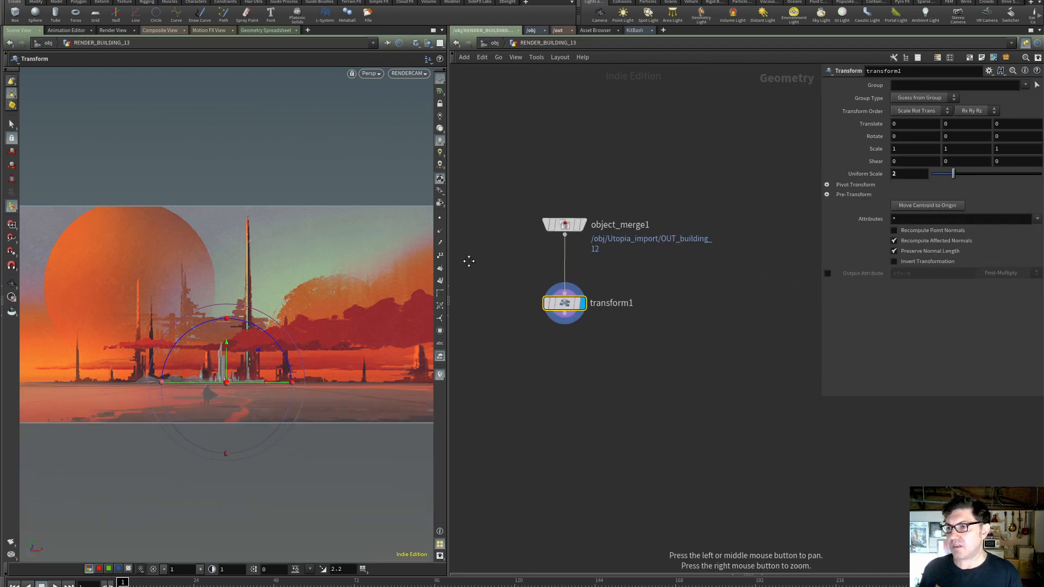
pyautogui.click(548, 219)
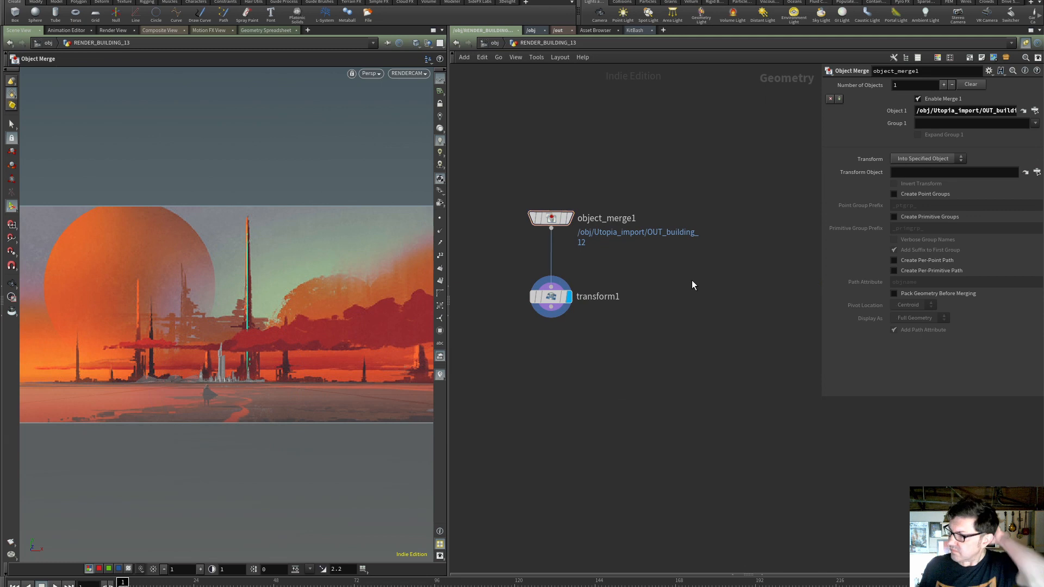
pyautogui.click(1035, 110)
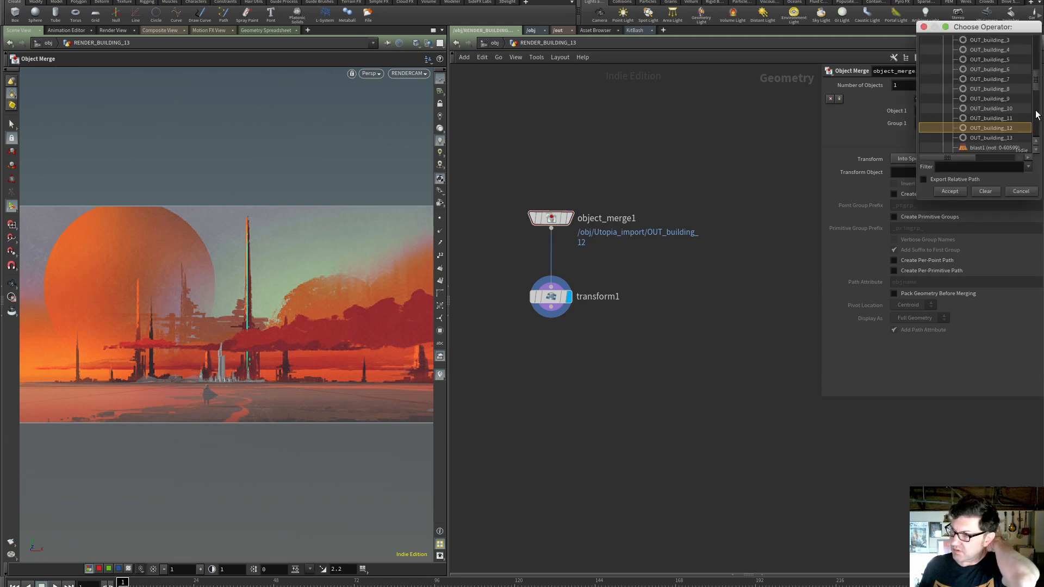
pyautogui.click(1000, 138)
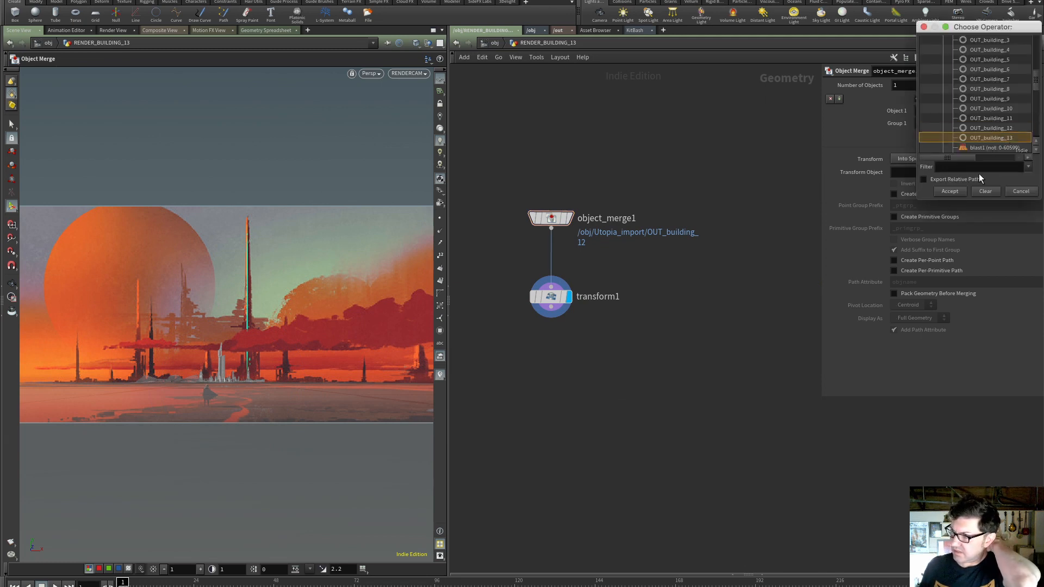
pyautogui.click(950, 191)
pyautogui.click(557, 304)
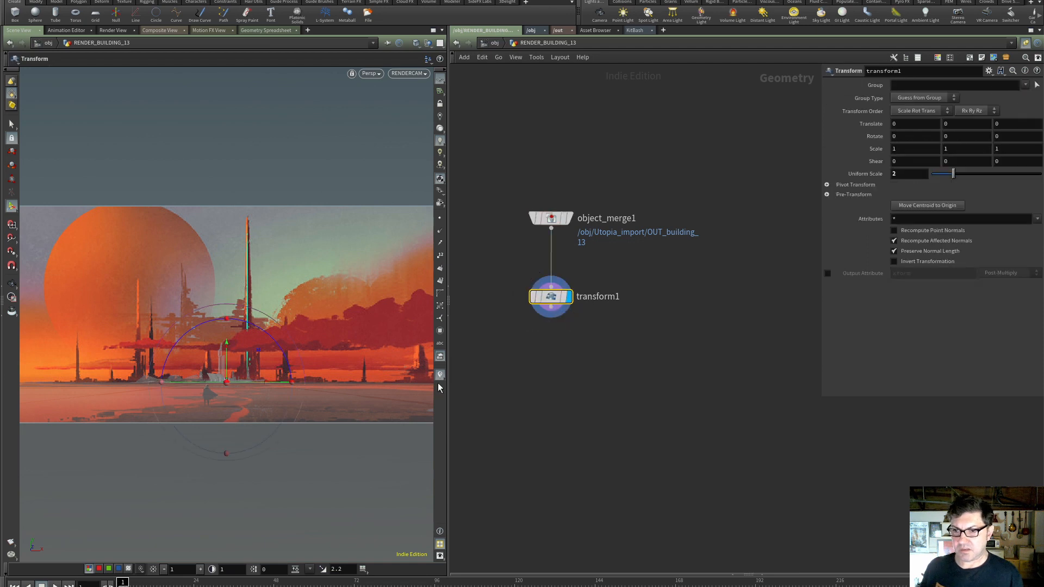
# Return to the object level and set RENDER_BUILDING_13's Translate Z to -5000 and Translate X to 2300
pyautogui.click(495, 42)
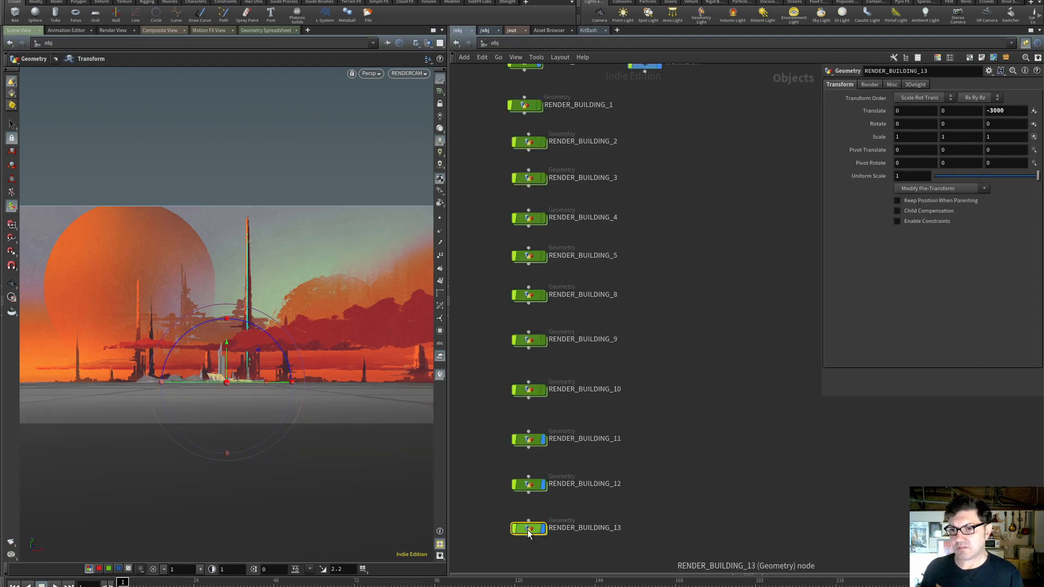
pyautogui.press('Return')
pyautogui.write('-500')
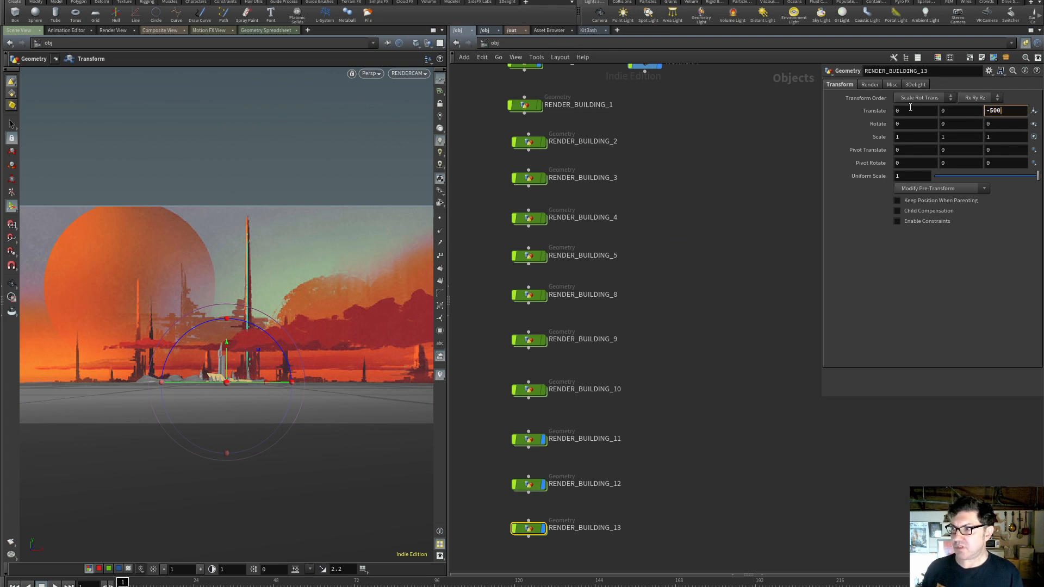
pyautogui.press('Return')
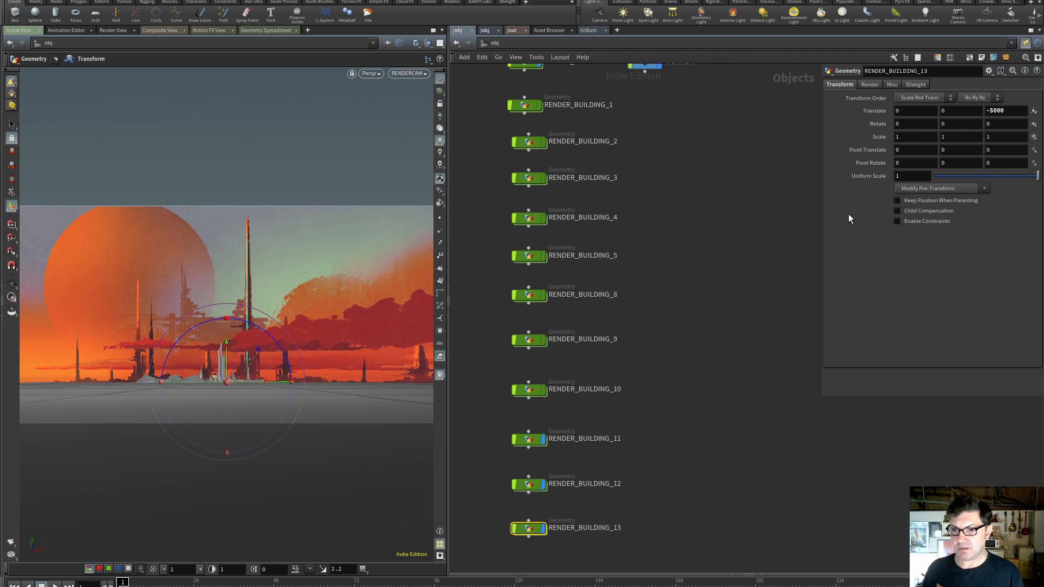
pyautogui.moveTo(904, 115); pyautogui.dragTo(1009, 91, button='middle')
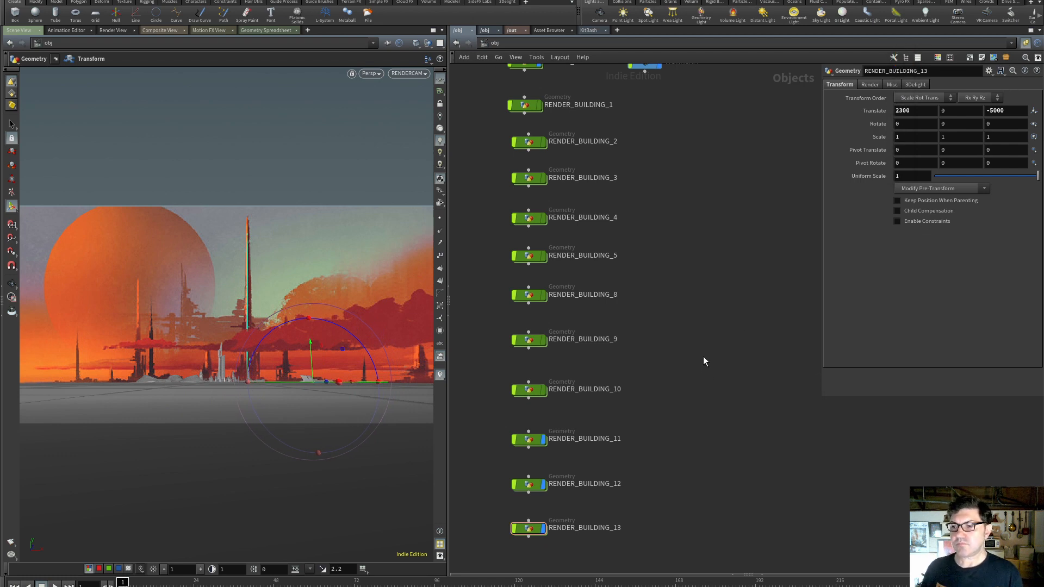
# Turn on the display of all the RENDER_BUILDING objects at once and deselect them
pyautogui.scroll(-3, 703, 359)
pyautogui.moveTo(518, 183); pyautogui.dragTo(631, 550)
pyautogui.click(592, 186)
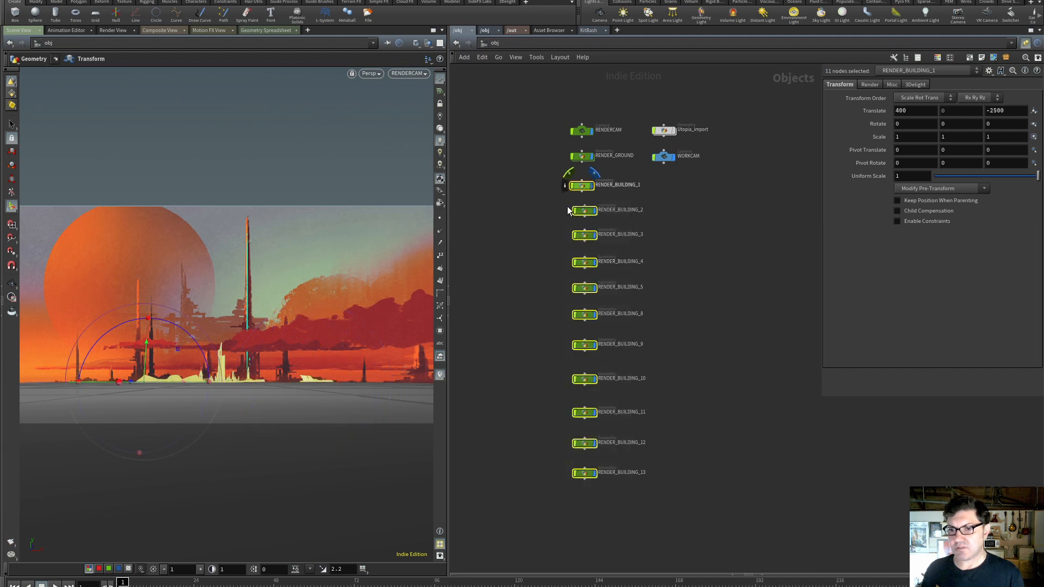
pyautogui.click(530, 260)
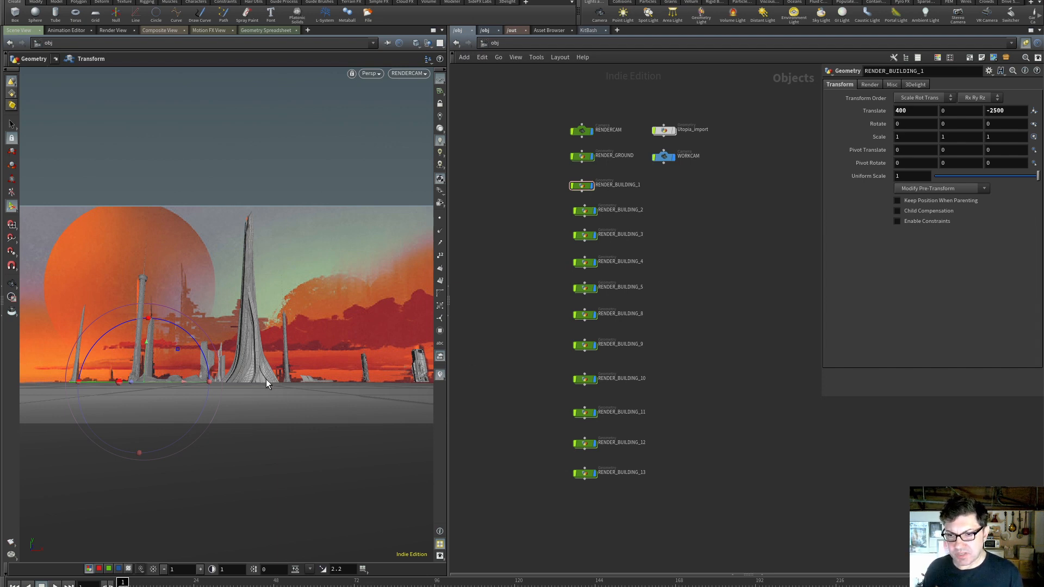
# Duplicate RENDER_BUILDING_12, naming the copy RENDER_BUILDING_12_2 and the original RENDER_BUILDING_12_1
pyautogui.click(585, 443)
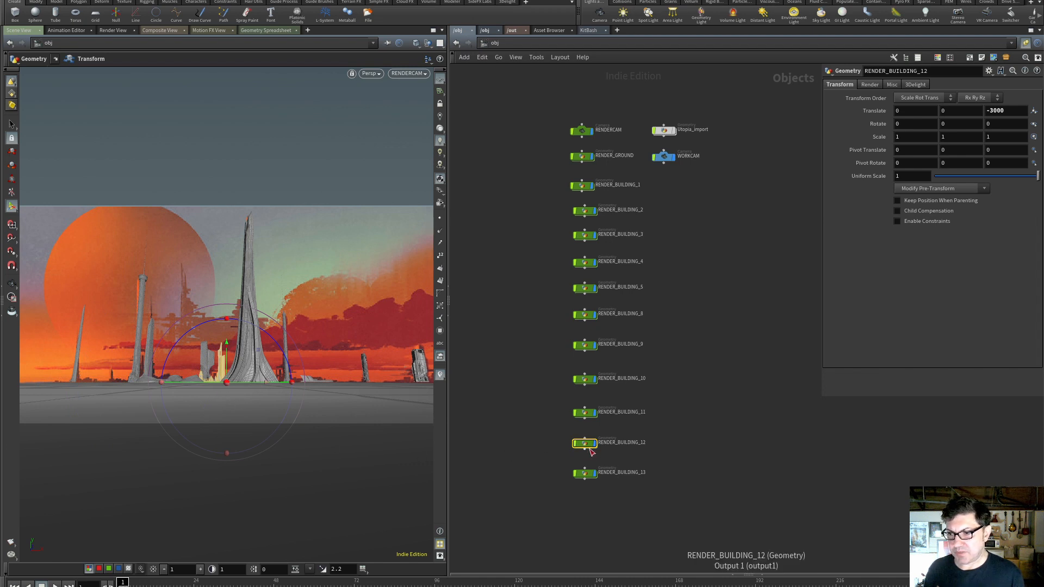
pyautogui.keyDown('alt'); pyautogui.moveTo(586, 447); pyautogui.dragTo(585, 502); pyautogui.keyUp('alt')
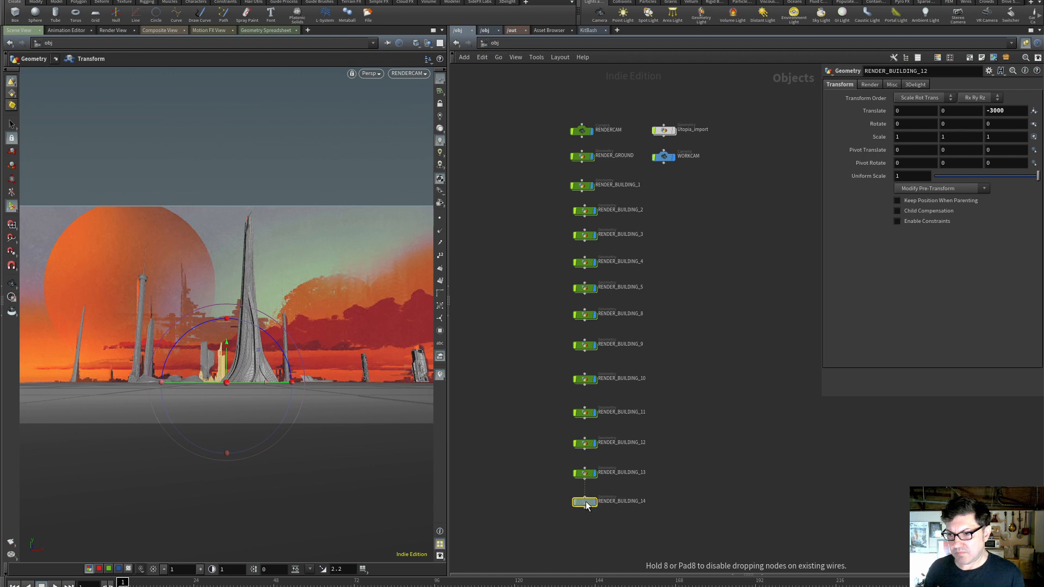
pyautogui.doubleClick(644, 502)
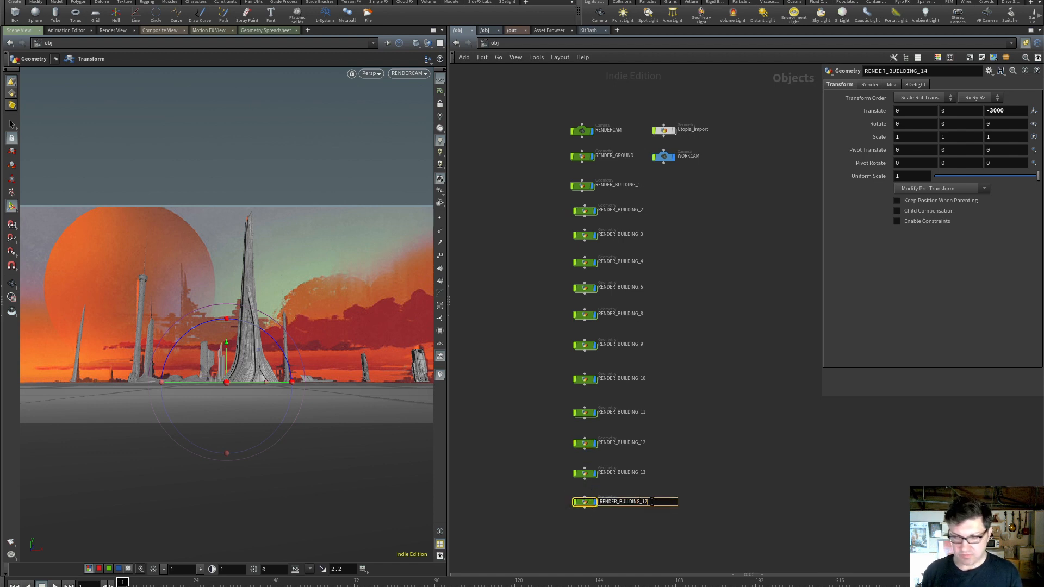
pyautogui.press('Return')
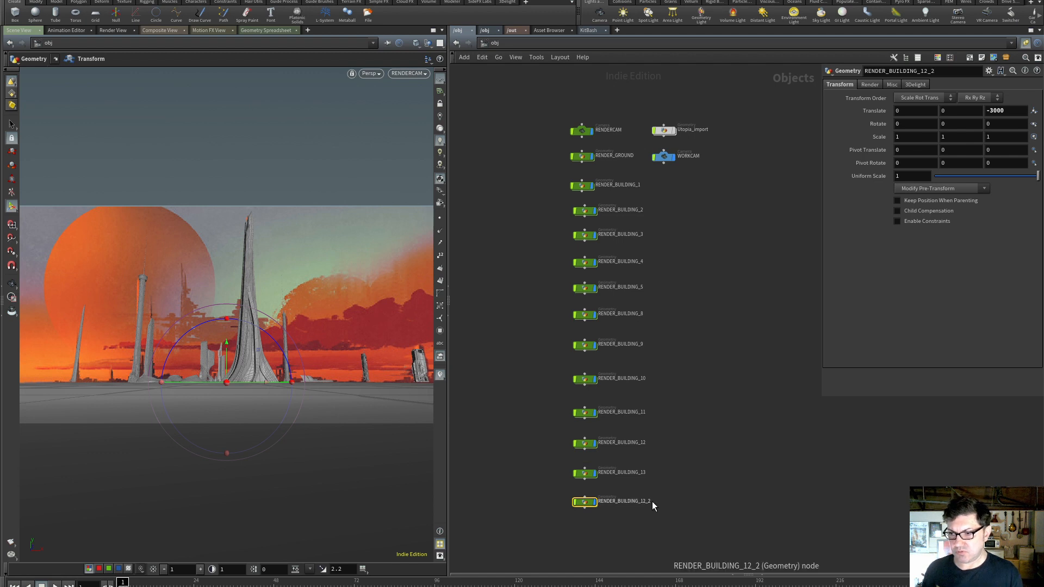
pyautogui.doubleClick(645, 443)
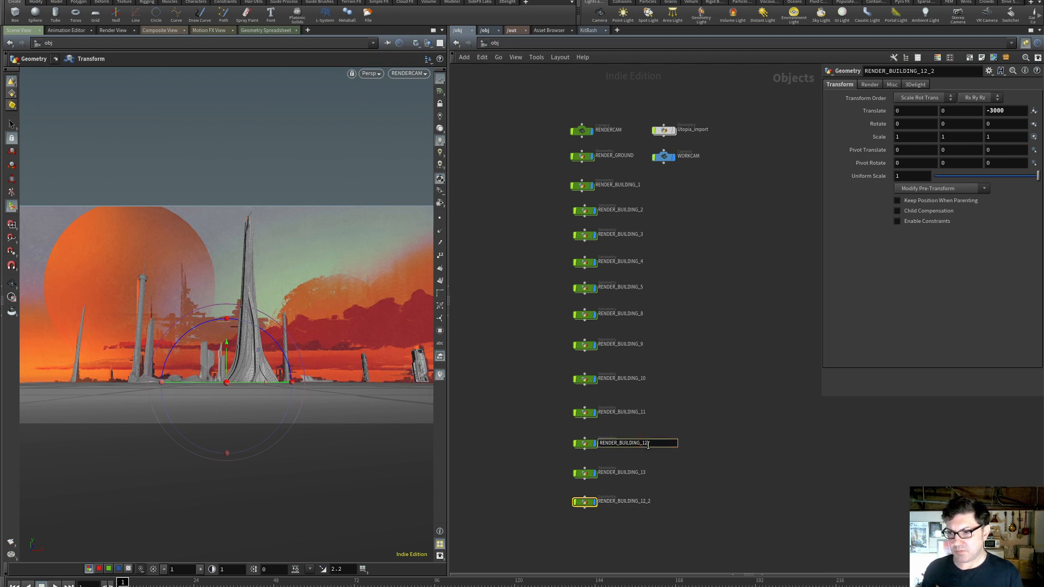
pyautogui.write('_1')
pyautogui.press('Return')
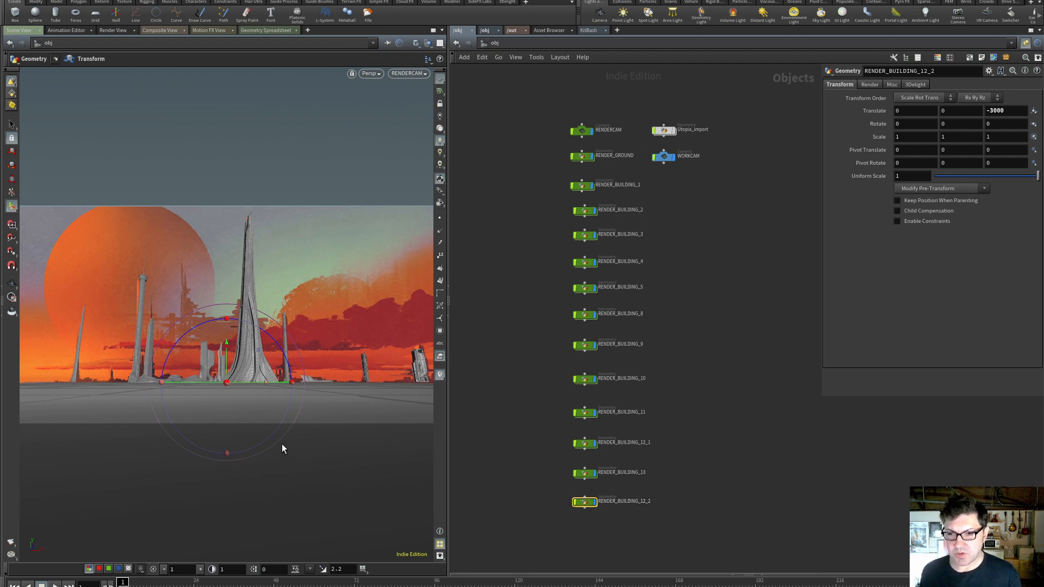
# Set RENDER_BUILDING_12_2's Translate X to -3000 and Translate Z to -5000
pyautogui.moveTo(908, 111); pyautogui.dragTo(1040, 70, button='middle')
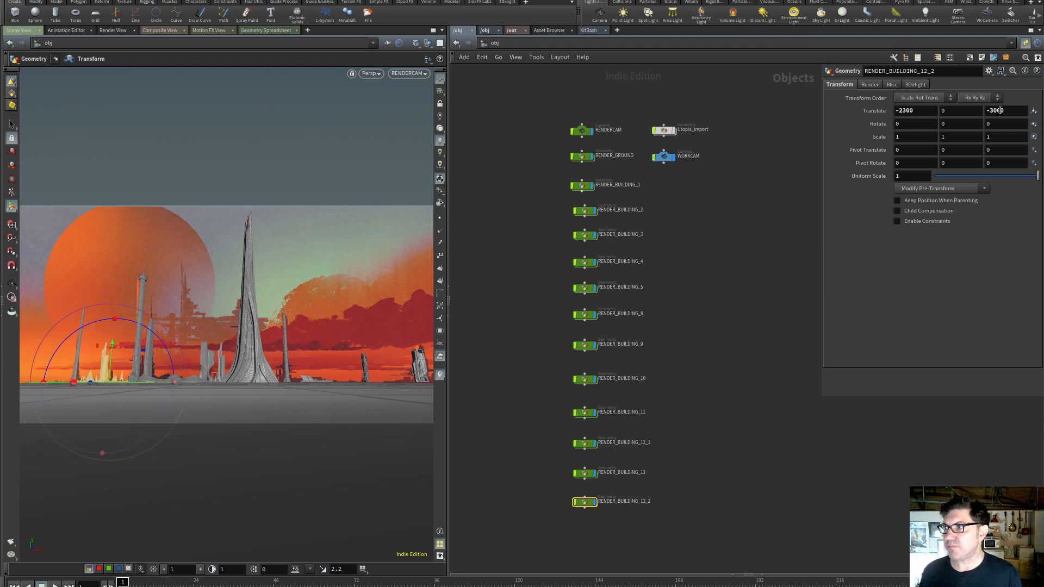
pyautogui.click(1000, 111)
pyautogui.write('-500')
pyautogui.press('Return')
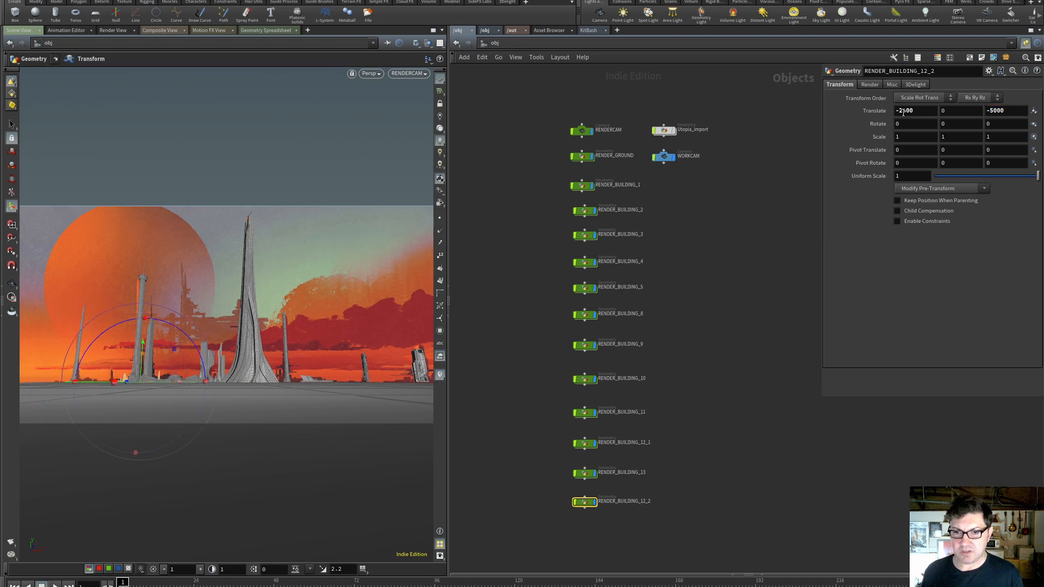
pyautogui.moveTo(907, 111); pyautogui.dragTo(864, 67, button='middle')
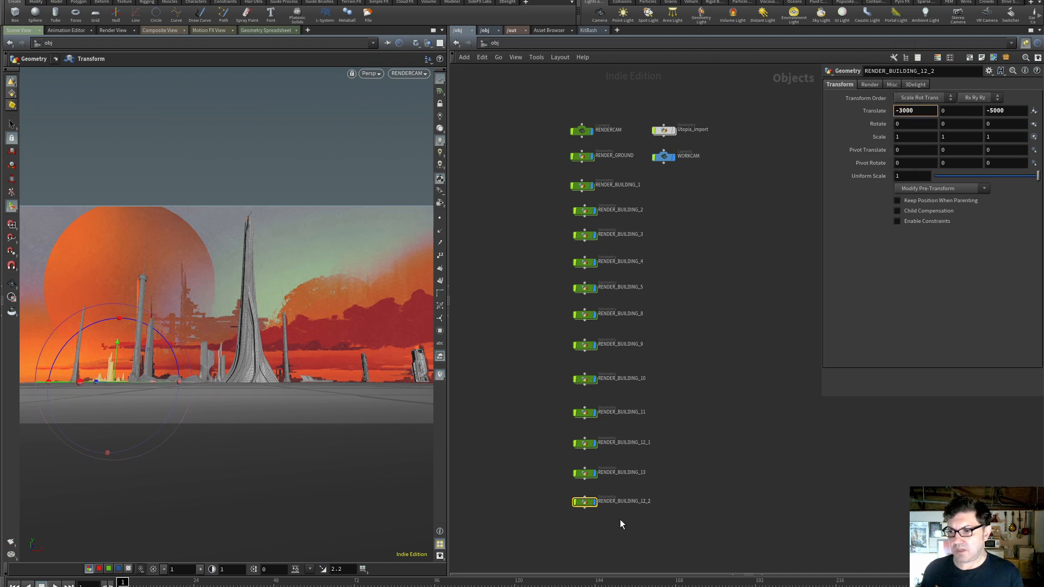
# Duplicate RENDER_BUILDING_12_2 below itself and set the copy's Translate X to 4000
pyautogui.keyDown('alt'); pyautogui.moveTo(585, 504); pyautogui.dragTo(584, 534); pyautogui.keyUp('alt')
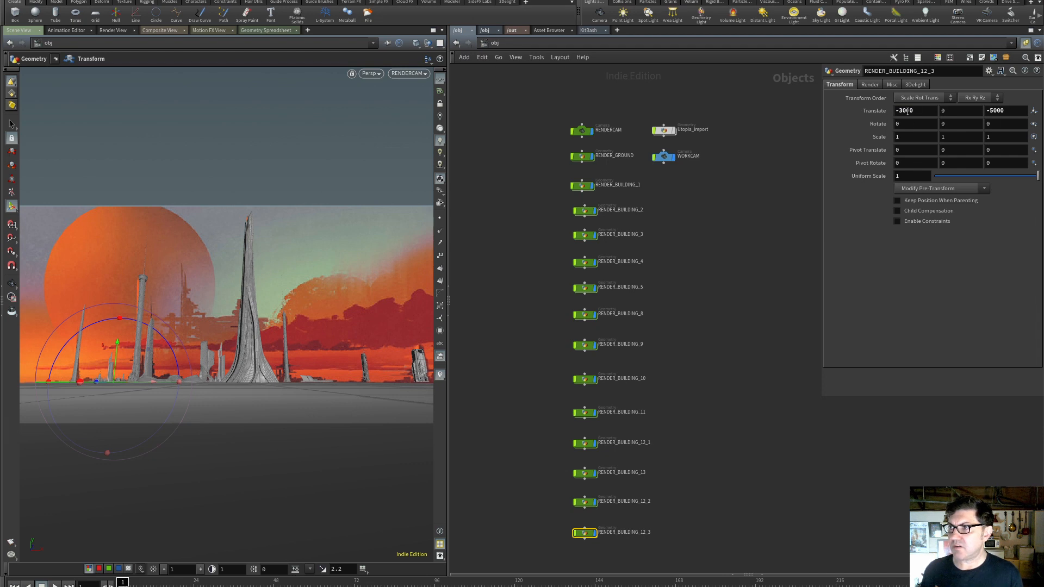
pyautogui.moveTo(912, 110); pyautogui.dragTo(842, 110)
pyautogui.write('0')
pyautogui.press('Return')
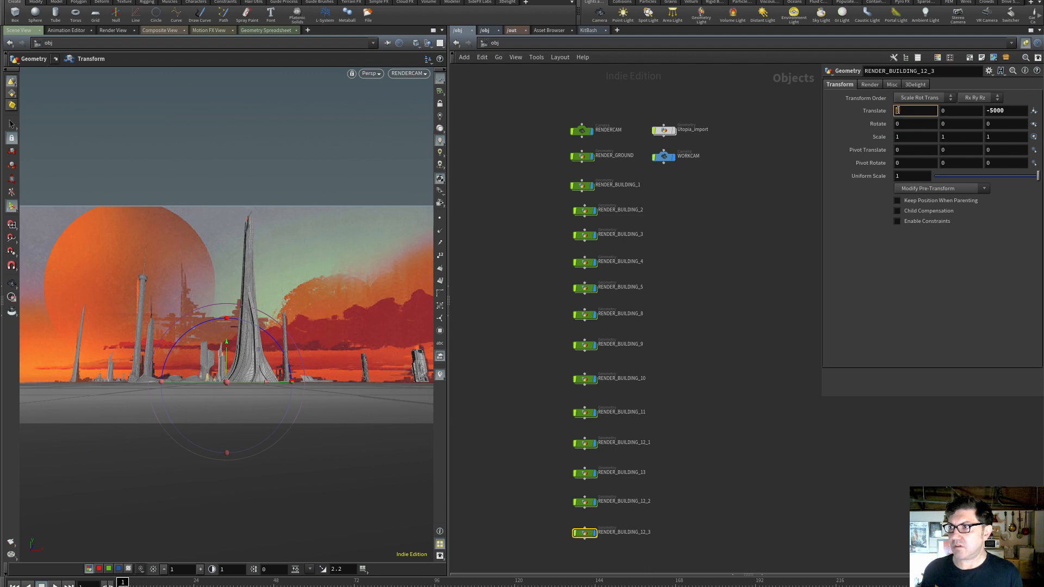
pyautogui.middleClick(898, 110)
pyautogui.moveTo(899, 113); pyautogui.dragTo(1040, 76, button='middle')
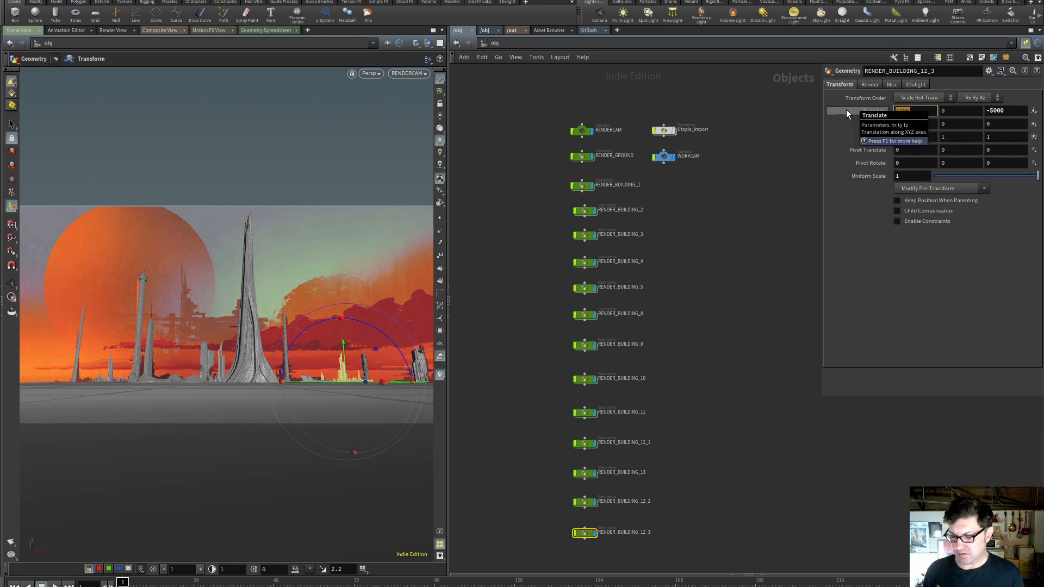
pyautogui.write('4000')
pyautogui.press('Return')
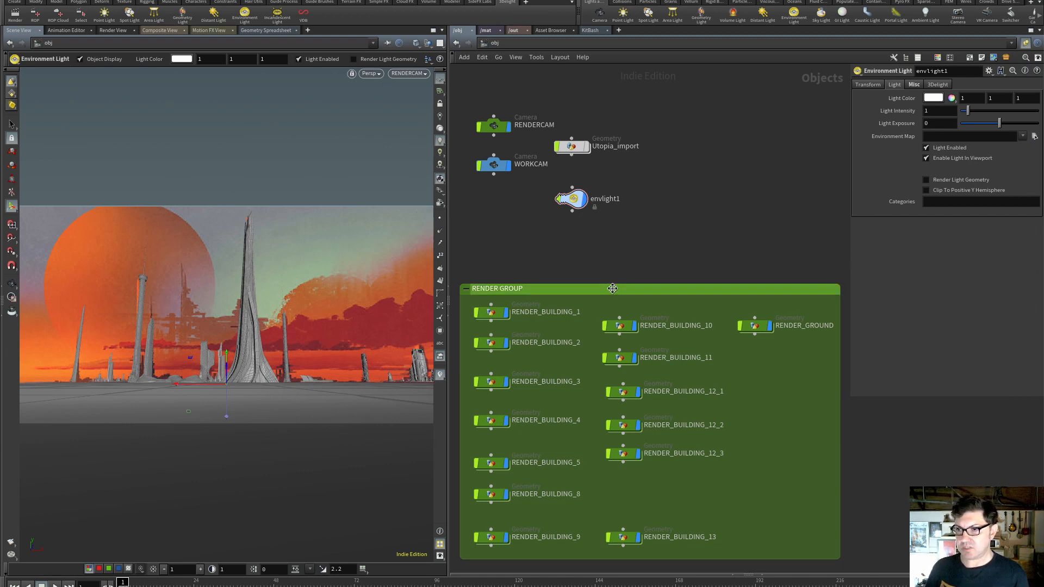
# Shift the RENDER GROUP network box slightly so it sits closer beneath the camera nodes
pyautogui.scroll(-1, 613, 264)
pyautogui.scroll(-1, 612, 267)
pyautogui.moveTo(620, 284); pyautogui.dragTo(594, 277)
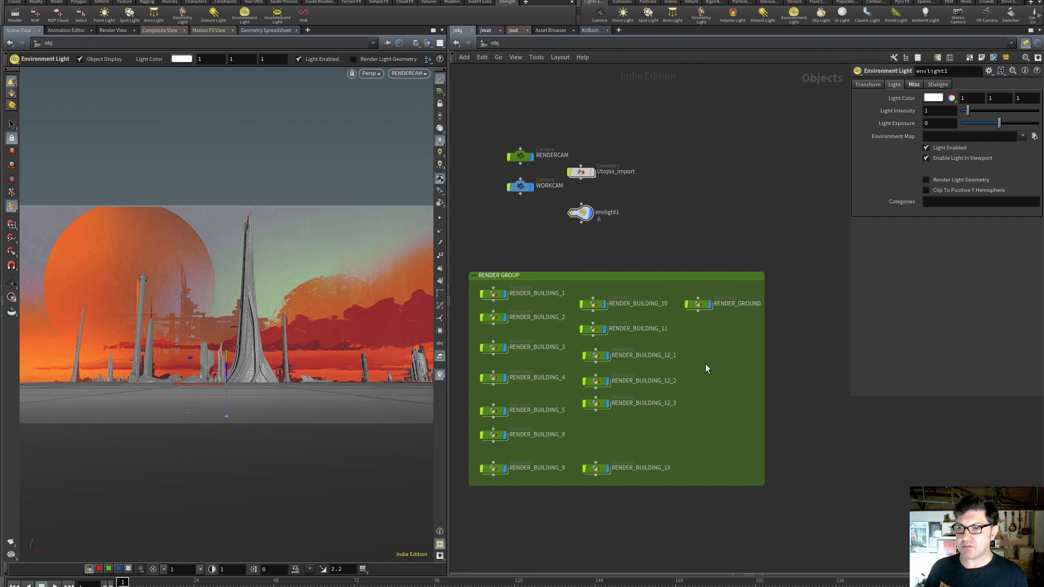
# Spread out the nodes above RENDER GROUP, moving RENDERCAM up, Utopia_import beside it and envlight1 below Utopia_import
pyautogui.moveTo(523, 158); pyautogui.dragTo(522, 114)
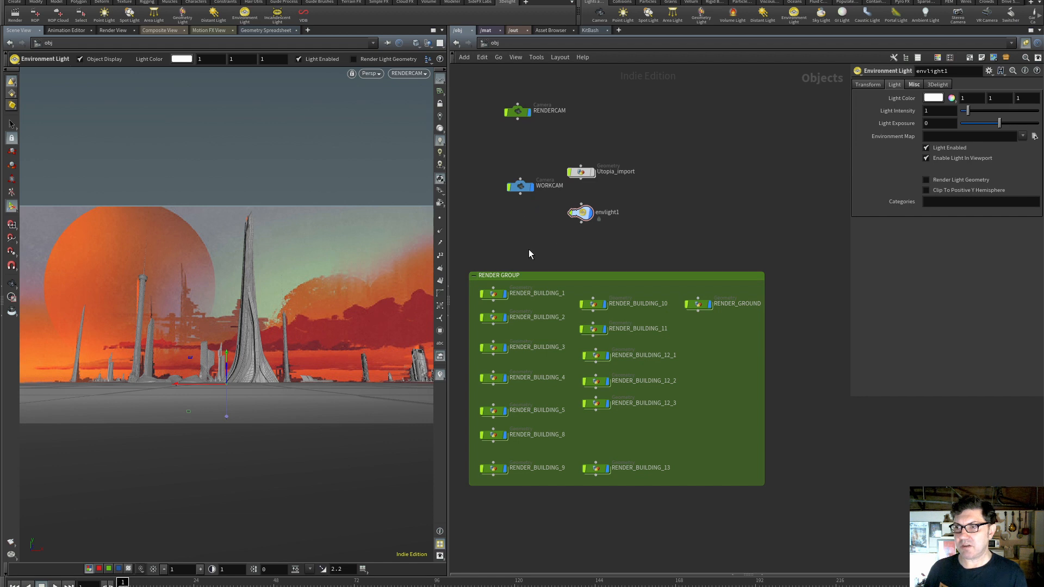
pyautogui.moveTo(582, 173); pyautogui.dragTo(608, 113)
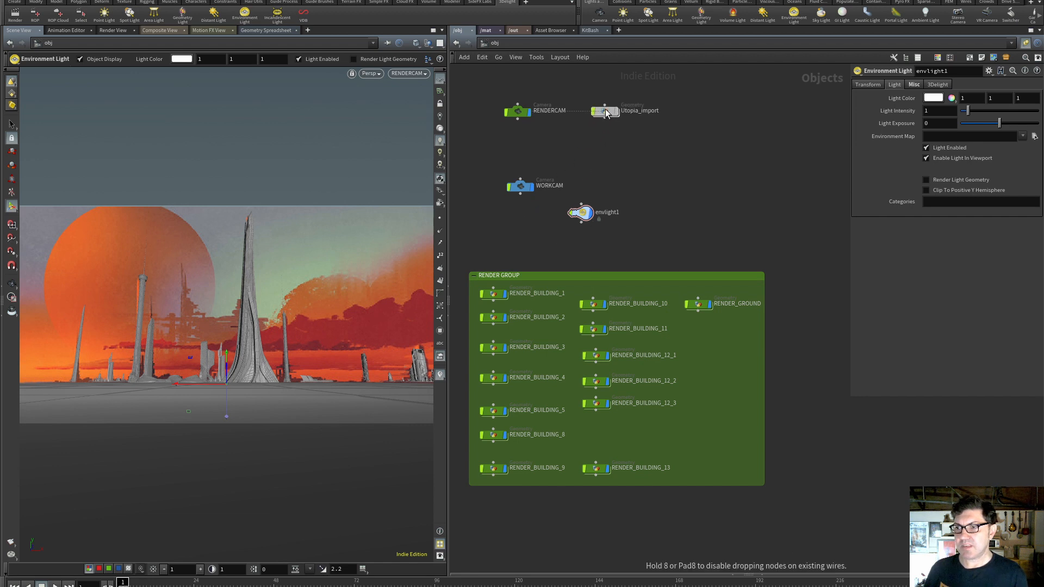
pyautogui.moveTo(581, 212); pyautogui.dragTo(607, 163)
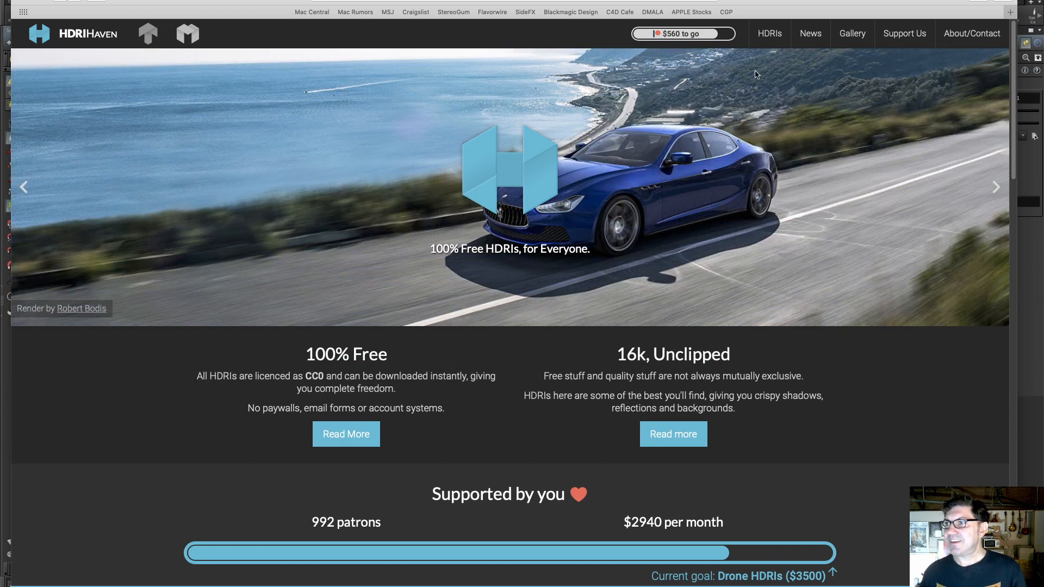
# Switch to the HDRI Haven website, search its HDRI library for "sunset" and look through the matching environments
pyautogui.click(789, 40)
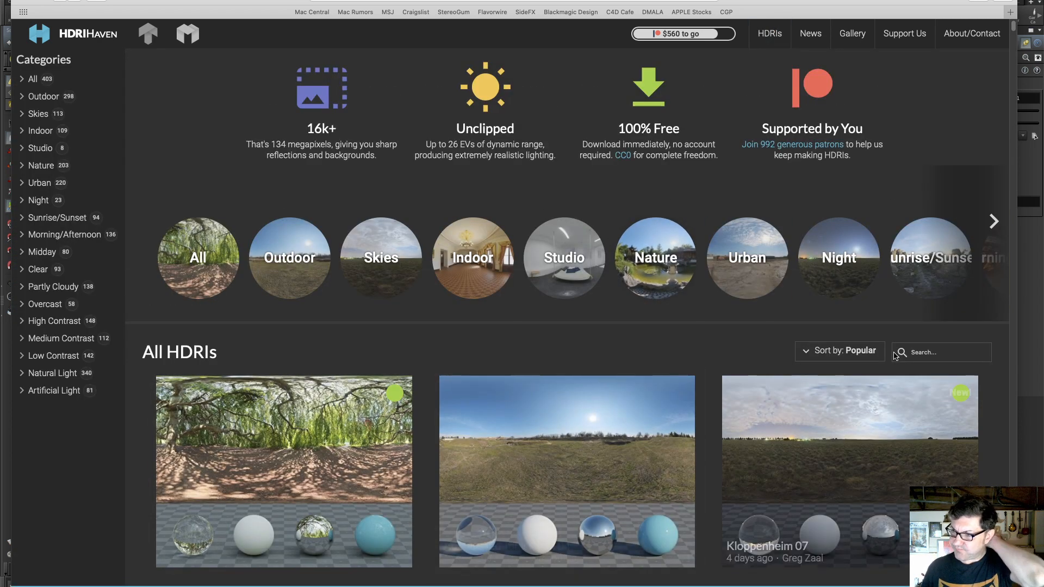
pyautogui.click(924, 353)
pyautogui.write('sunset')
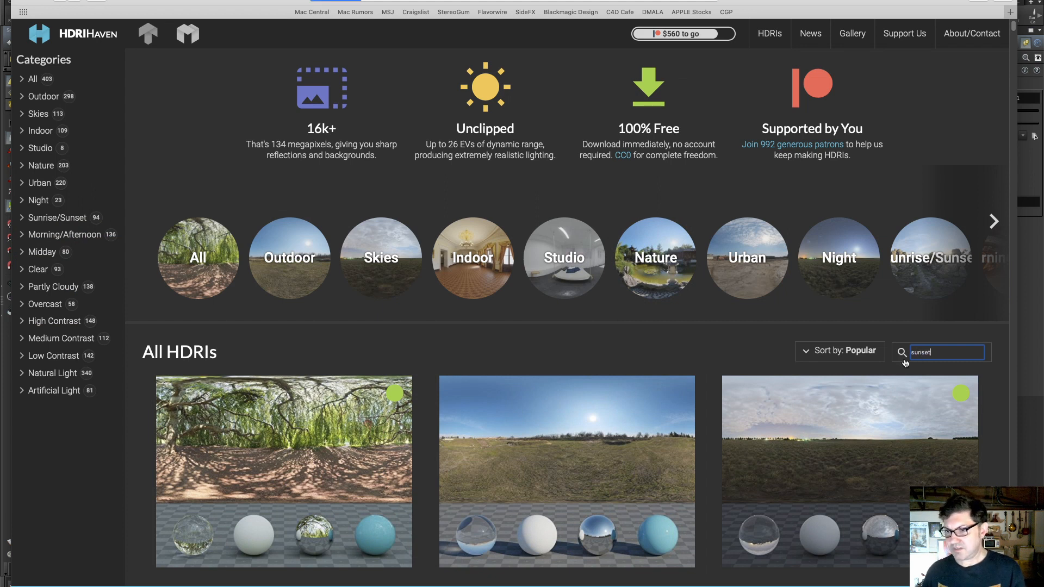
pyautogui.press('Return')
pyautogui.scroll(-3, 598, 384)
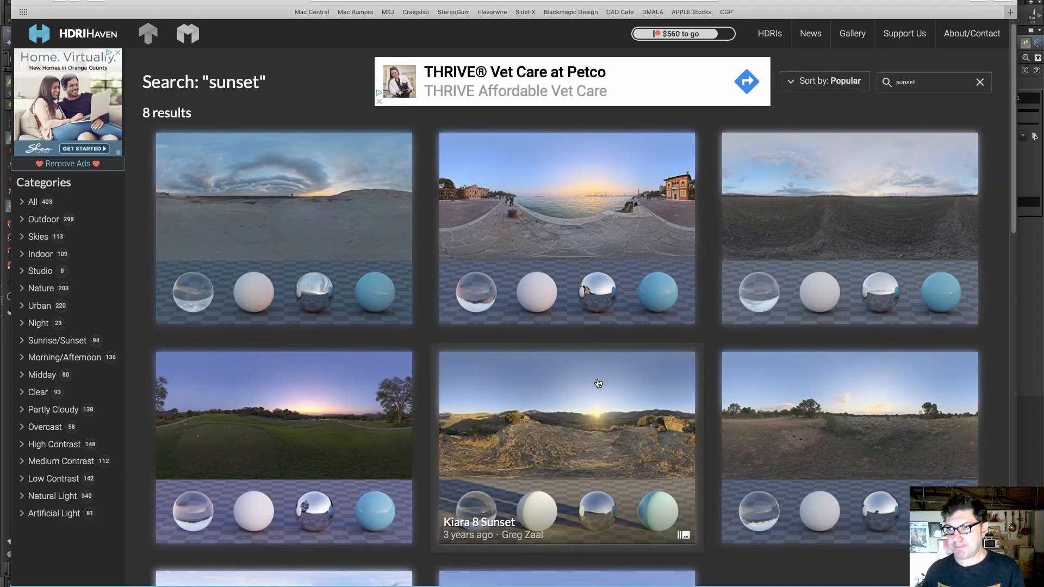
pyautogui.scroll(-4, 605, 288)
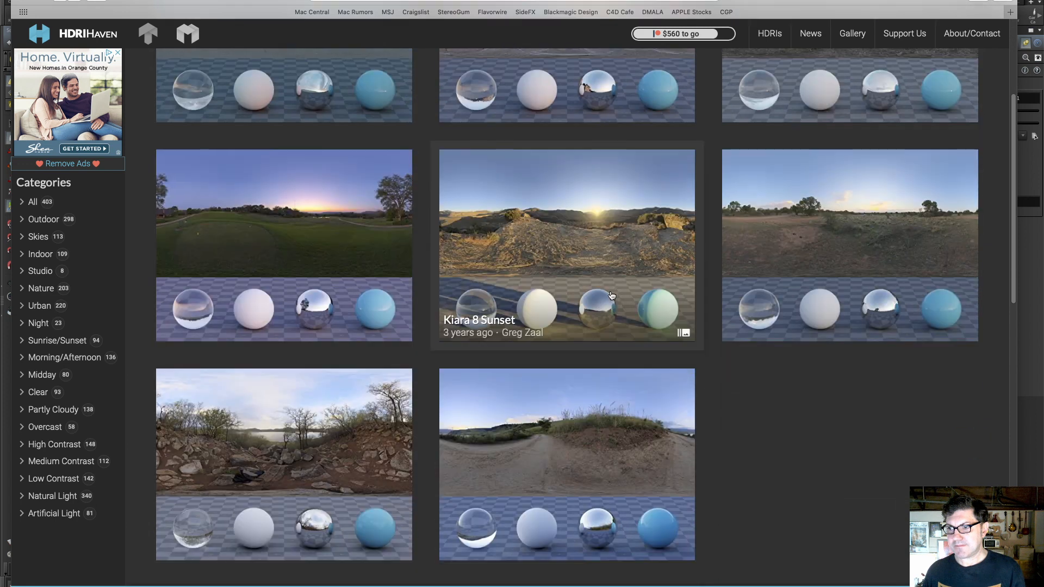
pyautogui.scroll(-2, 593, 333)
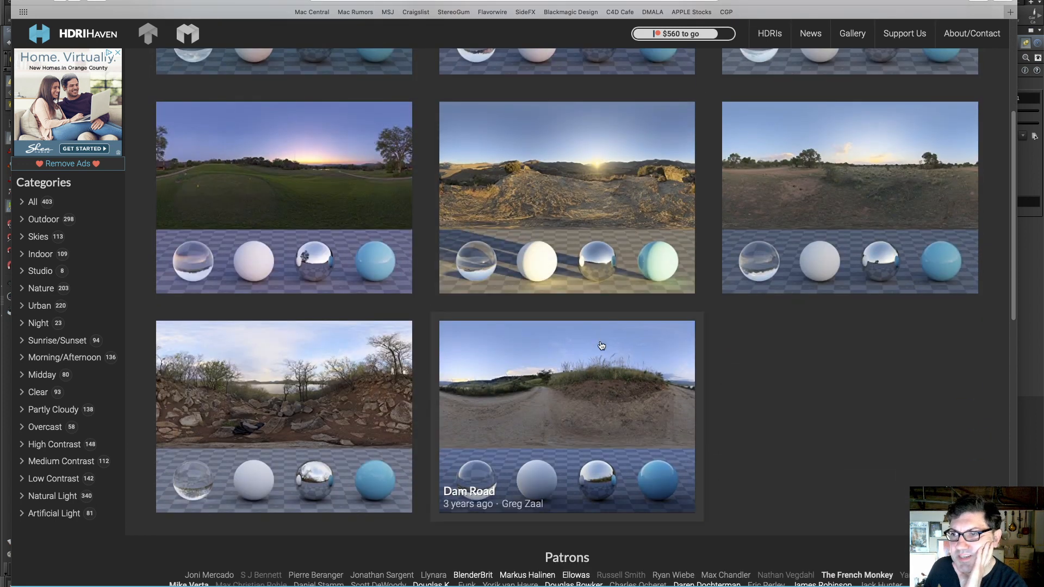
pyautogui.scroll(-1, 752, 374)
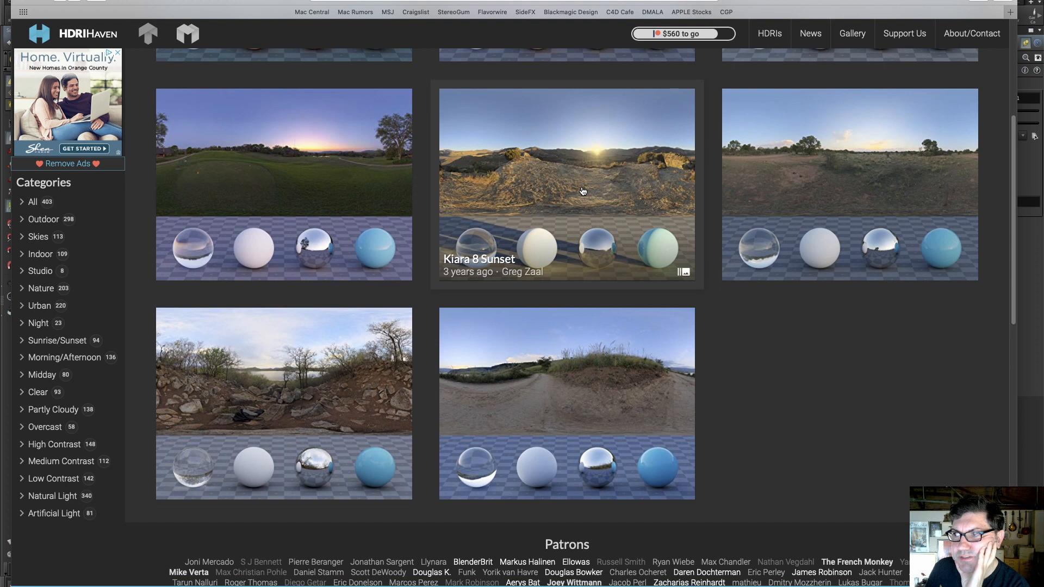
pyautogui.scroll(5, 583, 191)
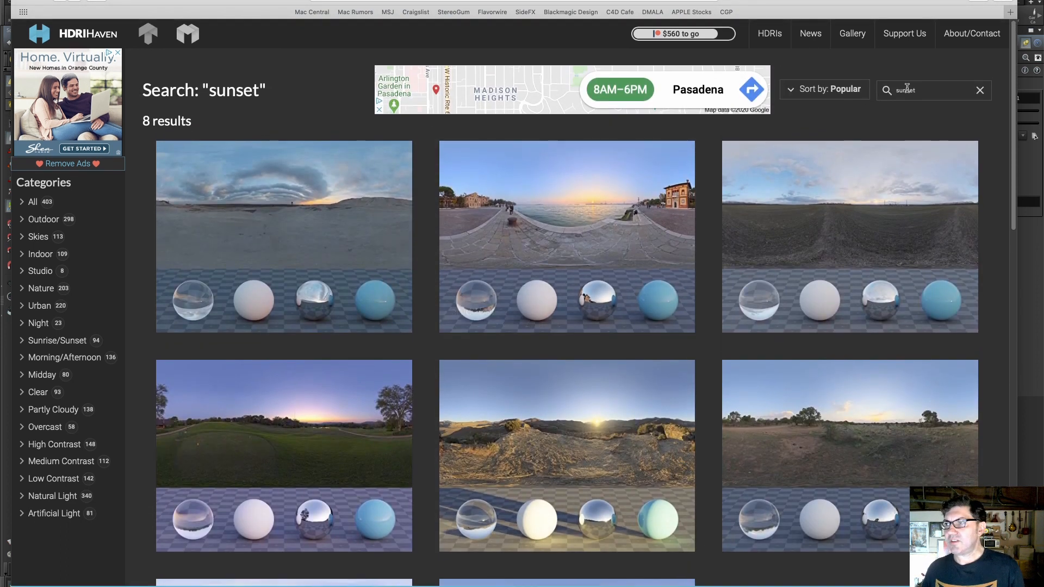
# Replace the HDRI search term with "orange" and run the search
pyautogui.moveTo(923, 90); pyautogui.dragTo(858, 100)
pyautogui.moveTo(938, 90); pyautogui.dragTo(877, 93)
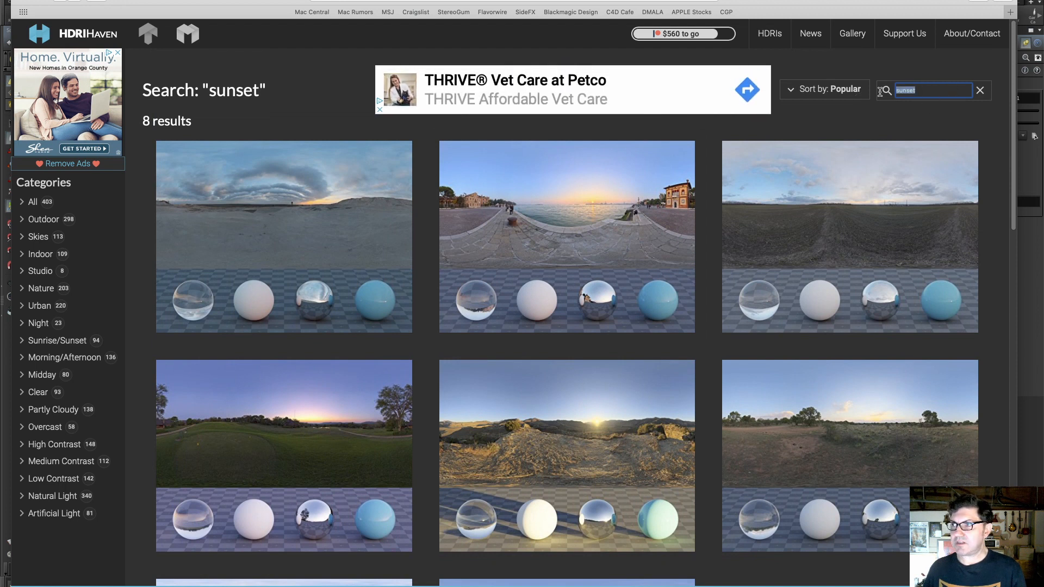
pyautogui.write('orange')
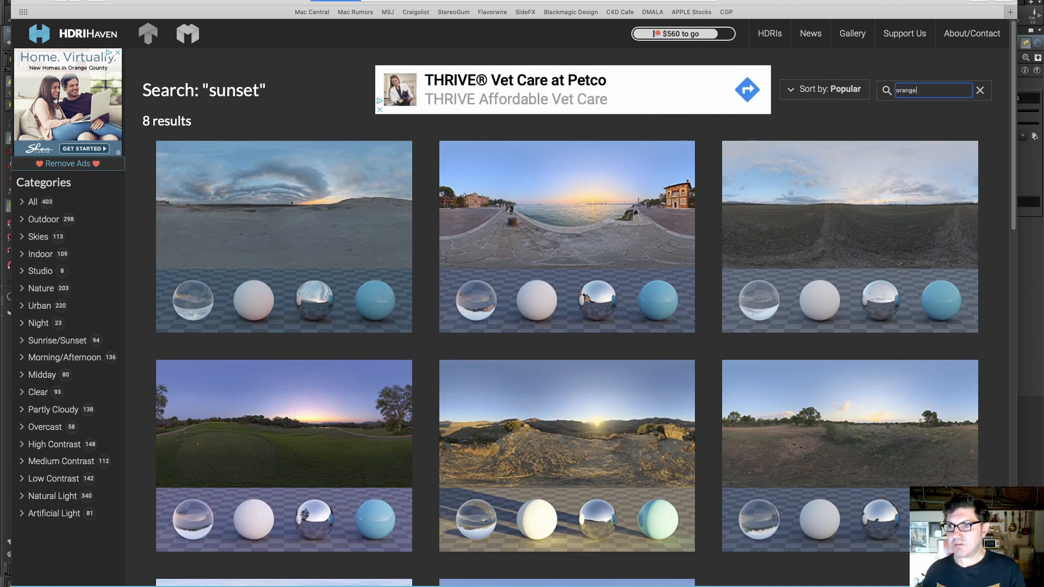
pyautogui.press('Return')
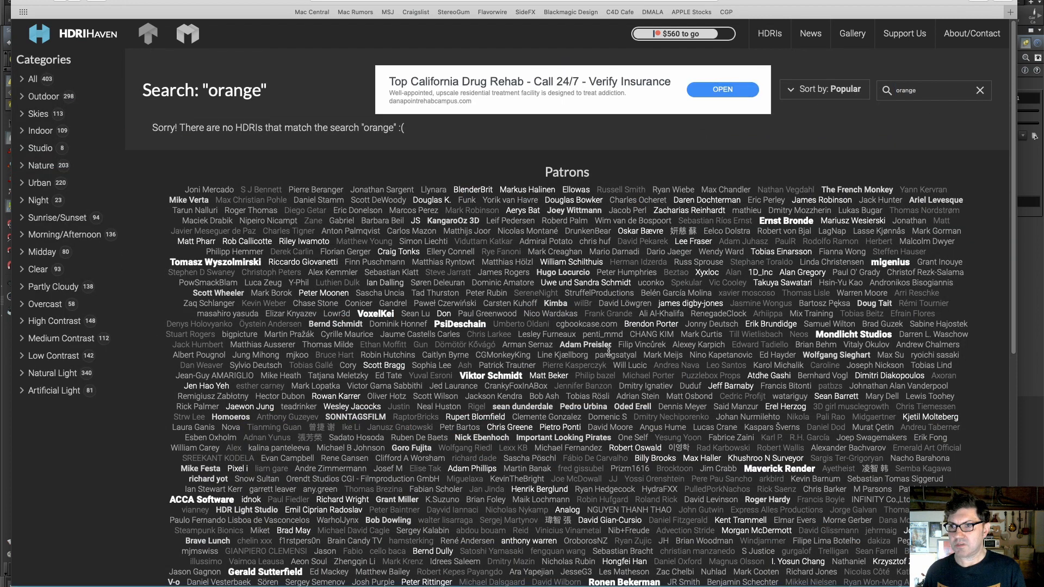
# Search the HDRI library for "desert" instead
pyautogui.moveTo(927, 94); pyautogui.dragTo(884, 80)
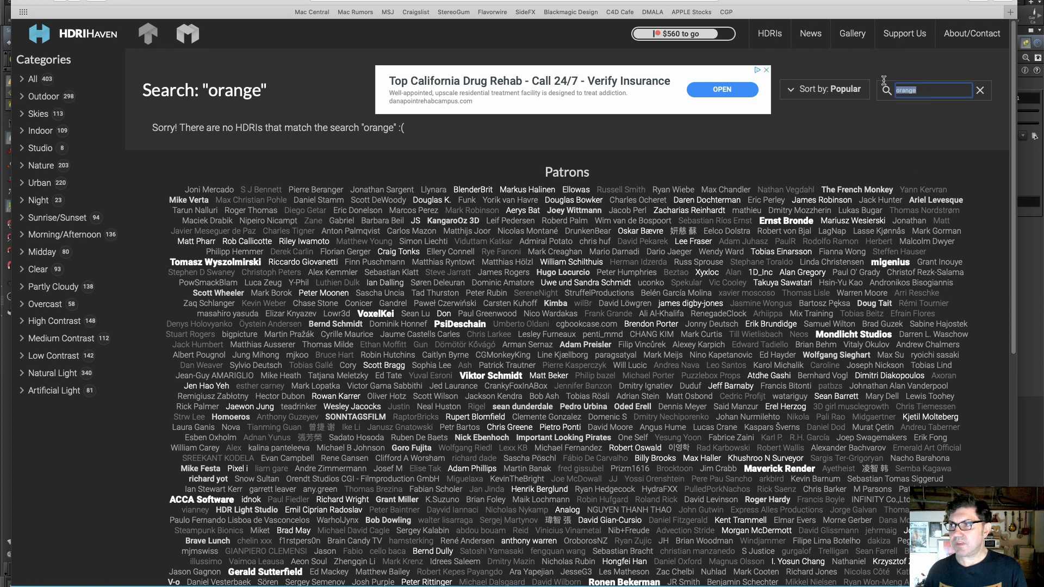
pyautogui.write('desert')
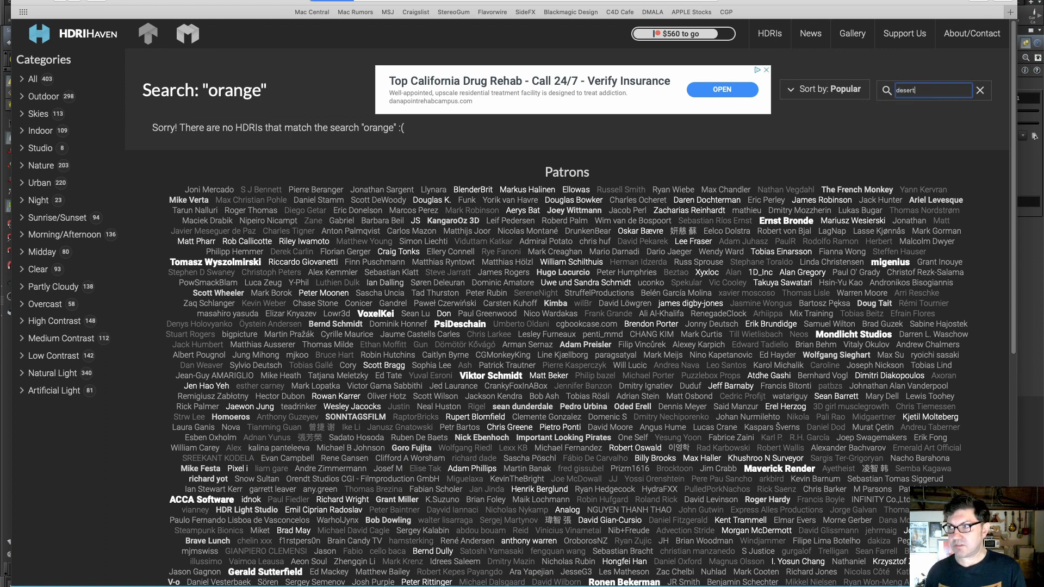
pyautogui.press('Return')
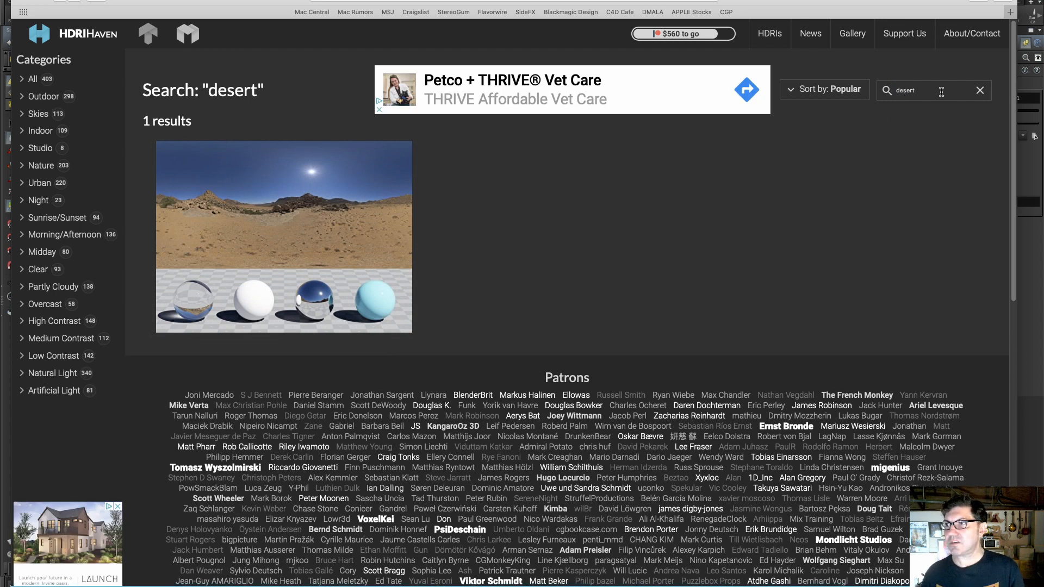
# Return to the full HDRI library, search it for "warm" and go back to the complete listing
pyautogui.click(770, 34)
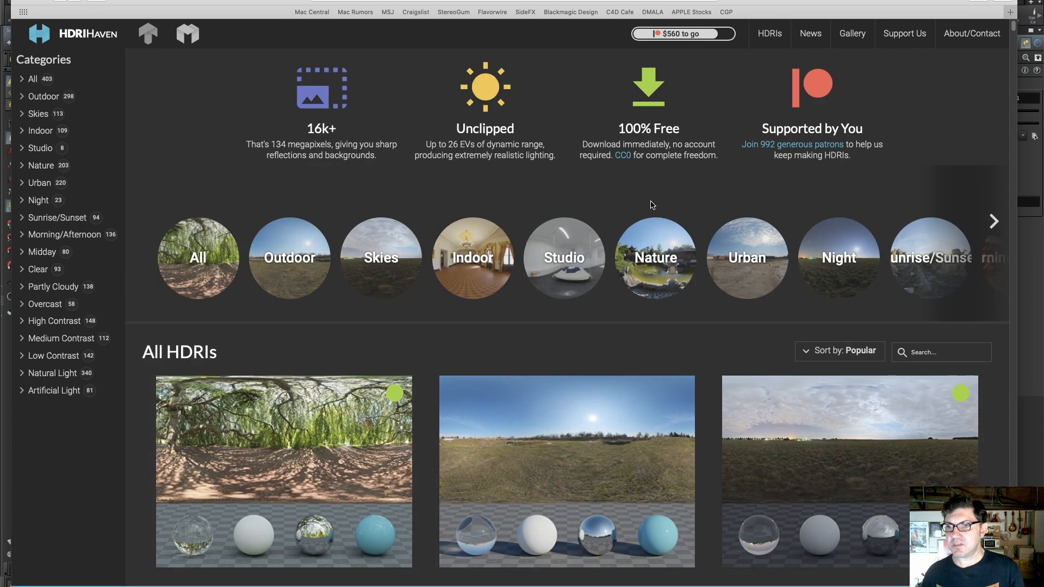
pyautogui.click(930, 352)
pyautogui.write('warm')
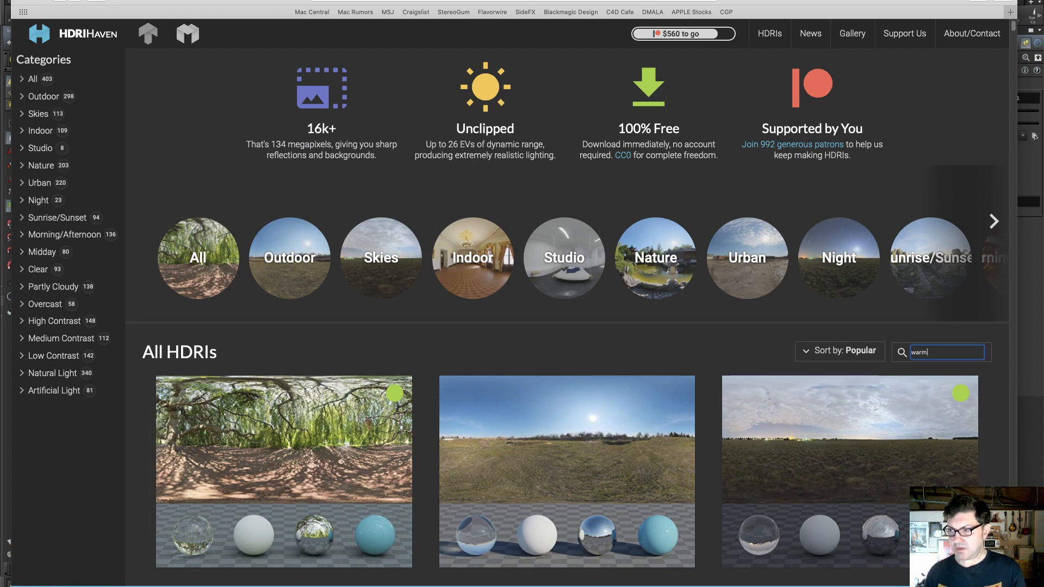
pyautogui.press('Return')
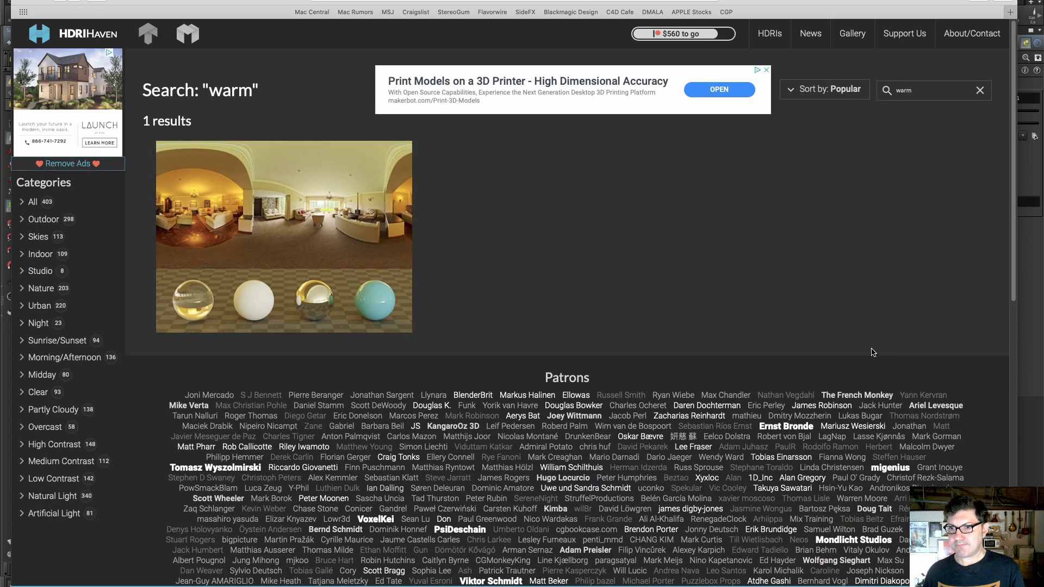
pyautogui.click(60, 1)
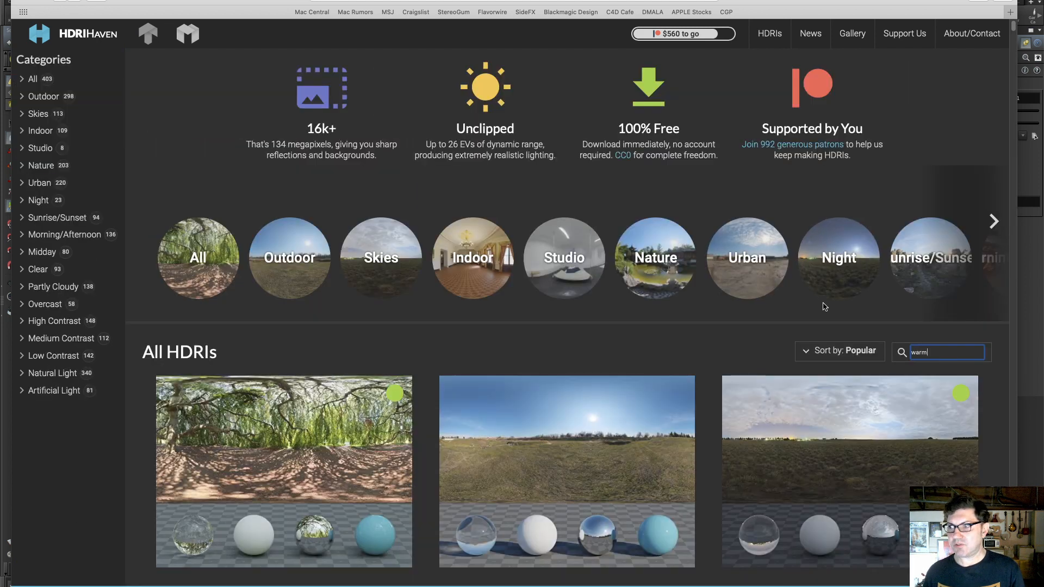
# Search the complete HDRI listing for "desert" once more
pyautogui.moveTo(935, 352); pyautogui.dragTo(886, 352)
pyautogui.write('desert')
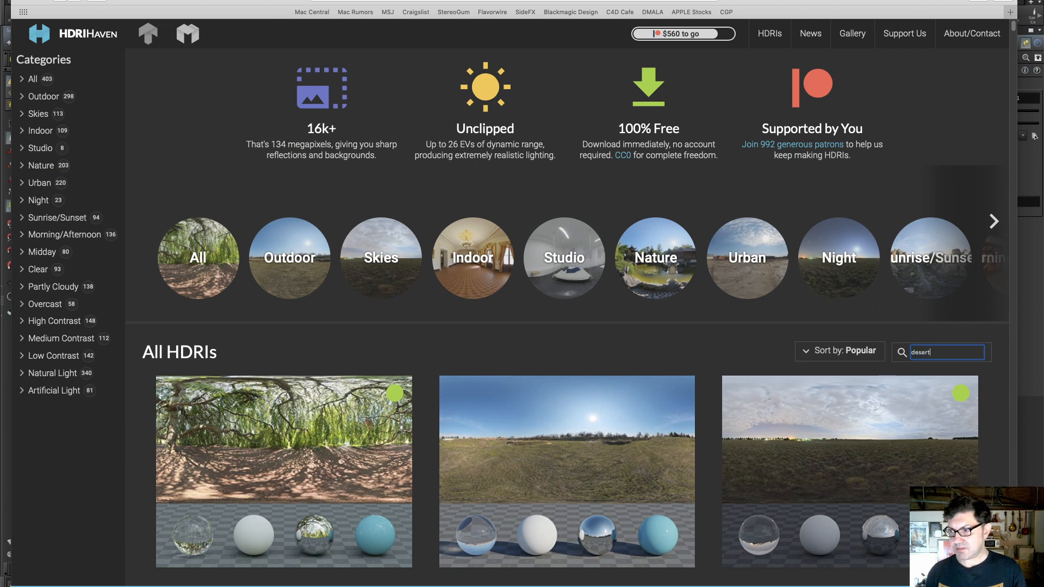
pyautogui.press('Return')
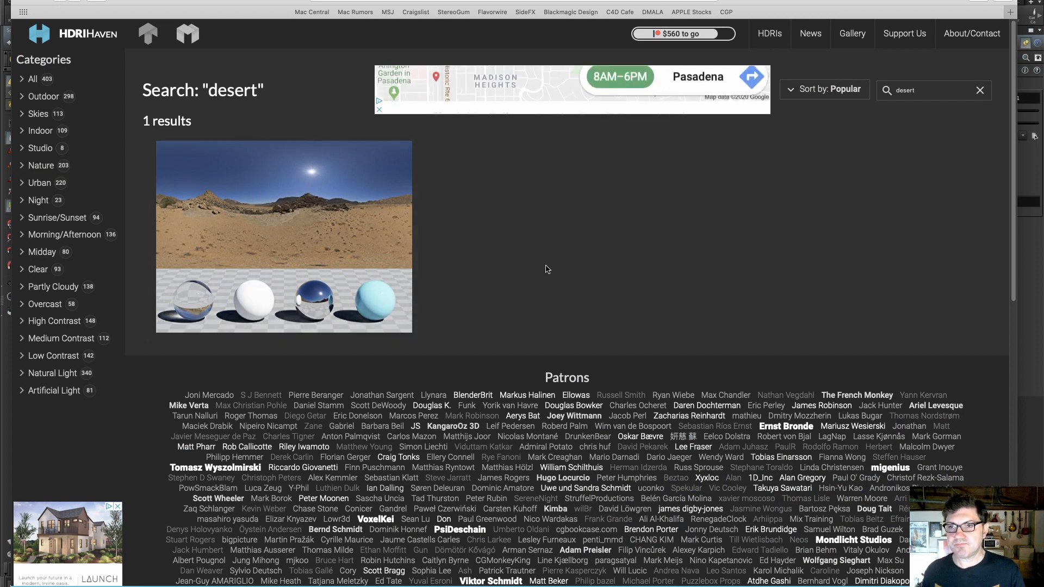
# Browse the Sunrise/Sunset HDRI category for a warm, low-sun environment that suits the painted background
pyautogui.click(62, 1)
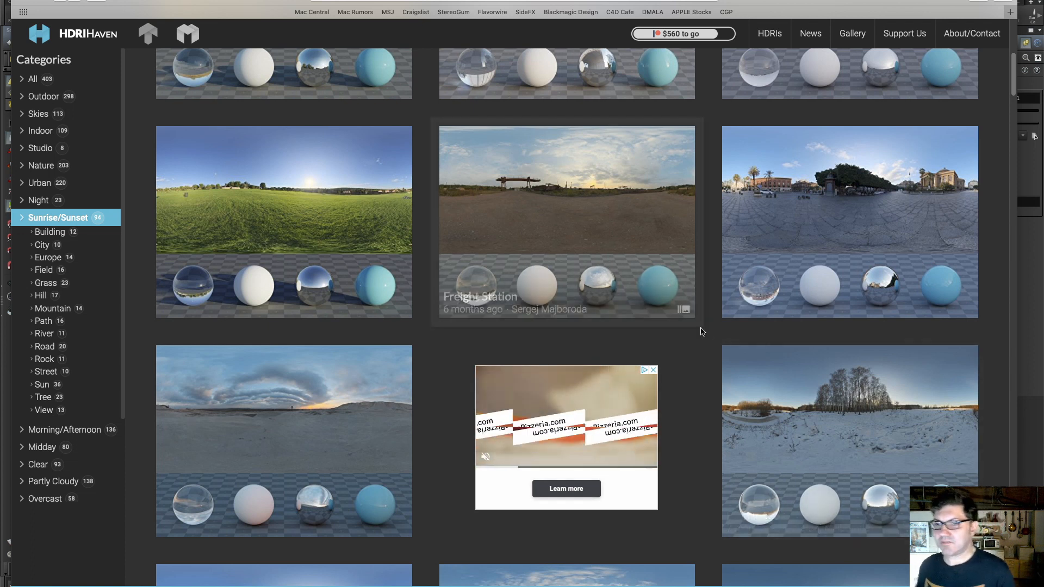
pyautogui.scroll(-1, 701, 365)
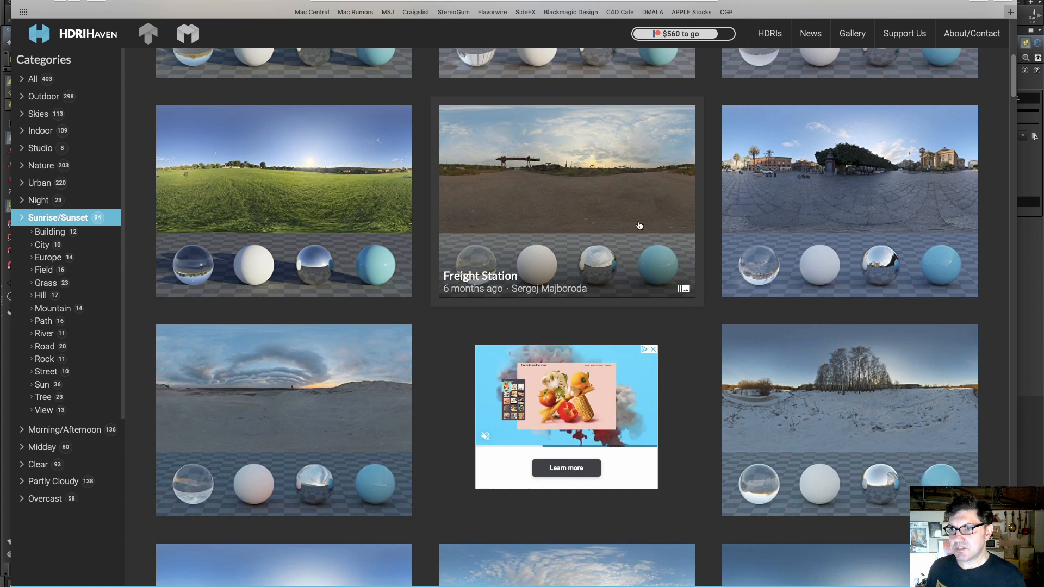
pyautogui.scroll(-5, 737, 416)
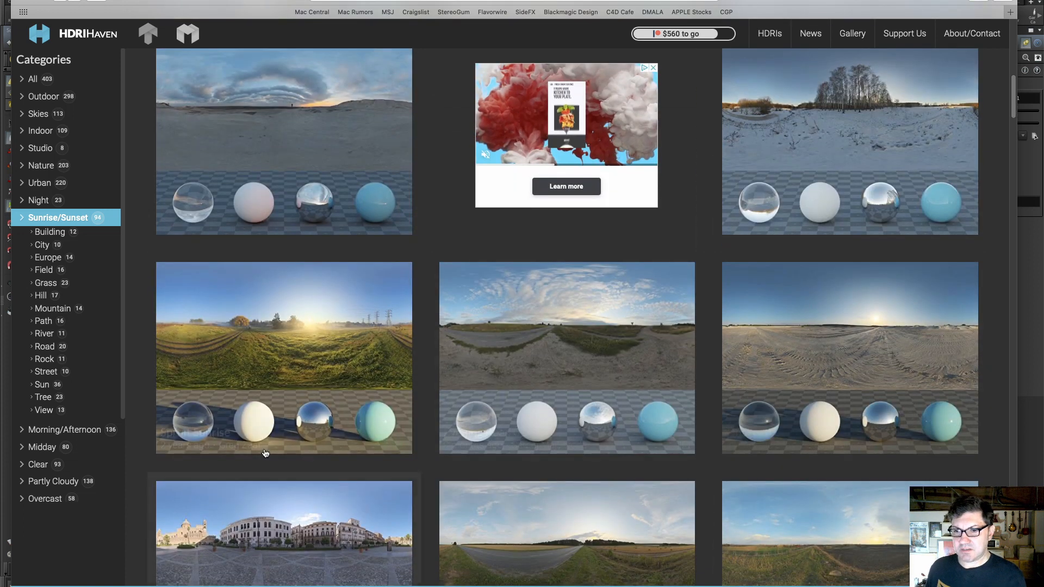
pyautogui.scroll(-4, 716, 396)
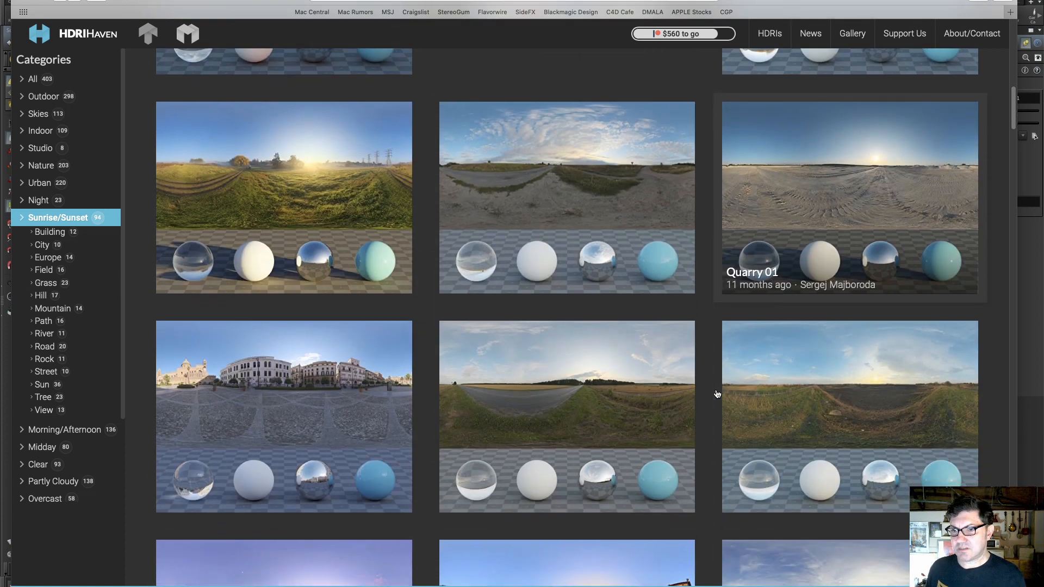
pyautogui.scroll(-5, 717, 394)
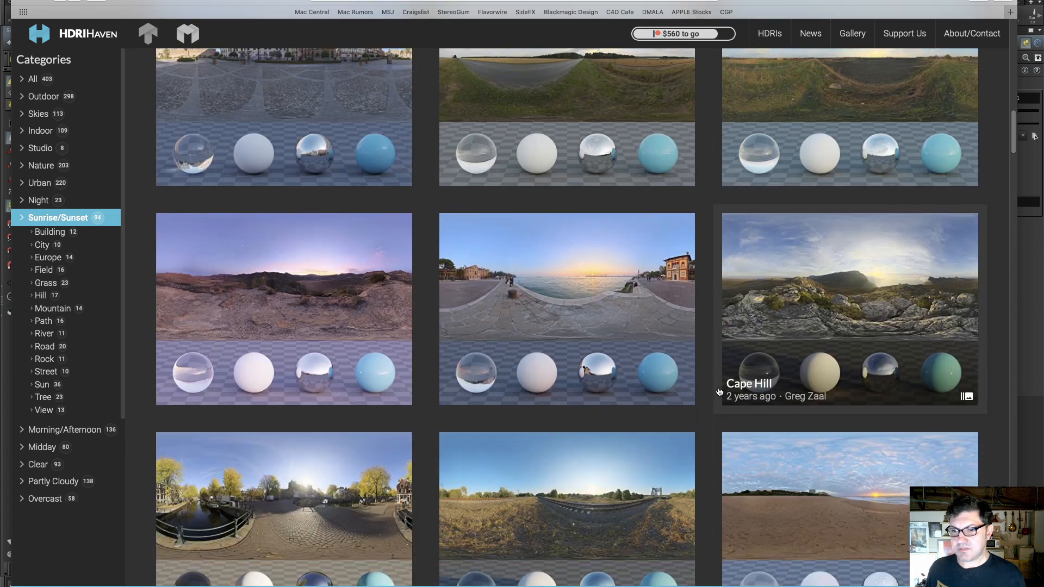
pyautogui.scroll(-2, 719, 392)
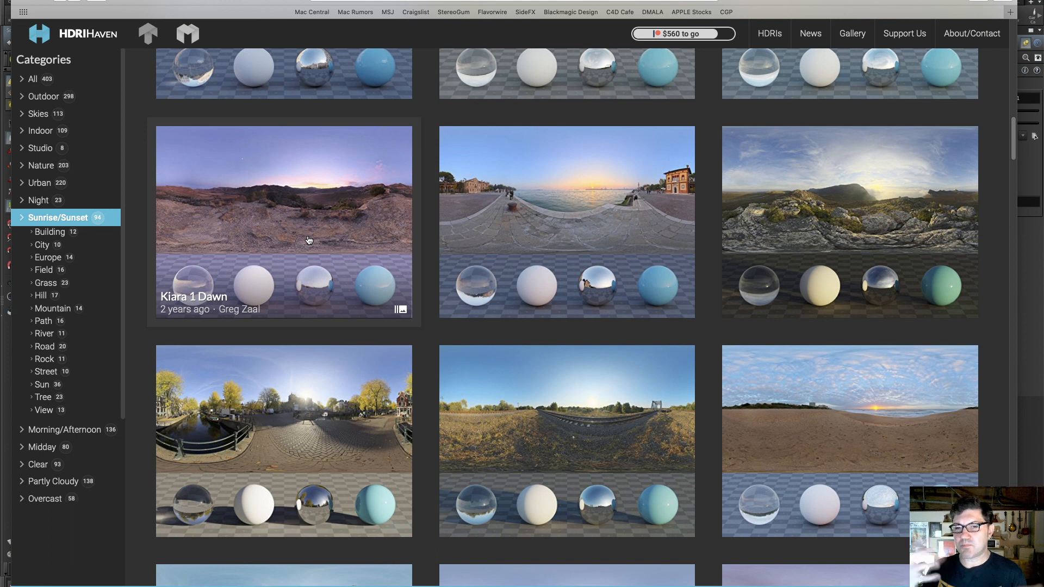
pyautogui.scroll(-1, 326, 241)
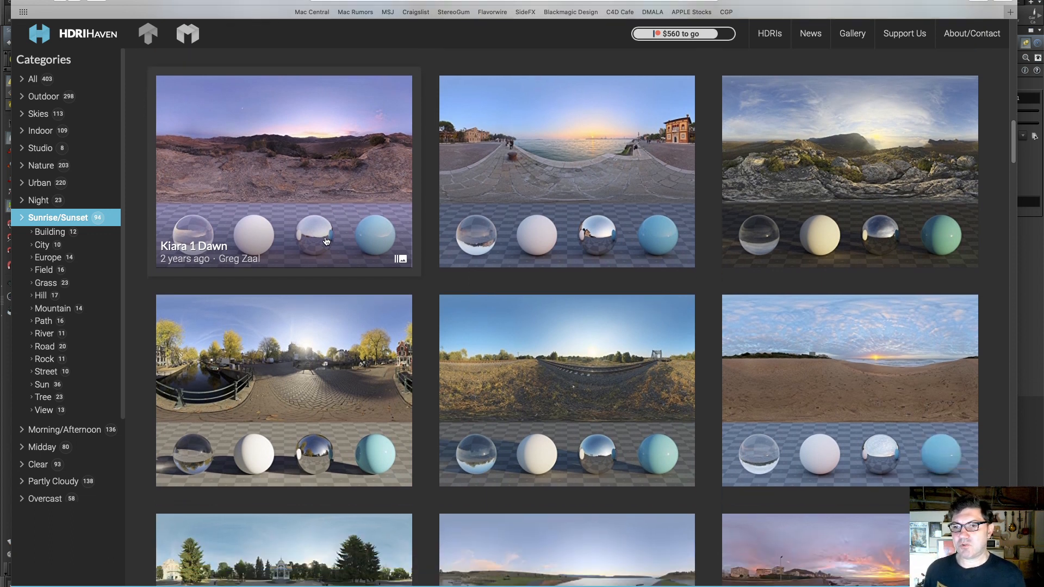
pyautogui.scroll(-3, 329, 242)
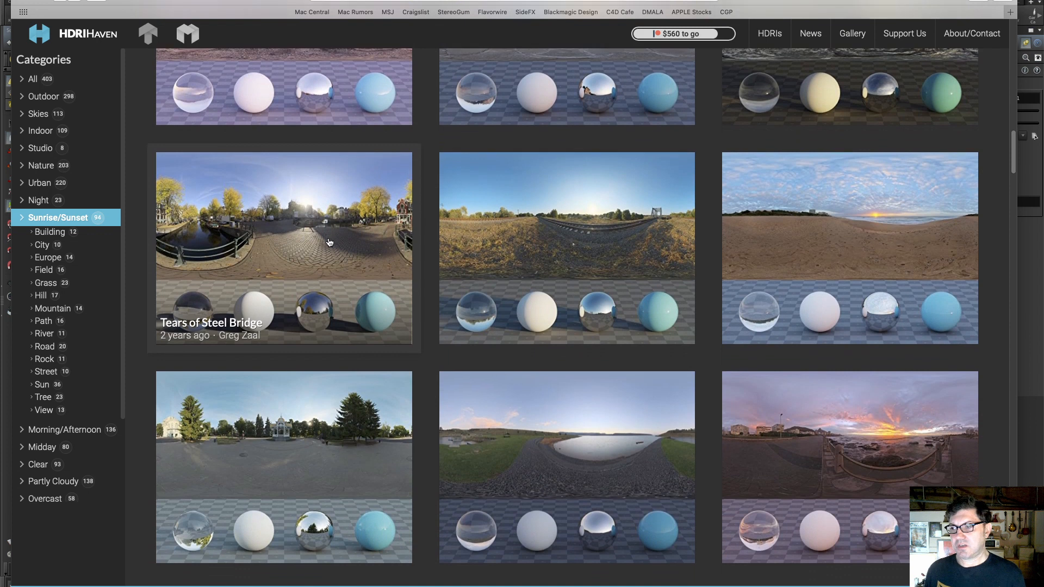
pyautogui.scroll(2, 284, 118)
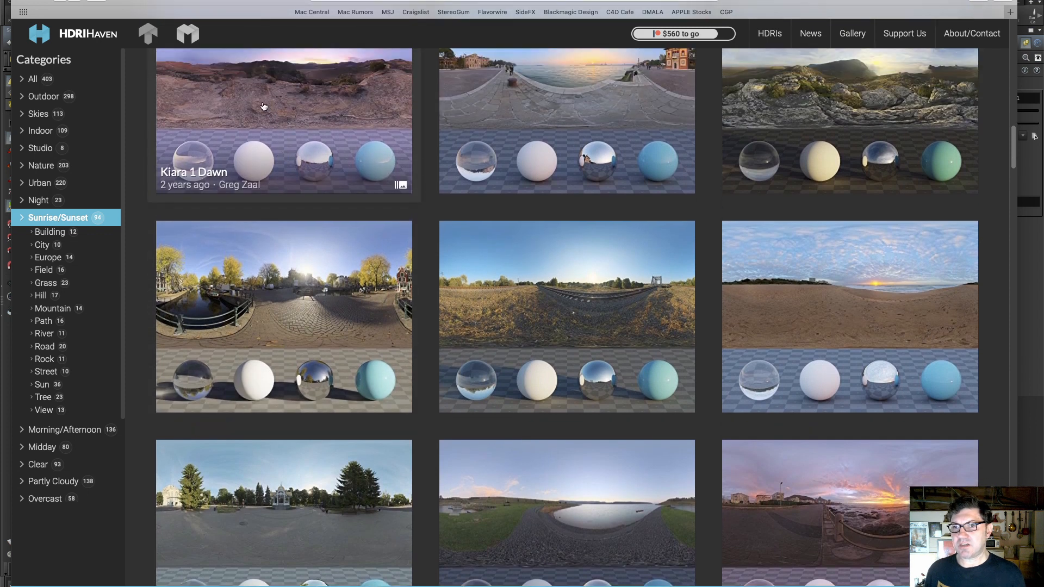
pyautogui.scroll(-5, 805, 445)
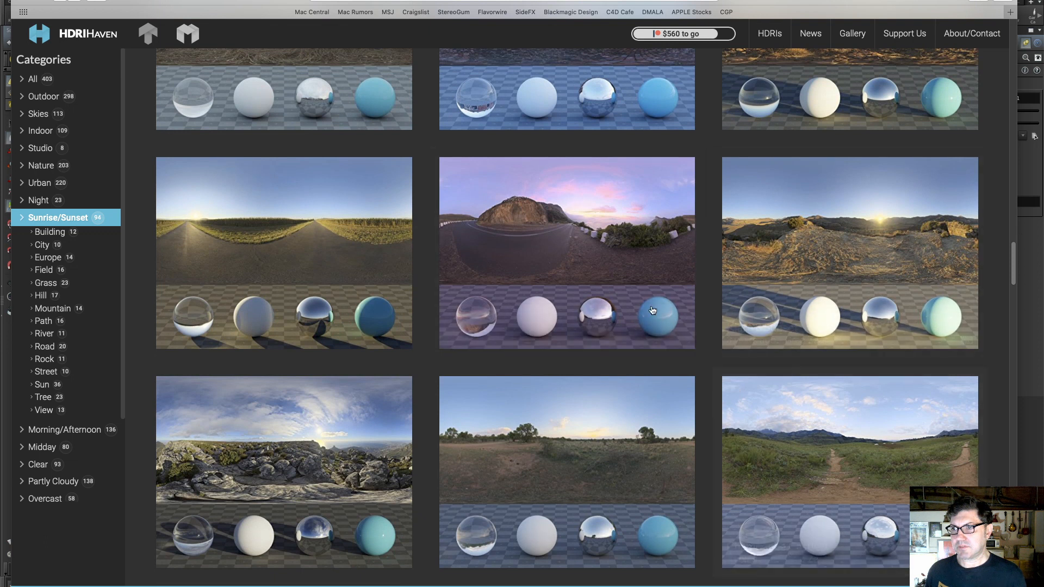
pyautogui.scroll(-6, 706, 389)
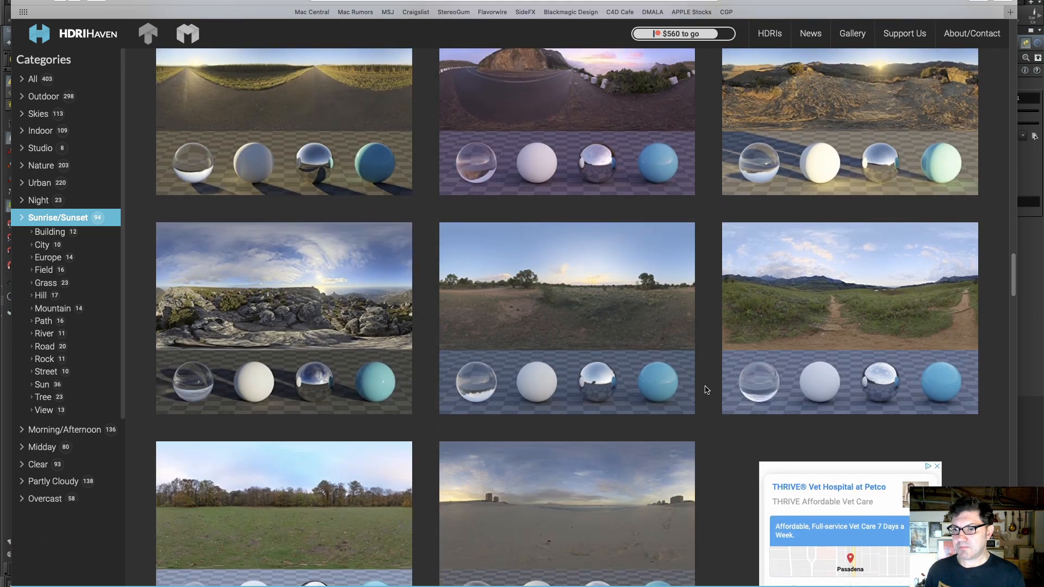
pyautogui.scroll(-8, 706, 387)
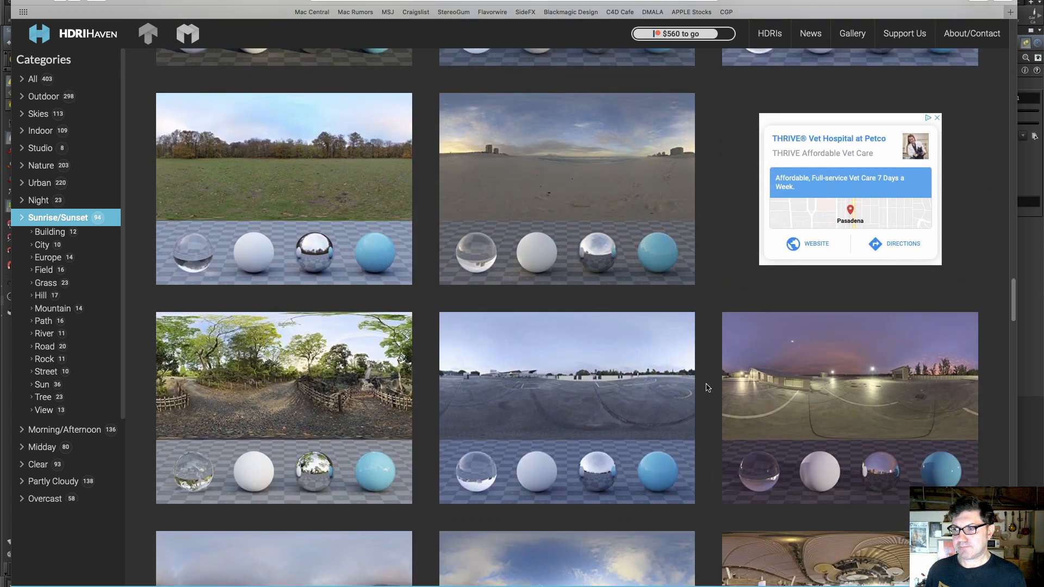
pyautogui.scroll(-8, 707, 388)
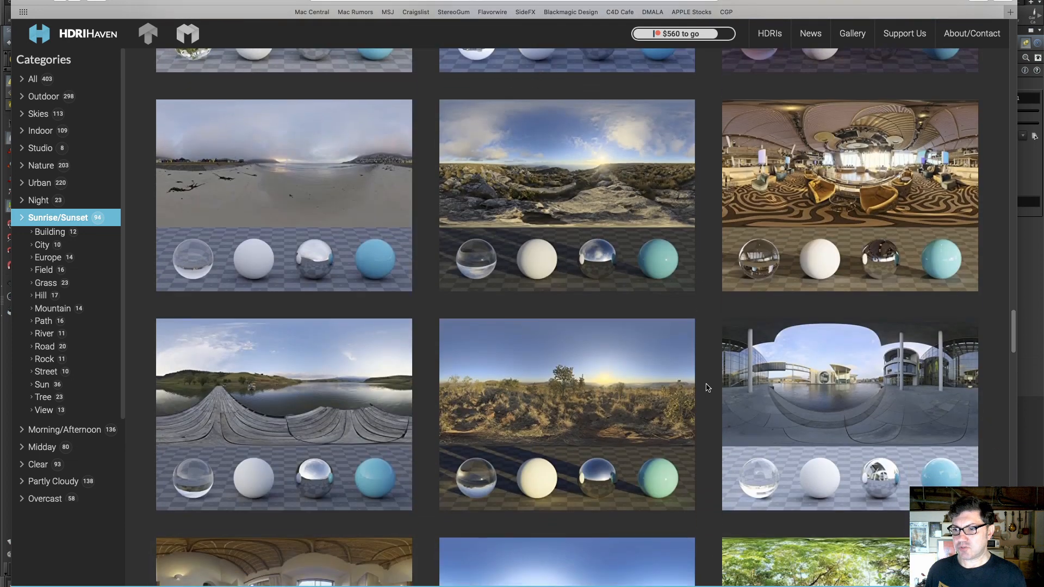
pyautogui.scroll(-8, 707, 387)
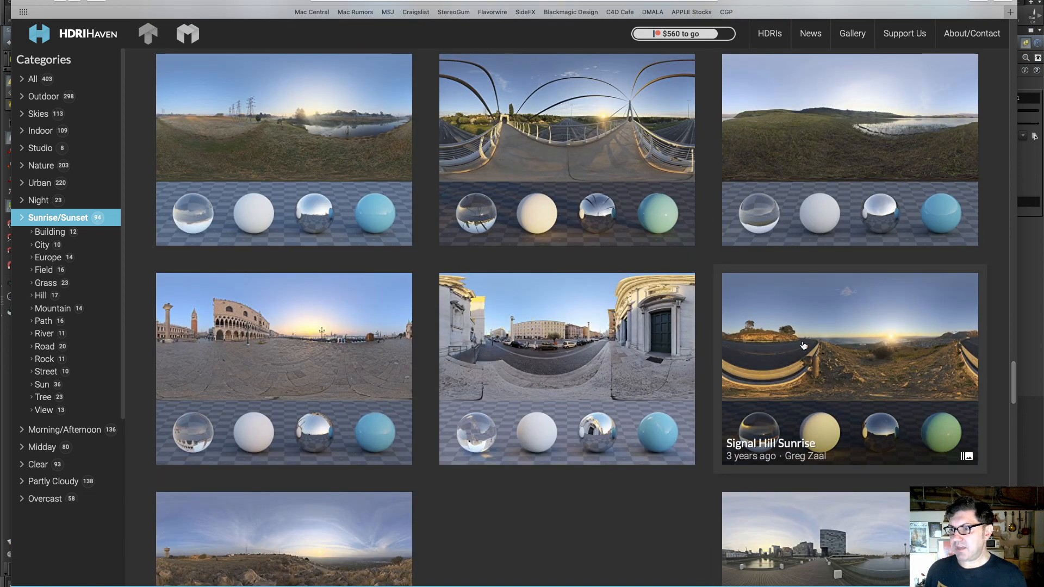
# Open the Signal Hill Sunrise HDRI, download its 4k HDR file and return to the Sunrise/Sunset listing
pyautogui.click(803, 346)
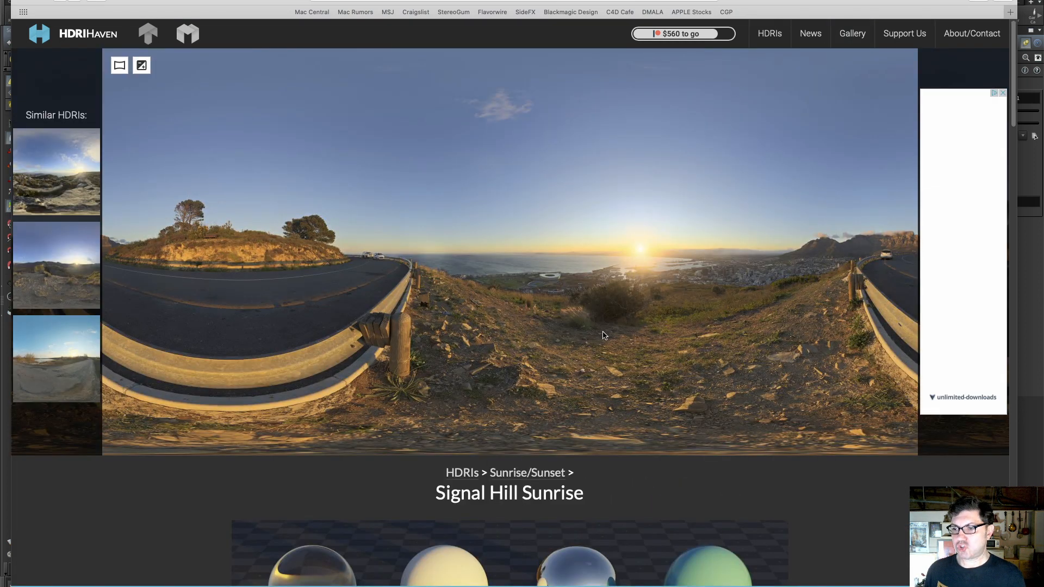
pyautogui.scroll(-5, 605, 335)
pyautogui.scroll(-4, 605, 335)
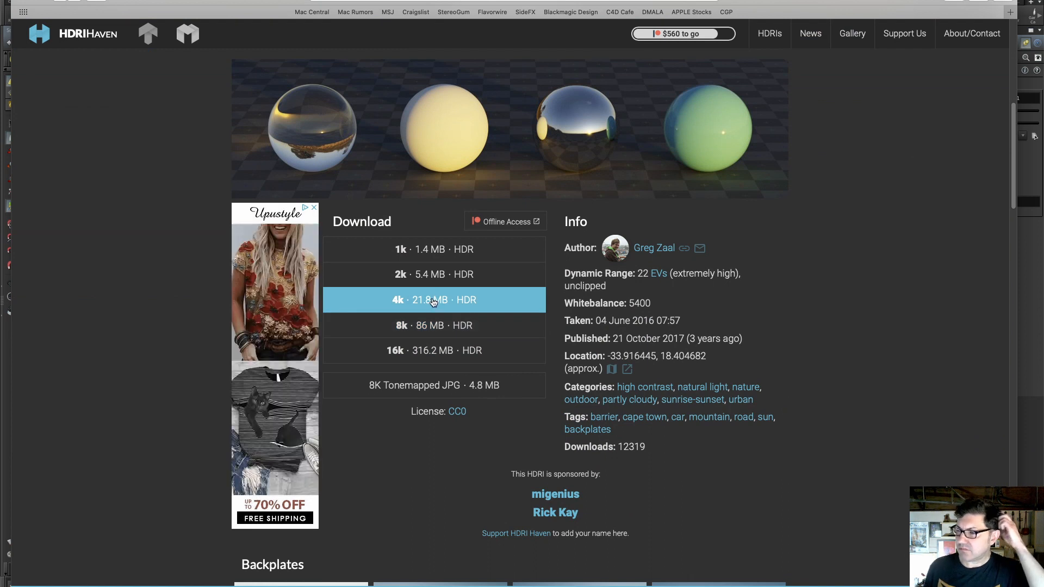
pyautogui.click(64, 1)
# Find the Kiara 8 Sunset HDRI in the listing, download its 4k HDR file and go back
pyautogui.scroll(3, 531, 361)
pyautogui.scroll(6, 532, 360)
pyautogui.scroll(4, 530, 362)
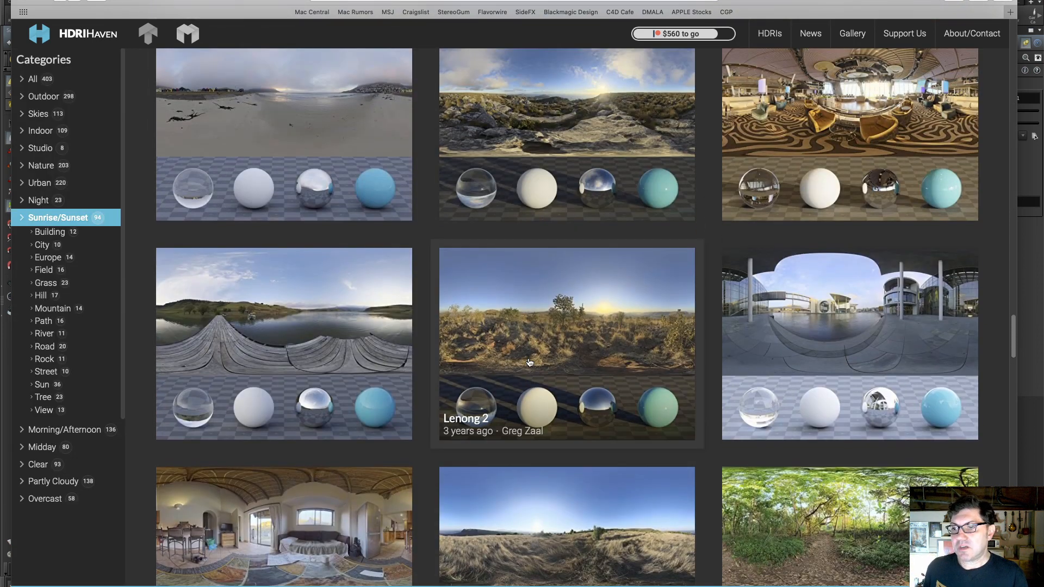
pyautogui.scroll(9, 529, 363)
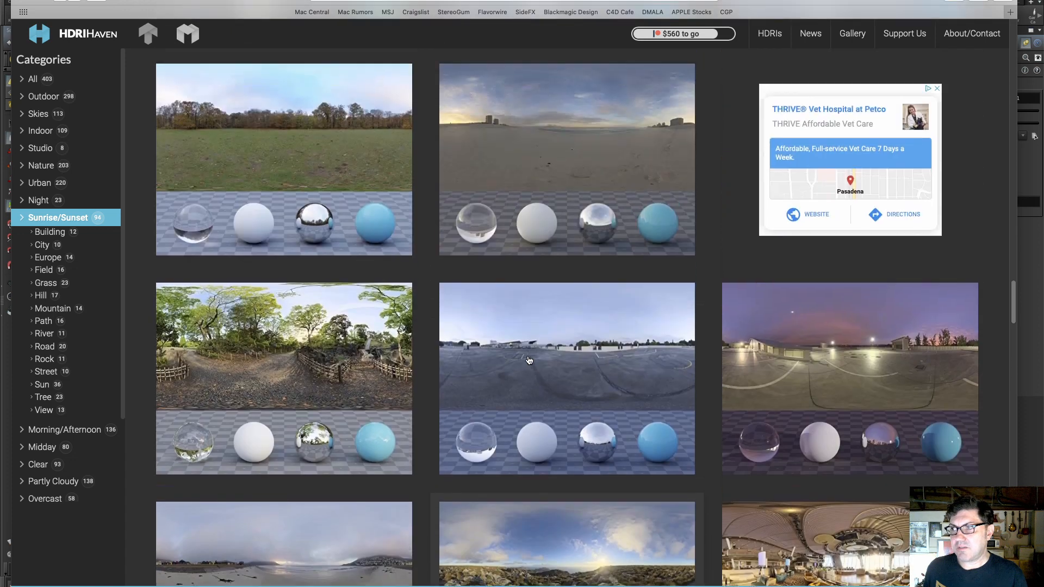
pyautogui.scroll(10, 529, 360)
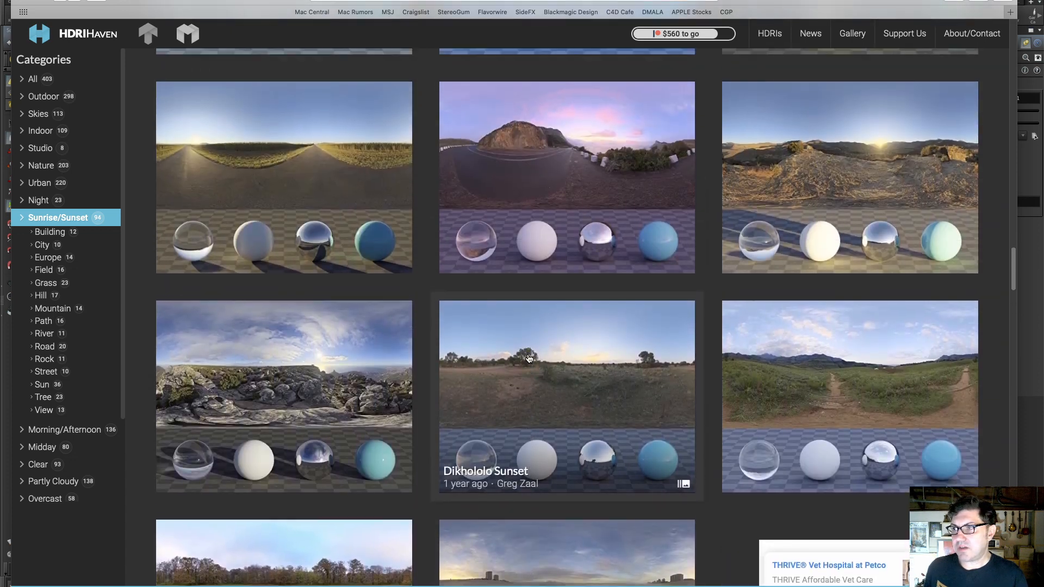
pyautogui.scroll(3, 530, 361)
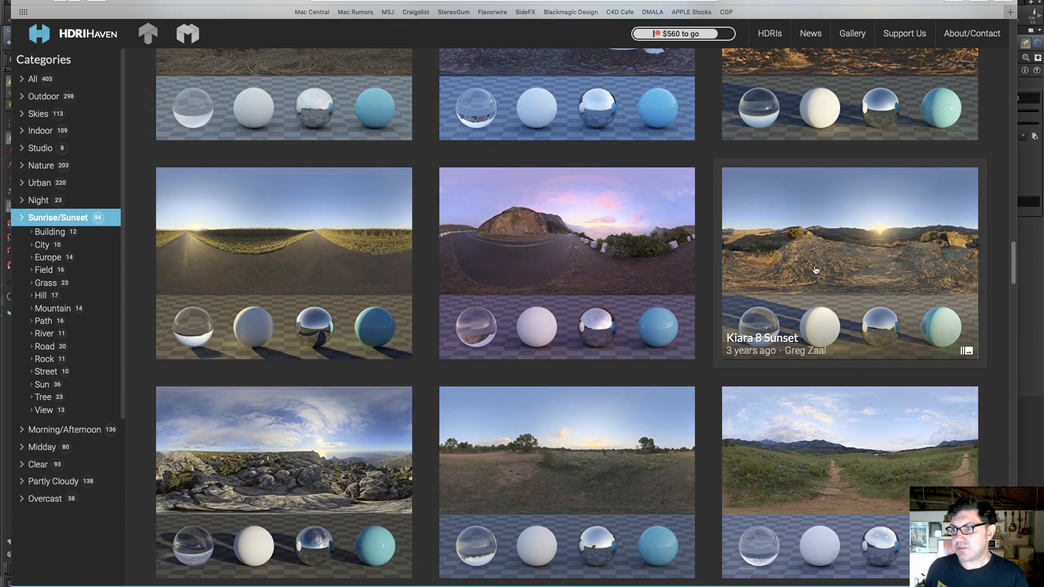
pyautogui.scroll(1, 816, 269)
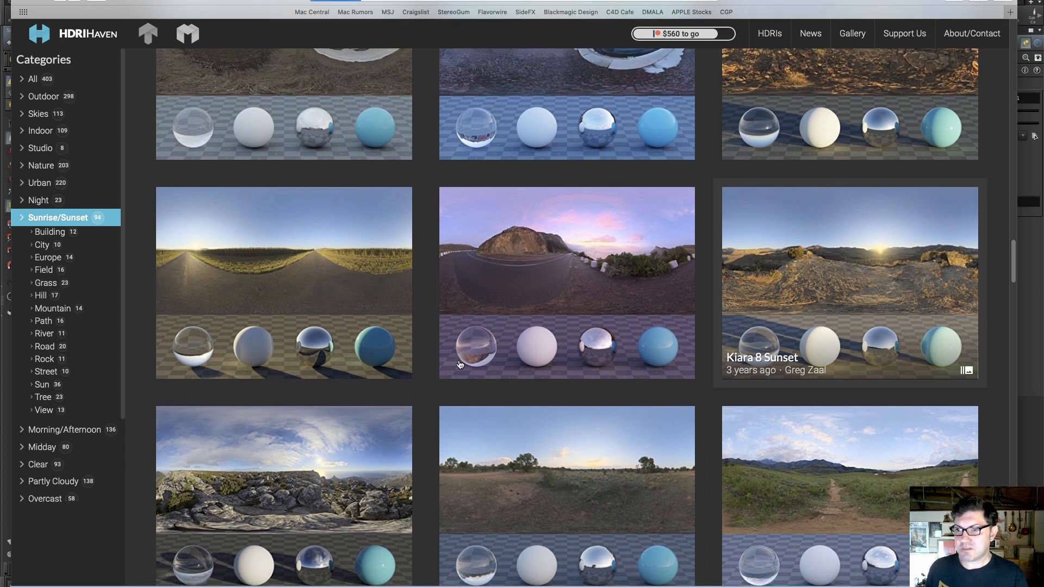
pyautogui.click(801, 280)
pyautogui.scroll(-3, 577, 408)
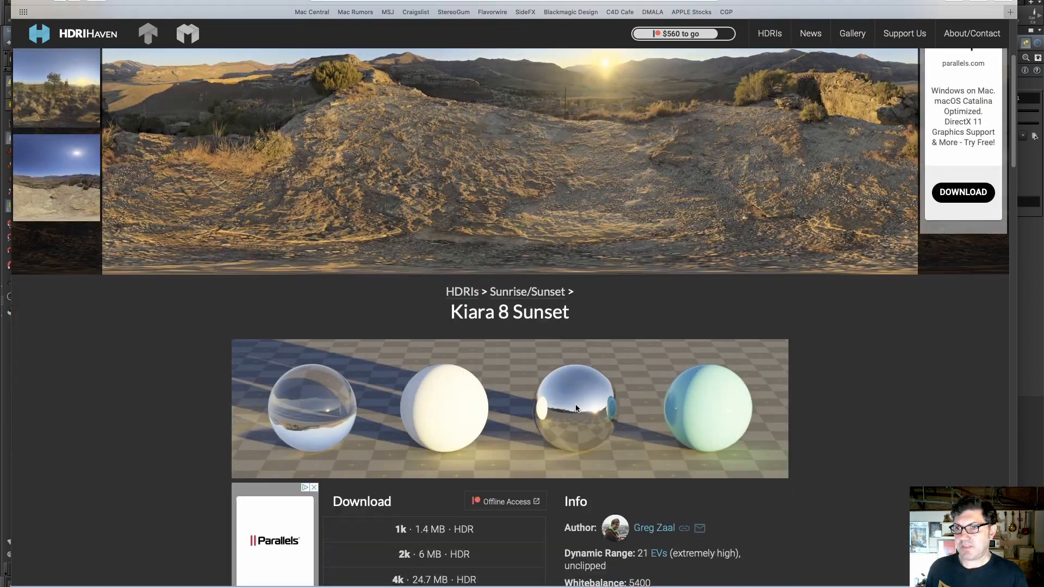
pyautogui.scroll(-4, 576, 408)
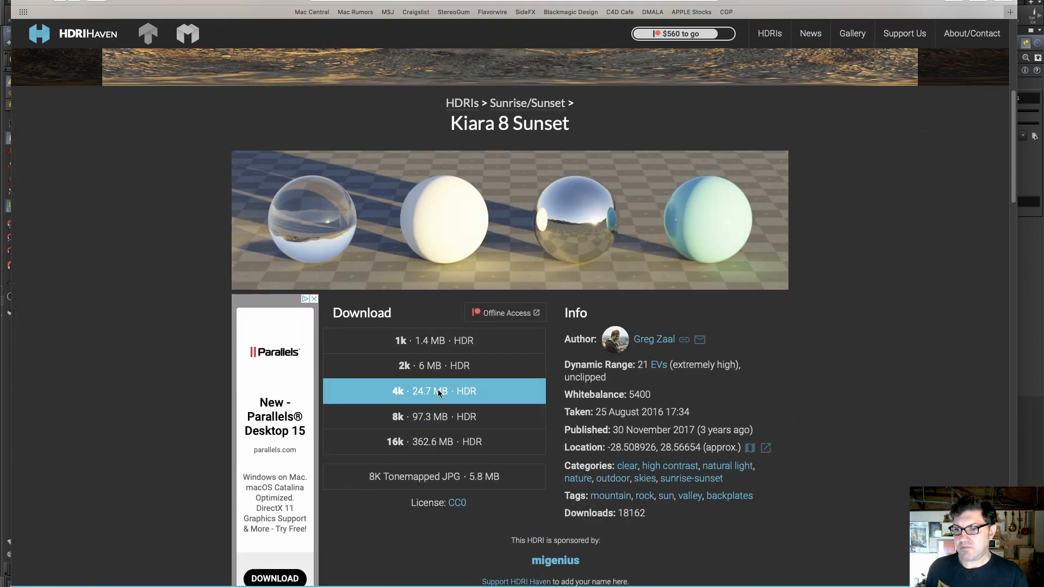
pyautogui.scroll(8, 440, 393)
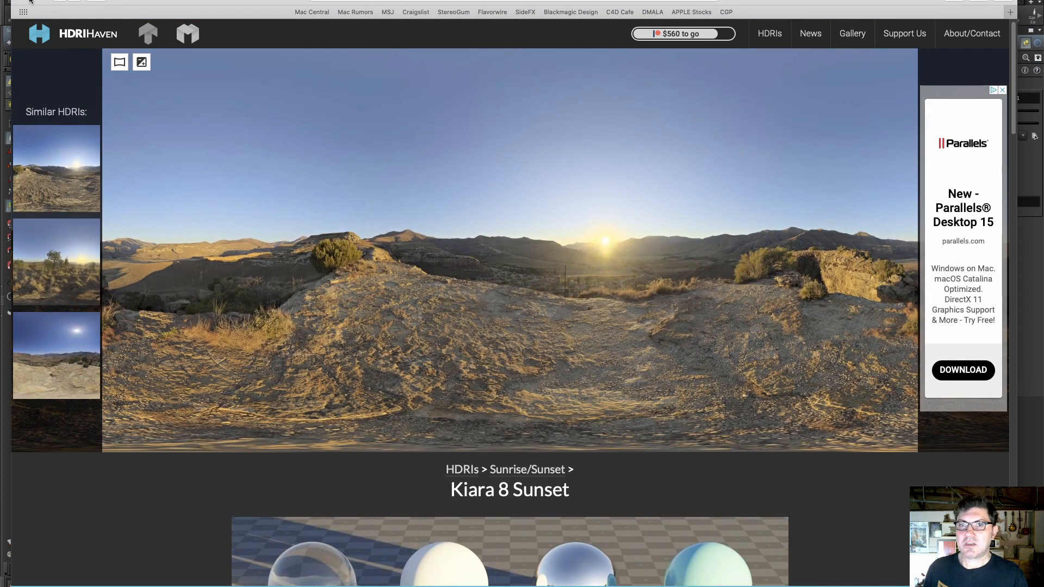
pyautogui.click(60, 2)
# Locate the Syferfontein 1d Clear HDRI, download its 4k HDR version and return to the category listing
pyautogui.scroll(10, 366, 285)
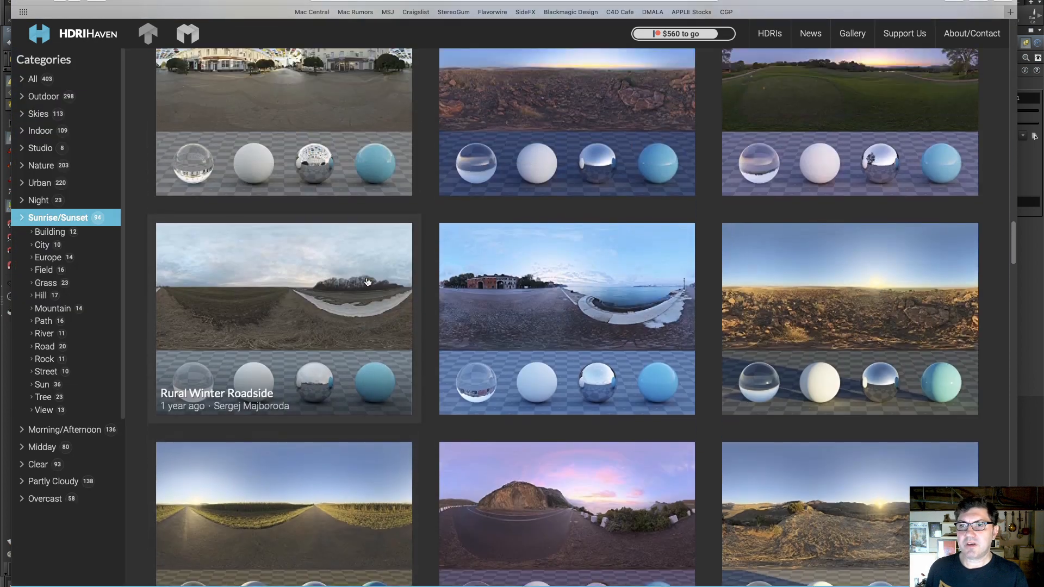
pyautogui.scroll(10, 368, 281)
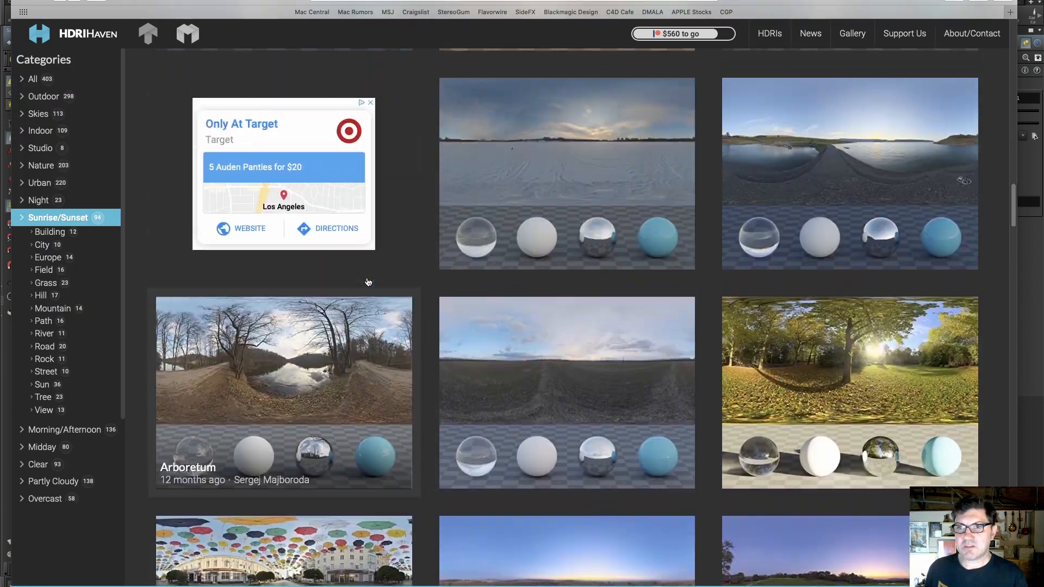
pyautogui.scroll(4, 368, 281)
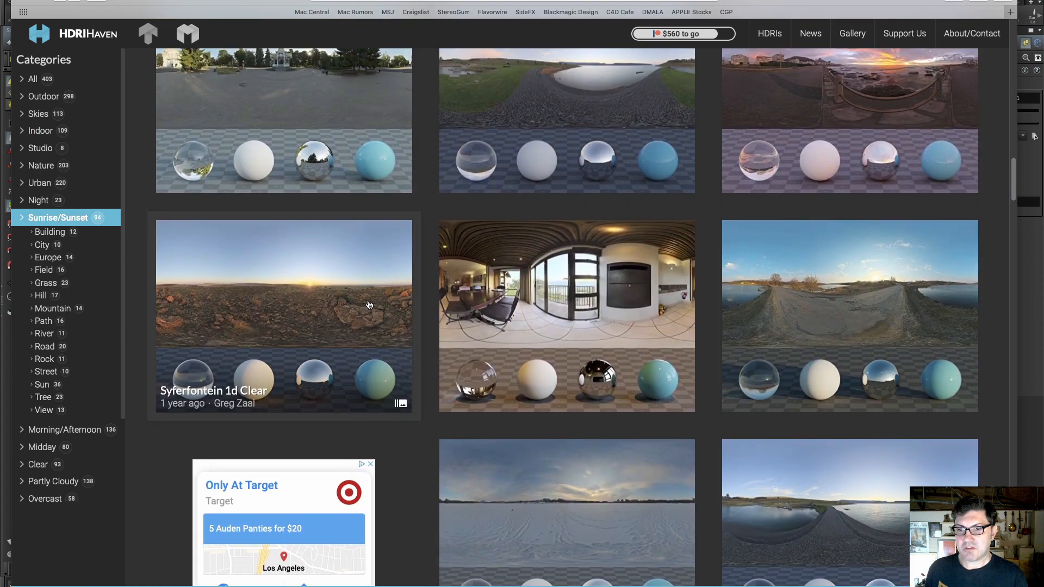
pyautogui.click(312, 304)
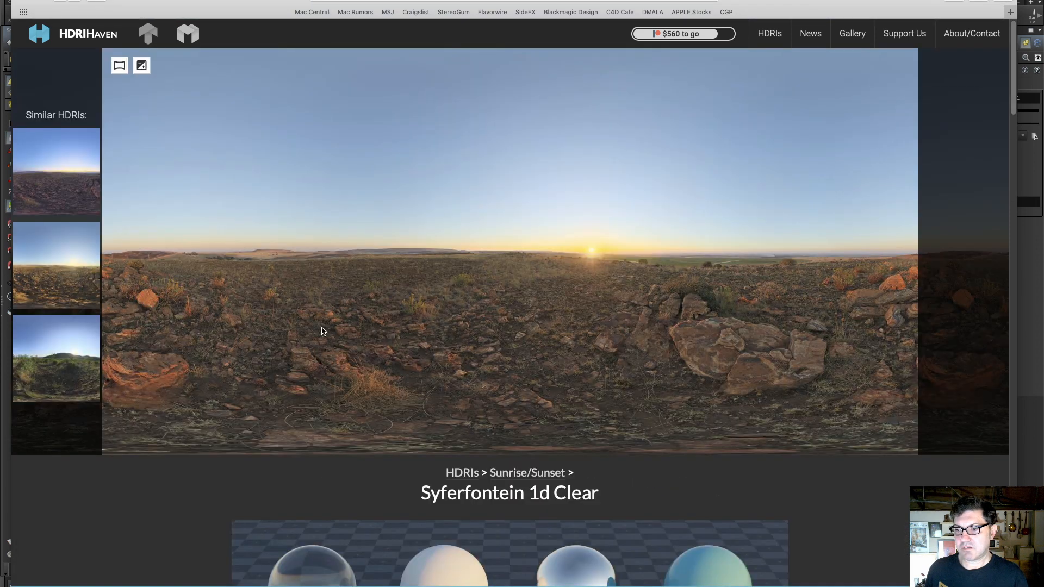
pyautogui.scroll(-5, 542, 352)
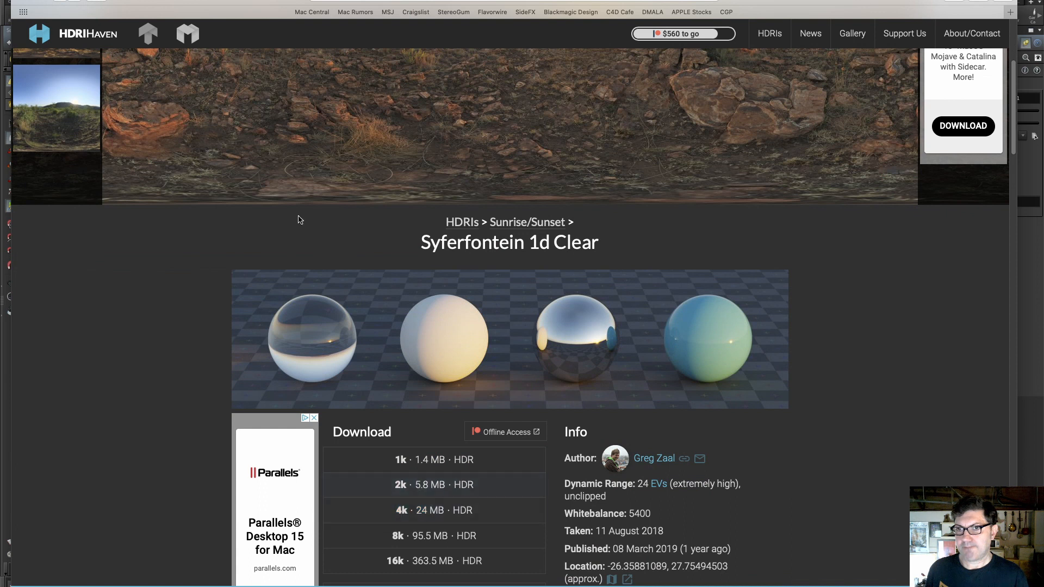
pyautogui.click(60, 1)
# Open the Kiara 1 Dawn HDRI from the Sunrise/Sunset listing and download its 4k HDR file
pyautogui.scroll(10, 350, 272)
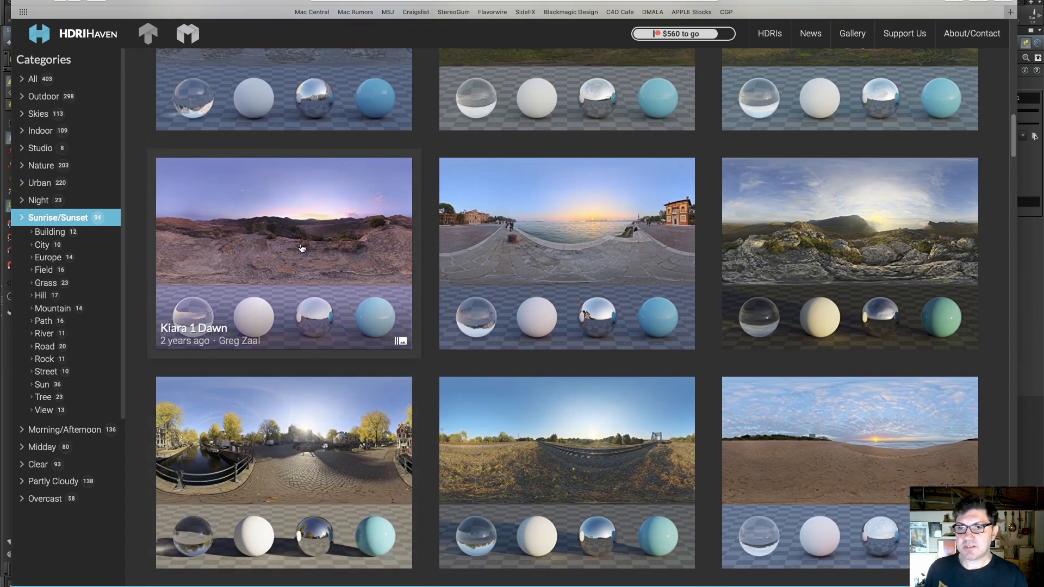
pyautogui.click(290, 228)
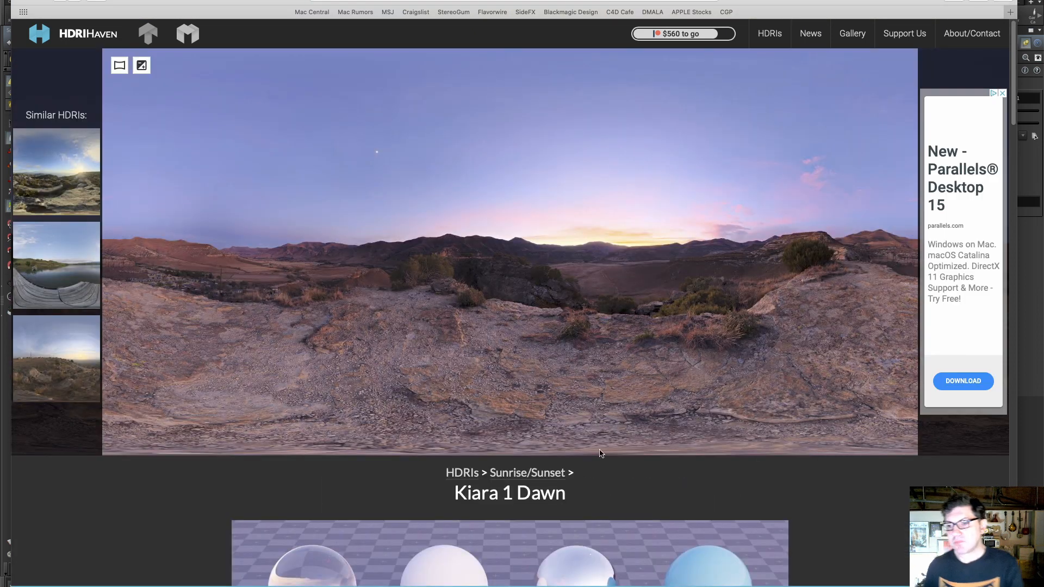
pyautogui.scroll(-8, 645, 395)
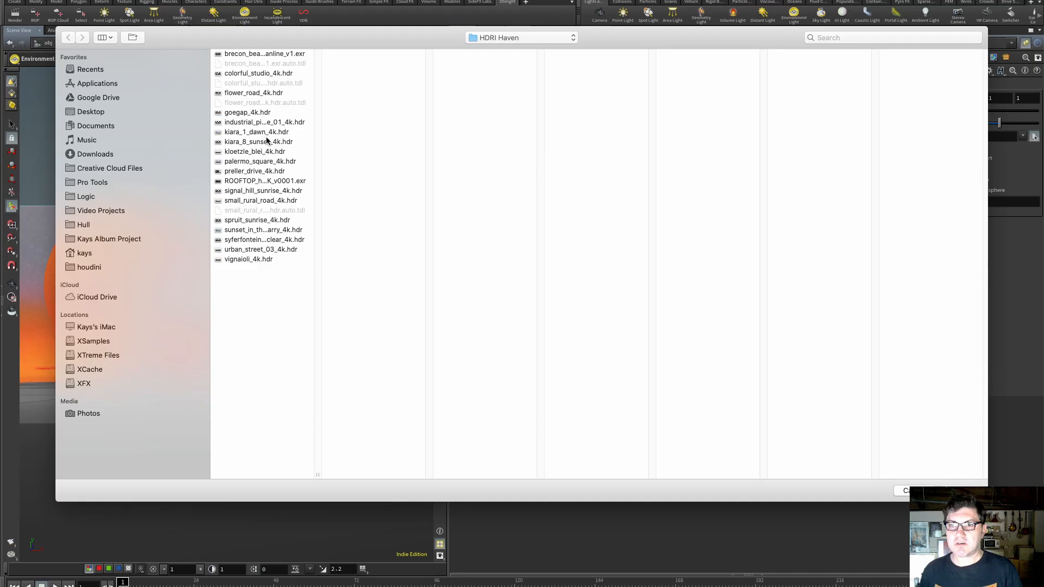
# Preview kiara_1_dawn_4k.hdr and kiara_8_sunset_4k.hdr at full size from the HDRI Haven folder
pyautogui.click(270, 132)
pyautogui.press('space')
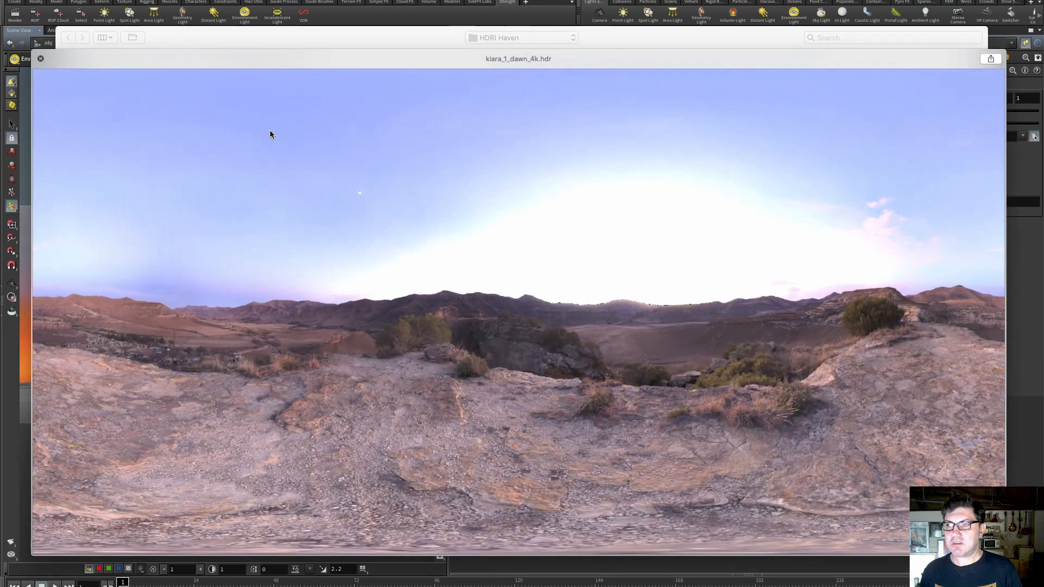
pyautogui.press('space')
pyautogui.click(274, 144)
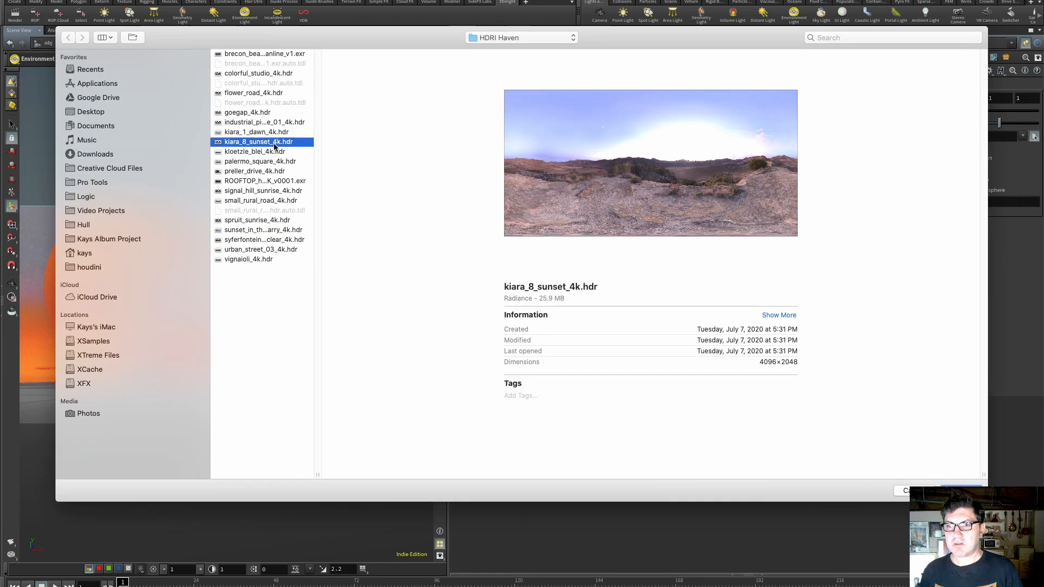
pyautogui.press('space')
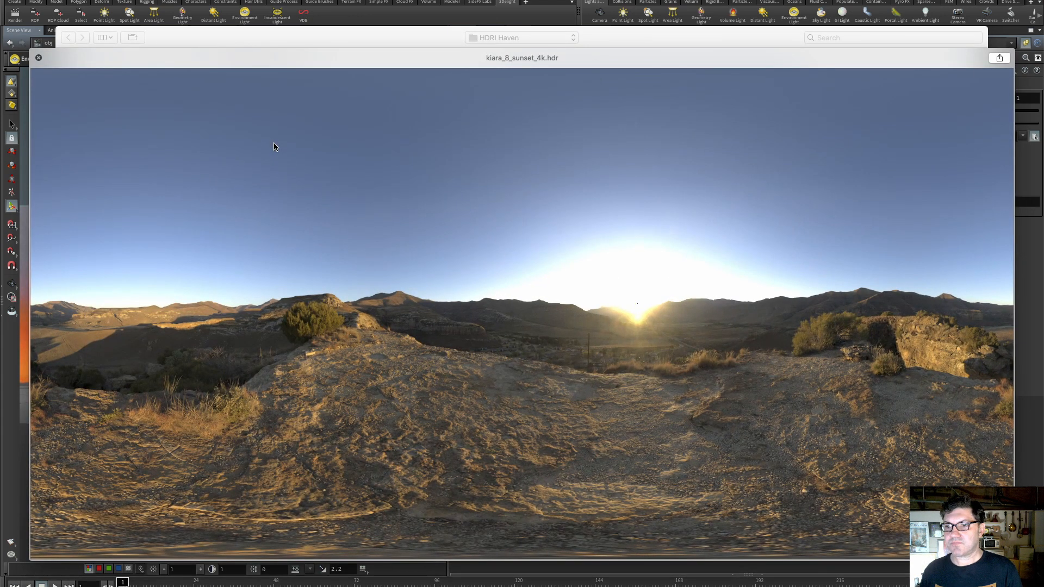
pyautogui.press('space')
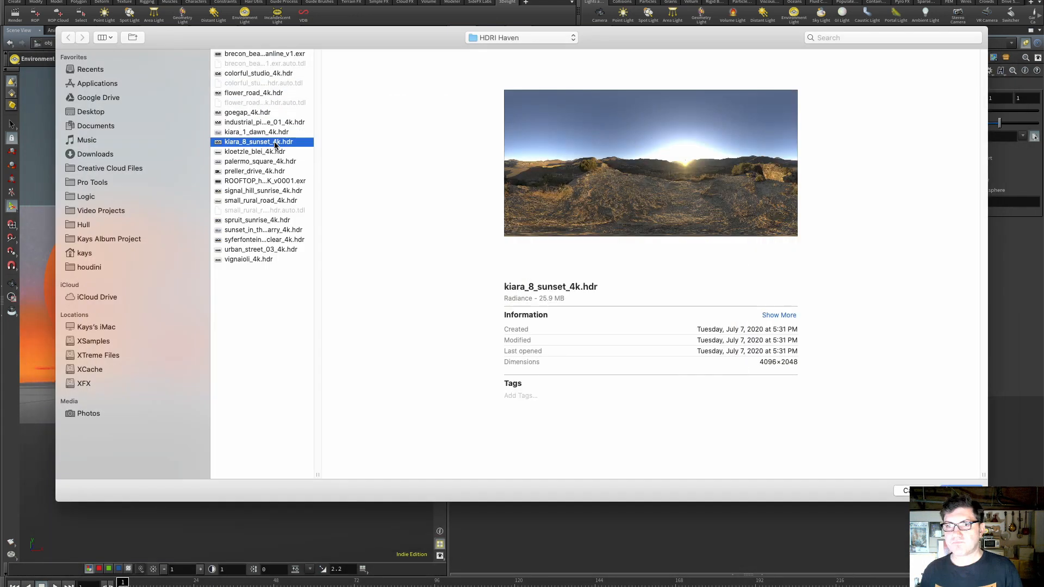
# Preview the signal_hill_sunrise, spruit_sunrise and sunset_in_the_chalk_quarry 4k HDR images at full size
pyautogui.click(284, 191)
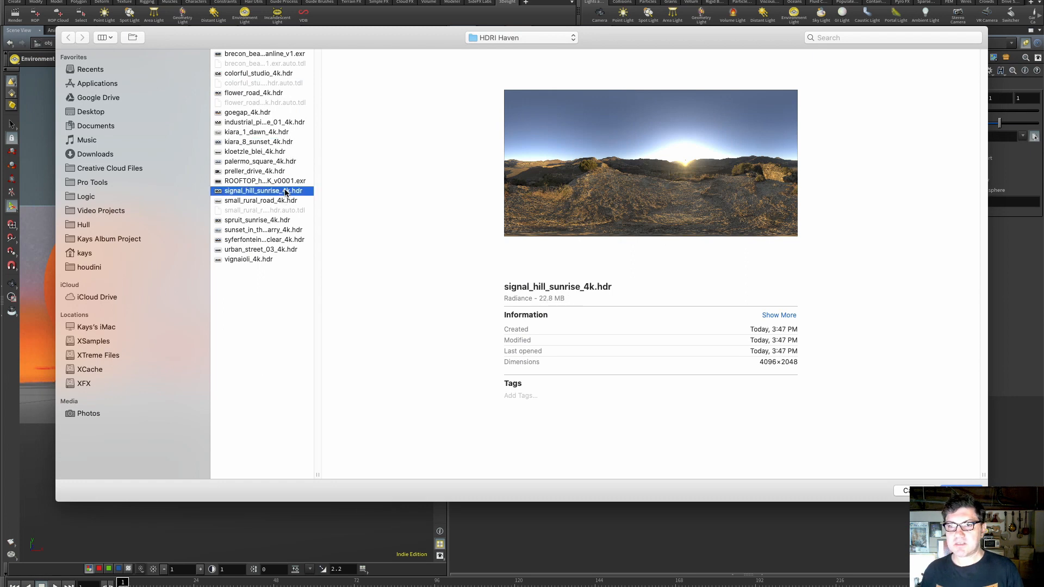
pyautogui.press('space')
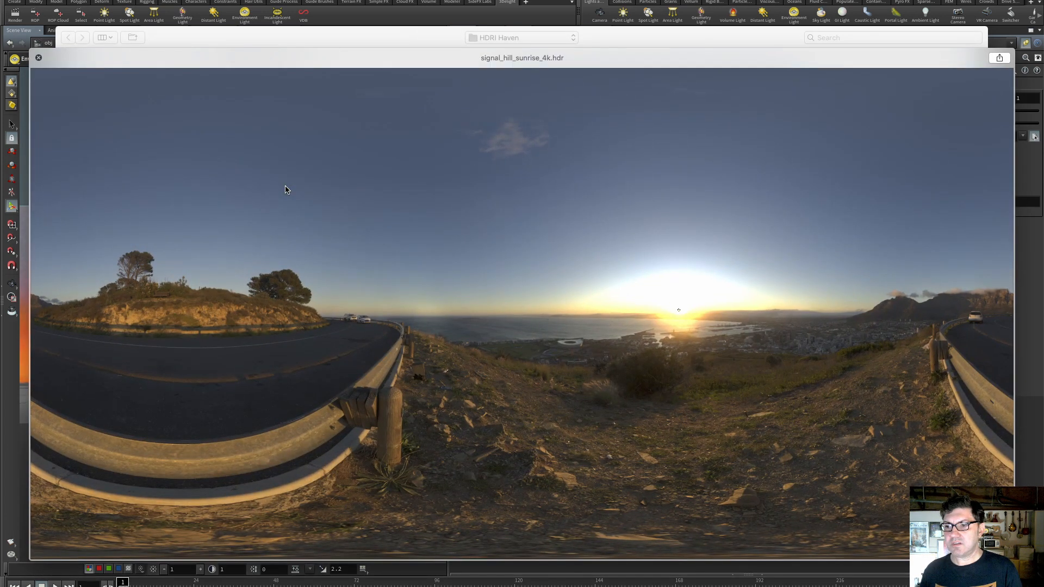
pyautogui.press('space')
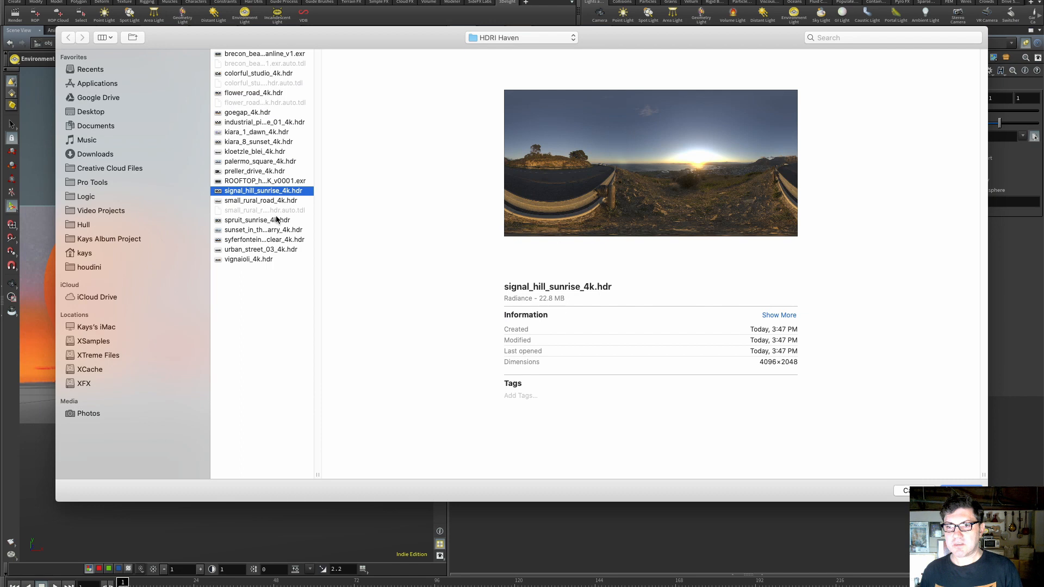
pyautogui.click(276, 219)
pyautogui.press('space')
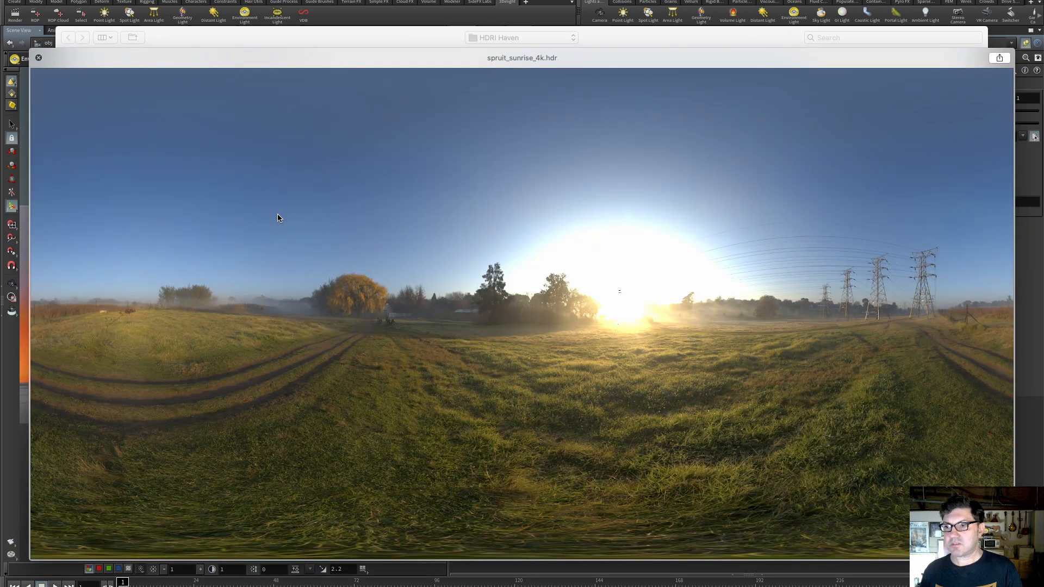
pyautogui.press('space')
pyautogui.click(278, 229)
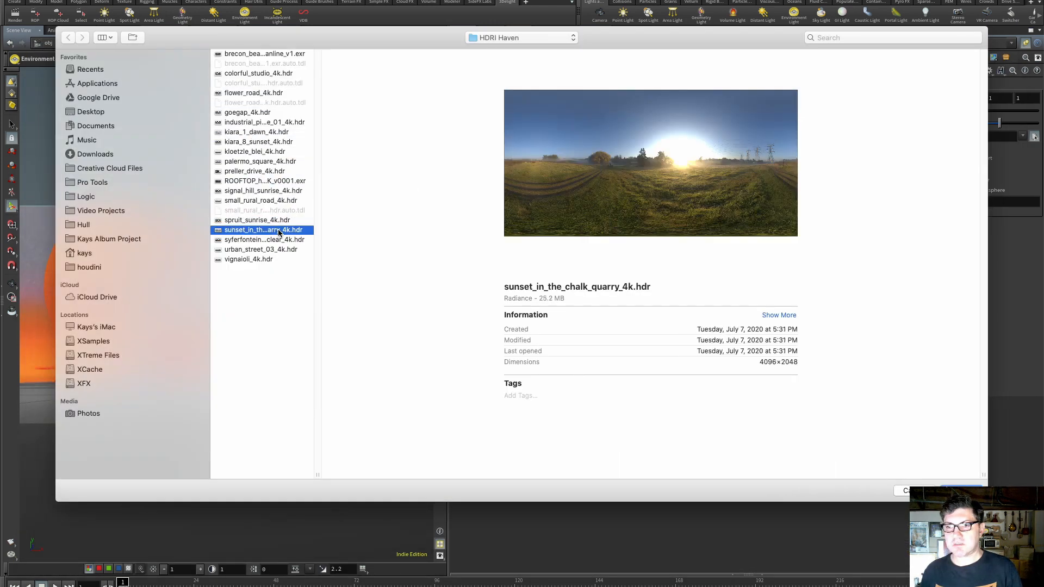
pyautogui.press('space')
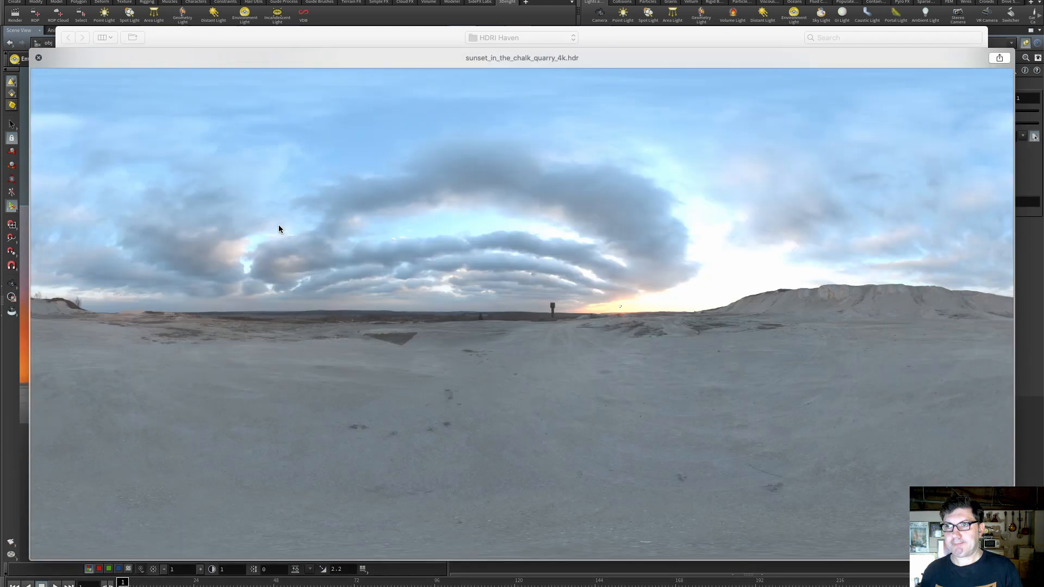
pyautogui.press('space')
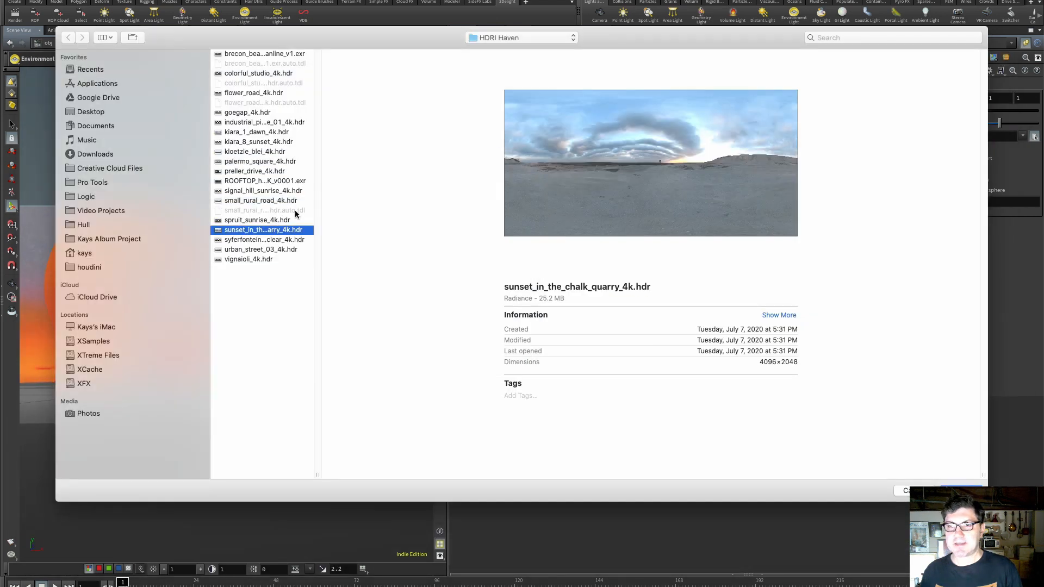
# Compare the full-size previews of kiara_1_dawn_4k.hdr and kiara_8_sunset_4k.hdr once more
pyautogui.click(268, 133)
pyautogui.press('space')
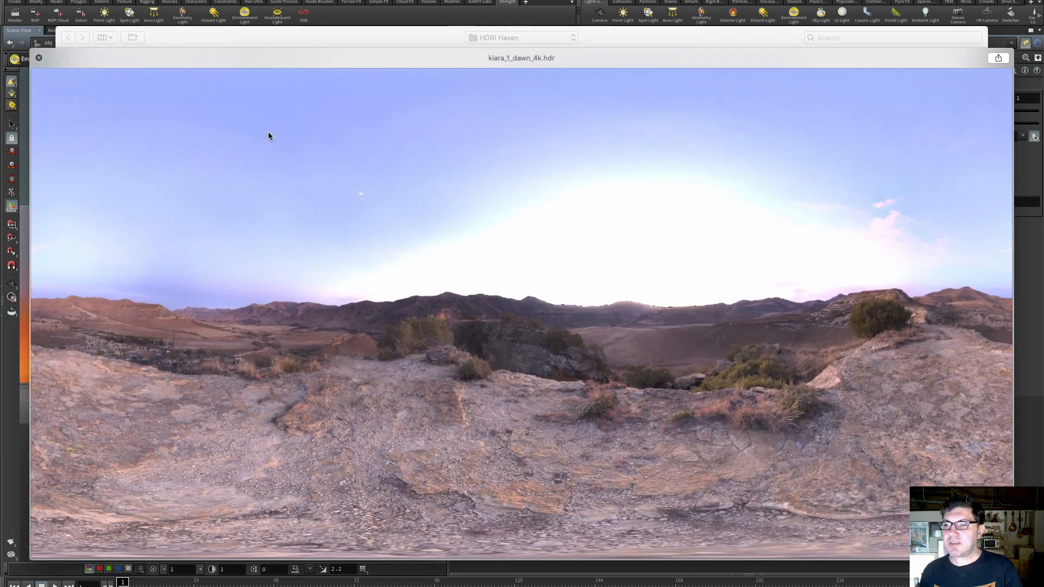
pyautogui.press('space')
pyautogui.click(269, 142)
pyautogui.press('space')
pyautogui.press('space')
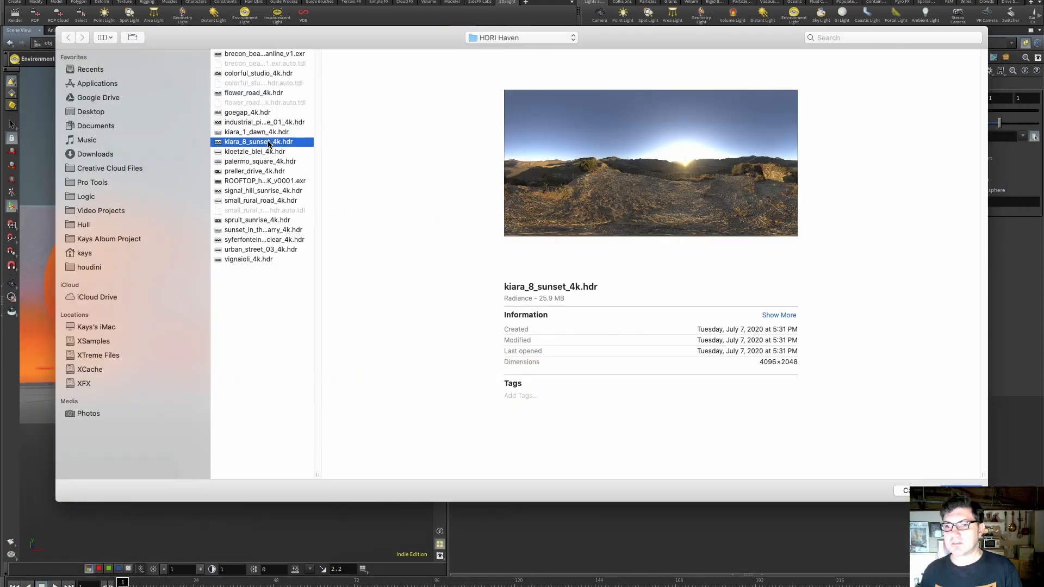
# Load kiara_1_dawn_4k.hdr as envlight1's environment map and disable the light in the viewport
pyautogui.click(270, 133)
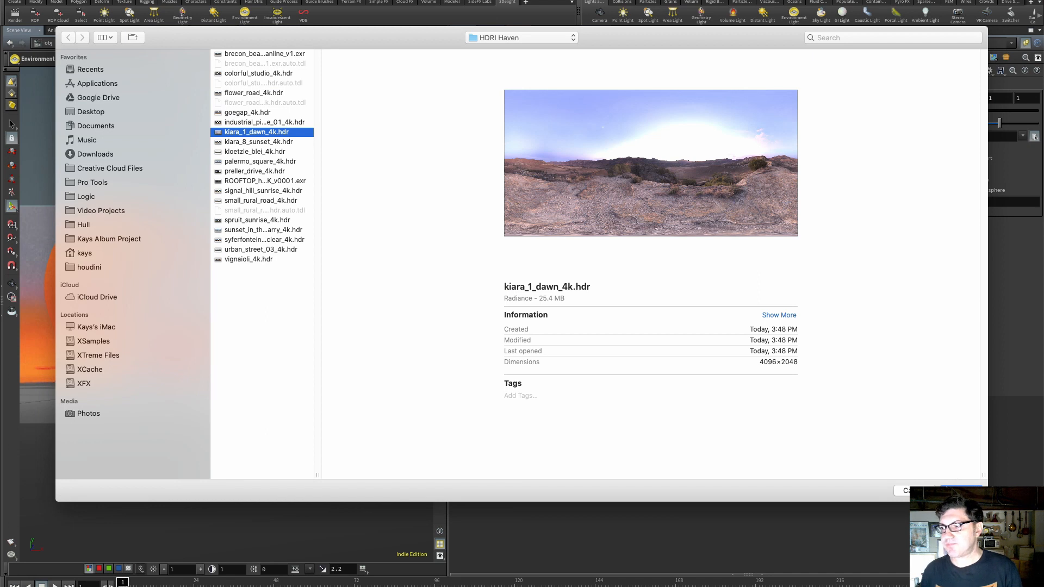
pyautogui.press('Return')
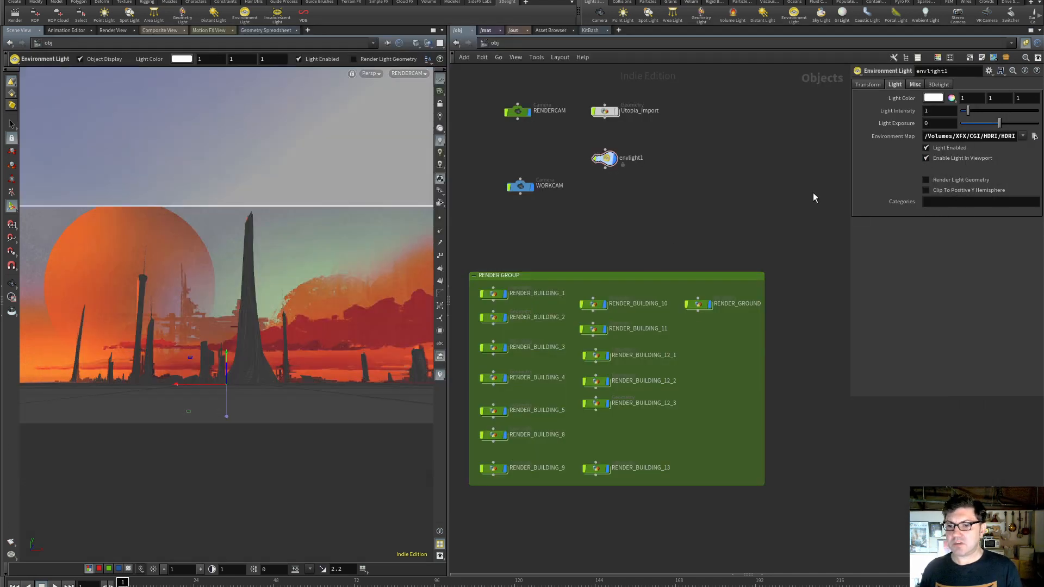
pyautogui.click(926, 158)
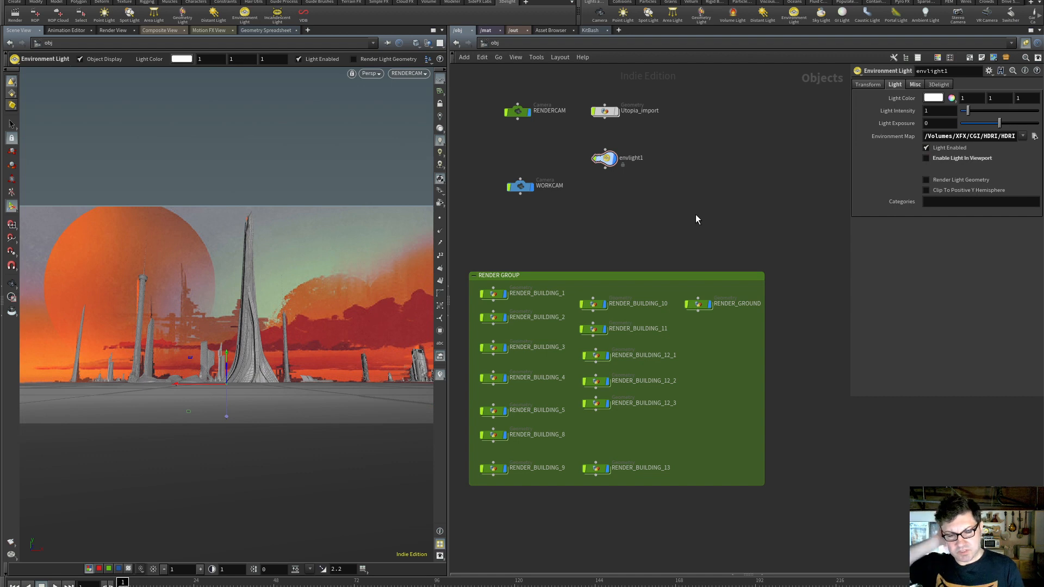
# Create a 3Delight render node in the out network, place it in the network's upper-left area and show its parameters
pyautogui.click(513, 30)
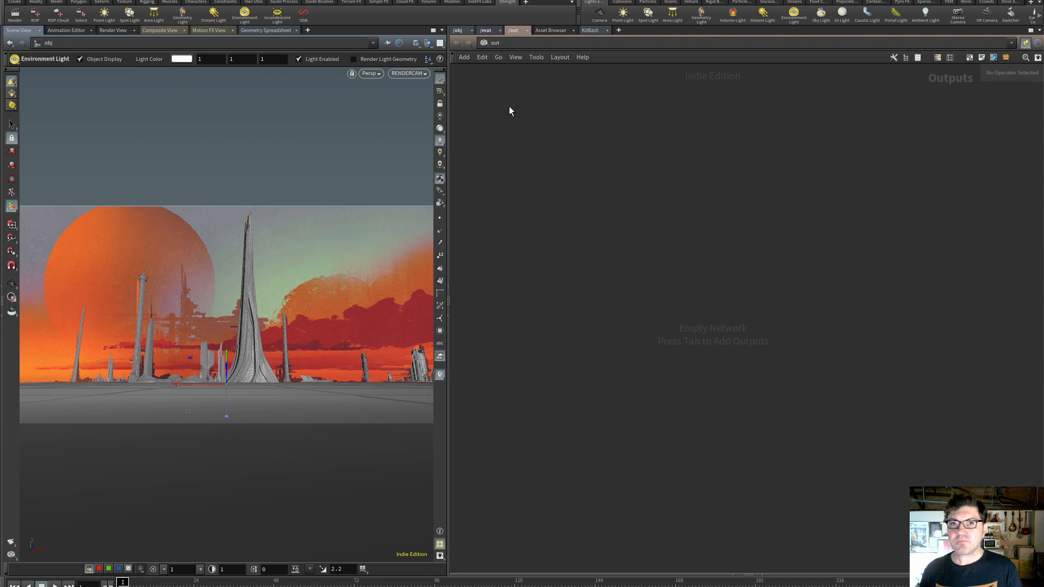
pyautogui.click(36, 15)
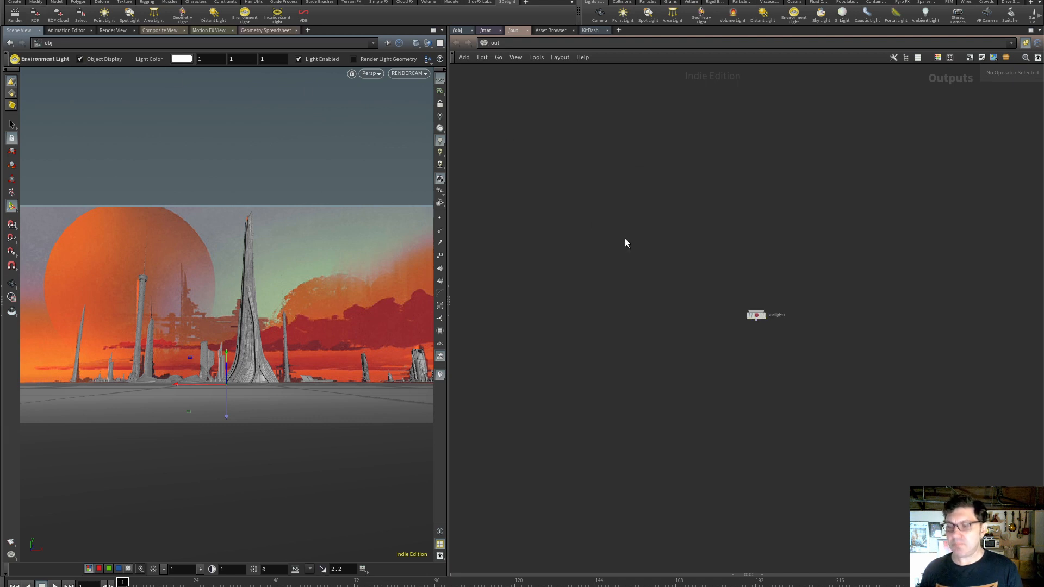
pyautogui.press('h')
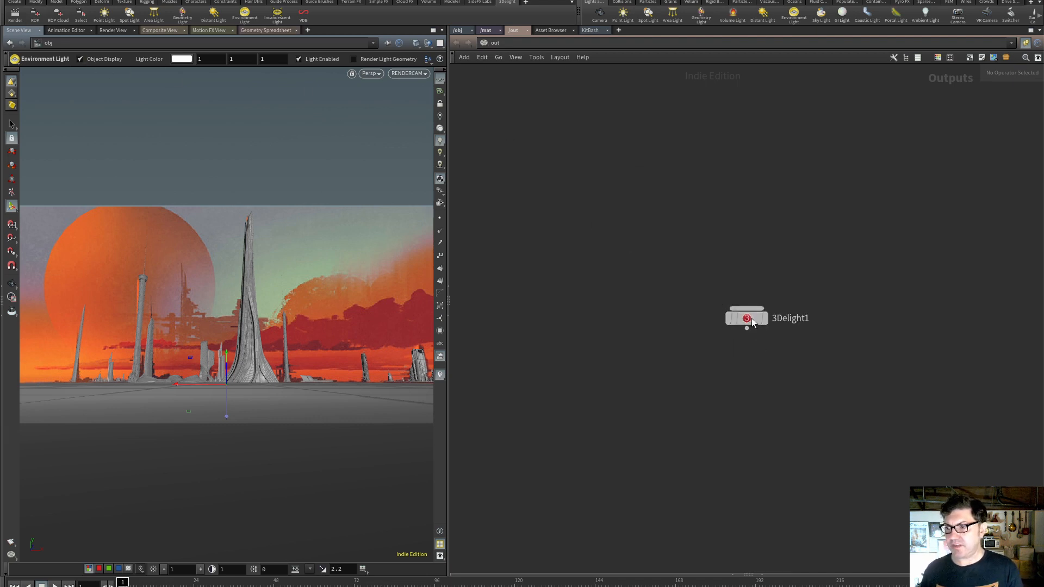
pyautogui.moveTo(752, 318); pyautogui.dragTo(515, 171)
pyautogui.press('p')
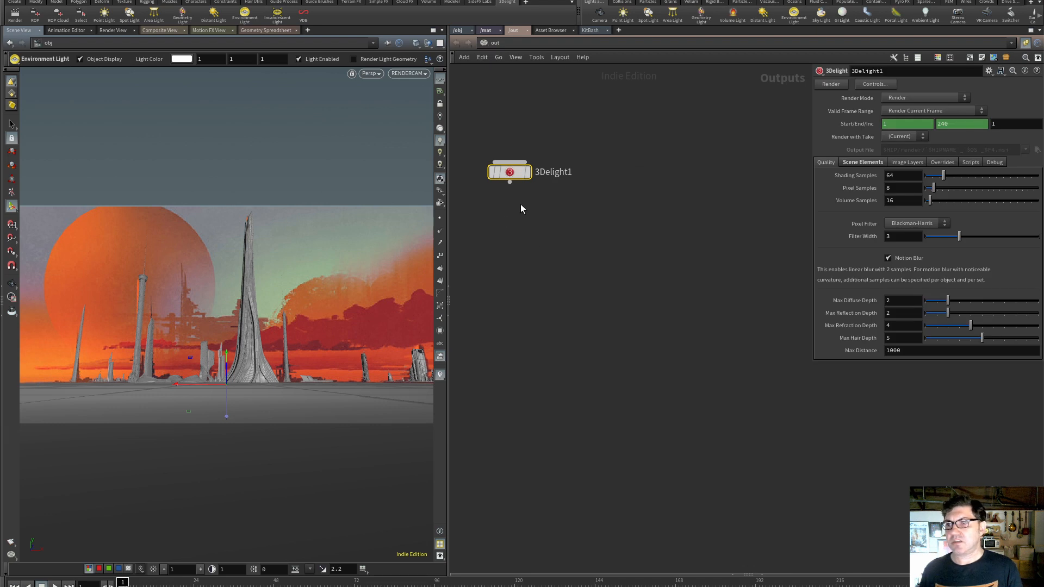
# Check the 3Delight node's camera under its scene elements and set its render mode to IPR Render
pyautogui.click(858, 163)
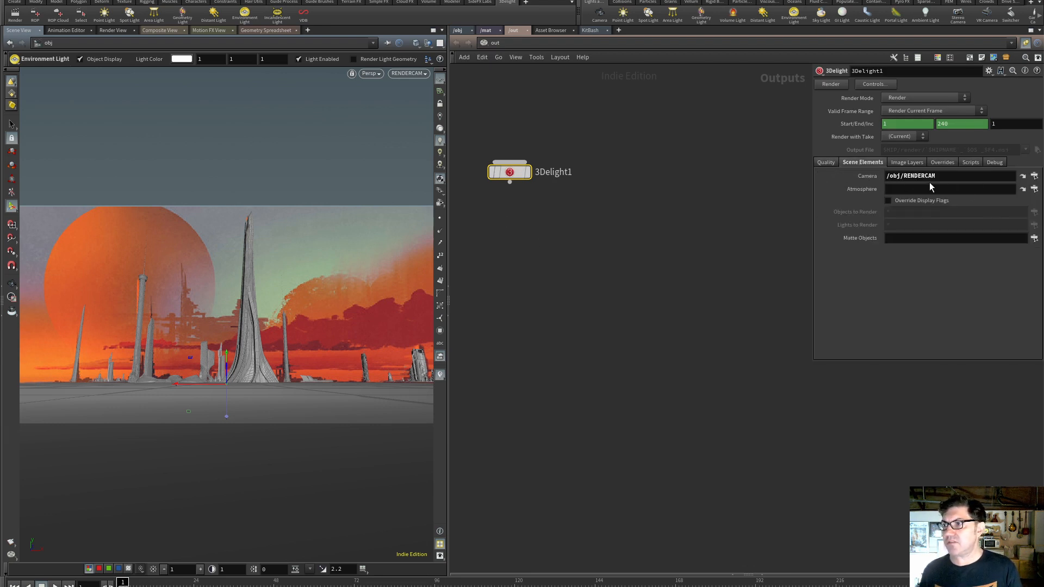
pyautogui.click(692, 222)
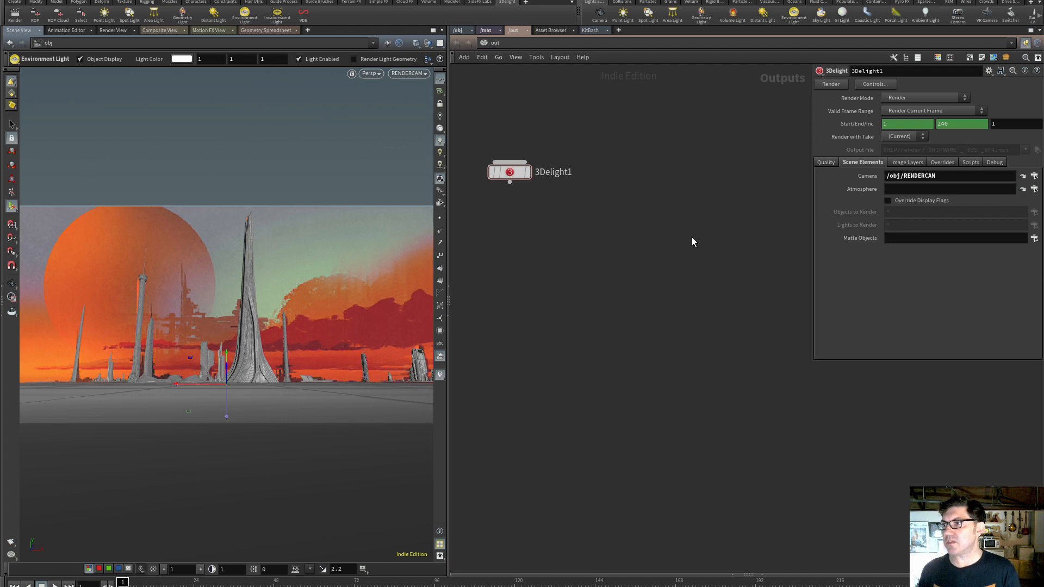
pyautogui.click(909, 98)
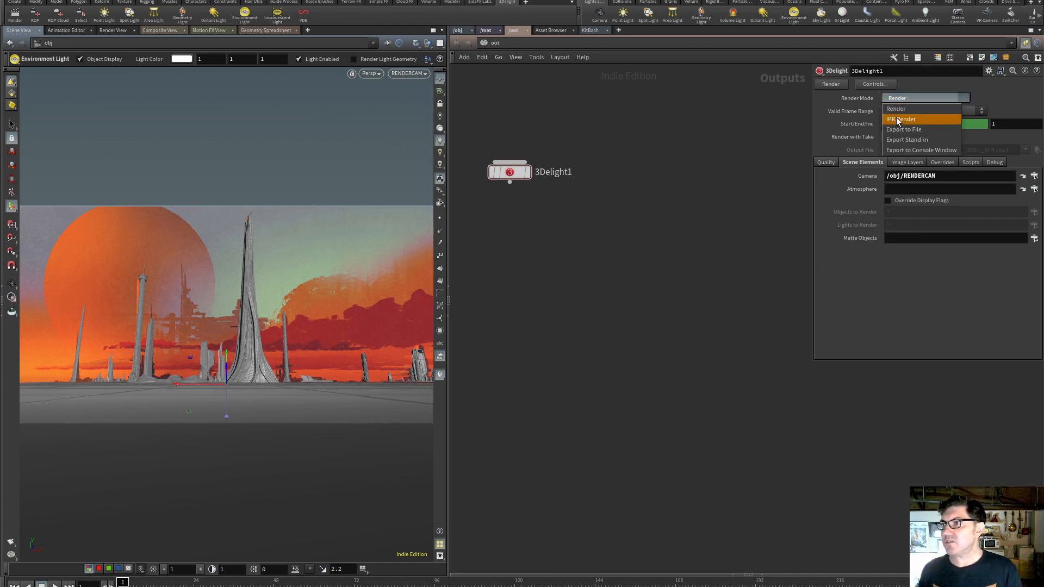
pyautogui.click(895, 117)
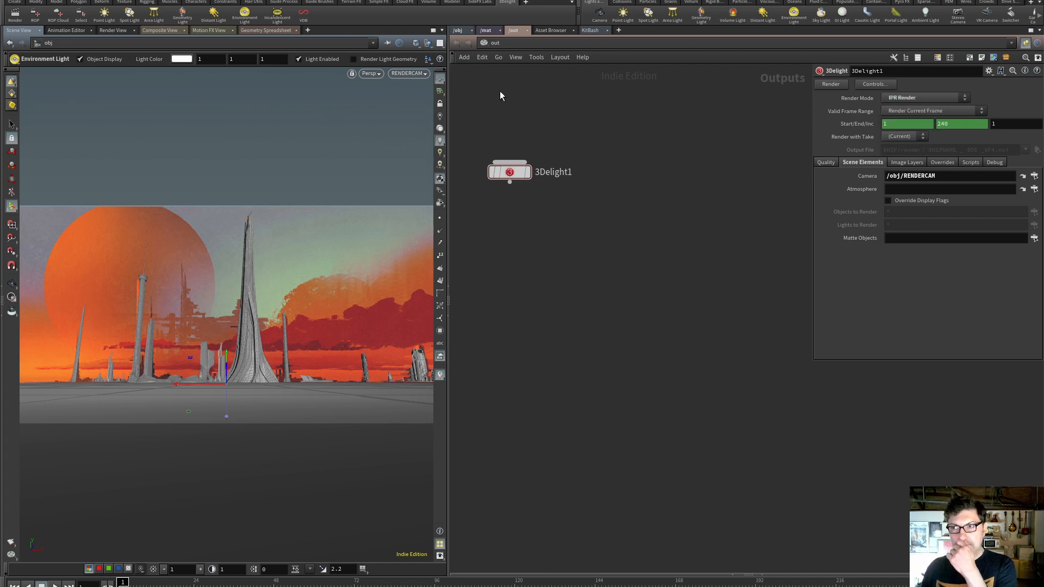
# Start the IPR render and shrink its display window so it sits over the upper part of the viewport
pyautogui.click(830, 83)
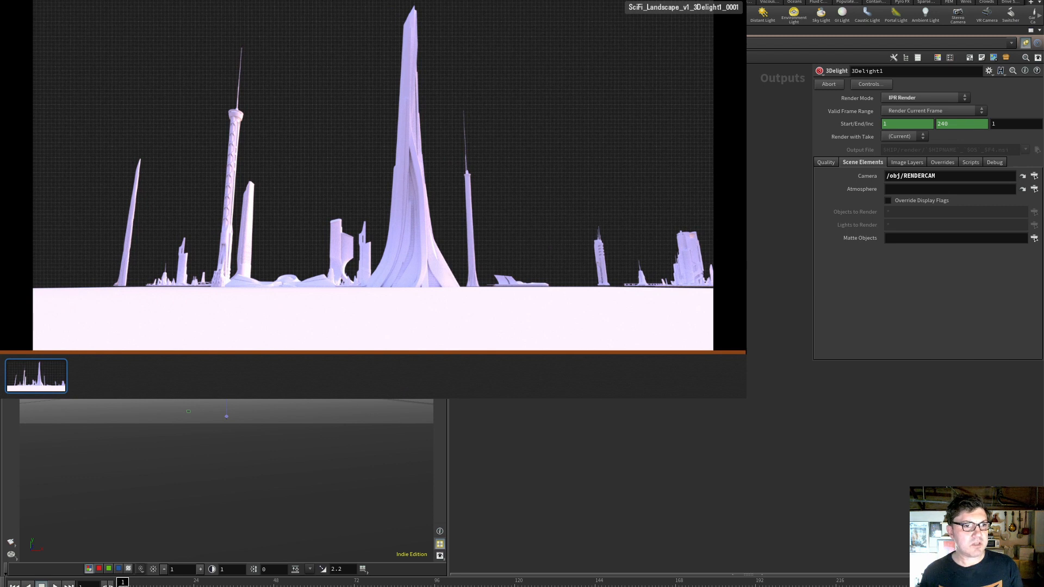
pyautogui.moveTo(746, 399); pyautogui.dragTo(393, 227)
pyautogui.moveTo(228, 3); pyautogui.dragTo(261, 3)
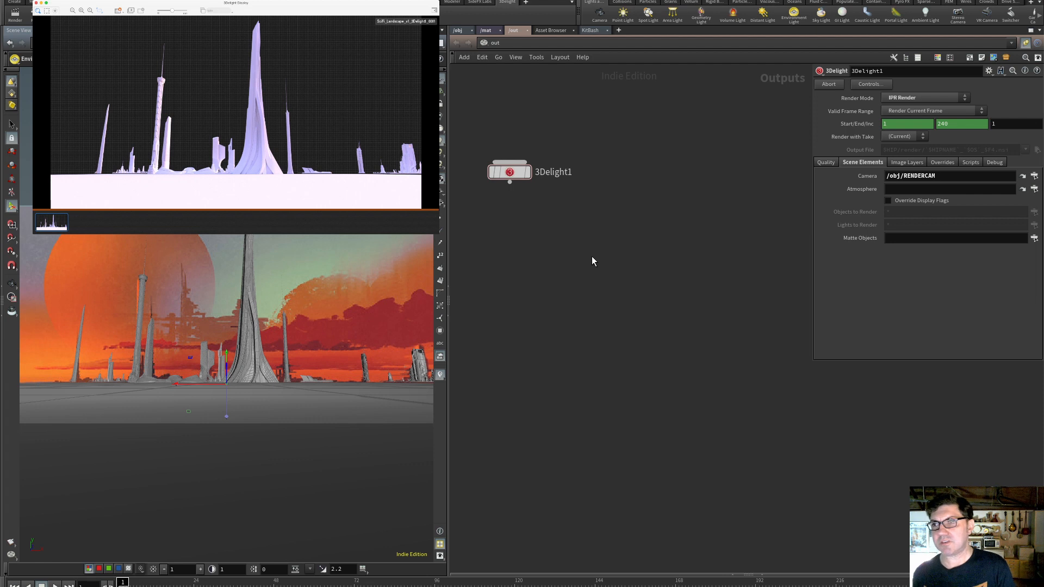
# Rotate envlight1 by 180 degrees around Y and compare the updated render with the reference painting
pyautogui.click(460, 30)
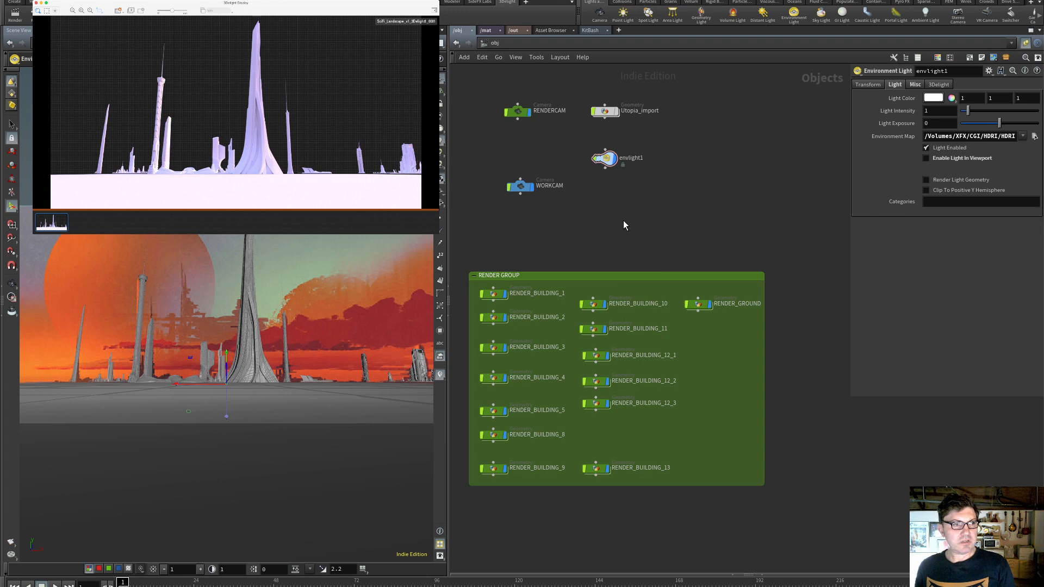
pyautogui.click(608, 157)
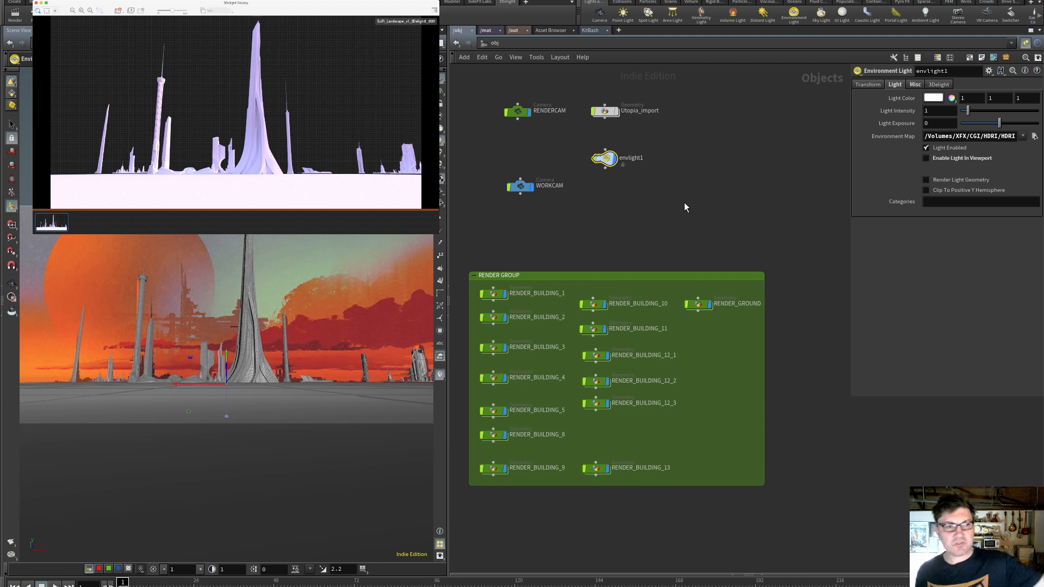
pyautogui.click(869, 85)
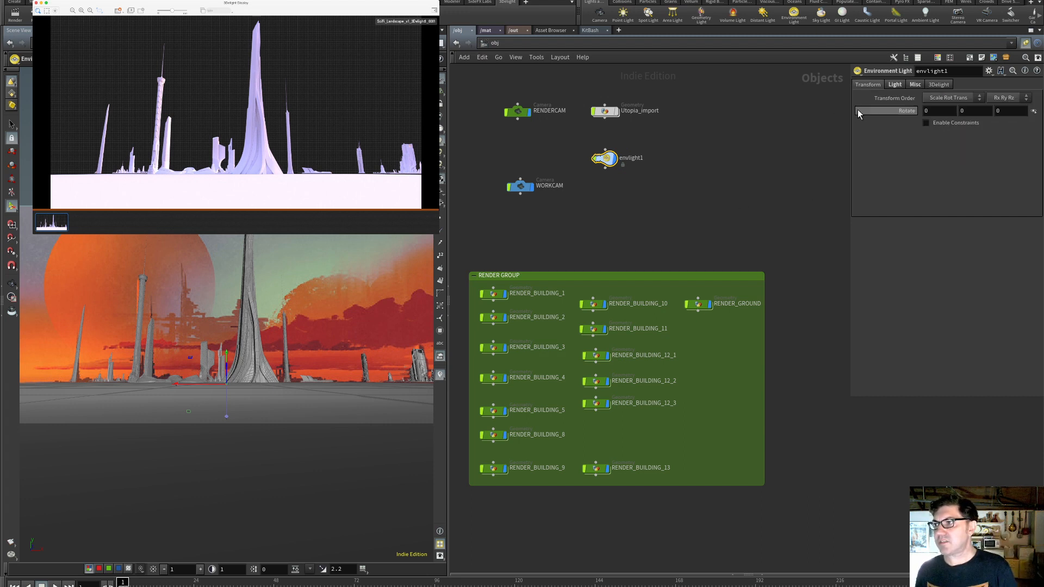
pyautogui.click(963, 111)
pyautogui.write('180')
pyautogui.press('Return')
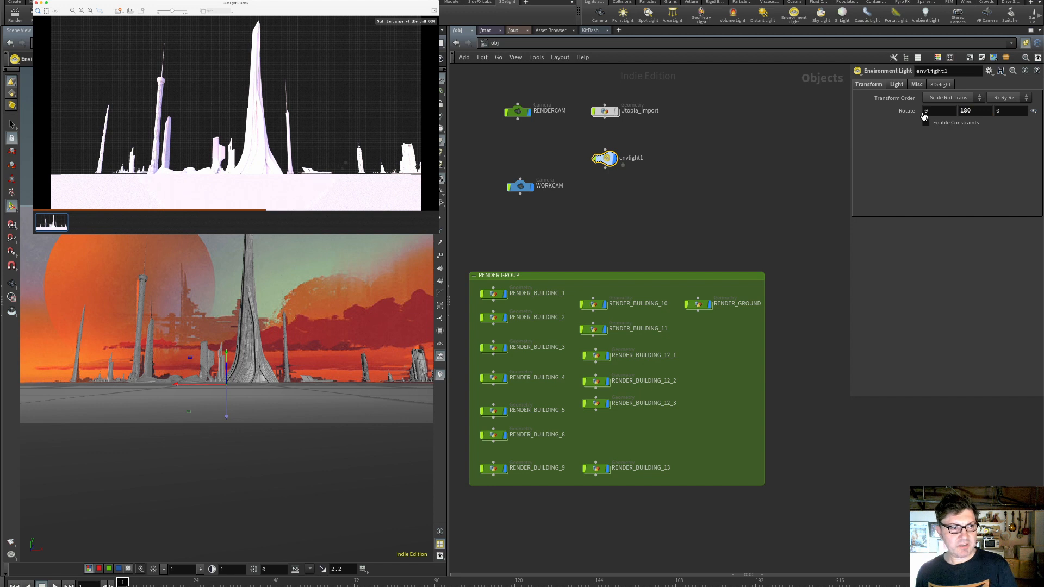
pyautogui.press('super+Tab')
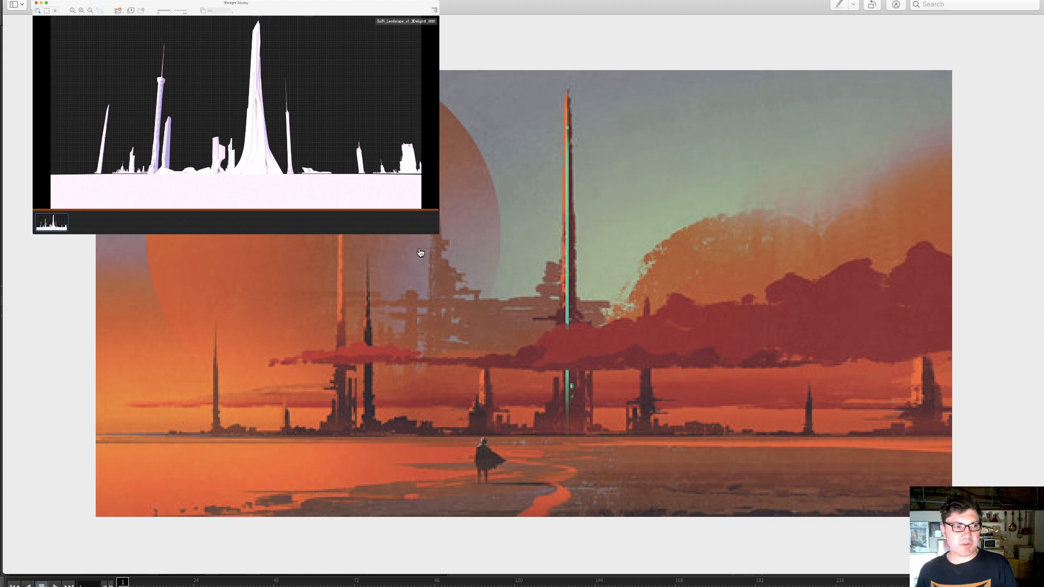
pyautogui.press('super+Tab')
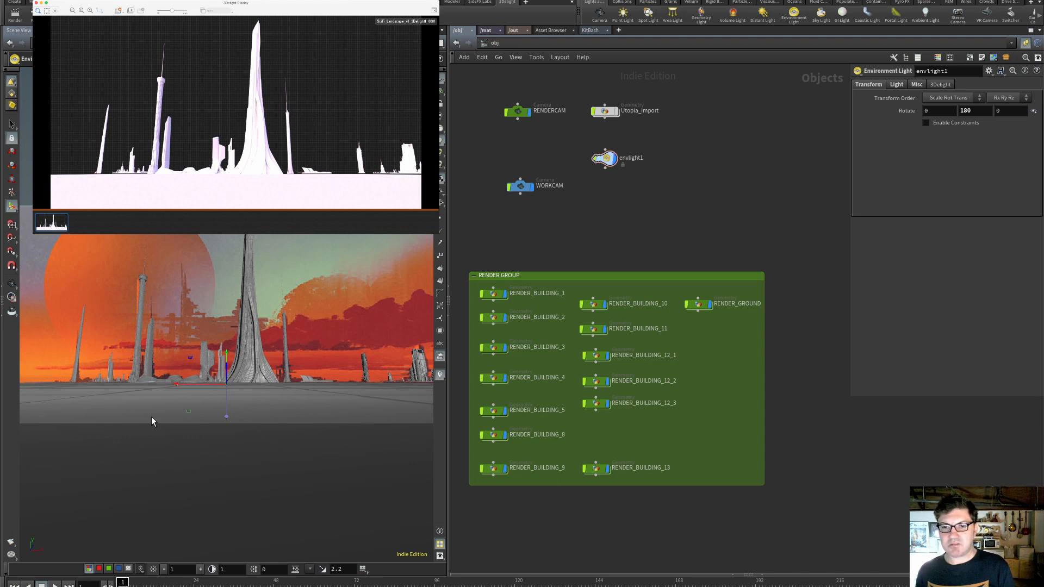
# Select the far-left spire, RENDER_BUILDING_4, and try sinking it into the ground with Y translations of -50 and -100
pyautogui.press('s')
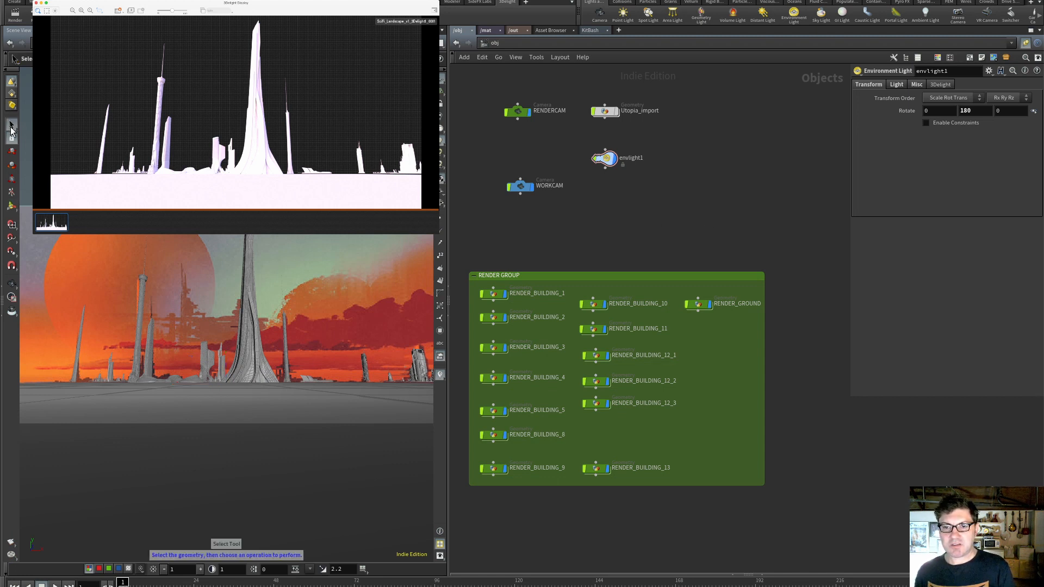
pyautogui.click(78, 370)
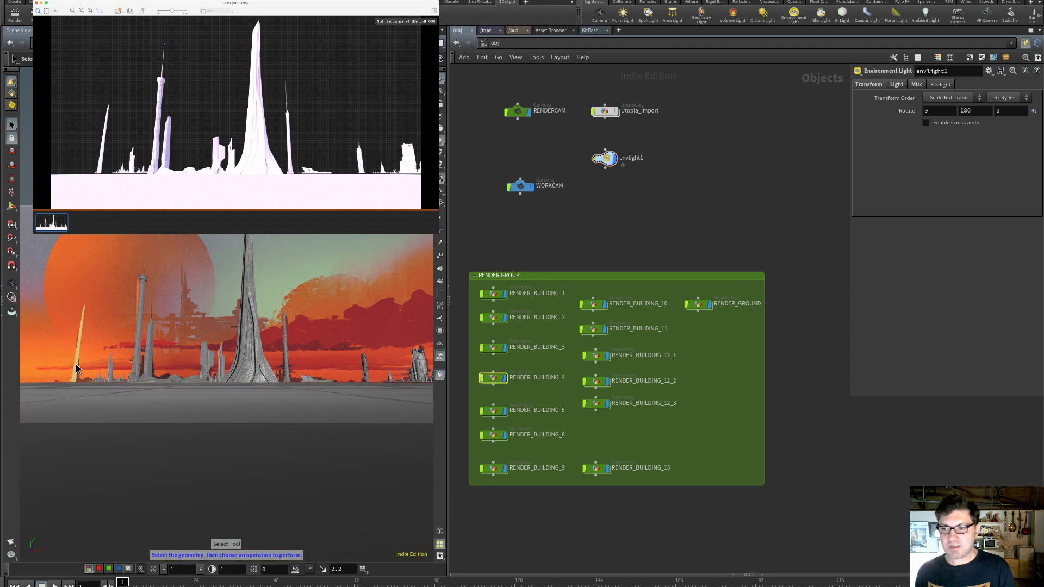
pyautogui.click(491, 378)
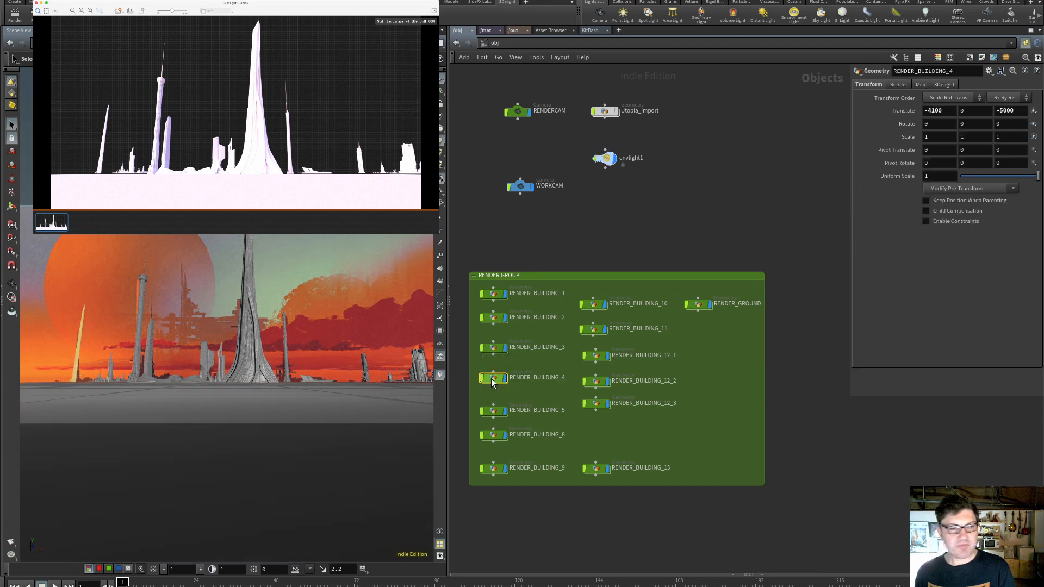
pyautogui.click(971, 110)
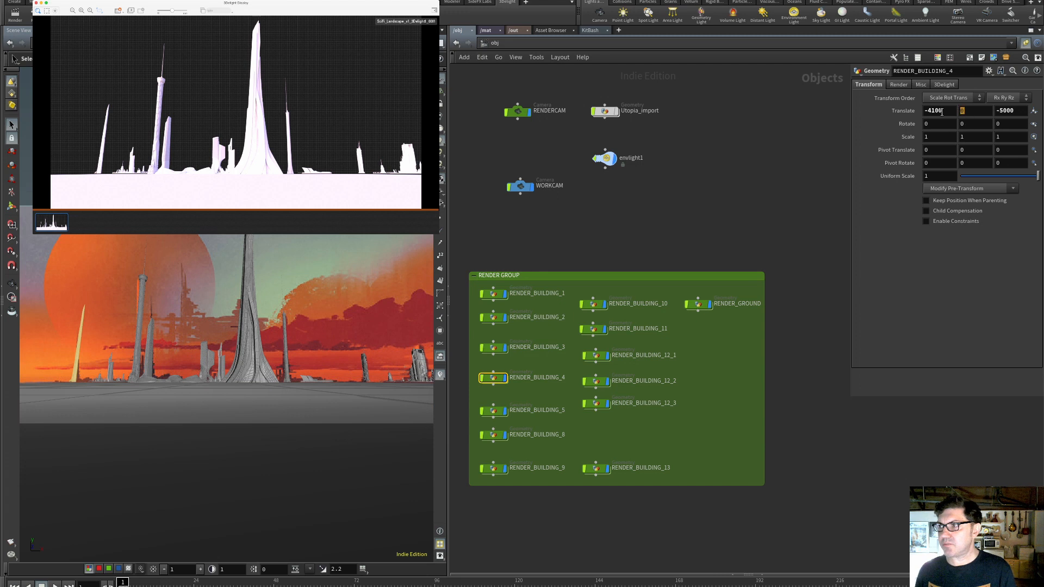
pyautogui.write('-50')
pyautogui.press('Return')
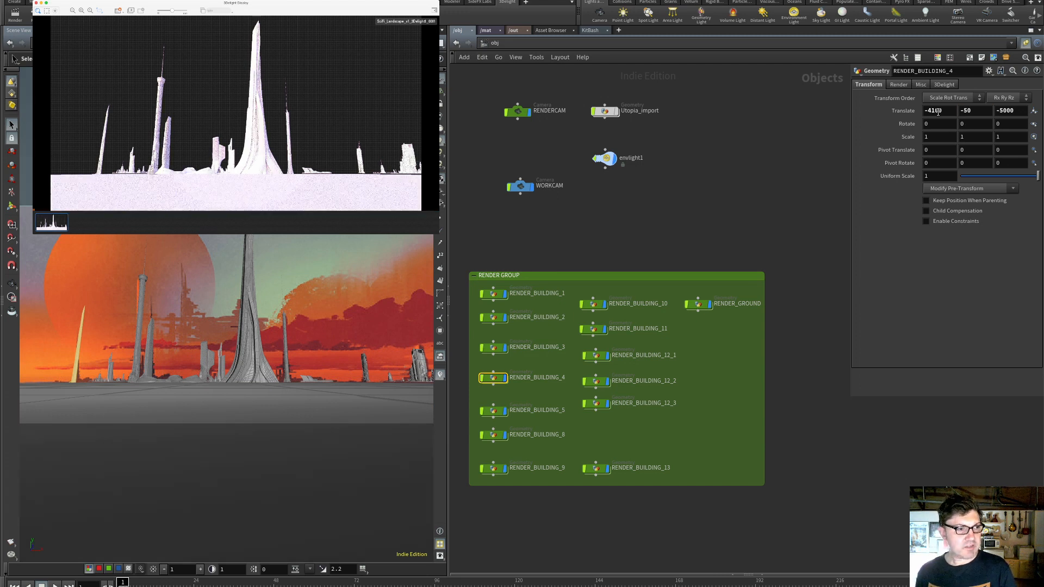
pyautogui.click(973, 111)
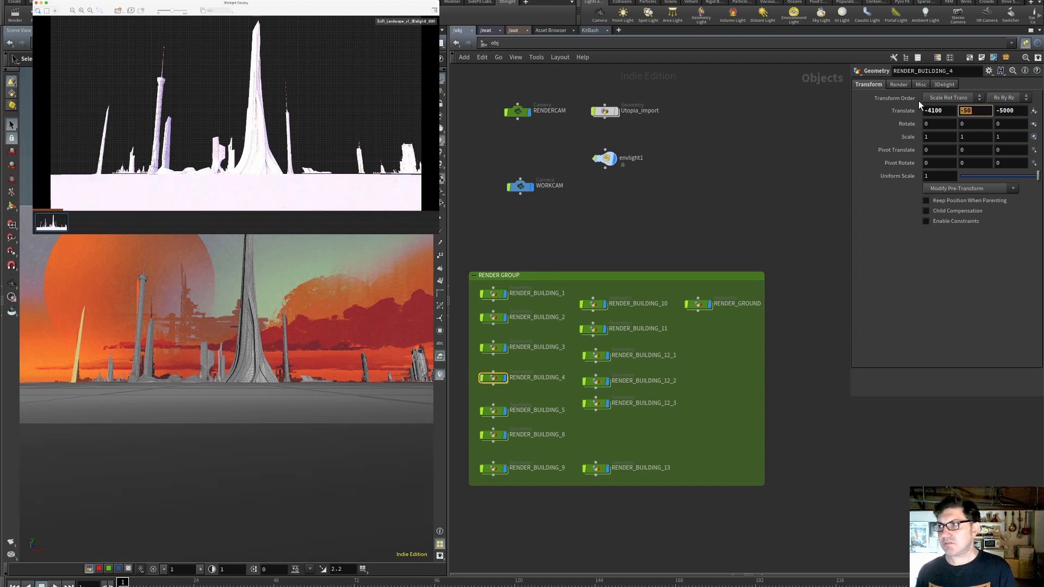
pyautogui.write('-100')
pyautogui.press('Return')
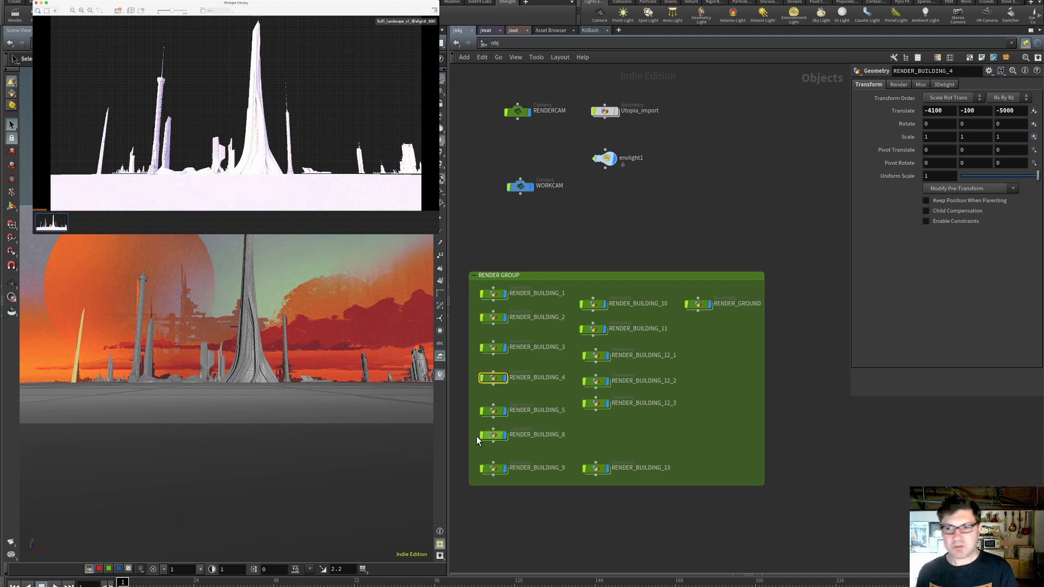
# Try lowering RENDER_BUILDING_12_2 with a Y translation of -100, followed by -50
pyautogui.click(596, 381)
pyautogui.click(598, 384)
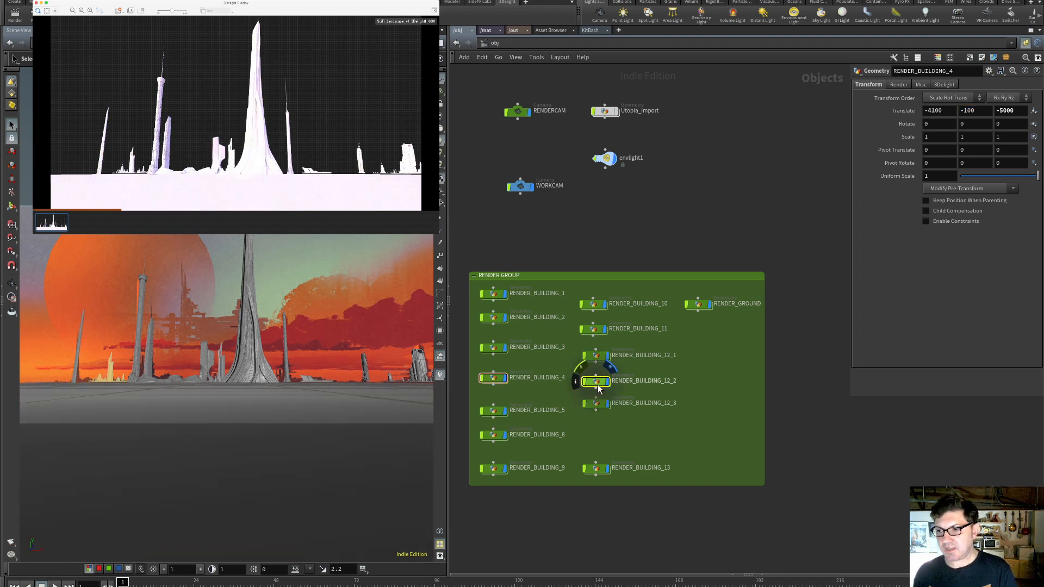
pyautogui.moveTo(978, 112); pyautogui.dragTo(915, 117)
pyautogui.write('-100')
pyautogui.press('Return')
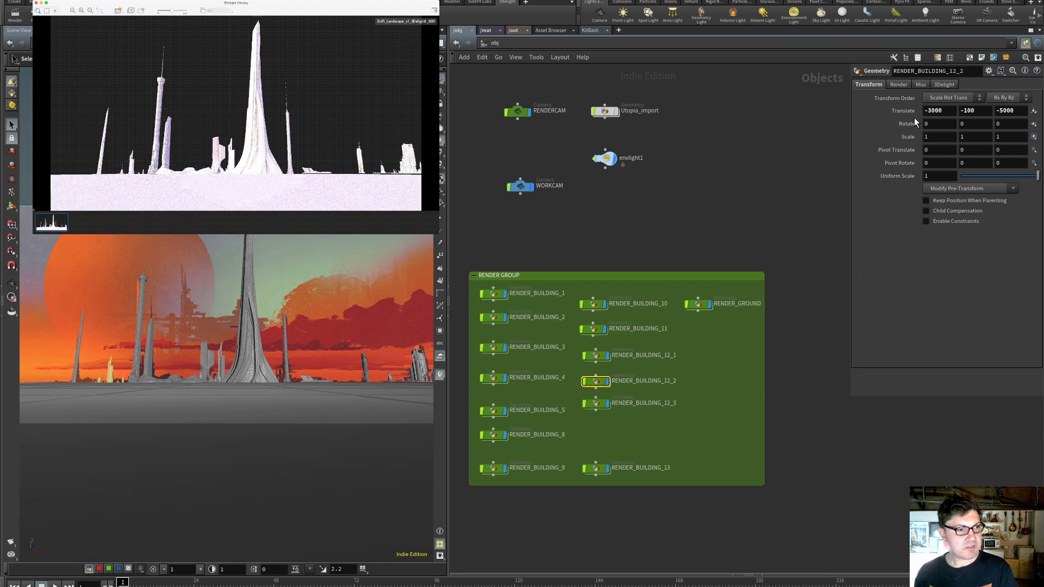
pyautogui.moveTo(980, 113); pyautogui.dragTo(905, 113)
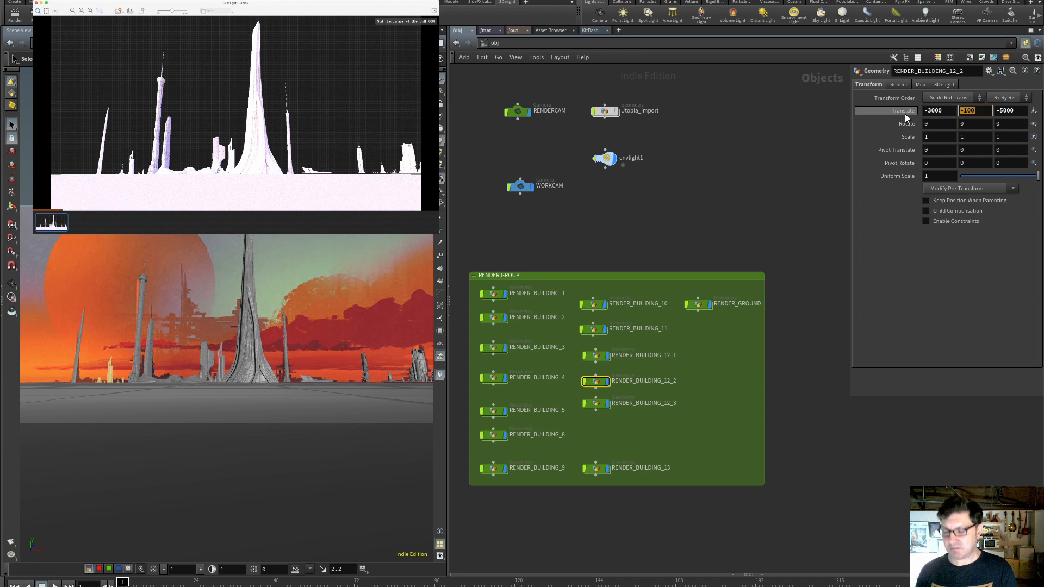
pyautogui.write('-50')
pyautogui.press('Return')
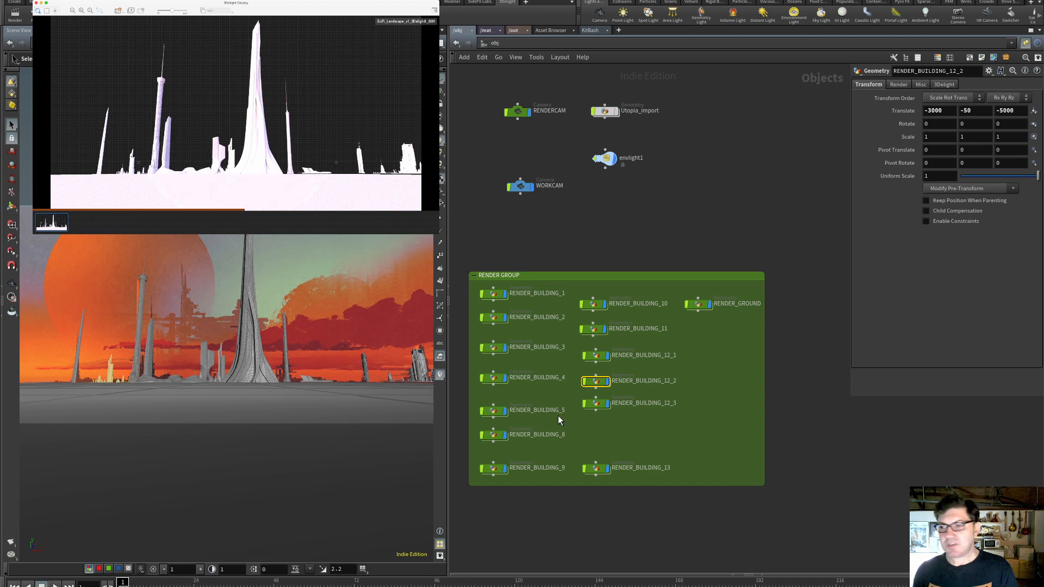
# Set the Y translation of all the RENDER_BUILDING nodes together to -50, leaving out RENDER_GROUND, and deselect them
pyautogui.moveTo(631, 288); pyautogui.dragTo(448, 478)
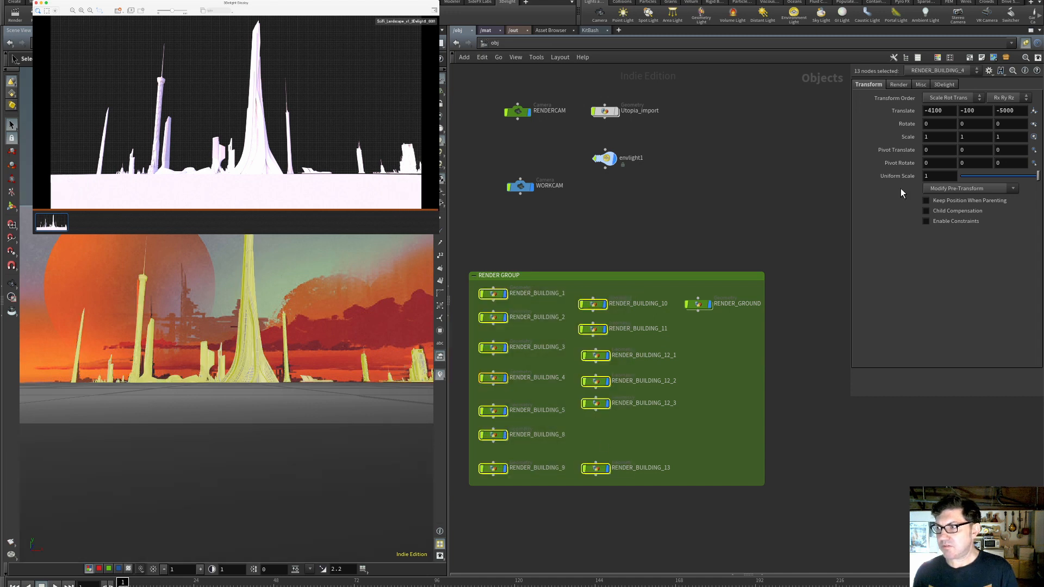
pyautogui.moveTo(976, 111); pyautogui.dragTo(951, 108)
pyautogui.press('Return')
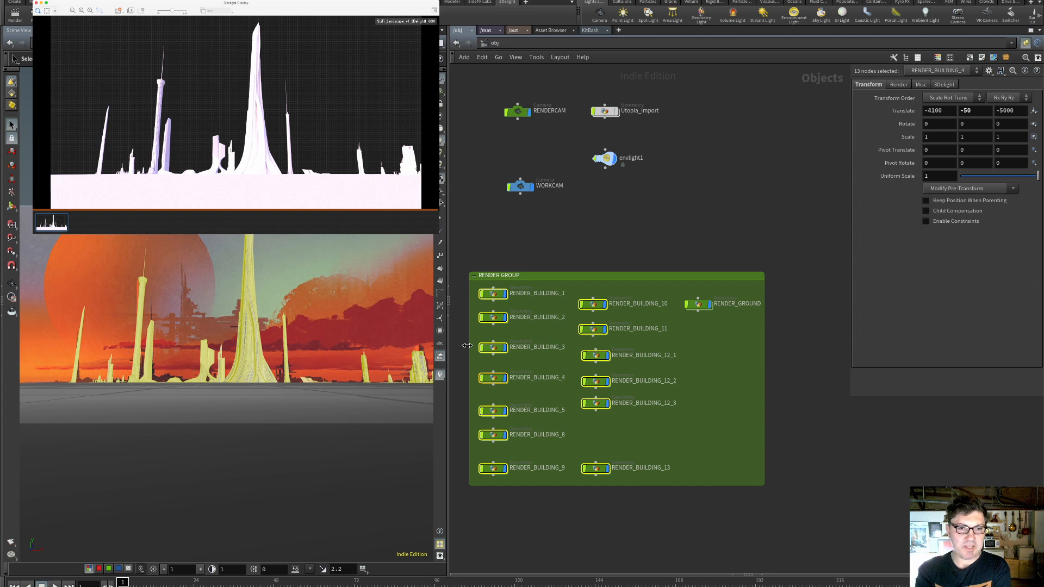
pyautogui.click(560, 242)
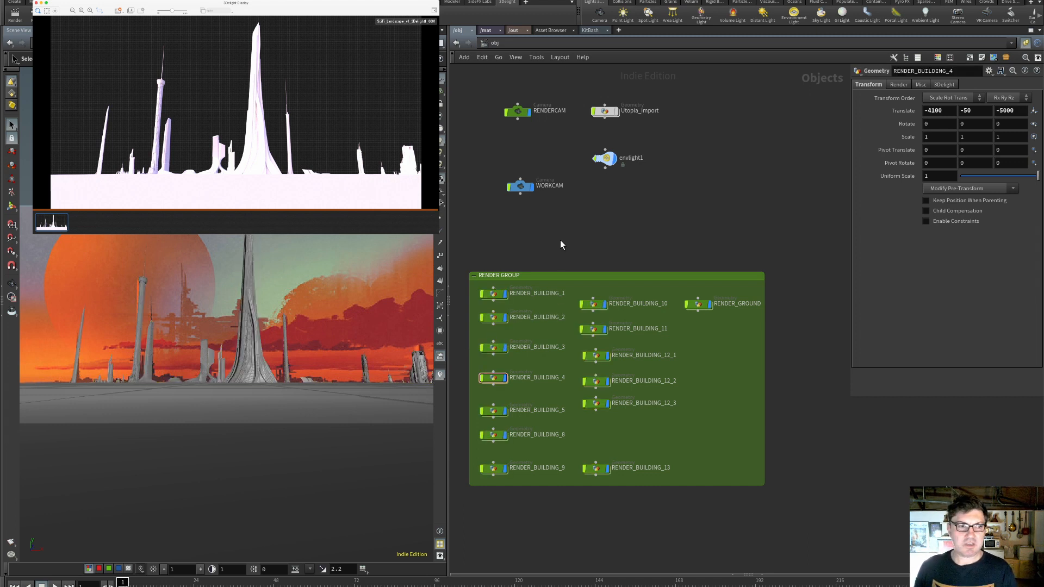
# Select envlight1 and try a Y rotation of 200 degrees on its transform
pyautogui.click(698, 304)
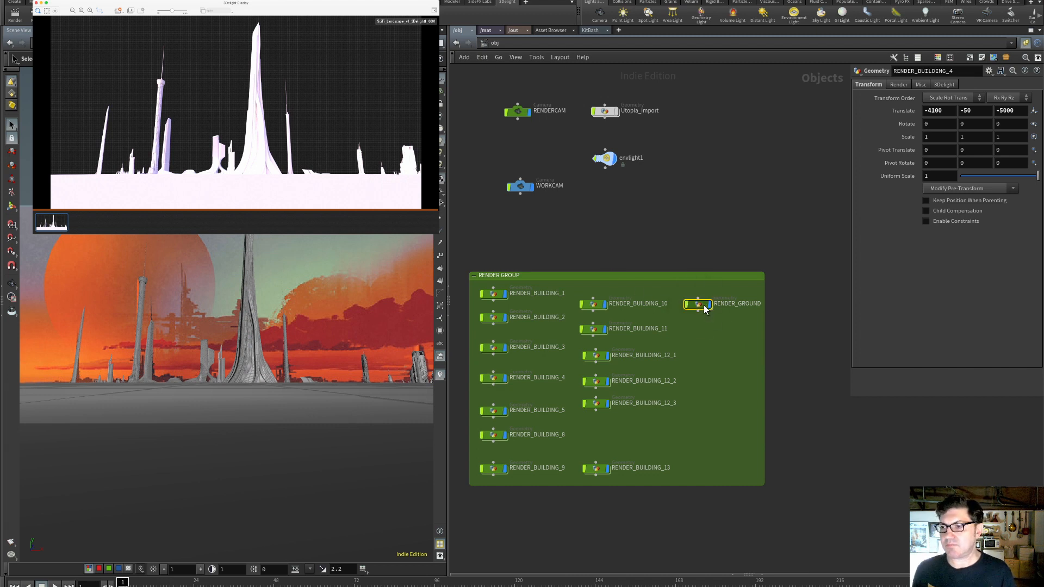
pyautogui.click(605, 158)
pyautogui.click(870, 84)
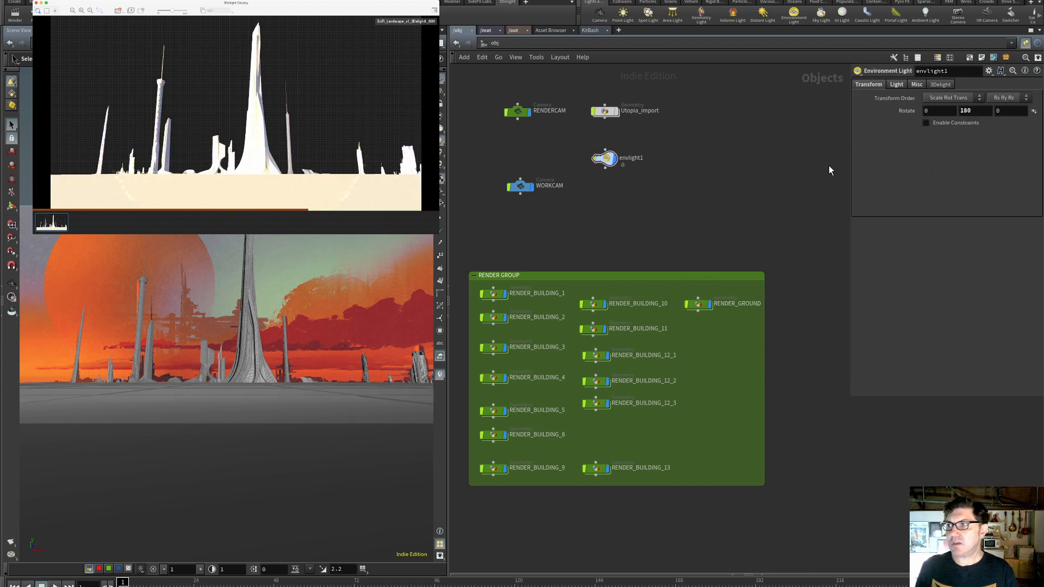
pyautogui.doubleClick(973, 111)
pyautogui.write('200')
pyautogui.press('Return')
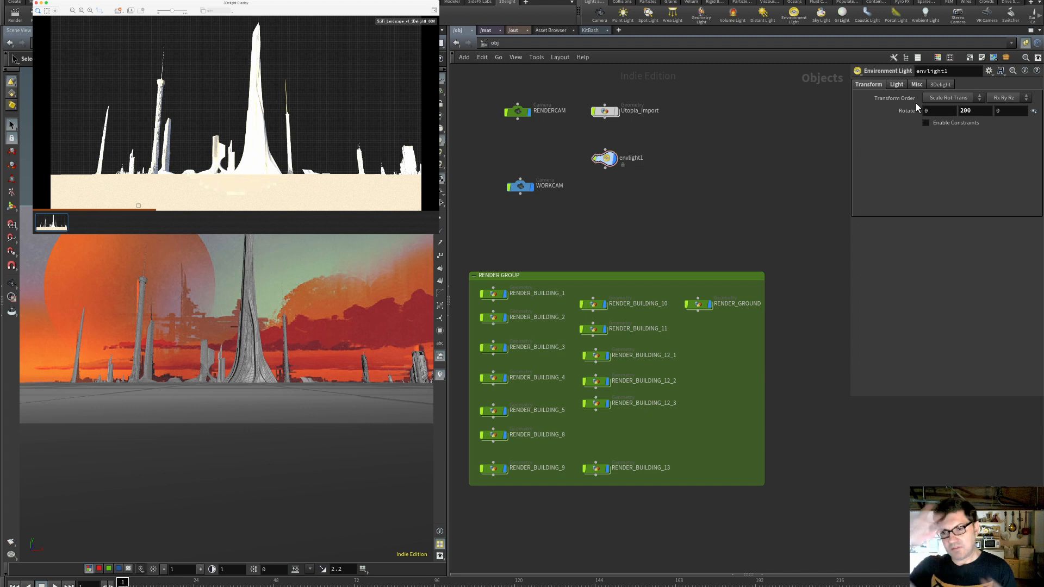
# Set envlight1's Y rotation to 90 degrees and show the painted background behind the buildings in the 3Delight render display
pyautogui.middleClick(975, 111)
pyautogui.moveTo(975, 110); pyautogui.dragTo(1033, 76, button='middle')
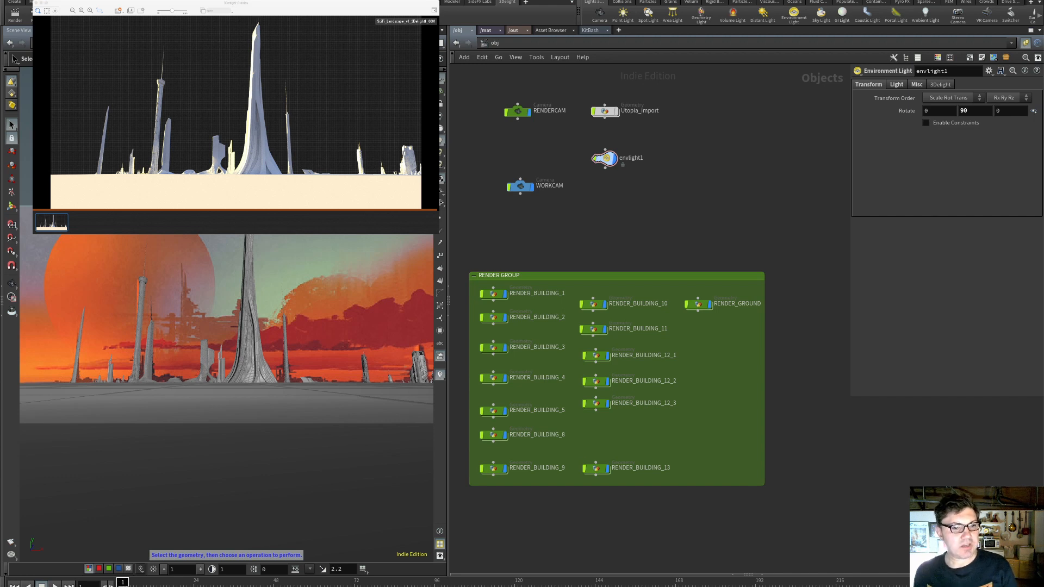
pyautogui.click(236, 4)
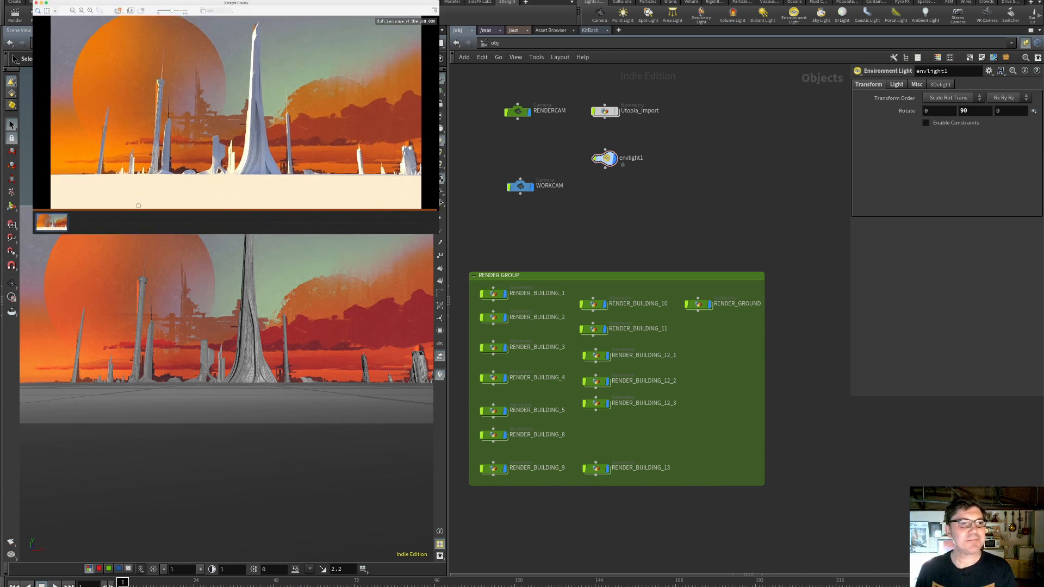
# Dim envlight1 by lowering its light intensity first to 0.5 and finally to 0.25
pyautogui.click(745, 195)
pyautogui.click(607, 158)
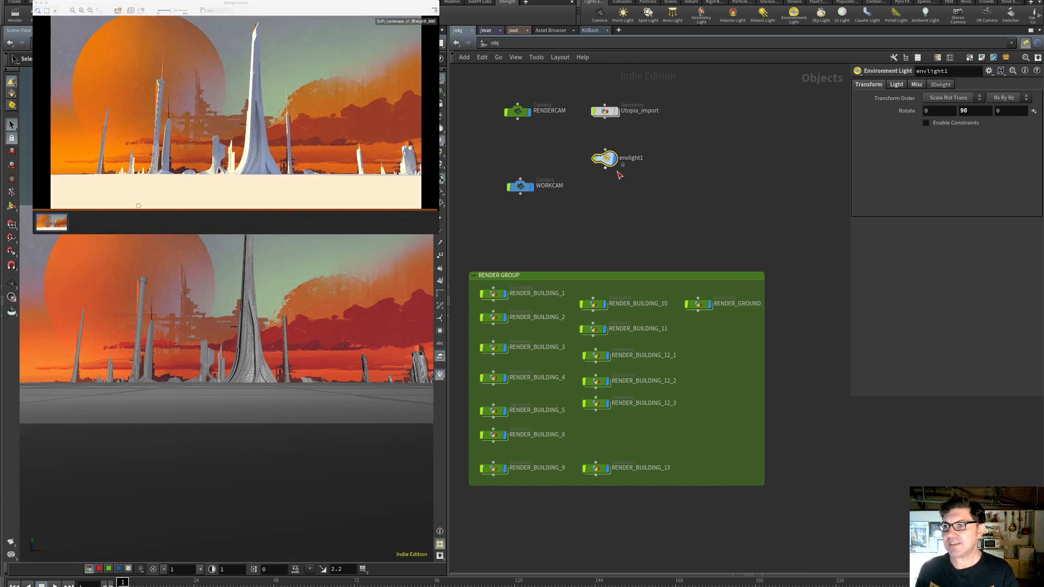
pyautogui.click(896, 85)
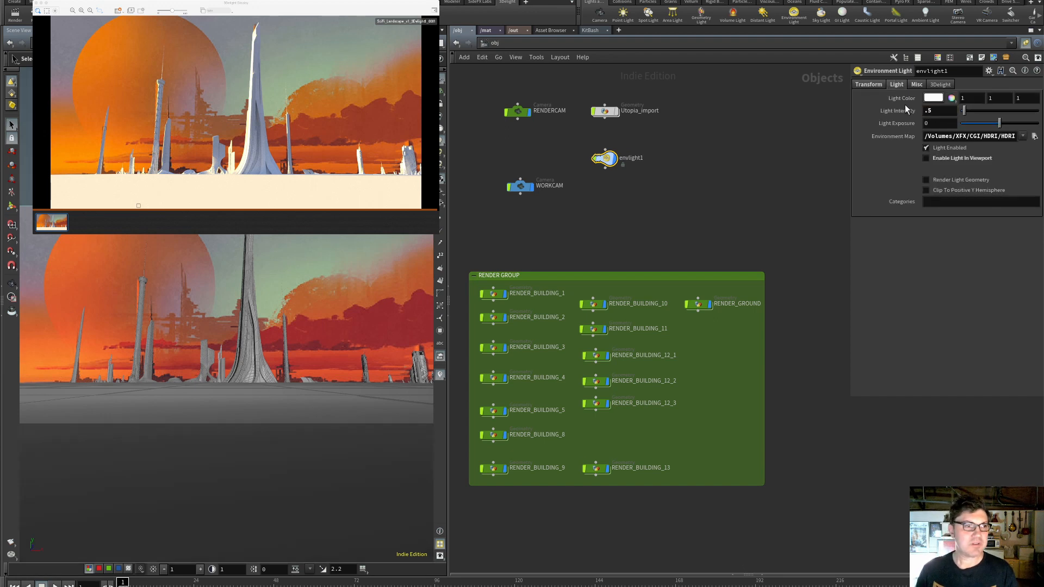
pyautogui.click(741, 207)
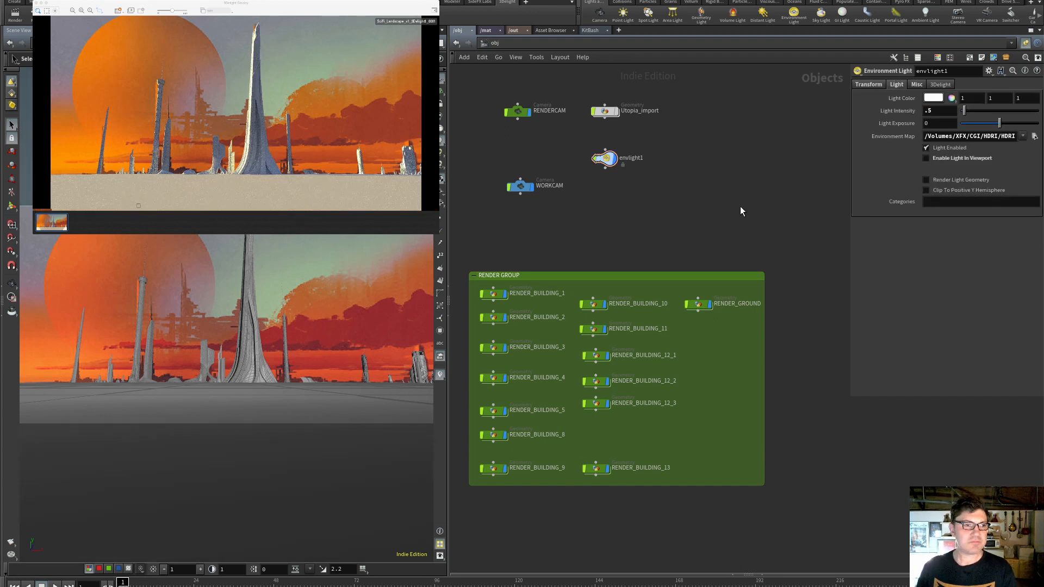
pyautogui.moveTo(946, 111); pyautogui.dragTo(892, 109)
pyautogui.write('.25')
pyautogui.press('Return')
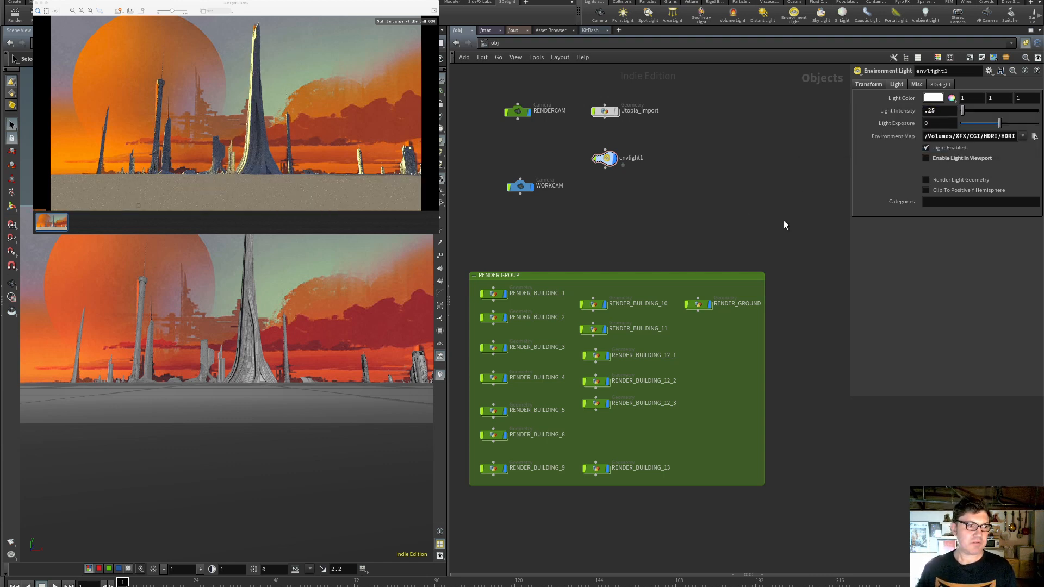